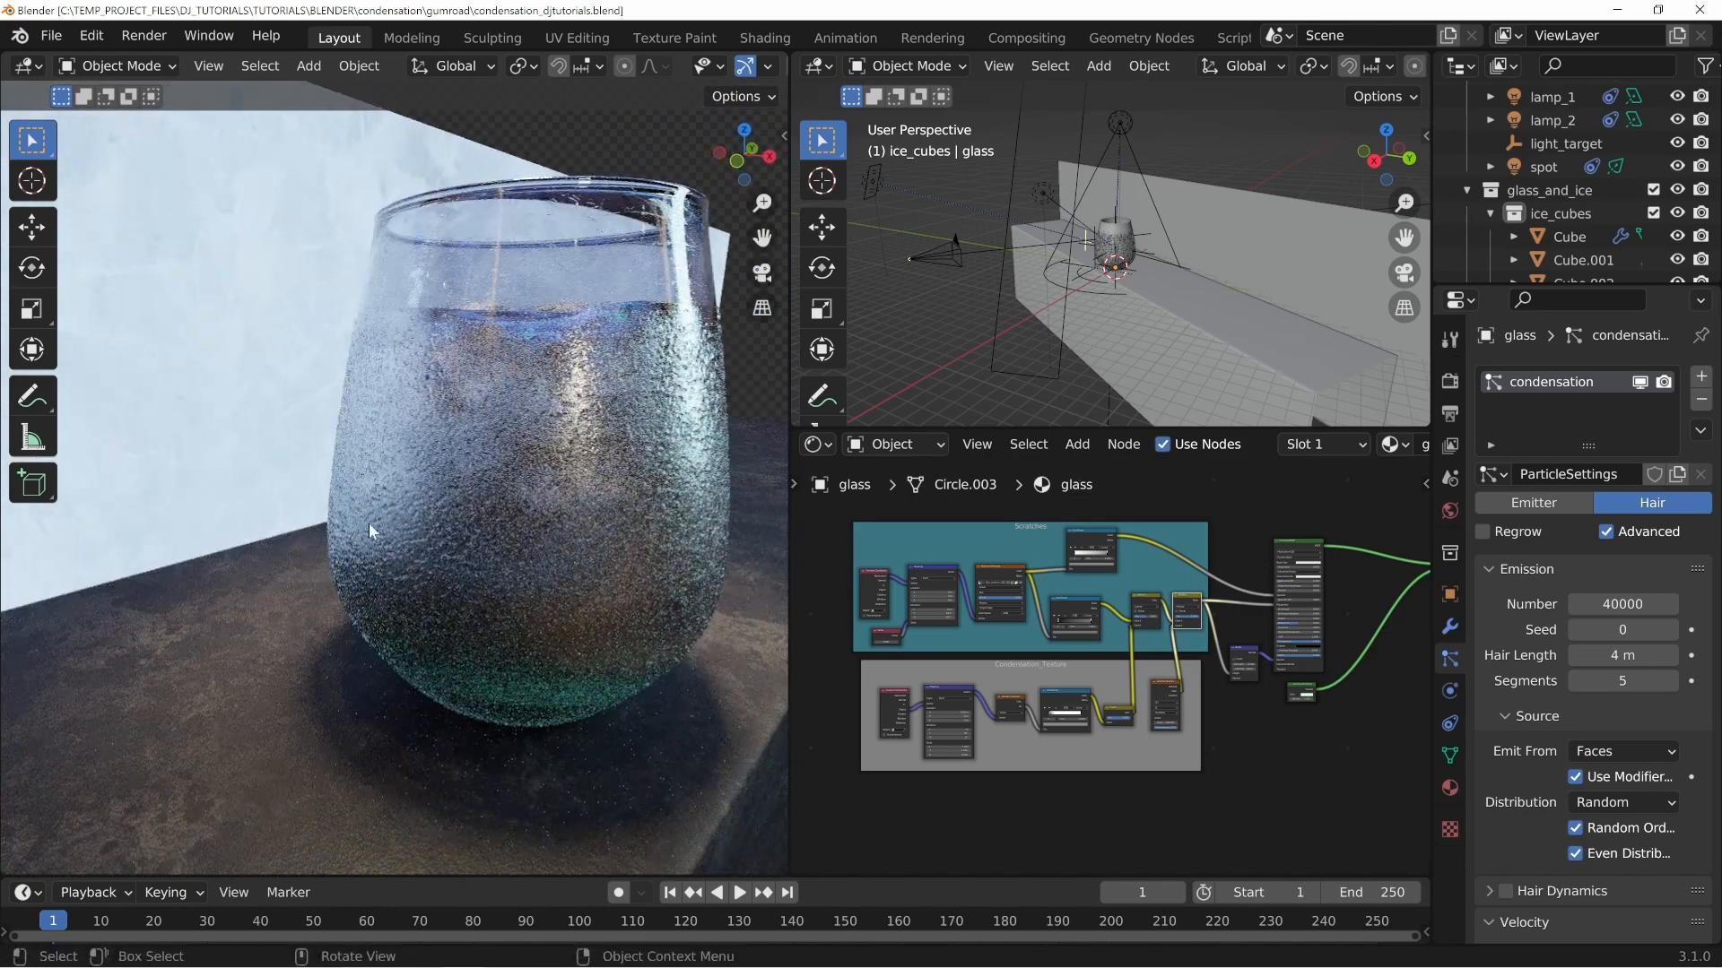
# Examine the rendered glass of water with condensation from several angles.
pyautogui.moveTo(676, 397); pyautogui.dragTo(454, 514, button='middle')
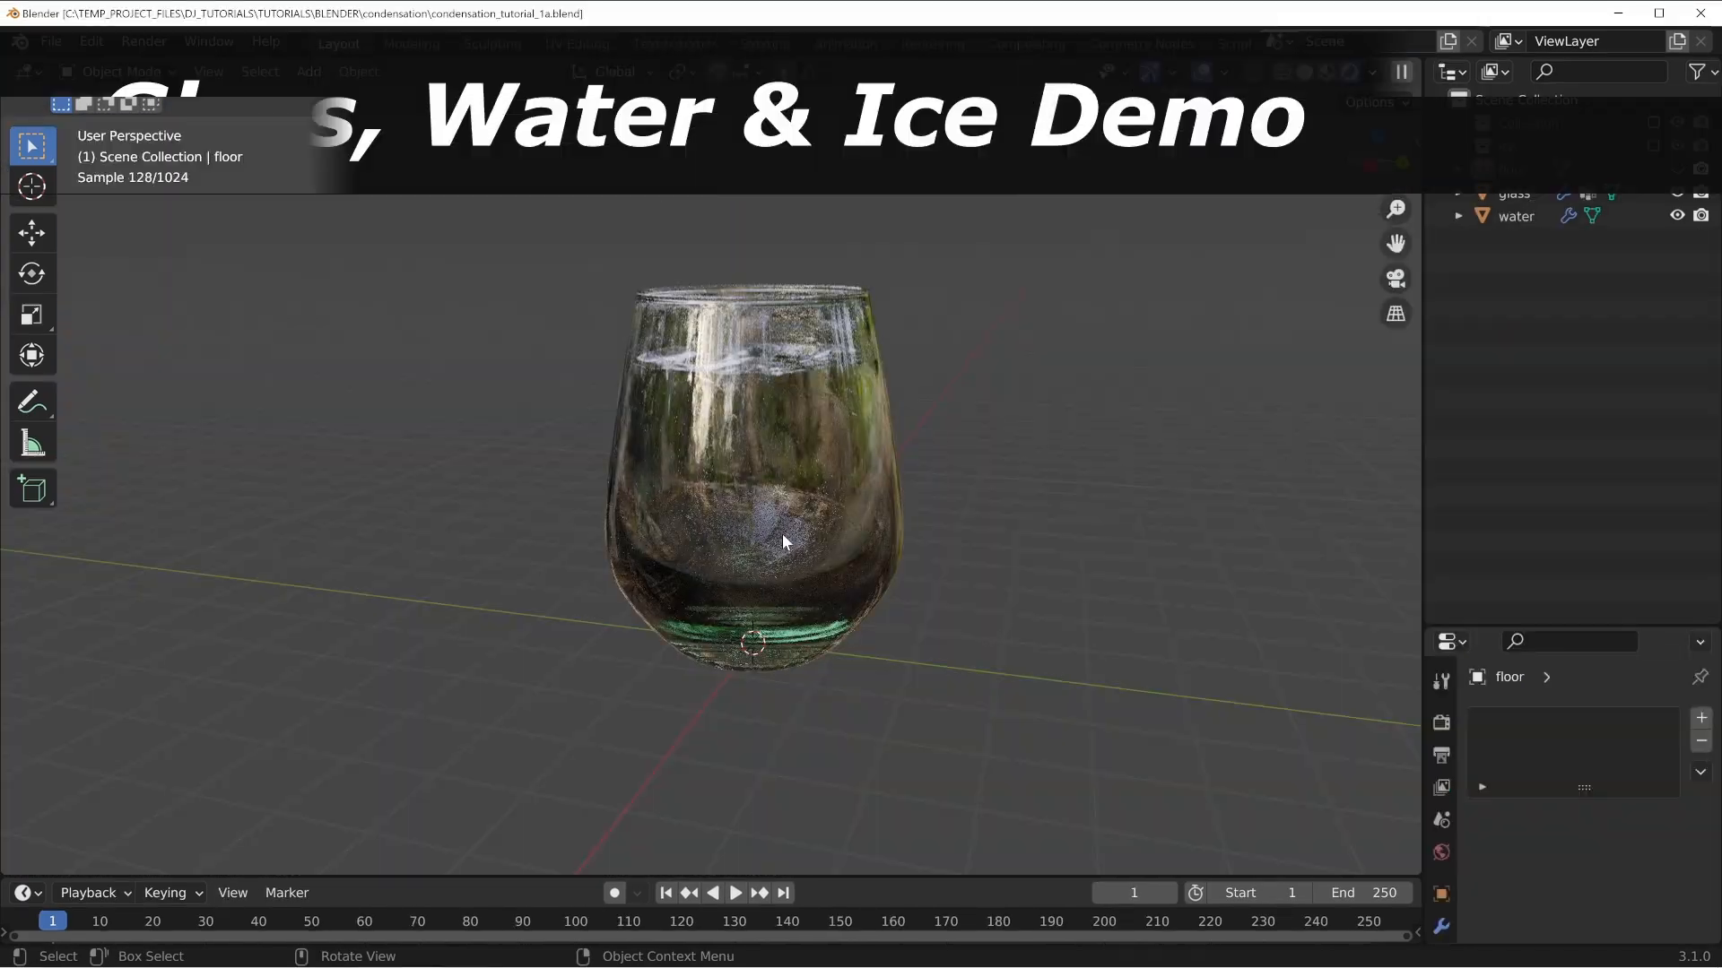
pyautogui.moveTo(762, 464); pyautogui.dragTo(807, 491, button='middle')
pyautogui.moveTo(773, 409); pyautogui.dragTo(769, 423, button='middle')
pyautogui.moveTo(834, 491); pyautogui.dragTo(707, 515, button='middle')
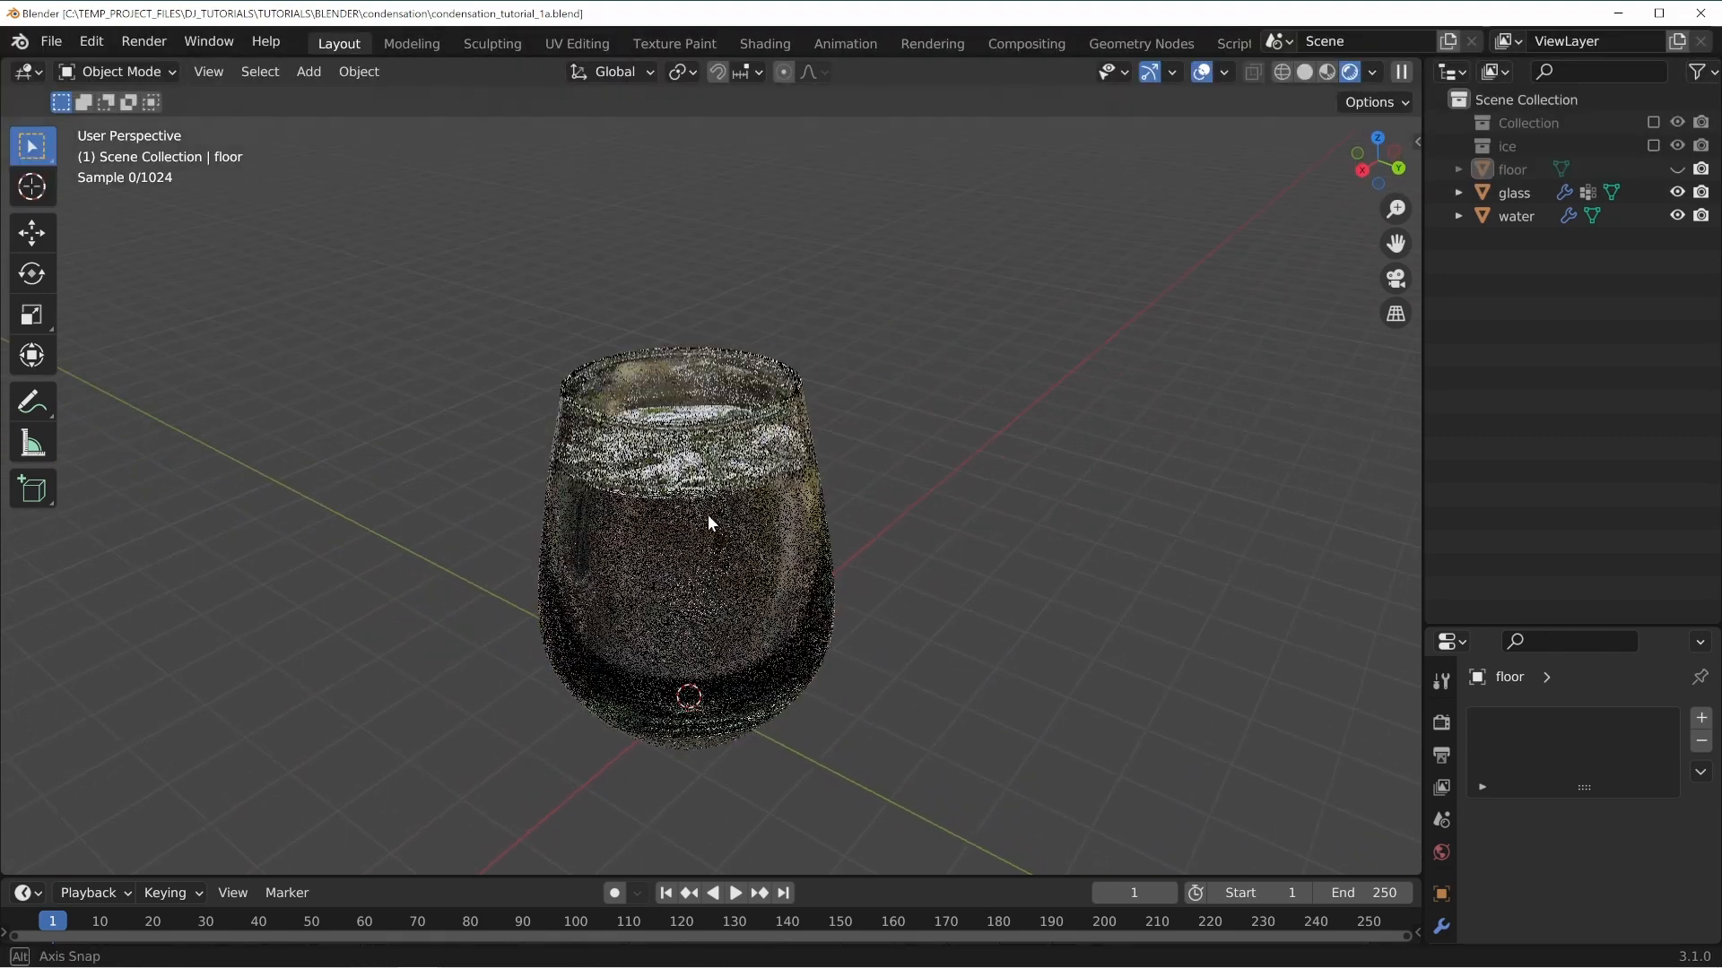
pyautogui.moveTo(771, 653); pyautogui.dragTo(616, 417, button='middle')
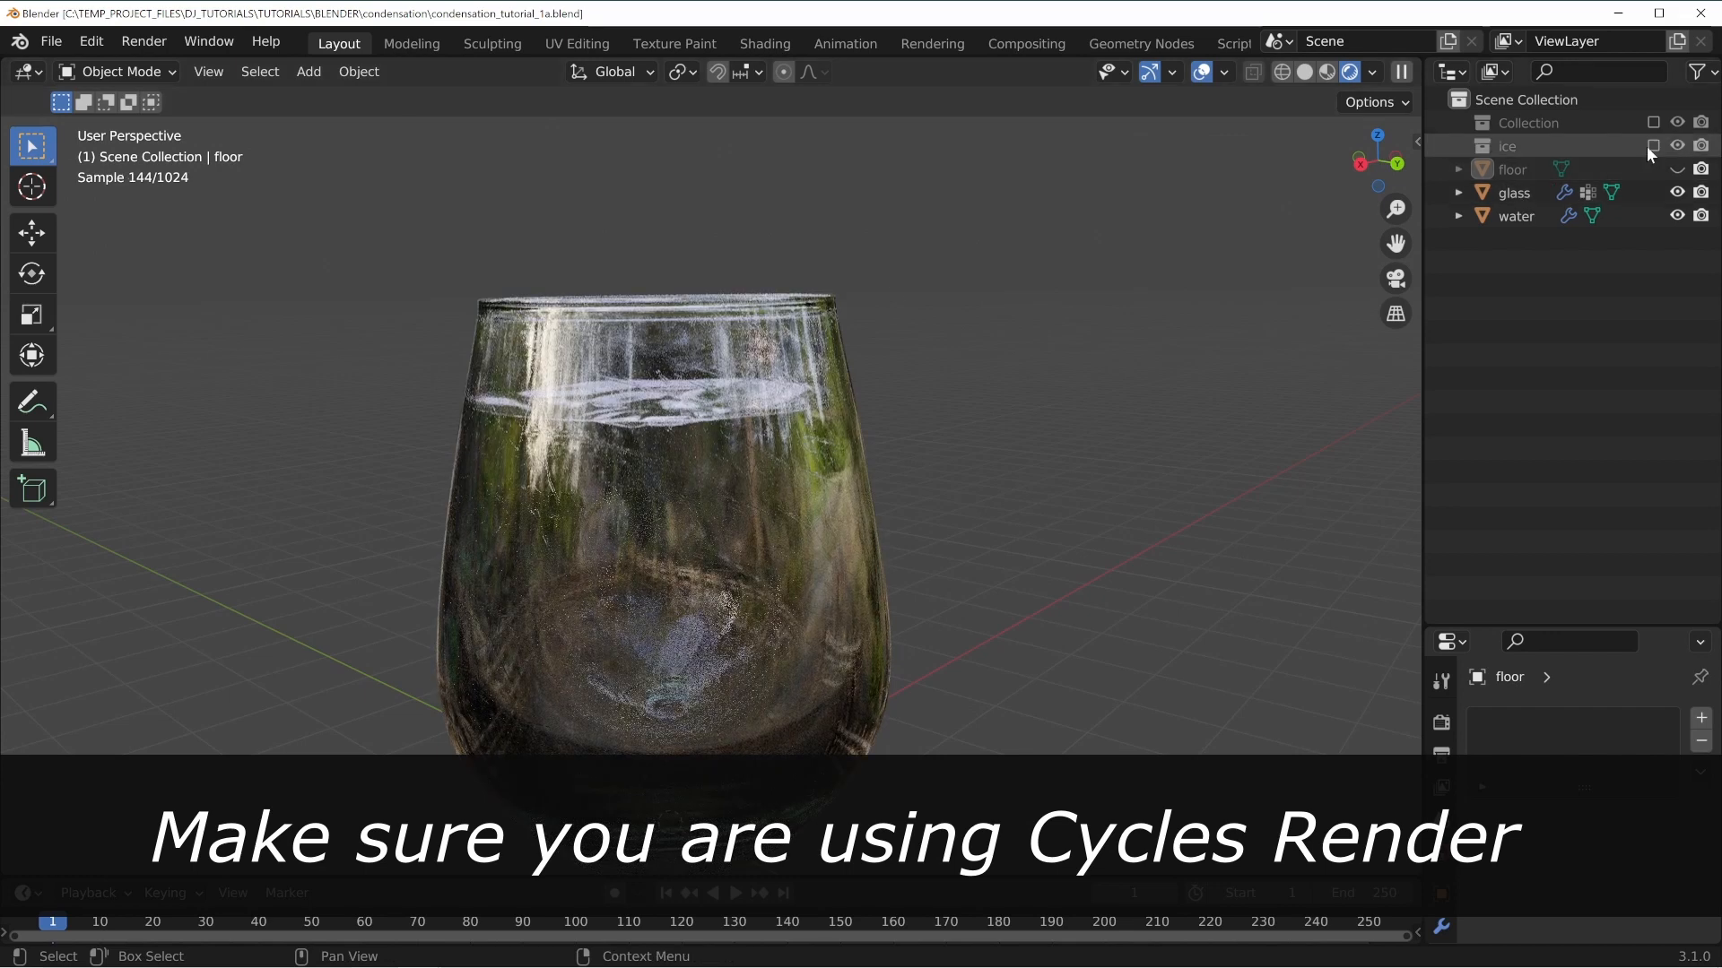
# Enable the ice collection in the view layer and view the glass with the ice cubes inside.
pyautogui.click(1653, 146)
pyautogui.moveTo(655, 484); pyautogui.dragTo(865, 470, button='middle')
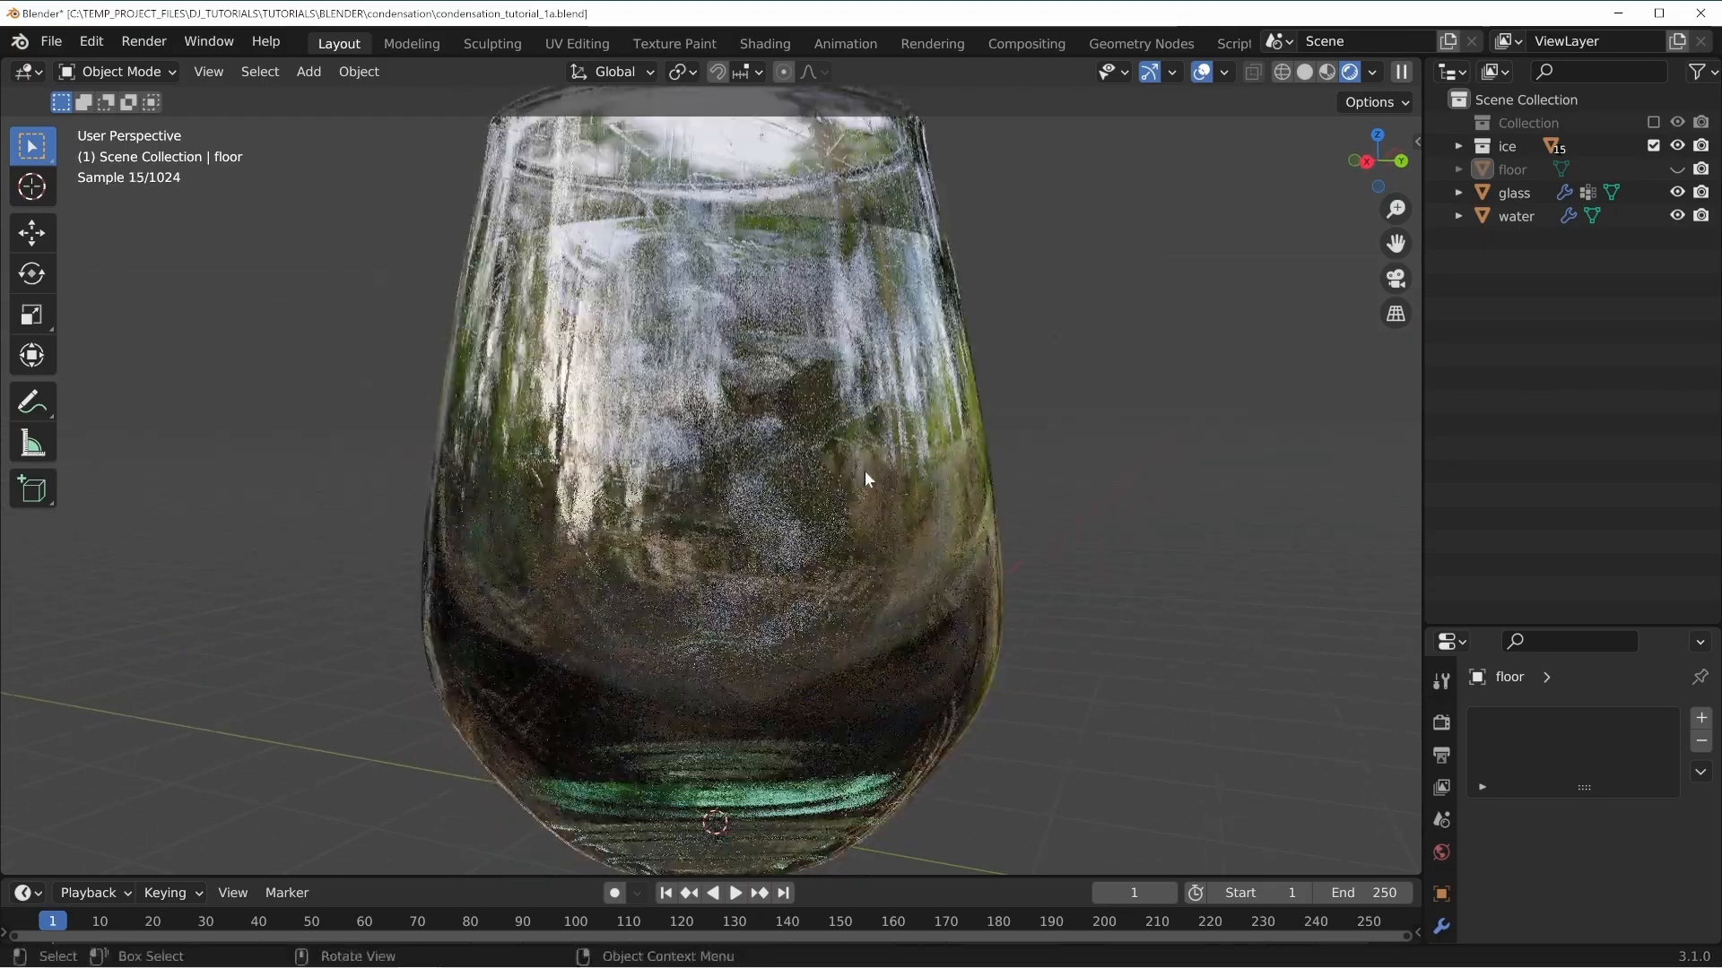
pyautogui.moveTo(868, 413); pyautogui.dragTo(844, 466, button='middle')
pyautogui.scroll(-4, 843, 475)
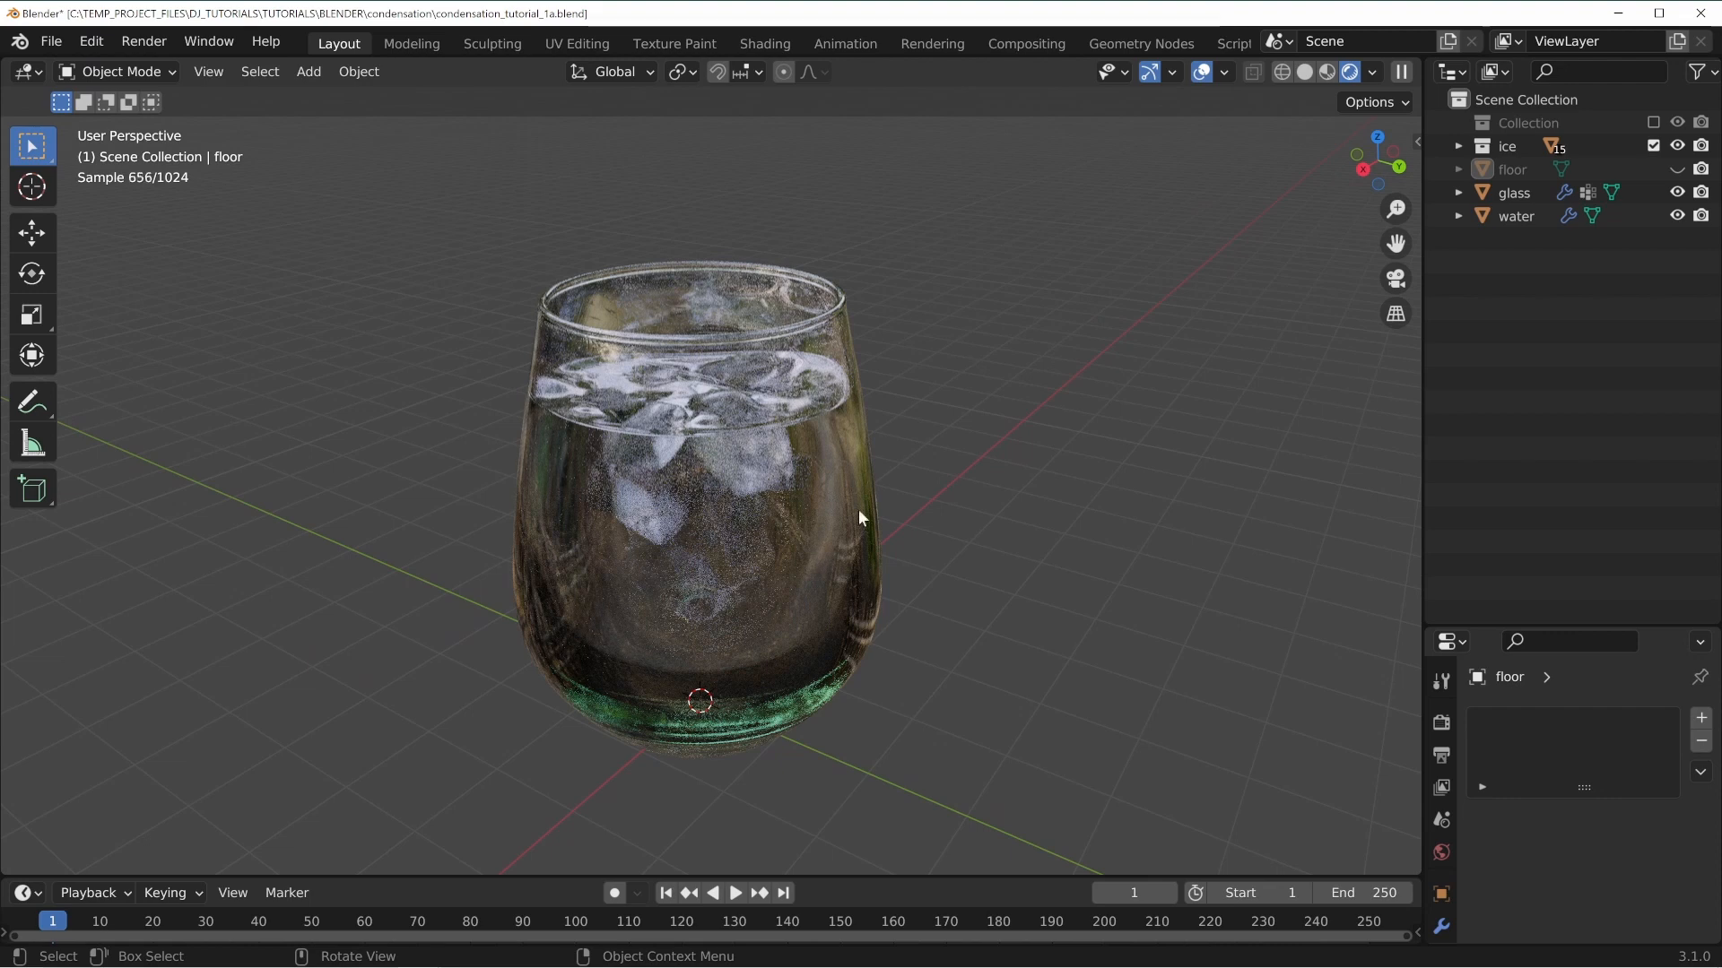
pyautogui.moveTo(859, 518)
pyautogui.mouseDown(button='middle')
pyautogui.moveTo(830, 654)
pyautogui.moveTo(866, 512)
pyautogui.mouseUp(button='middle')
pyautogui.moveTo(687, 362); pyautogui.dragTo(985, 473, button='middle')
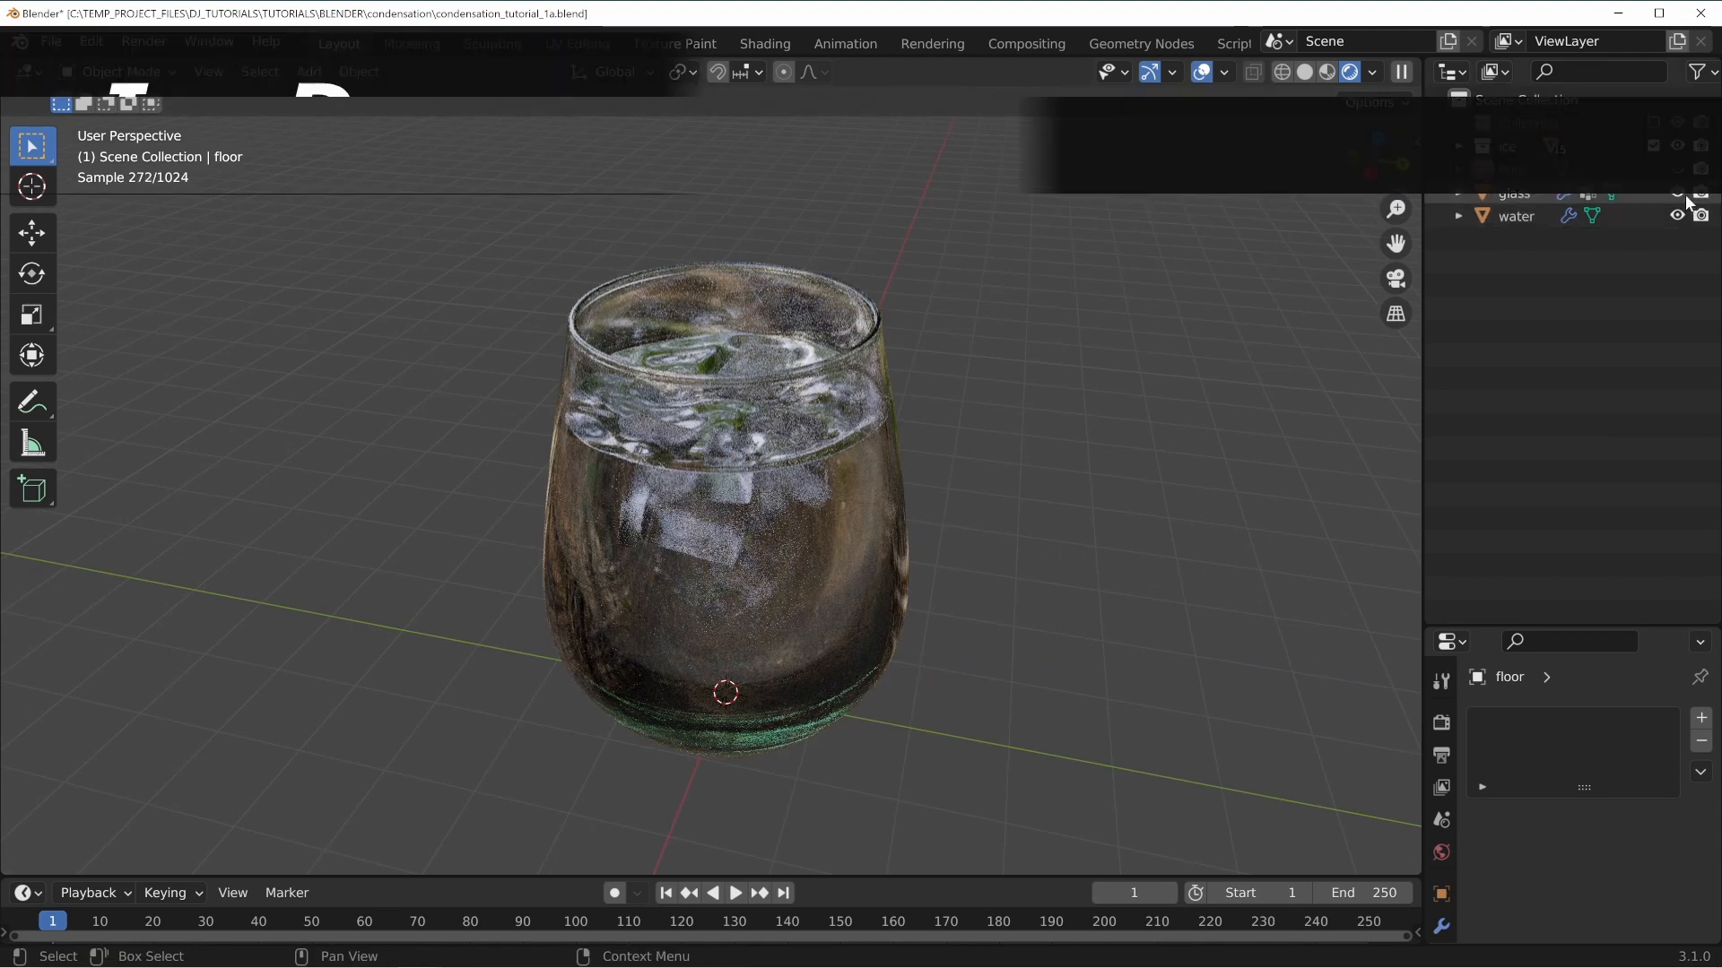
# Hide the water object to show the ice cubes on their own.
pyautogui.click(1677, 216)
pyautogui.moveTo(773, 448); pyautogui.dragTo(837, 481, button='middle')
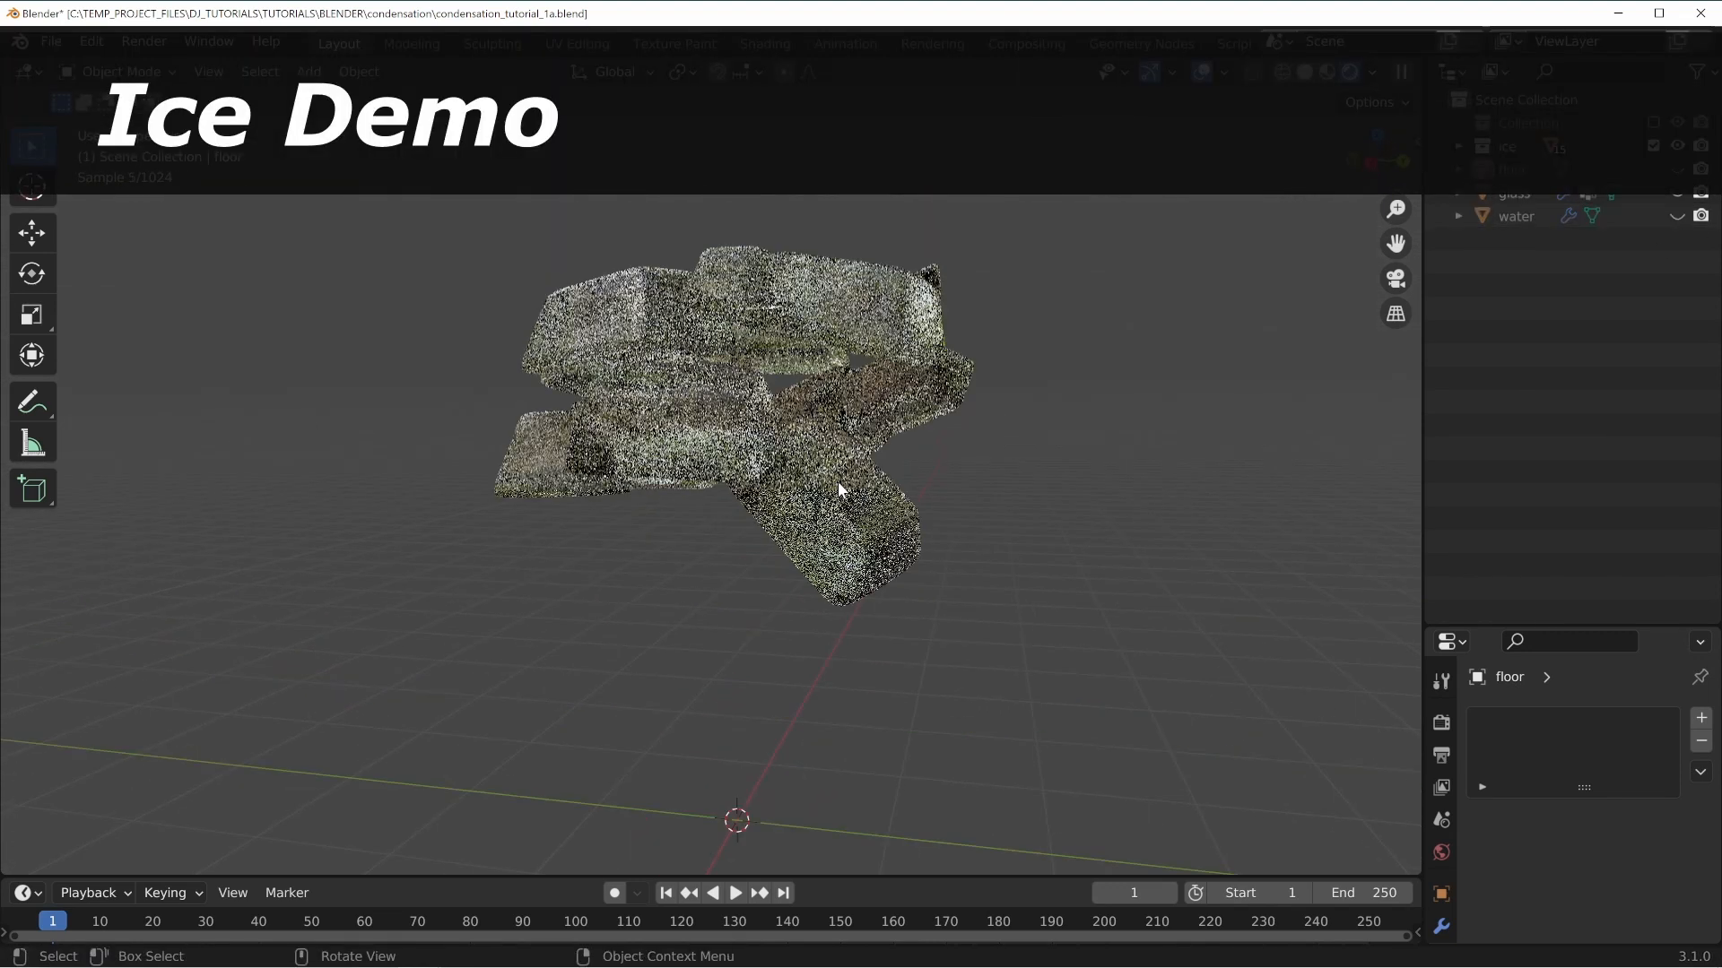
# Isolate one ice cube in local view and examine it closely.
pyautogui.click(847, 498)
pyautogui.press('KP_Divide')
pyautogui.moveTo(845, 568); pyautogui.dragTo(718, 584, button='middle')
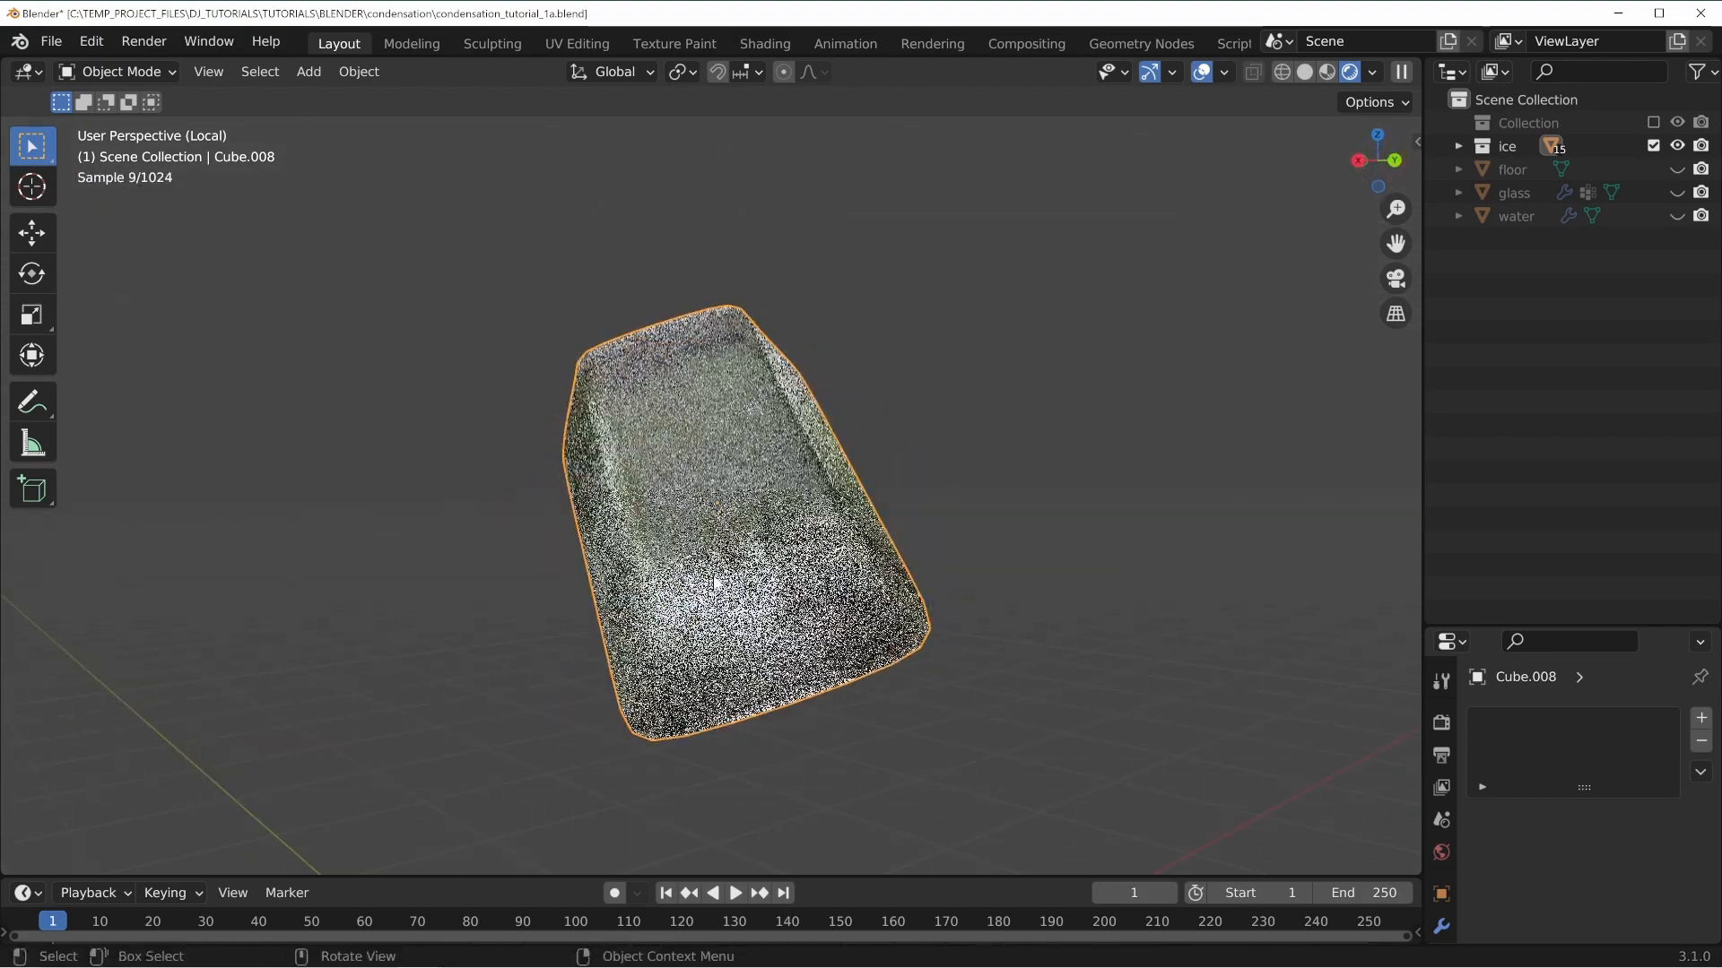
pyautogui.scroll(2, 719, 584)
pyautogui.moveTo(953, 580); pyautogui.dragTo(780, 499, button='middle')
pyautogui.moveTo(717, 616); pyautogui.dragTo(923, 387, button='middle')
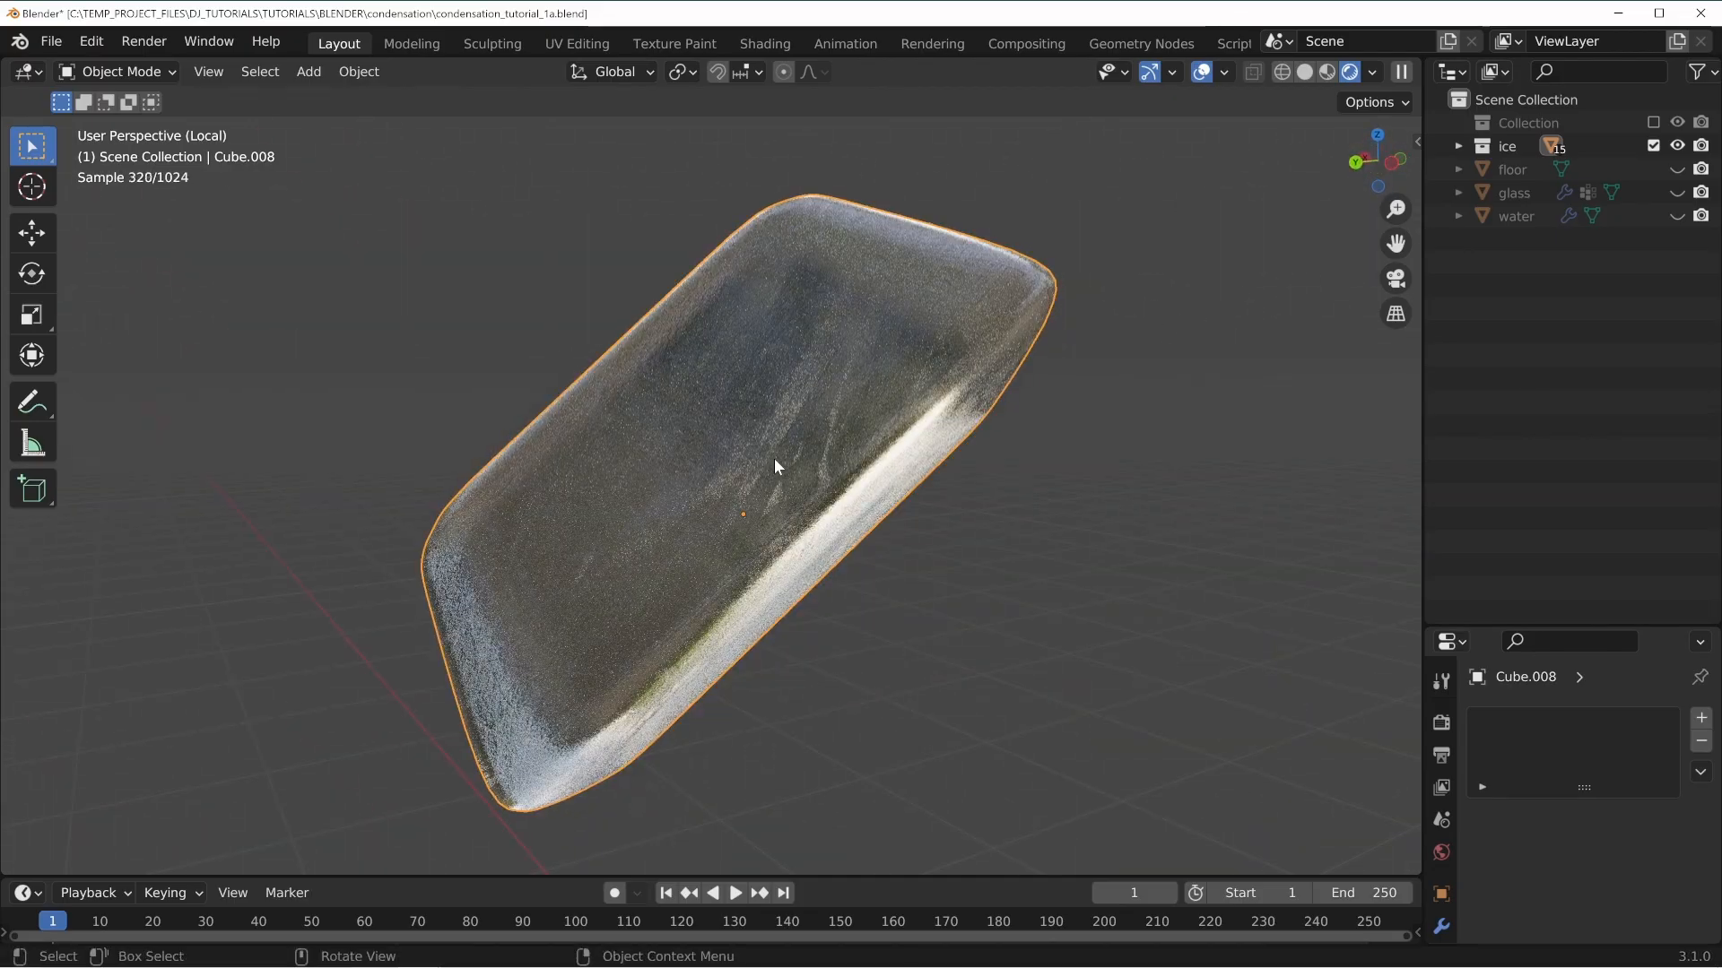
# Leave local view and examine the whole pile of ice cubes.
pyautogui.press('KP_Divide')
pyautogui.moveTo(926, 315); pyautogui.dragTo(825, 369, button='middle')
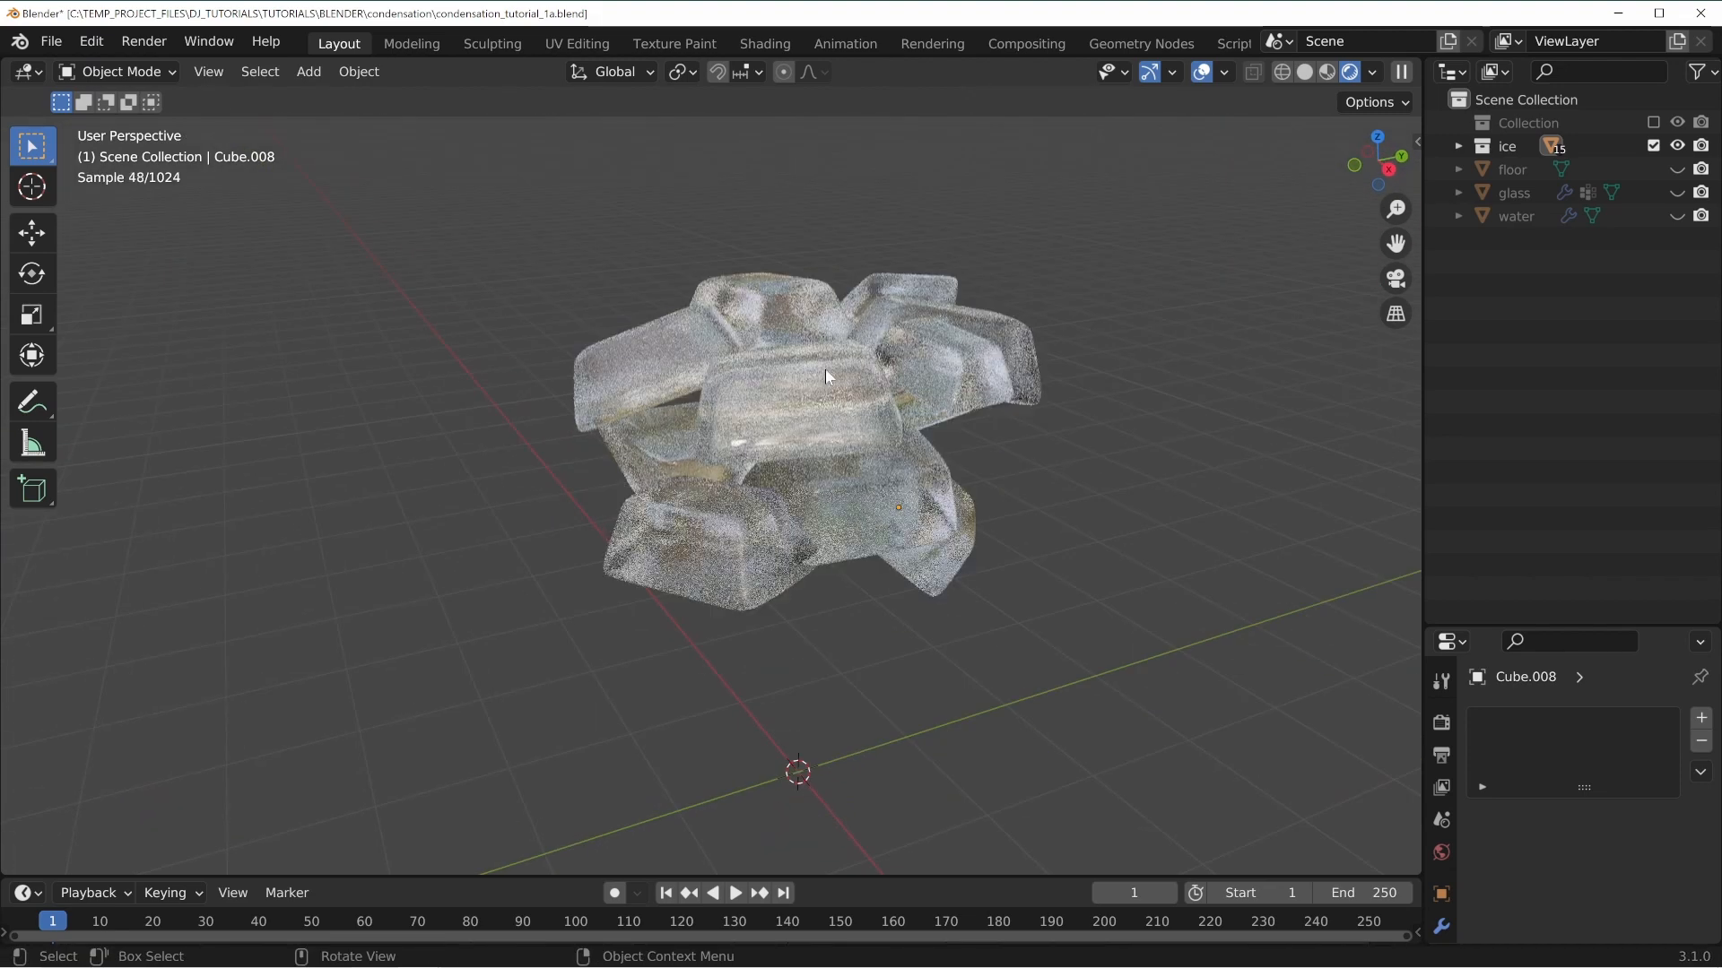
pyautogui.moveTo(640, 443); pyautogui.dragTo(756, 235, button='middle')
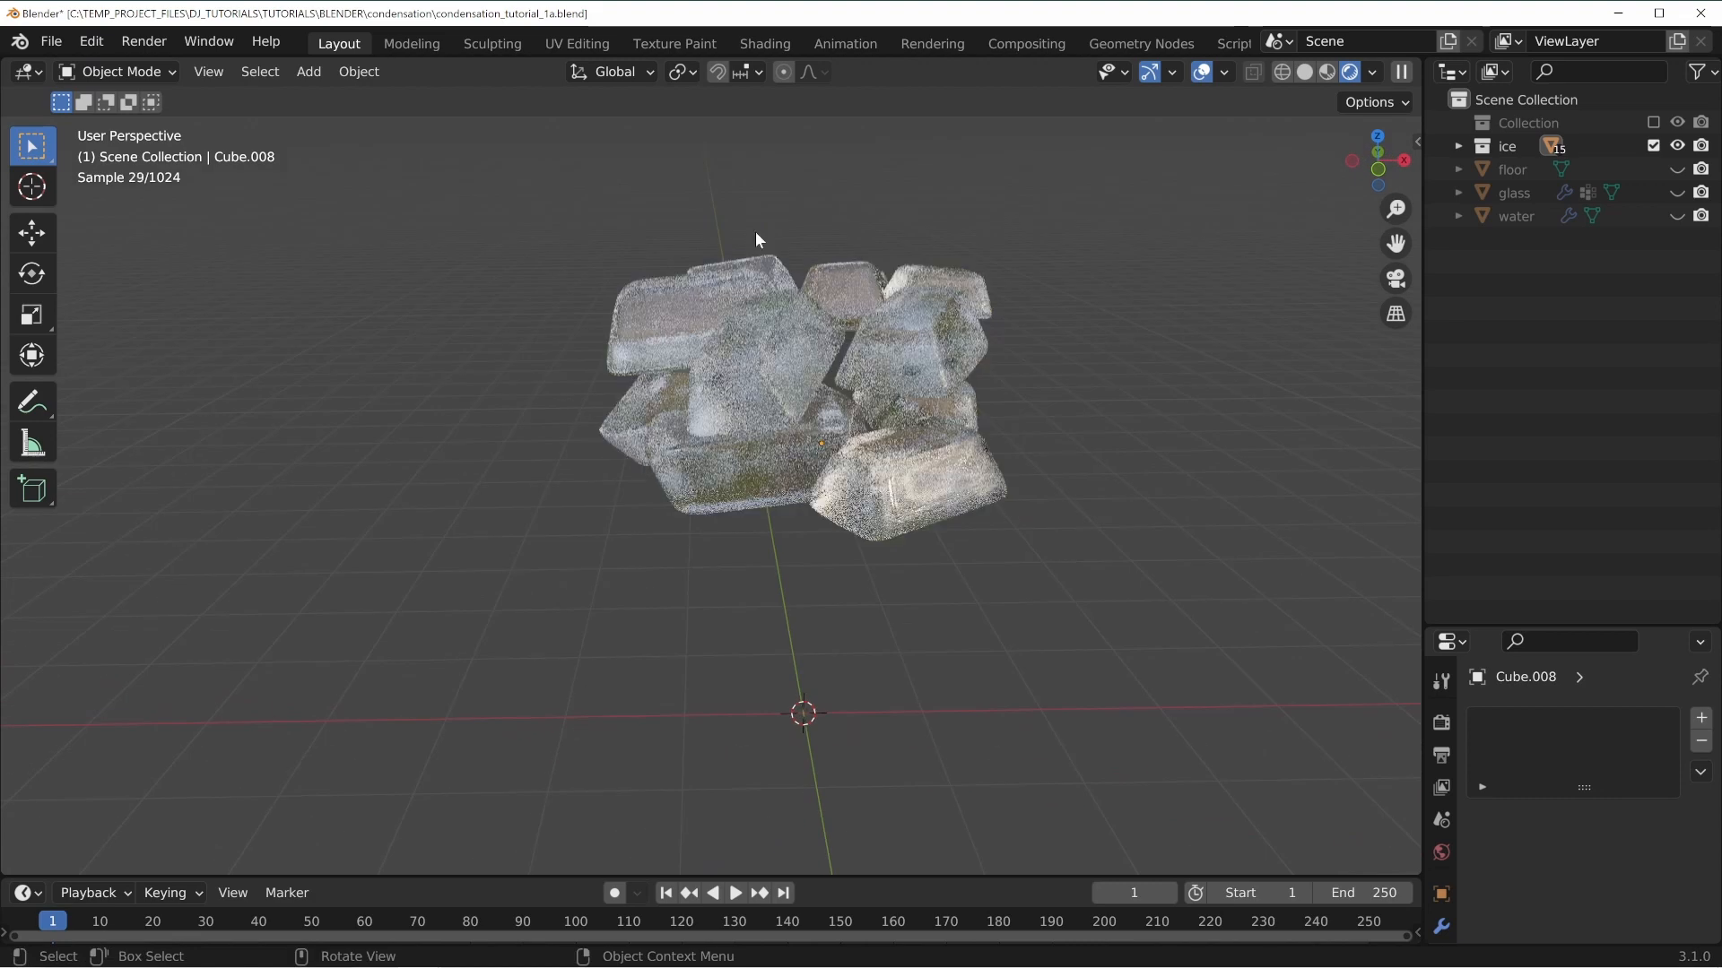
pyautogui.moveTo(963, 332); pyautogui.dragTo(718, 348, button='middle')
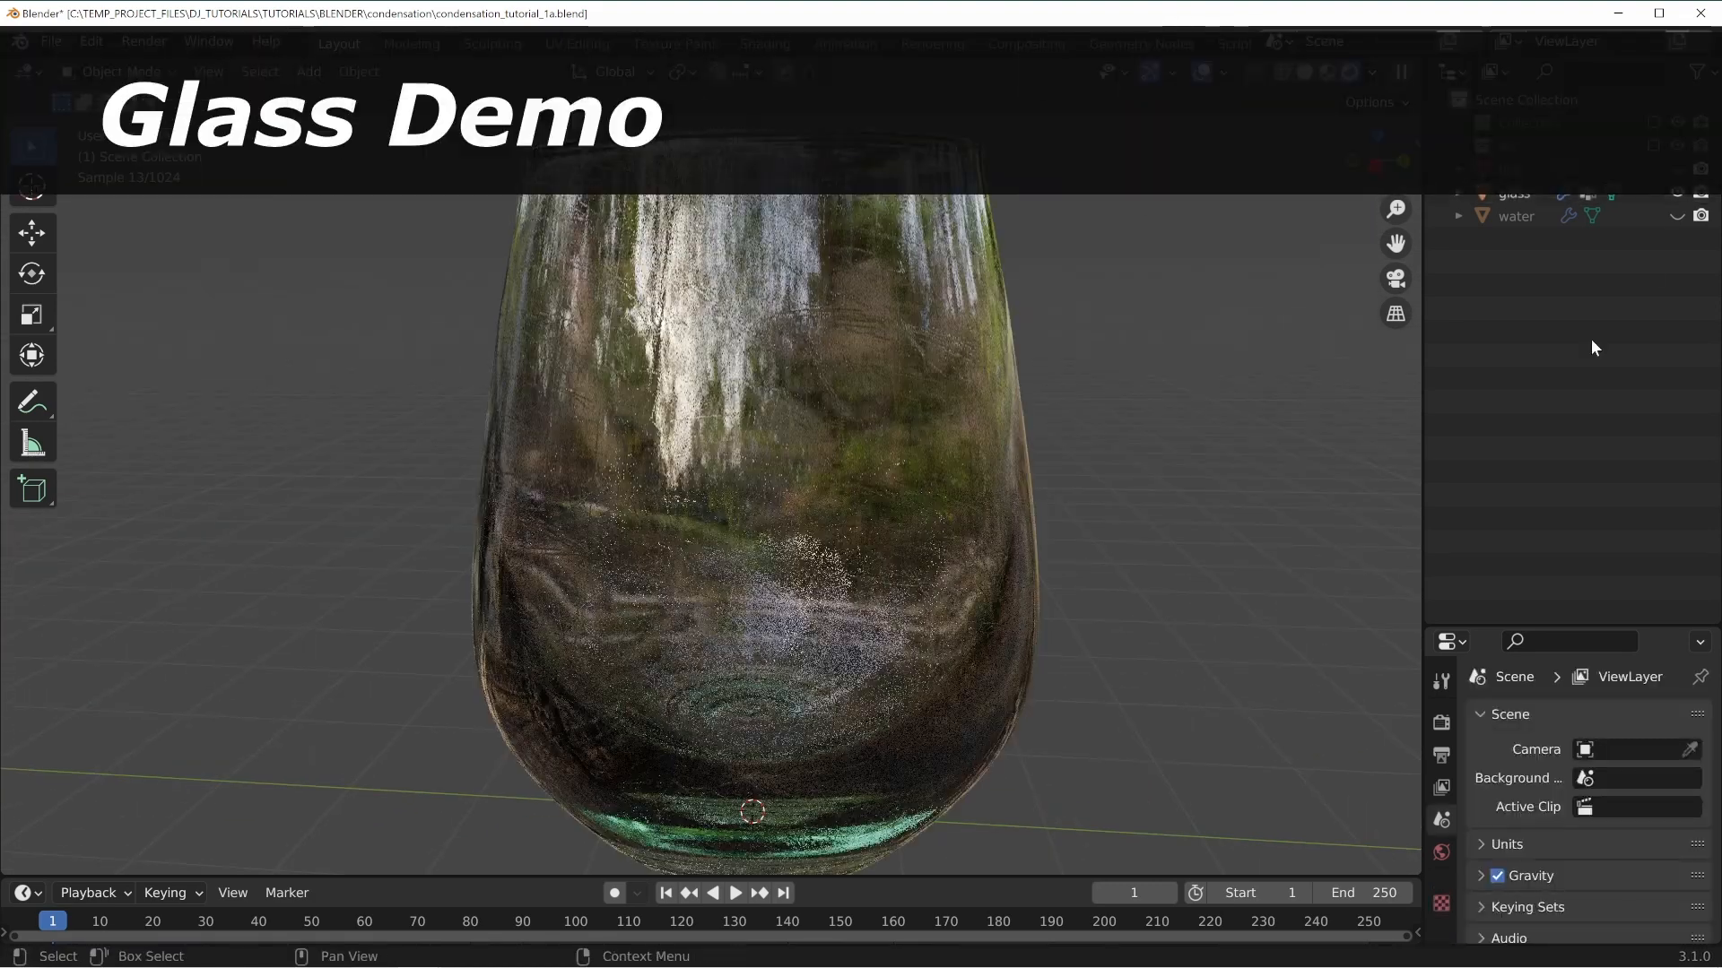
# Select the glass, enter Edit Mode and toggle the wireframe display.
pyautogui.moveTo(772, 370); pyautogui.dragTo(929, 448, button='middle')
pyautogui.click(748, 511)
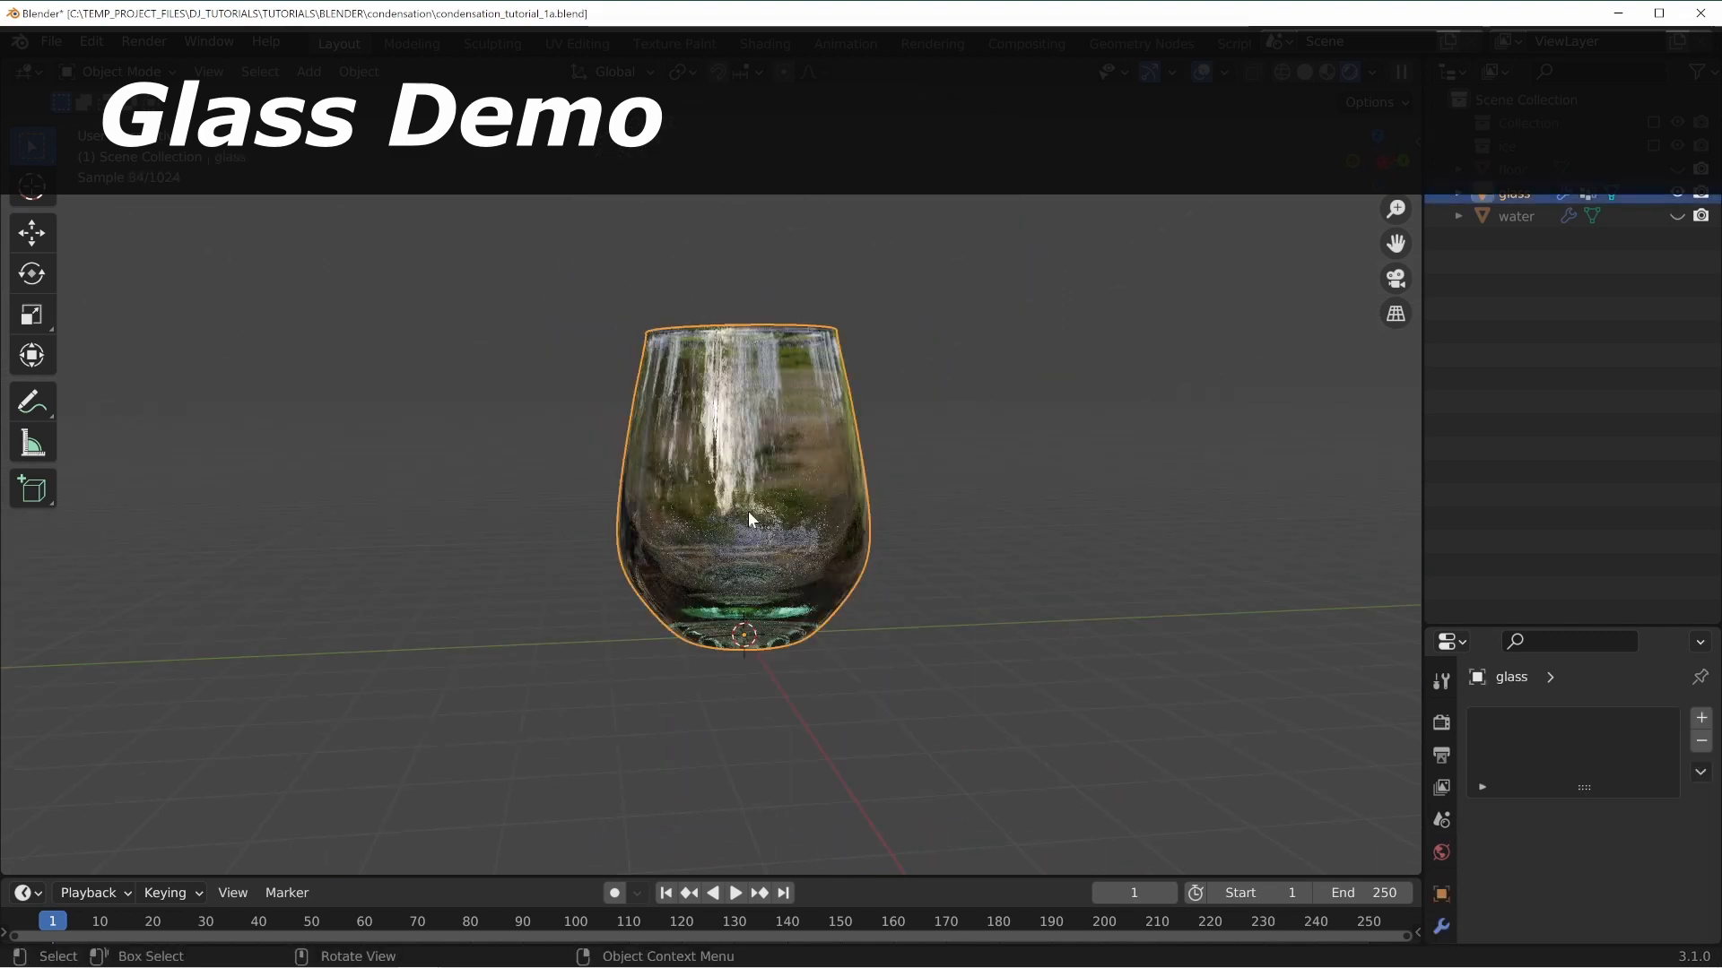
pyautogui.press('Tab')
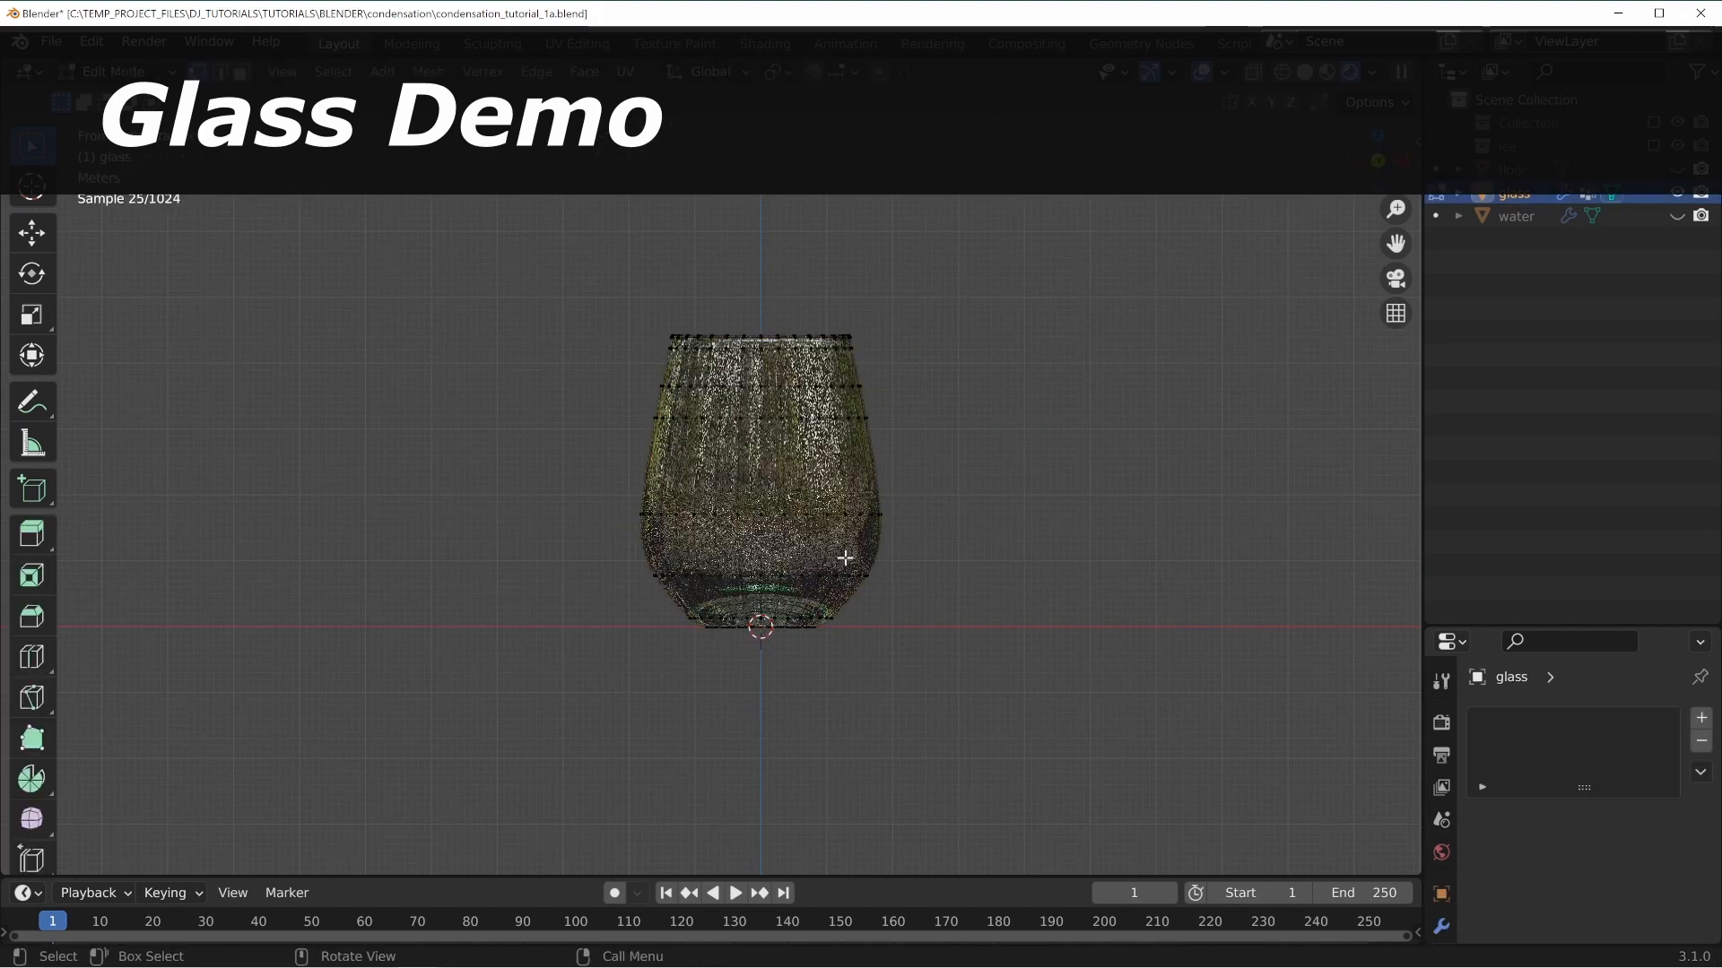
pyautogui.scroll(4, 717, 484)
pyautogui.hotkey('shift', 'z')
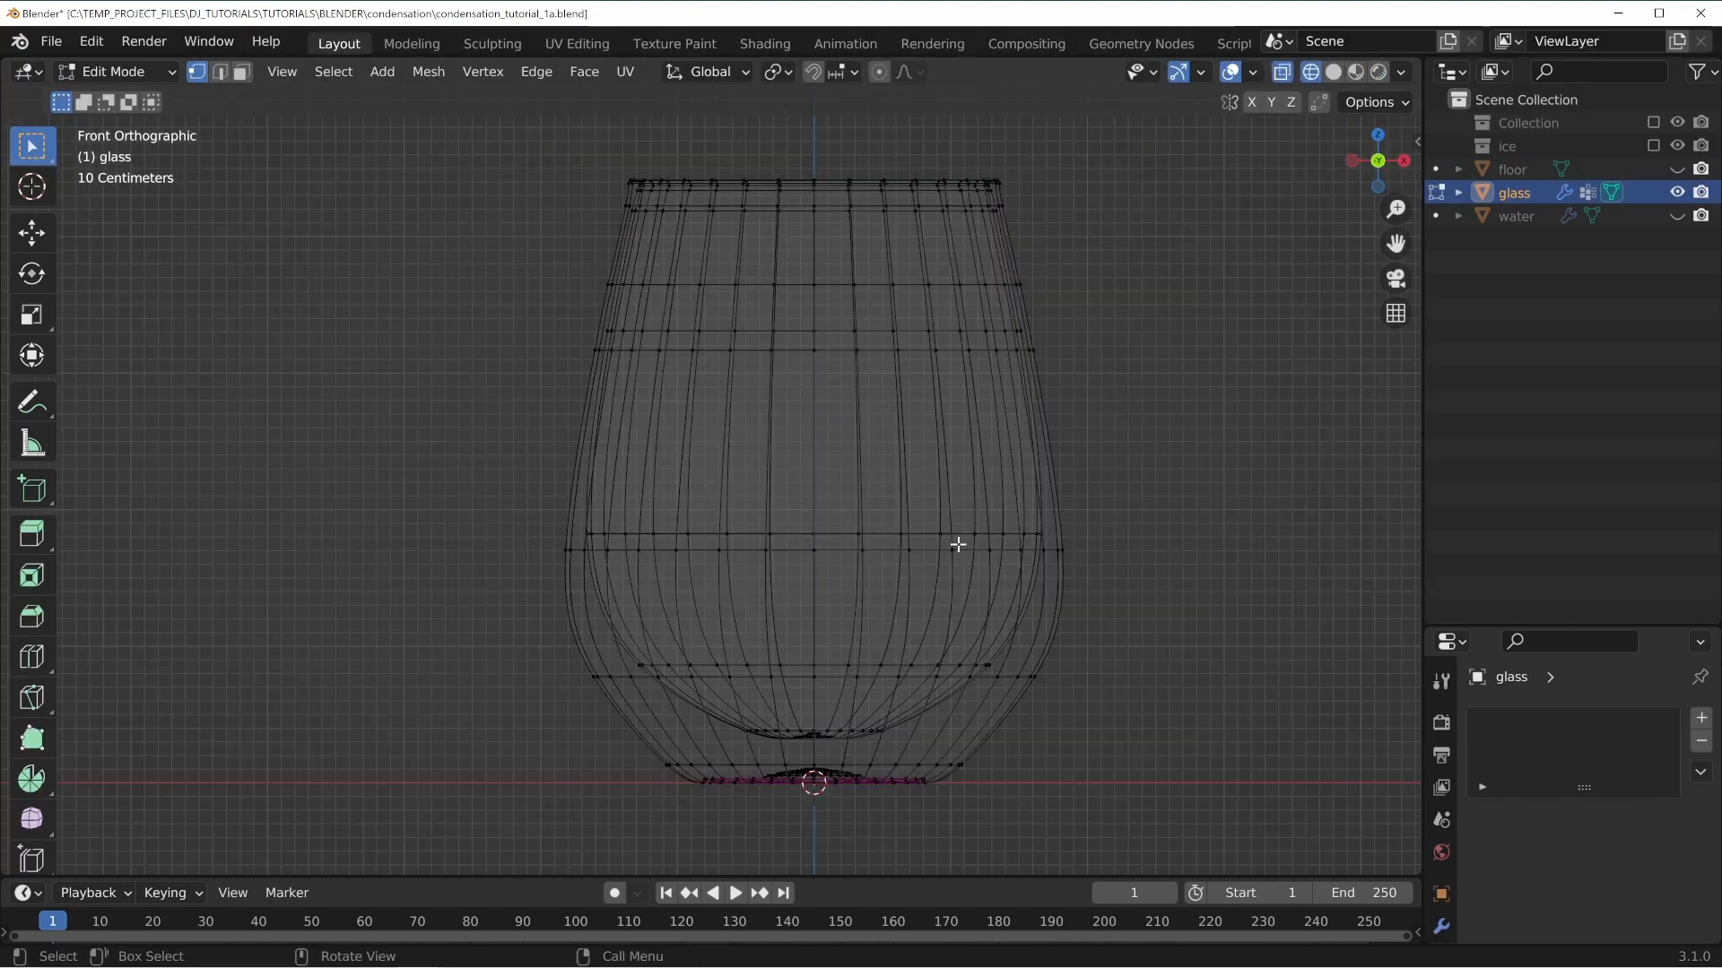
# Zoom in on the base of the glass to examine its mesh.
pyautogui.scroll(1, 1049, 583)
pyautogui.keyDown('shift'); pyautogui.moveTo(888, 599); pyautogui.dragTo(862, 487, button='middle'); pyautogui.keyUp('shift')
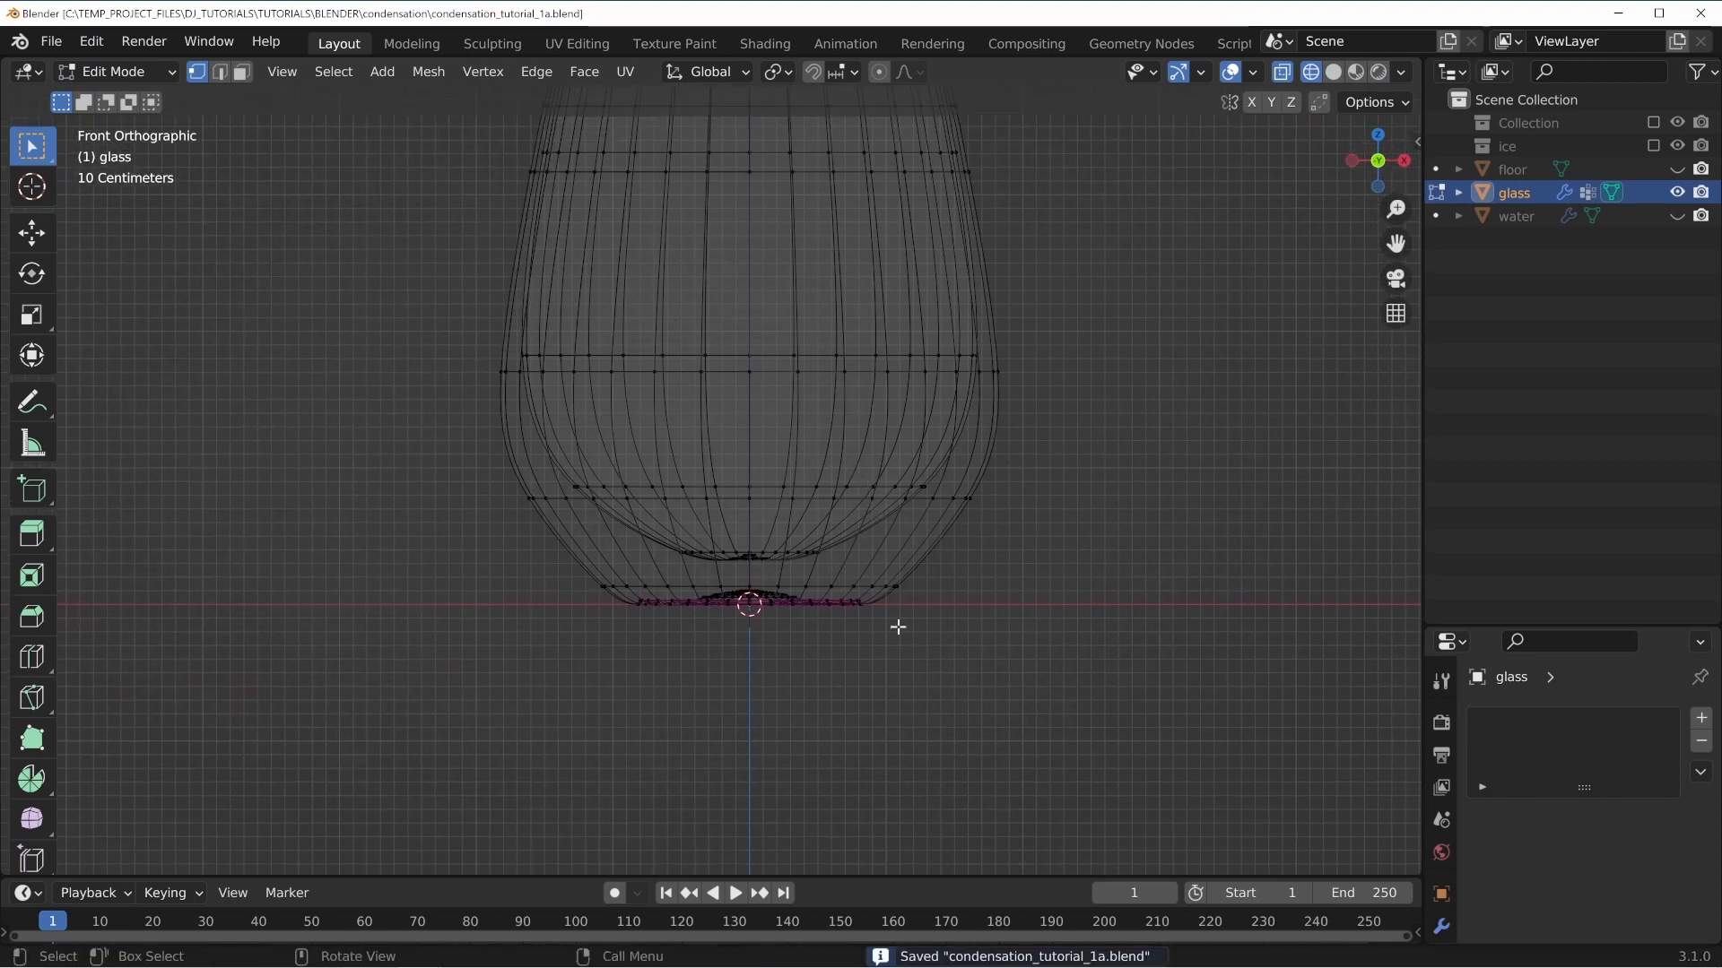
pyautogui.scroll(4, 715, 636)
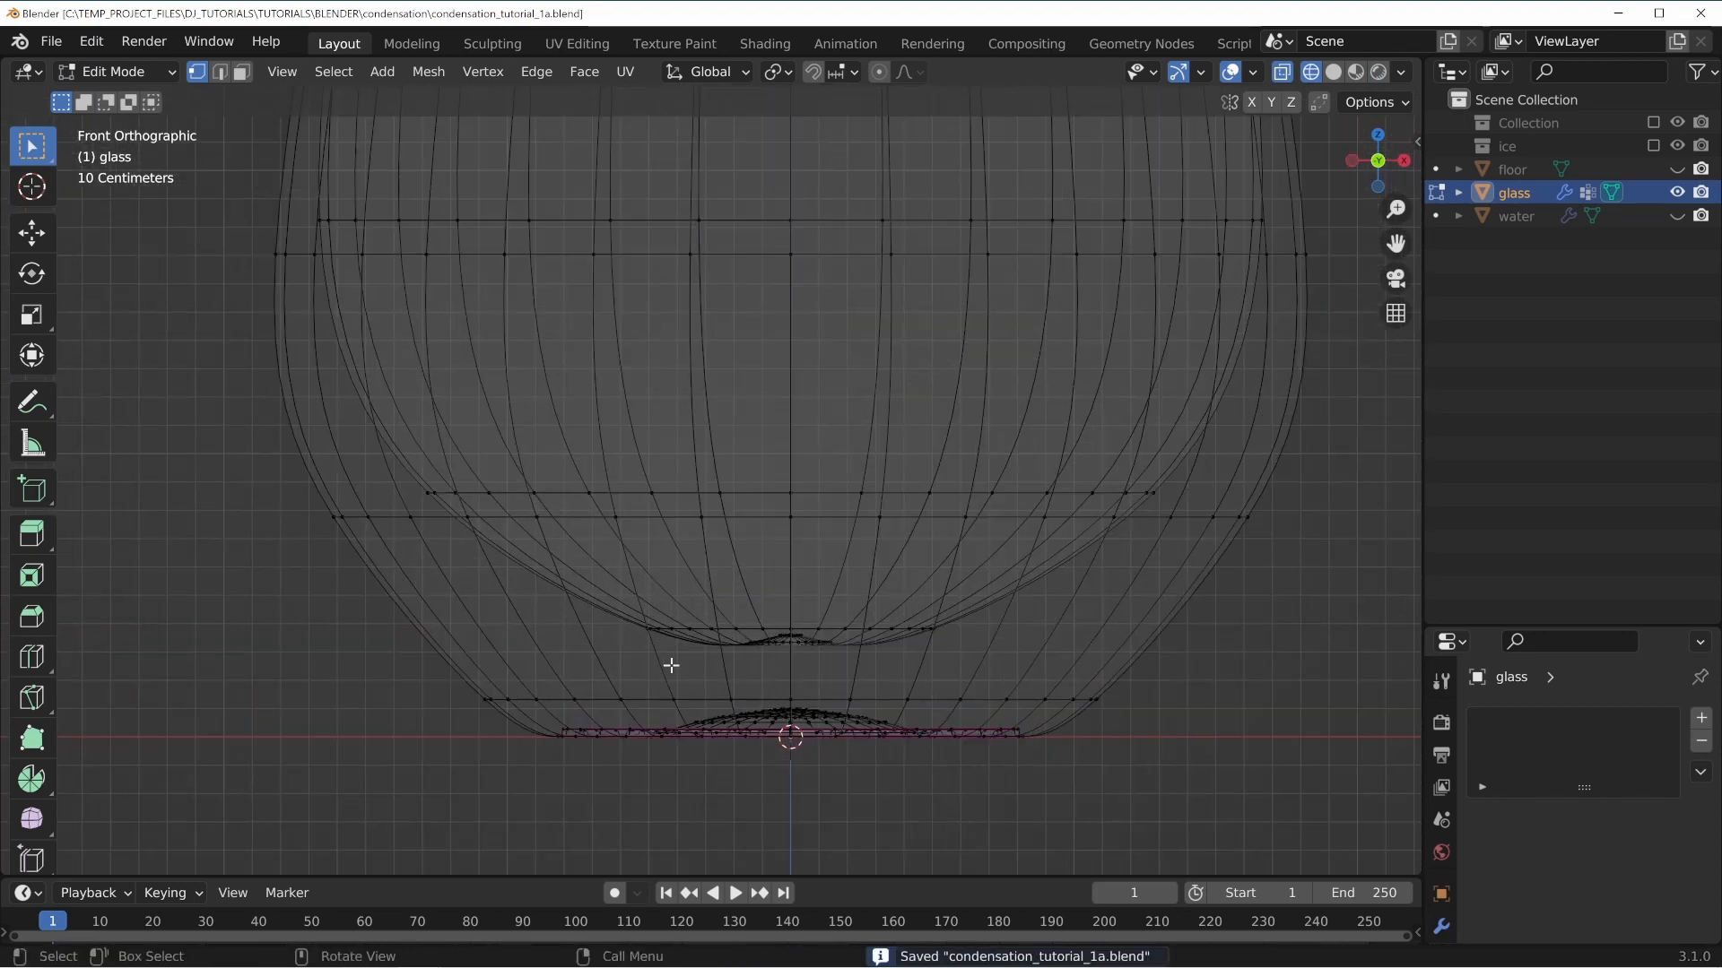
pyautogui.keyDown('shift'); pyautogui.moveTo(904, 677); pyautogui.dragTo(900, 583, button='middle'); pyautogui.keyUp('shift')
pyautogui.scroll(1, 778, 520)
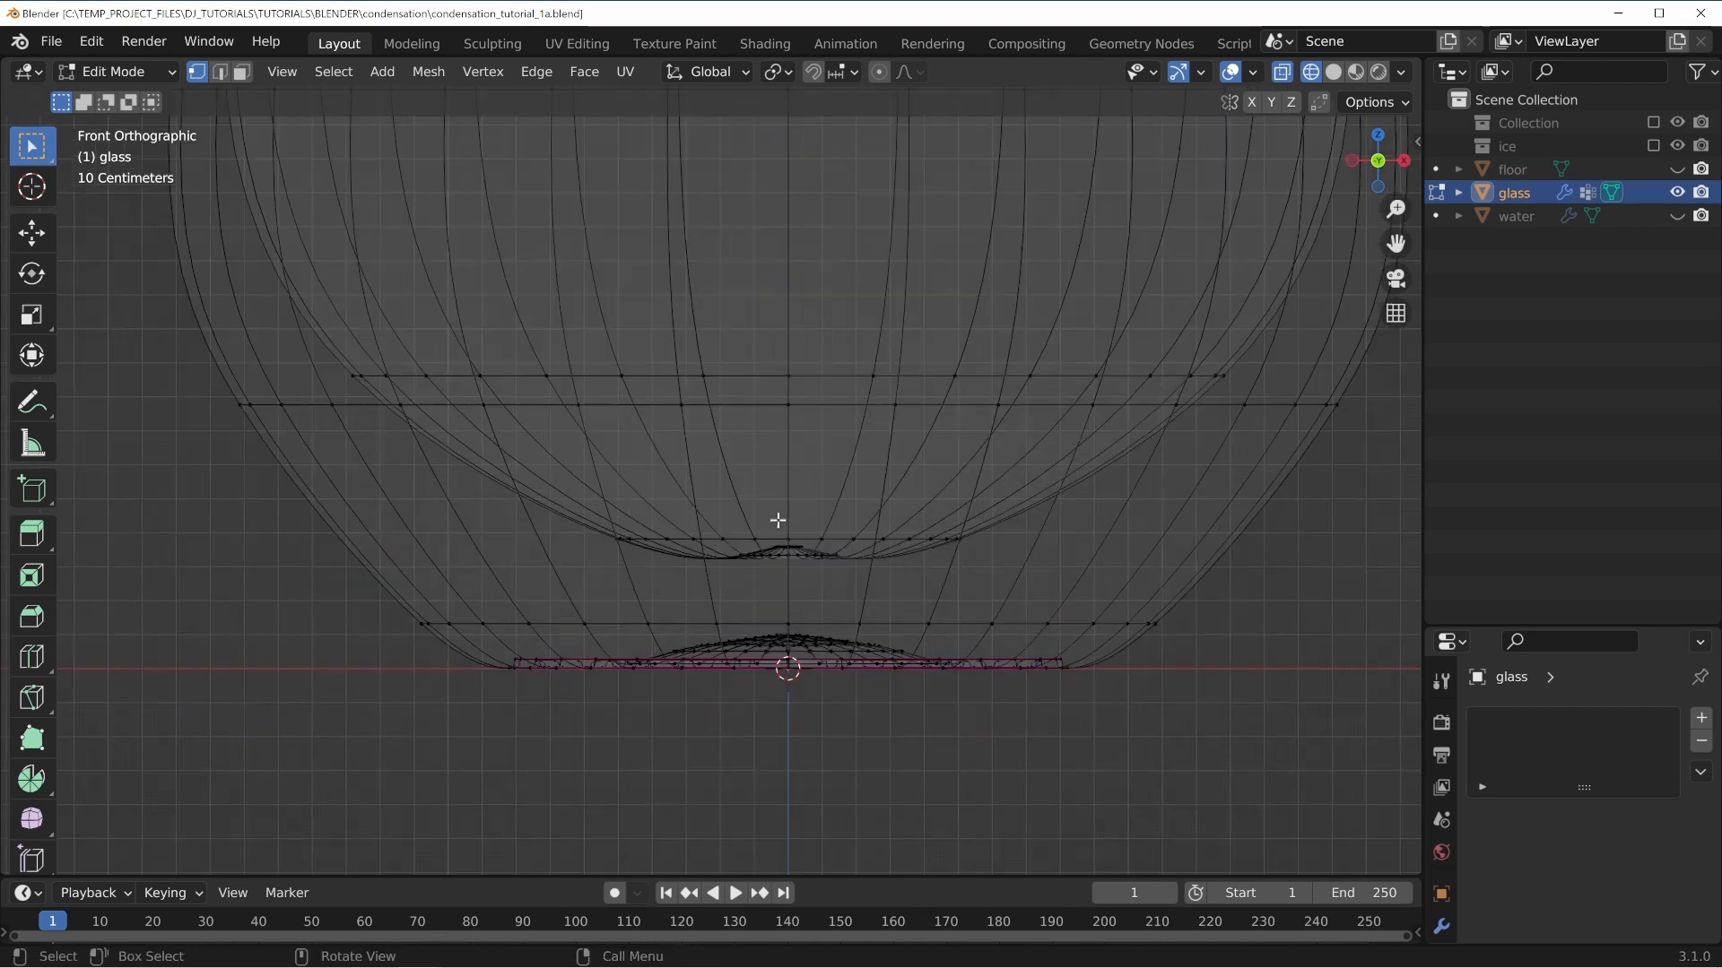
pyautogui.click(862, 460)
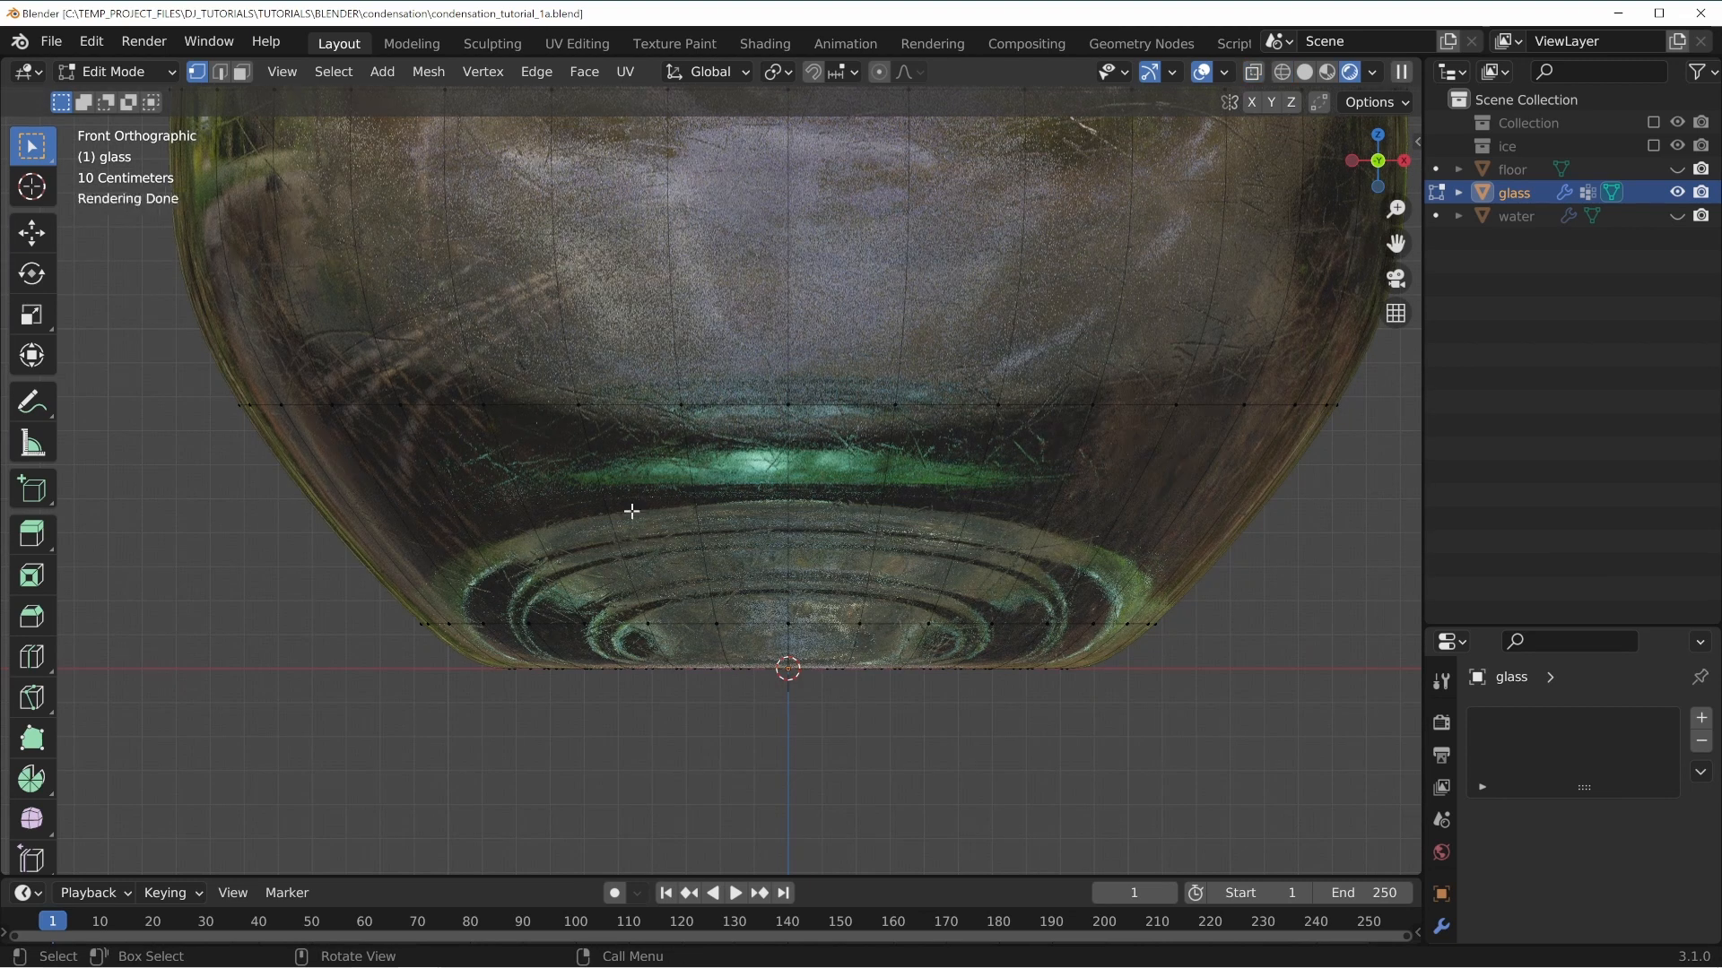
# Orbit around the bottom and sides of the rendered glass to examine its material.
pyautogui.moveTo(723, 711); pyautogui.dragTo(540, 657, button='middle')
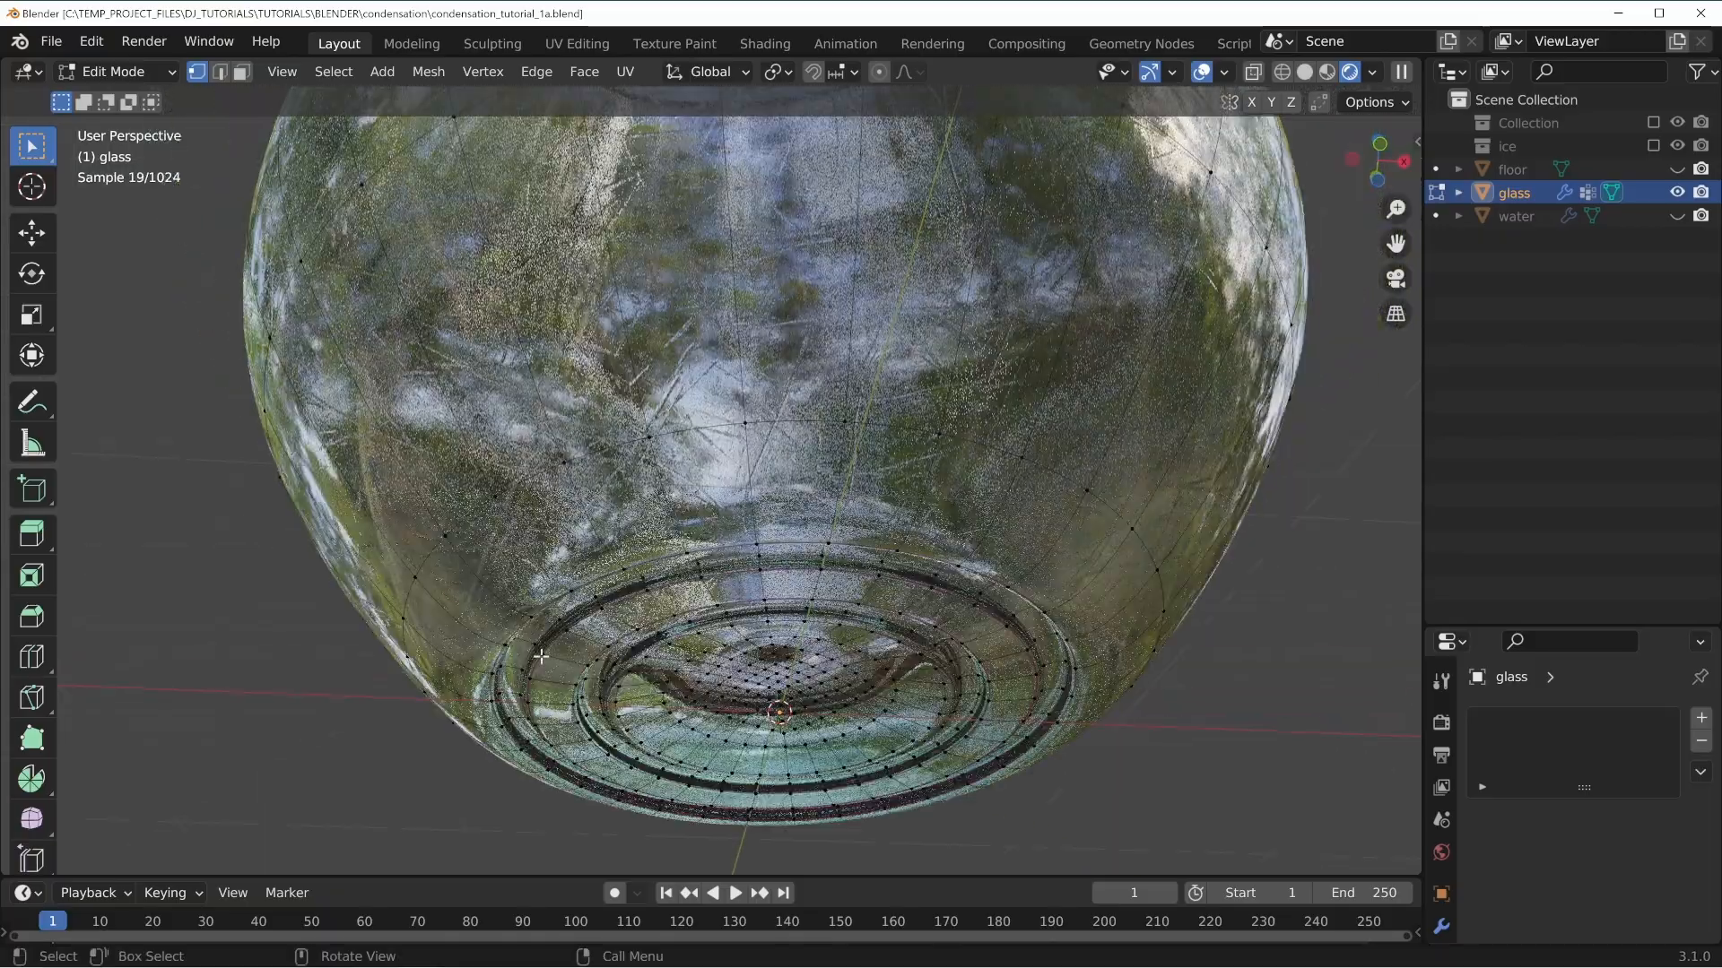
pyautogui.moveTo(760, 496); pyautogui.dragTo(643, 555, button='middle')
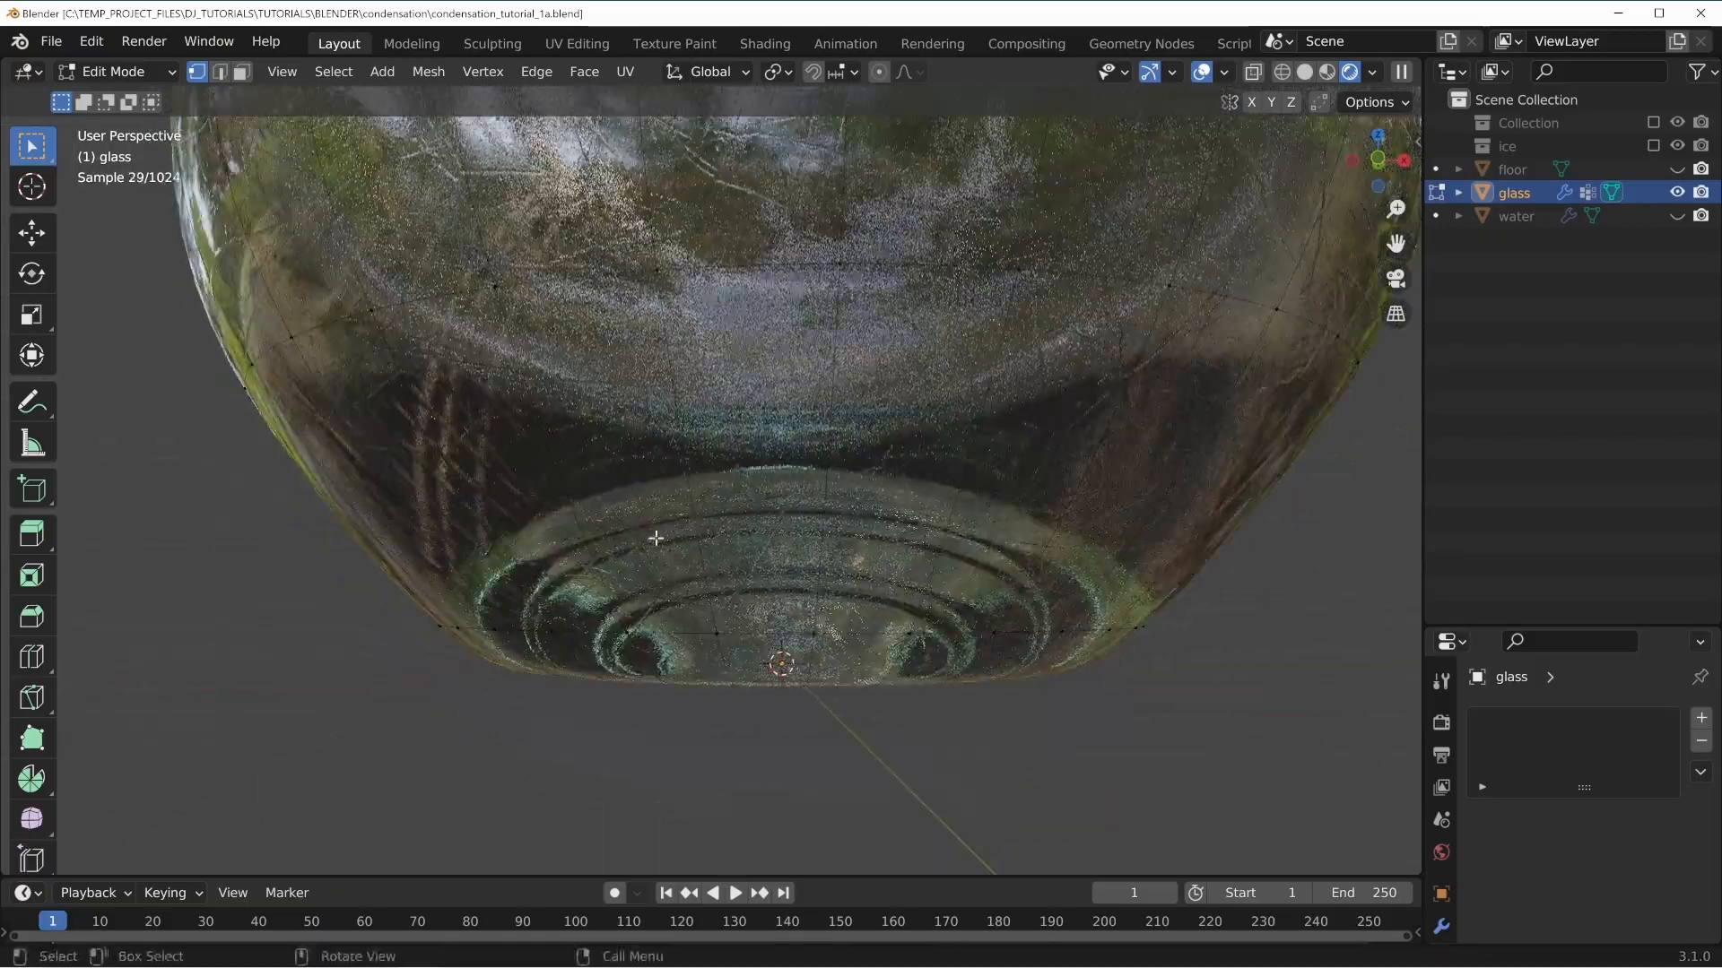
pyautogui.keyDown('shift'); pyautogui.moveTo(973, 249); pyautogui.dragTo(900, 556, button='middle'); pyautogui.keyUp('shift')
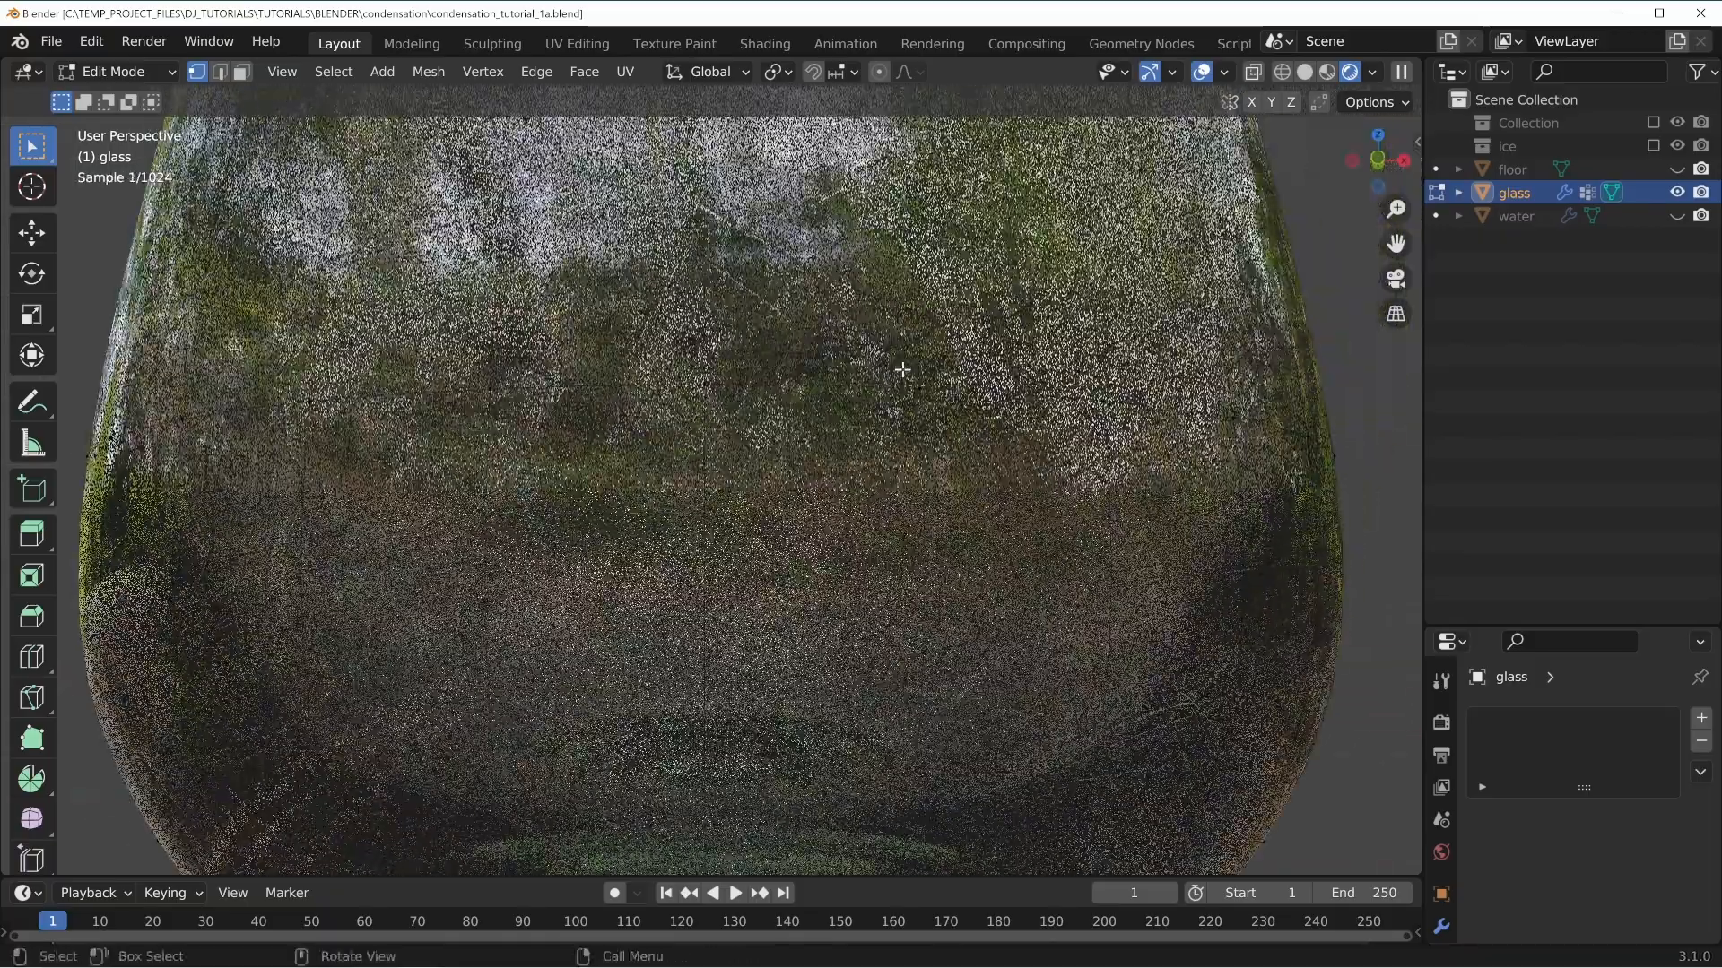
pyautogui.moveTo(914, 292); pyautogui.dragTo(873, 388, button='middle')
pyautogui.scroll(-6, 811, 346)
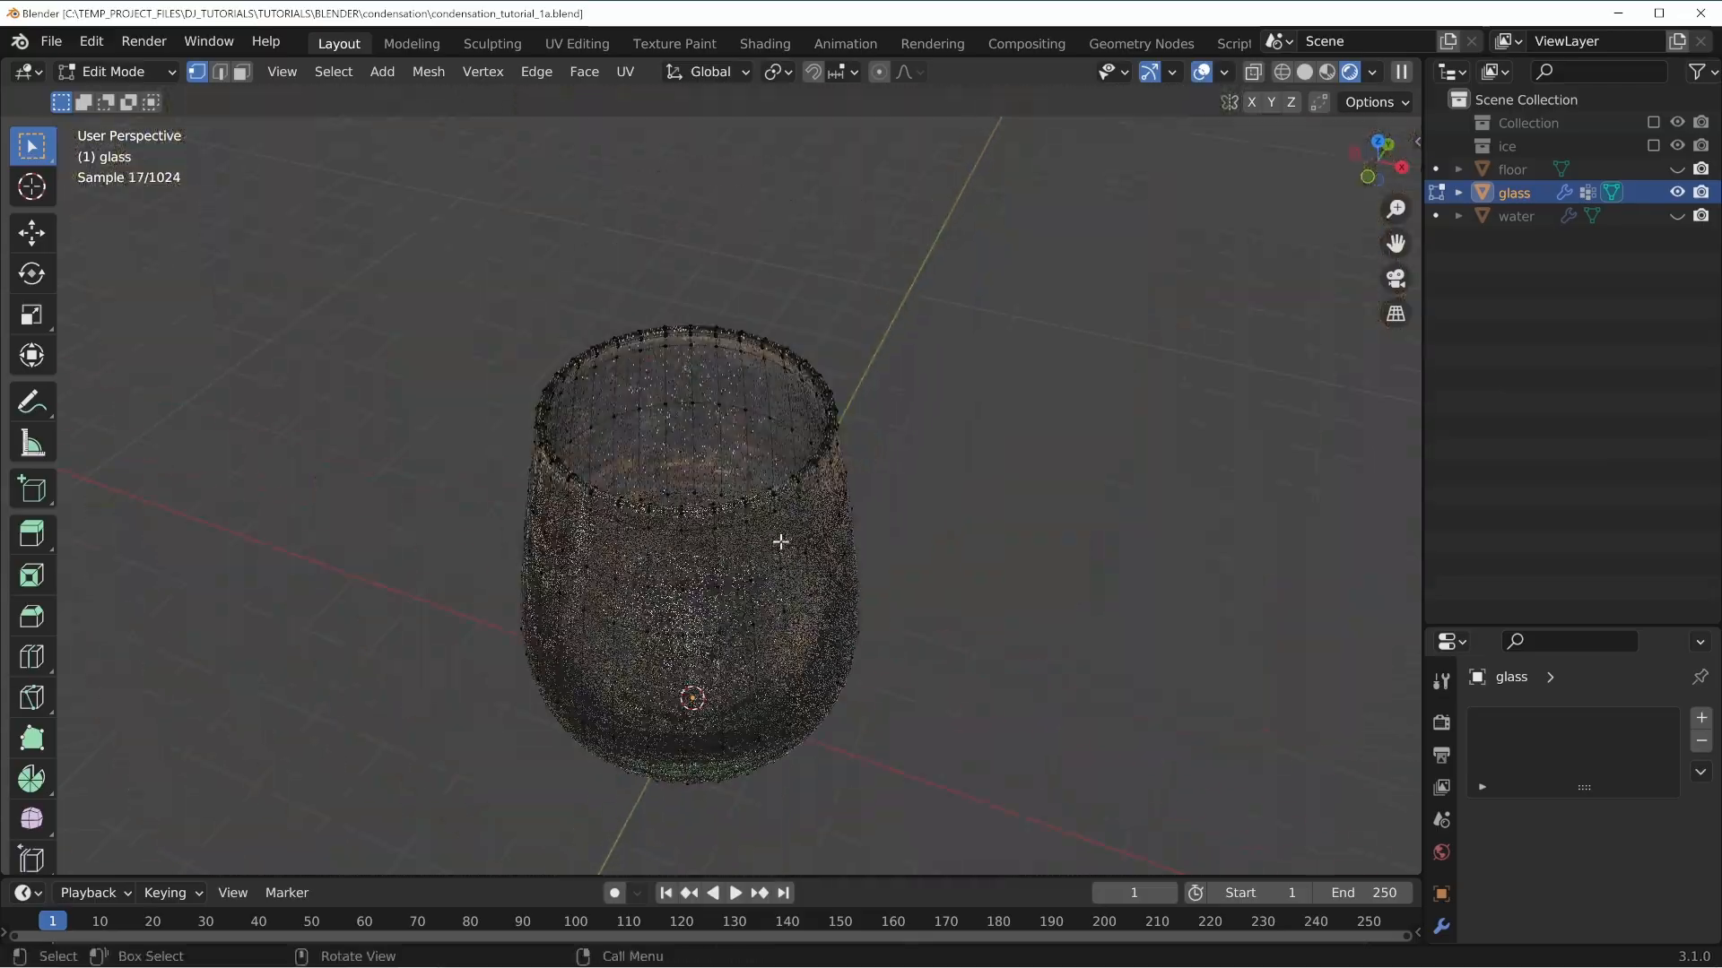
pyautogui.scroll(4, 781, 542)
pyautogui.moveTo(804, 541); pyautogui.dragTo(805, 496, button='middle')
pyautogui.moveTo(641, 269); pyautogui.dragTo(639, 278, button='middle')
pyautogui.scroll(3, 538, 269)
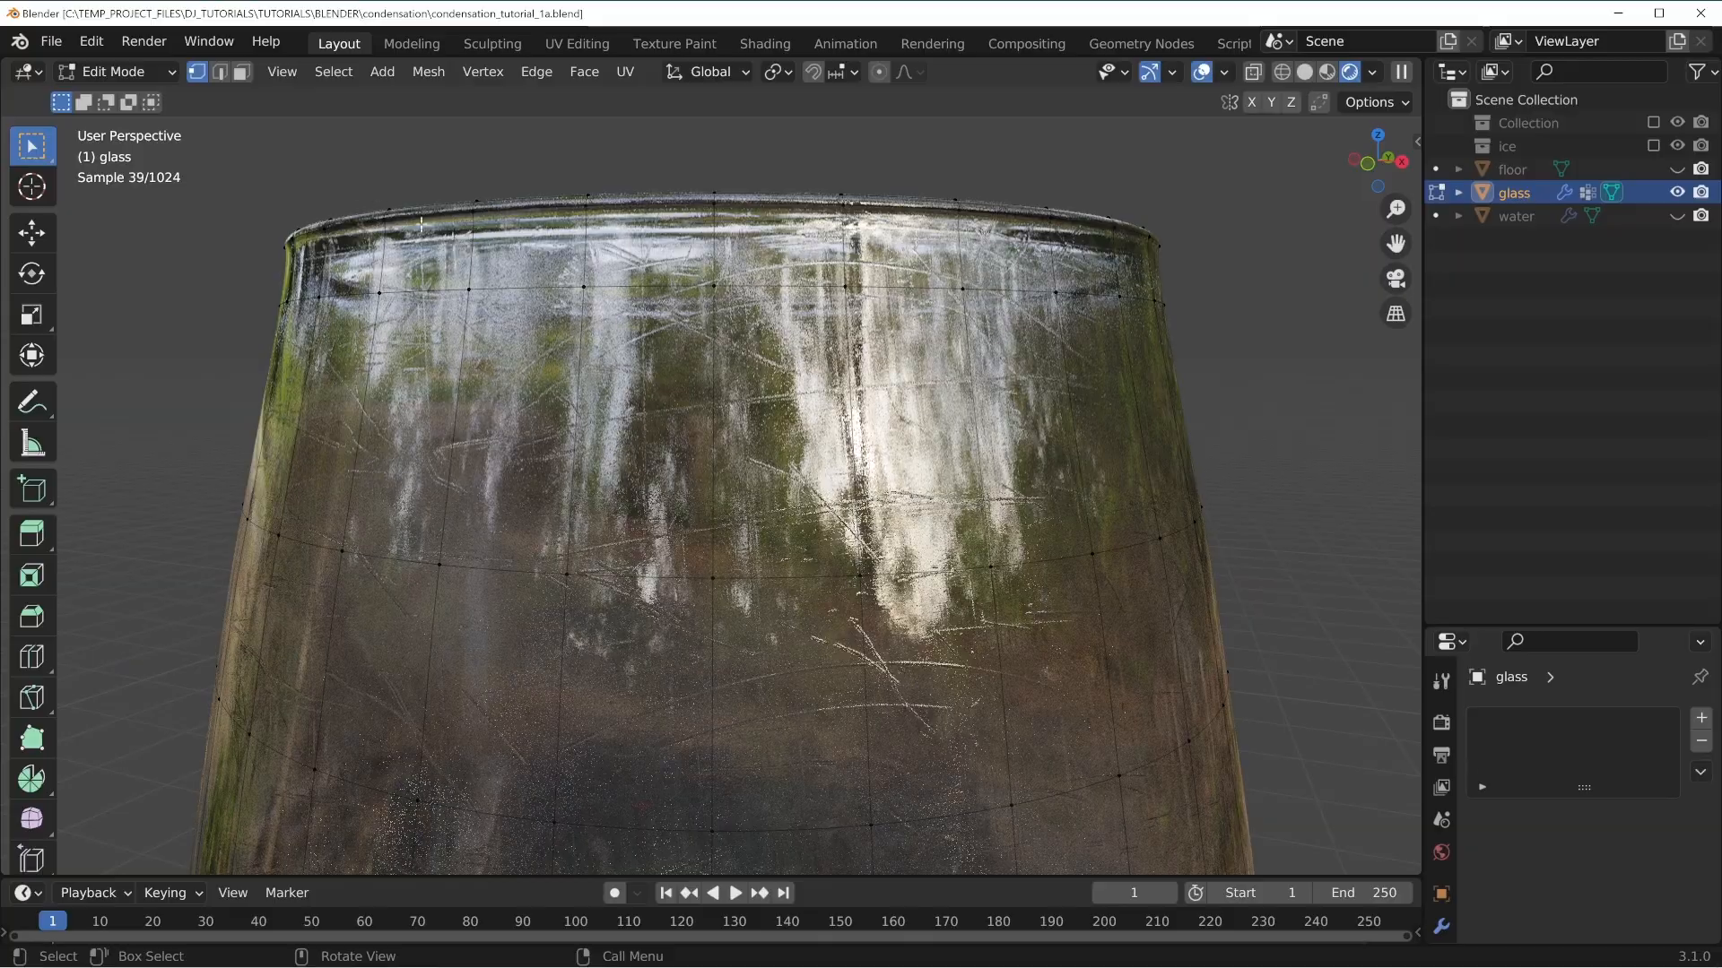
# Examine the rim and walls of the rendered glass from different angles.
pyautogui.moveTo(650, 346)
pyautogui.mouseDown(button='middle')
pyautogui.moveTo(646, 392)
pyautogui.moveTo(647, 351)
pyautogui.mouseUp(button='middle')
pyautogui.keyDown('shift'); pyautogui.moveTo(675, 547); pyautogui.dragTo(747, 316, button='middle'); pyautogui.keyUp('shift')
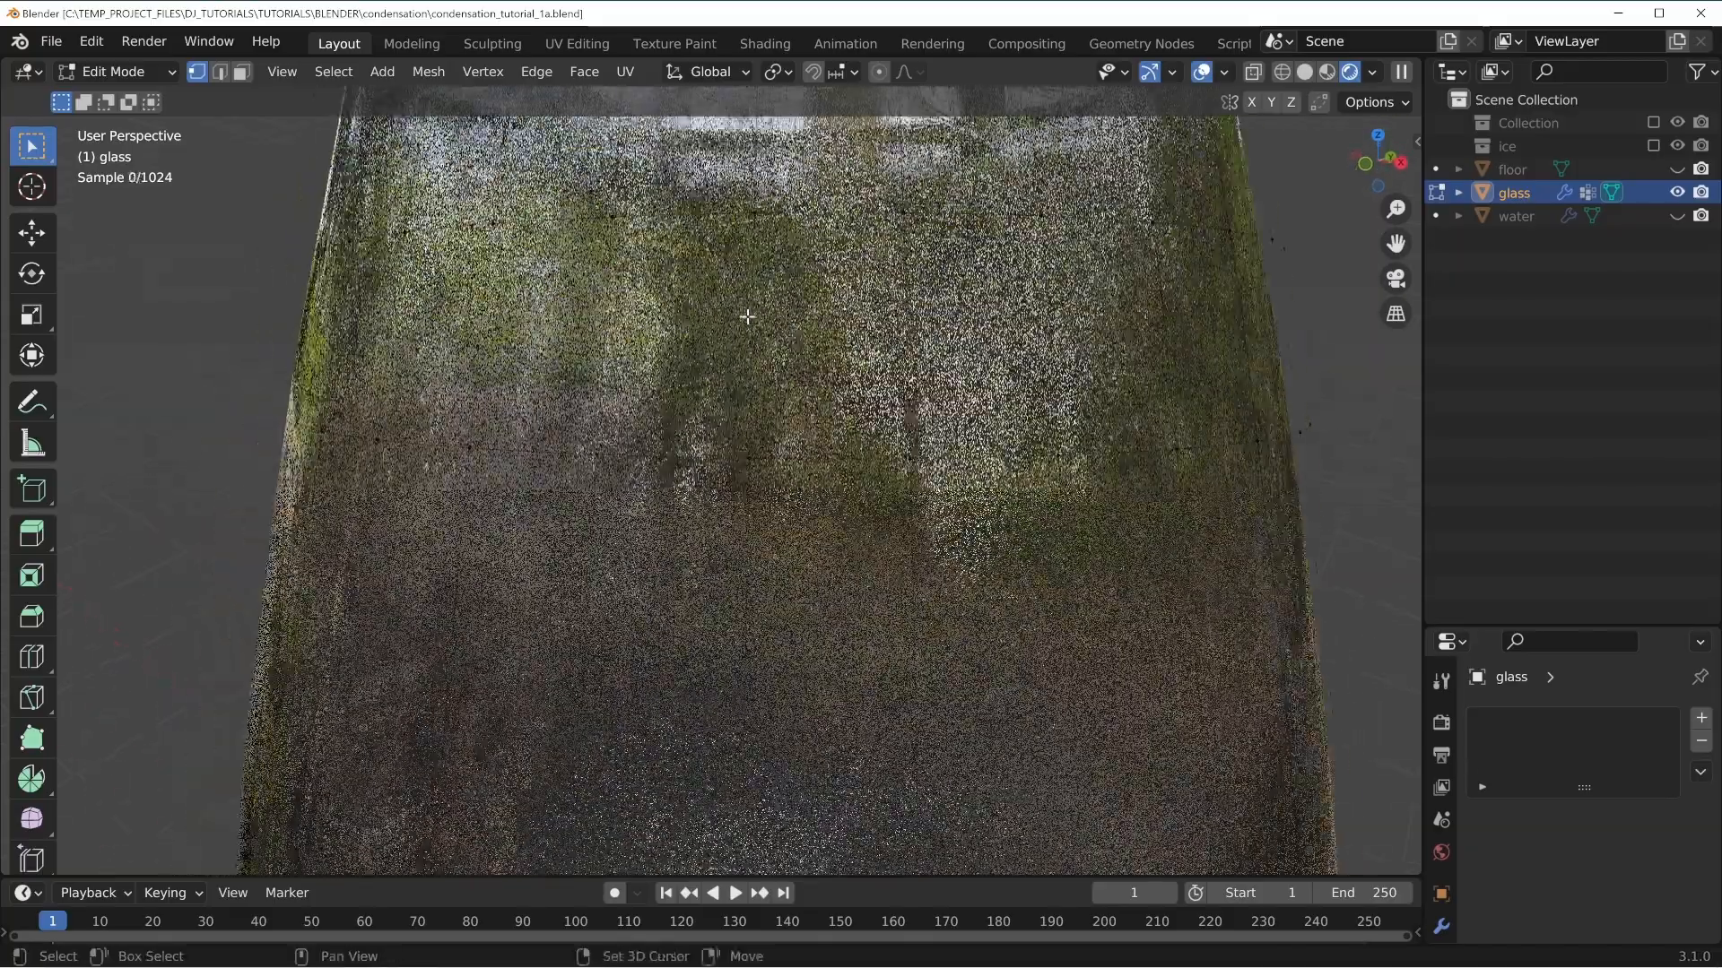
pyautogui.scroll(-5, 747, 316)
pyautogui.moveTo(773, 531); pyautogui.dragTo(764, 502, button='middle')
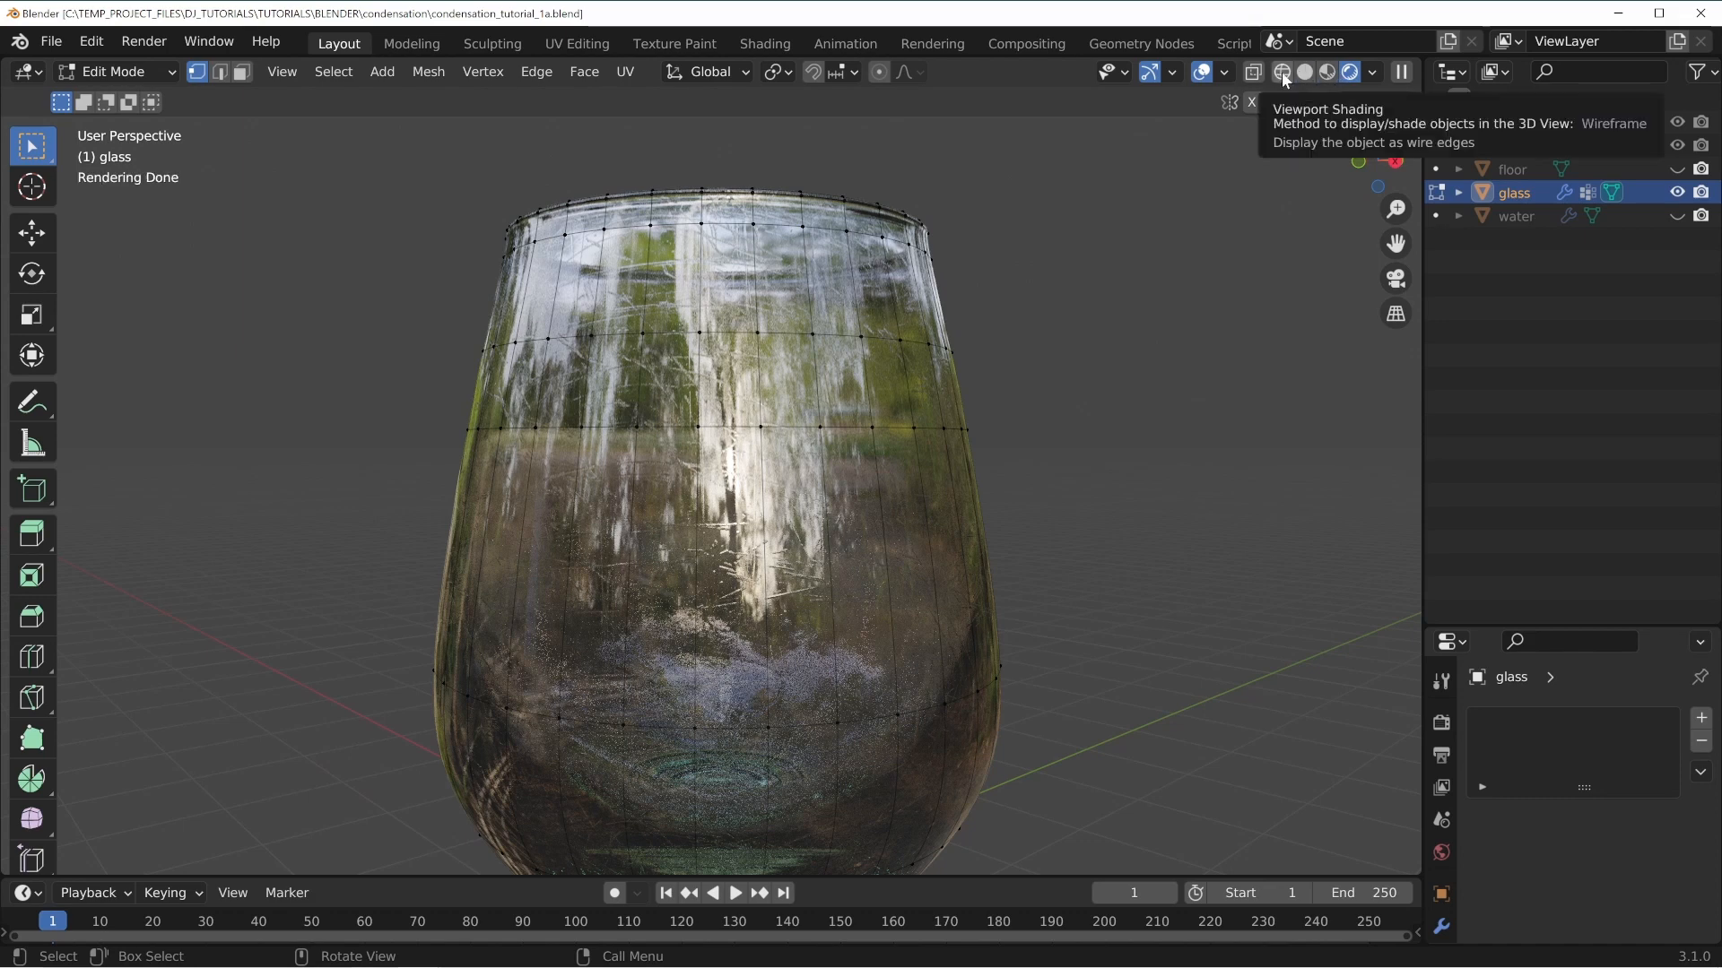
pyautogui.moveTo(752, 359); pyautogui.dragTo(554, 307, button='middle')
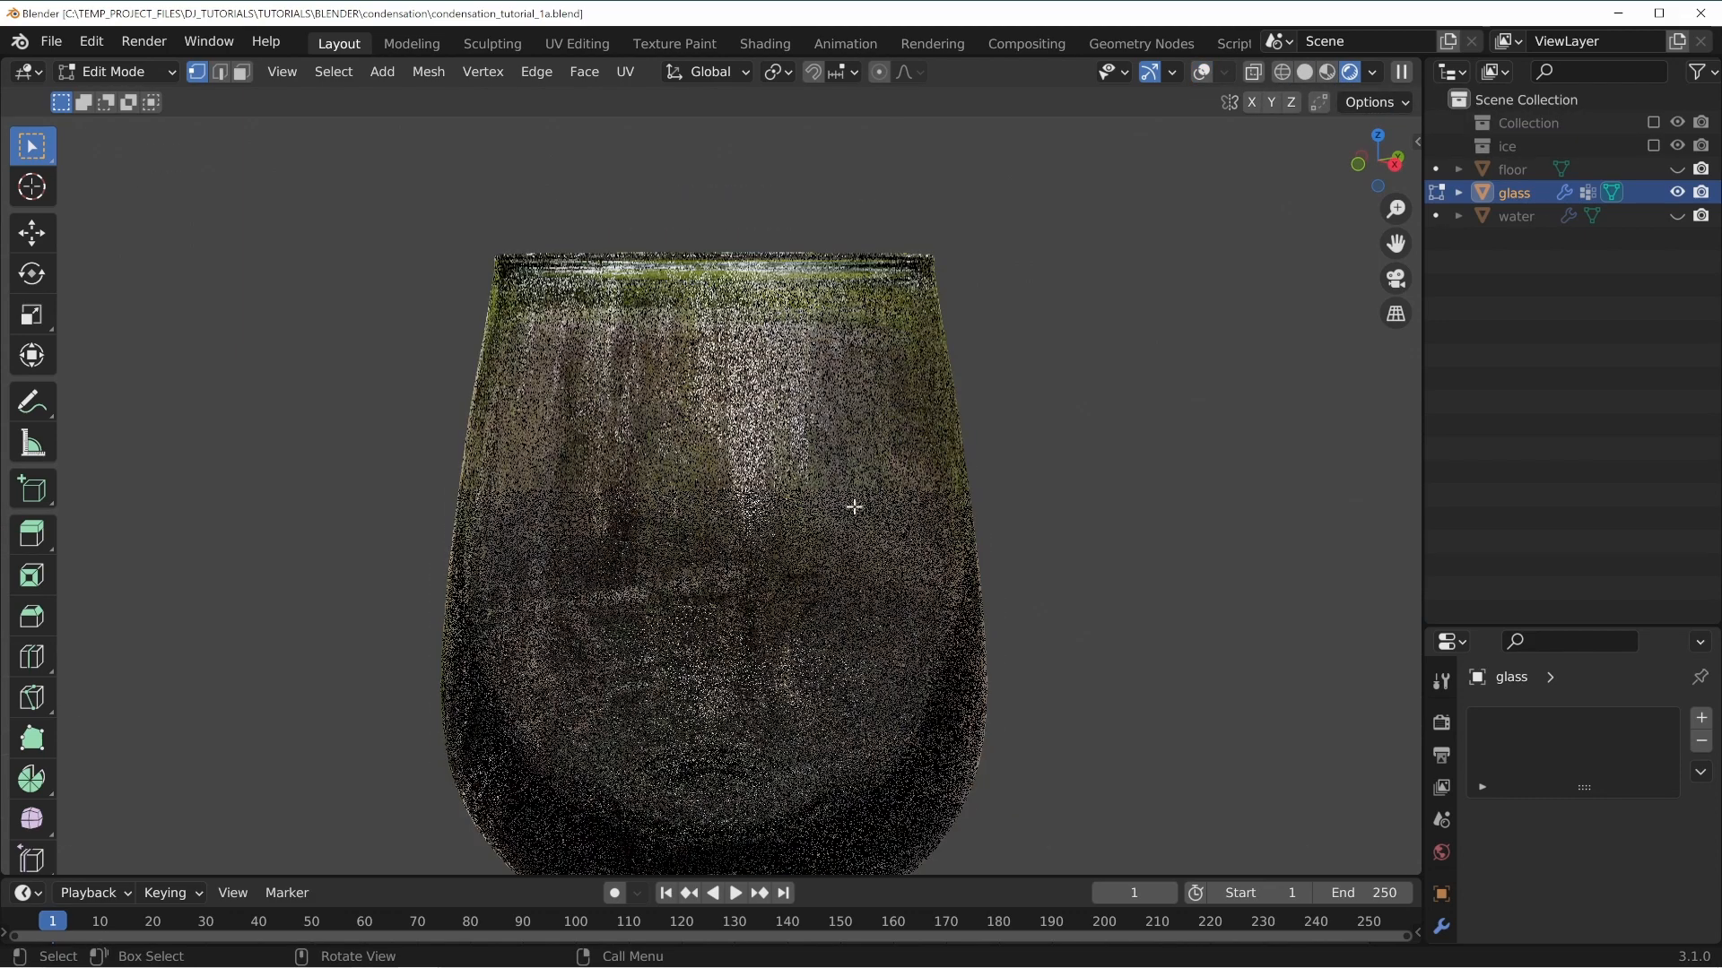
pyautogui.moveTo(659, 463); pyautogui.dragTo(688, 234, button='middle')
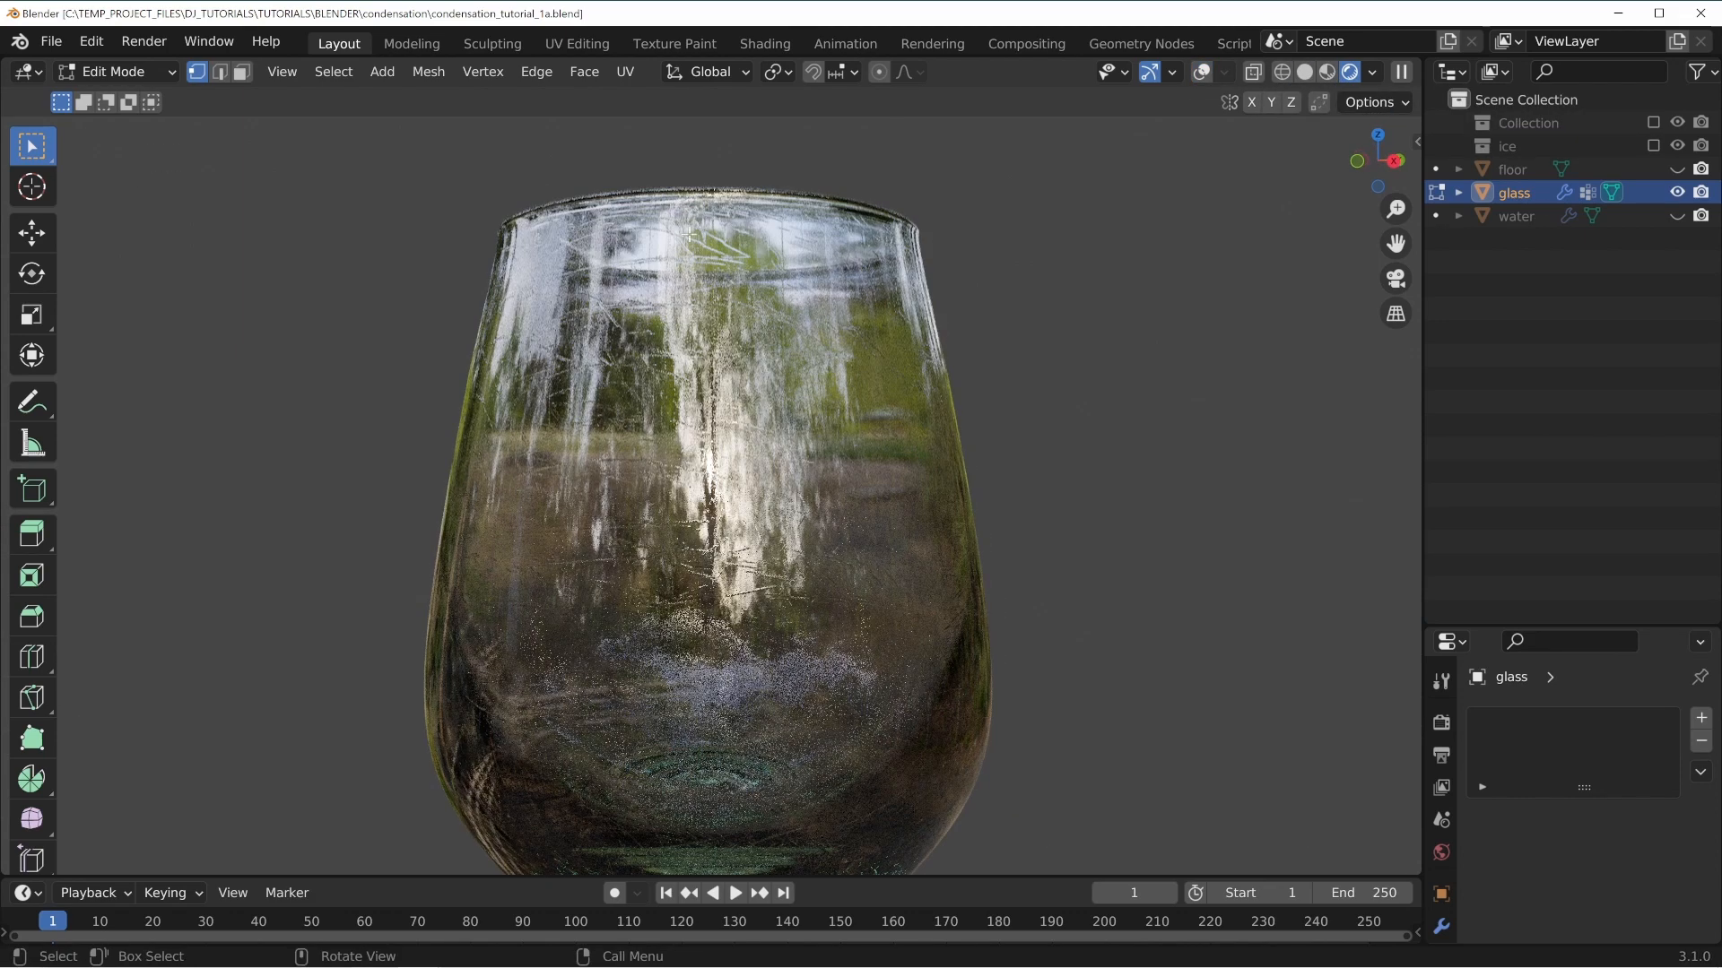
pyautogui.moveTo(570, 445); pyautogui.dragTo(688, 342, button='middle')
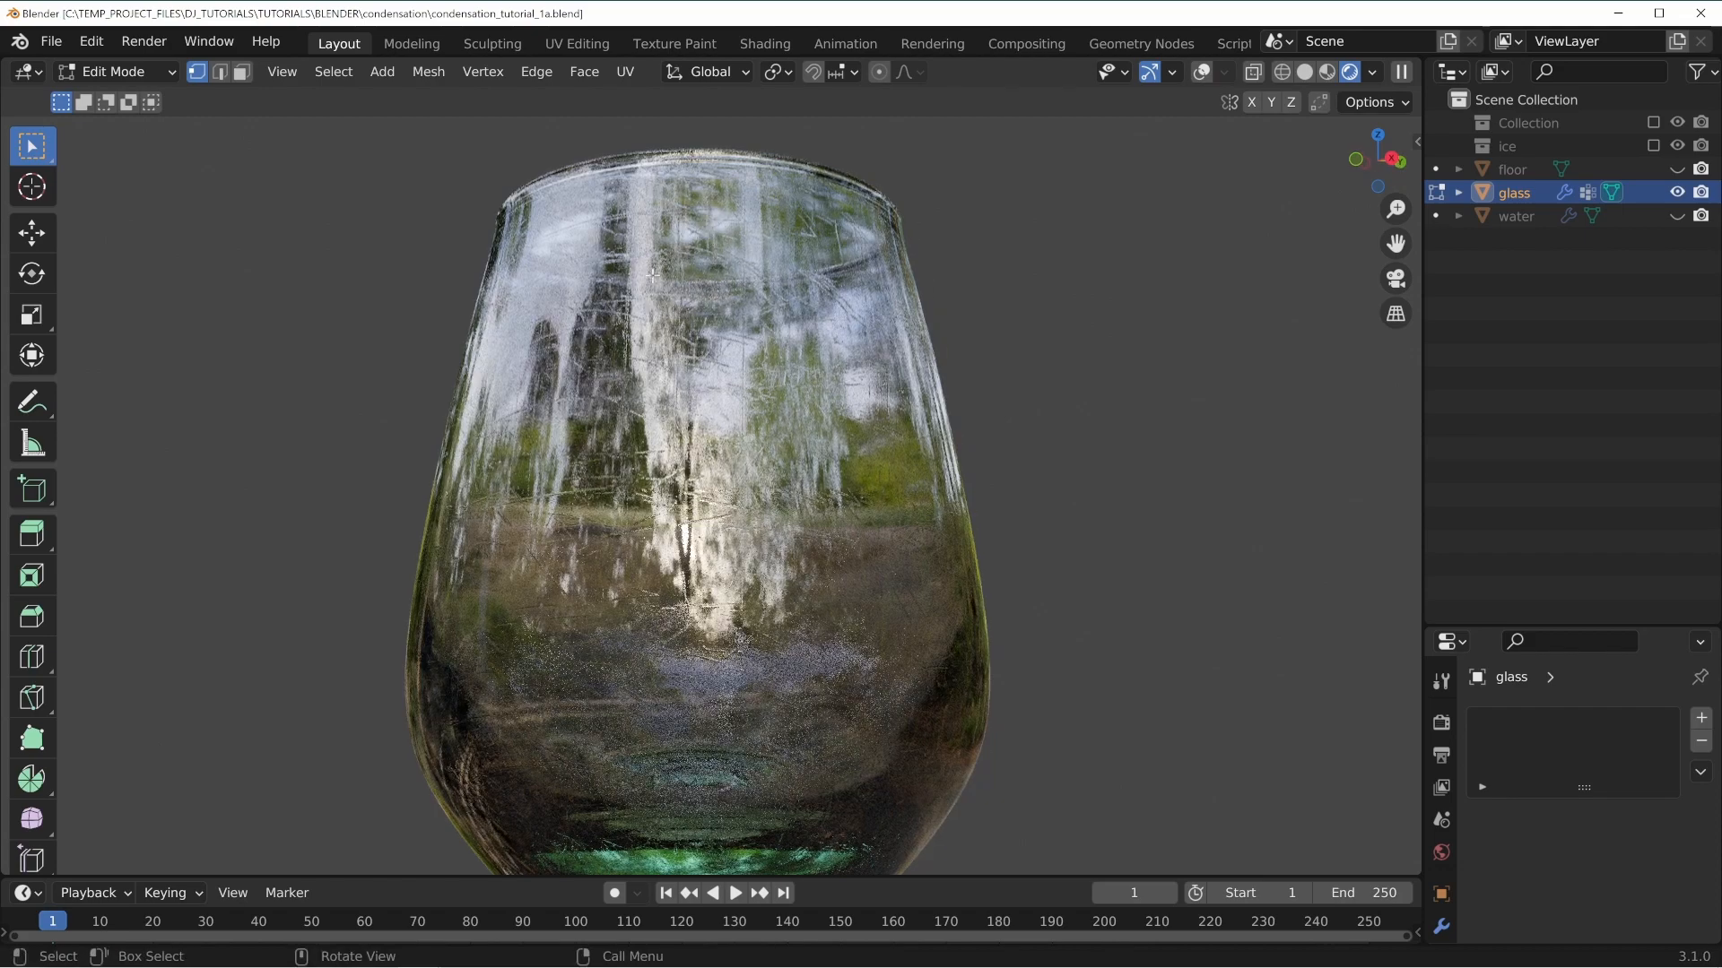
pyautogui.moveTo(660, 440); pyautogui.dragTo(906, 417, button='middle')
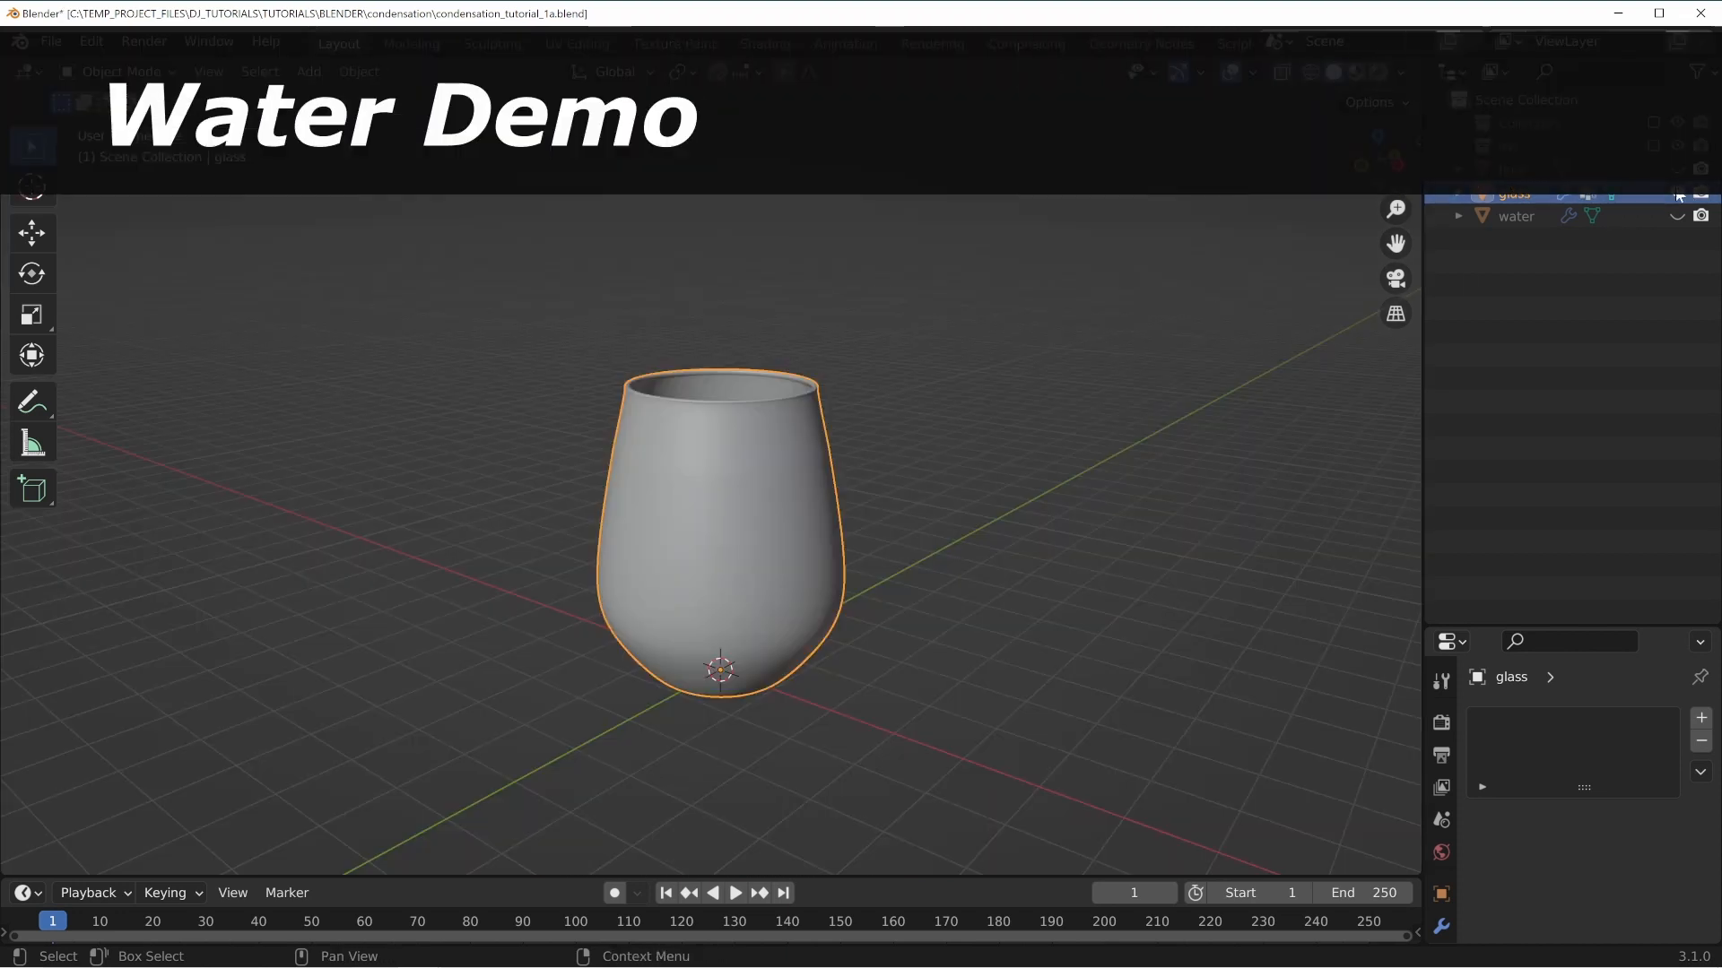
# Hide the glass object and unhide the water object.
pyautogui.click(1677, 194)
pyautogui.click(1677, 216)
# Step back to frame 0 and examine the water mesh.
pyautogui.press('Left')
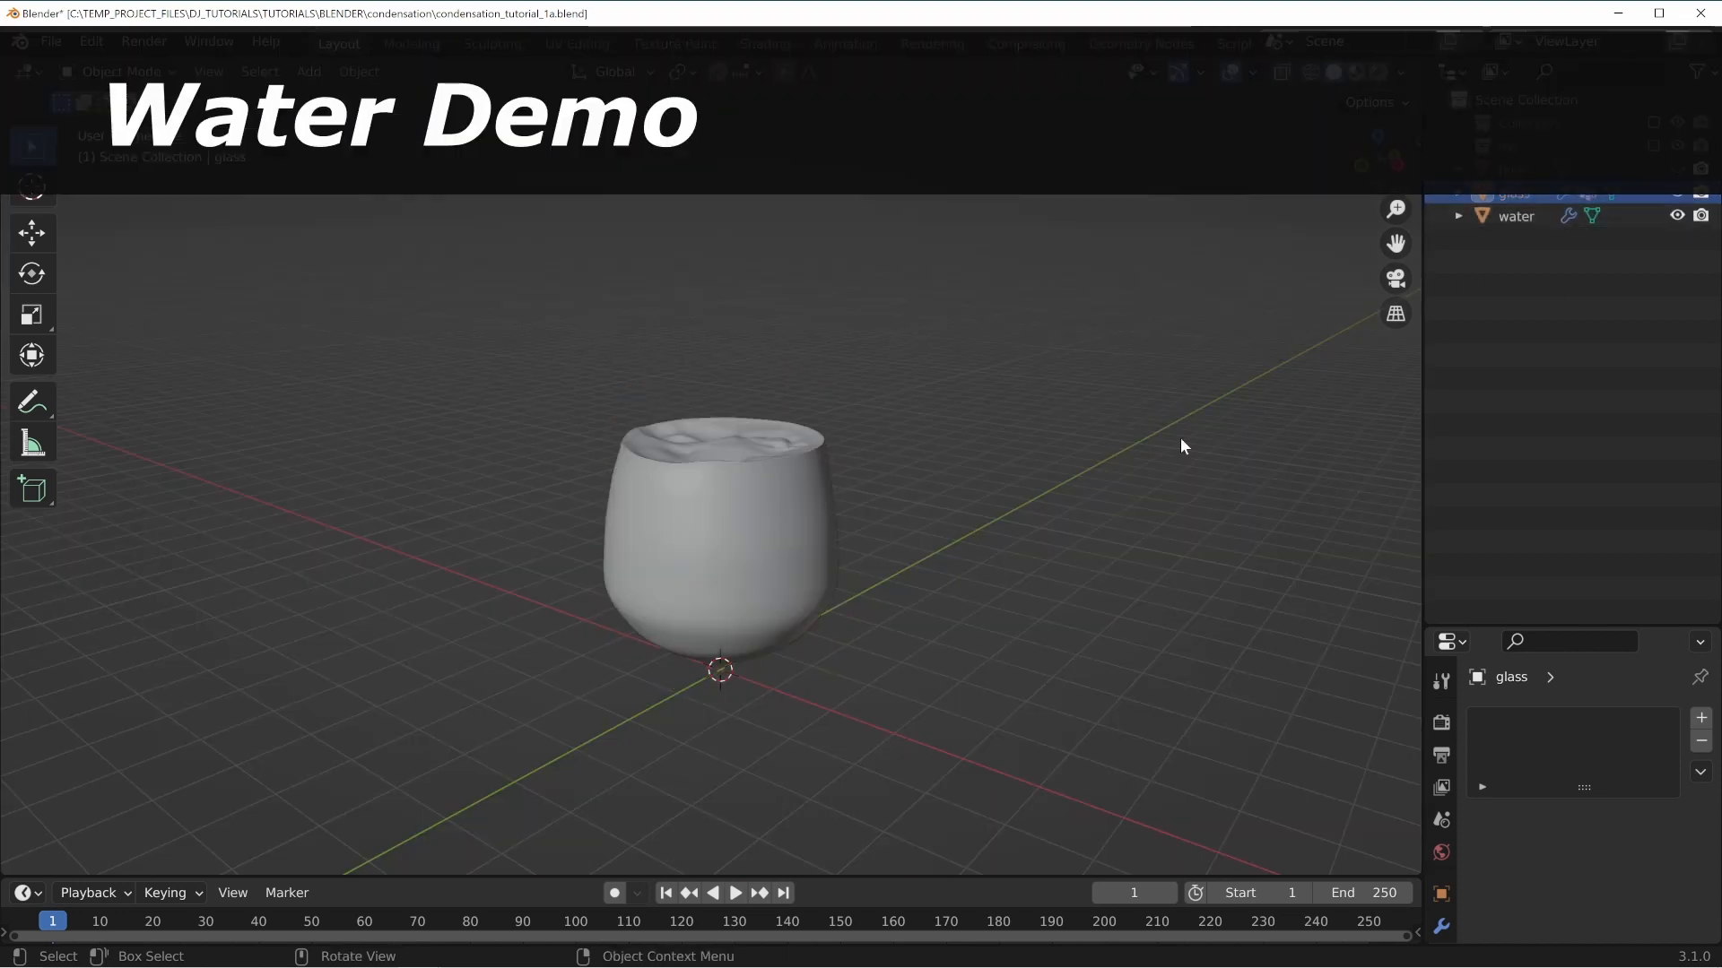
pyautogui.scroll(4, 782, 578)
pyautogui.moveTo(782, 578); pyautogui.dragTo(699, 619, button='middle')
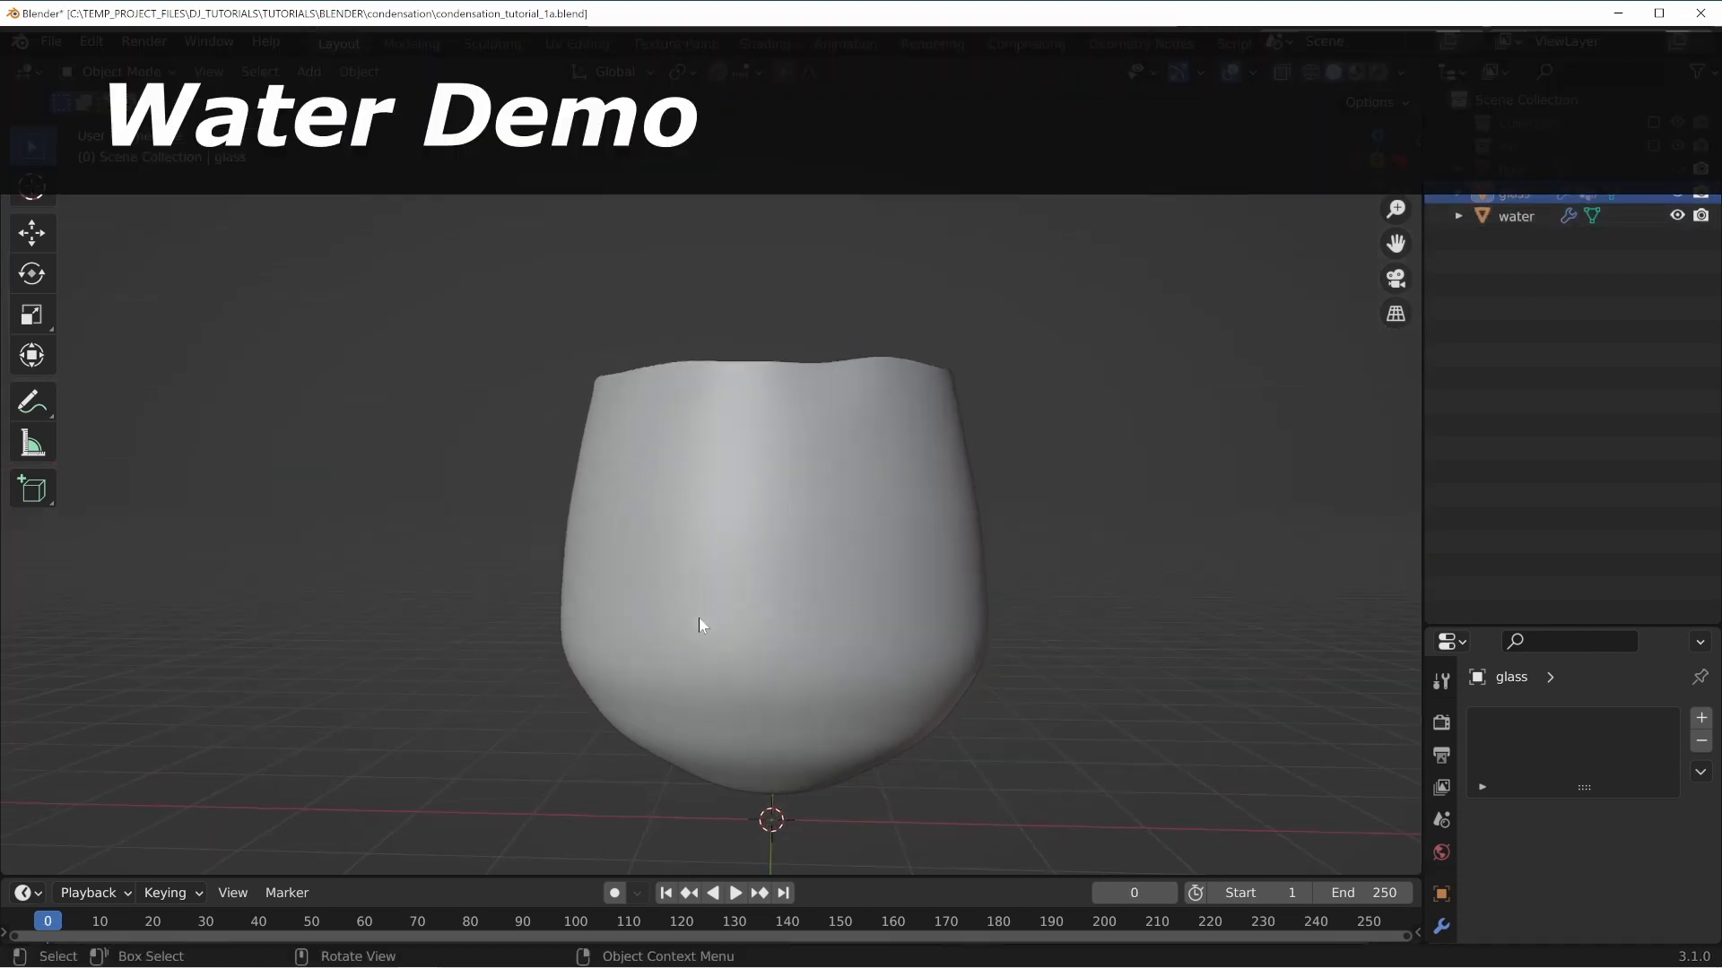
pyautogui.moveTo(761, 379); pyautogui.dragTo(751, 412, button='middle')
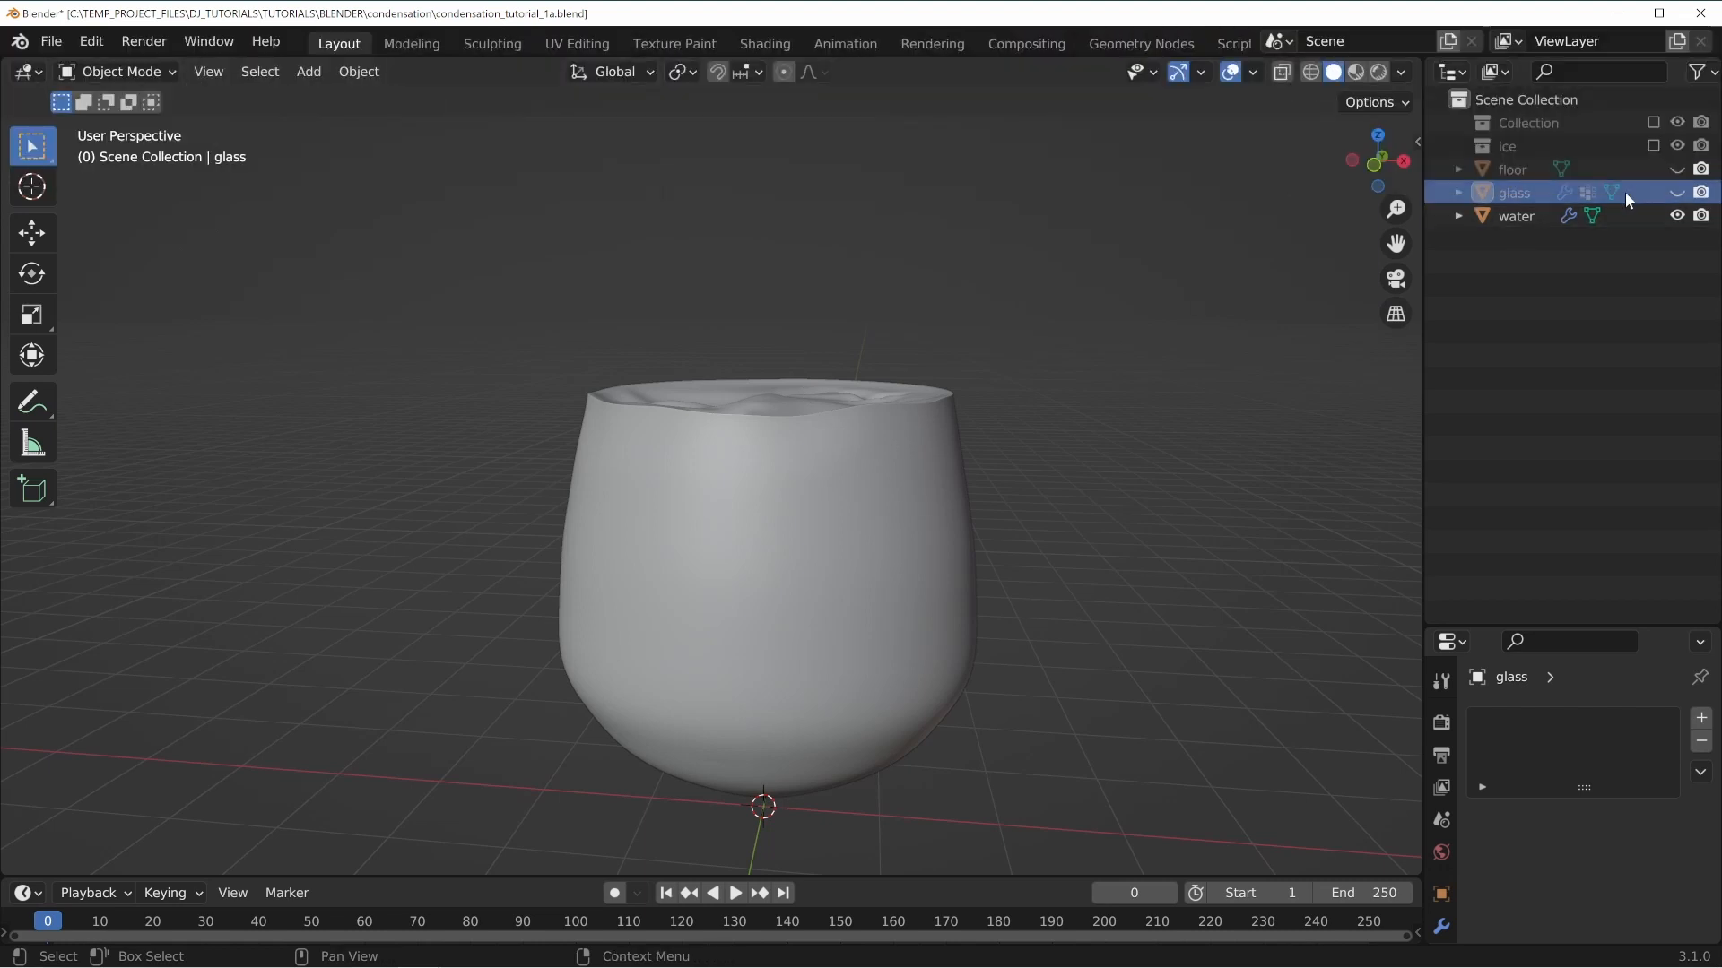
# Unhide the glass object around the water.
pyautogui.click(1677, 192)
pyautogui.moveTo(930, 388); pyautogui.dragTo(710, 411, button='middle')
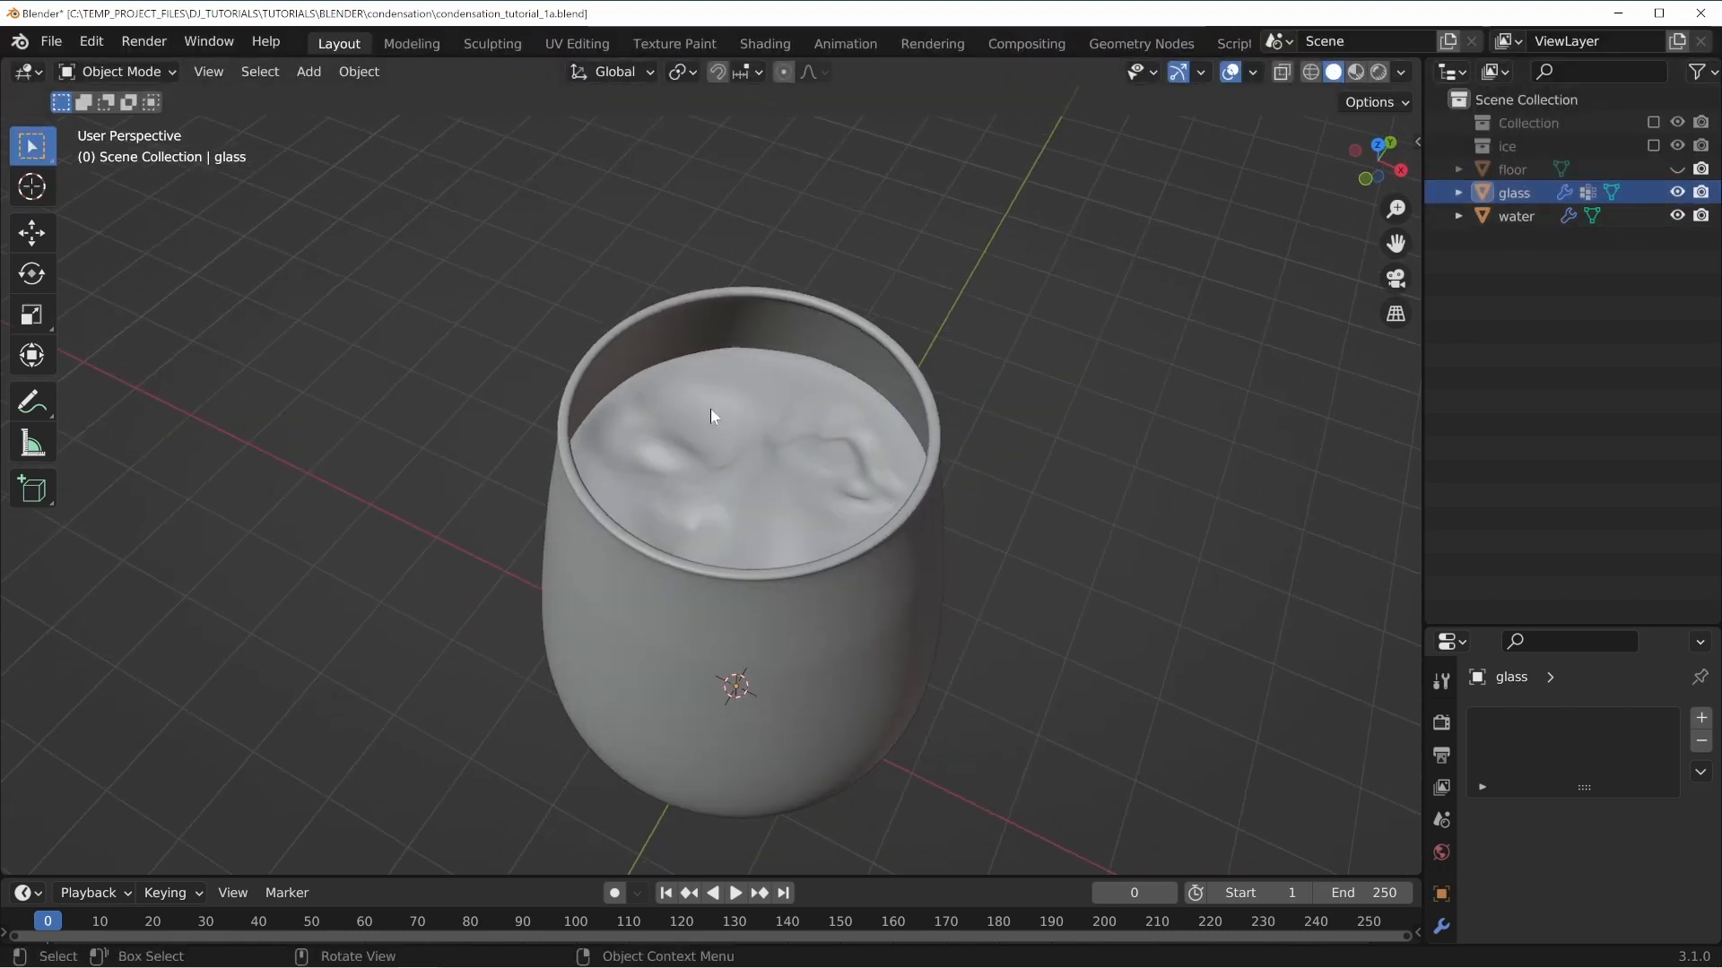
# Switch the viewport shading to wireframe.
pyautogui.moveTo(776, 334)
pyautogui.mouseDown(button='middle')
pyautogui.moveTo(805, 341)
pyautogui.moveTo(888, 502)
pyautogui.moveTo(880, 435)
pyautogui.mouseUp(button='middle')
pyautogui.press('z')
pyautogui.click(680, 450)
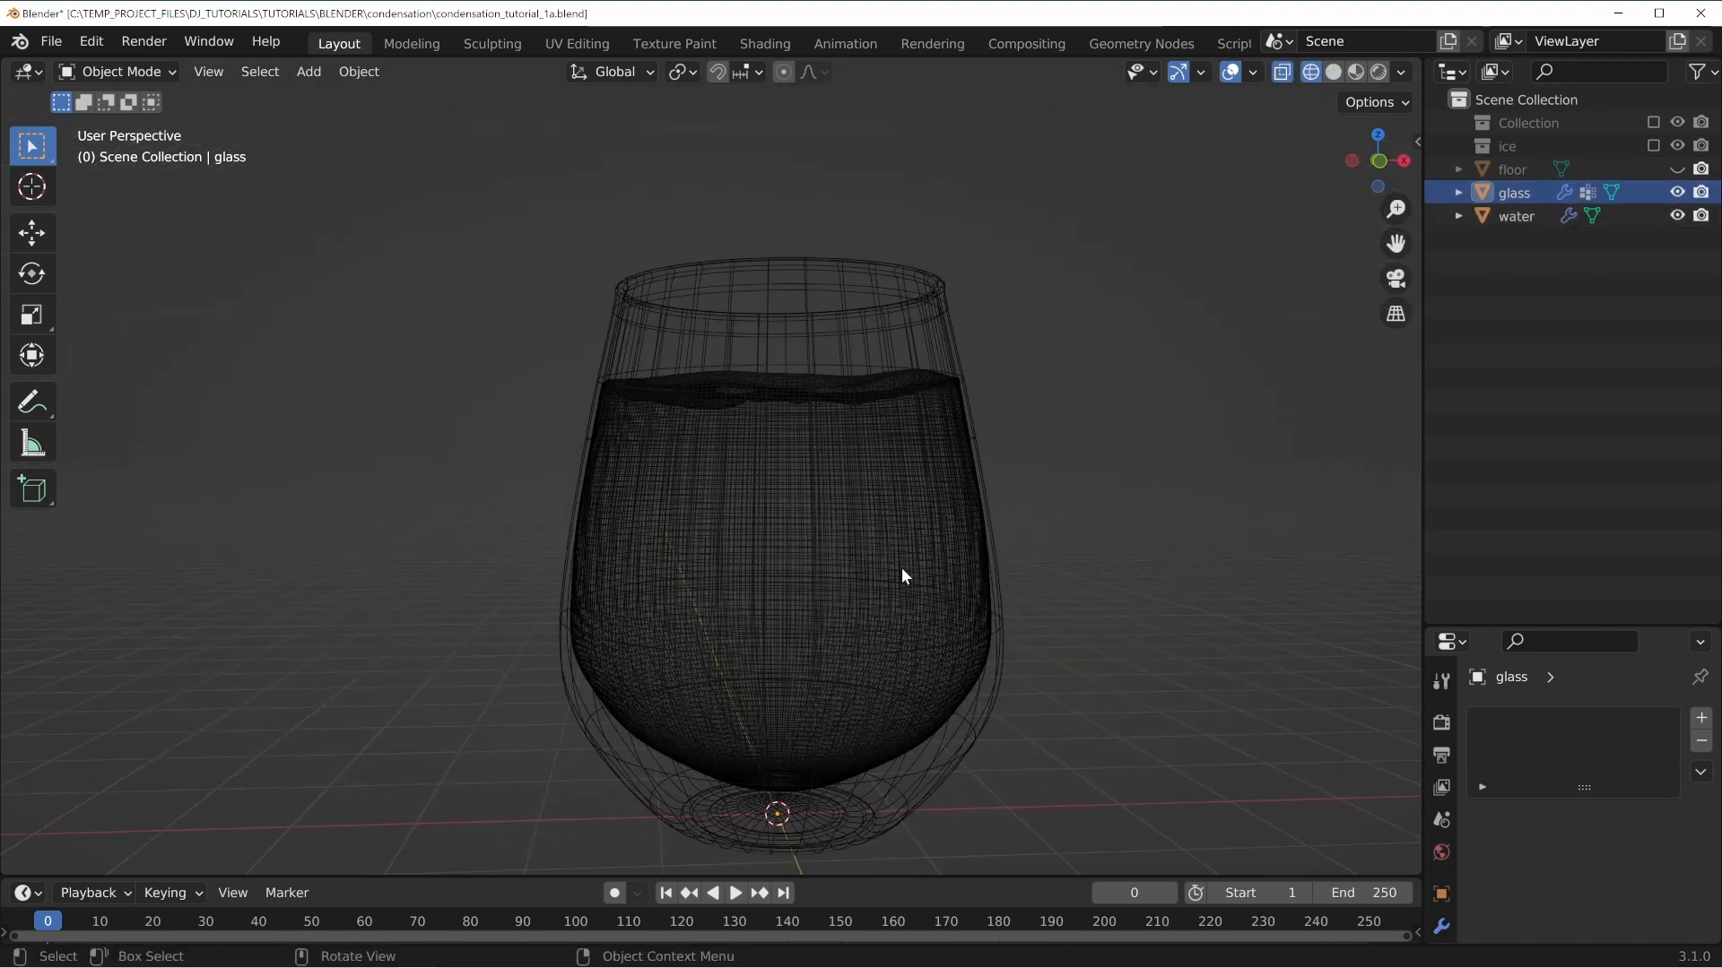
# Select the water object inside the wireframe glass.
pyautogui.keyDown('shift'); pyautogui.moveTo(901, 567); pyautogui.dragTo(898, 463, button='middle'); pyautogui.keyUp('shift')
pyautogui.scroll(3, 898, 463)
pyautogui.moveTo(674, 504); pyautogui.dragTo(662, 520, button='middle')
pyautogui.click(456, 490)
pyautogui.moveTo(587, 441); pyautogui.dragTo(618, 430, button='middle')
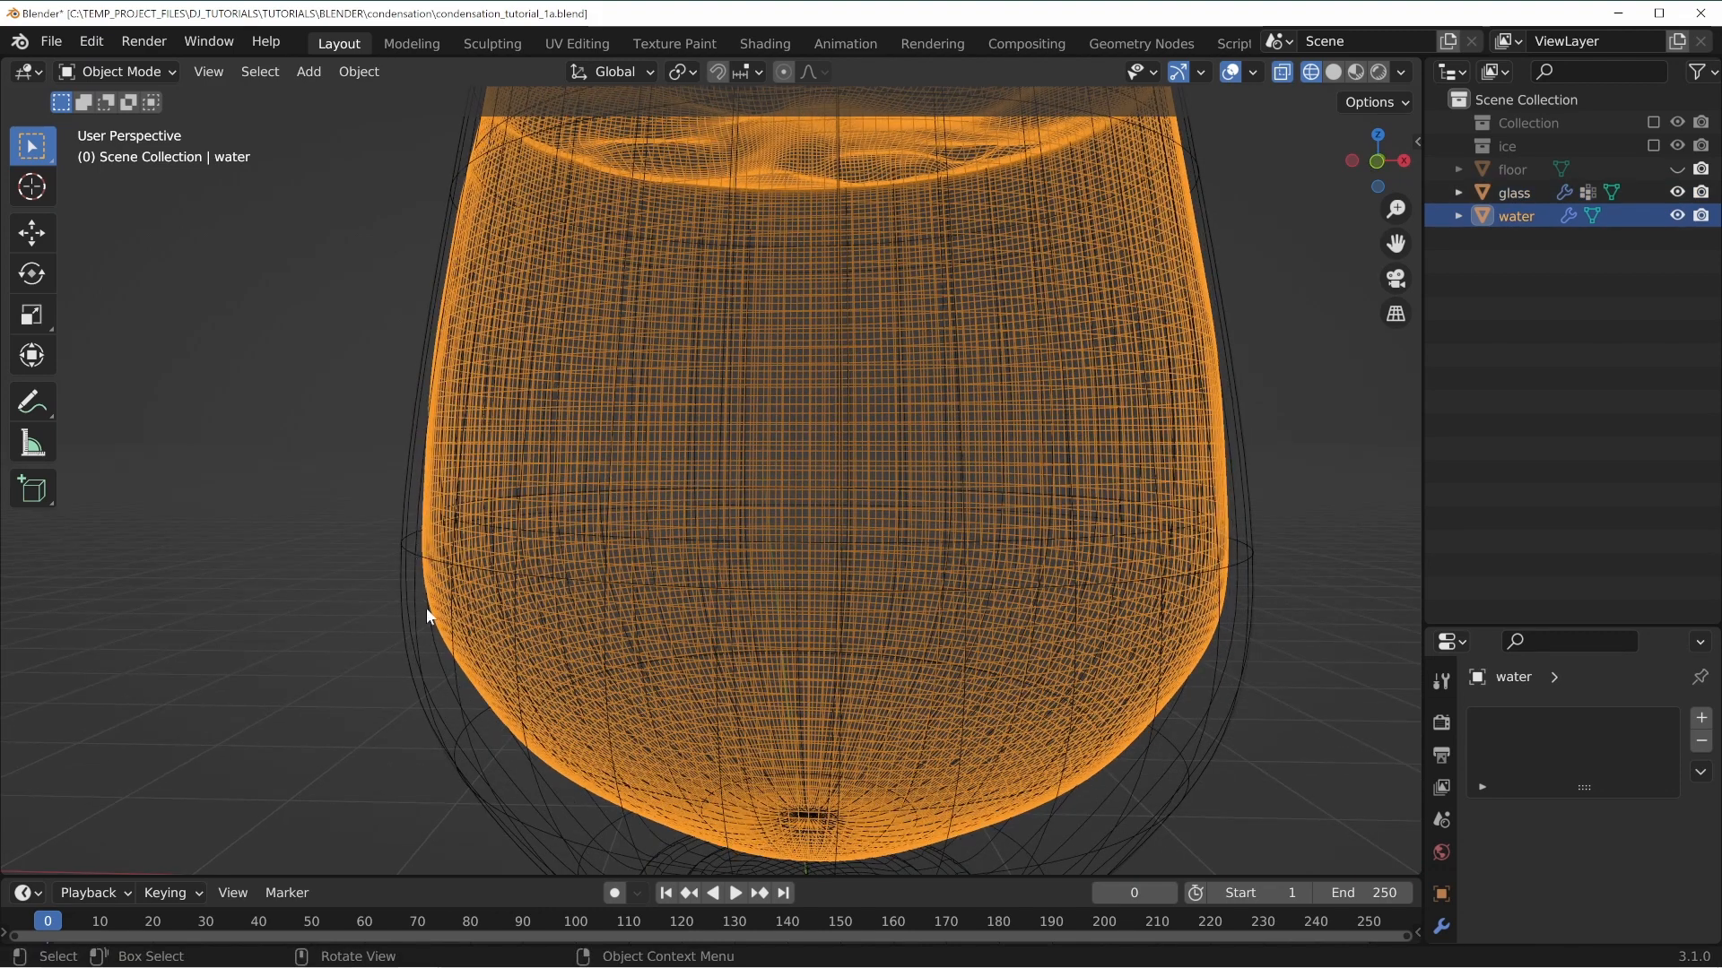
# Switch the viewport shading to rendered preview.
pyautogui.moveTo(663, 803); pyautogui.dragTo(929, 648, button='middle')
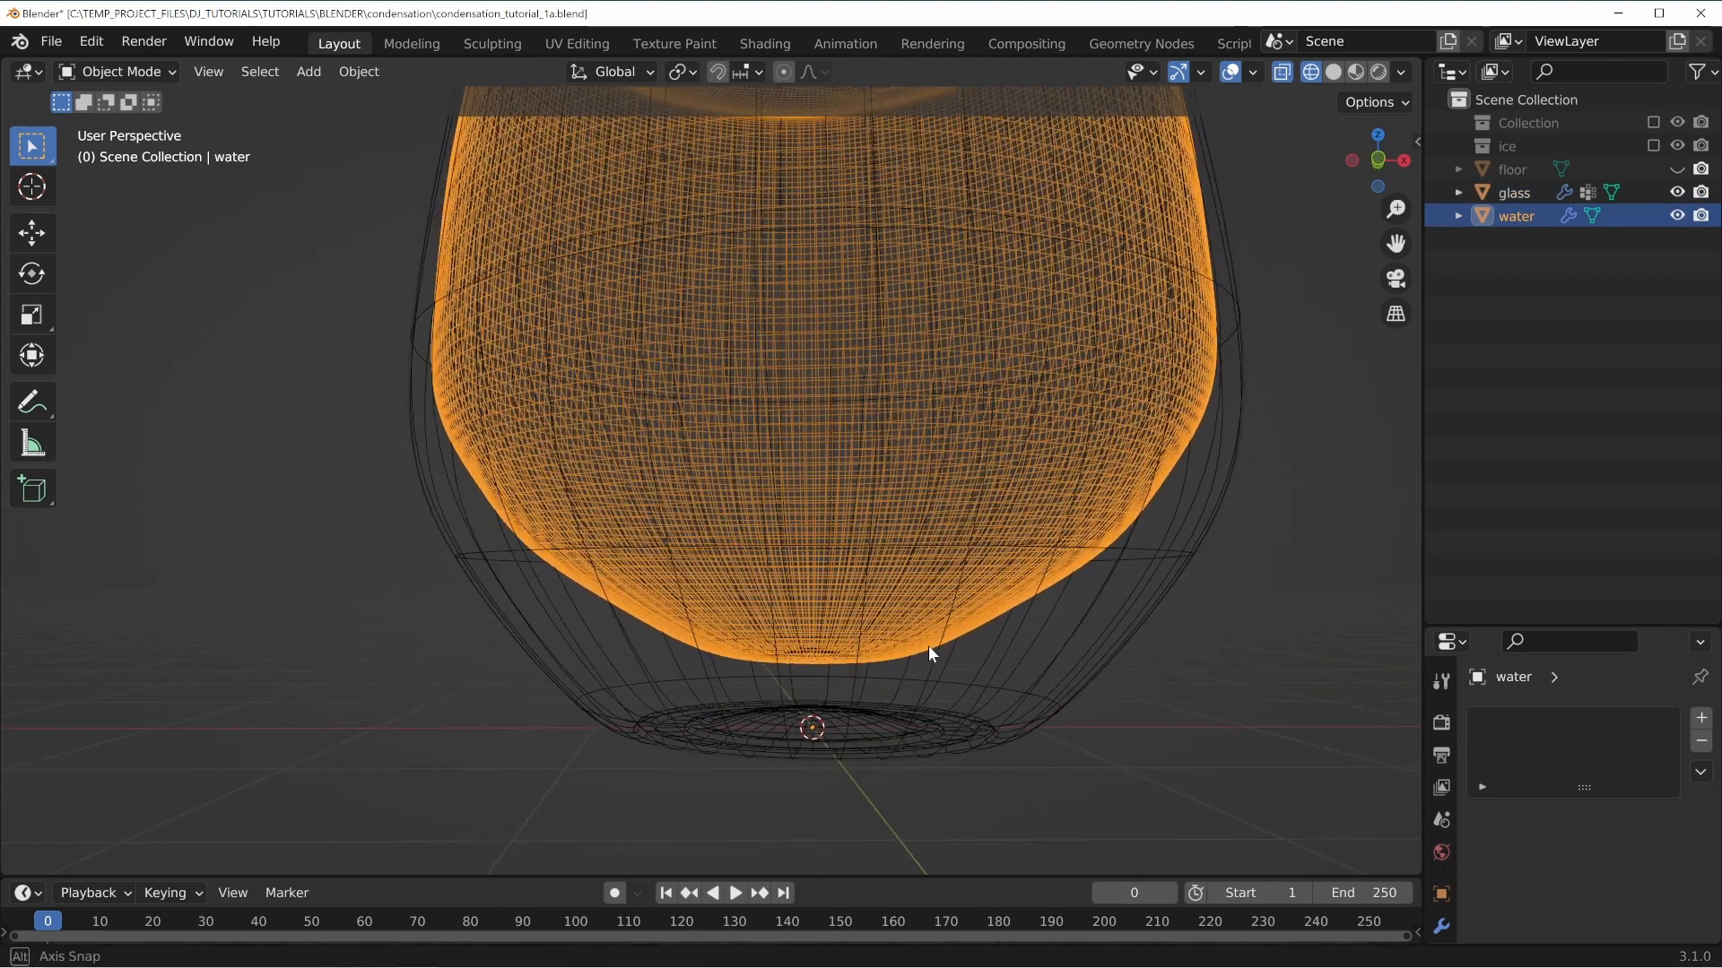
pyautogui.click(1017, 509)
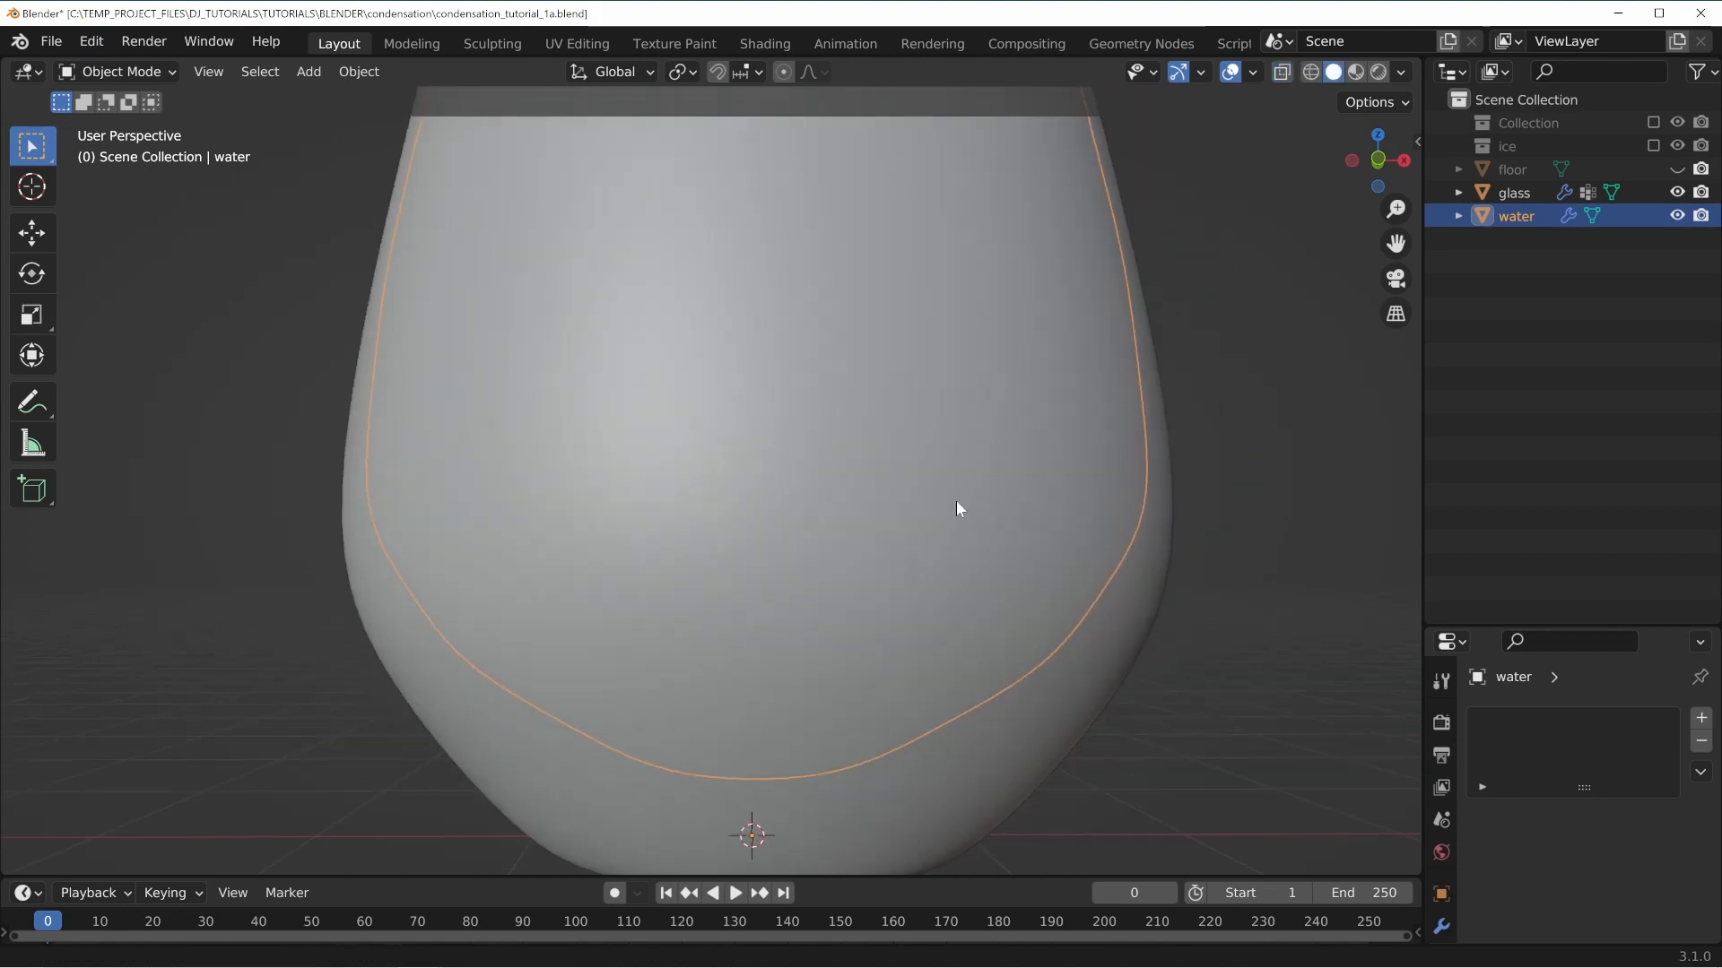
pyautogui.moveTo(955, 500); pyautogui.dragTo(886, 403, button='middle')
pyautogui.press('z')
pyautogui.click(890, 249)
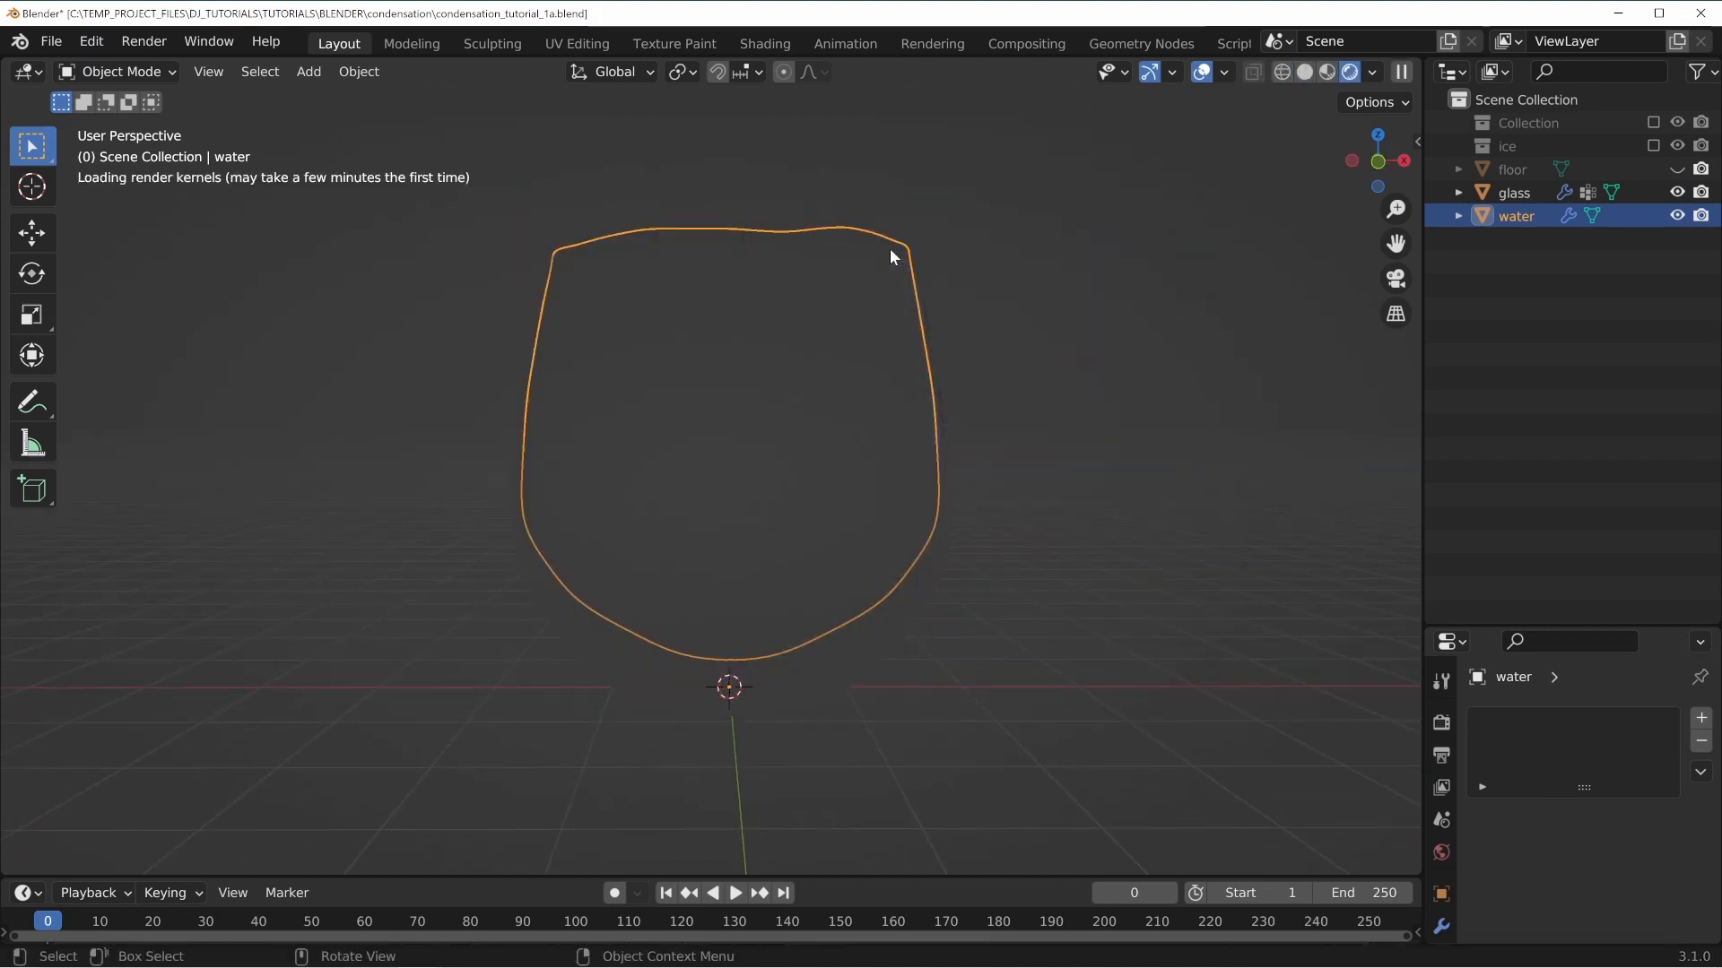
# Scale the water object uniformly to about 0.92, then deselect everything.
pyautogui.moveTo(643, 267); pyautogui.dragTo(713, 366, button='middle')
pyautogui.scroll(2, 717, 367)
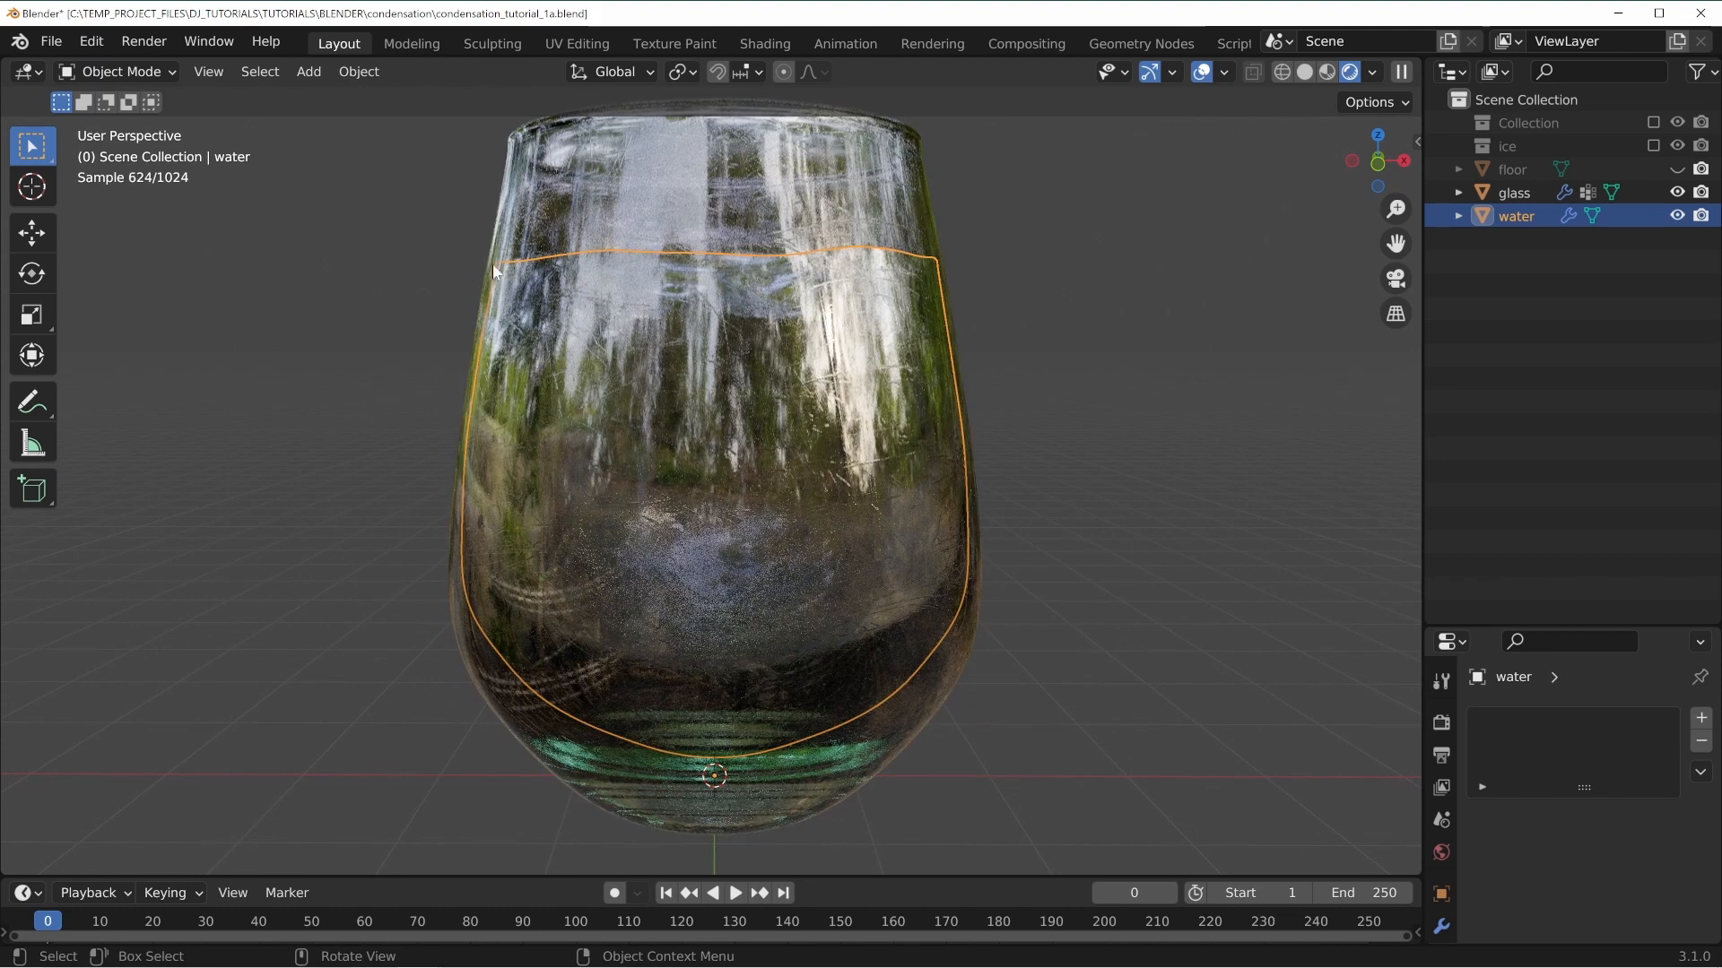
pyautogui.moveTo(626, 337); pyautogui.dragTo(1101, 434, button='middle')
pyautogui.press('s')
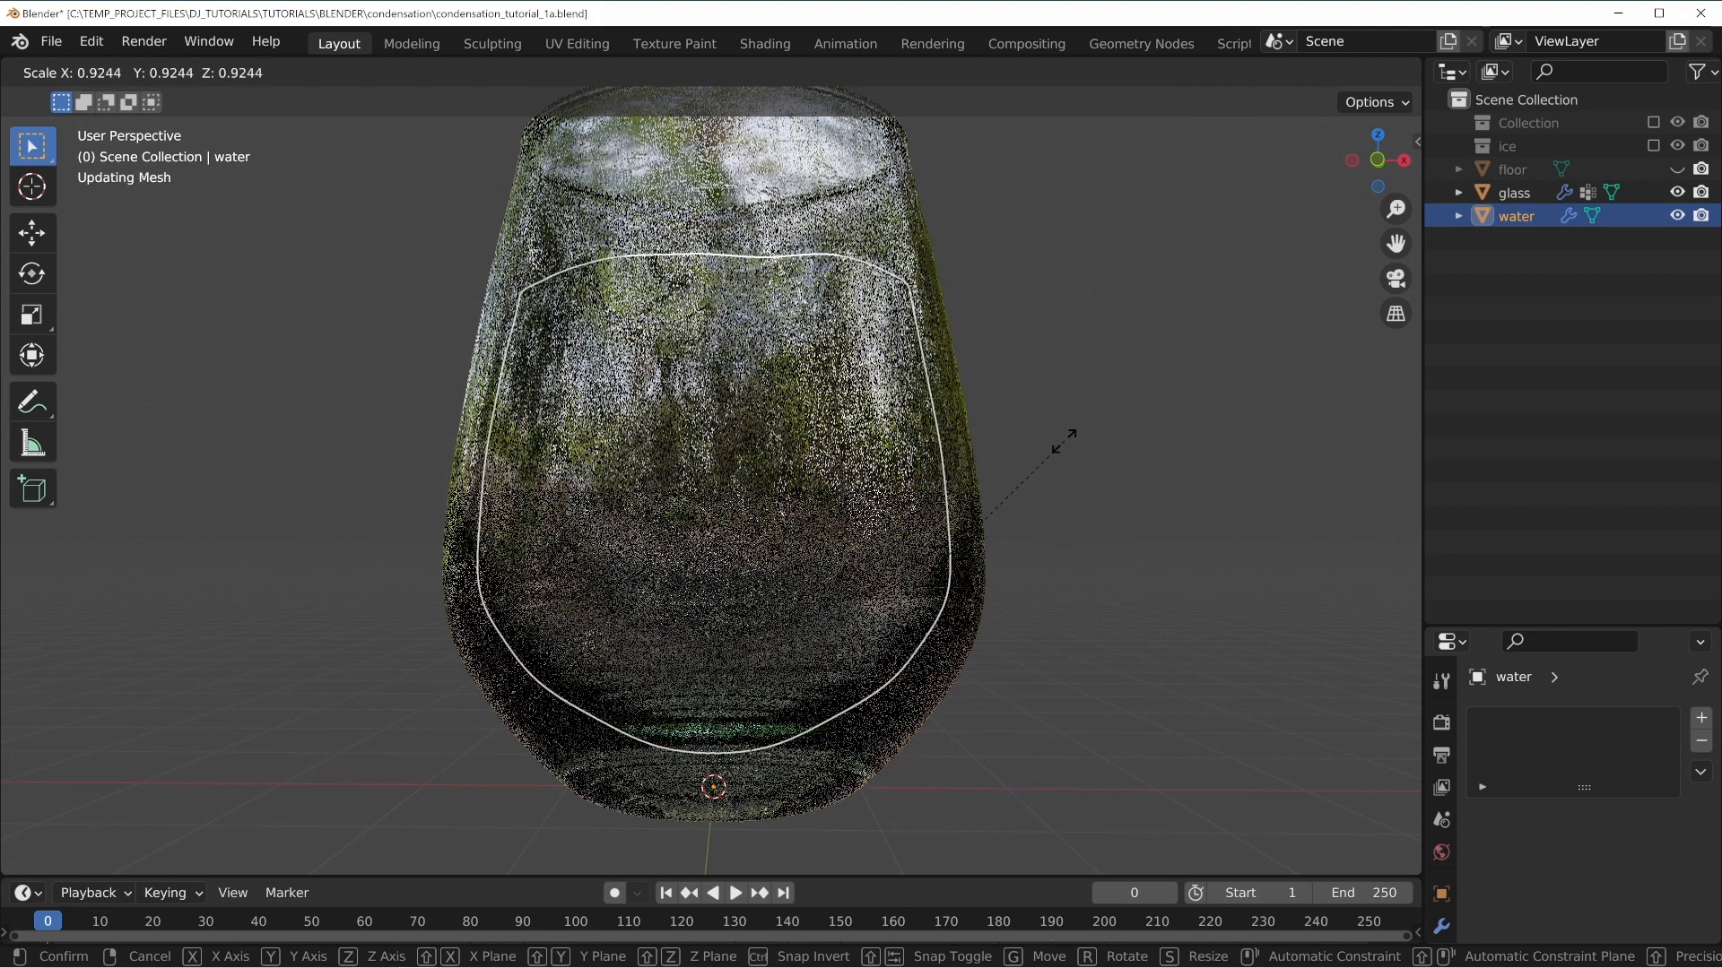
pyautogui.click(950, 433)
pyautogui.hotkey('alt', 'a')
pyautogui.moveTo(871, 495); pyautogui.dragTo(941, 511, button='middle')
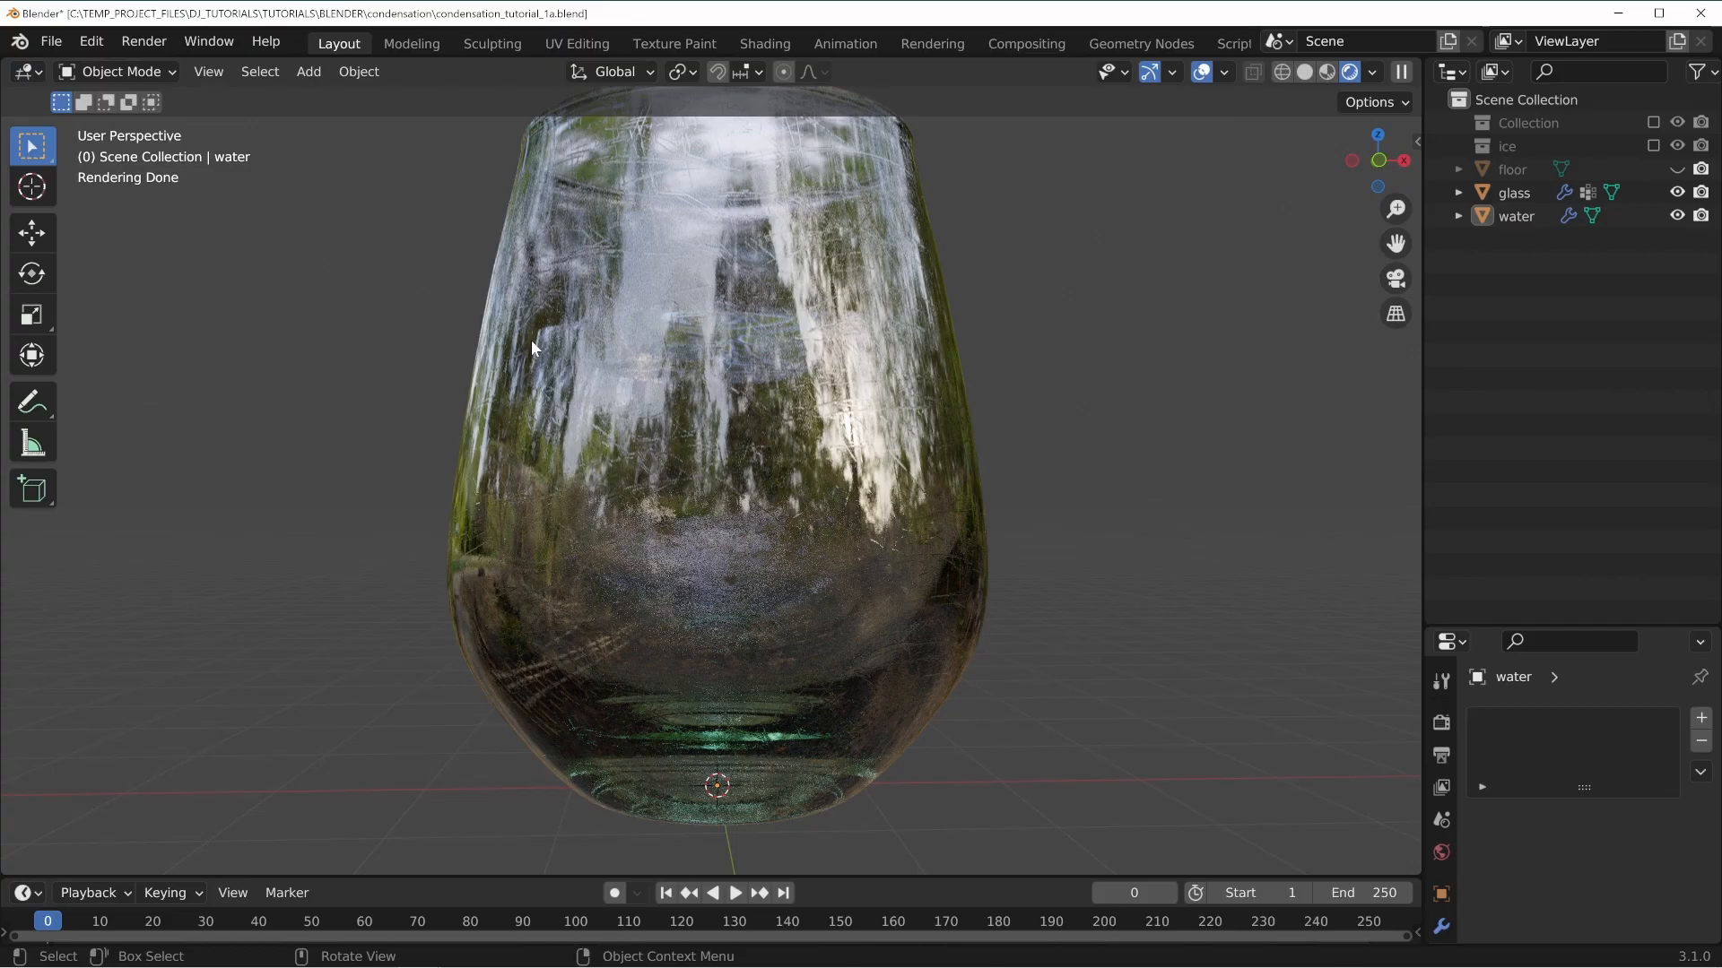
# Switch the viewport shading back to wireframe via solid.
pyautogui.click(601, 363)
pyautogui.moveTo(601, 362); pyautogui.dragTo(688, 481, button='middle')
pyautogui.hotkey('alt', 'a')
pyautogui.scroll(6, 645, 495)
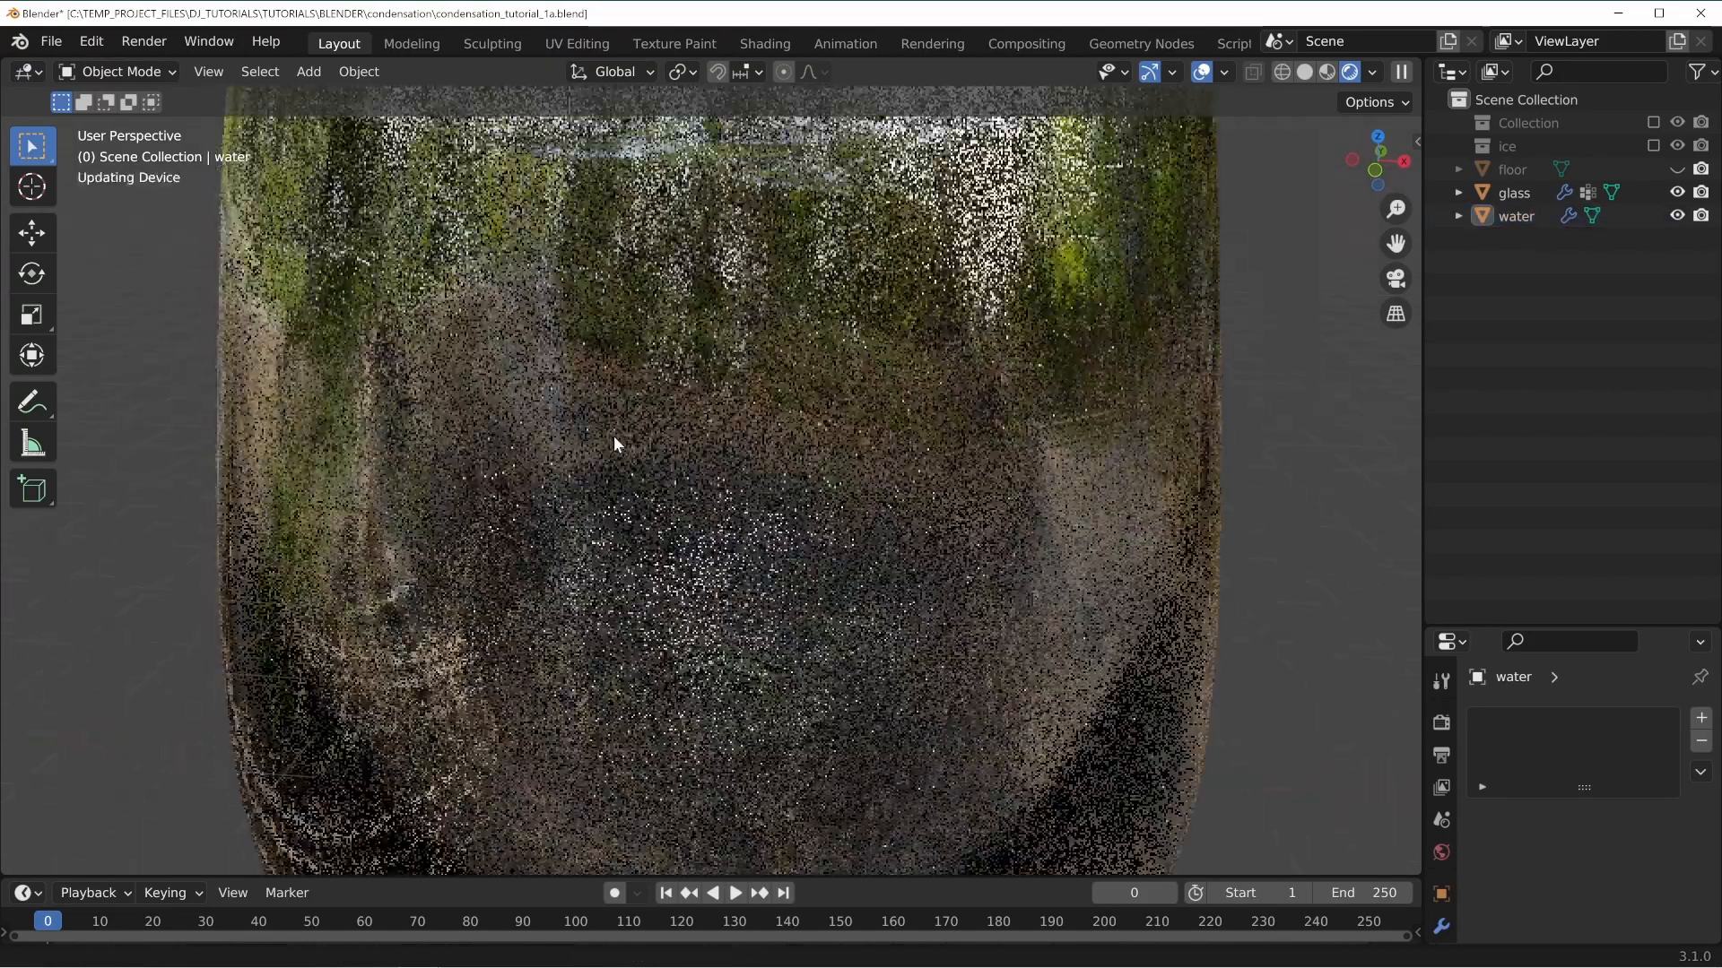
pyautogui.press('z')
pyautogui.click(852, 479)
pyautogui.scroll(3, 668, 466)
pyautogui.moveTo(658, 459); pyautogui.dragTo(675, 413, button='middle')
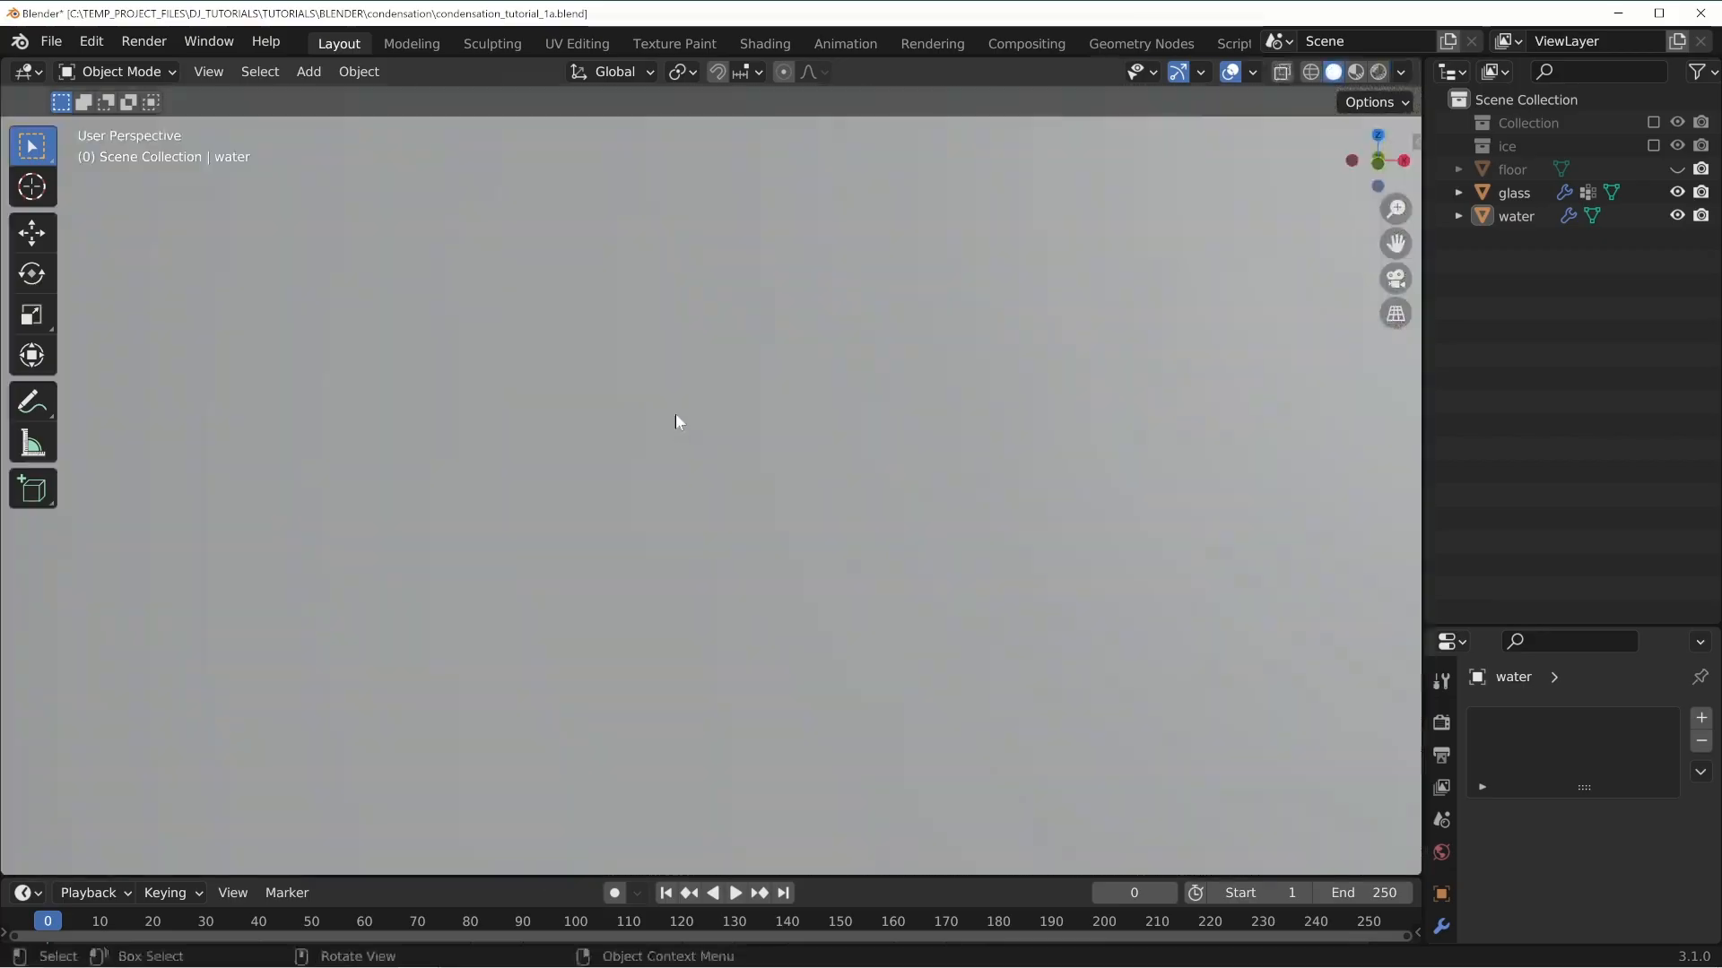
pyautogui.scroll(-3, 676, 413)
pyautogui.press('z')
pyautogui.click(507, 367)
pyautogui.moveTo(506, 368)
pyautogui.mouseDown(button='middle')
pyautogui.moveTo(660, 486)
pyautogui.moveTo(610, 465)
pyautogui.mouseUp(button='middle')
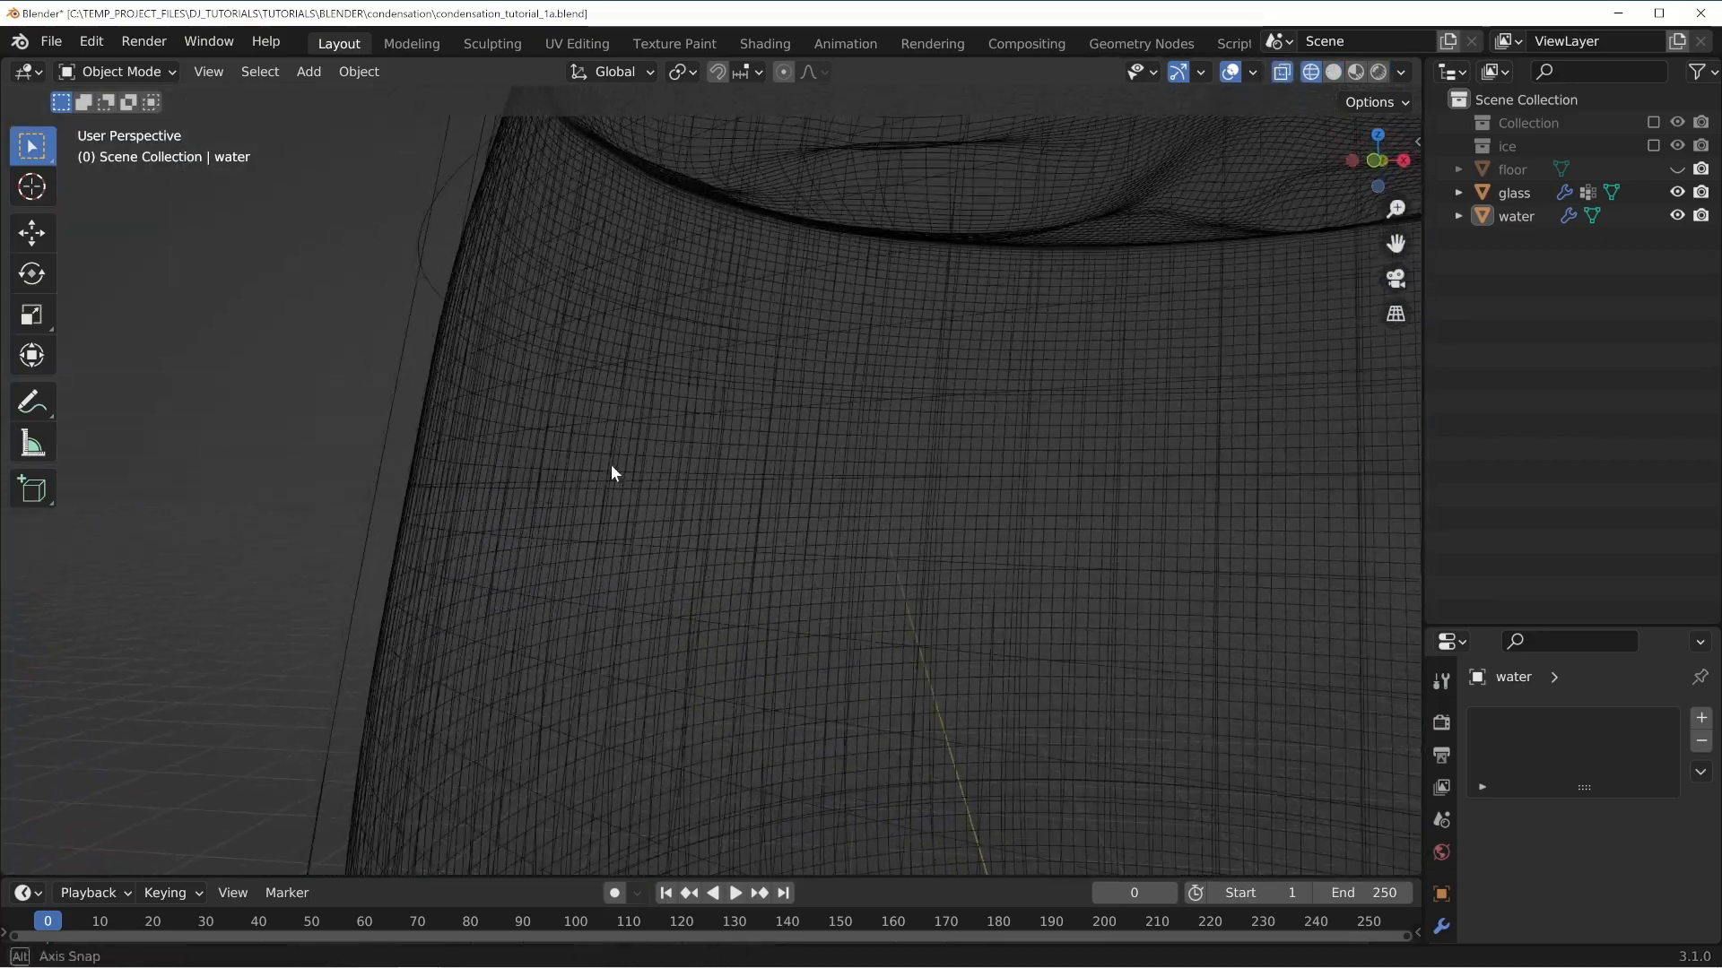
# Select the water object and inspect its wavy surface inside the glass from several angles.
pyautogui.click(519, 285)
pyautogui.moveTo(524, 289); pyautogui.dragTo(400, 585, button='middle')
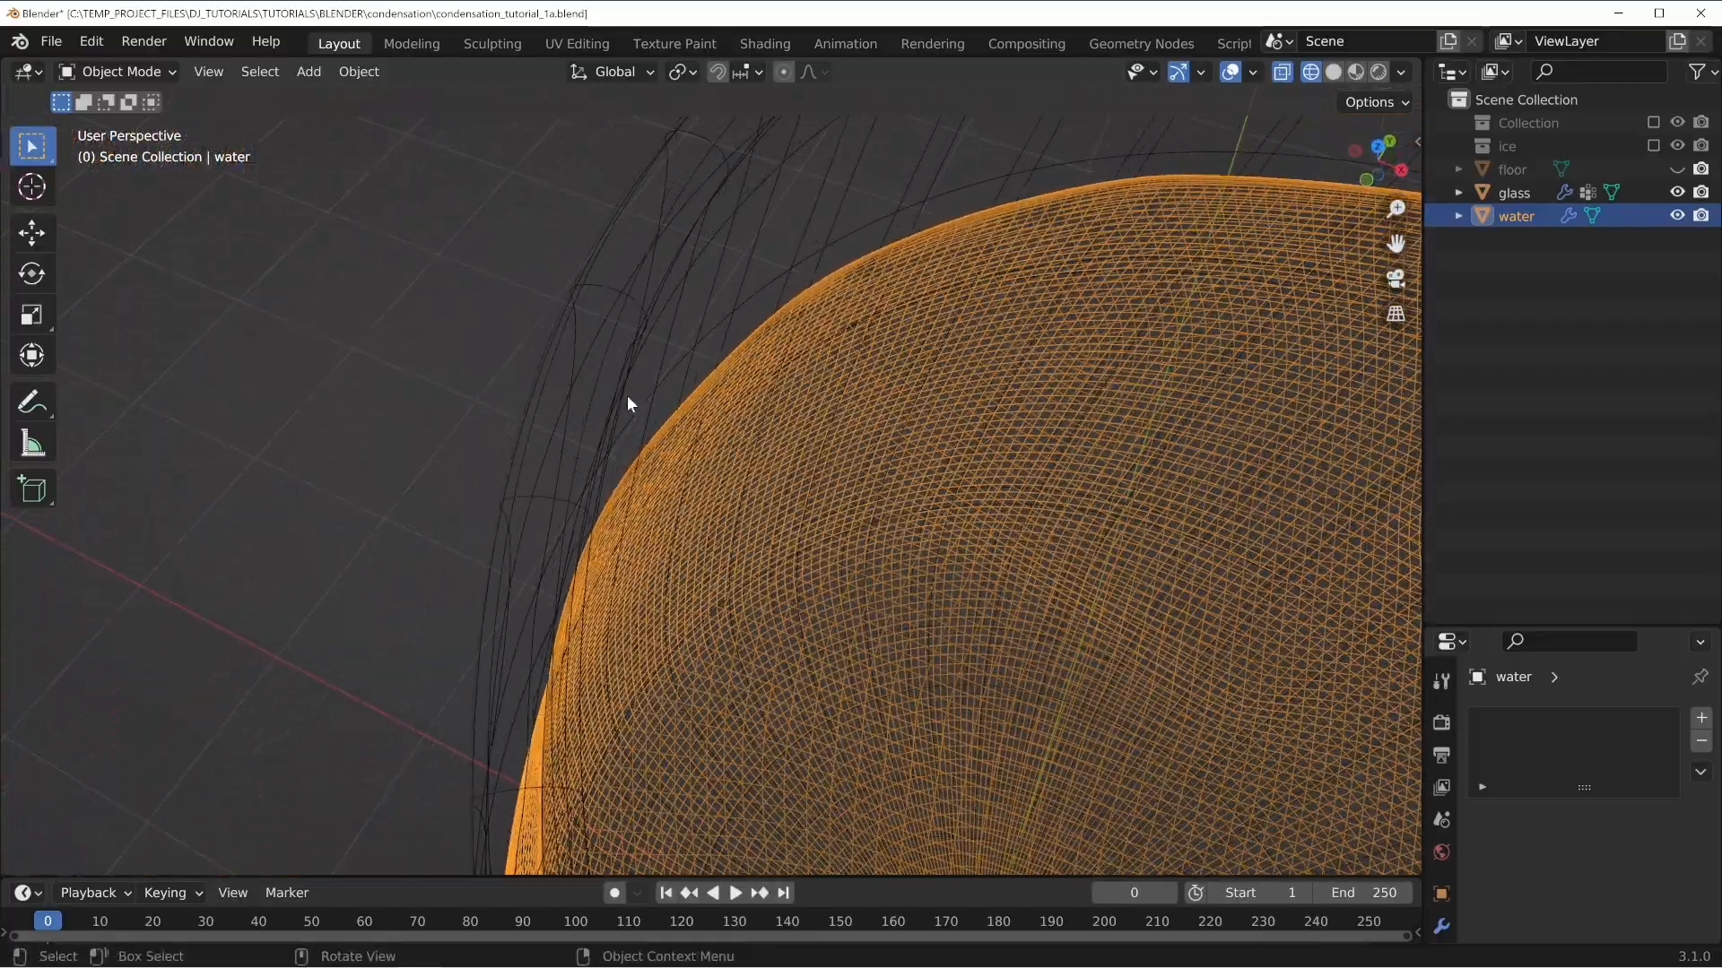
pyautogui.moveTo(627, 400); pyautogui.dragTo(876, 288, button='middle')
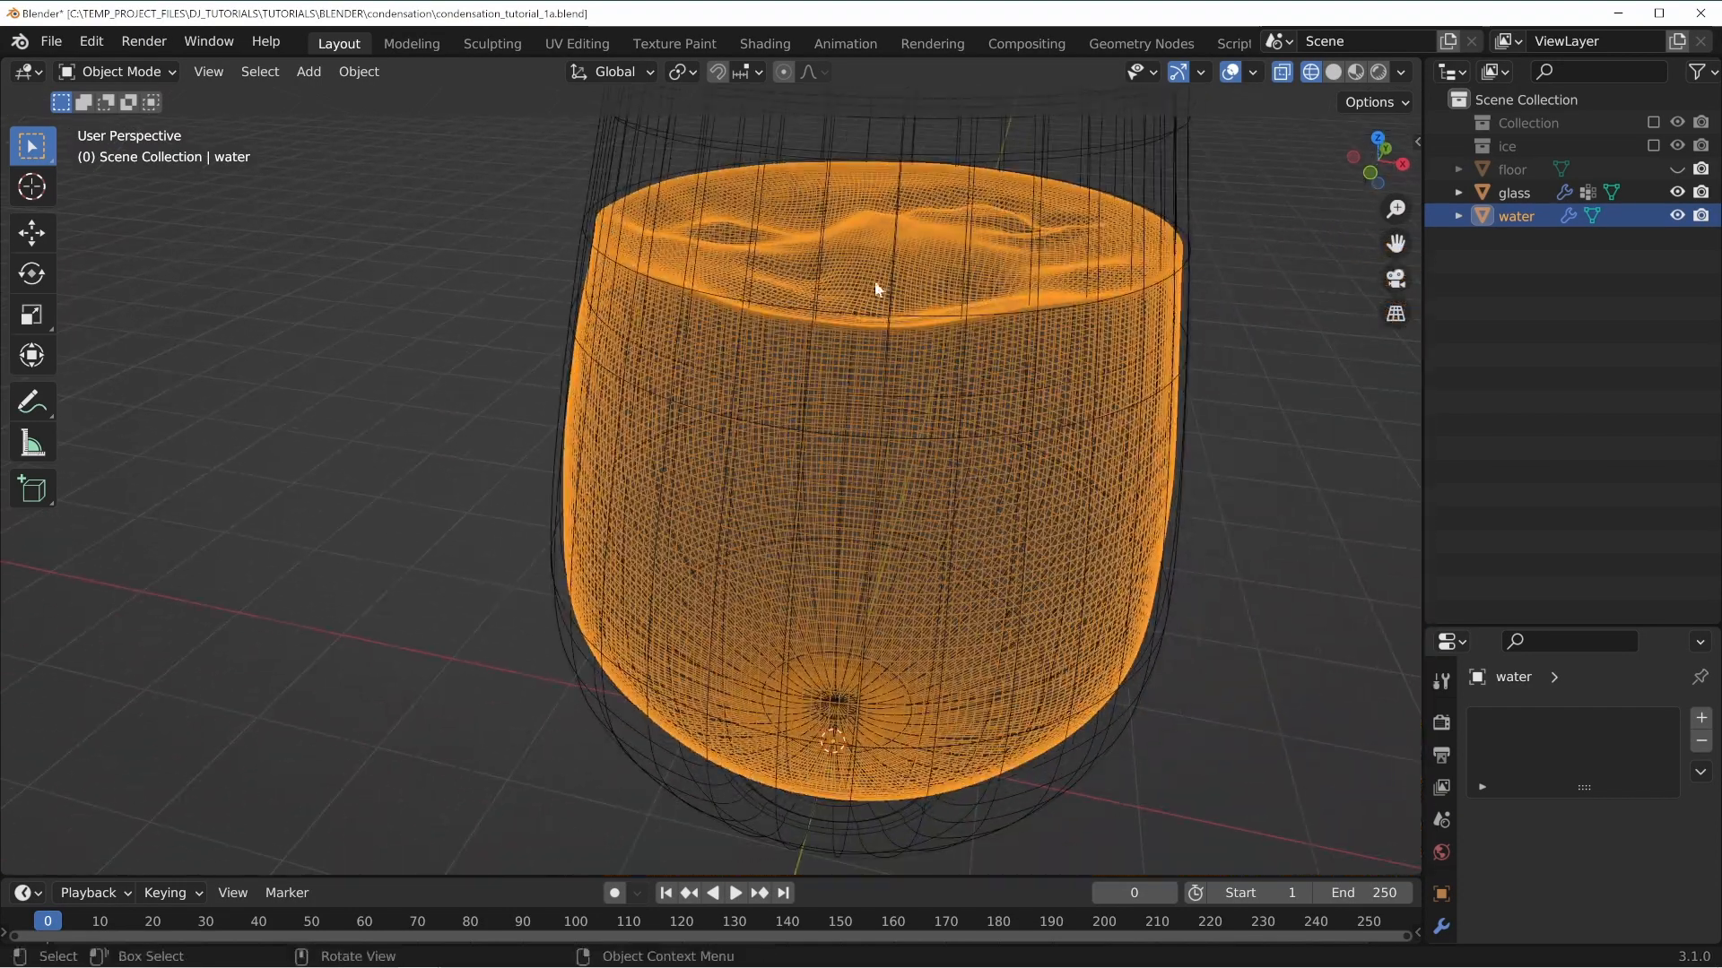
pyautogui.moveTo(990, 368); pyautogui.dragTo(860, 395, button='middle')
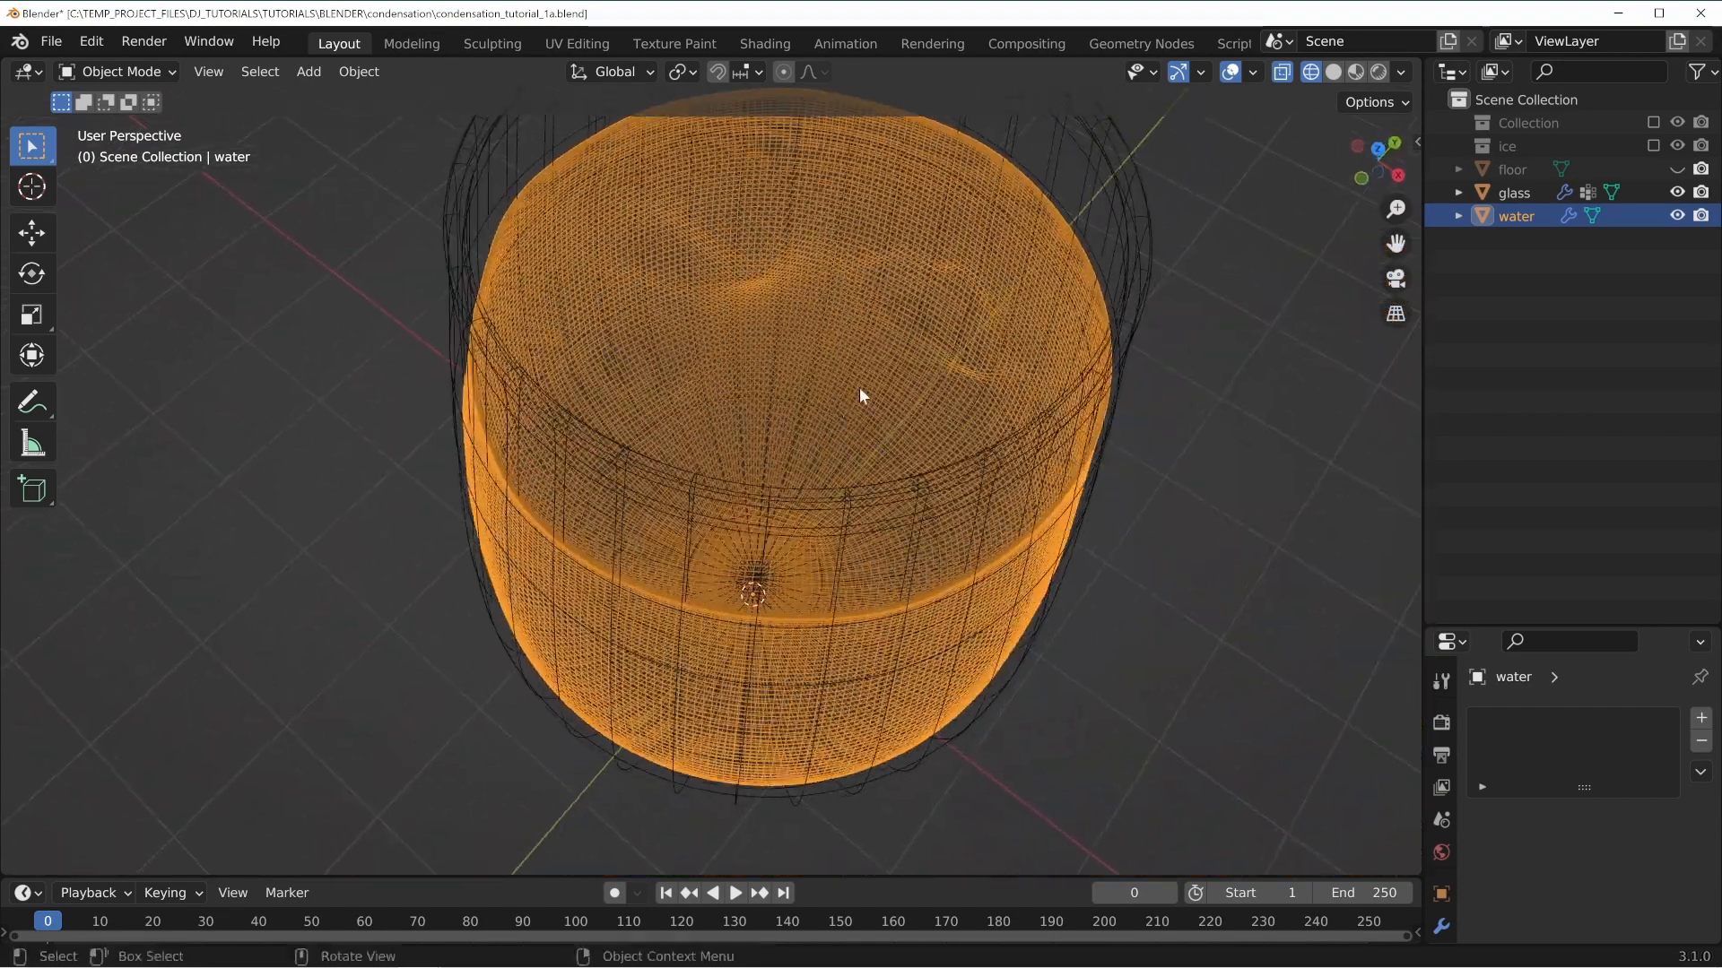
pyautogui.moveTo(1487, 629); pyautogui.dragTo(1488, 208)
pyautogui.moveTo(896, 404); pyautogui.dragTo(832, 309, button='middle')
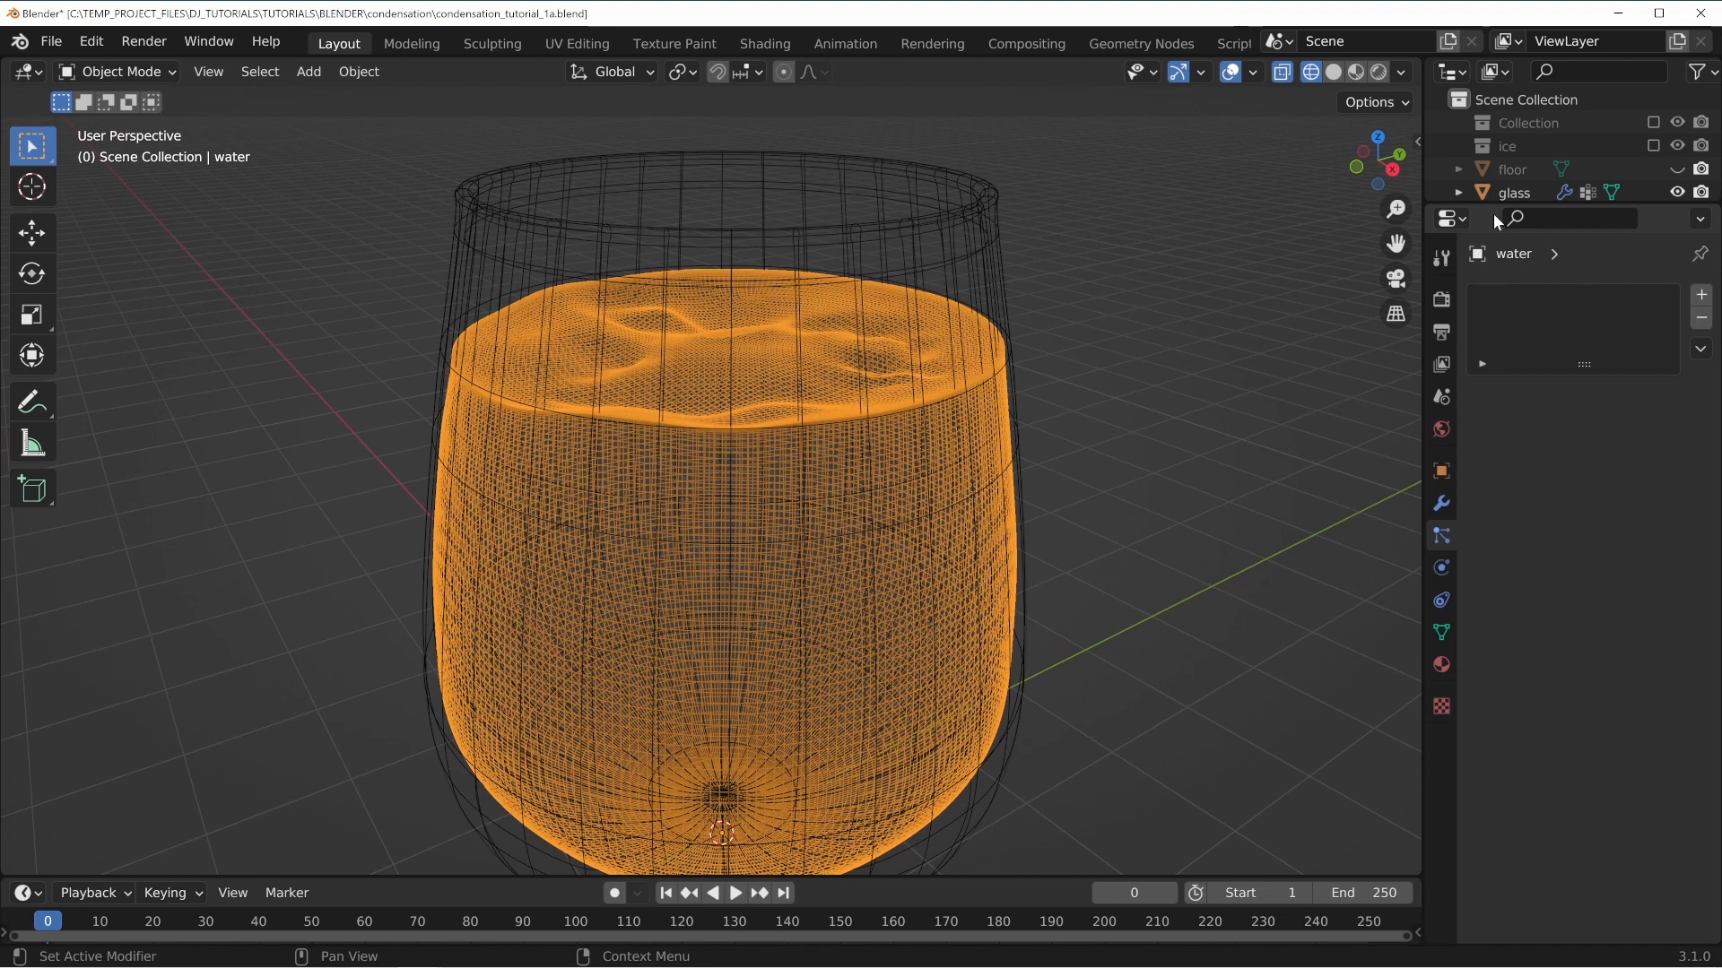
# Unhide the ice collection and switch the viewport to solid shading.
pyautogui.click(1653, 146)
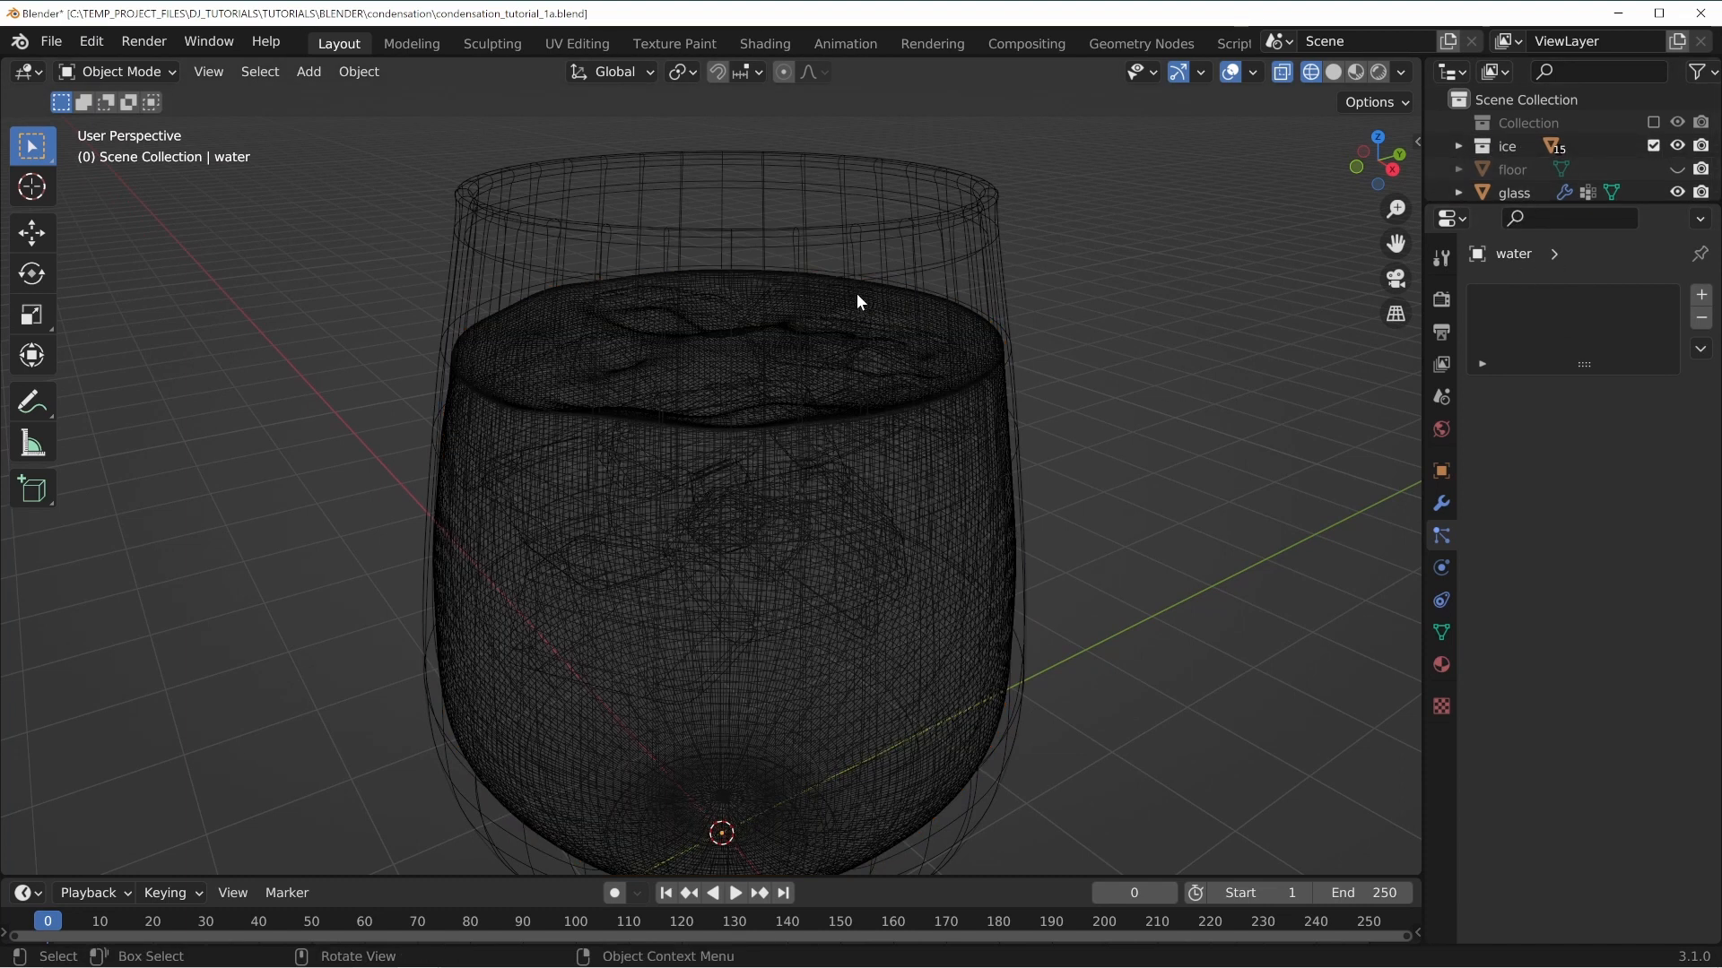
pyautogui.hotkey('shift', 'z')
# Open the water object's modifier properties and widen the properties panel.
pyautogui.moveTo(853, 296); pyautogui.dragTo(1472, 607, button='middle')
pyautogui.click(1441, 502)
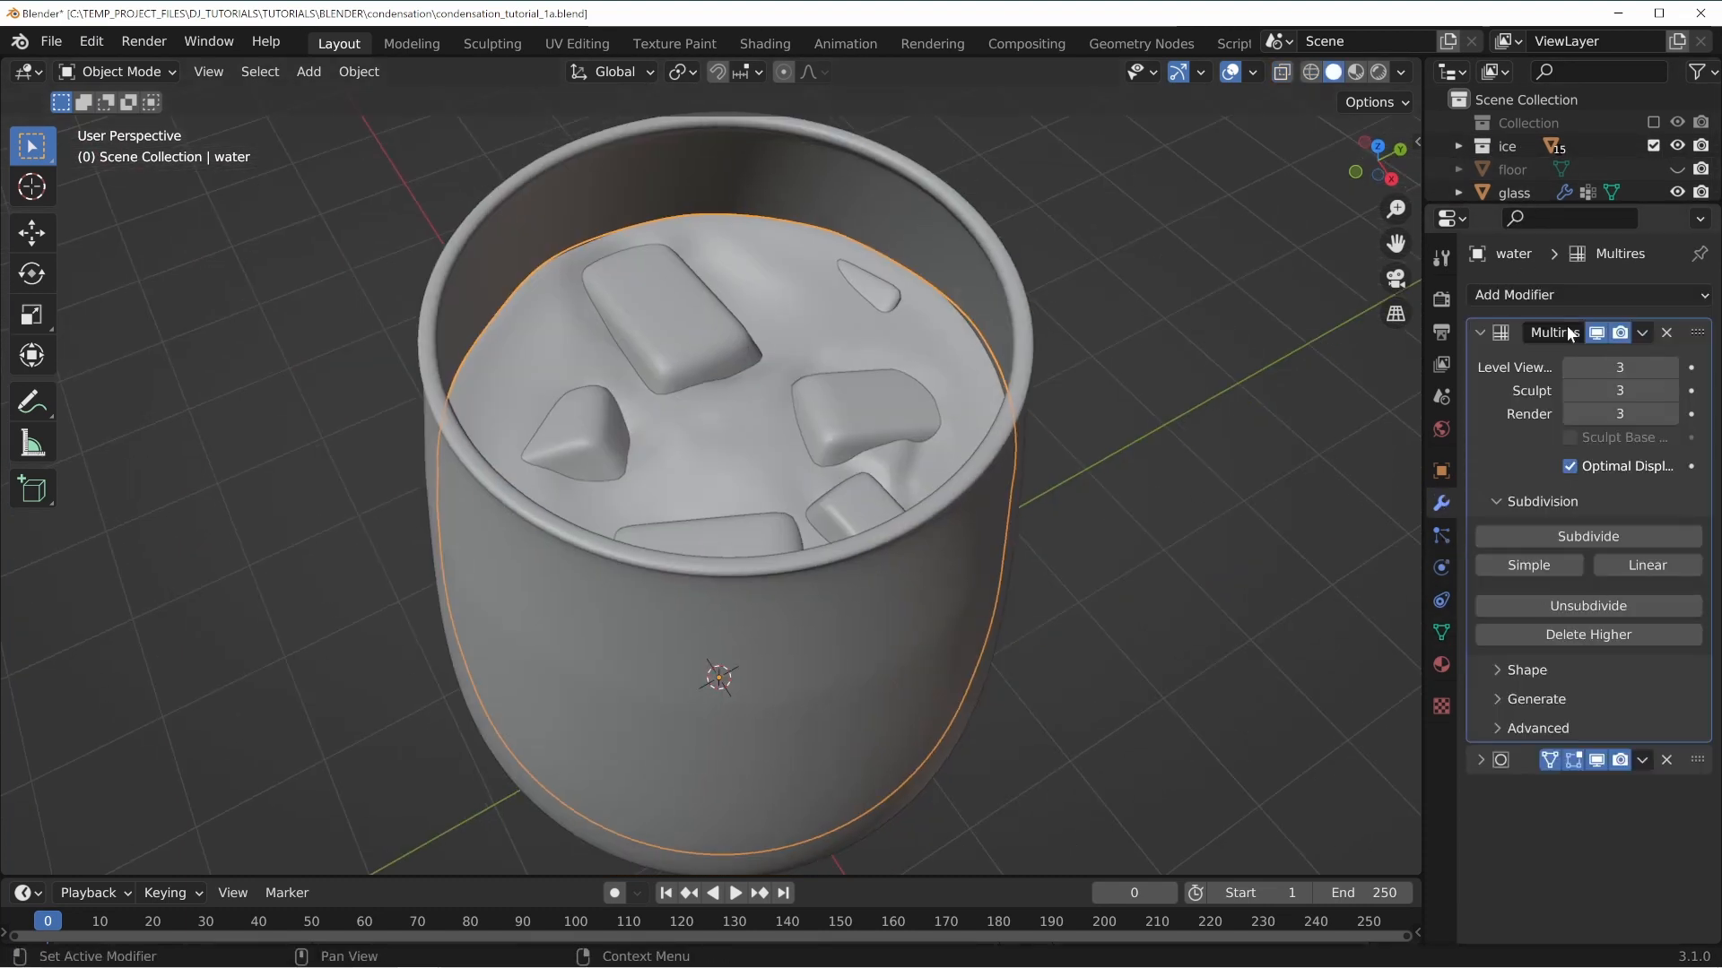
pyautogui.moveTo(1423, 332); pyautogui.dragTo(1208, 346)
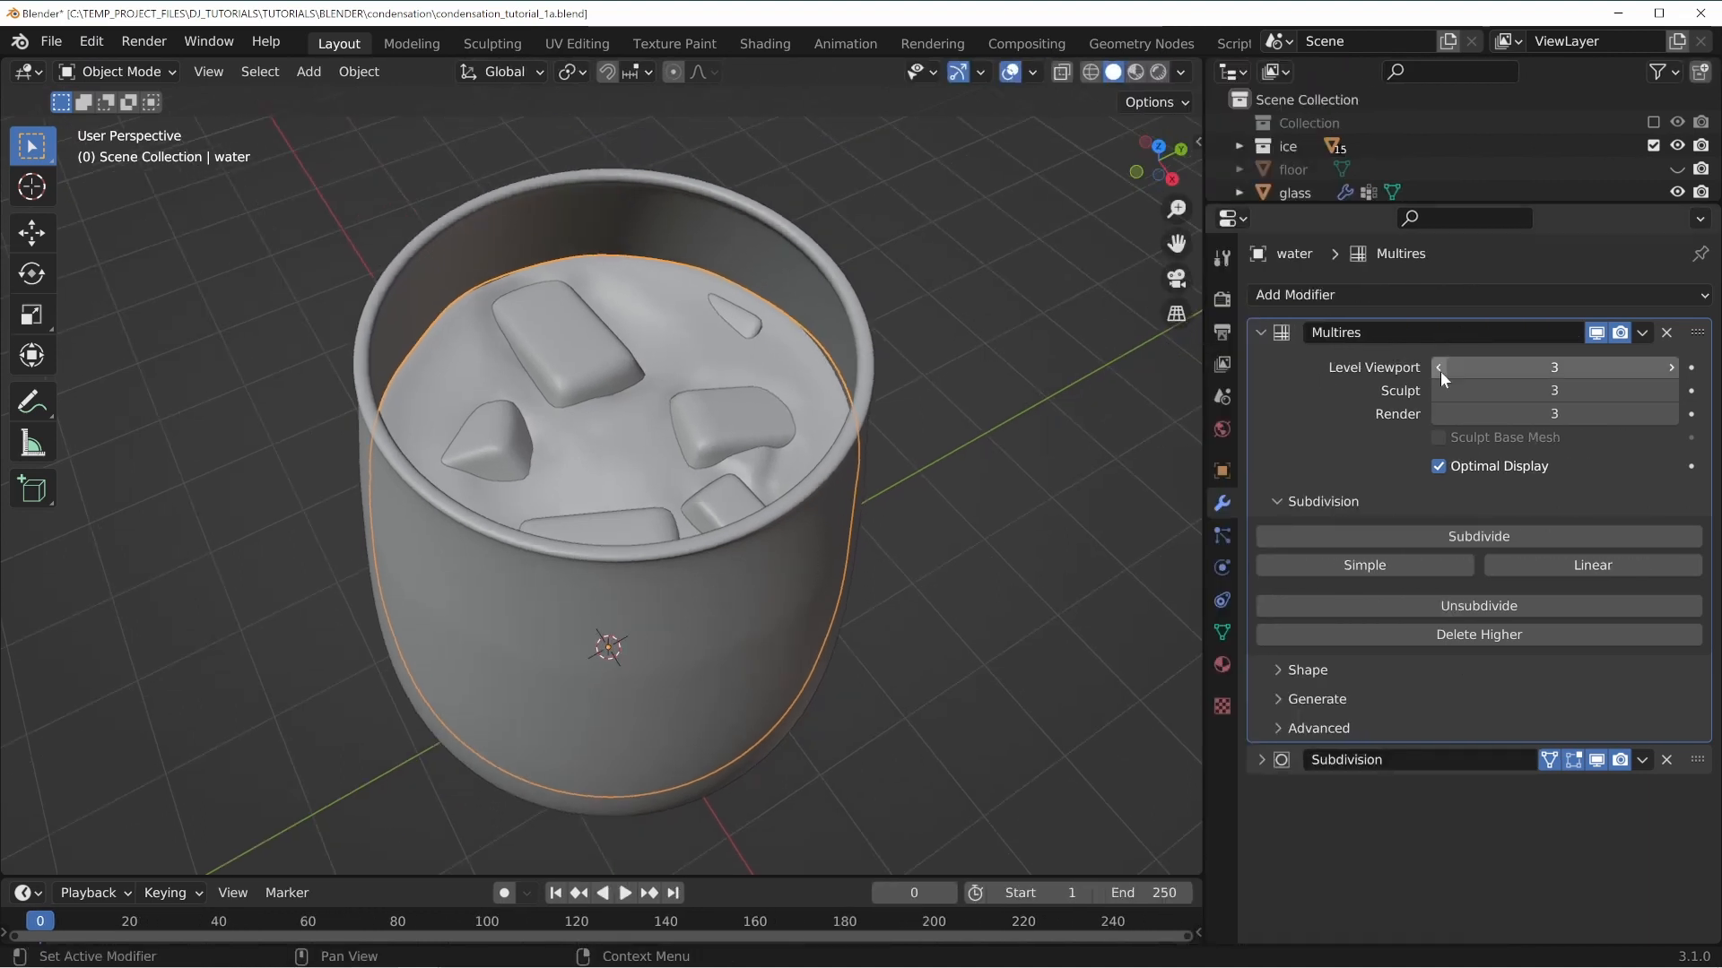
# Switch to the Sculpting workspace and examine the water surface around the ice cubes.
pyautogui.click(502, 45)
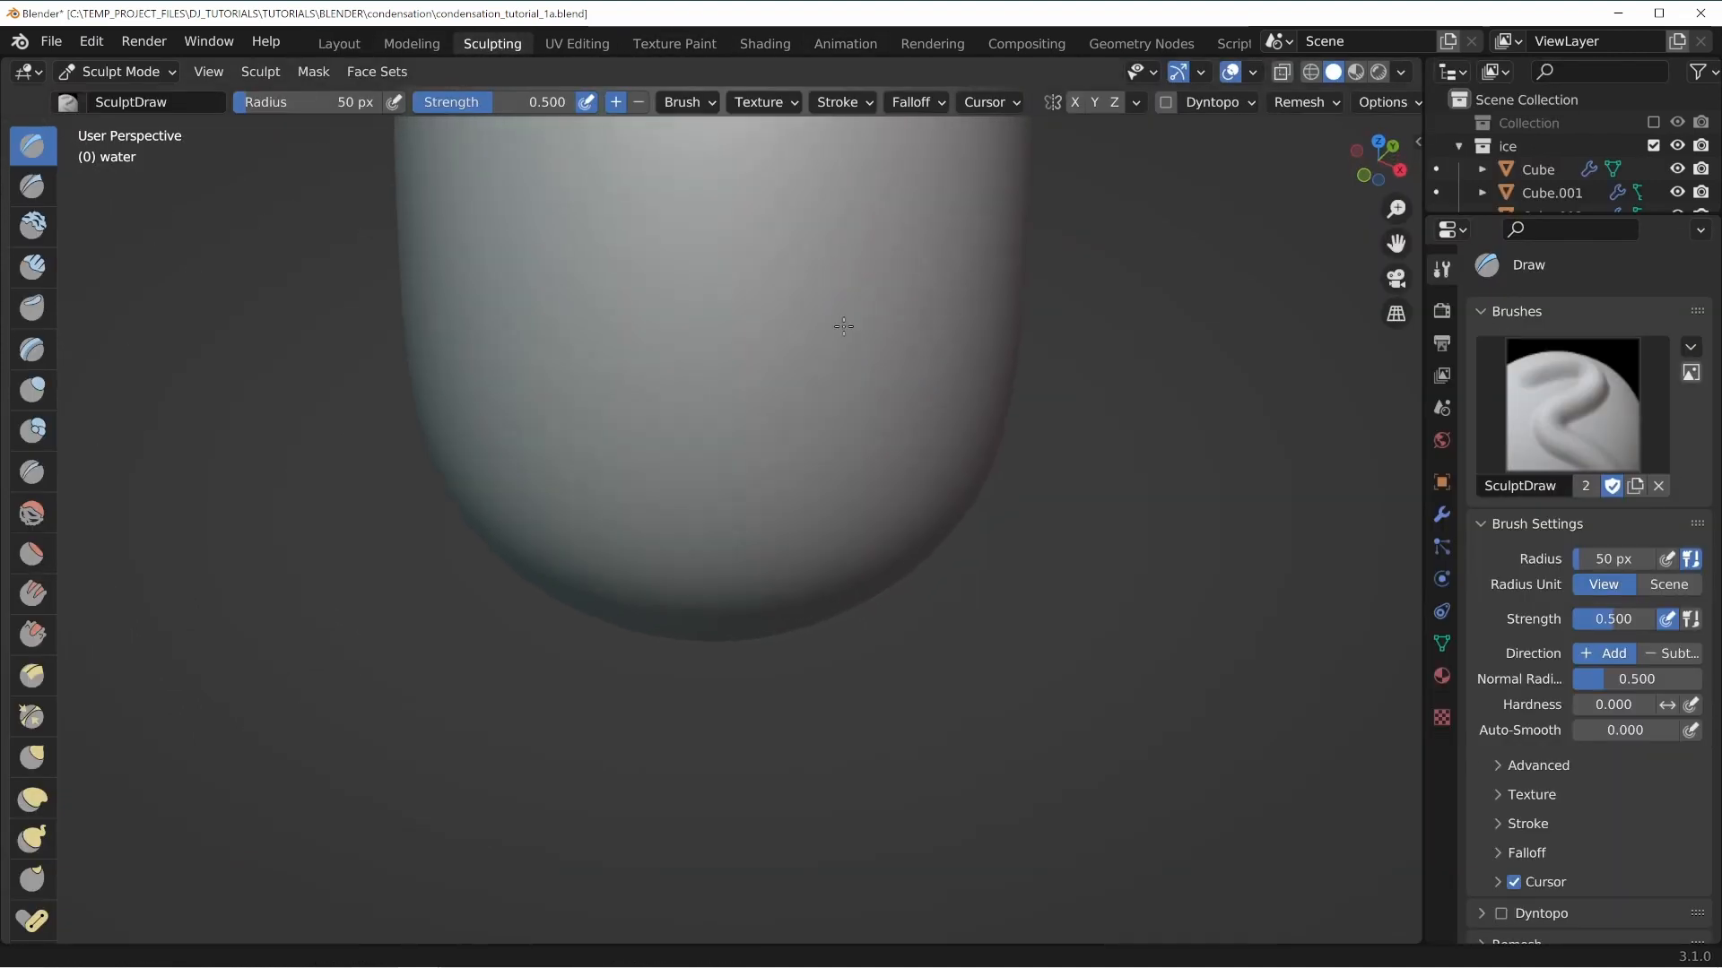
pyautogui.moveTo(843, 326); pyautogui.dragTo(779, 648, button='middle')
pyautogui.moveTo(769, 722); pyautogui.dragTo(515, 589, button='middle')
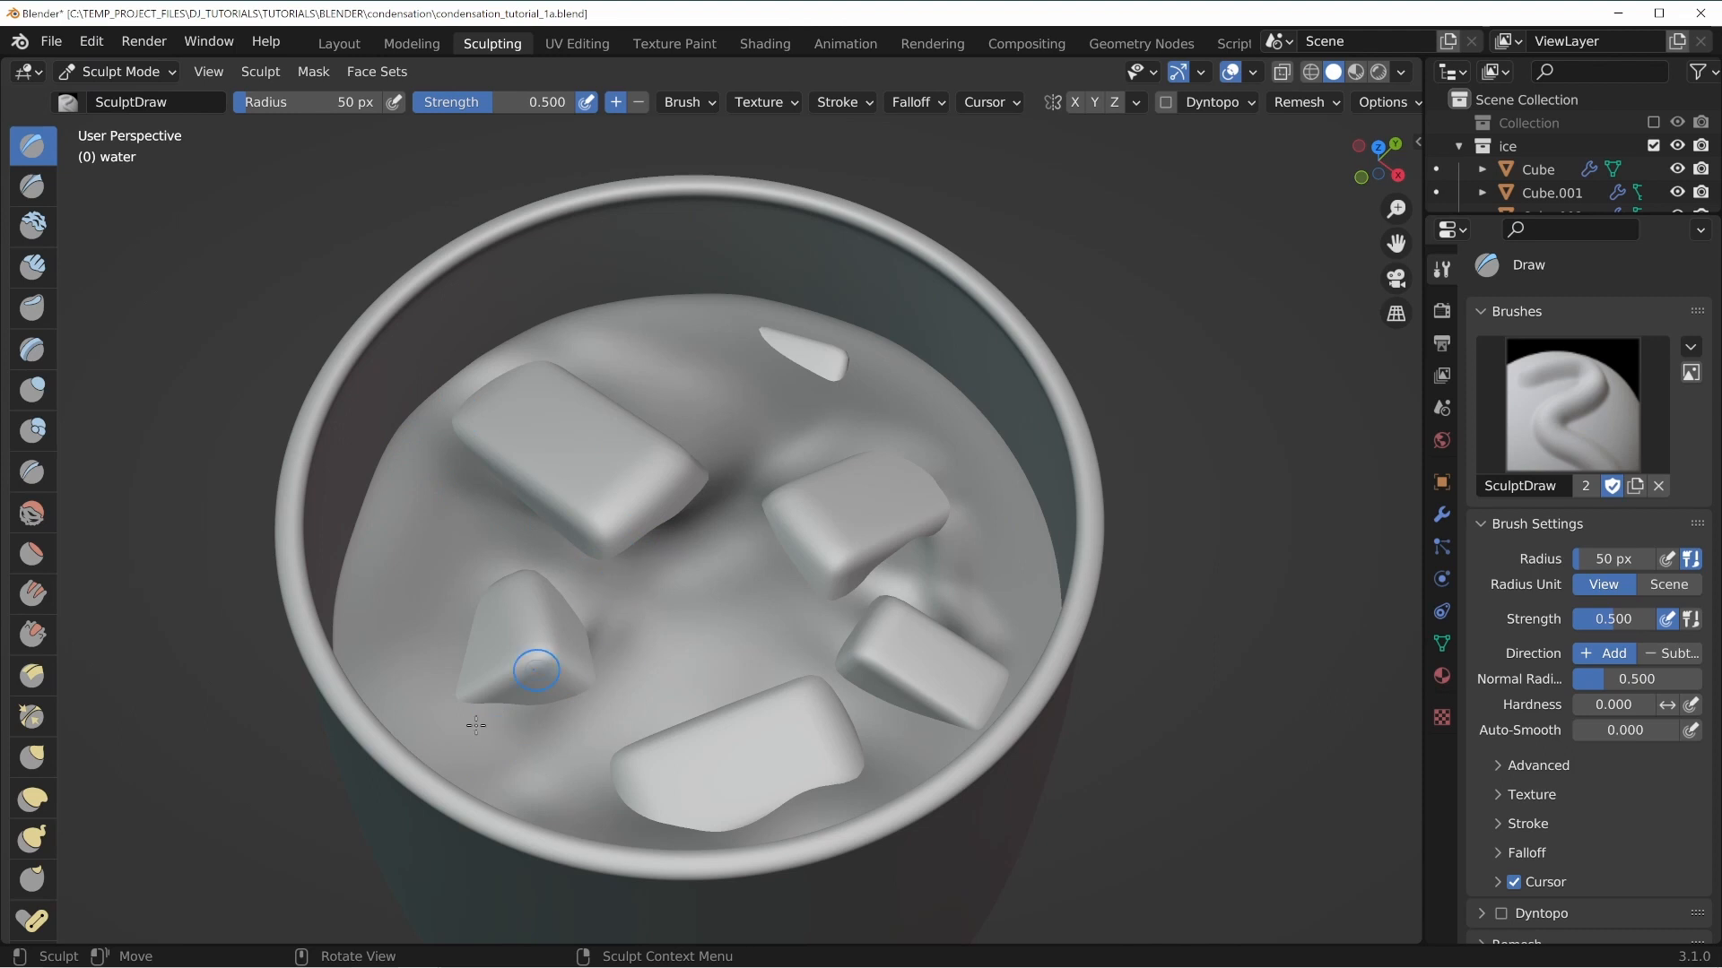
pyautogui.moveTo(813, 446); pyautogui.dragTo(699, 459, button='middle')
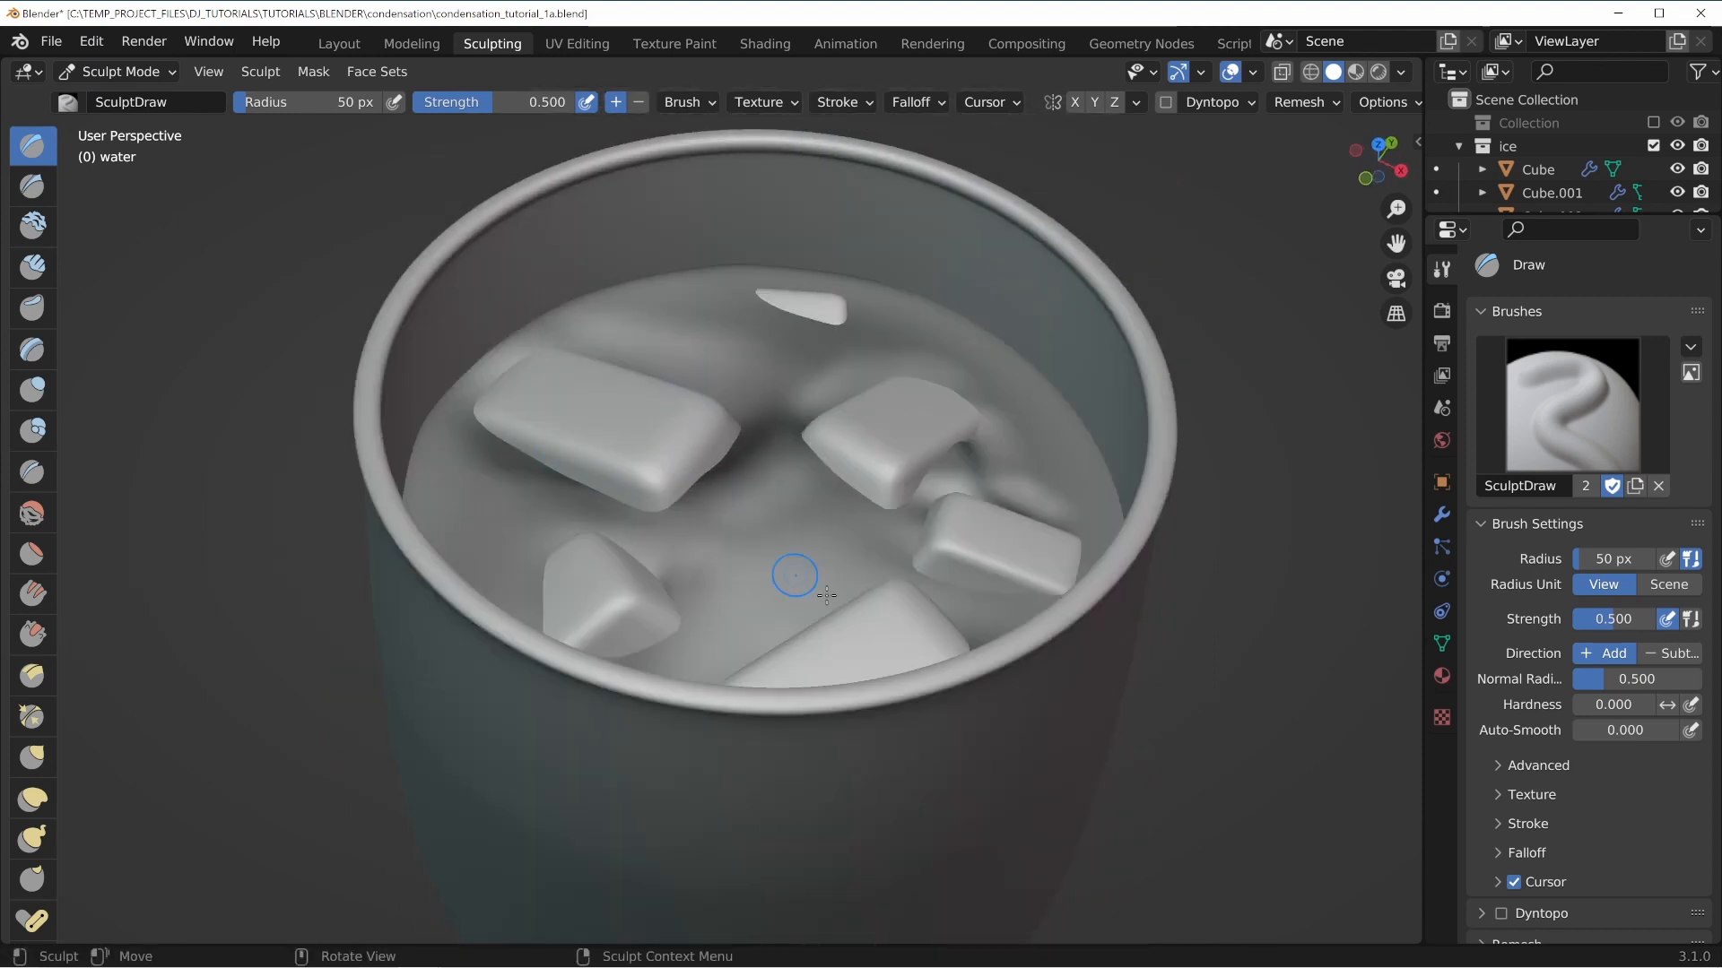
pyautogui.moveTo(826, 594); pyautogui.dragTo(854, 473, button='middle')
pyautogui.moveTo(857, 406); pyautogui.dragTo(478, 529, button='middle')
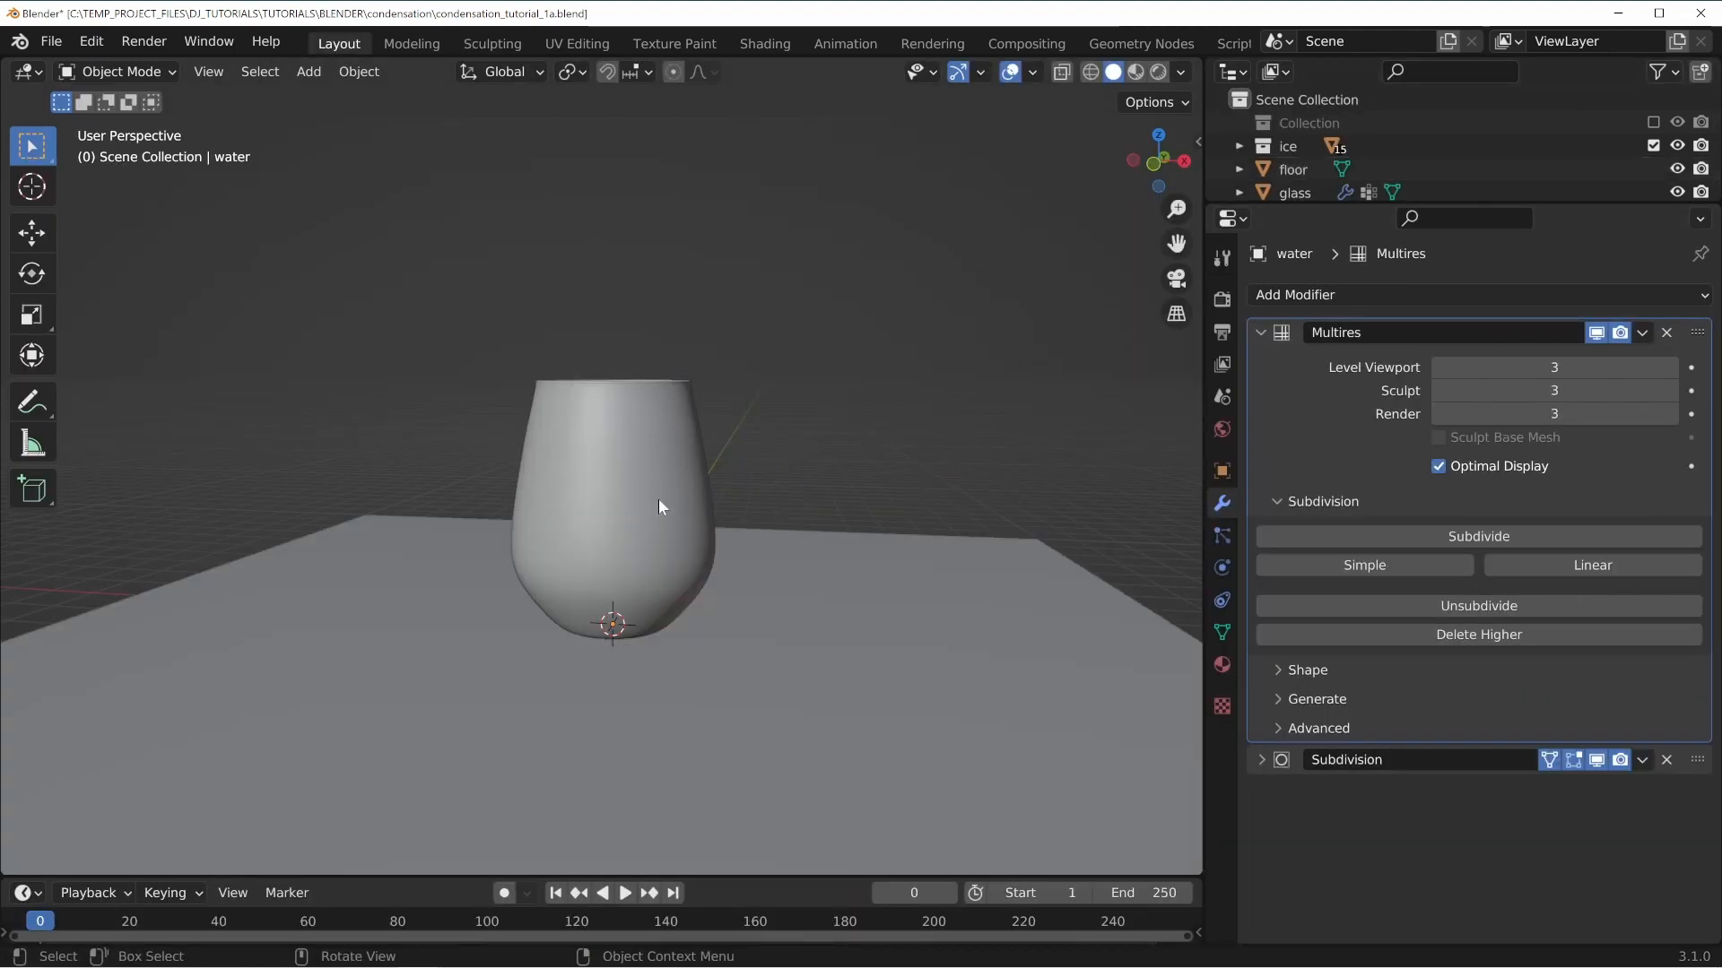
pyautogui.moveTo(658, 499)
pyautogui.mouseDown(button='middle')
pyautogui.moveTo(648, 554)
pyautogui.moveTo(653, 537)
pyautogui.mouseUp(button='middle')
# Return to rendered shading and inspect the glass on the floor from closer angles.
pyautogui.press('z')
pyautogui.click(708, 421)
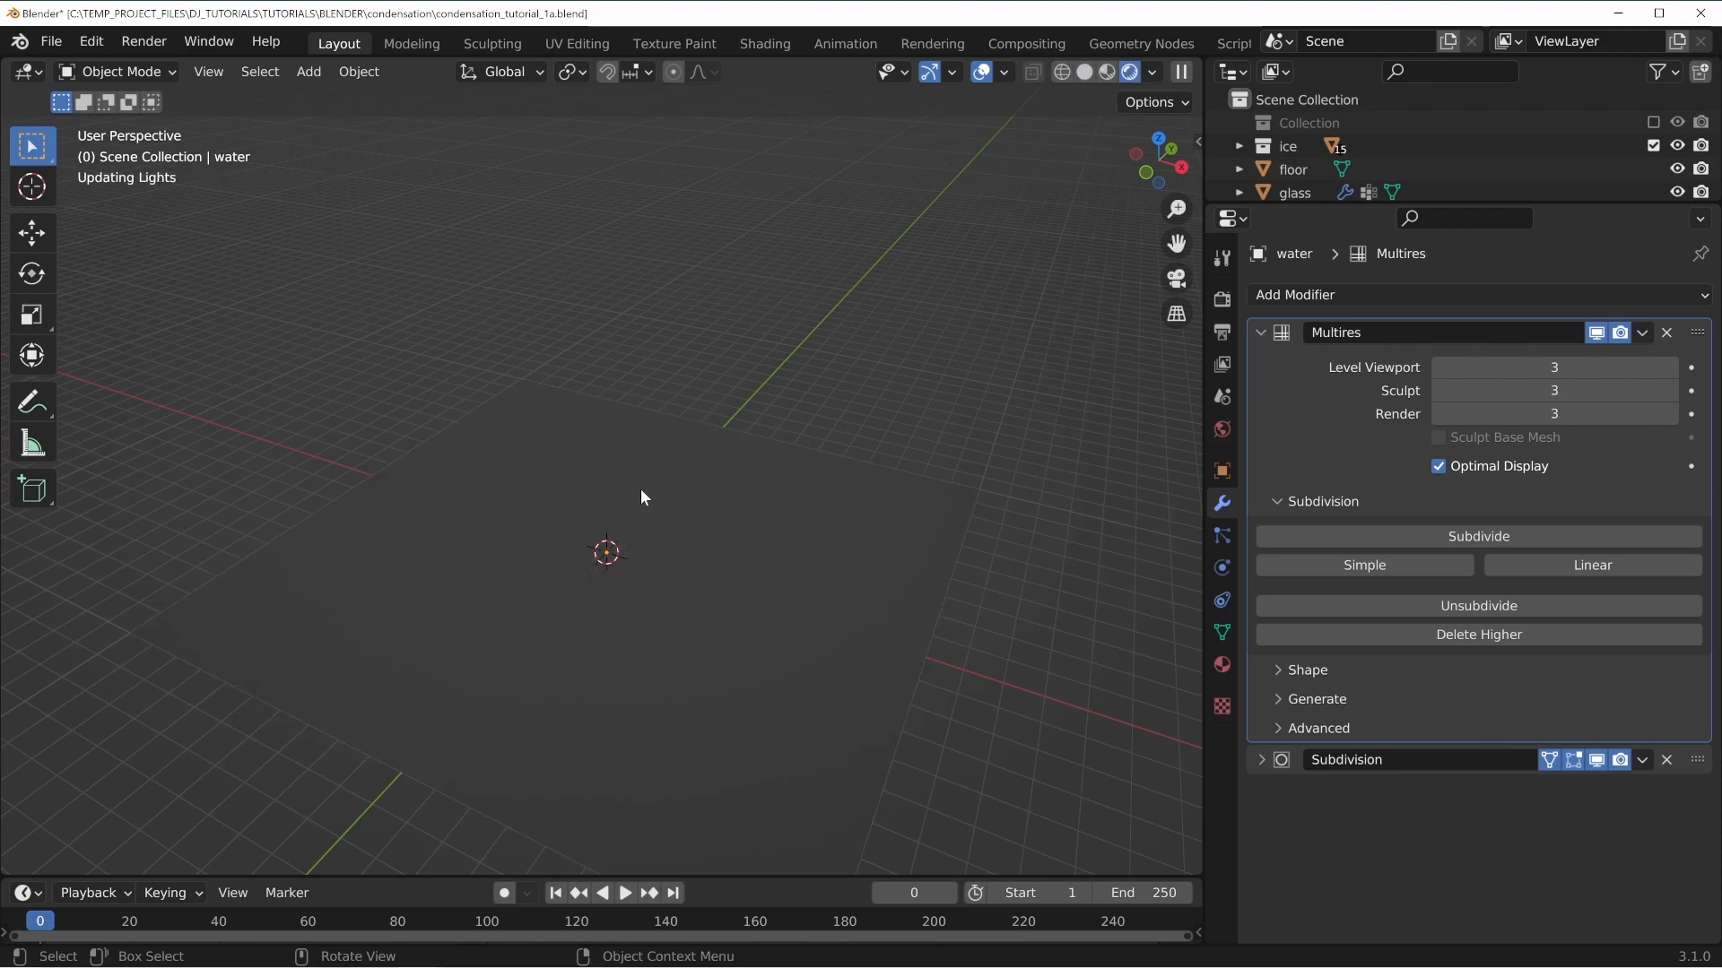
pyautogui.scroll(4, 745, 615)
pyautogui.moveTo(722, 640); pyautogui.dragTo(795, 615, button='middle')
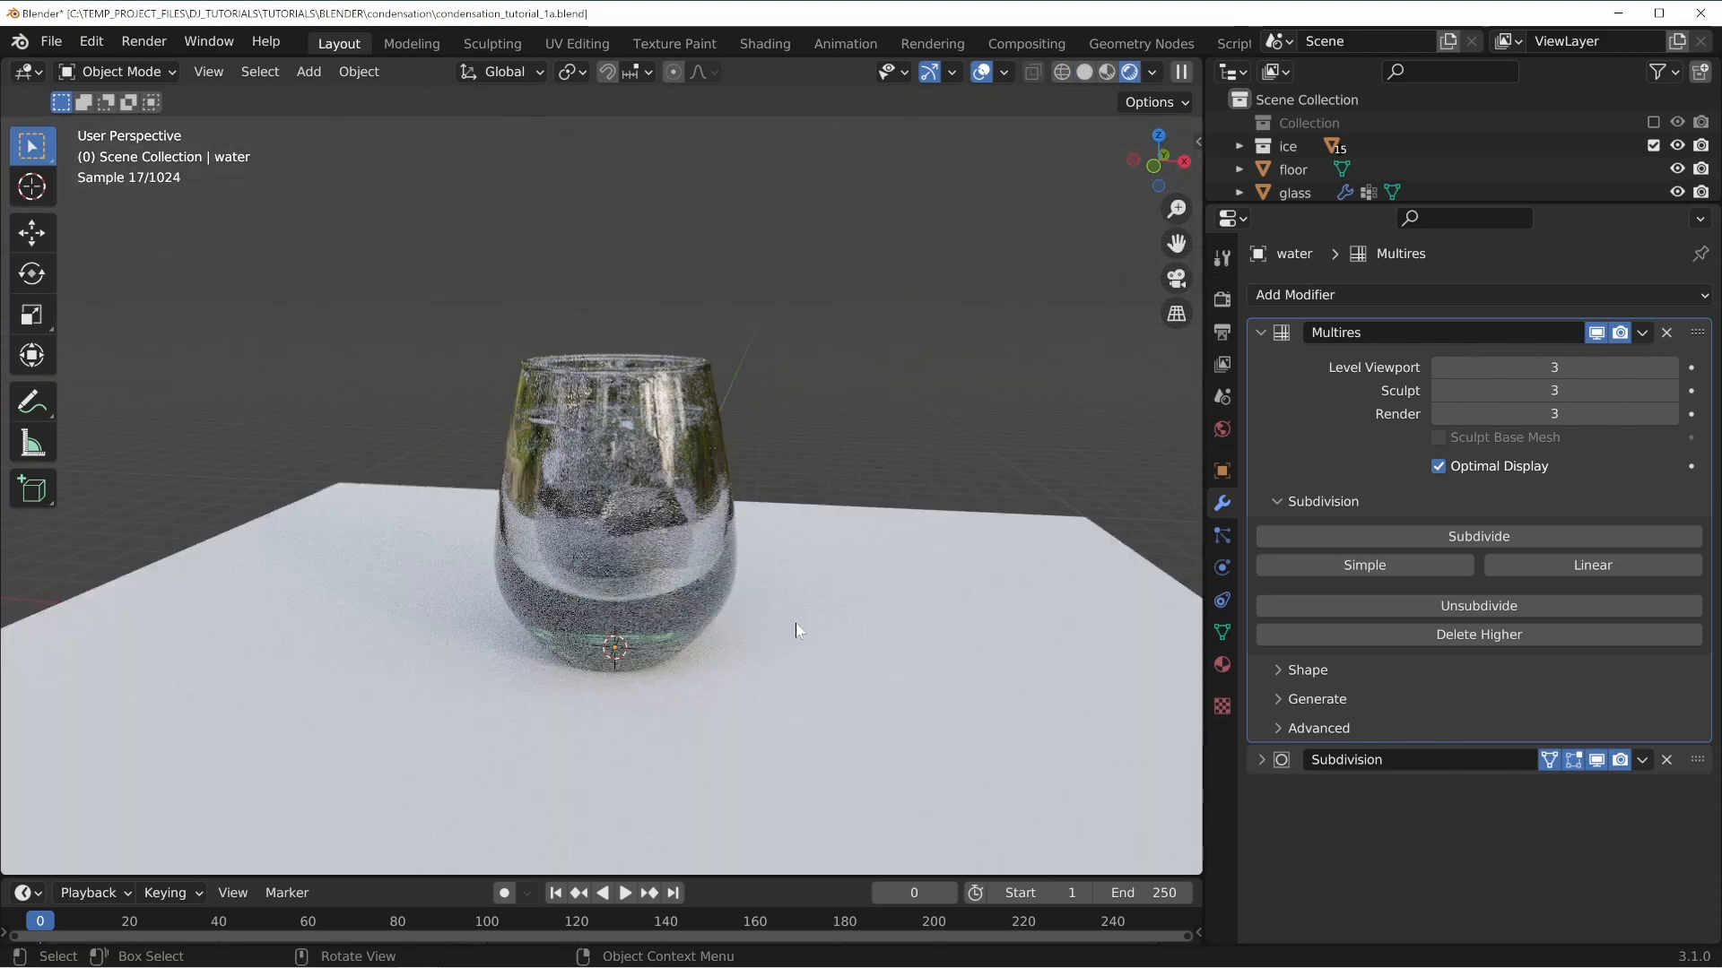
pyautogui.scroll(2, 798, 626)
pyautogui.moveTo(664, 596); pyautogui.dragTo(821, 602, button='middle')
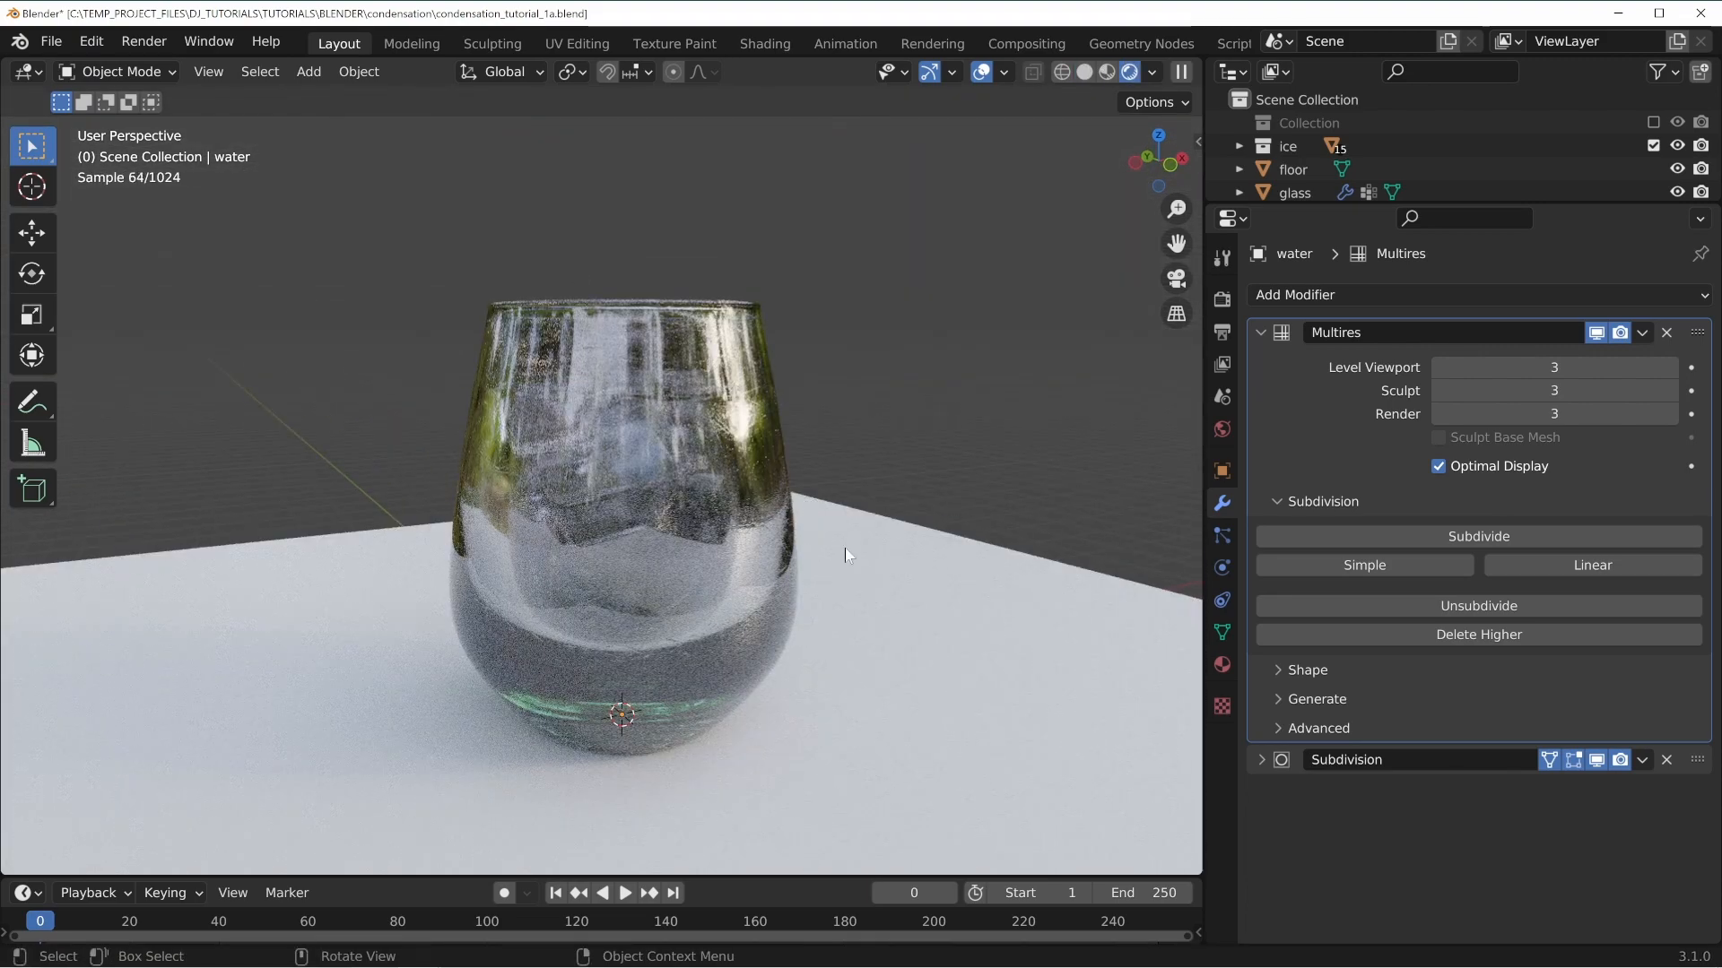
pyautogui.moveTo(705, 640); pyautogui.dragTo(751, 469, button='middle')
pyautogui.scroll(1, 762, 544)
pyautogui.moveTo(714, 357)
pyautogui.keyDown('shift'); pyautogui.mouseDown(button='middle')
pyautogui.moveTo(724, 393)
pyautogui.moveTo(842, 432)
pyautogui.mouseUp(button='middle'); pyautogui.keyUp('shift')
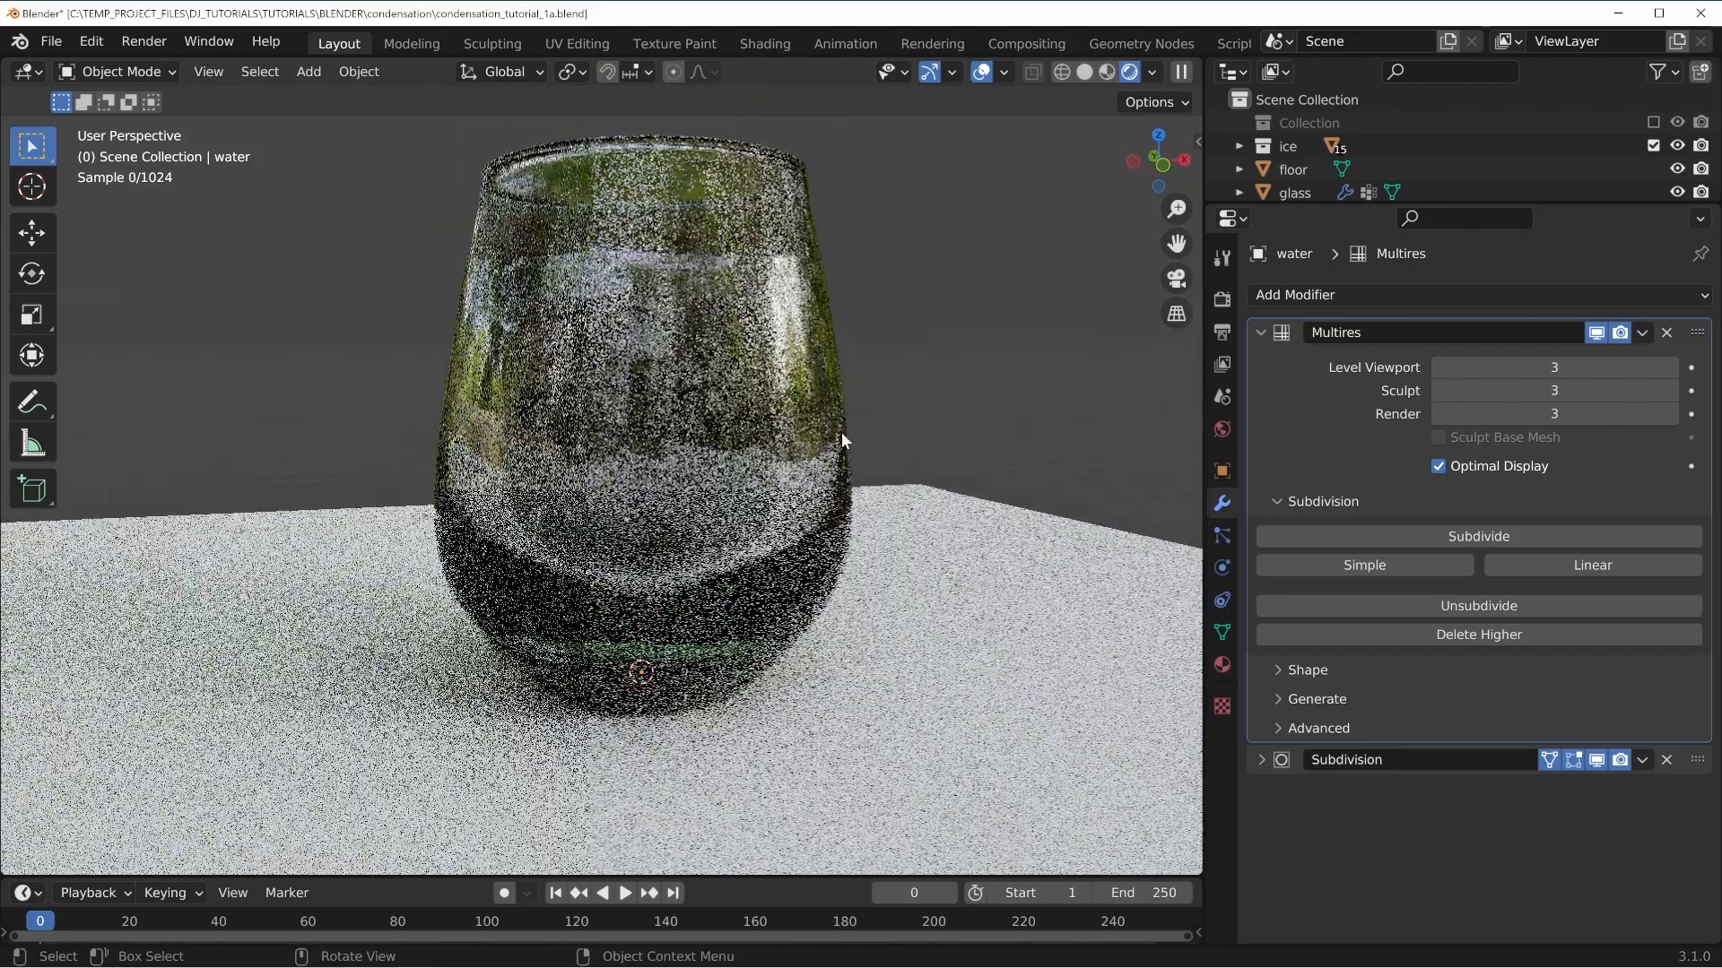
# Examine the rendered glass with water and ice from several viewpoints.
pyautogui.click(1152, 73)
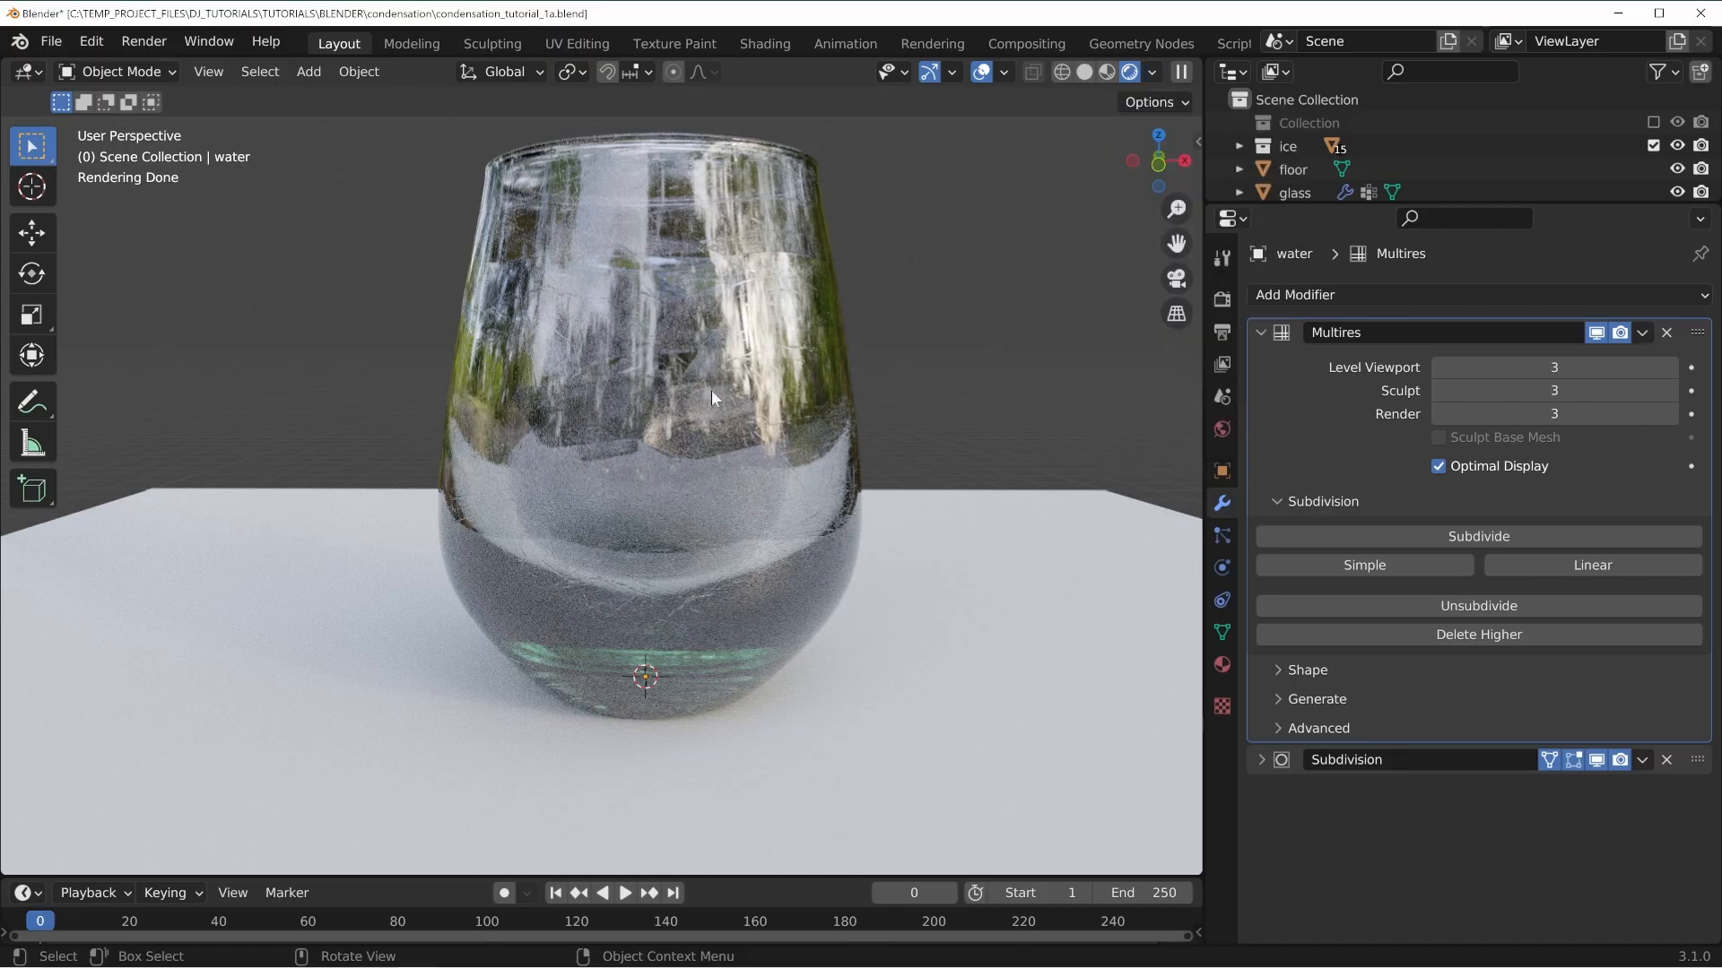
pyautogui.moveTo(712, 390)
pyautogui.mouseDown(button='middle')
pyautogui.moveTo(706, 364)
pyautogui.moveTo(653, 385)
pyautogui.moveTo(699, 503)
pyautogui.moveTo(601, 503)
pyautogui.moveTo(600, 276)
pyautogui.mouseUp(button='middle')
pyautogui.scroll(2, 700, 503)
pyautogui.moveTo(556, 421); pyautogui.dragTo(787, 529, button='middle')
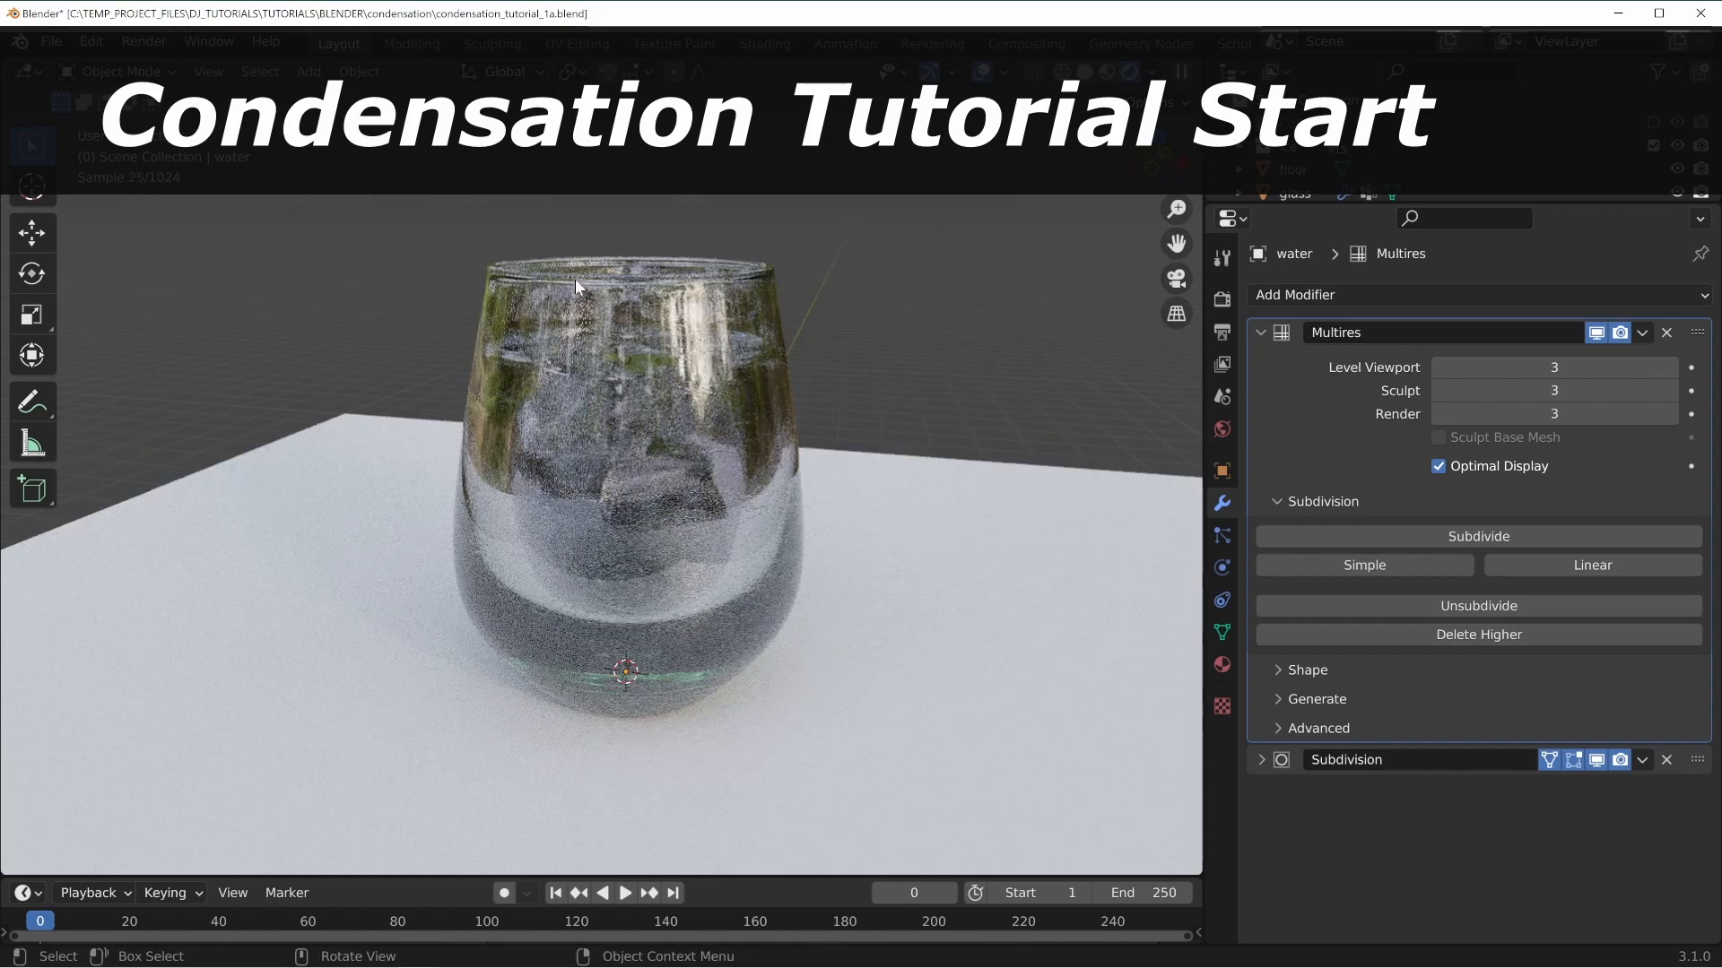
pyautogui.moveTo(583, 584); pyautogui.dragTo(645, 550, button='middle')
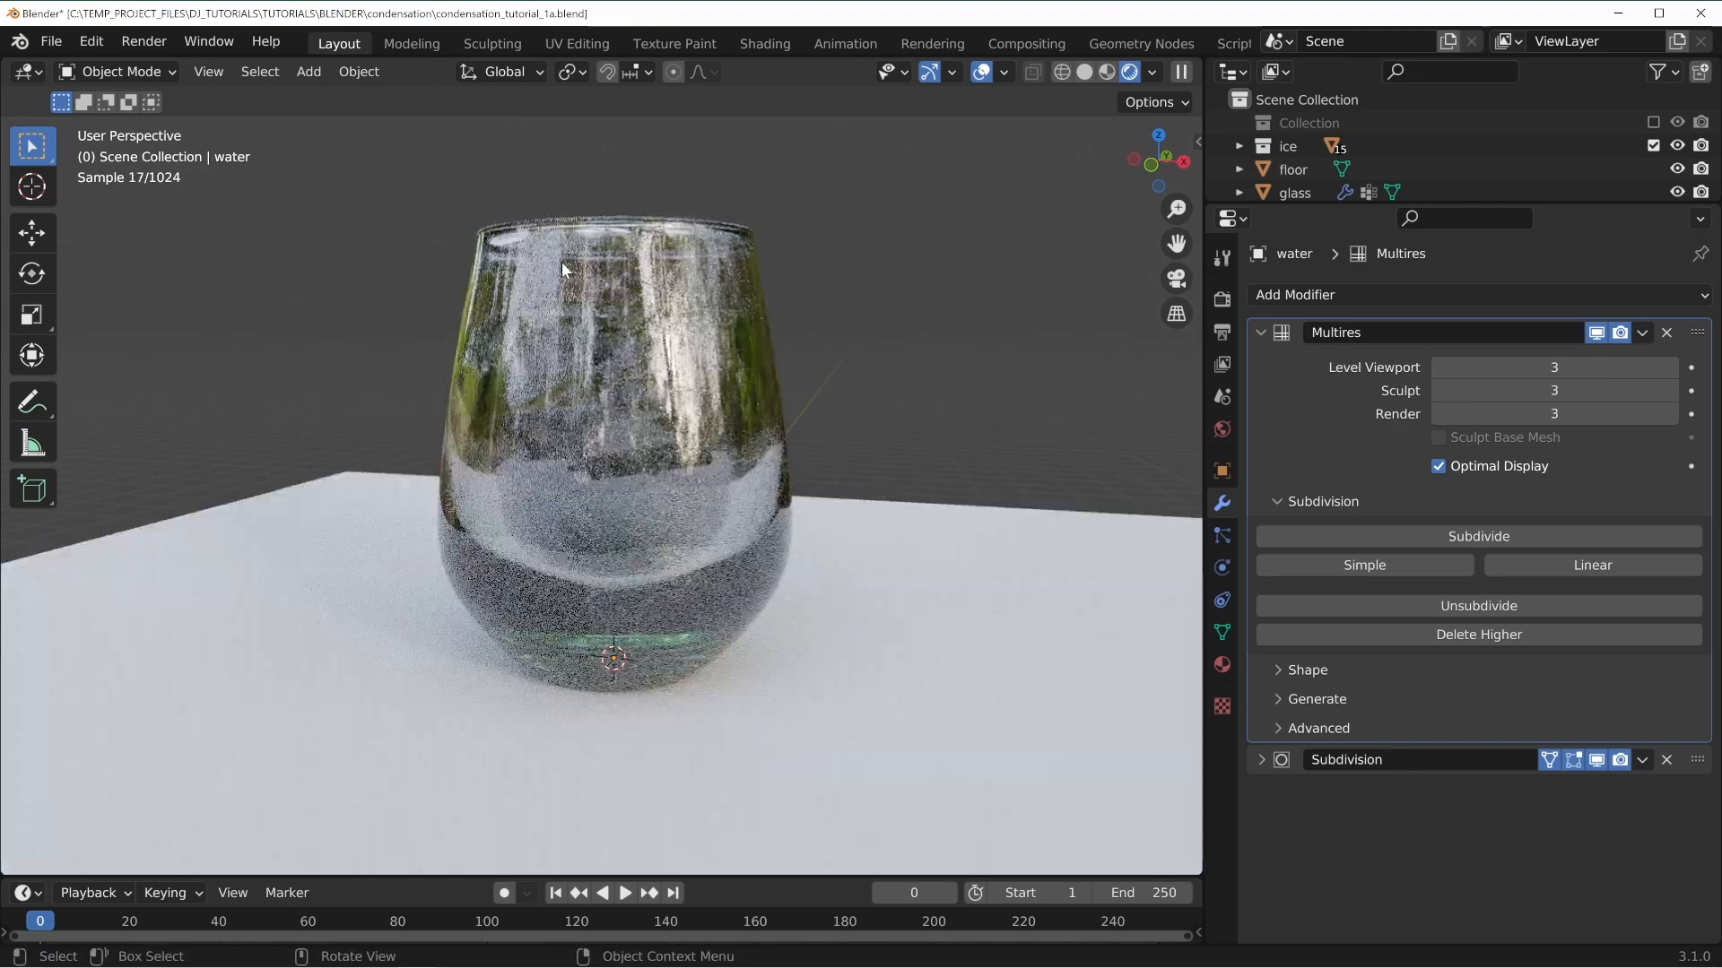
pyautogui.moveTo(496, 387); pyautogui.dragTo(543, 389, button='middle')
pyautogui.moveTo(563, 509); pyautogui.dragTo(805, 473, button='middle')
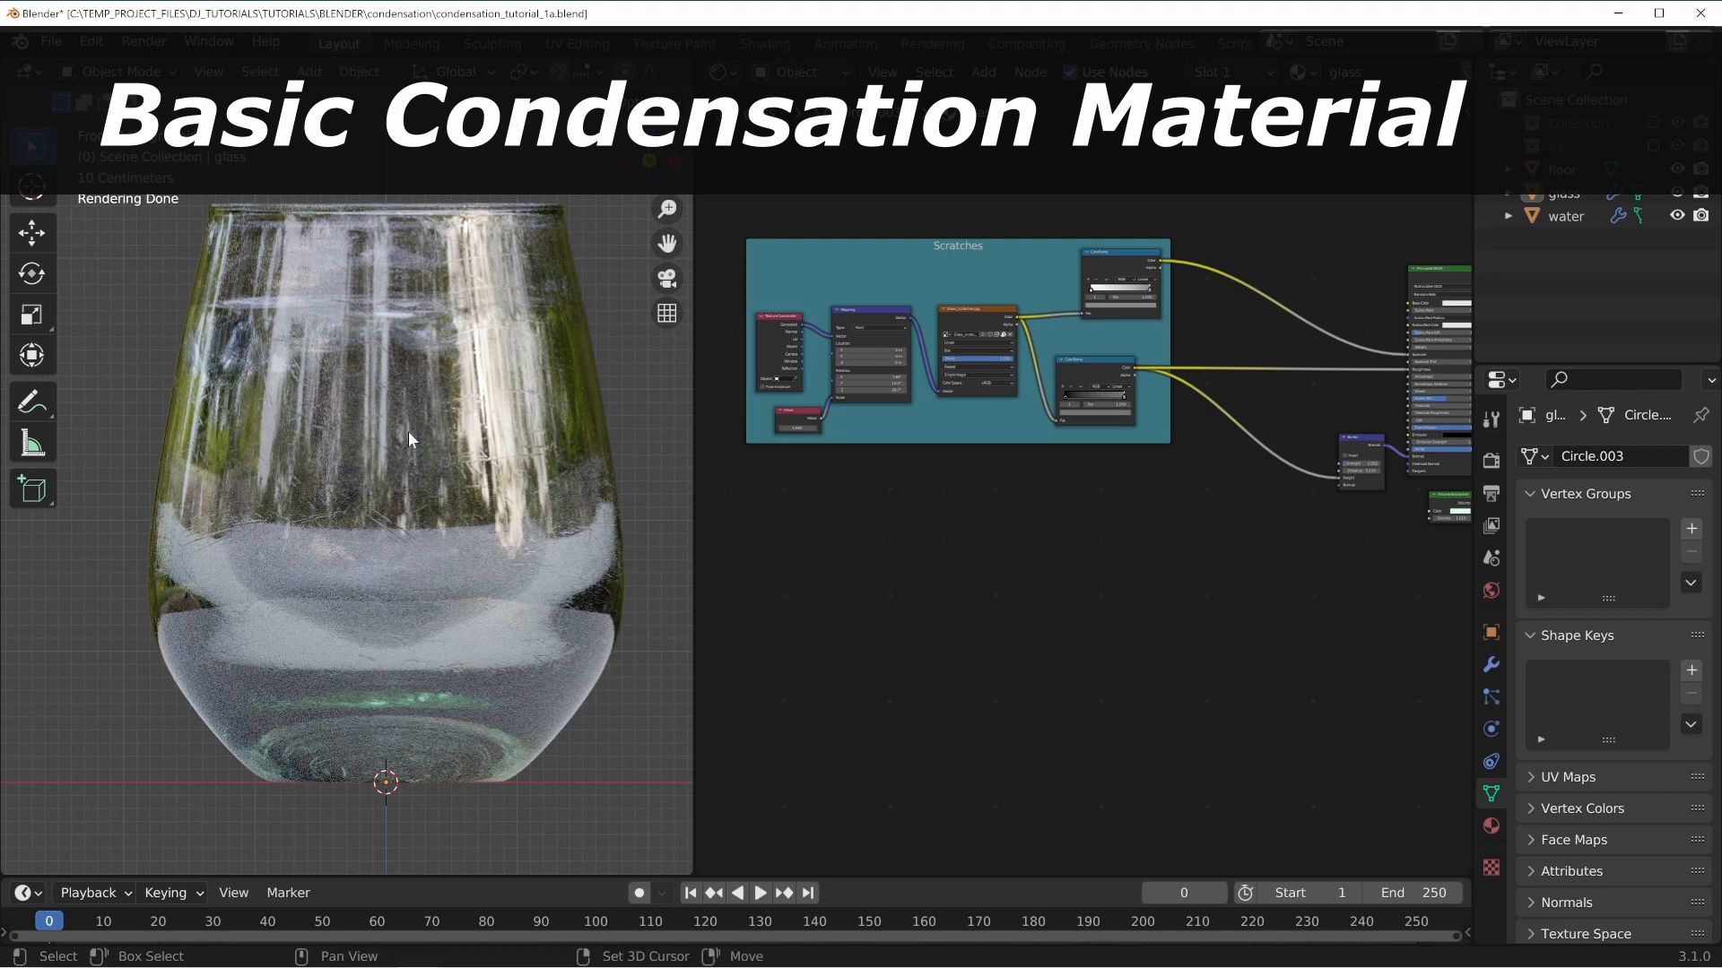
# Examine the glass material closely in the front orthographic rendered view.
pyautogui.moveTo(407, 432); pyautogui.dragTo(202, 386, button='middle')
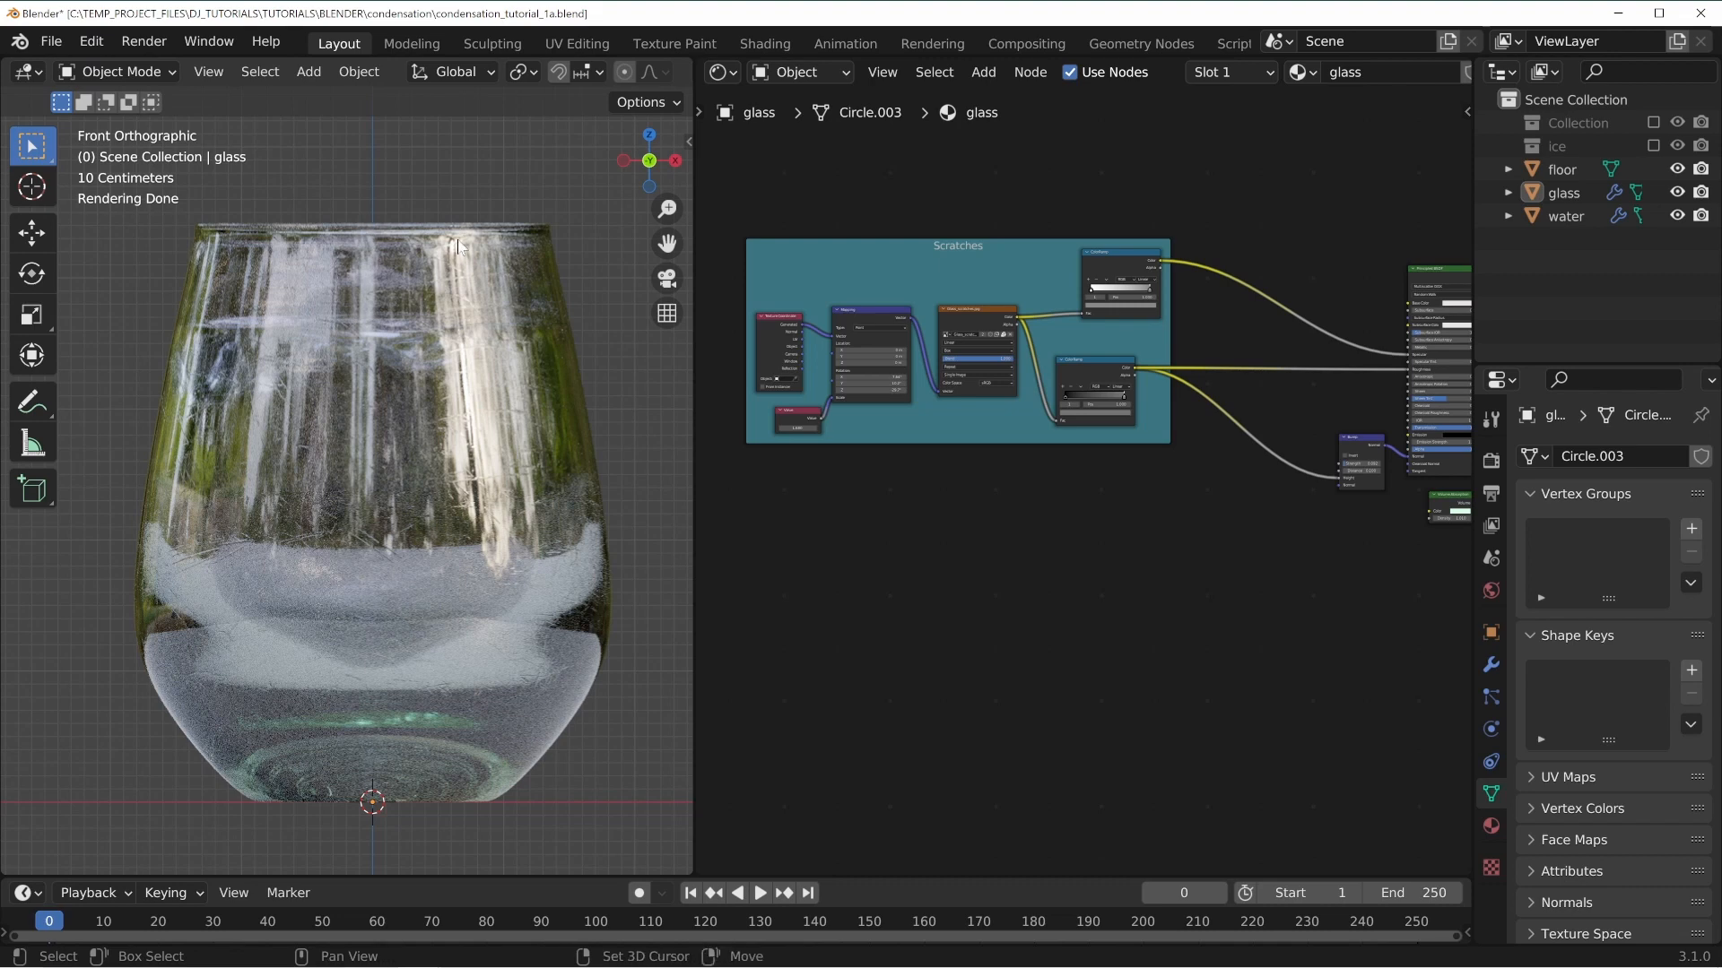
pyautogui.keyDown('shift'); pyautogui.moveTo(475, 301); pyautogui.dragTo(487, 386, button='middle'); pyautogui.keyUp('shift')
pyautogui.scroll(2, 488, 386)
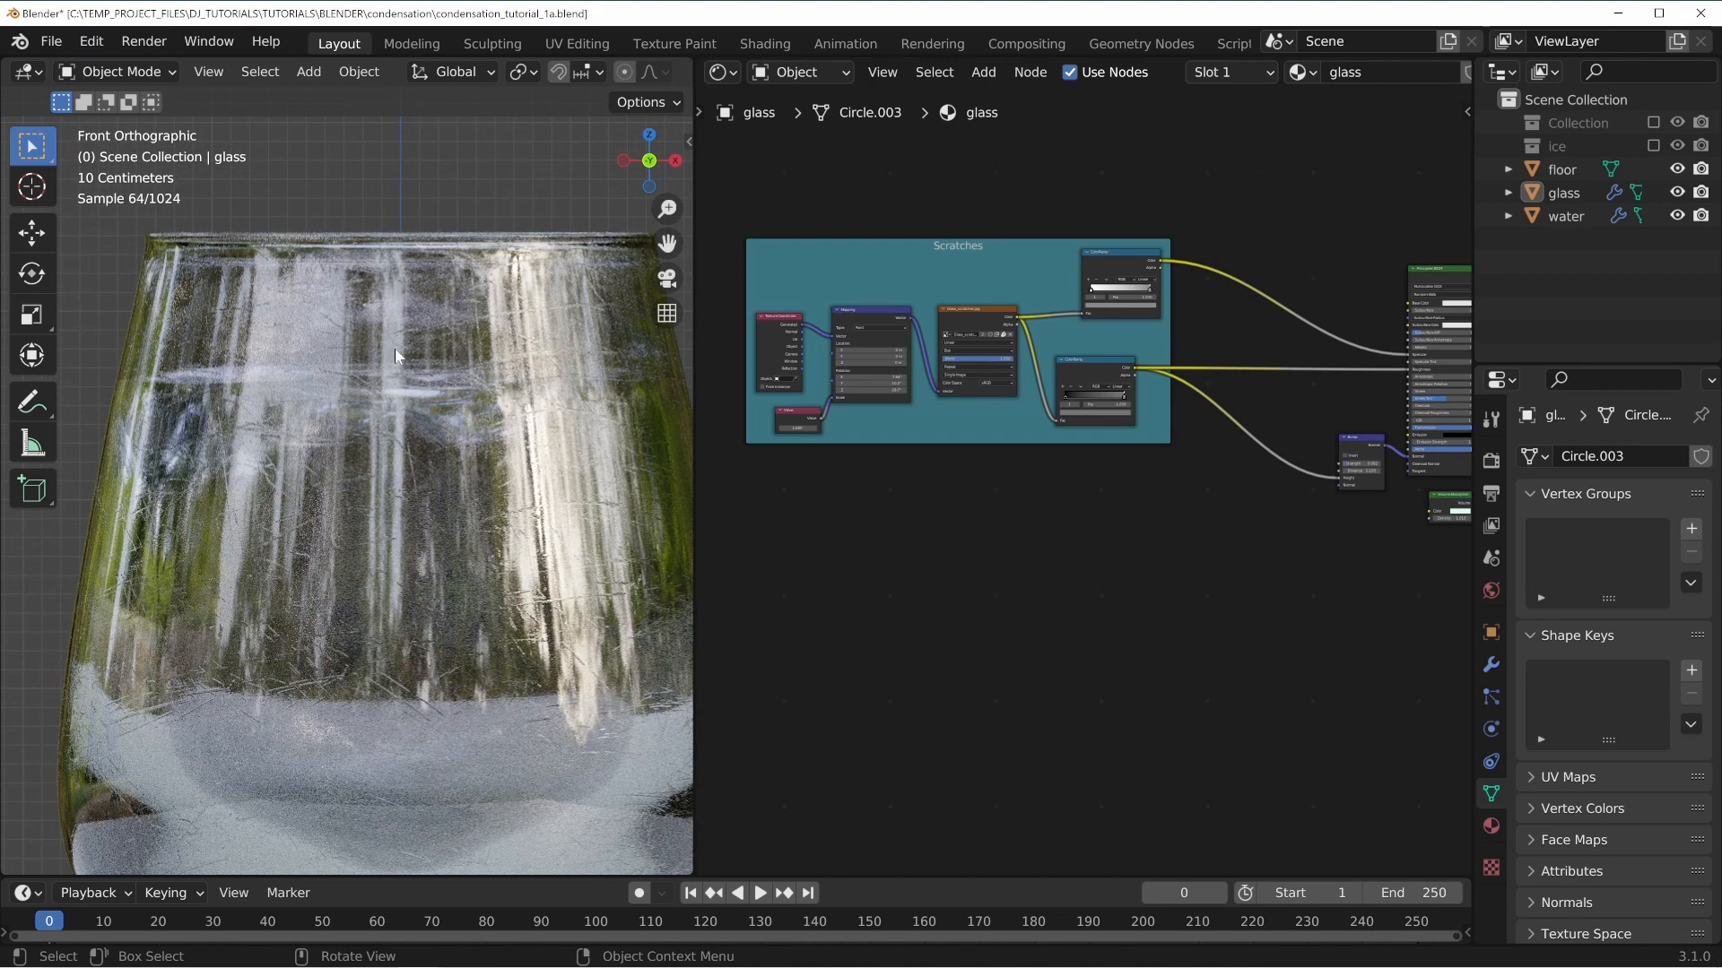
pyautogui.keyDown('shift'); pyautogui.moveTo(453, 355); pyautogui.dragTo(385, 398, button='middle'); pyautogui.keyUp('shift')
pyautogui.scroll(1, 533, 377)
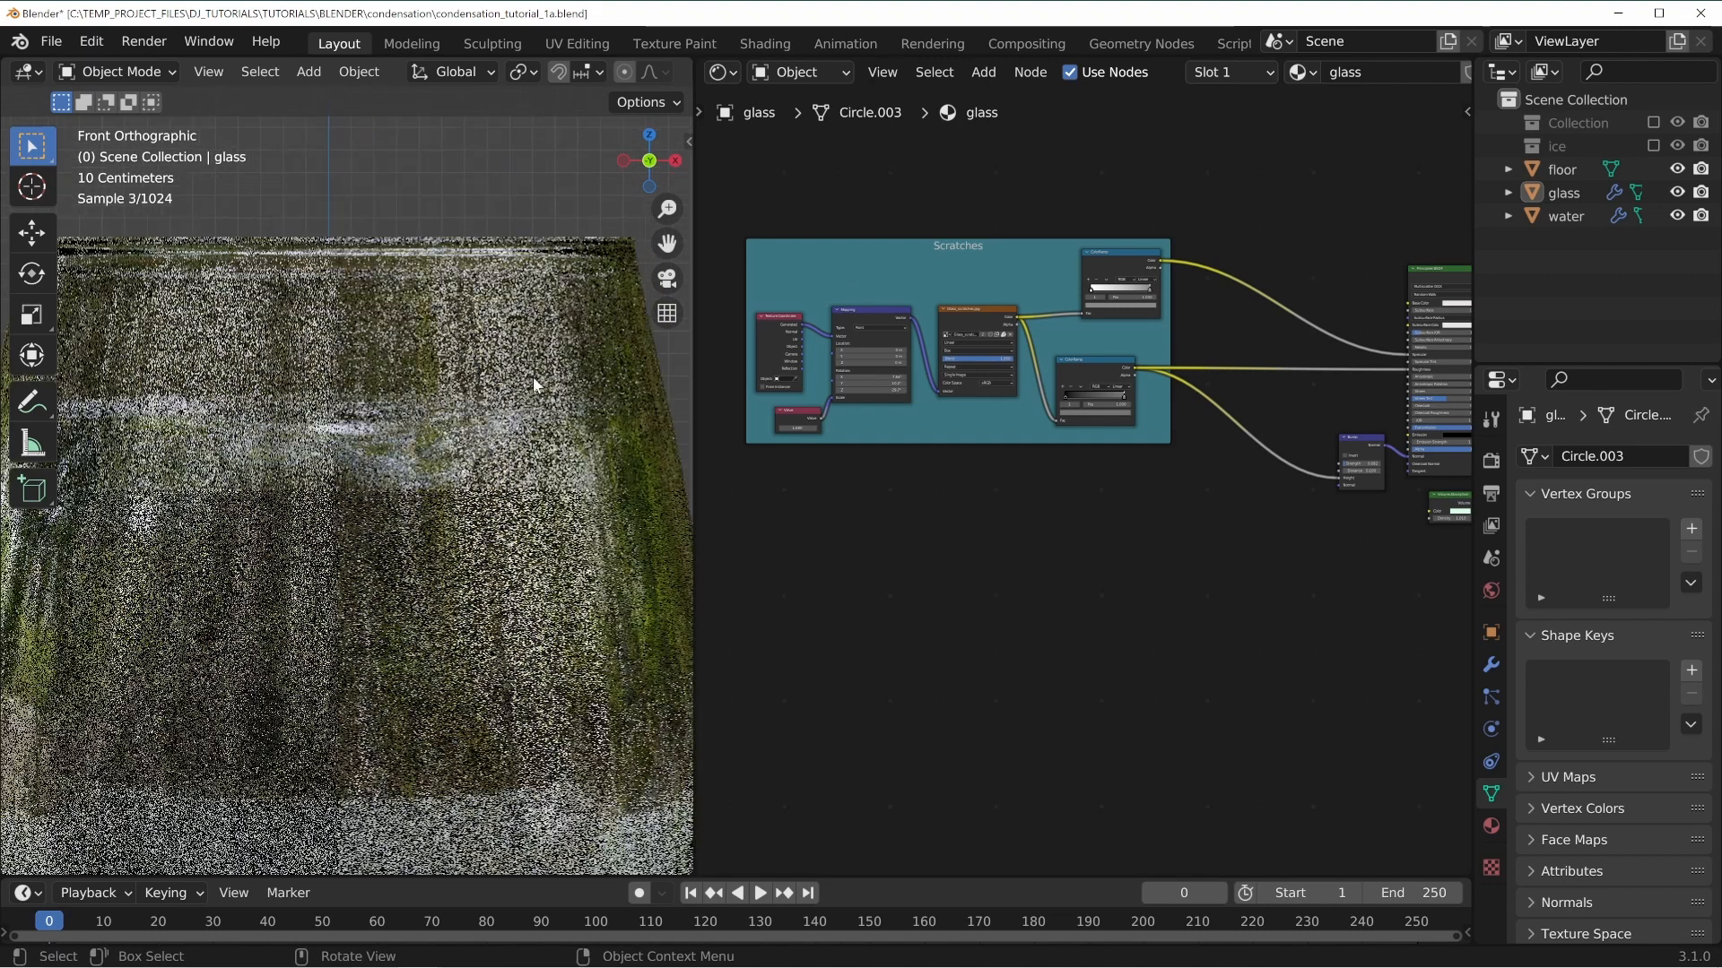
pyautogui.scroll(-3, 173, 347)
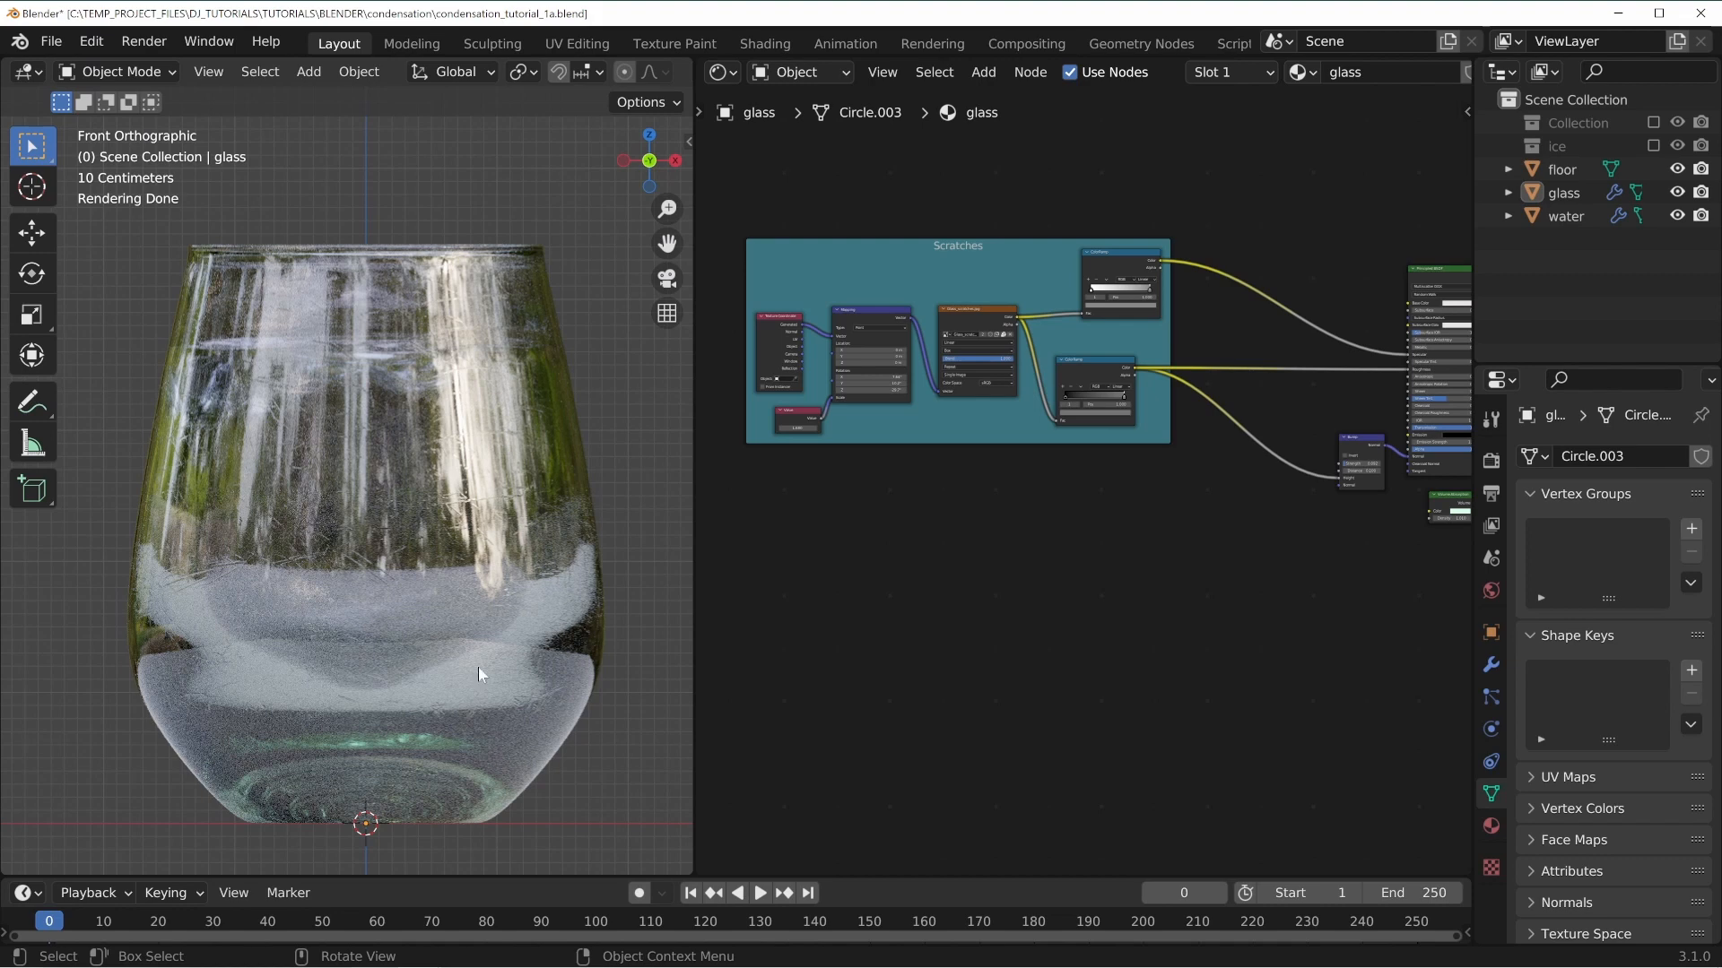
pyautogui.moveTo(487, 600)
pyautogui.keyDown('shift'); pyautogui.mouseDown(button='middle')
pyautogui.moveTo(477, 567)
pyautogui.moveTo(481, 589)
pyautogui.mouseUp(button='middle'); pyautogui.keyUp('shift')
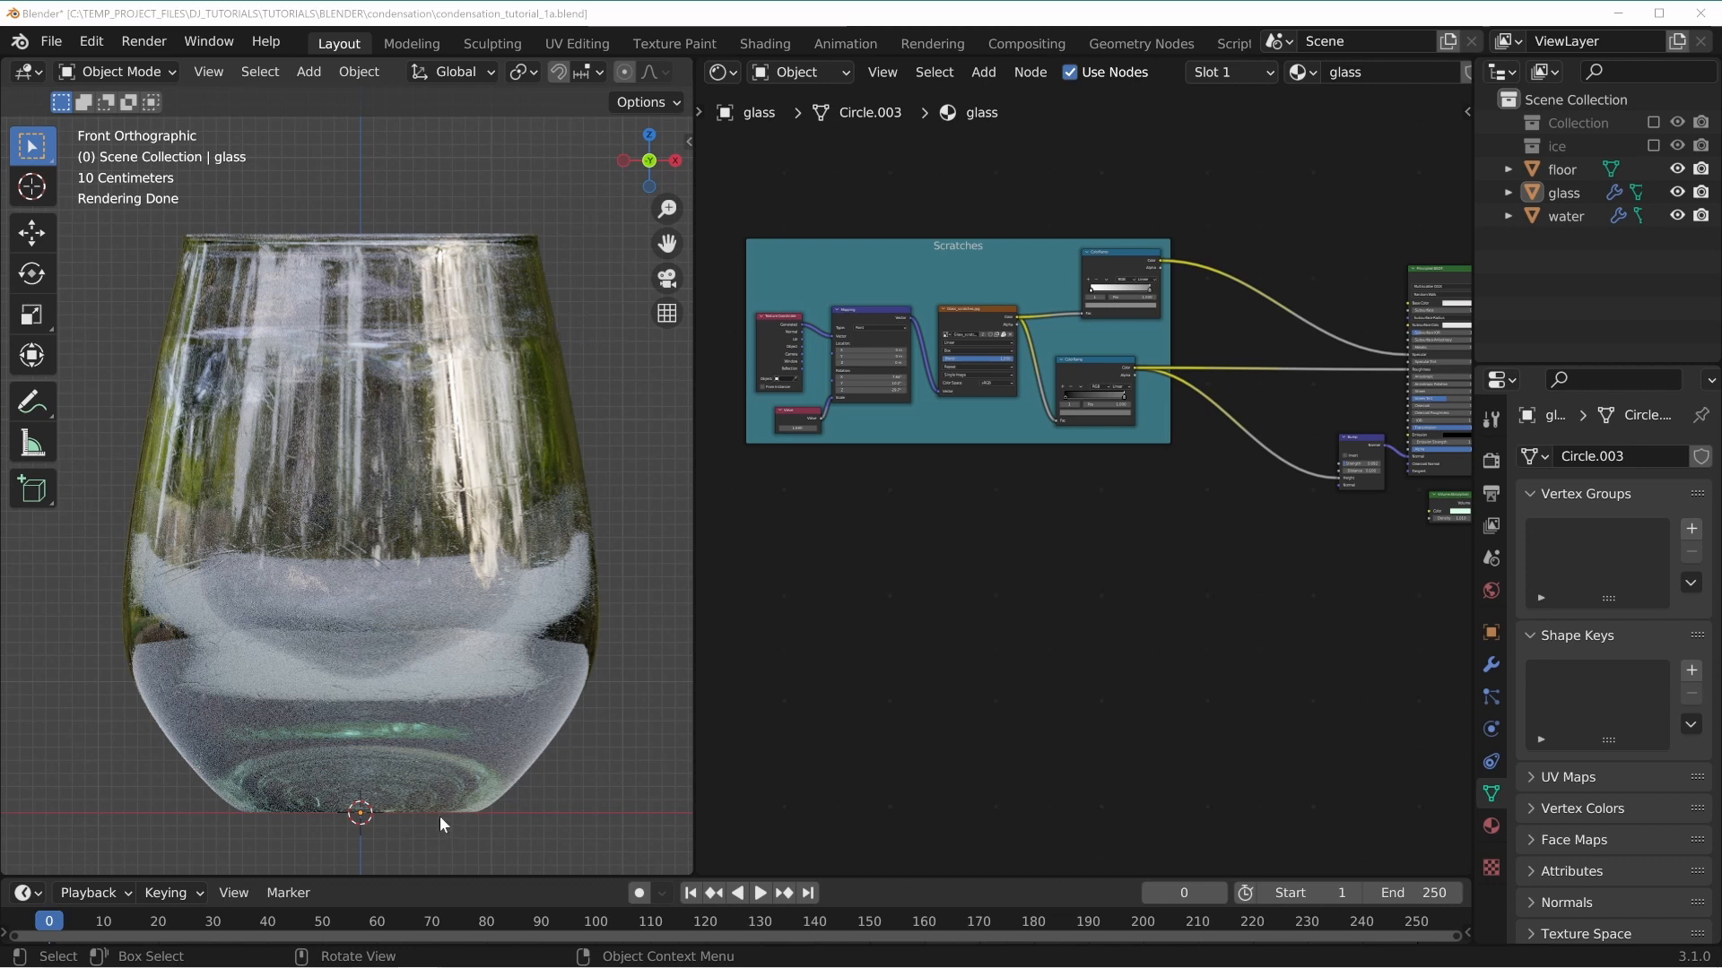
# Zoom the node editor onto the Scratches node frame.
pyautogui.moveTo(970, 593); pyautogui.dragTo(1023, 579, button='middle')
pyautogui.scroll(2, 1058, 502)
pyautogui.moveTo(904, 551); pyautogui.dragTo(969, 524, button='middle')
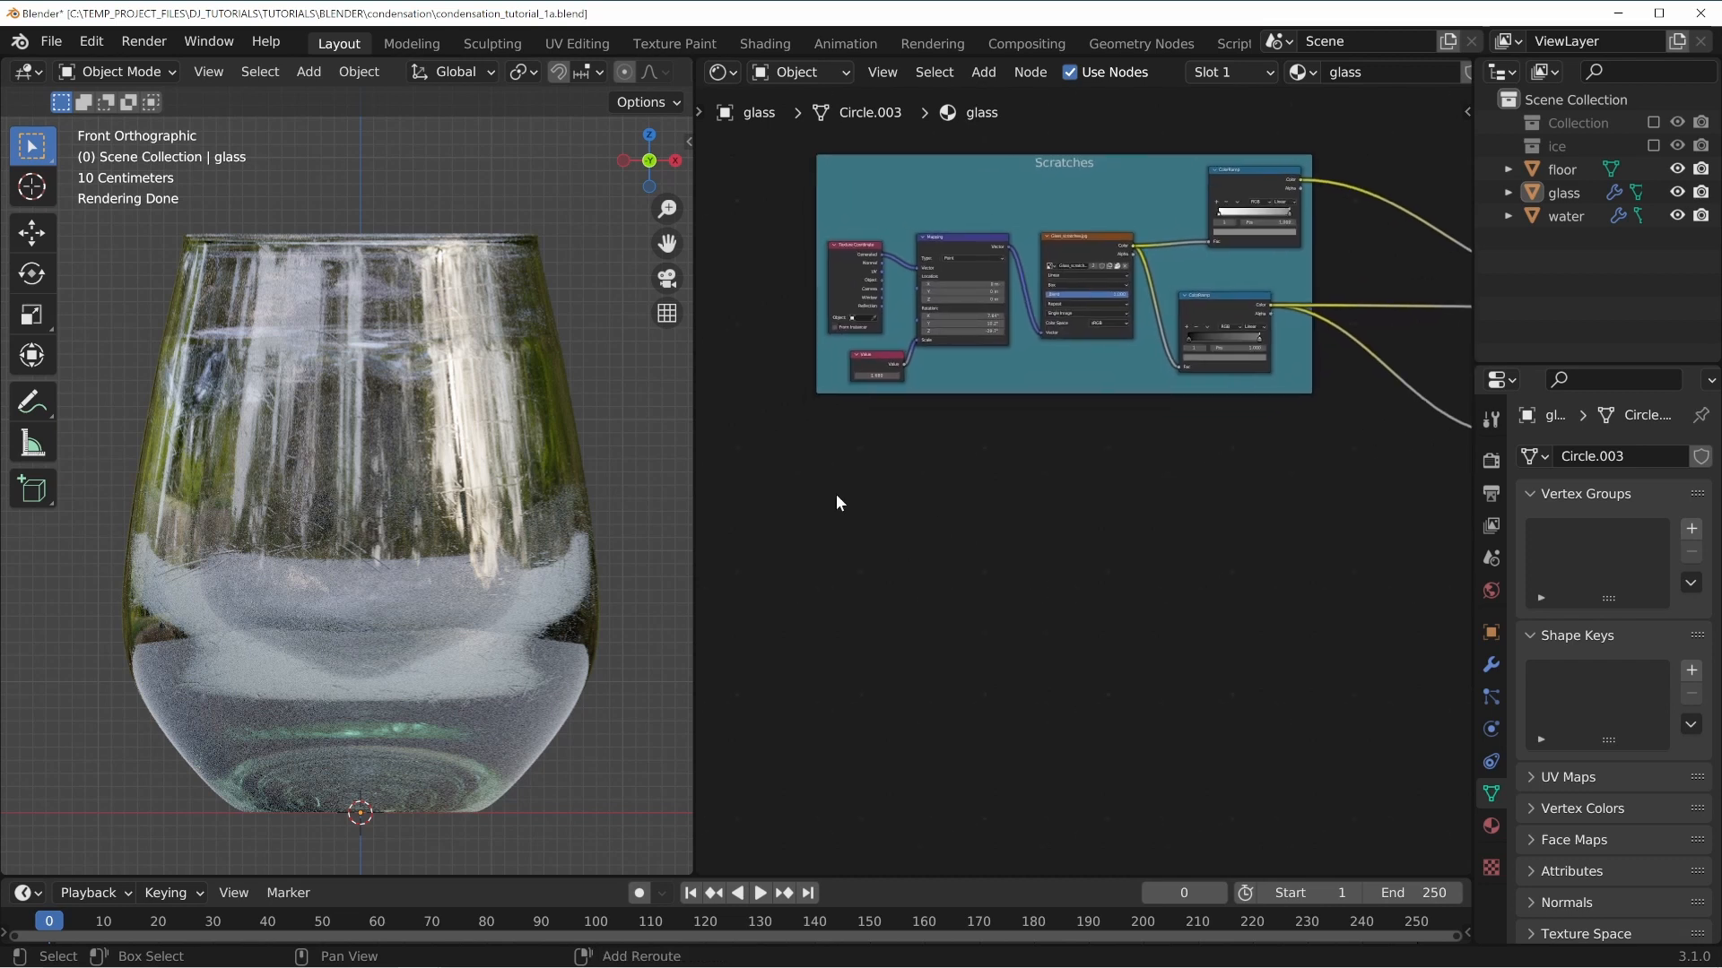
# Search the add-on preferences for node to check that Node Wrangler is enabled.
pyautogui.hotkey('shift', 'a')
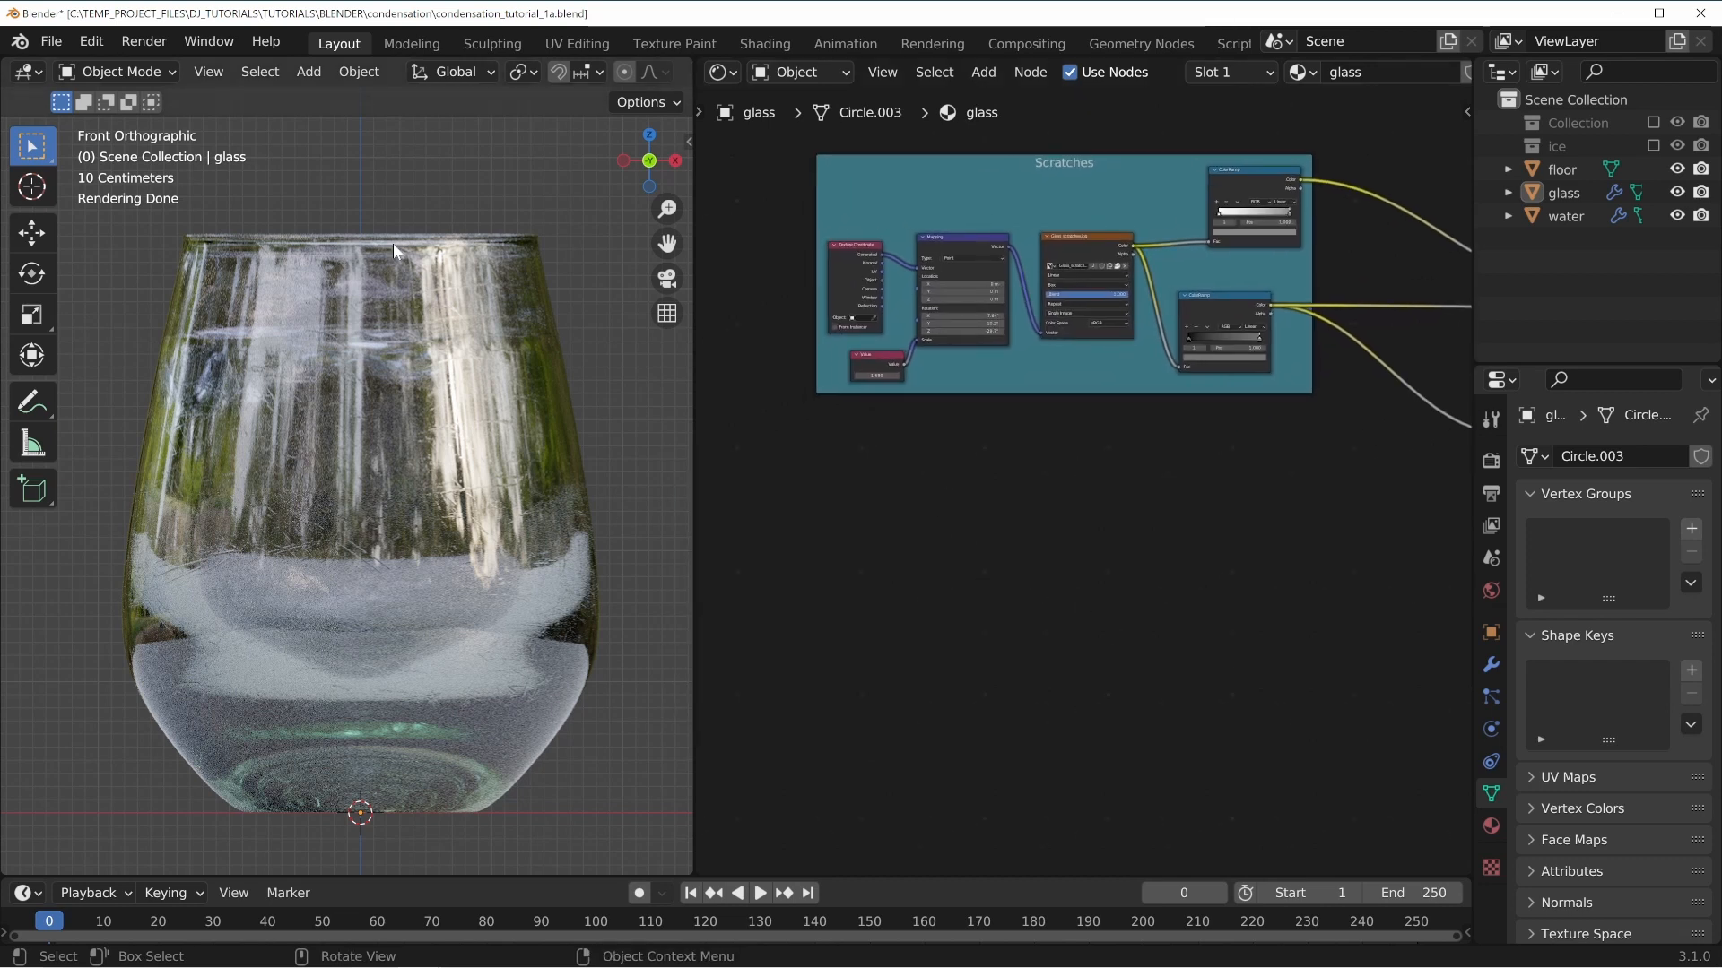
pyautogui.moveTo(988, 487); pyautogui.dragTo(964, 499, button='middle')
pyautogui.click(91, 42)
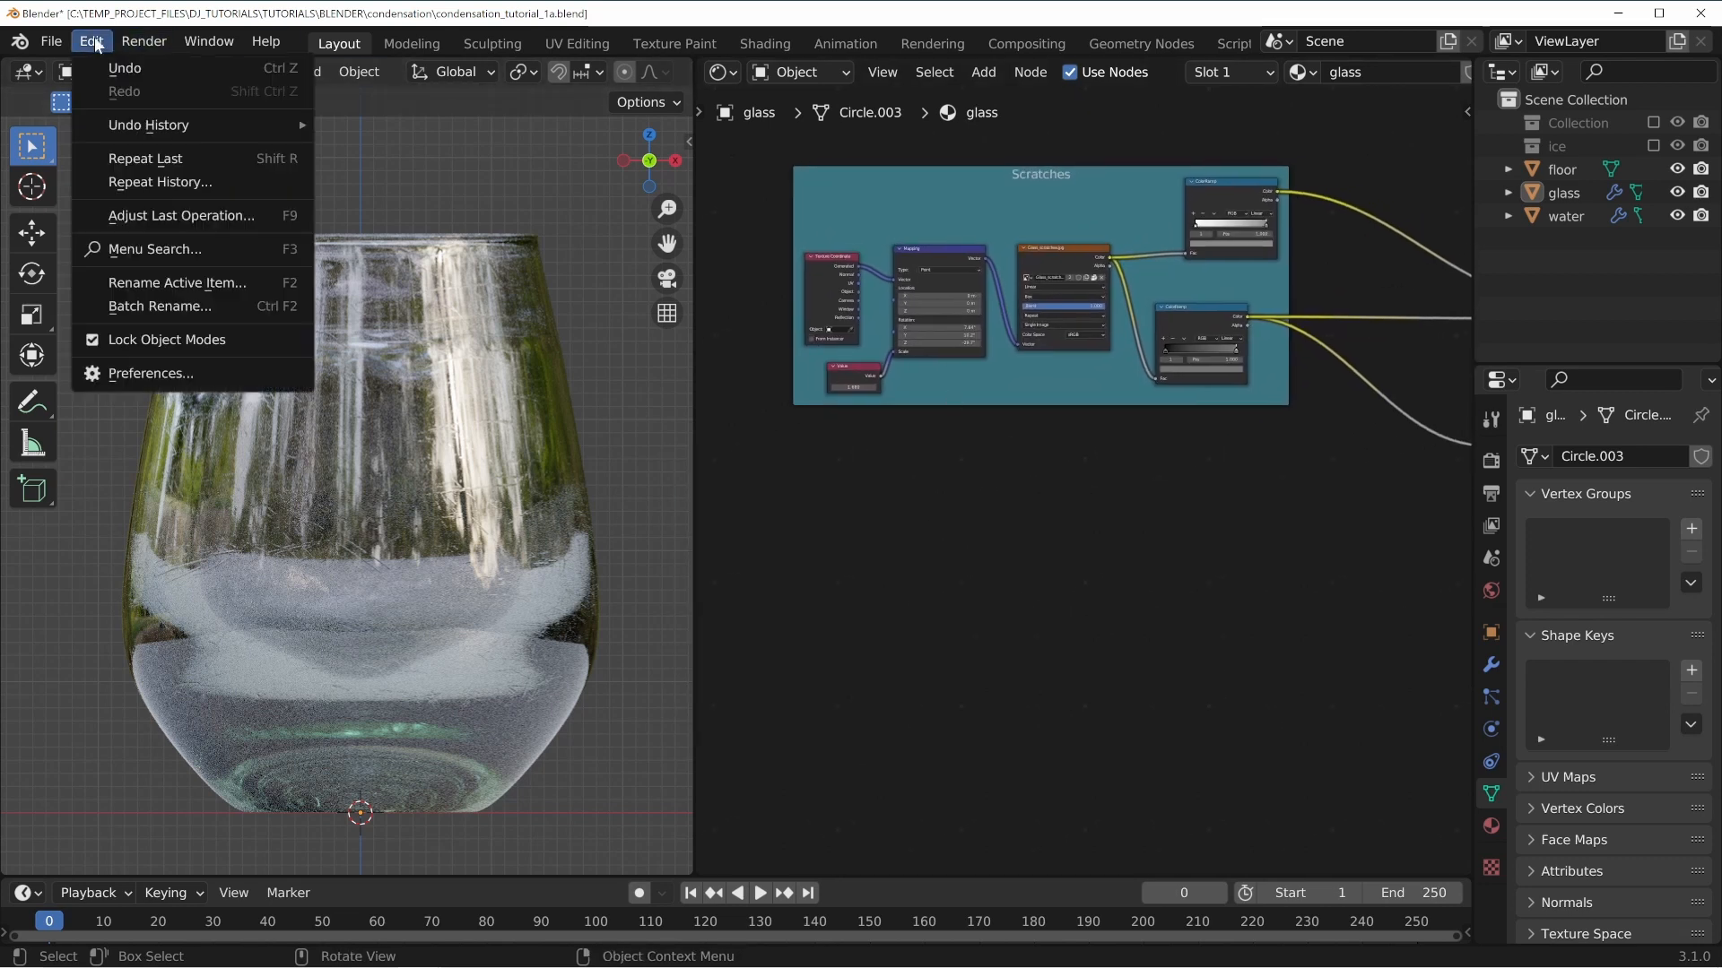
pyautogui.click(148, 375)
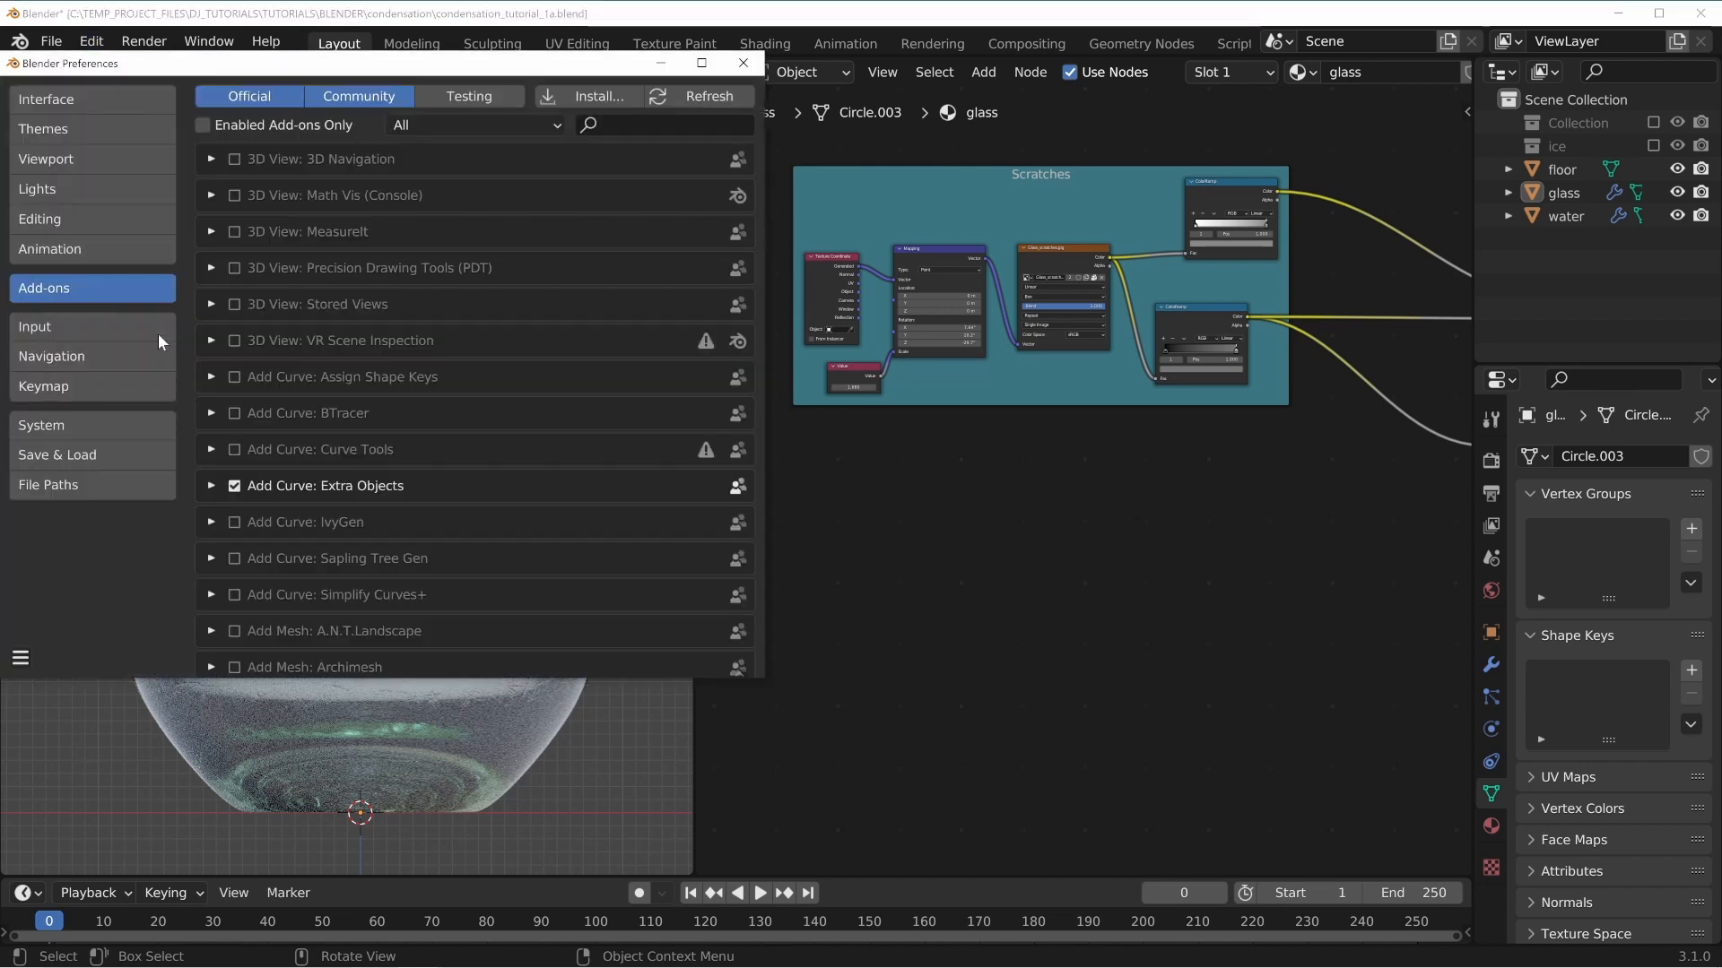
pyautogui.click(628, 125)
pyautogui.write('node')
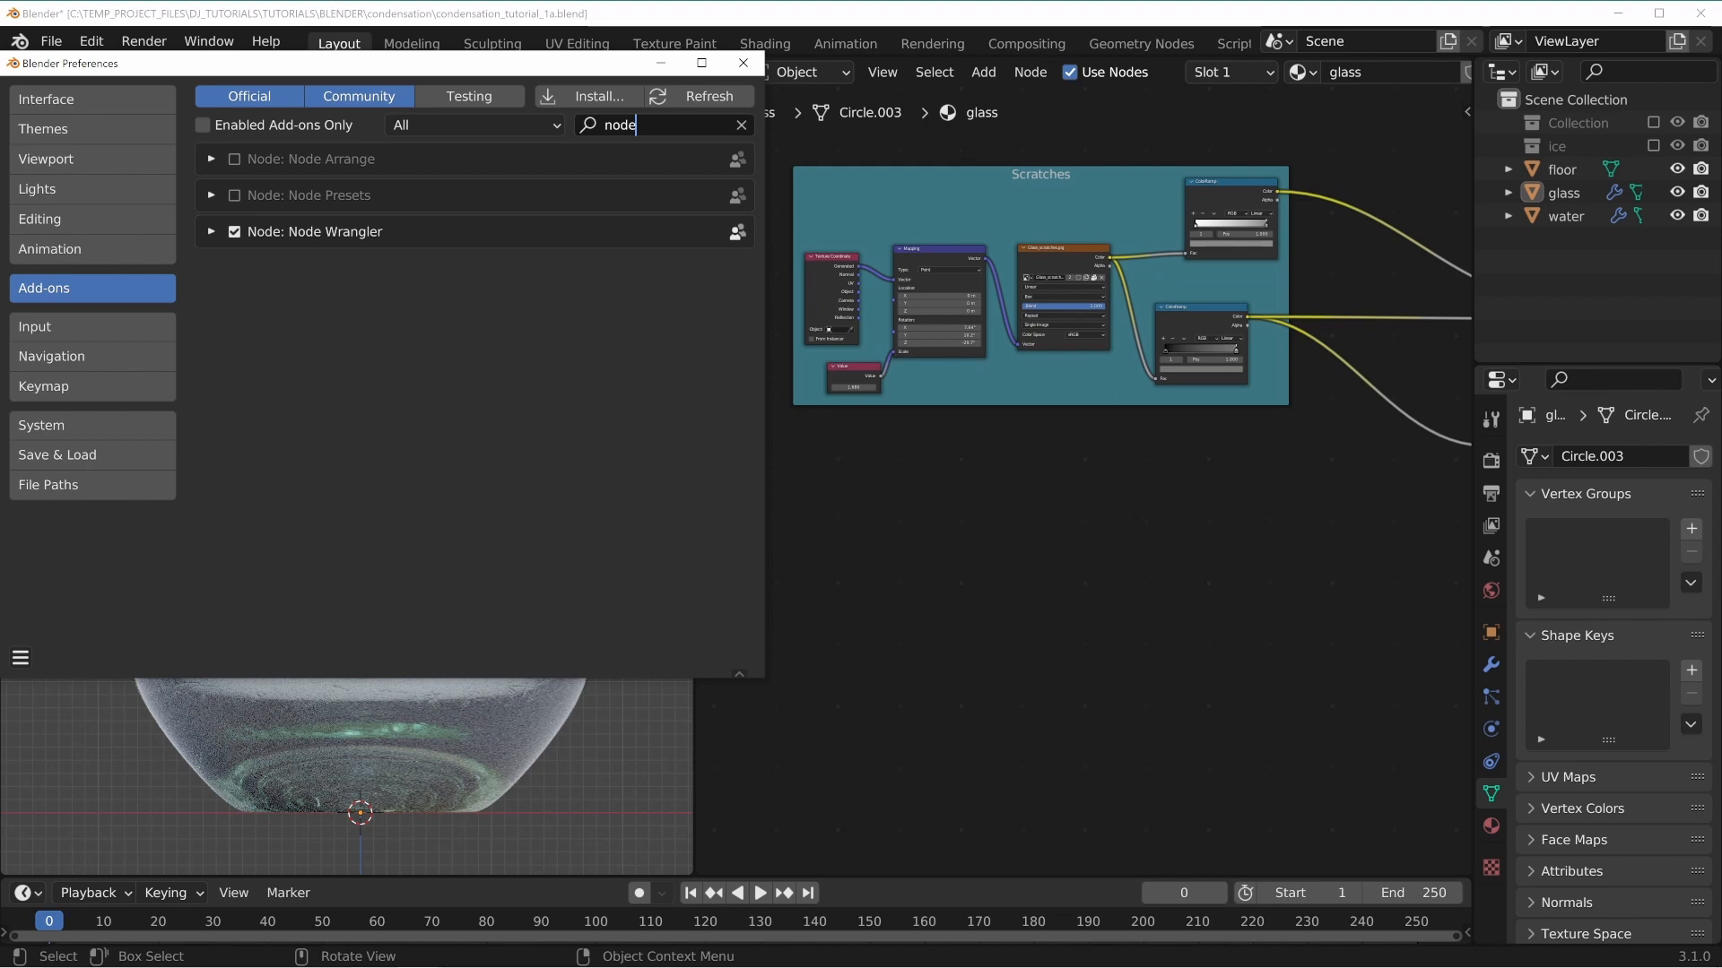
pyautogui.click(743, 63)
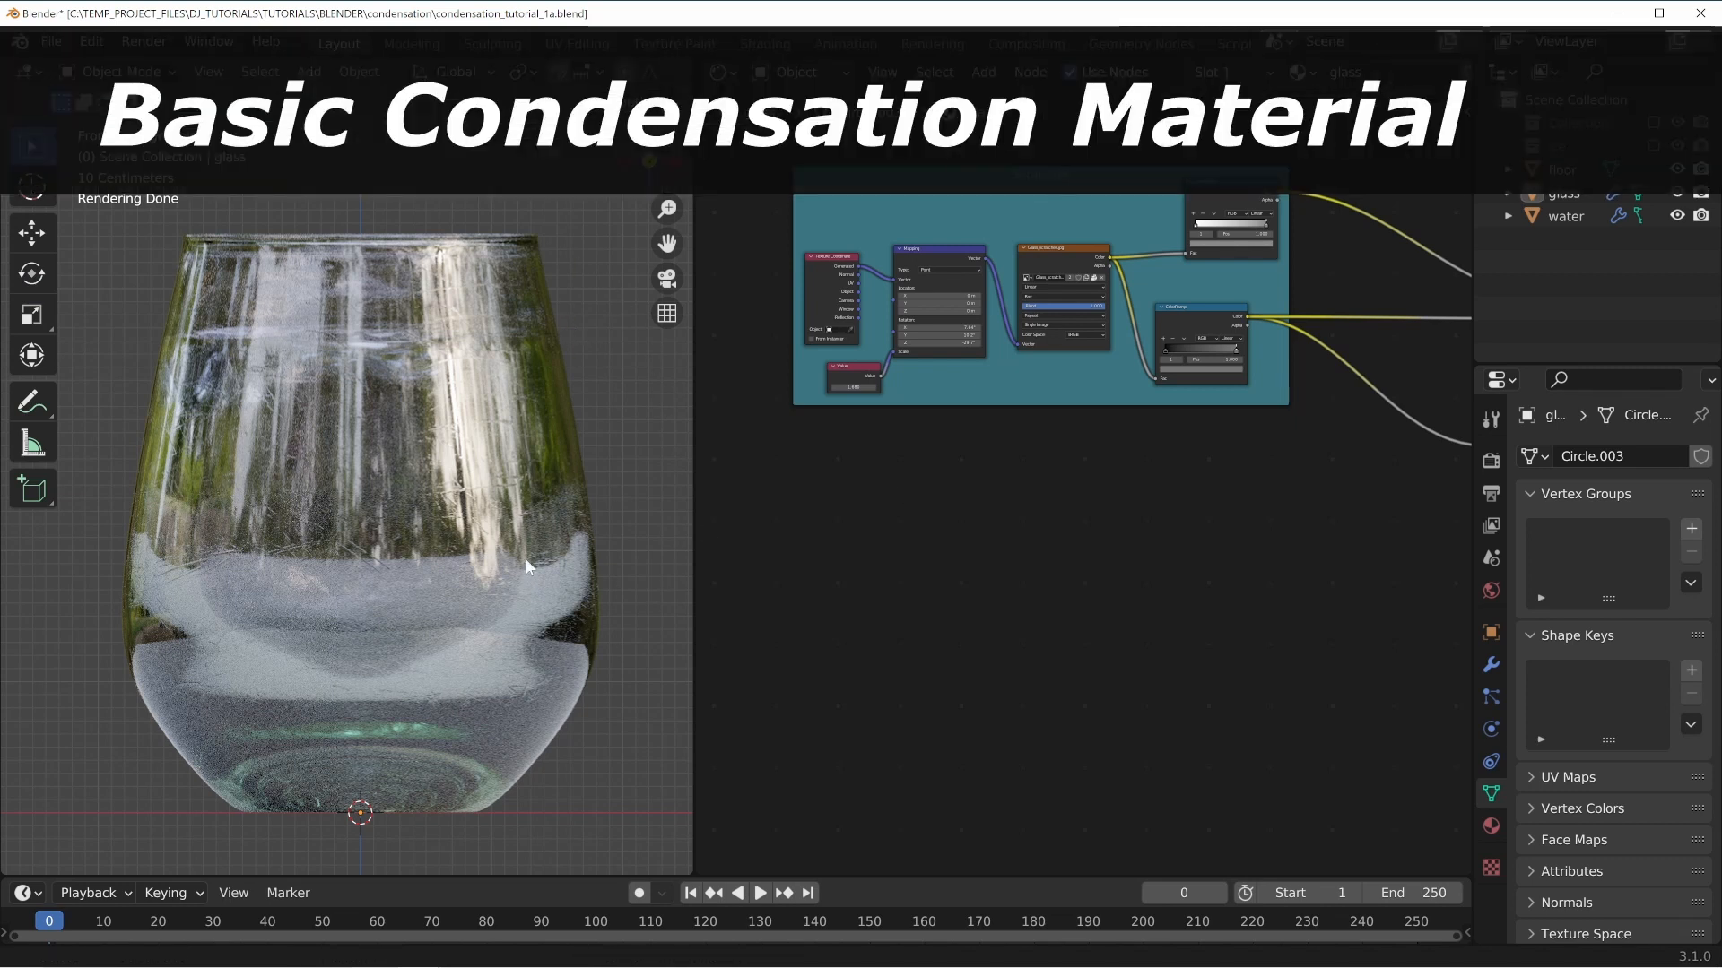
# Add a Gradient Texture node below the Scratches frame in the glass material.
pyautogui.keyDown('shift'); pyautogui.moveTo(526, 560); pyautogui.dragTo(511, 559, button='middle'); pyautogui.keyUp('shift')
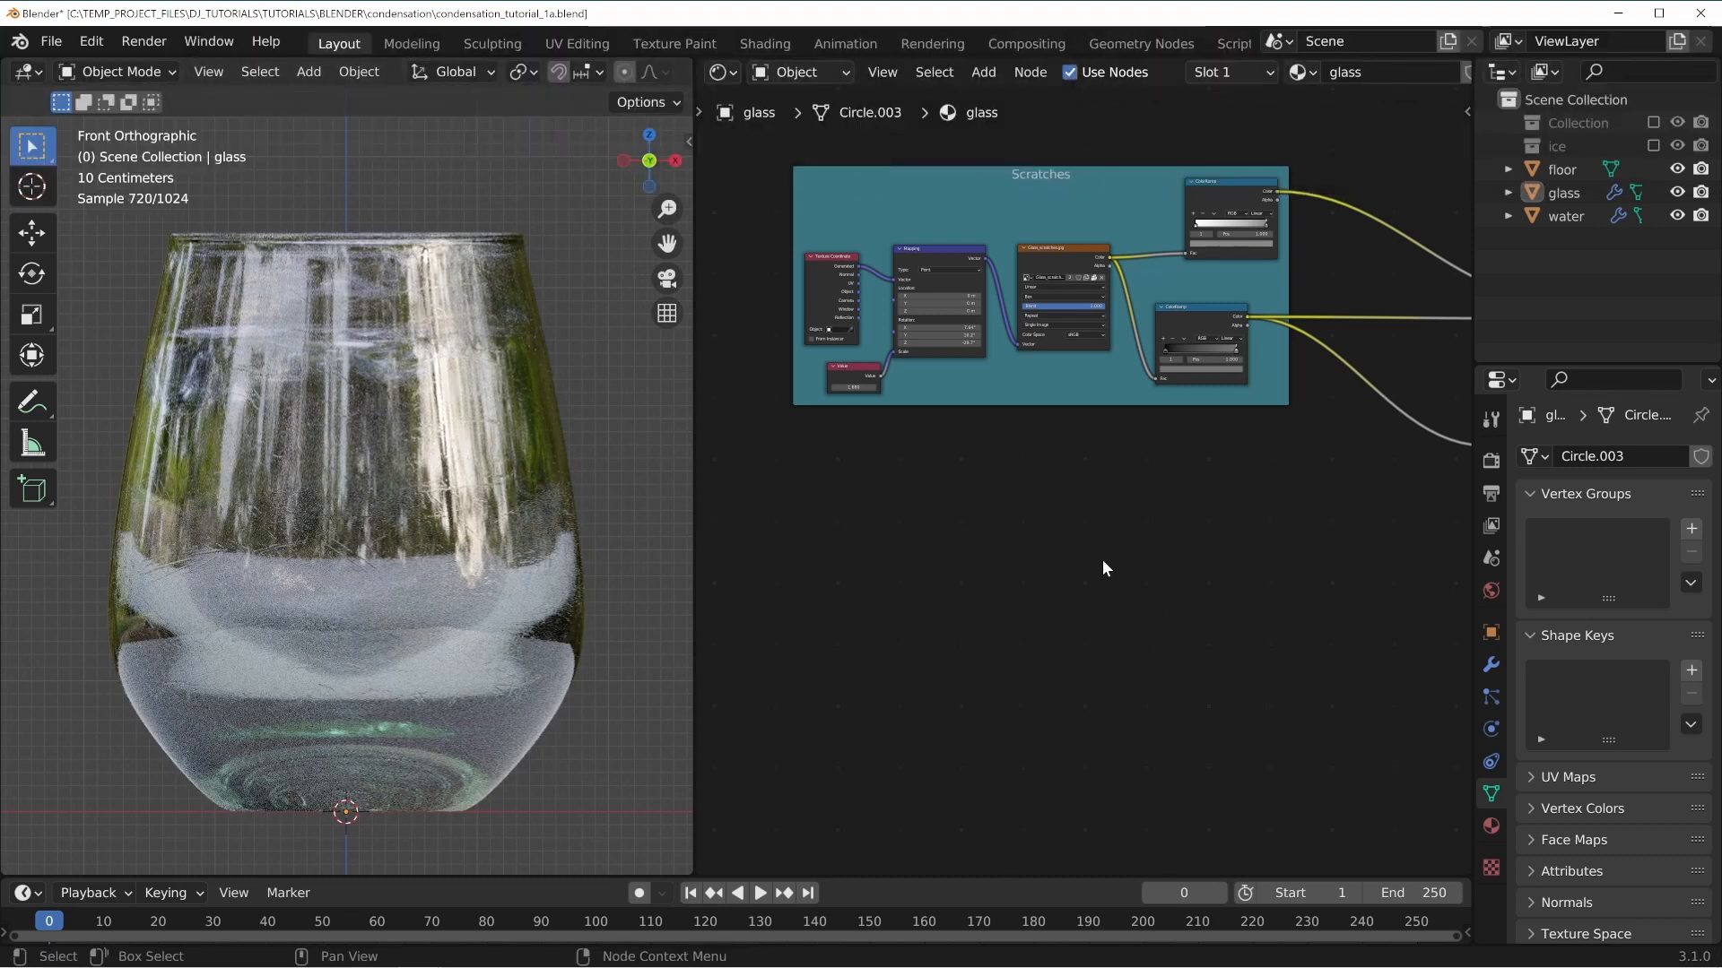
pyautogui.moveTo(1103, 561); pyautogui.dragTo(1001, 563, button='middle')
pyautogui.moveTo(903, 471); pyautogui.dragTo(966, 495, button='middle')
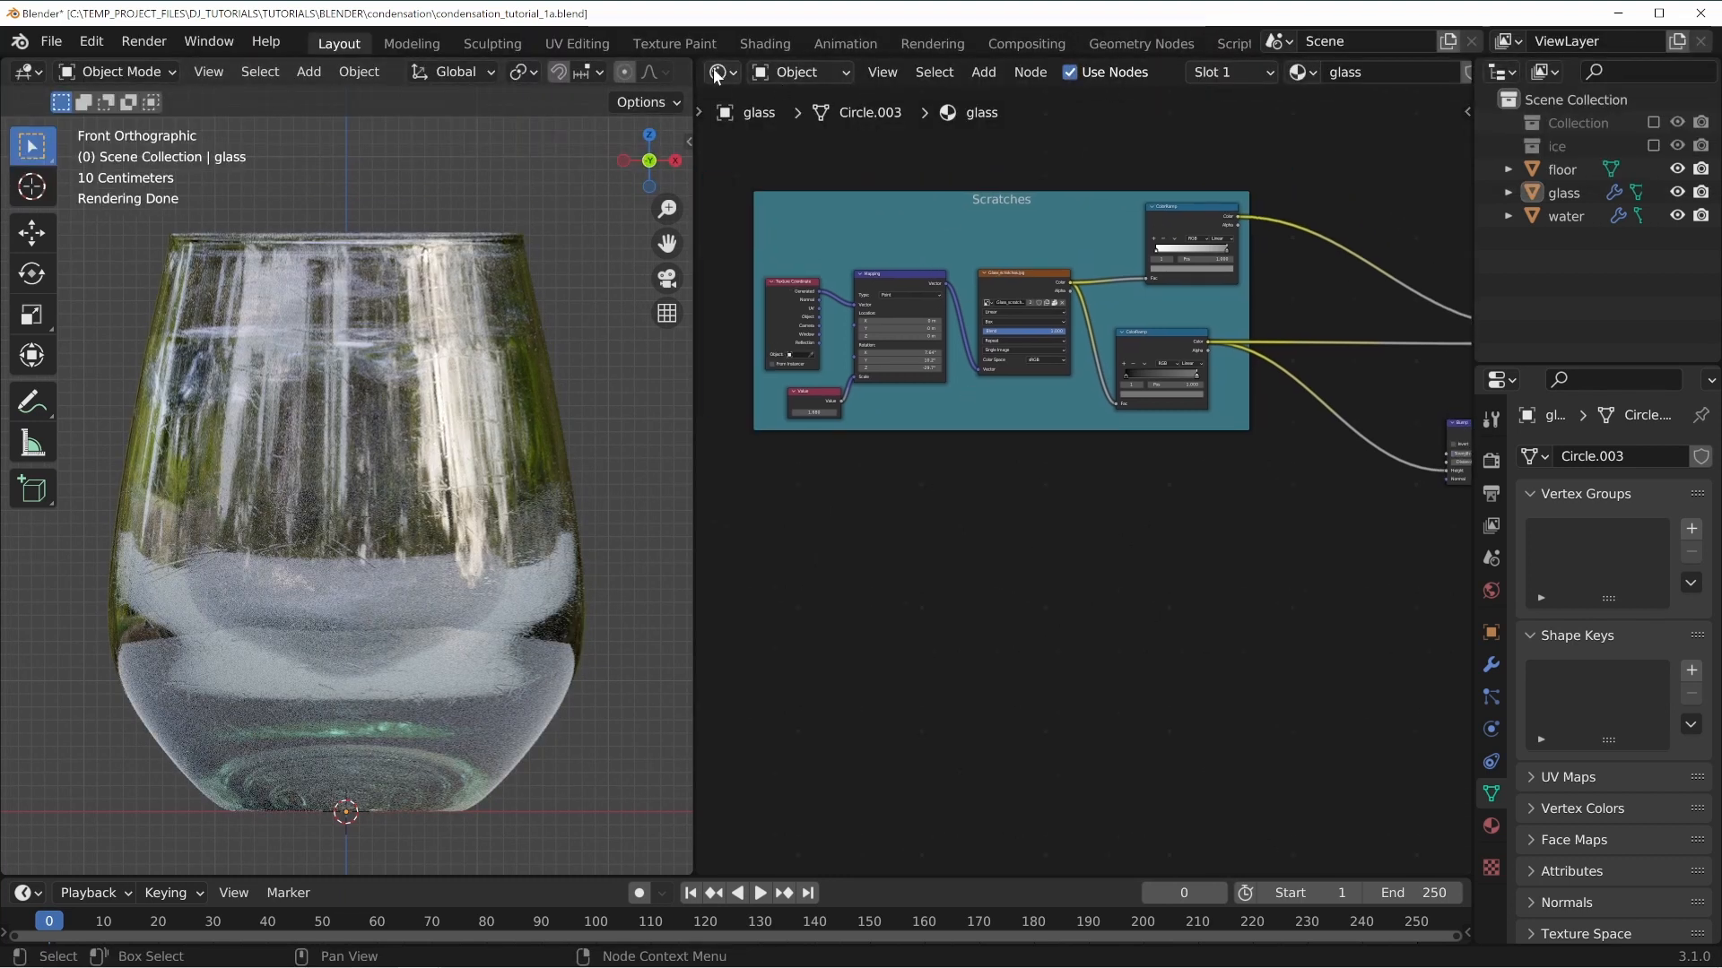
pyautogui.hotkey('shift', 'a')
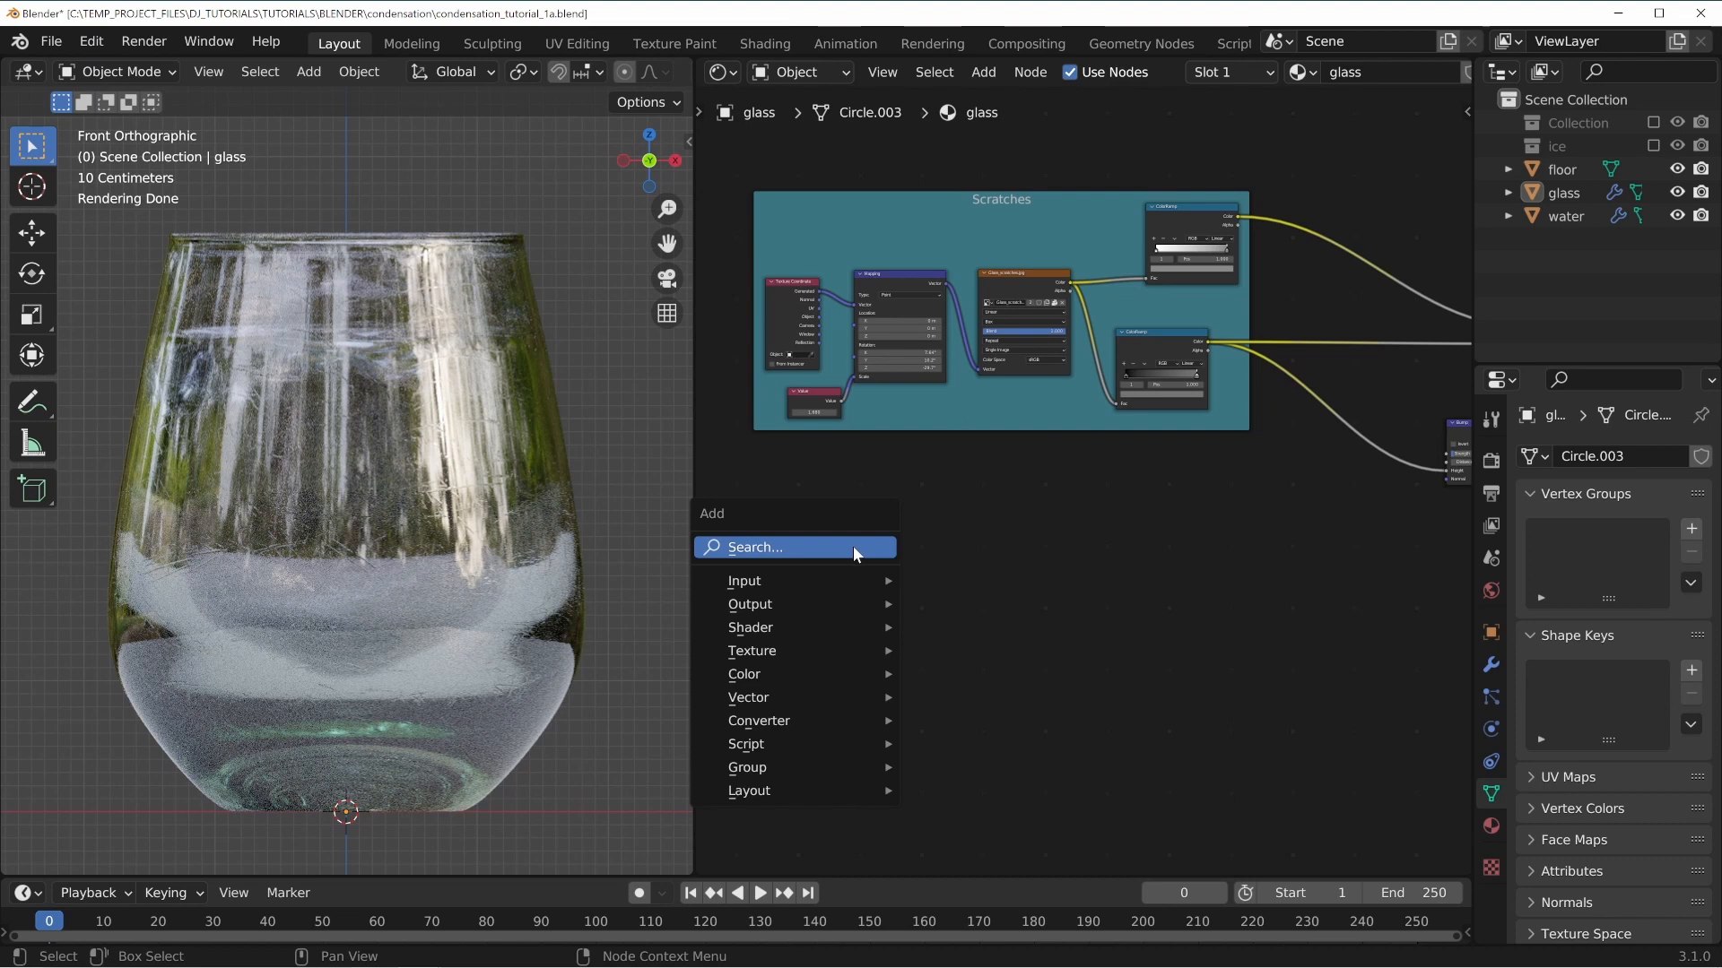
pyautogui.moveTo(790, 651)
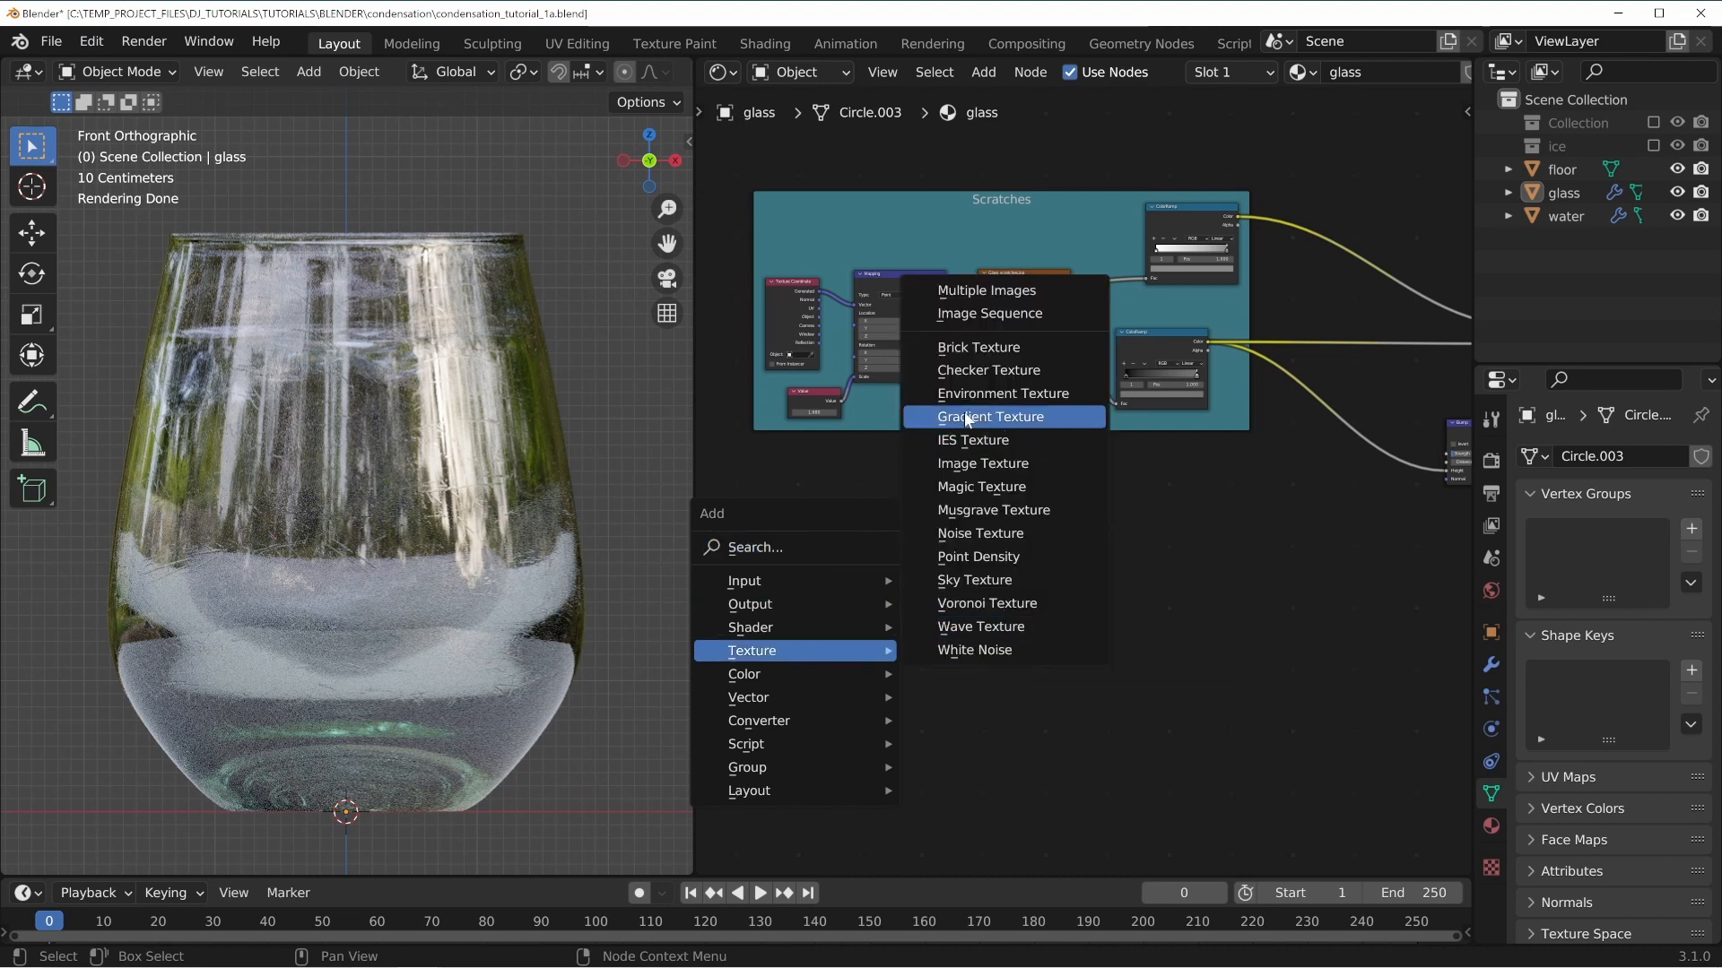
pyautogui.click(990, 416)
pyautogui.click(940, 545)
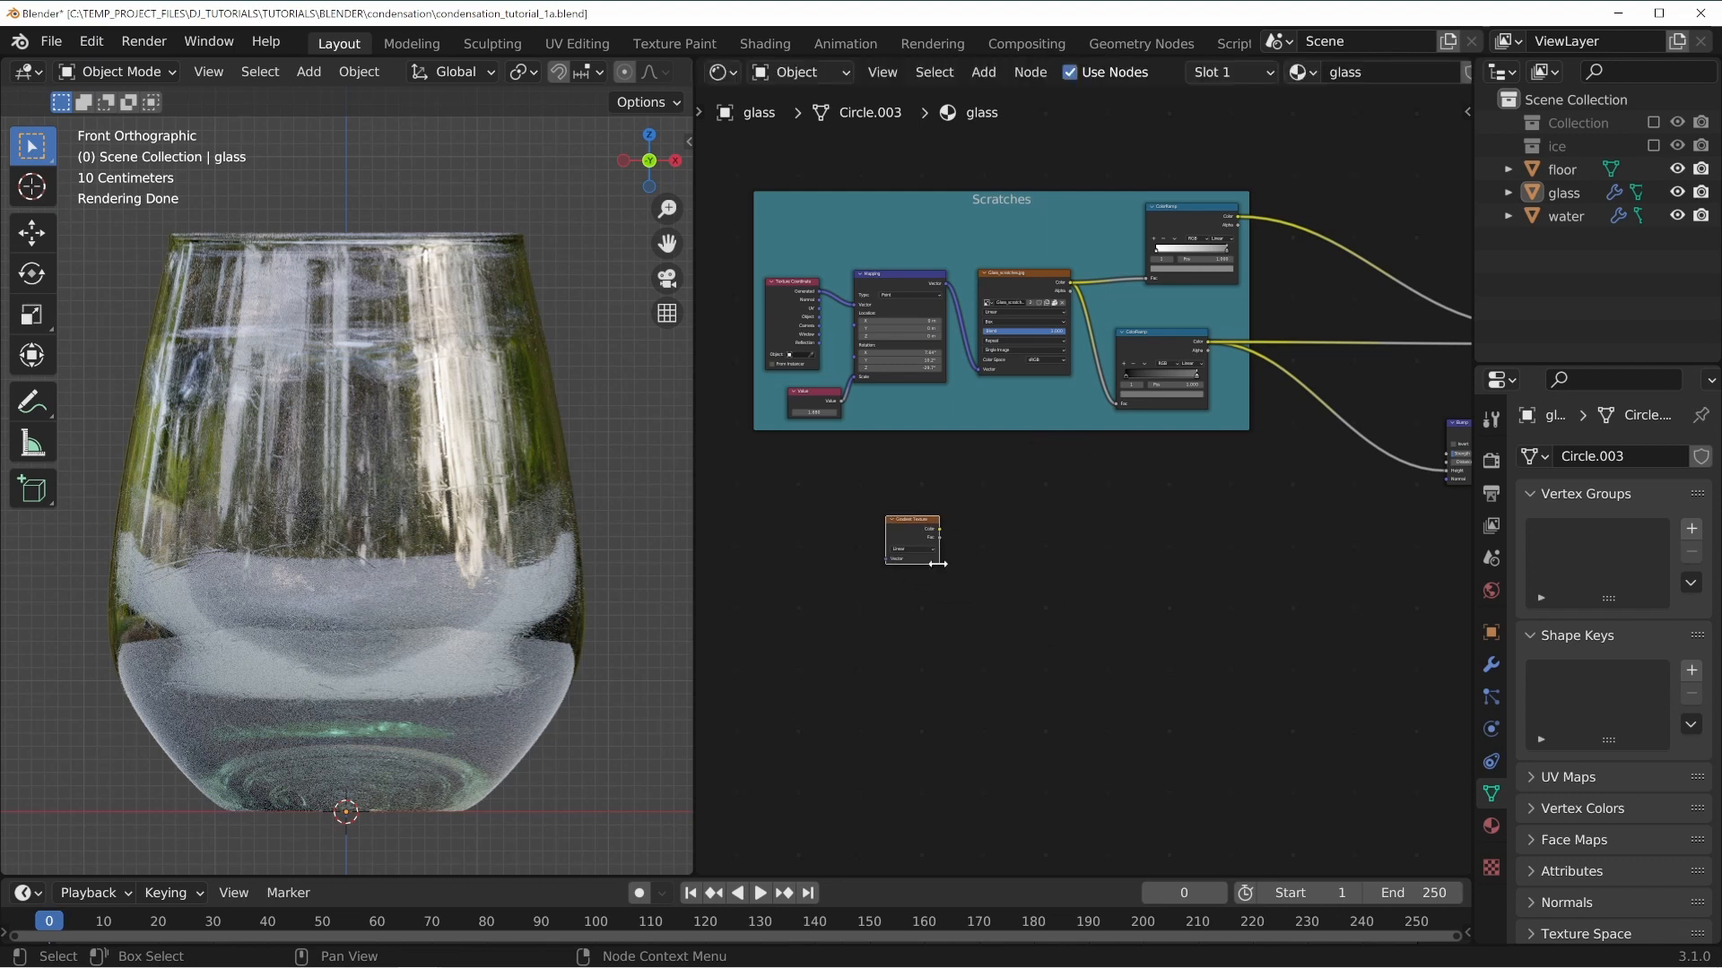
# Add Texture Coordinate and Mapping nodes to the Gradient Texture with Node Wrangler.
pyautogui.keyDown('ctrl'); pyautogui.moveTo(945, 563); pyautogui.dragTo(1122, 544, button='middle'); pyautogui.keyUp('ctrl')
pyautogui.moveTo(972, 462); pyautogui.dragTo(1078, 432)
pyautogui.click(946, 606)
pyautogui.moveTo(1046, 490); pyautogui.dragTo(1019, 553)
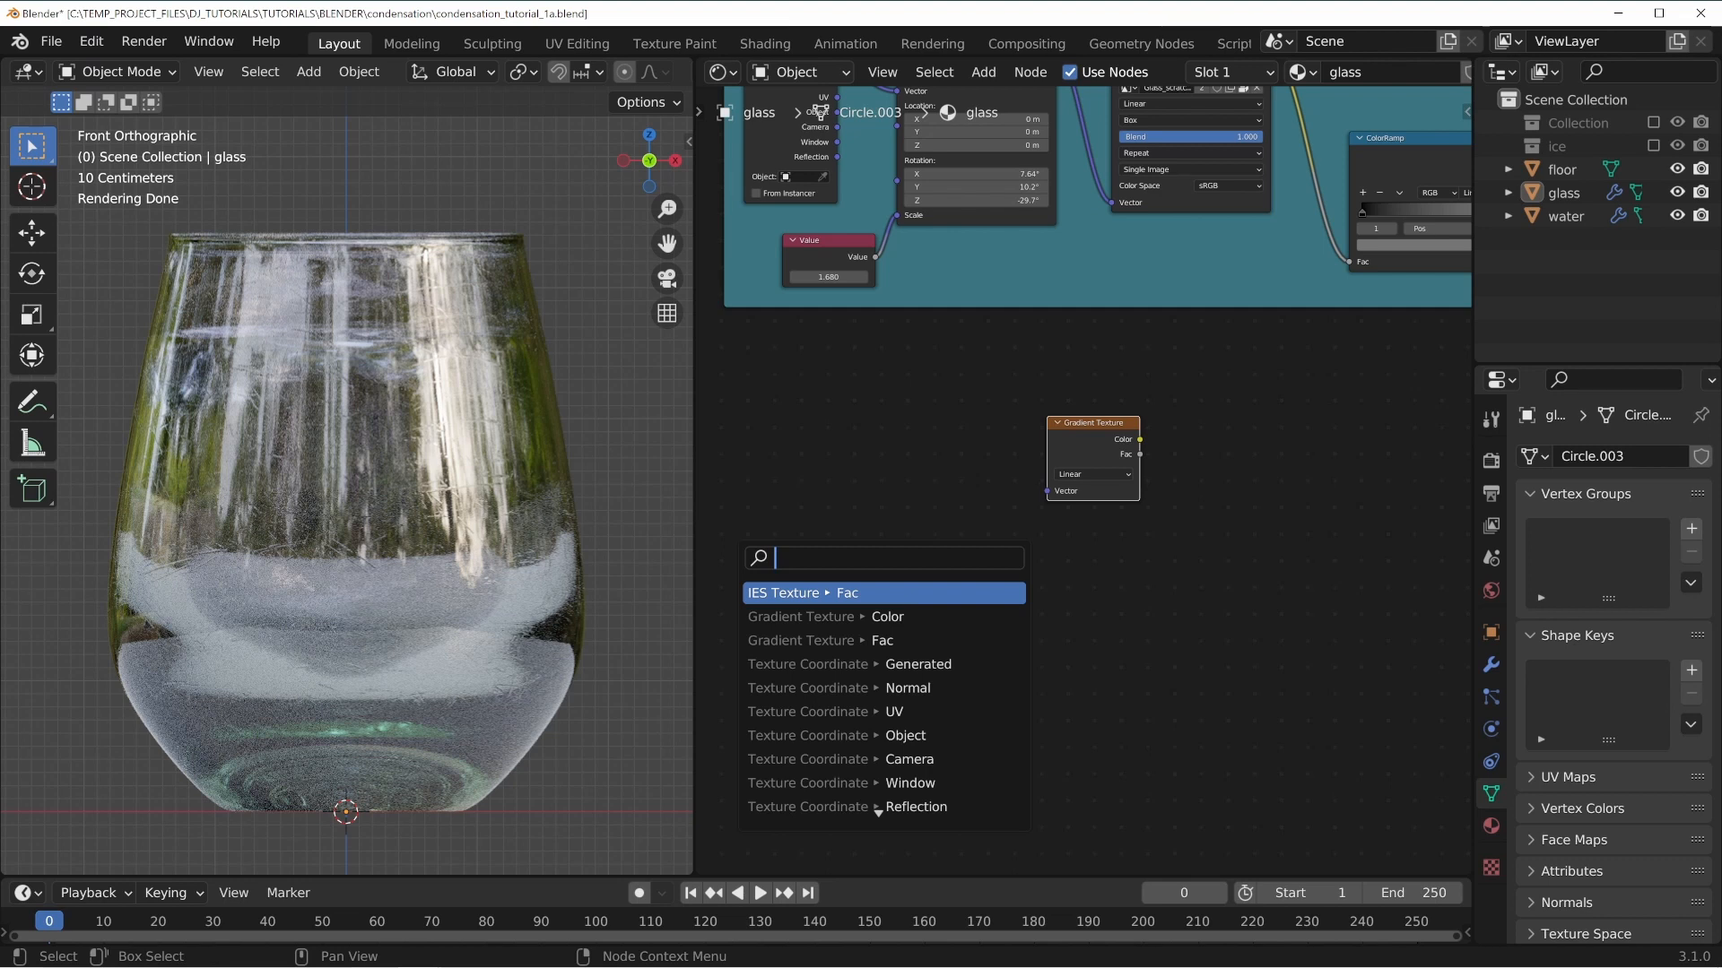
pyautogui.click(920, 431)
pyautogui.moveTo(1085, 444); pyautogui.dragTo(1094, 455)
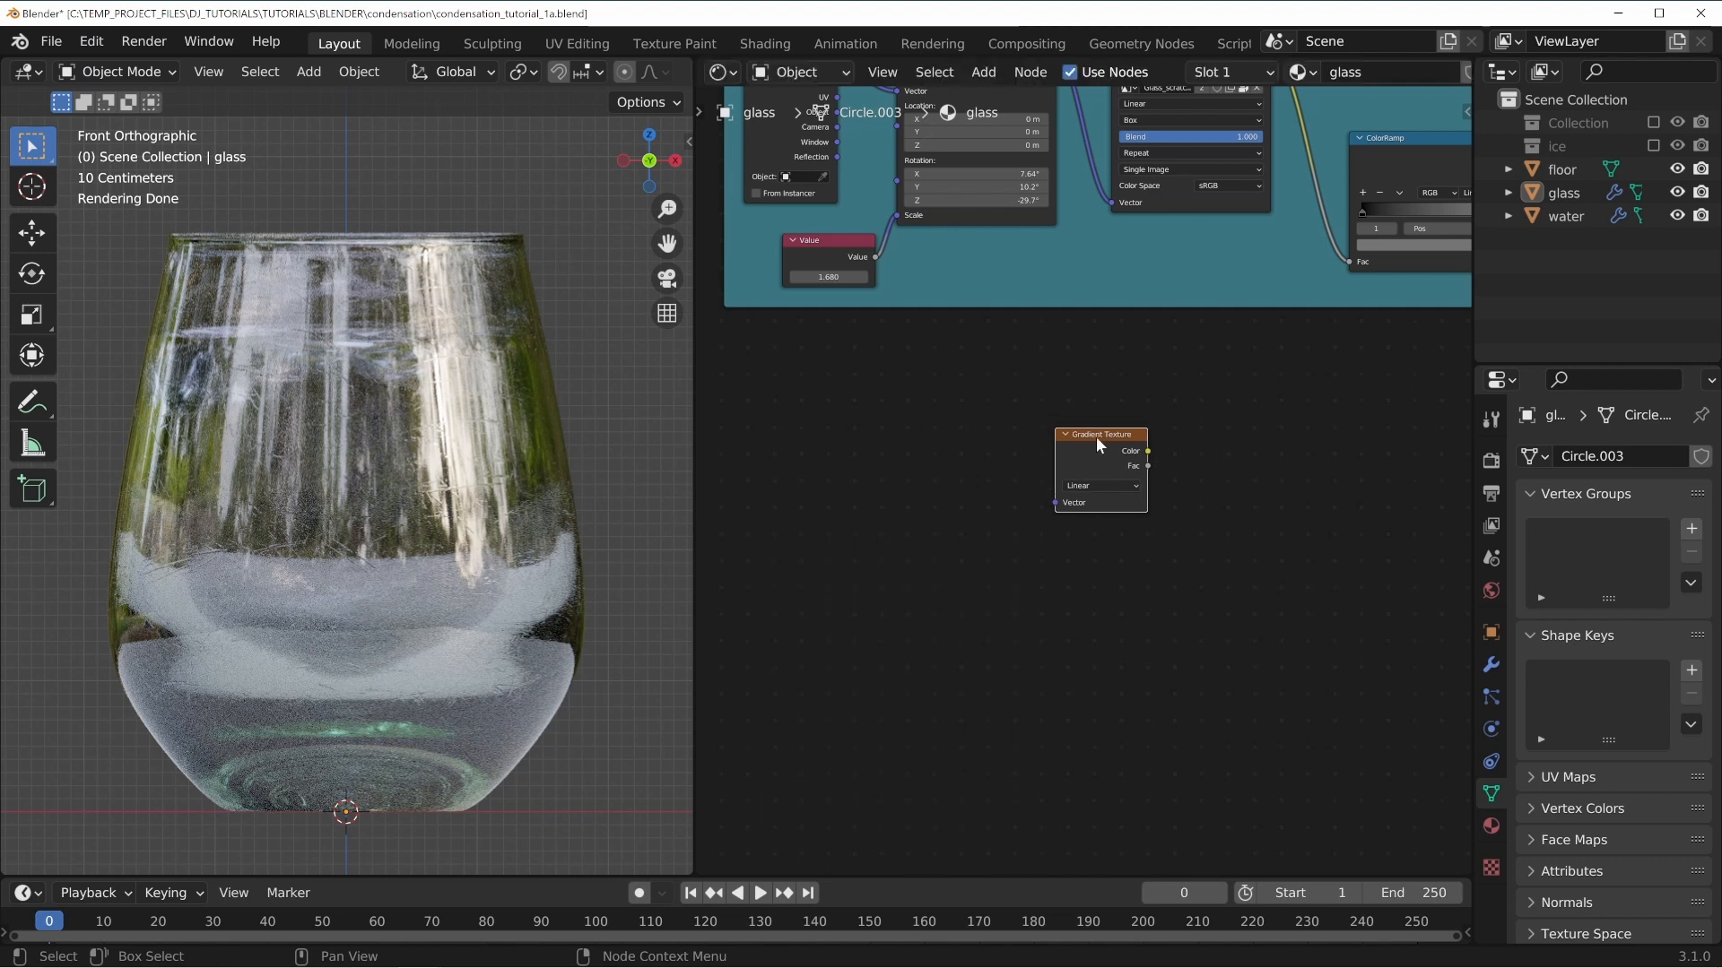
pyautogui.hotkey('ctrl', 't')
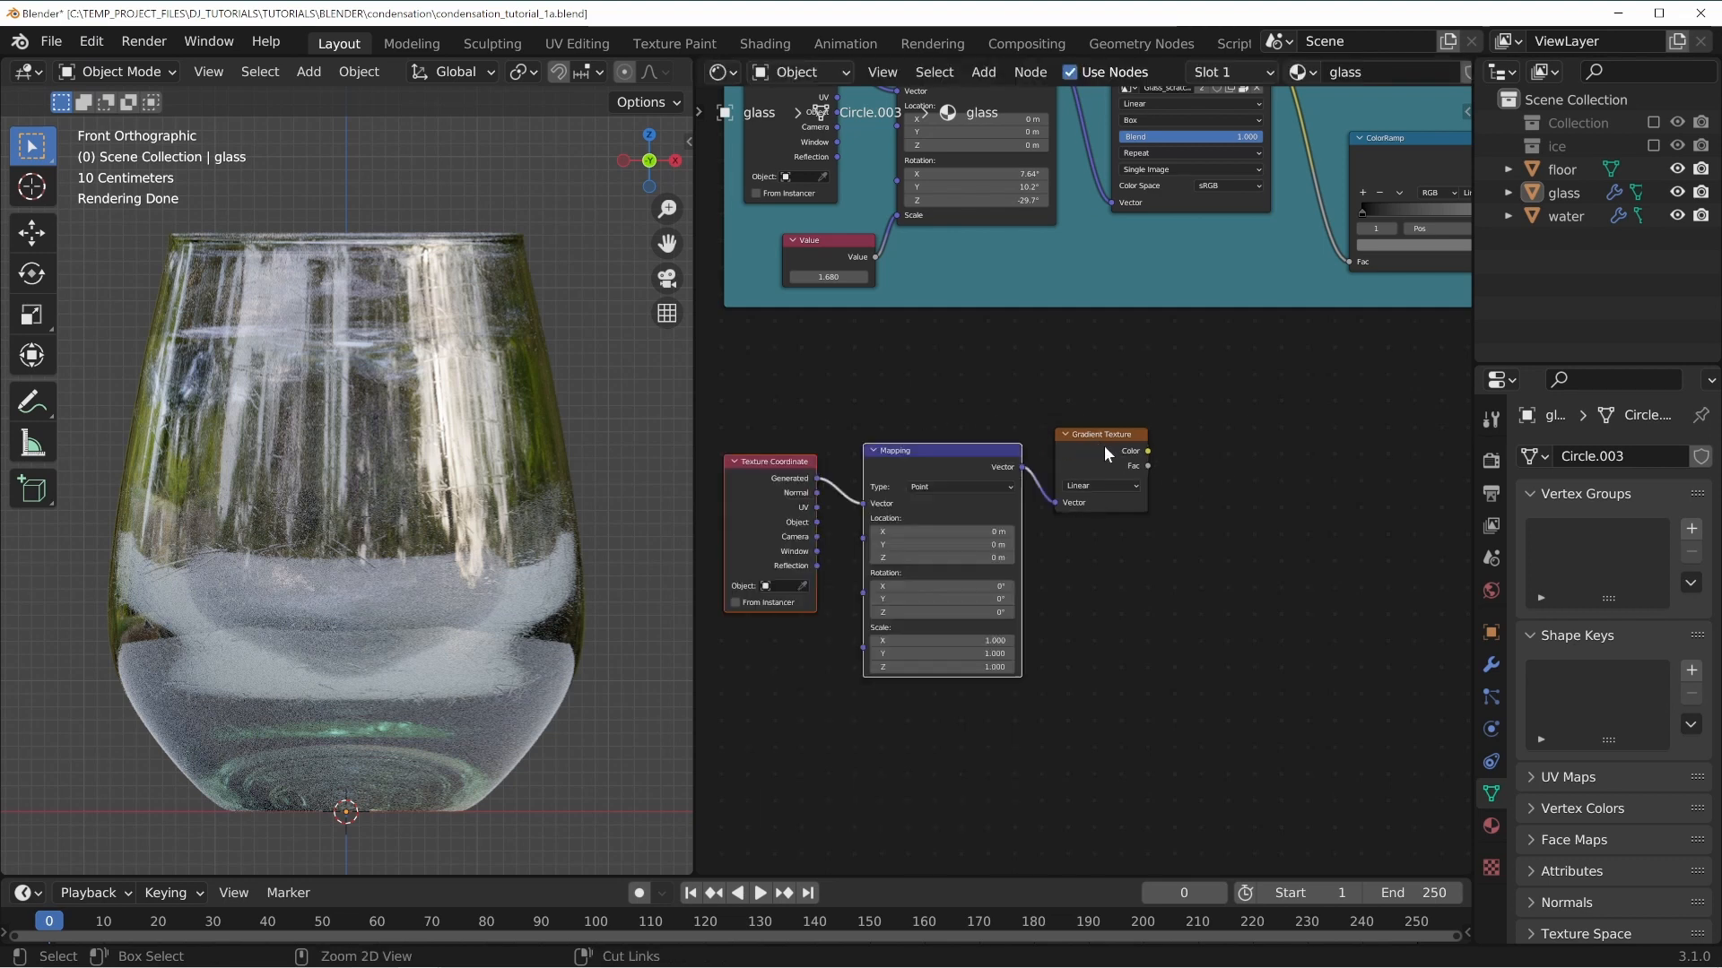
# Arrange the new nodes and connect the Texture Coordinate Object output to the Mapping vector input.
pyautogui.keyDown('ctrl'); pyautogui.hscroll(-1, 939, 459); pyautogui.keyUp('ctrl')
pyautogui.moveTo(940, 459); pyautogui.dragTo(942, 414)
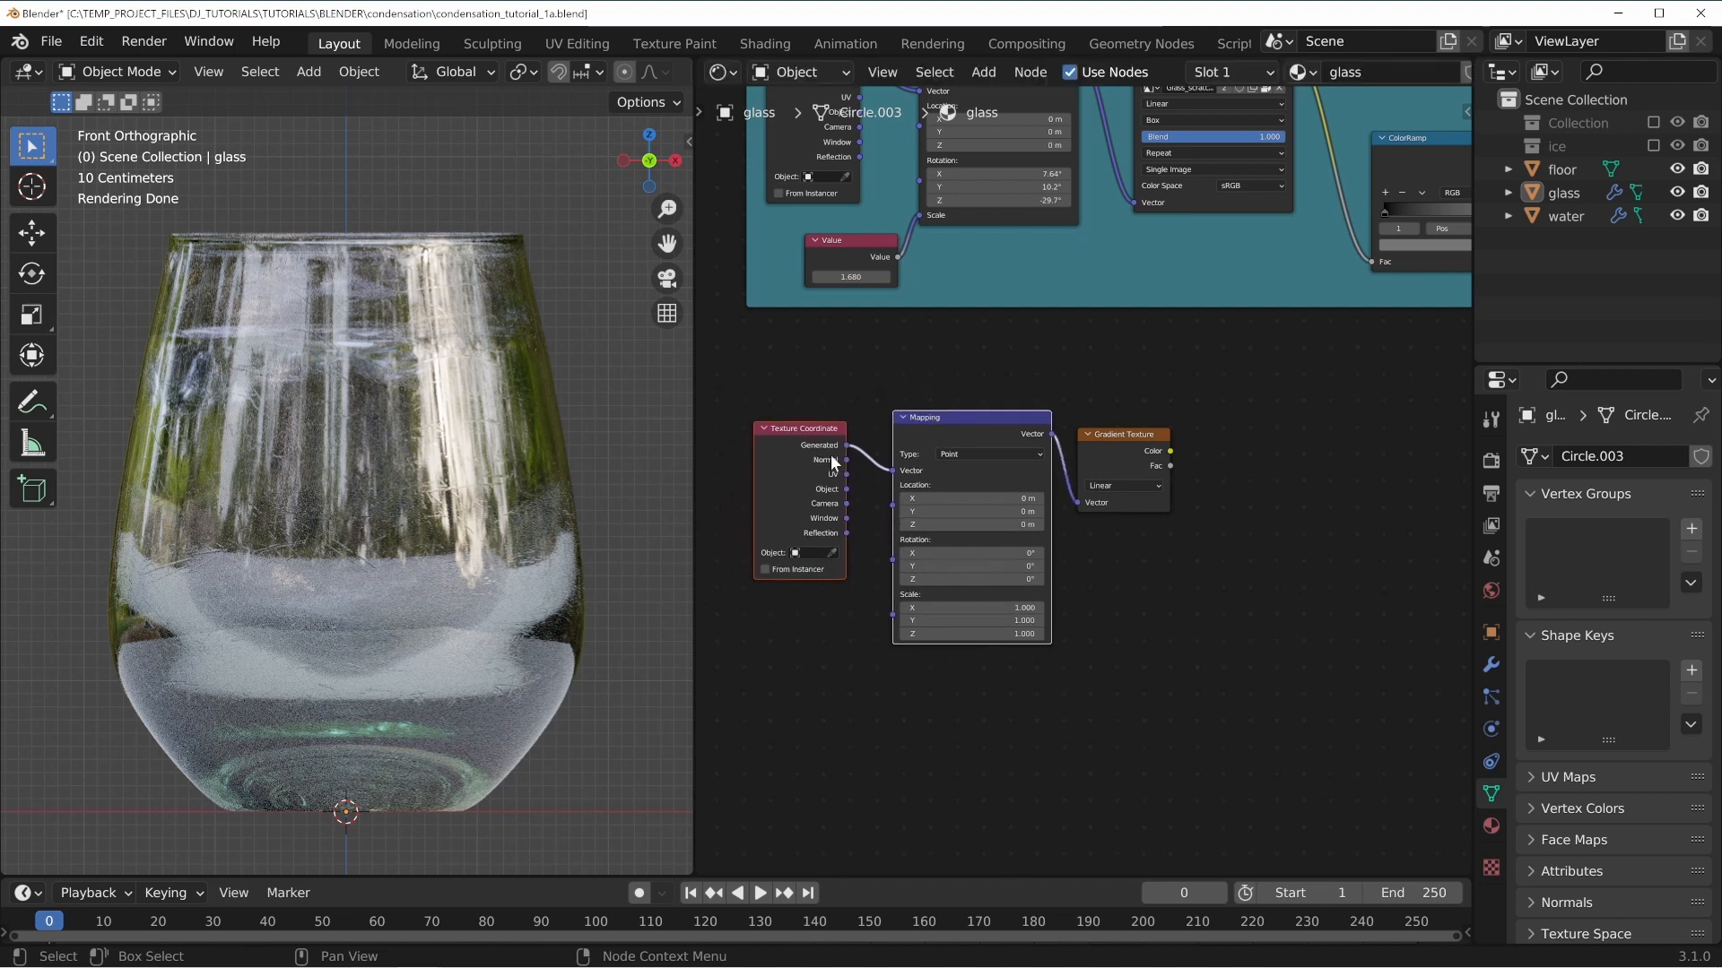
pyautogui.moveTo(775, 440); pyautogui.dragTo(777, 429)
pyautogui.click(1127, 438)
pyautogui.moveTo(1126, 437); pyautogui.dragTo(1187, 442)
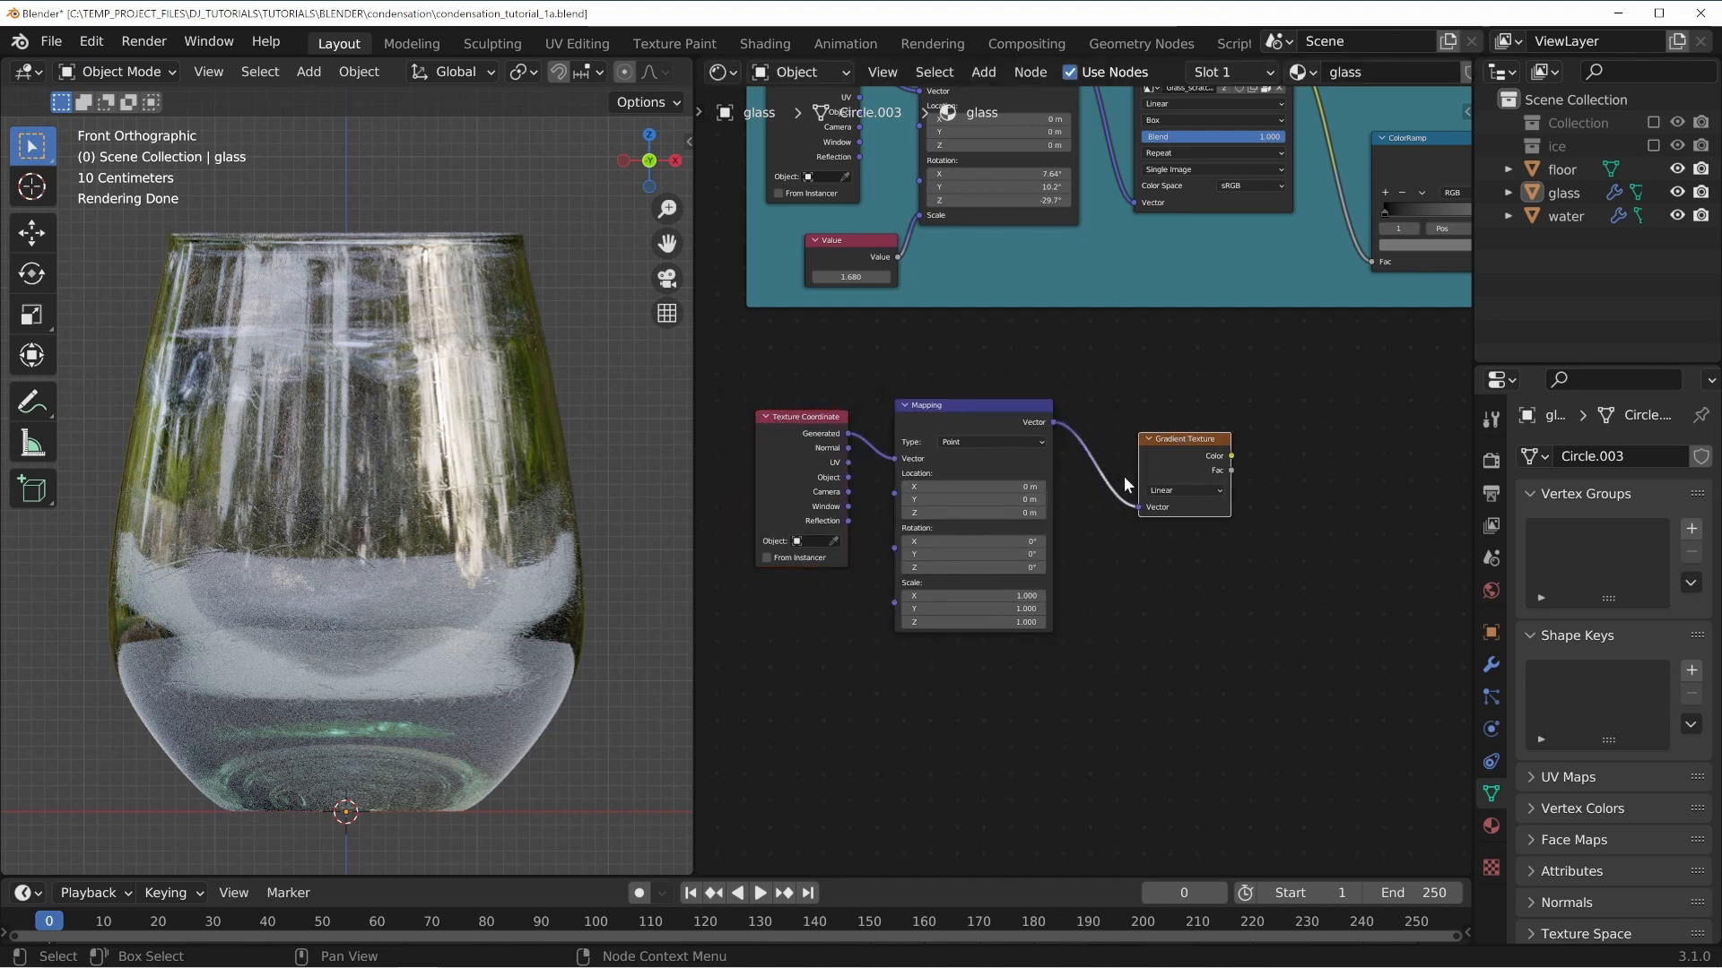
pyautogui.moveTo(958, 409); pyautogui.dragTo(978, 379)
pyautogui.moveTo(807, 425); pyautogui.dragTo(816, 428)
pyautogui.hotkey('shift', 'a')
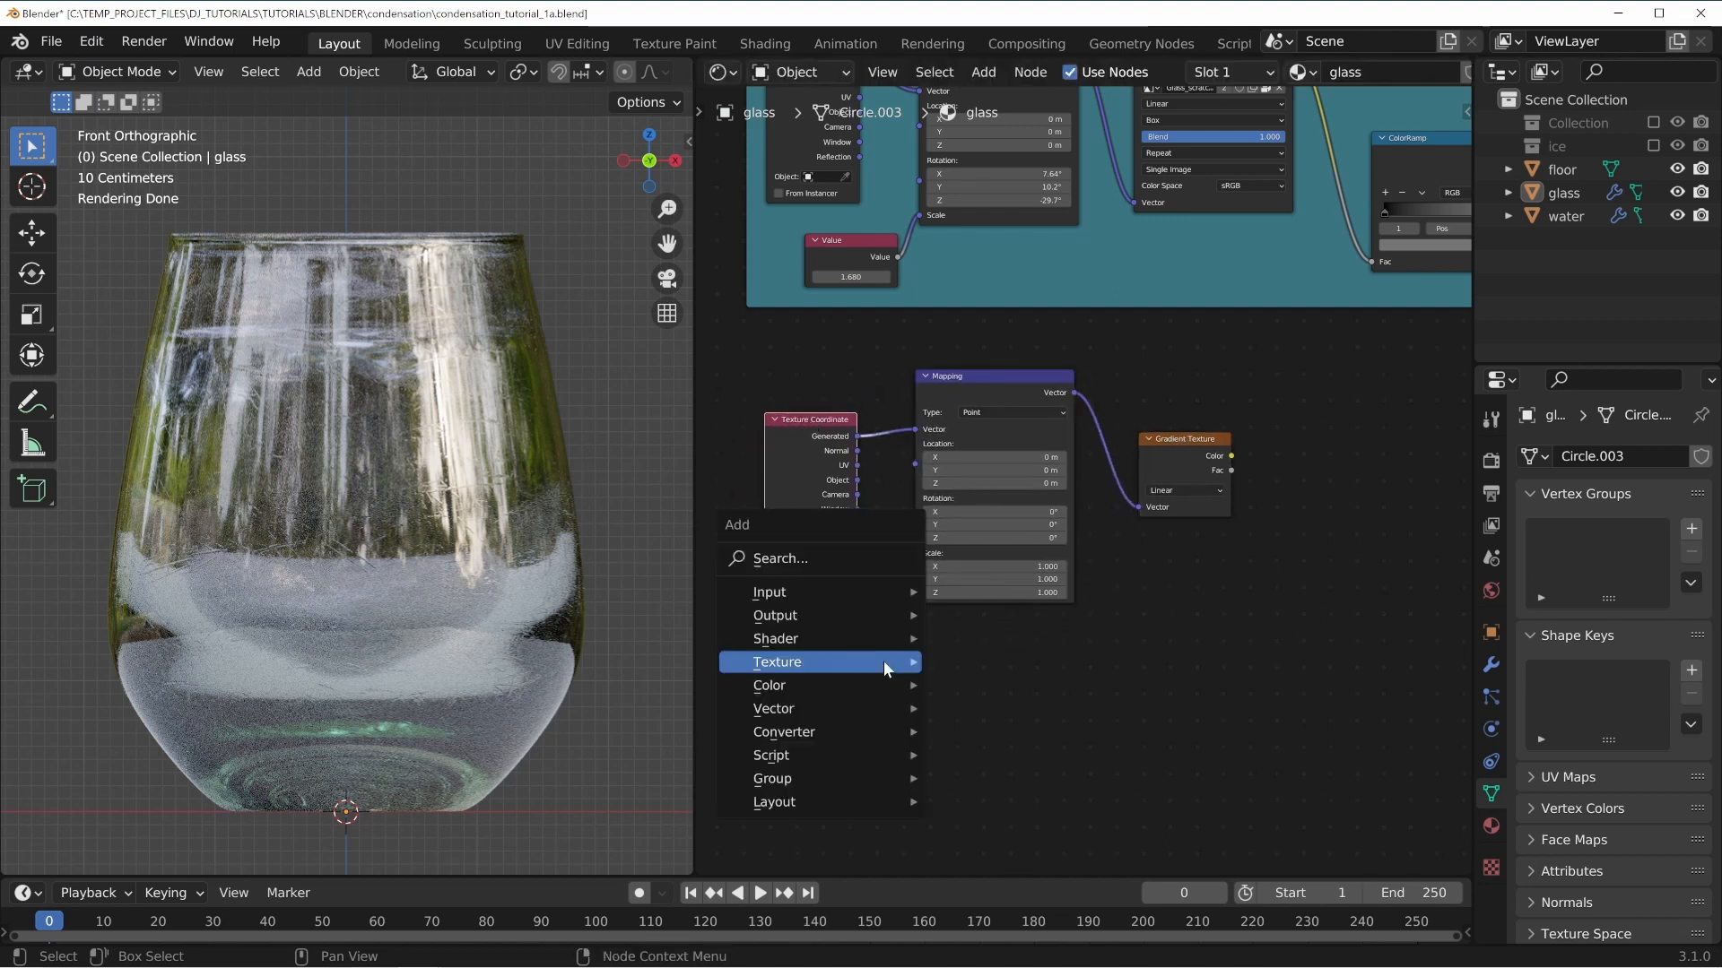
pyautogui.press('Escape')
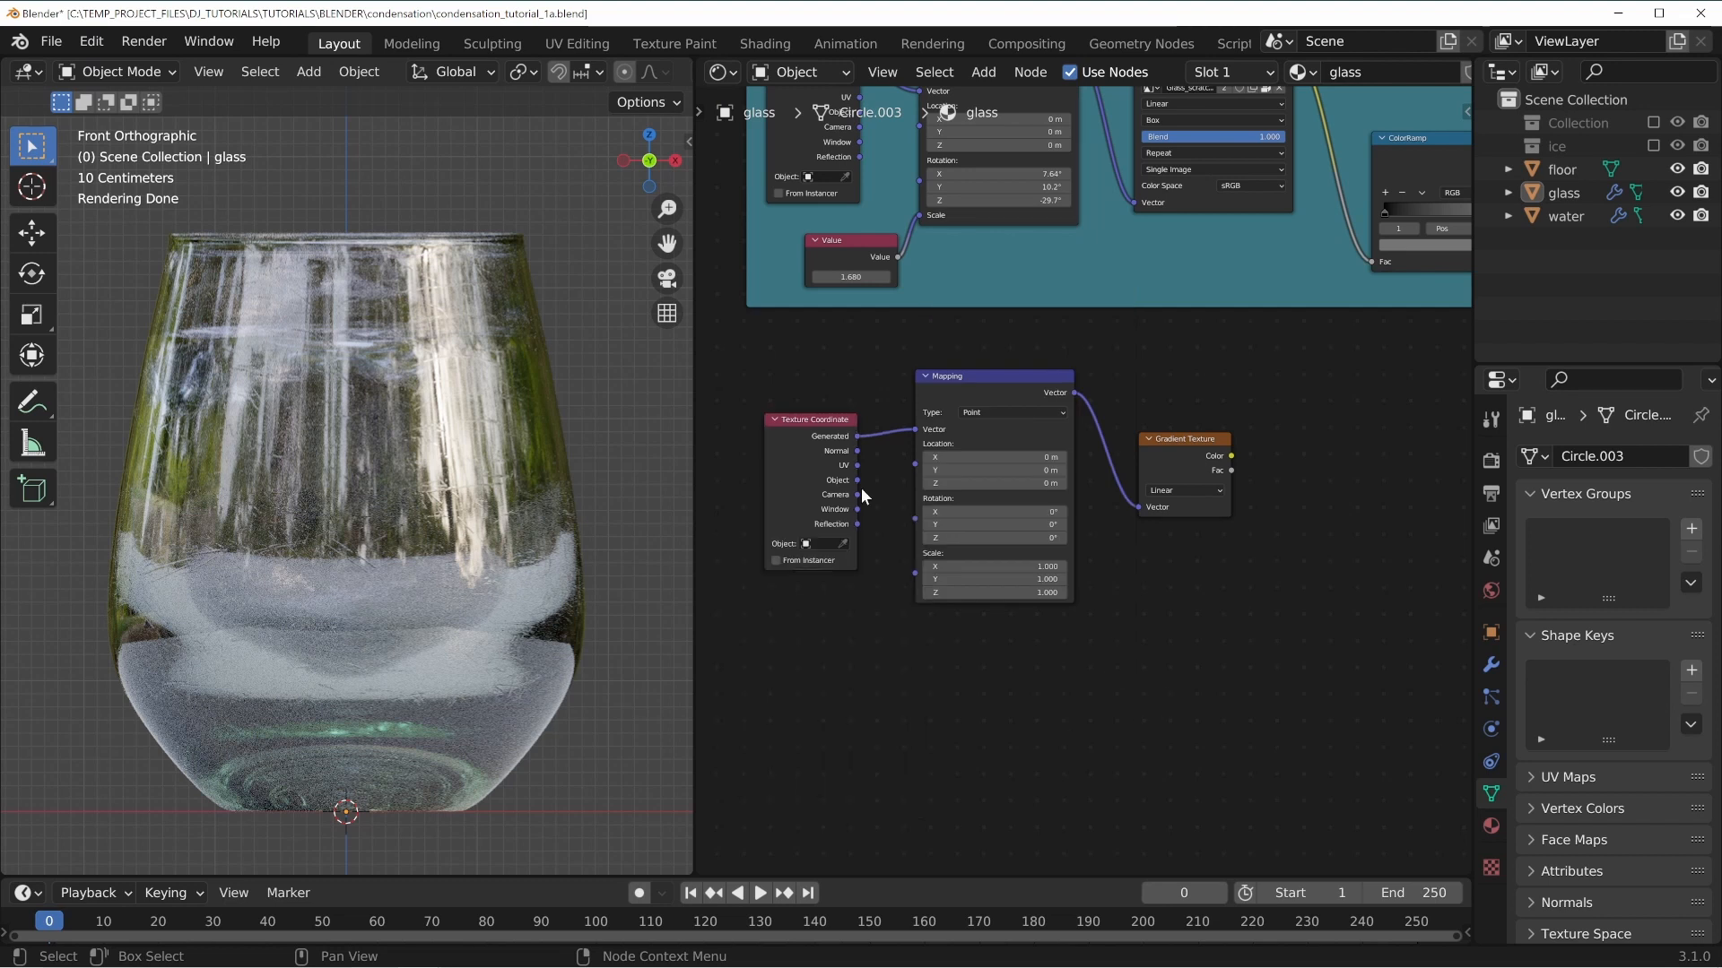
pyautogui.moveTo(849, 539); pyautogui.dragTo(853, 494)
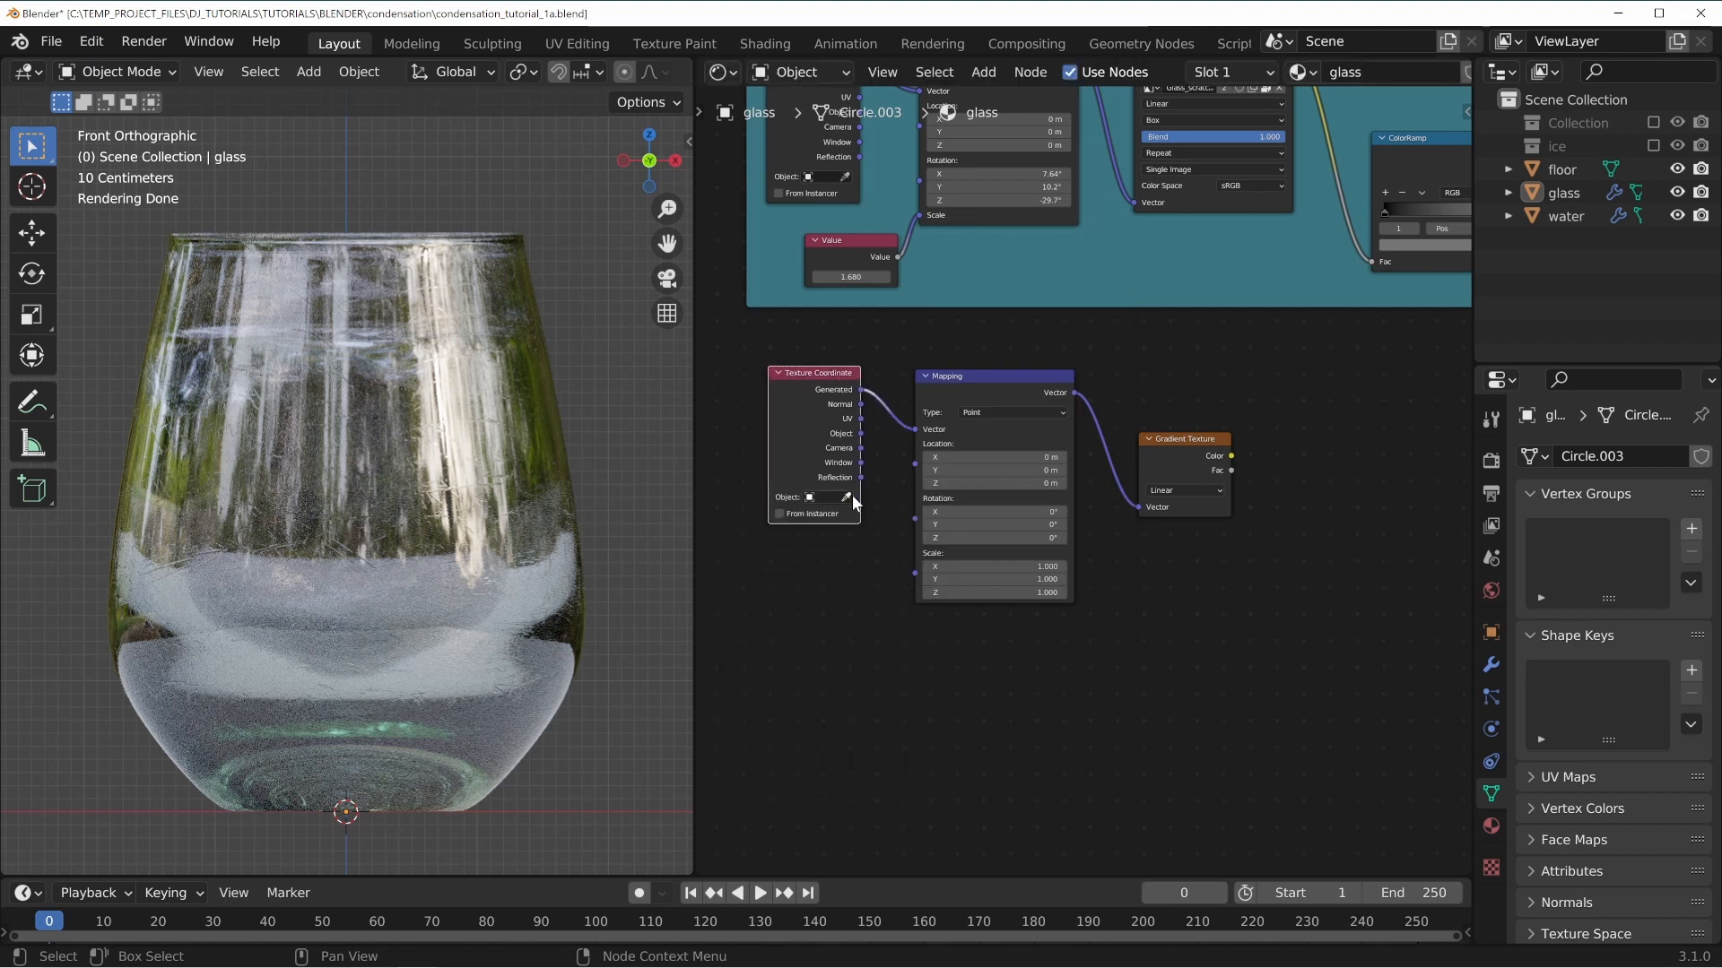
pyautogui.moveTo(861, 434); pyautogui.dragTo(914, 429)
# Preview the Gradient Texture output directly on the glass.
pyautogui.moveTo(995, 381); pyautogui.dragTo(989, 367)
pyautogui.moveTo(1274, 524); pyautogui.dragTo(1237, 531, button='middle')
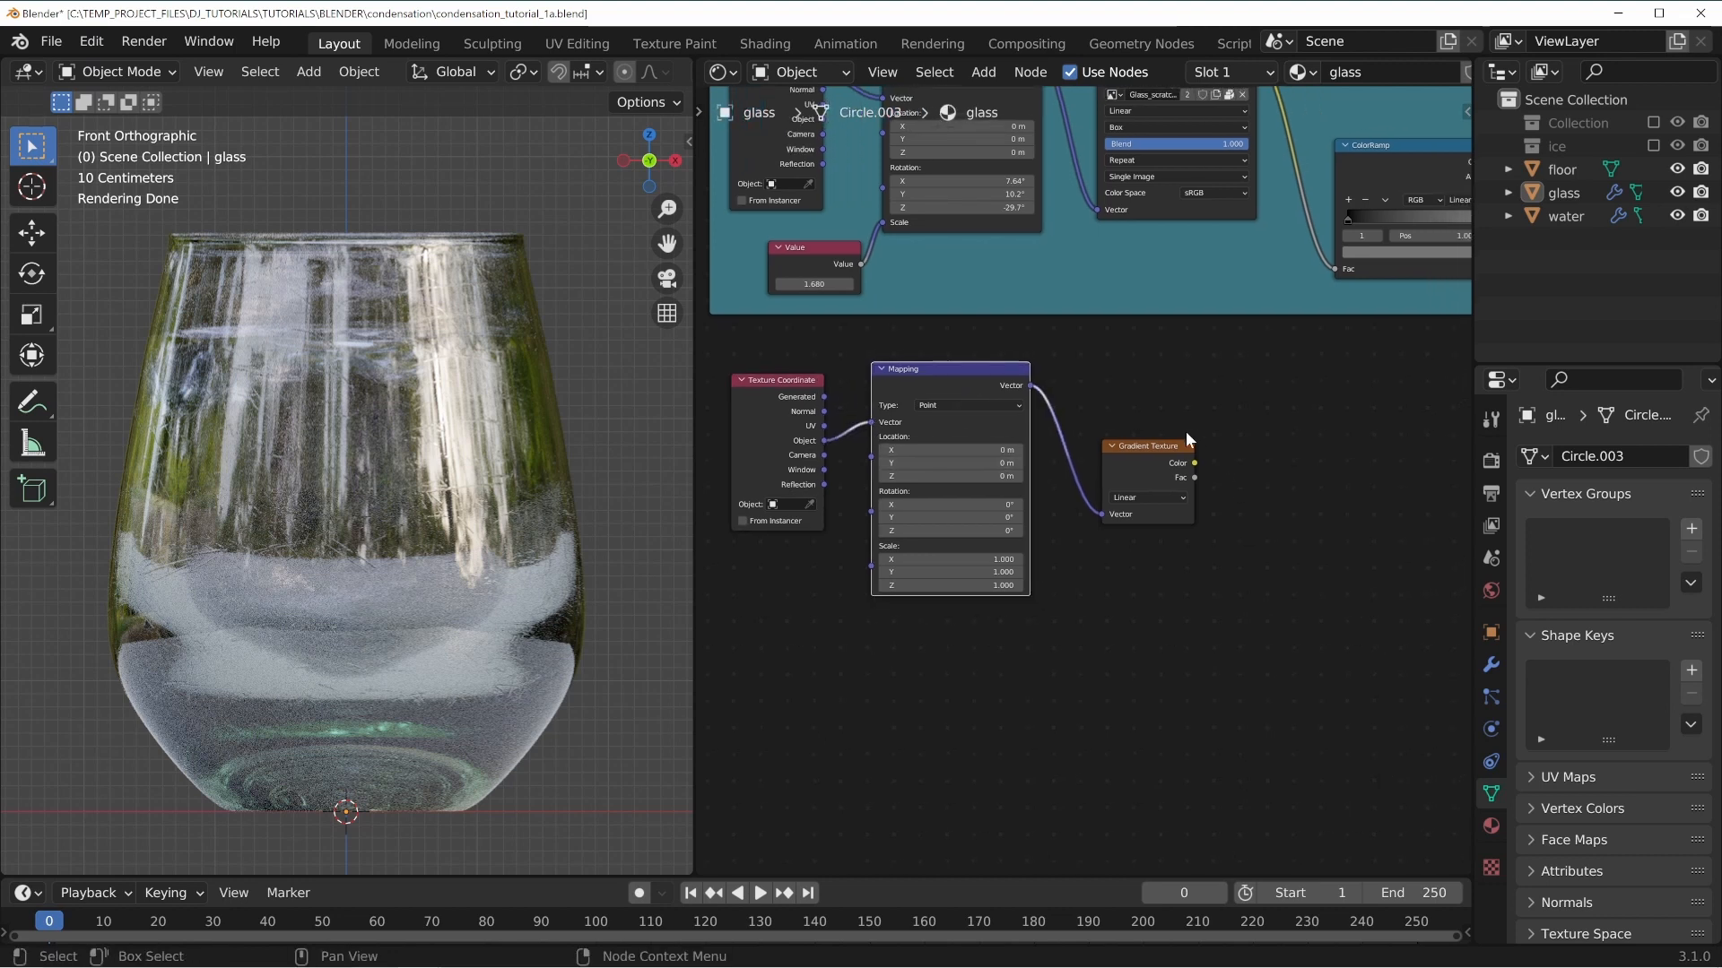
pyautogui.keyDown('ctrl'); pyautogui.keyDown('shift'); pyautogui.click(1149, 456); pyautogui.keyUp('shift'); pyautogui.keyUp('ctrl')
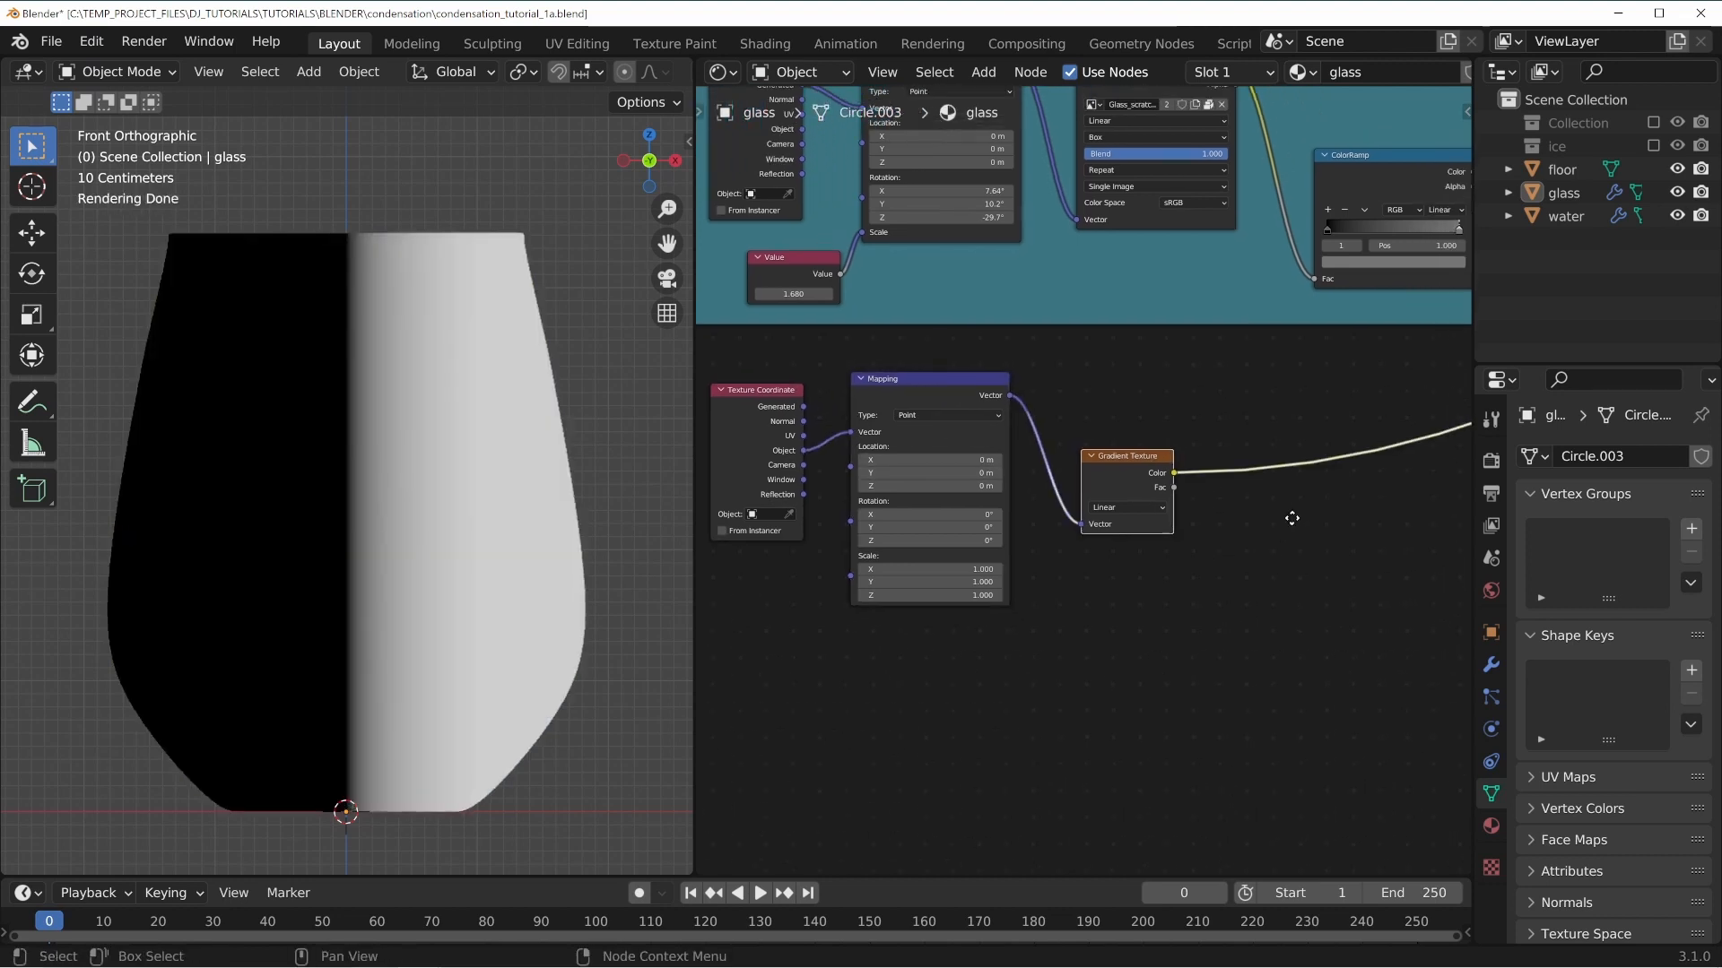
# Save the blend file.
pyautogui.scroll(-5, 1231, 524)
pyautogui.scroll(2, 1446, 362)
pyautogui.moveTo(1446, 363); pyautogui.dragTo(1297, 360, button='middle')
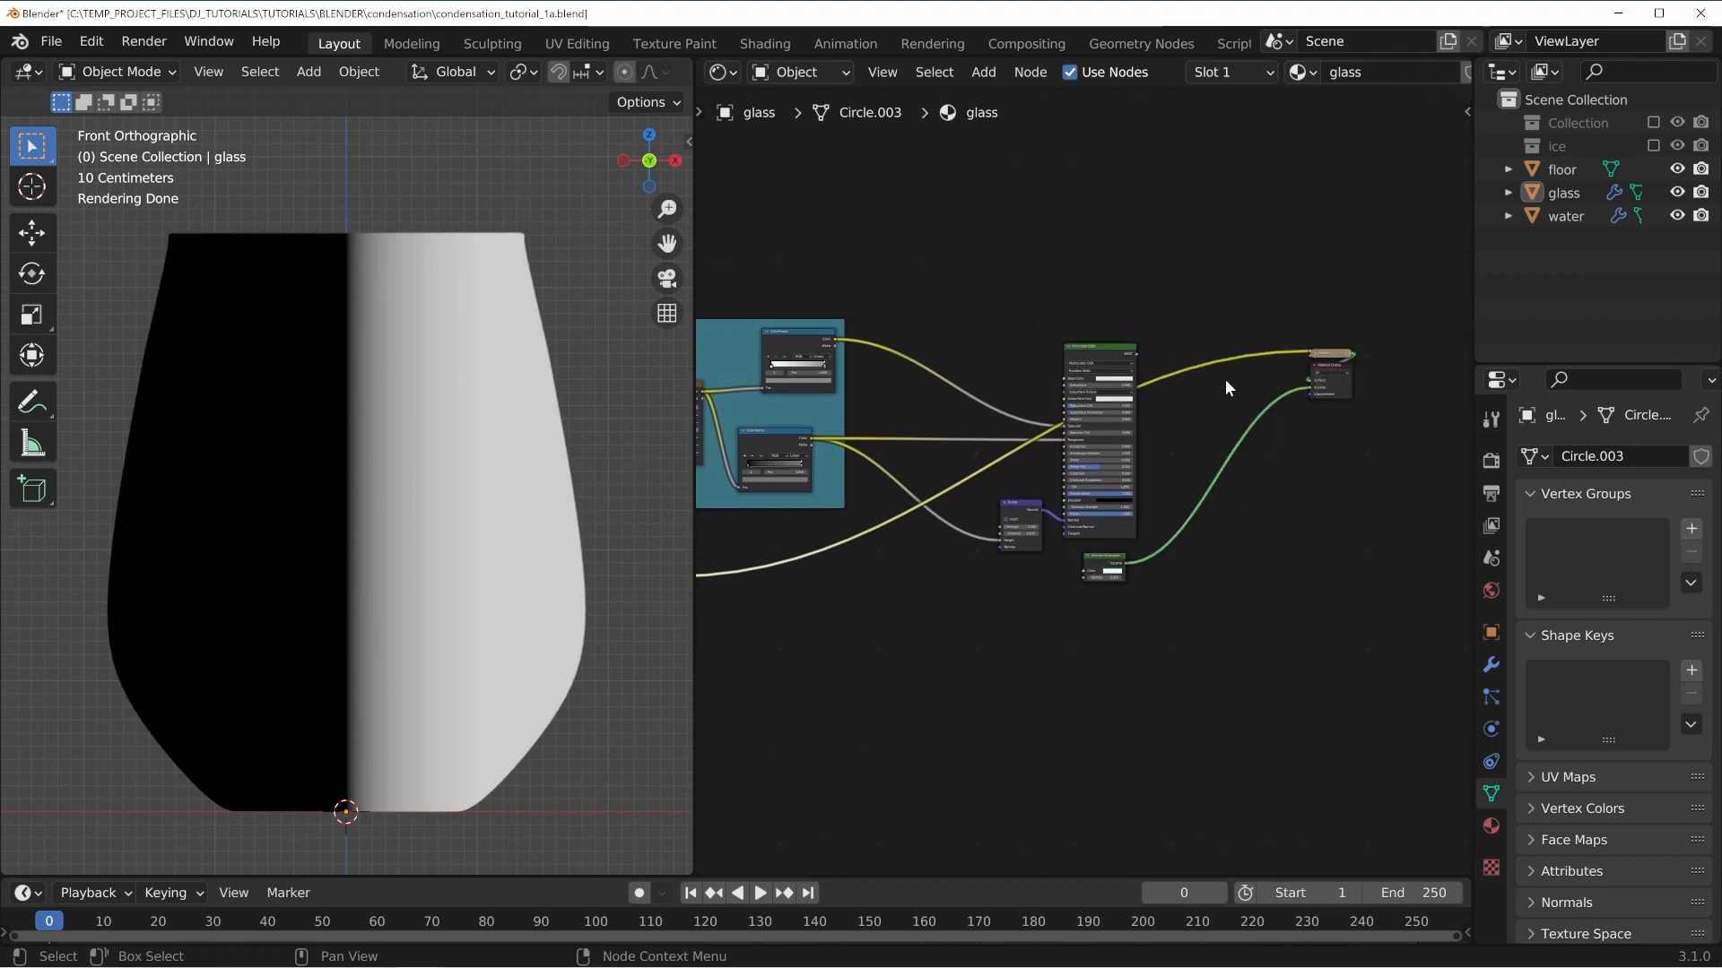
pyautogui.moveTo(1332, 352); pyautogui.dragTo(1302, 314)
pyautogui.moveTo(999, 599); pyautogui.dragTo(1251, 490, button='middle')
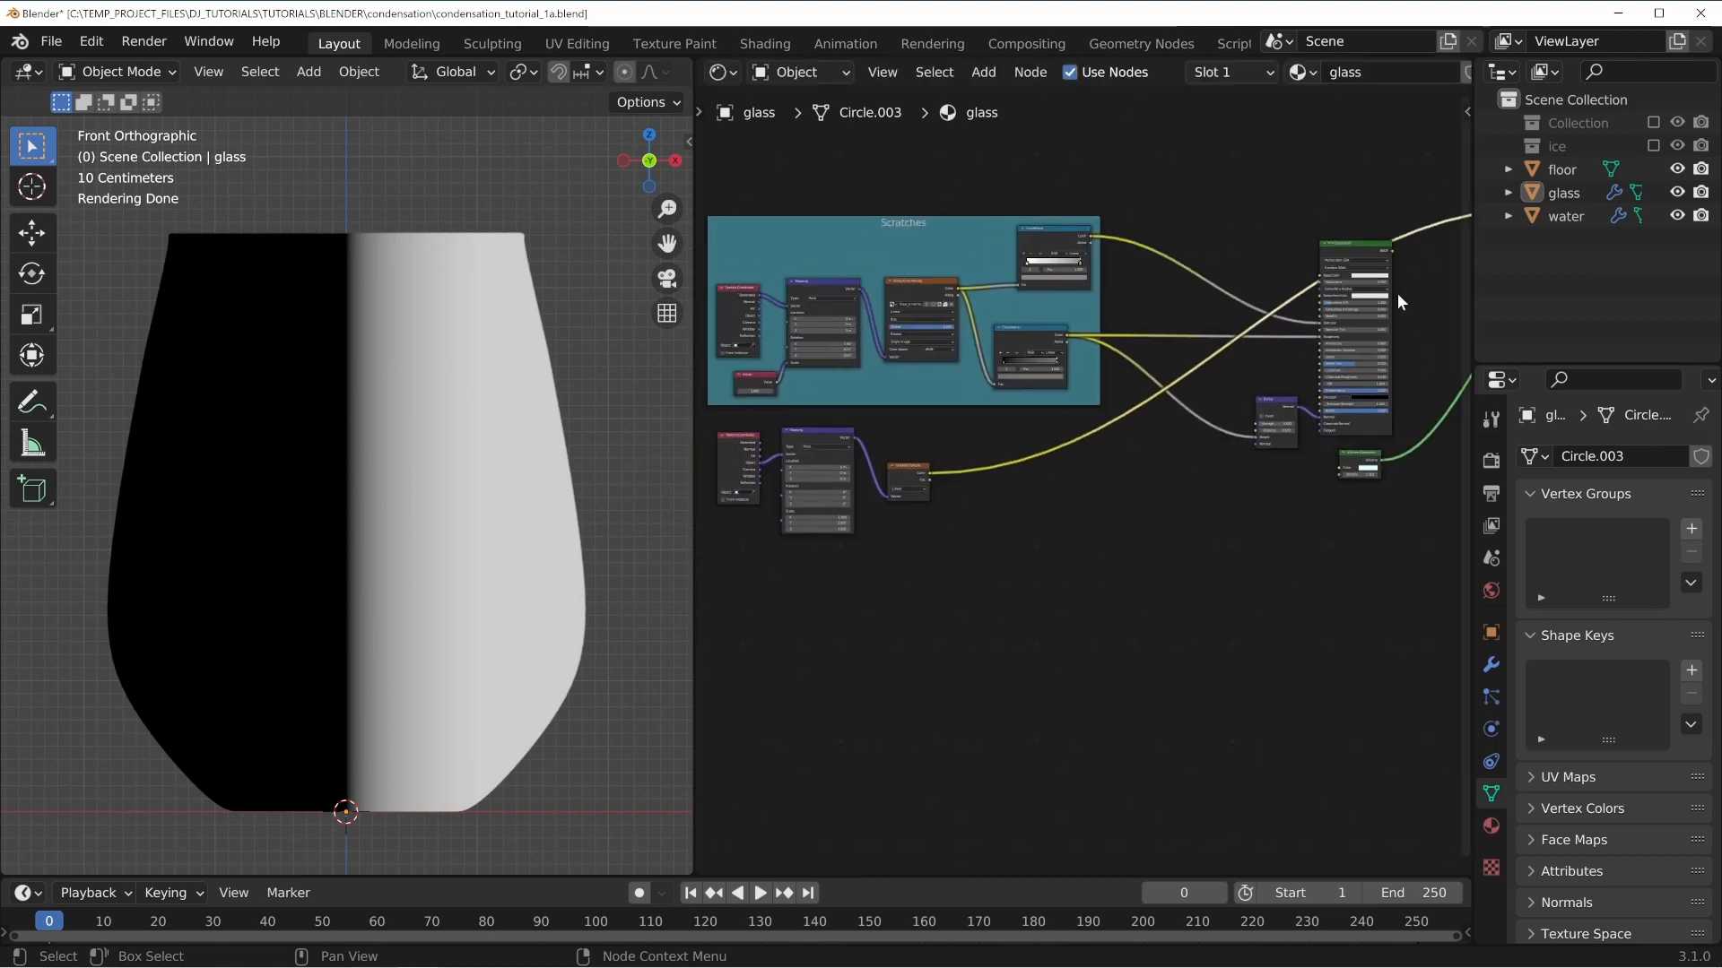
pyautogui.moveTo(1115, 466); pyautogui.dragTo(1276, 420, button='middle')
pyautogui.scroll(2, 1090, 573)
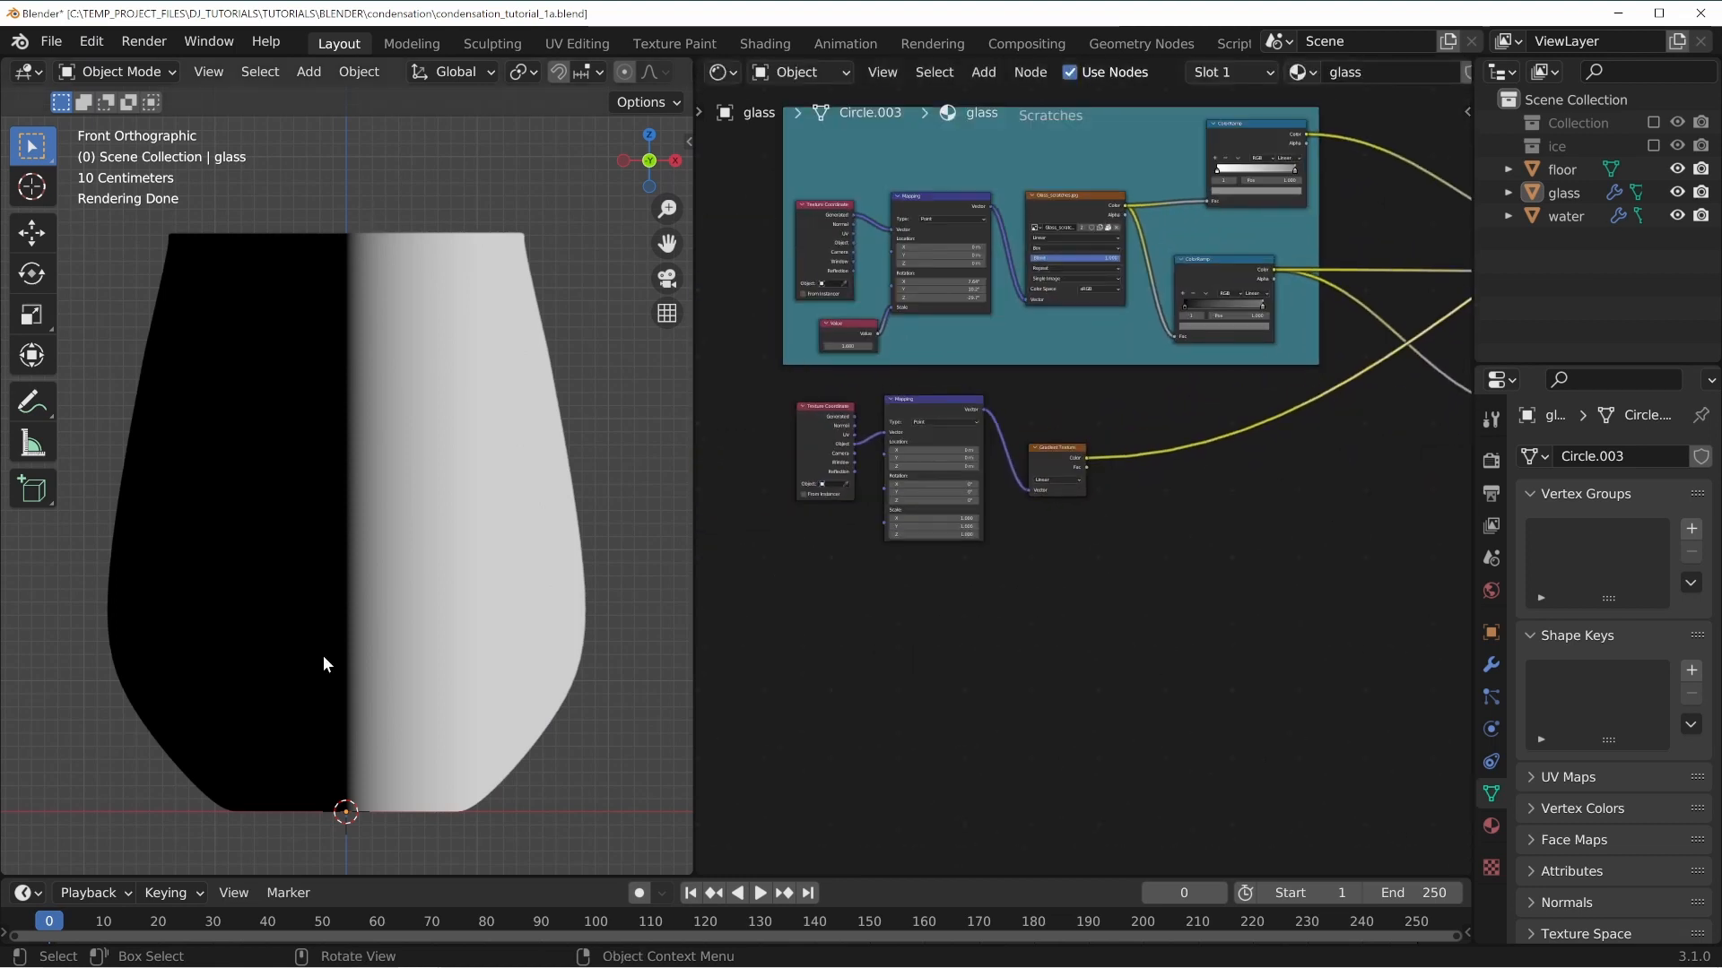
pyautogui.hotkey('ctrl', 's')
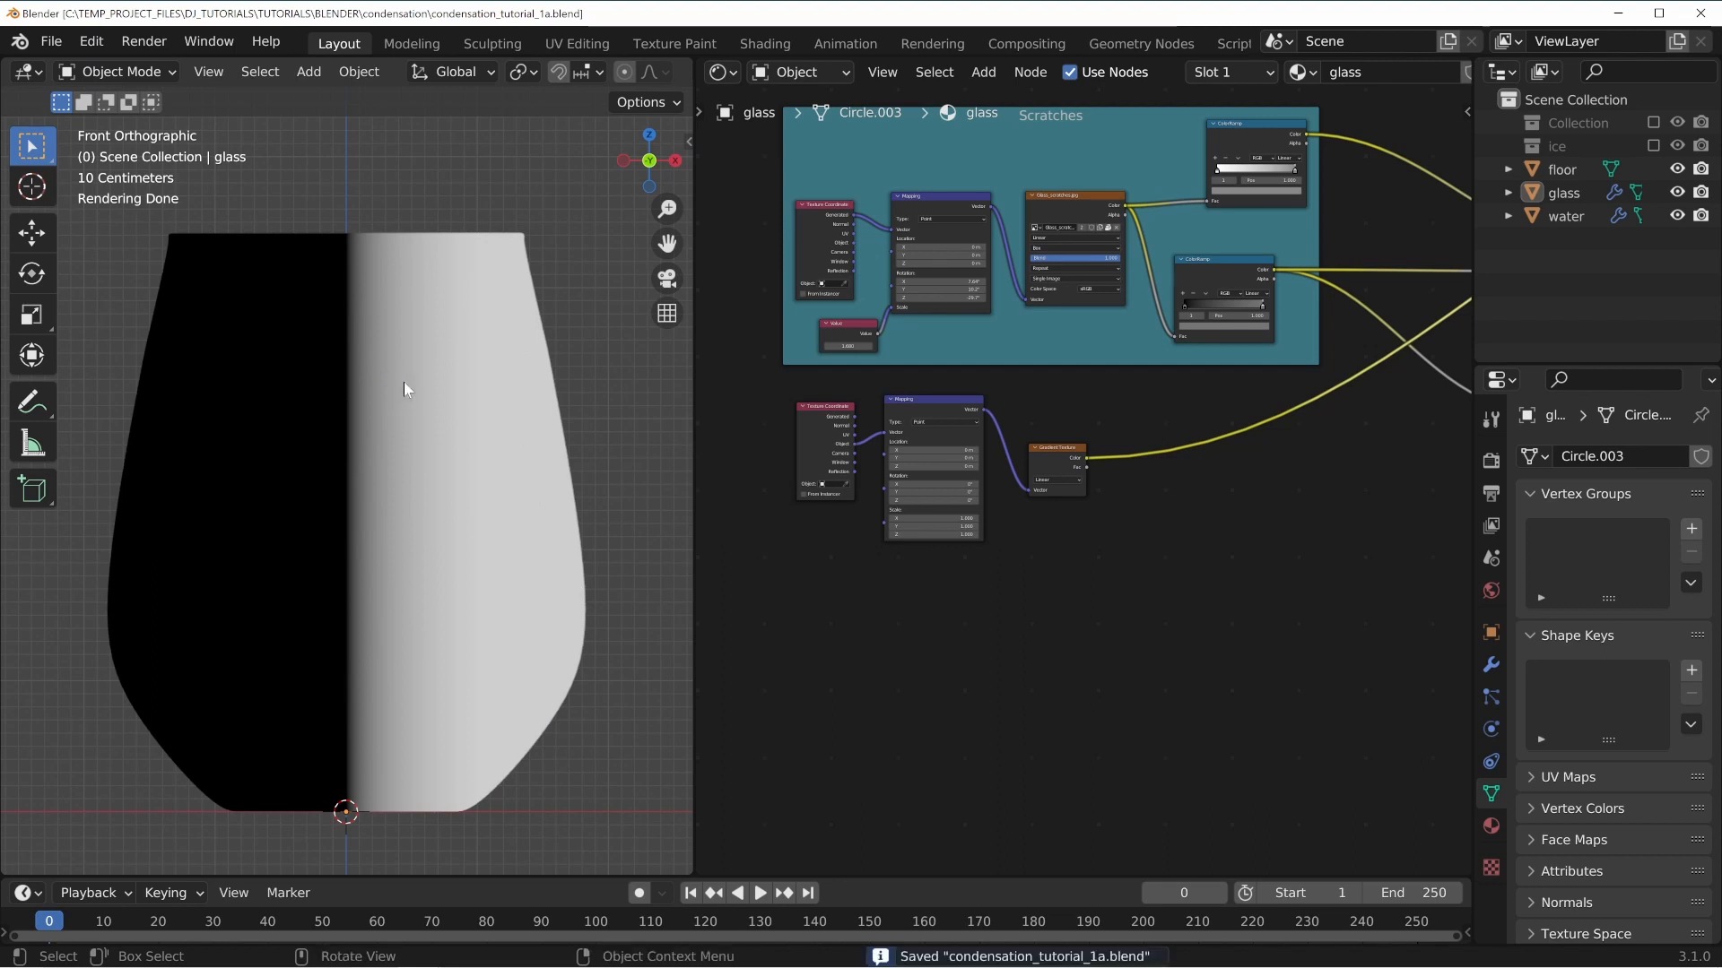
# Experiment with the Mapping node's rotation values and reset the X and Z rotations to 0°.
pyautogui.scroll(3, 1072, 663)
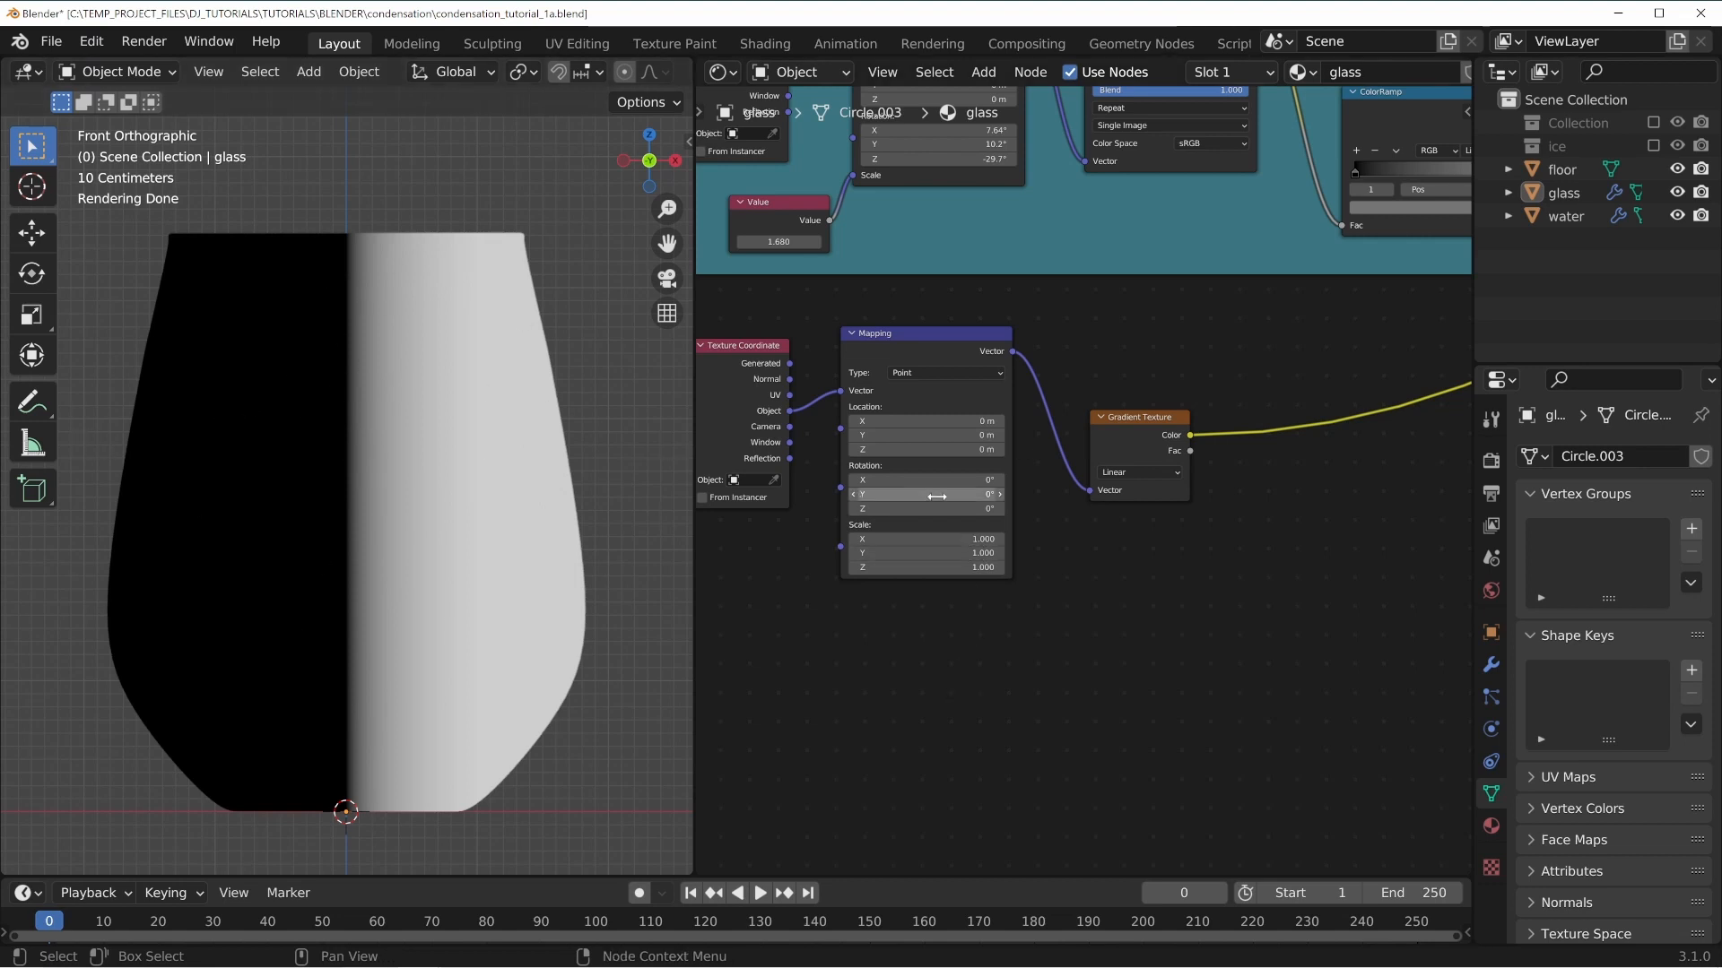
pyautogui.moveTo(924, 494)
pyautogui.mouseDown()
pyautogui.moveTo(982, 494)
pyautogui.moveTo(936, 497)
pyautogui.mouseUp()
pyautogui.moveTo(929, 480); pyautogui.dragTo(924, 508)
pyautogui.click(940, 467)
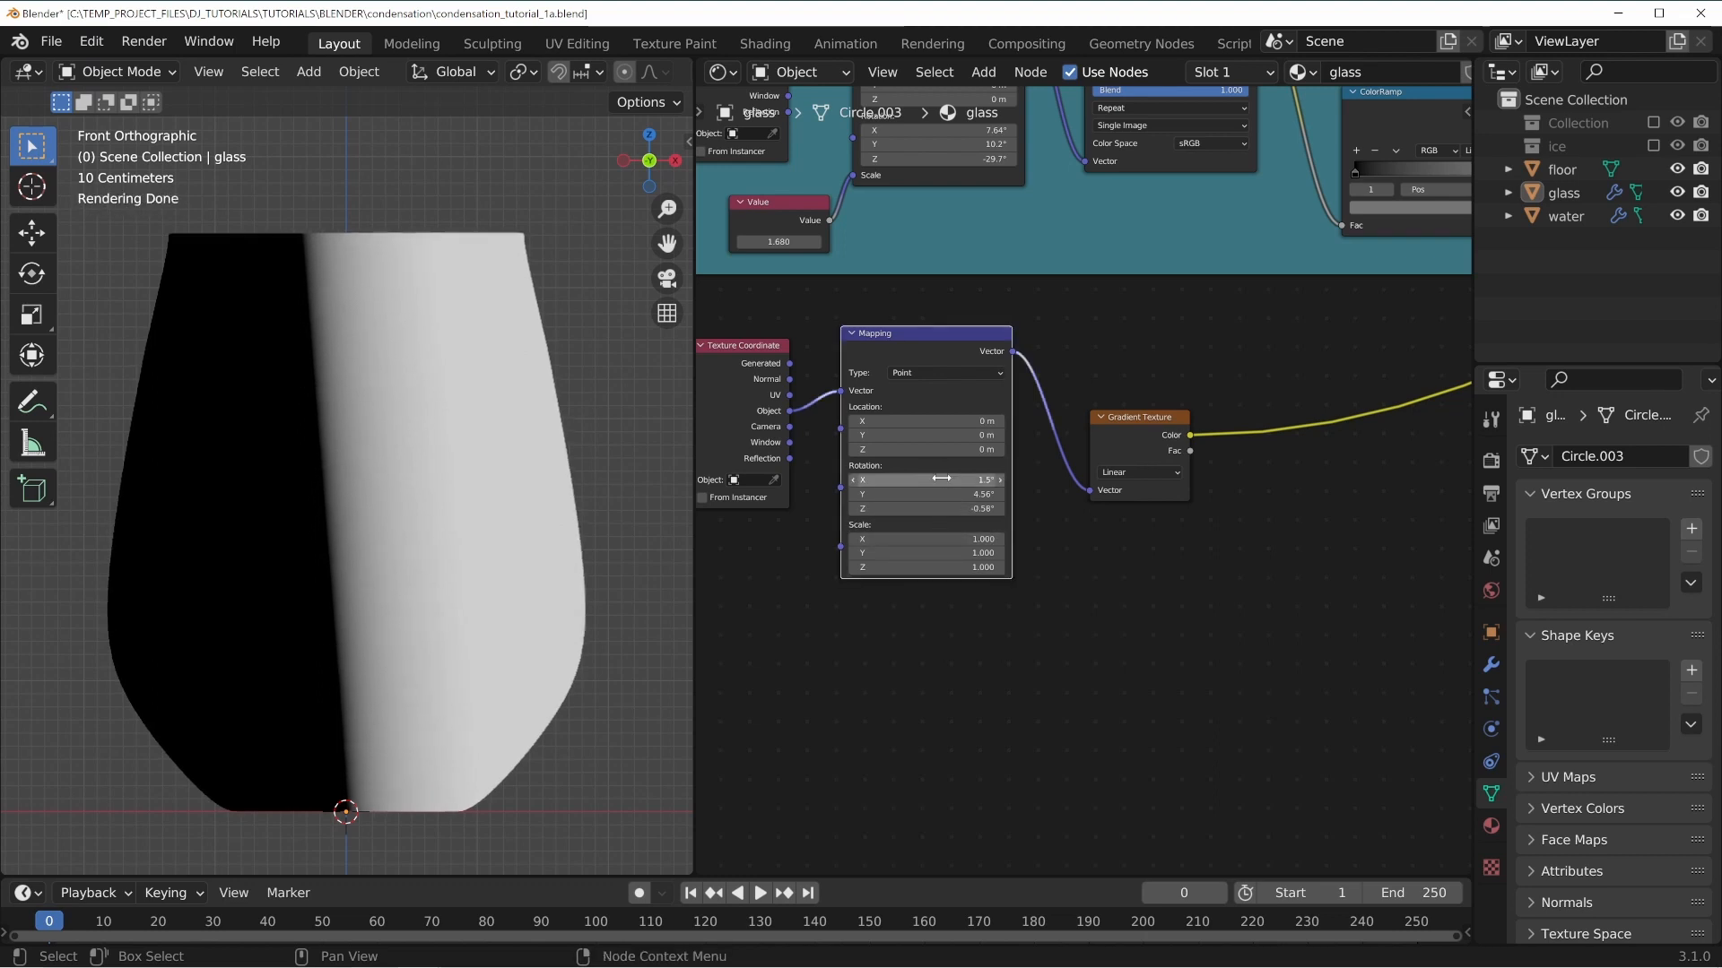
pyautogui.doubleClick(946, 479)
pyautogui.write('0')
pyautogui.press('Tab')
pyautogui.press('Tab')
pyautogui.write('0')
pyautogui.press('Return')
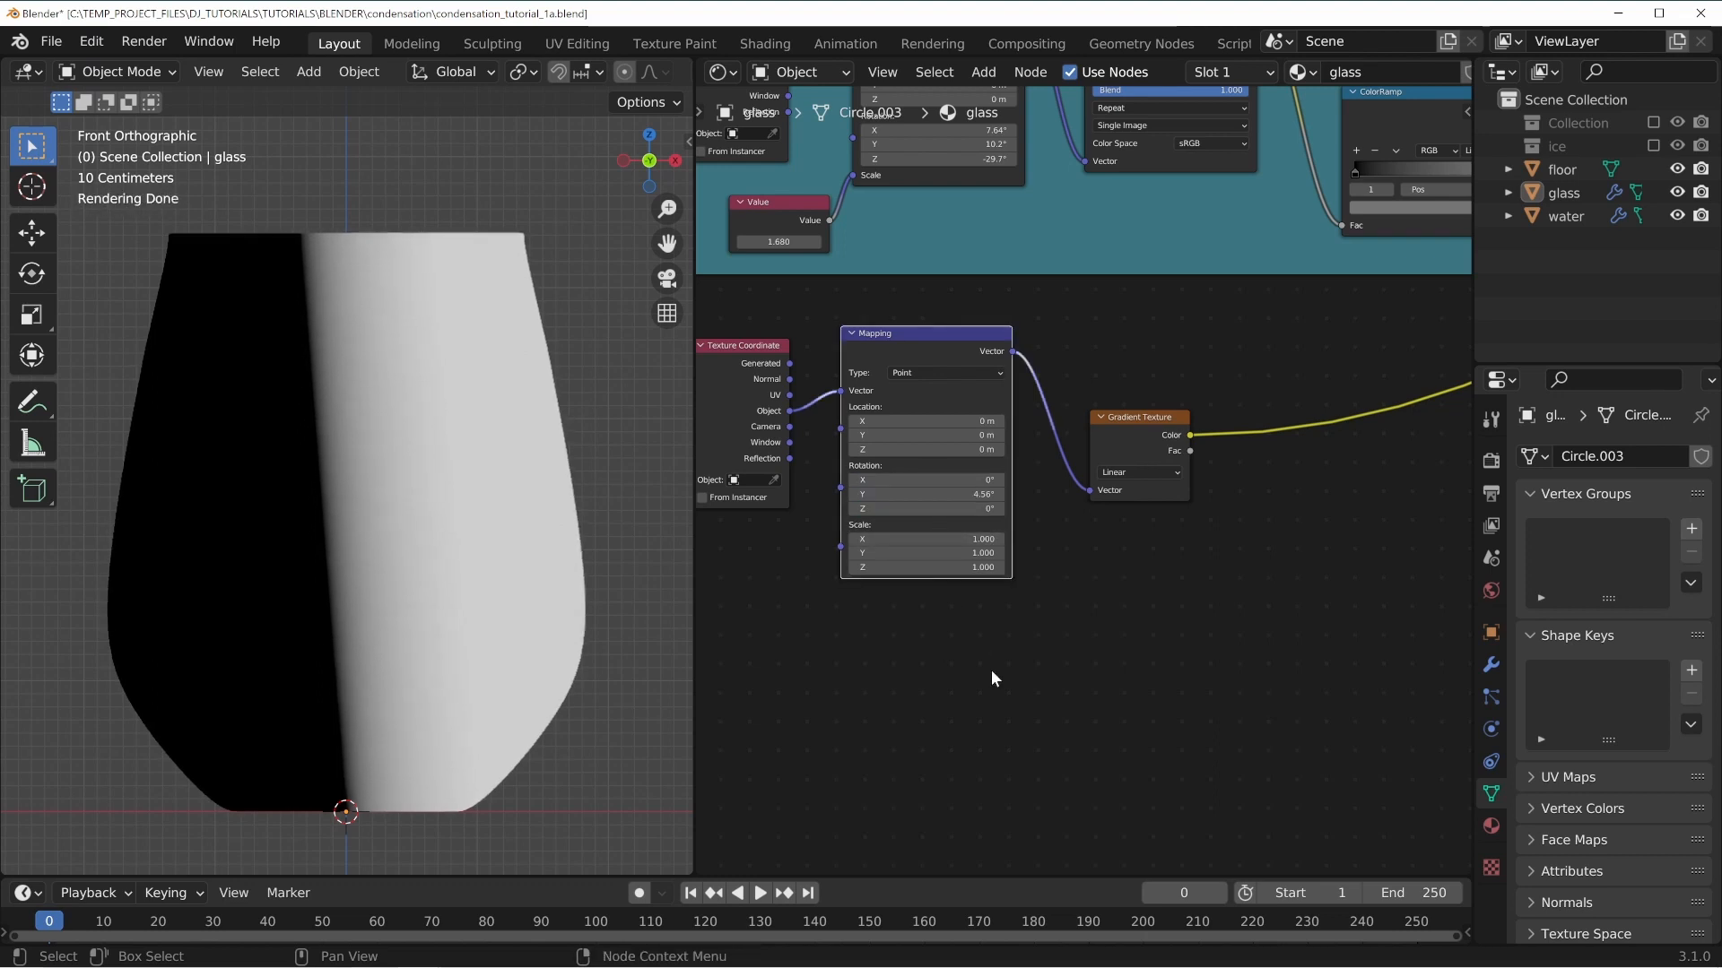
pyautogui.moveTo(942, 495)
pyautogui.mouseDown()
pyautogui.moveTo(1058, 494)
pyautogui.moveTo(877, 494)
pyautogui.moveTo(959, 494)
pyautogui.moveTo(923, 494)
pyautogui.mouseUp()
pyautogui.doubleClick(941, 494)
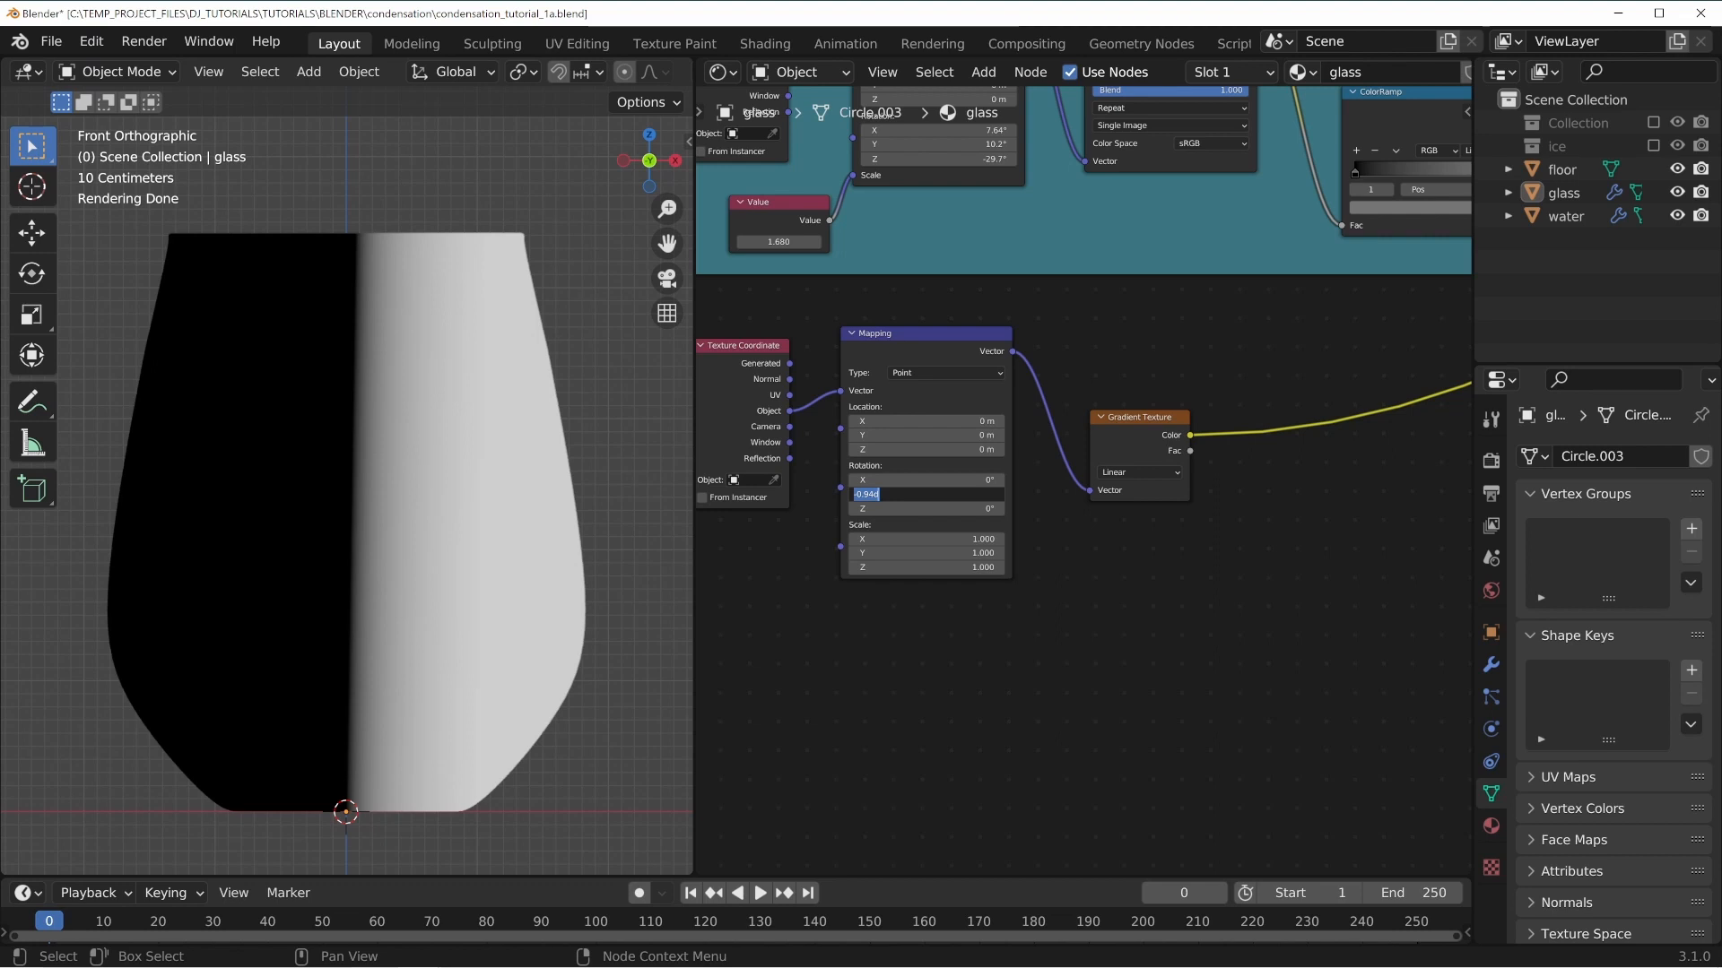
pyautogui.press('Return')
# Select the glass object and apply its rotation.
pyautogui.click(434, 400)
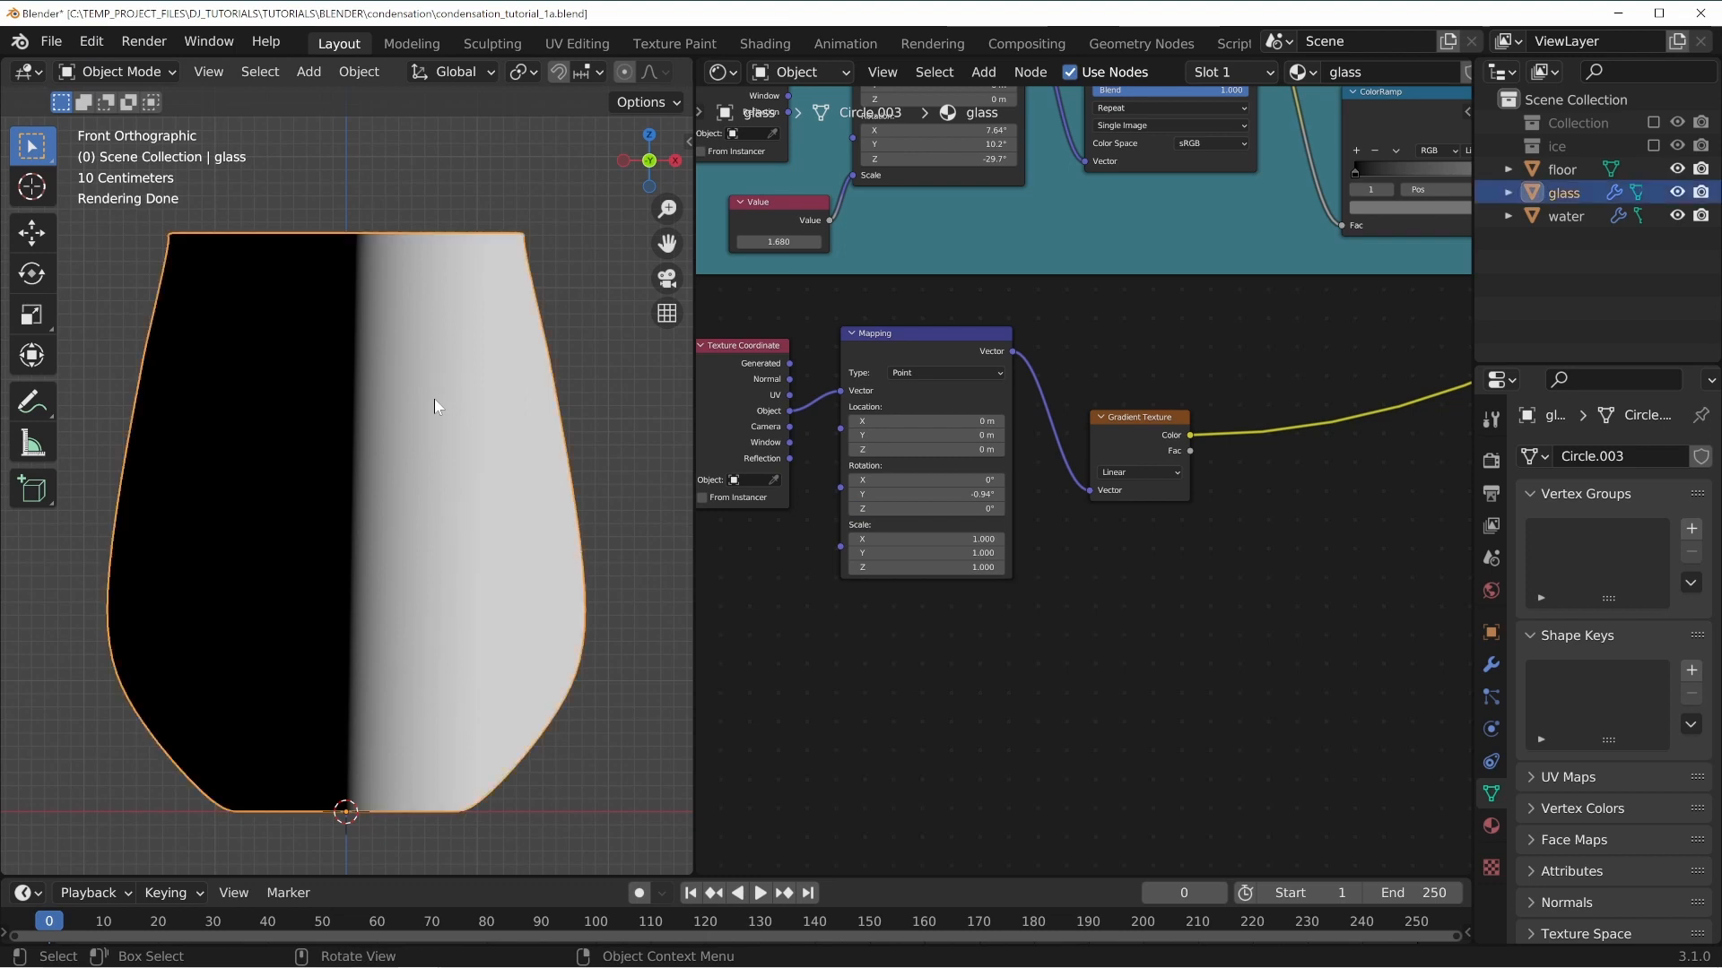
pyautogui.press('n')
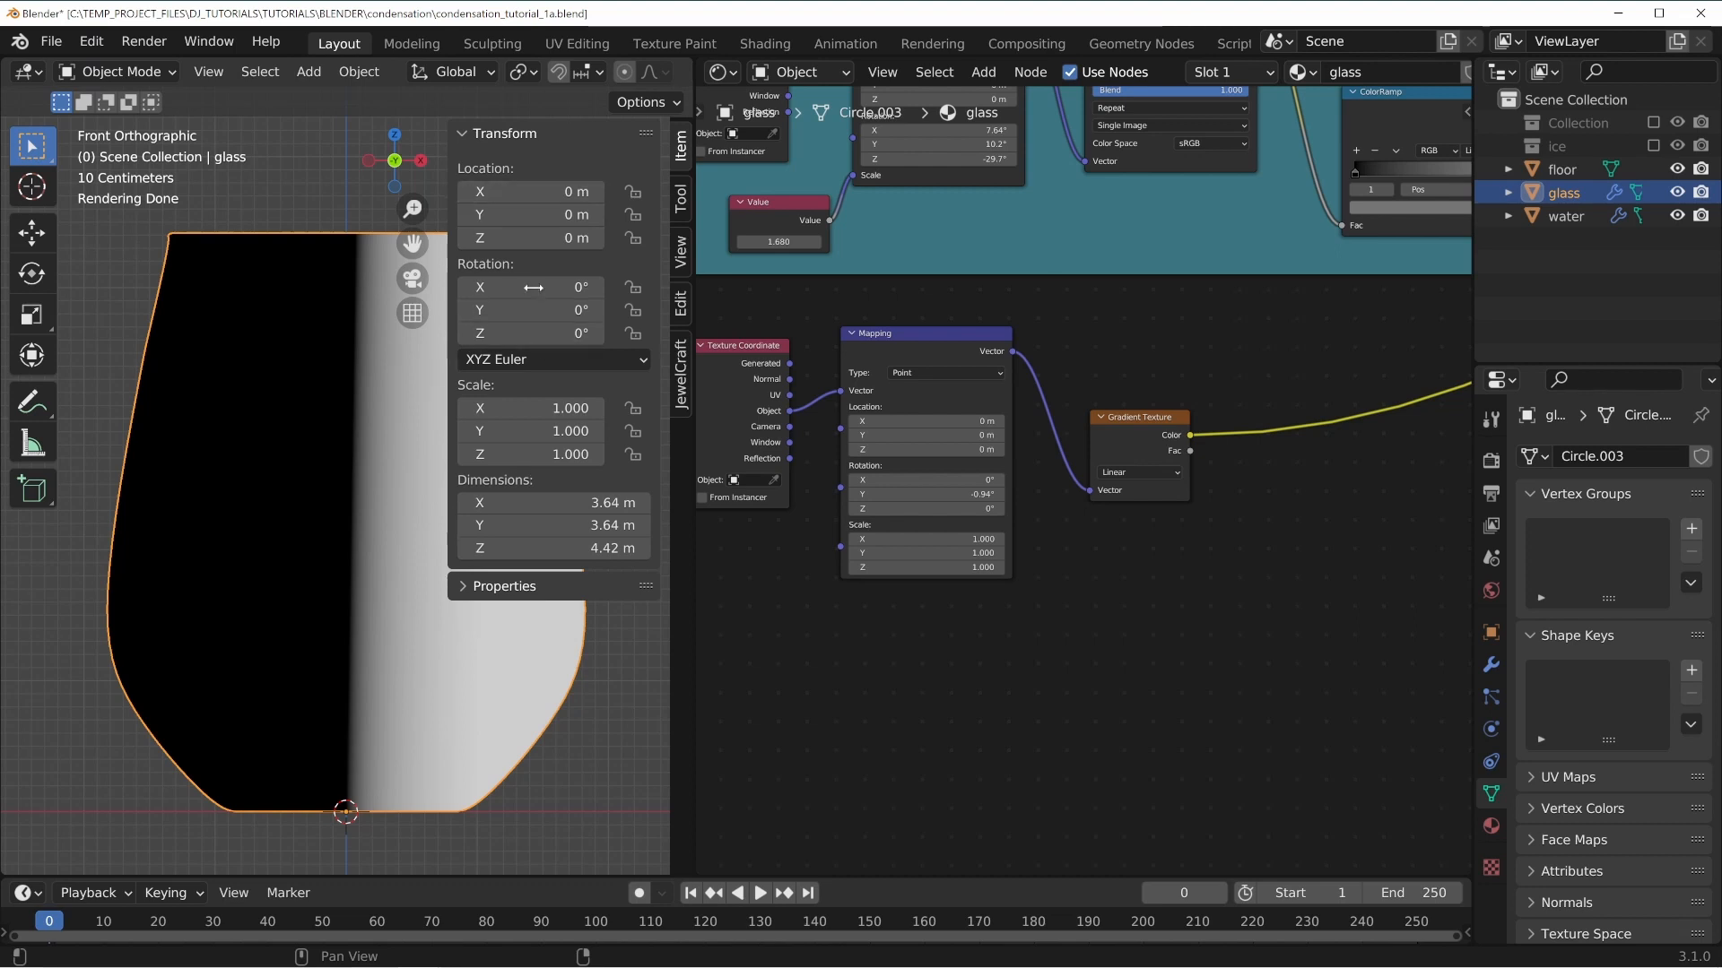
pyautogui.hotkey('ctrl', 'a')
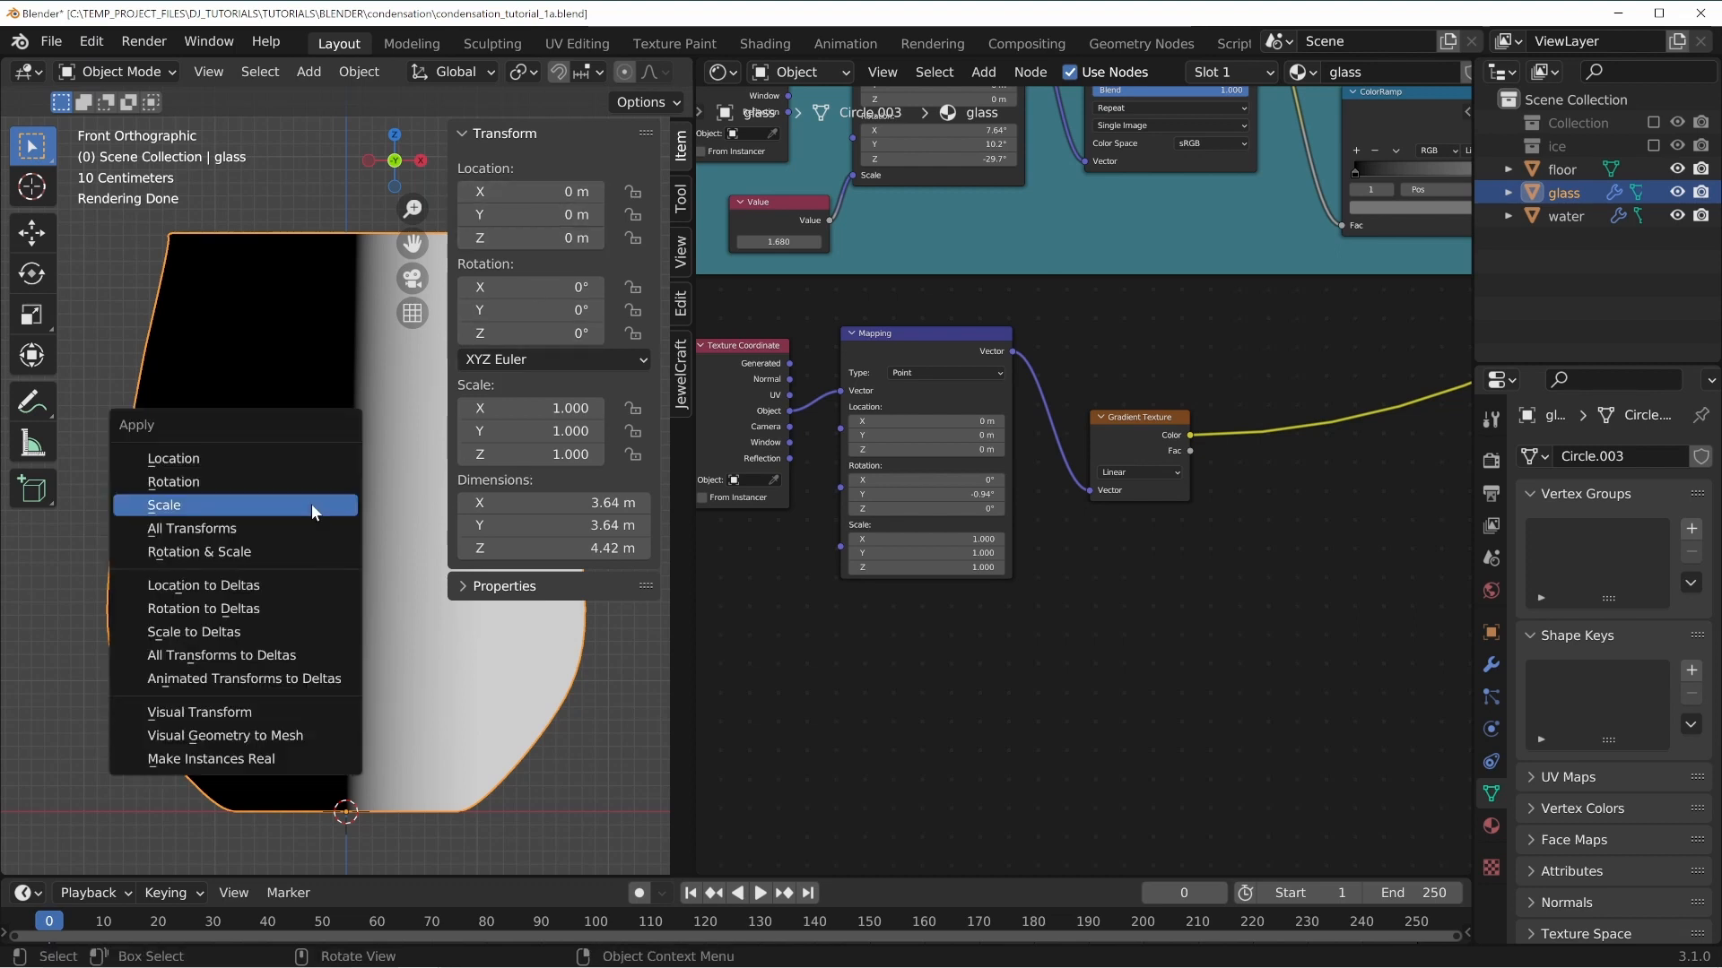
pyautogui.click(184, 483)
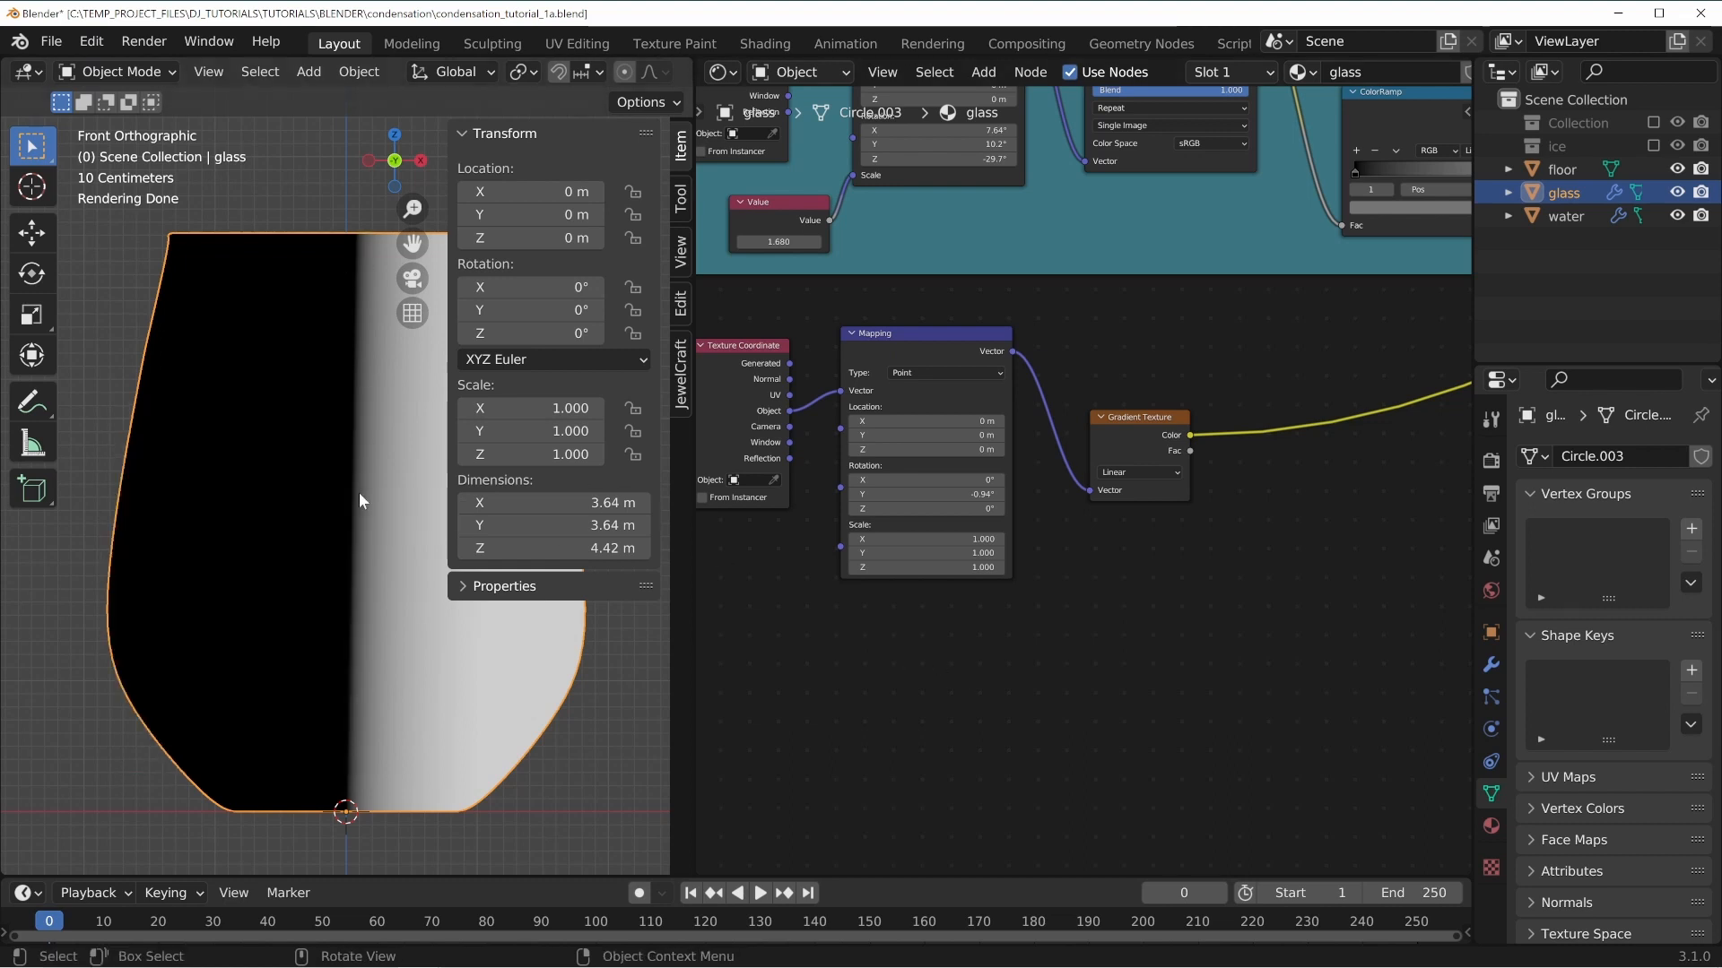
pyautogui.press('n')
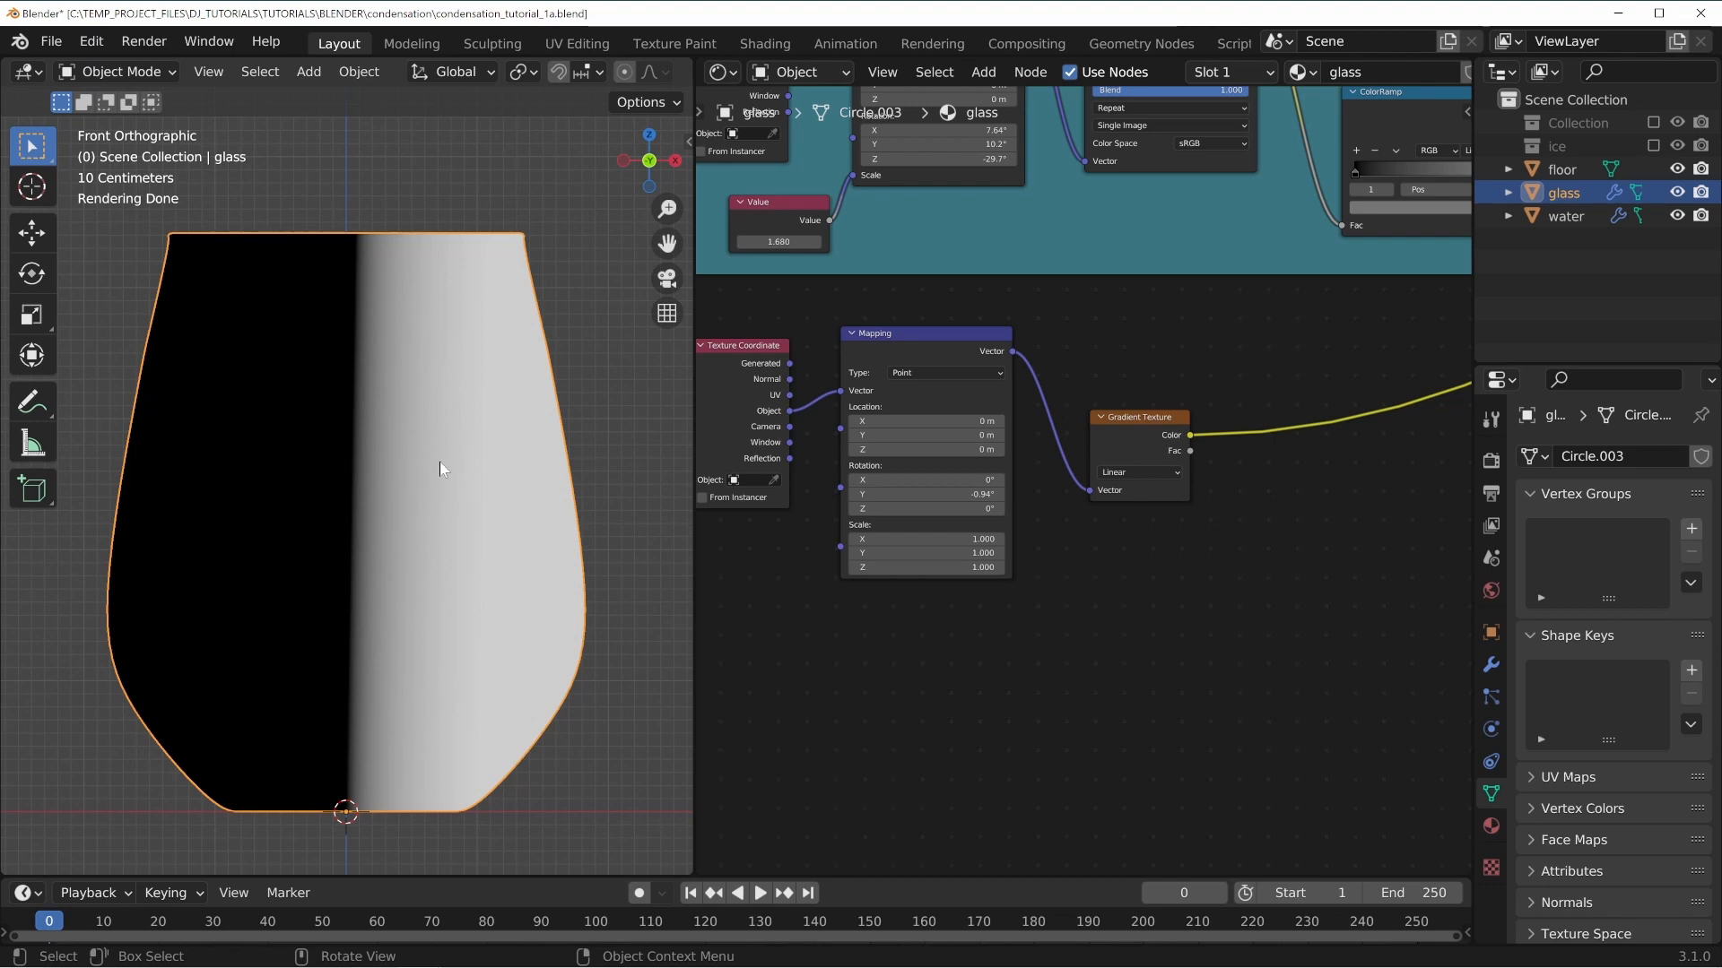
# Set the Mapping node's Y rotation to 90° so the gradient runs vertically.
pyautogui.click(923, 494)
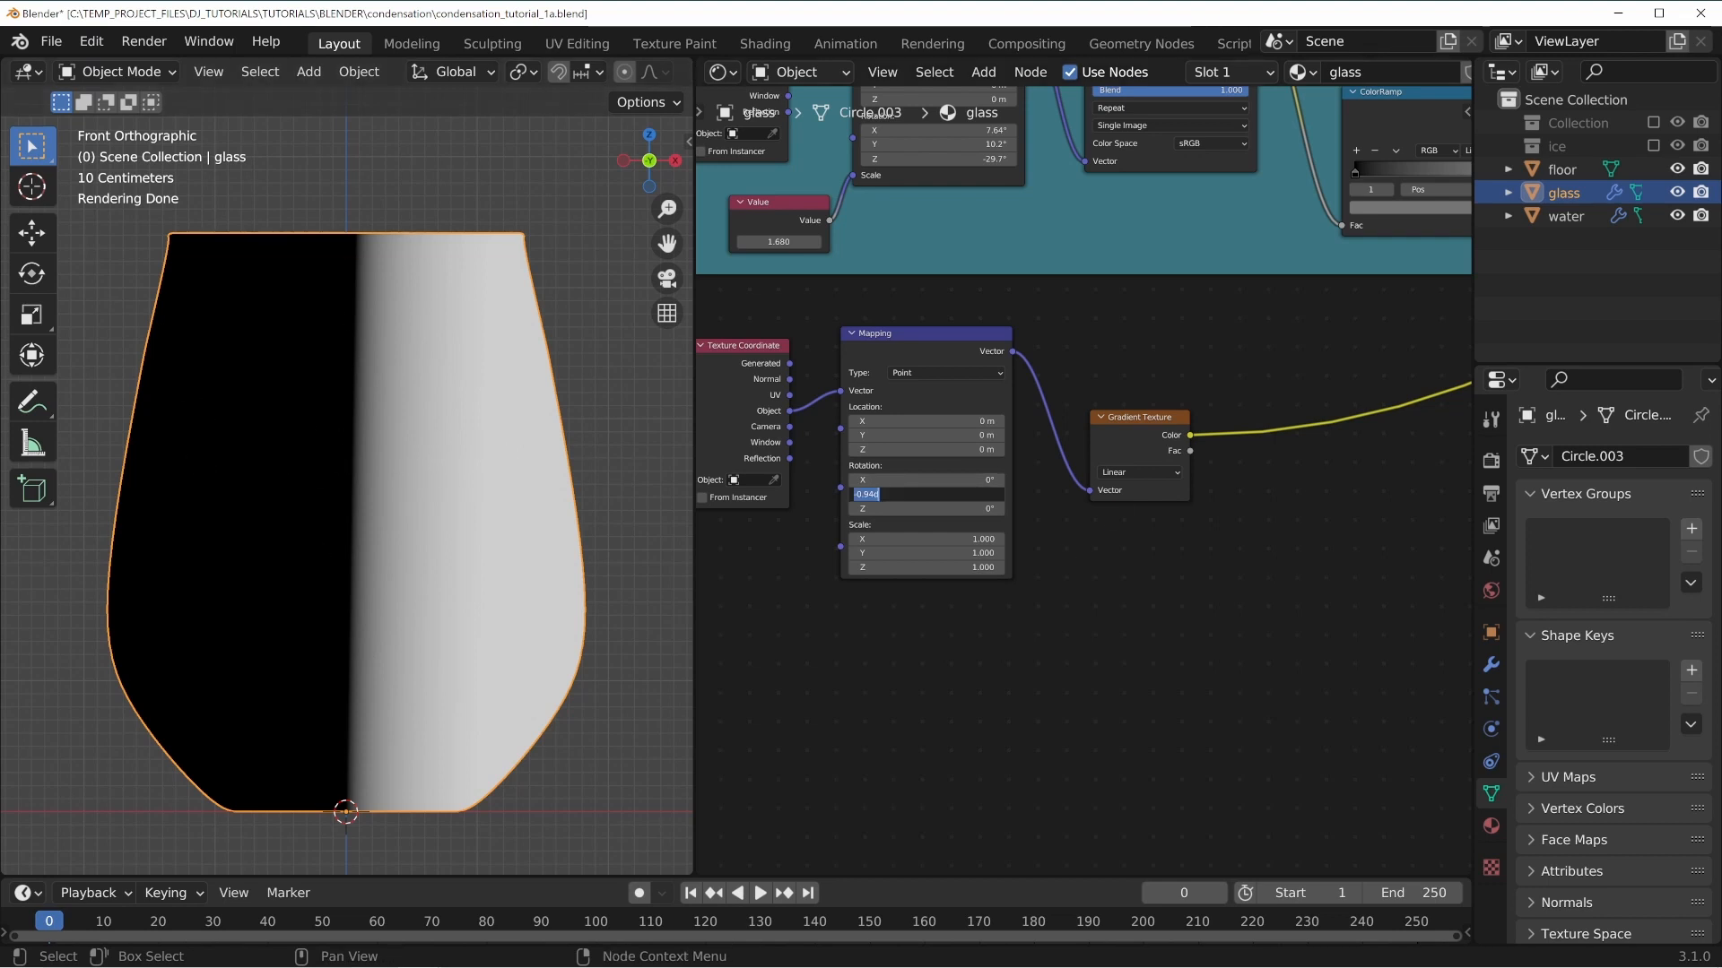
pyautogui.write('90')
pyautogui.press('Return')
pyautogui.scroll(3, 753, 367)
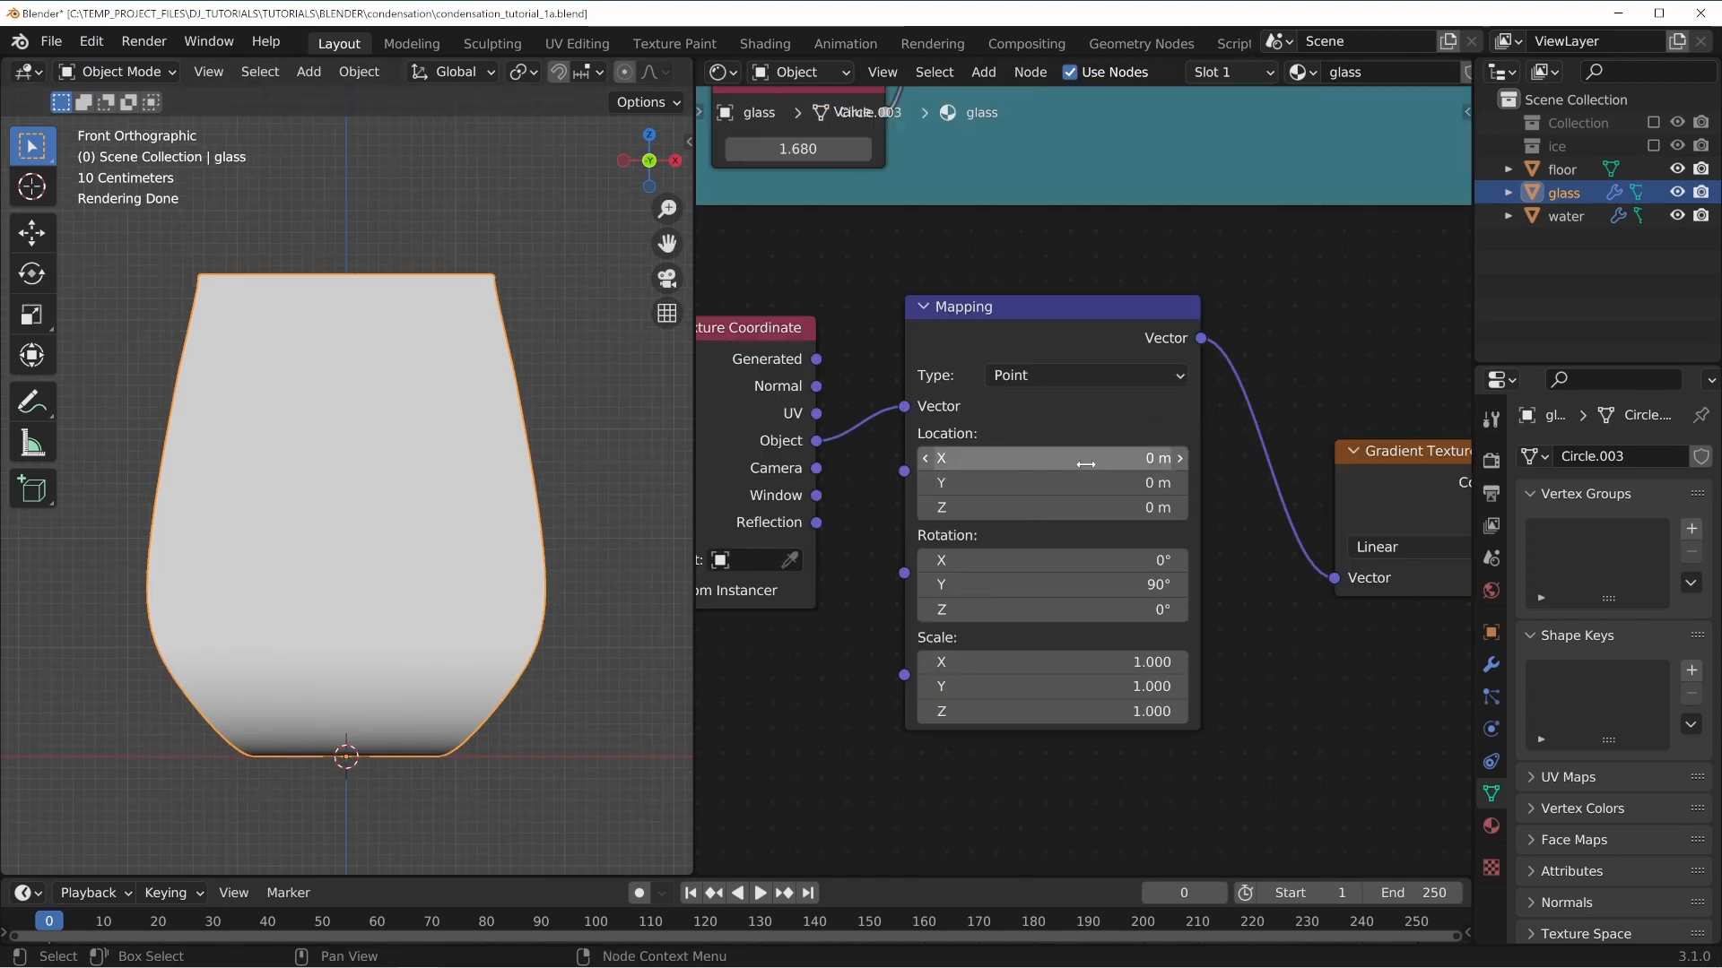
# Offset the Mapping node's X location and set its Z scale to 0.05 to compress the gradient.
pyautogui.moveTo(1049, 458); pyautogui.dragTo(770, 458)
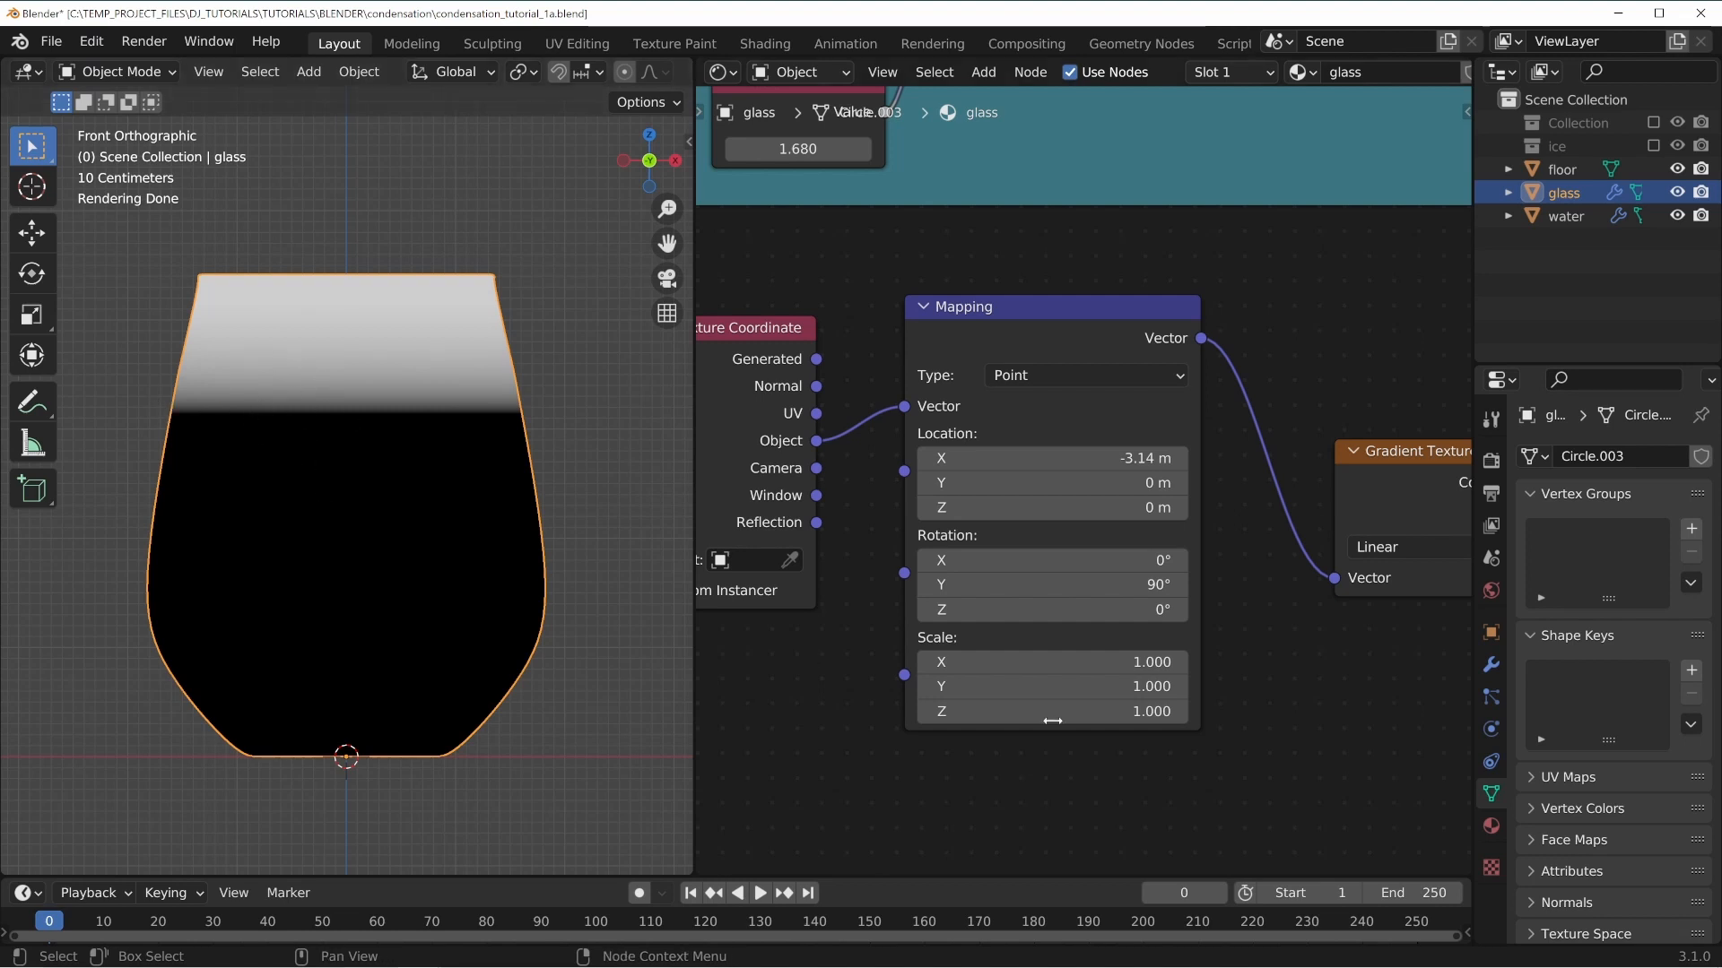
pyautogui.moveTo(1054, 711); pyautogui.dragTo(958, 711)
pyautogui.click(1091, 710)
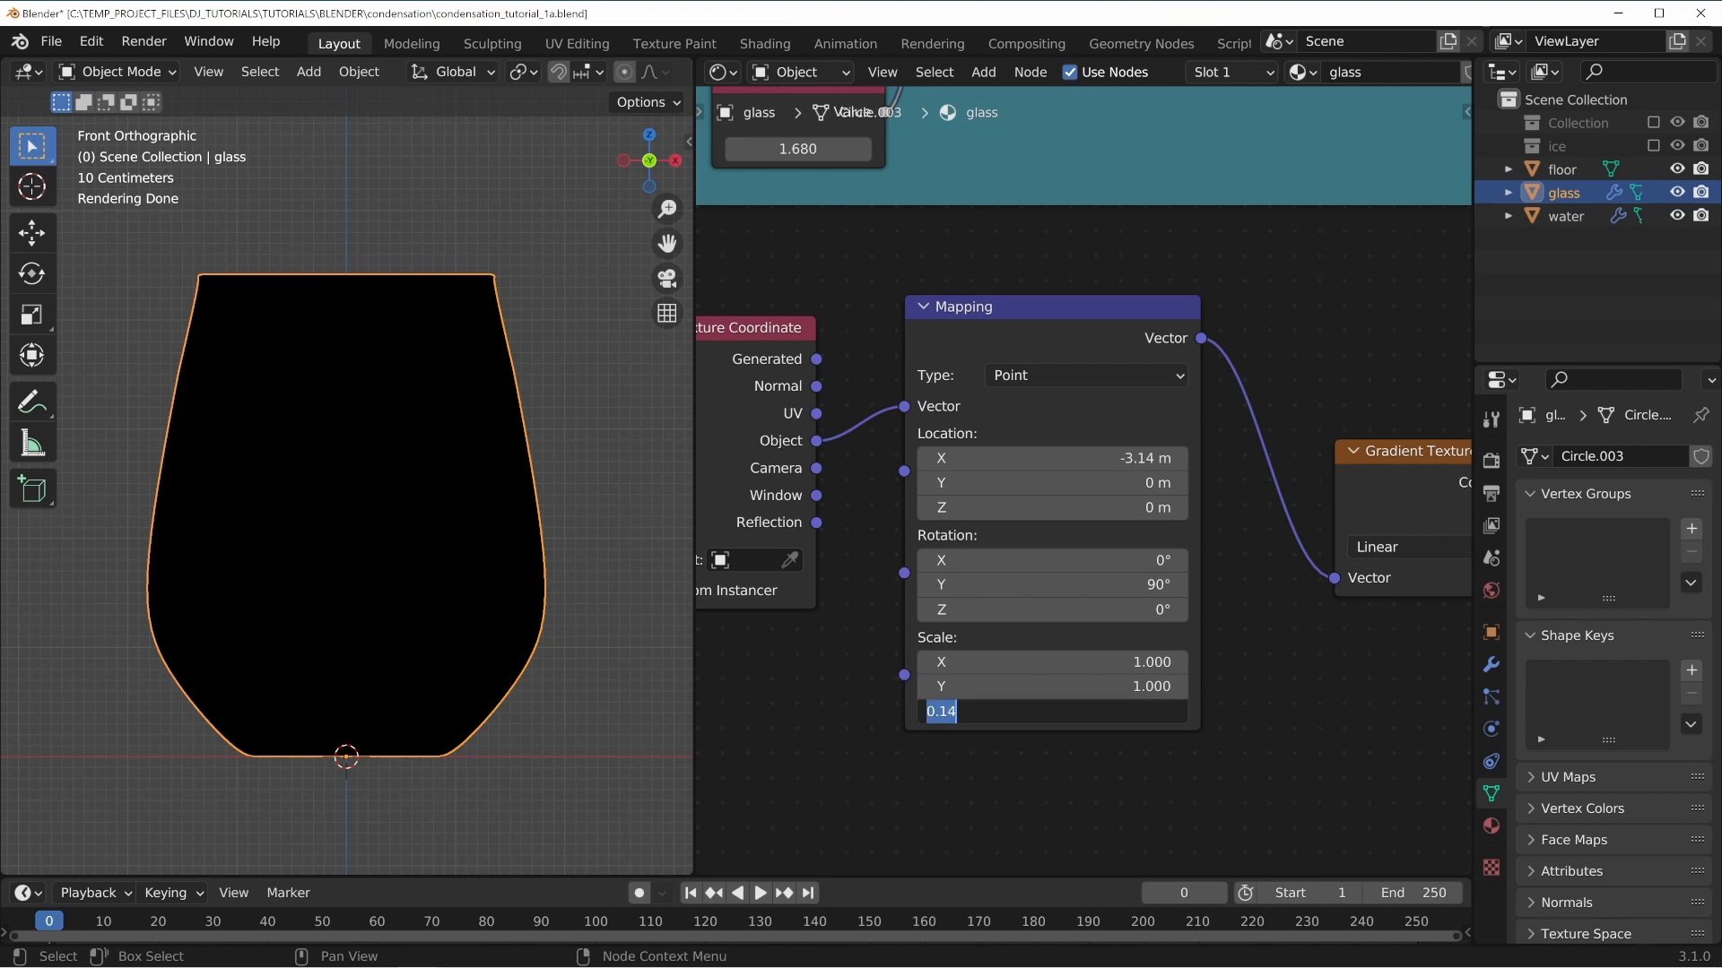
pyautogui.write('0.05')
pyautogui.press('Return')
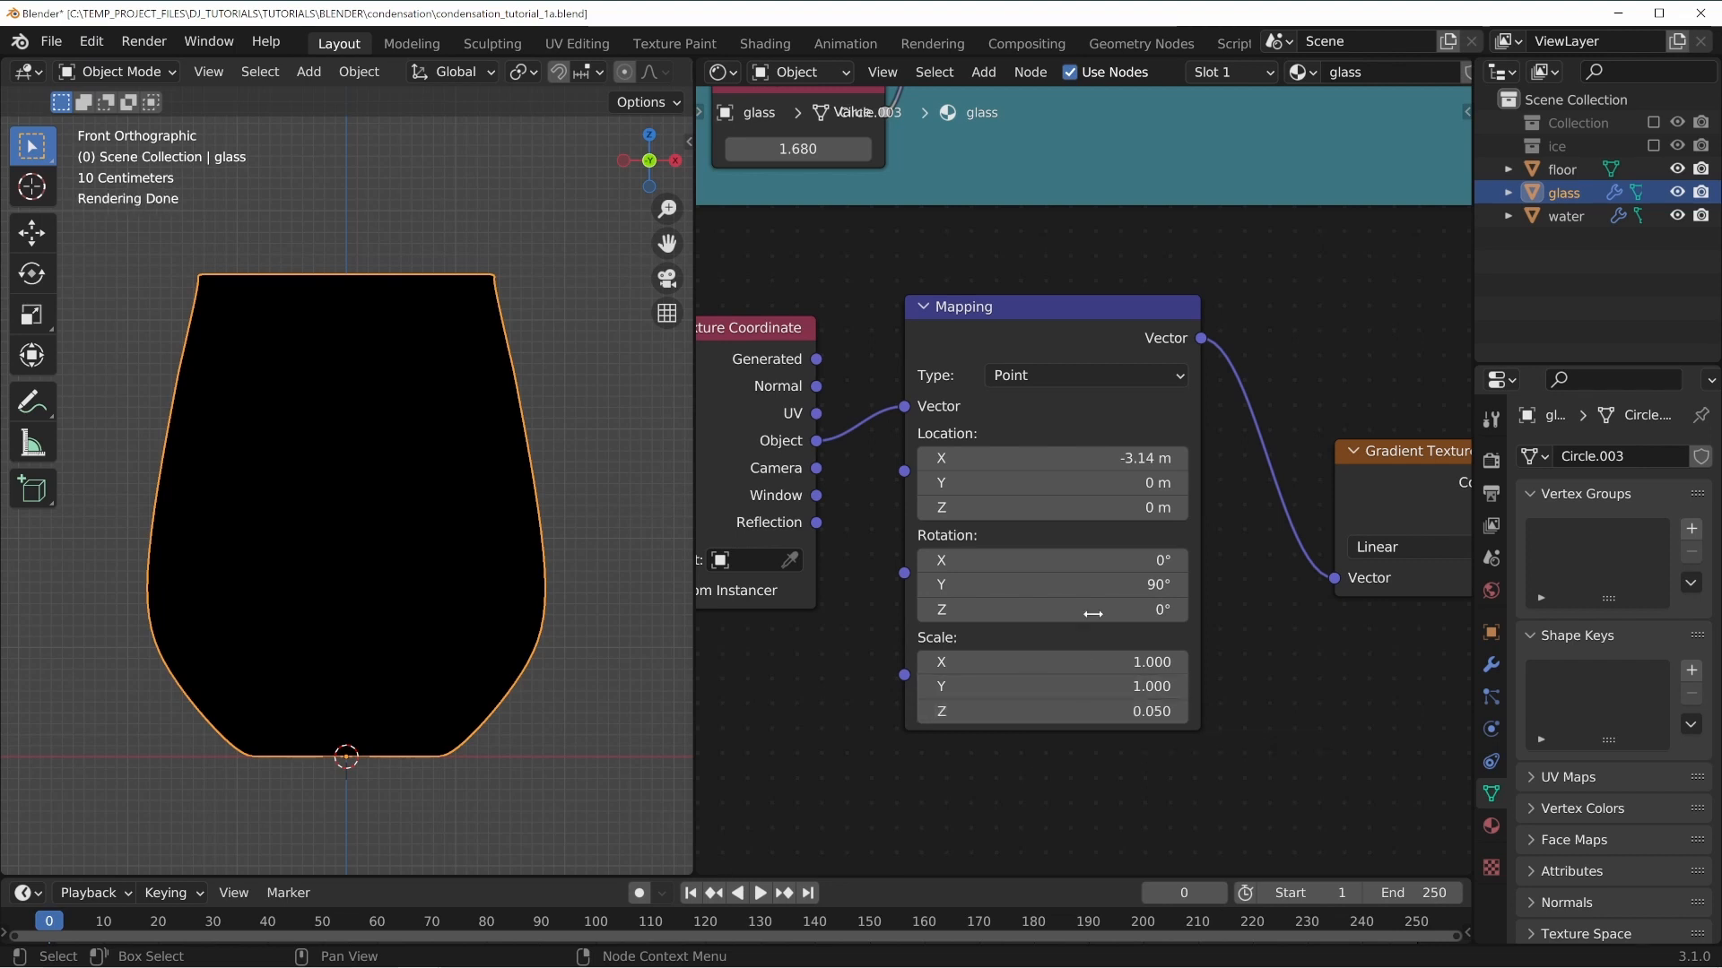
# Adjust the Mapping node's X location to about -0.06 m so the gradient sits near the glass rim.
pyautogui.click(1101, 454)
pyautogui.write('-3')
pyautogui.press('Return')
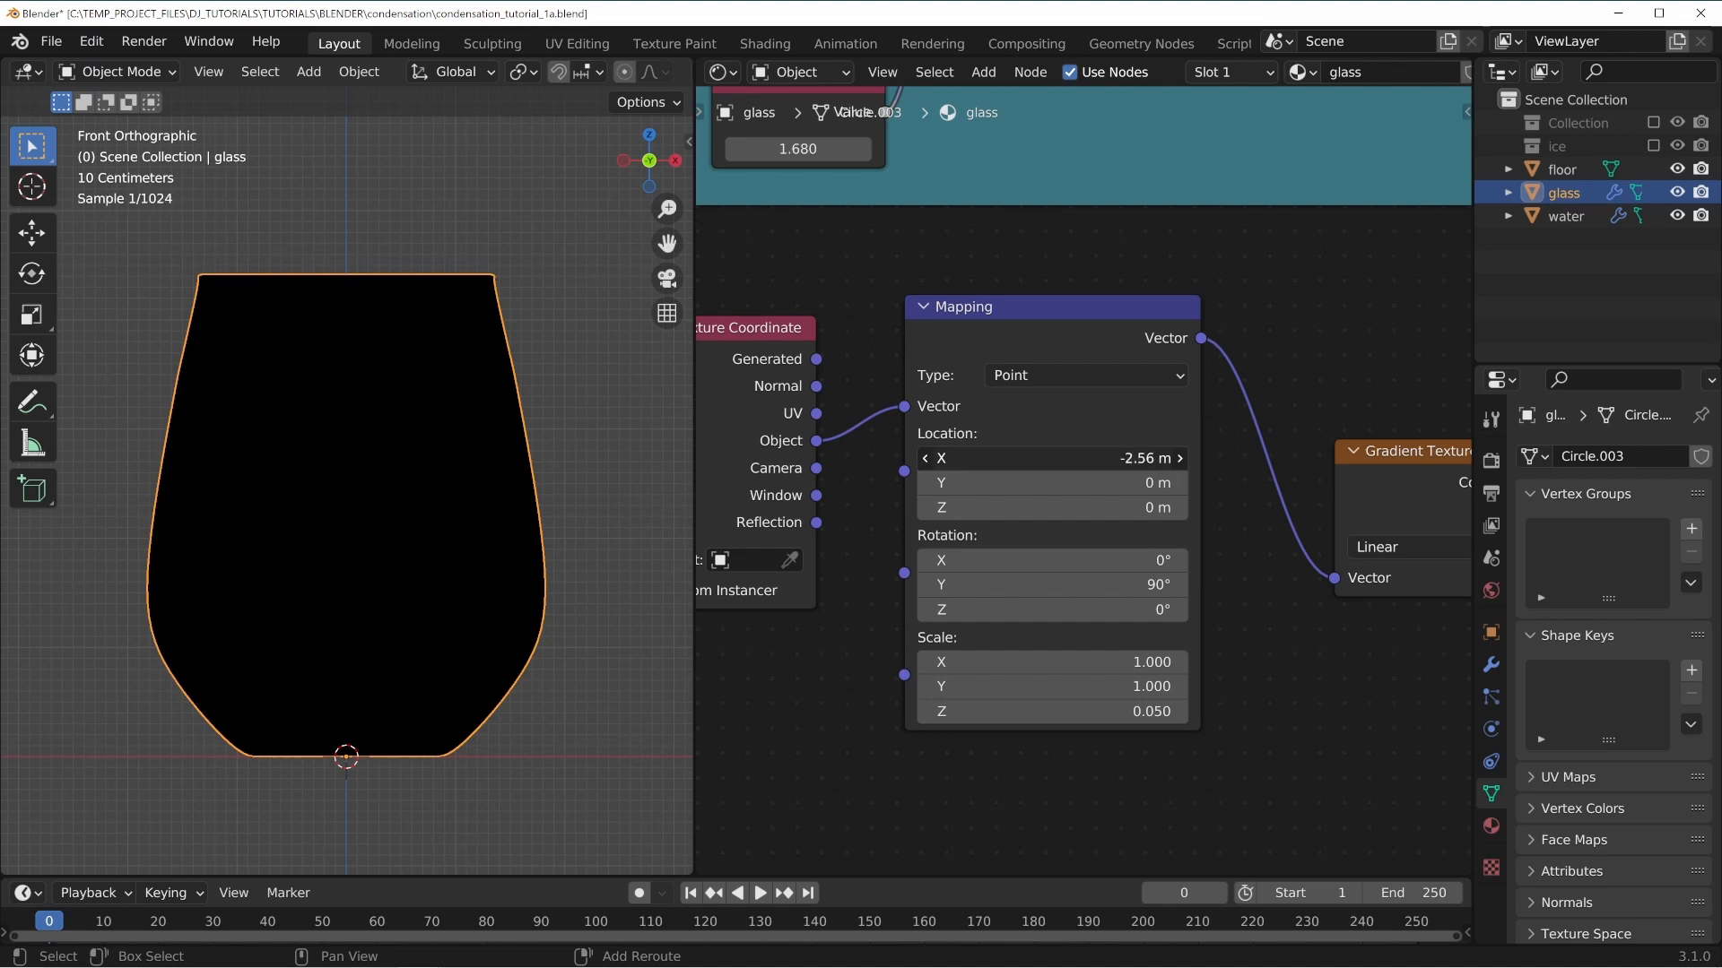
pyautogui.moveTo(1049, 457); pyautogui.dragTo(1220, 458)
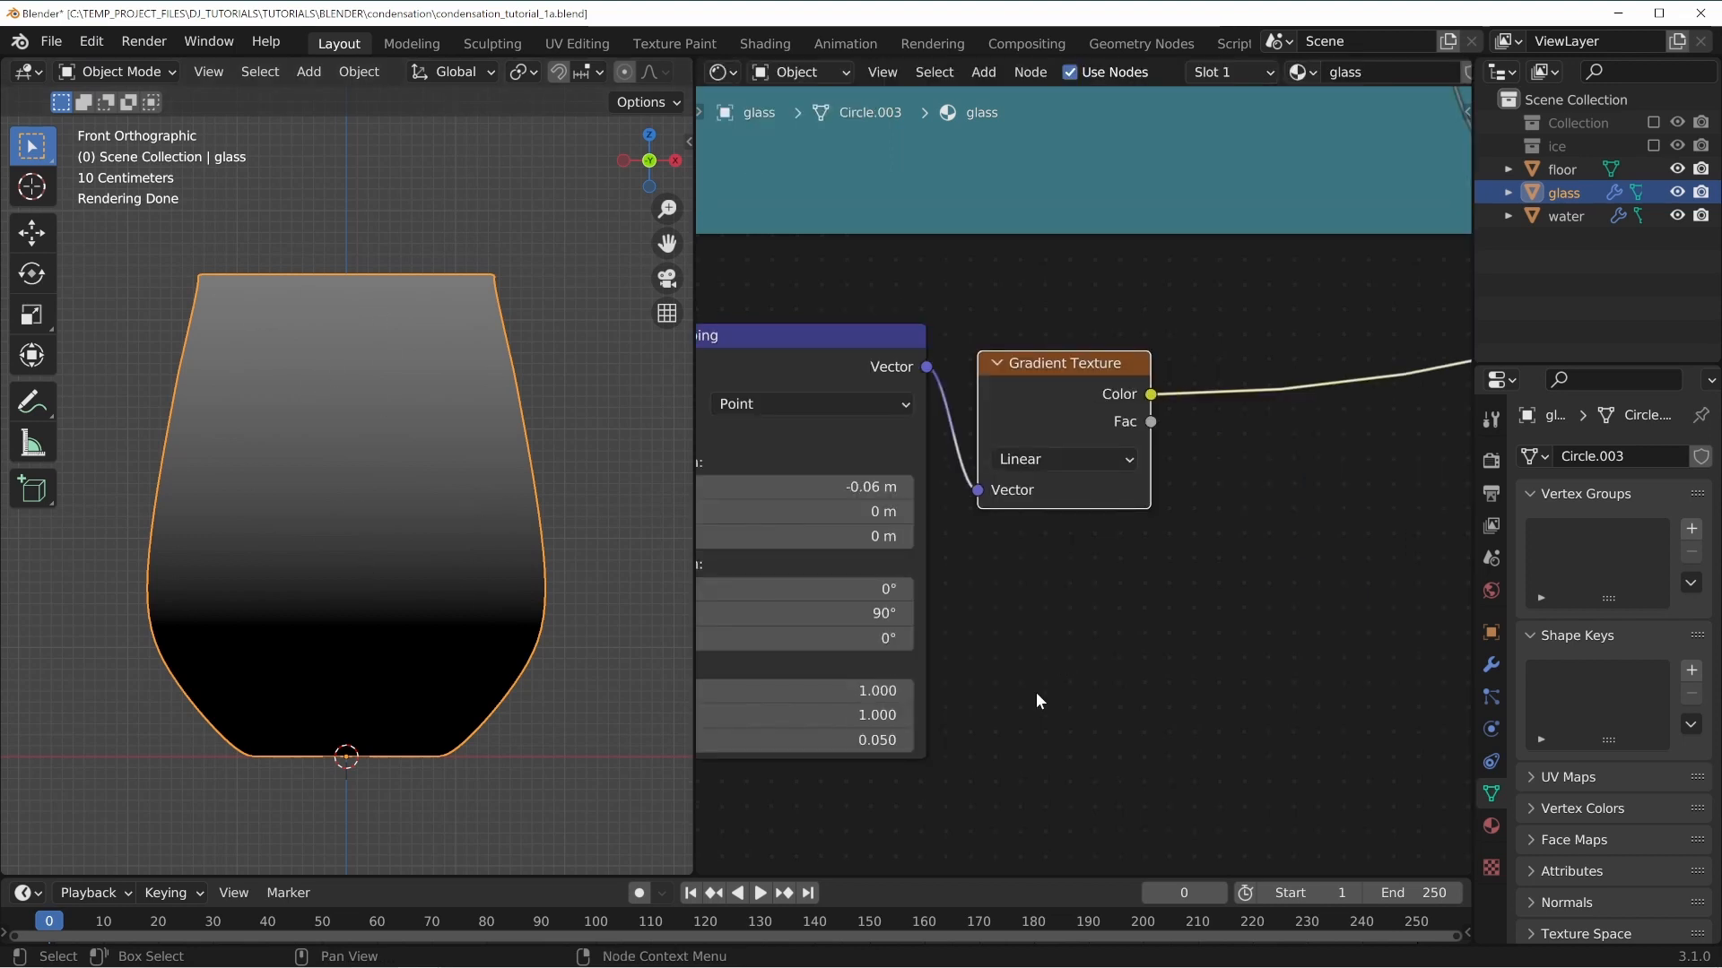
# Add a ColorRamp node fed by the Gradient Texture's Color output.
pyautogui.moveTo(1036, 692); pyautogui.dragTo(1117, 604, button='middle')
pyautogui.moveTo(1197, 540); pyautogui.dragTo(1069, 575, button='middle')
pyautogui.moveTo(1291, 446); pyautogui.dragTo(1163, 516, button='middle')
pyautogui.hotkey('shift', 'a')
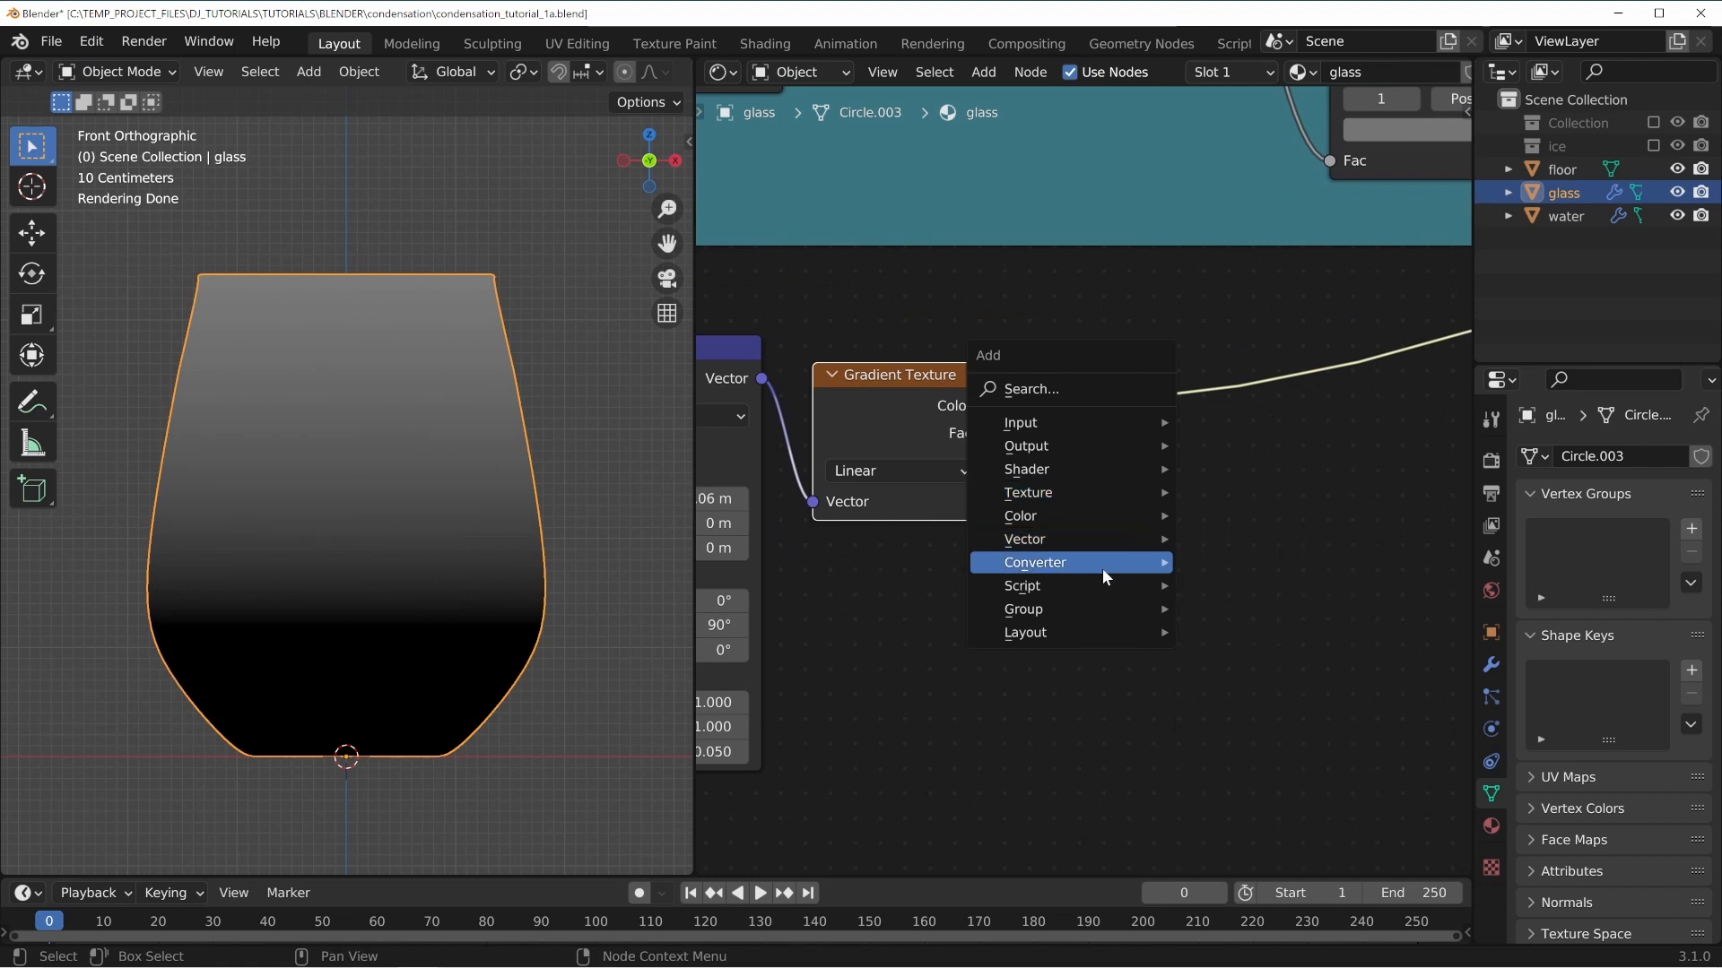
pyautogui.moveTo(1101, 565)
pyautogui.click(1220, 614)
pyautogui.click(1054, 395)
pyautogui.moveTo(1169, 589); pyautogui.dragTo(1082, 571, button='middle')
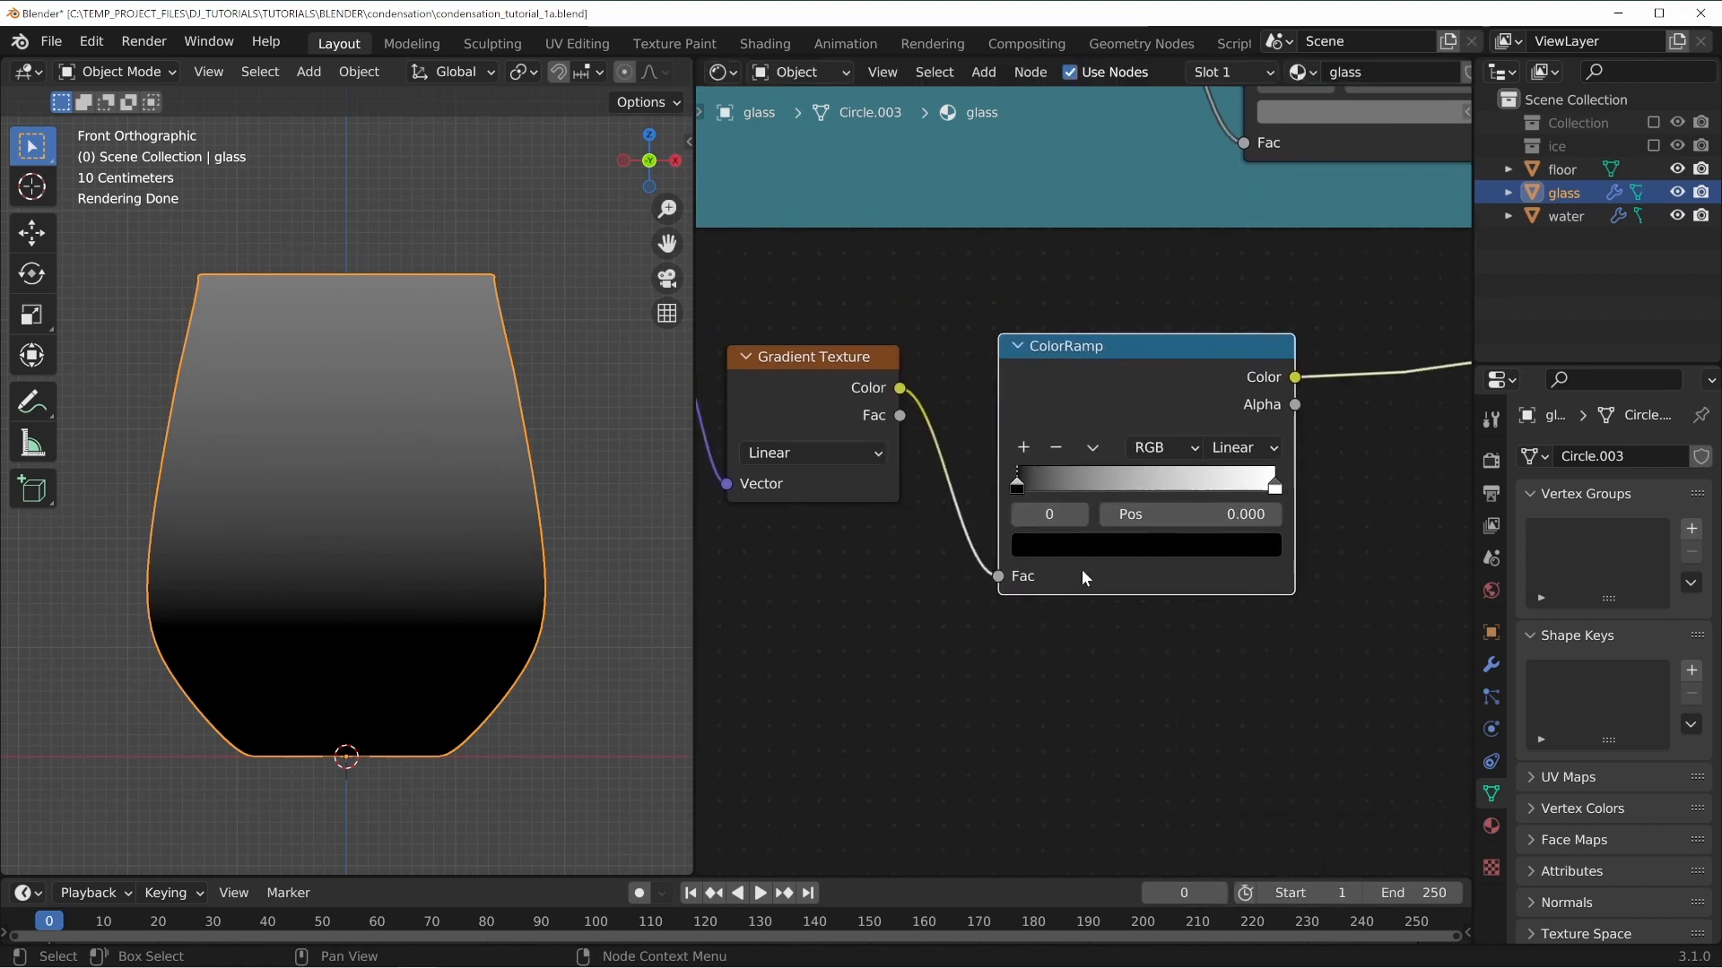
# Swap and slide the ColorRamp stops to white at about 0.05 and black at about 0.13, leaving a black band at the rim.
pyautogui.moveTo(1272, 489); pyautogui.dragTo(1045, 486)
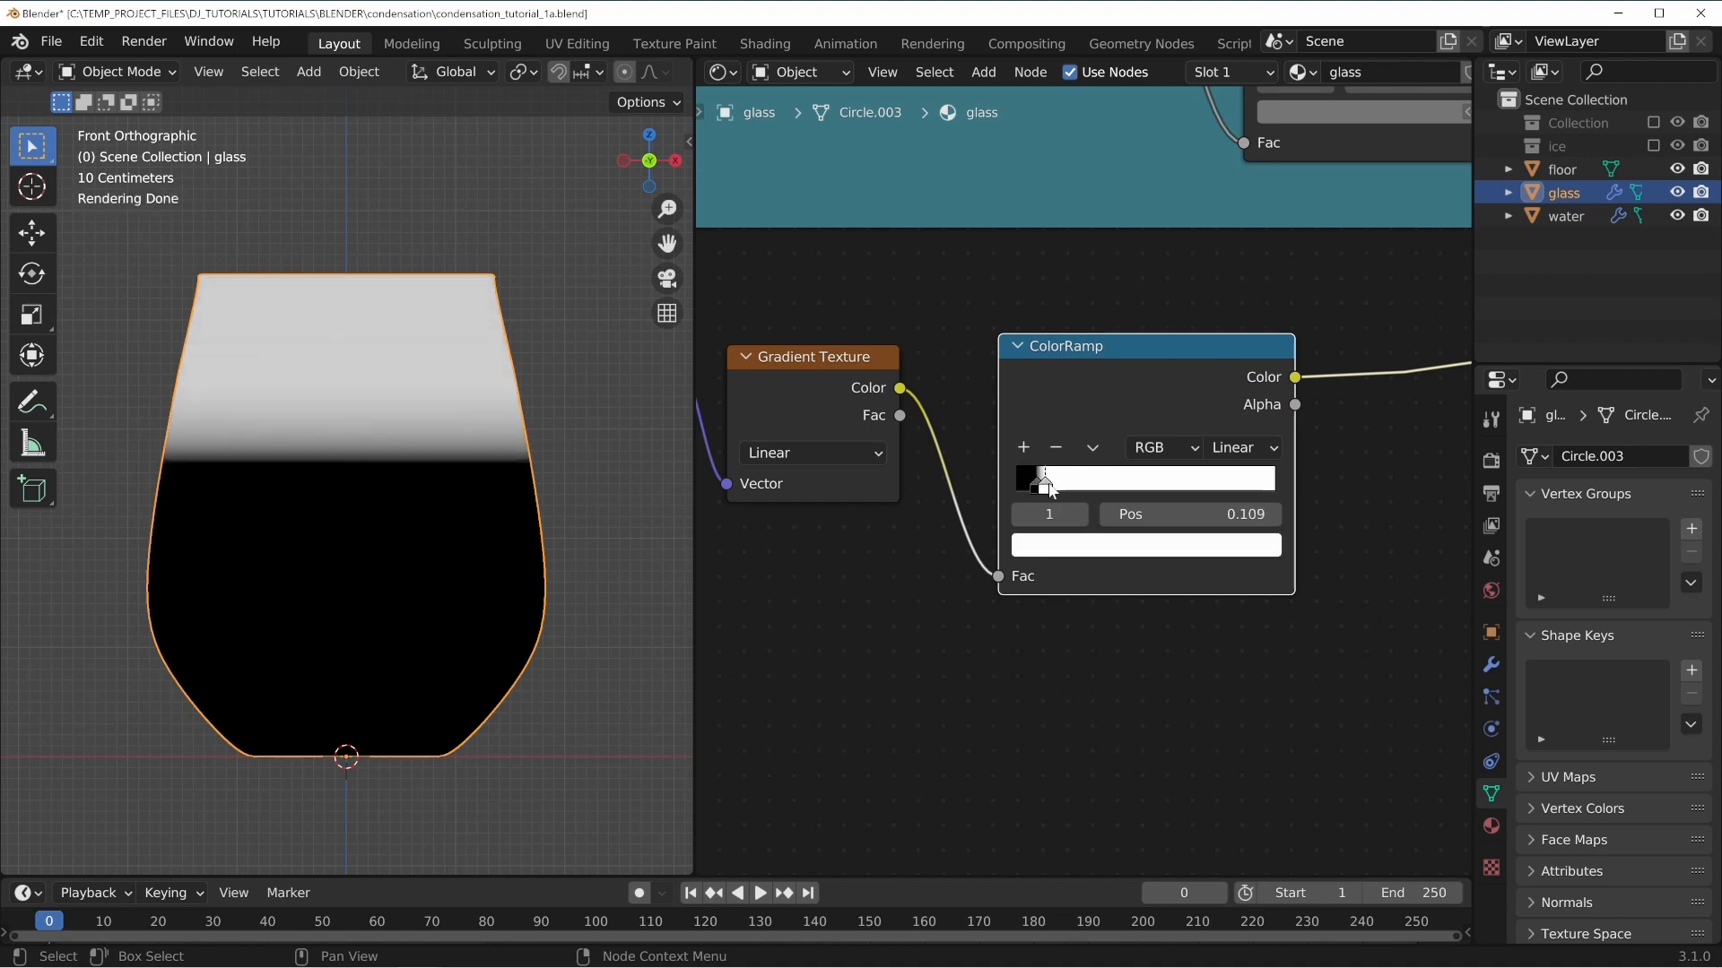
pyautogui.click(1035, 484)
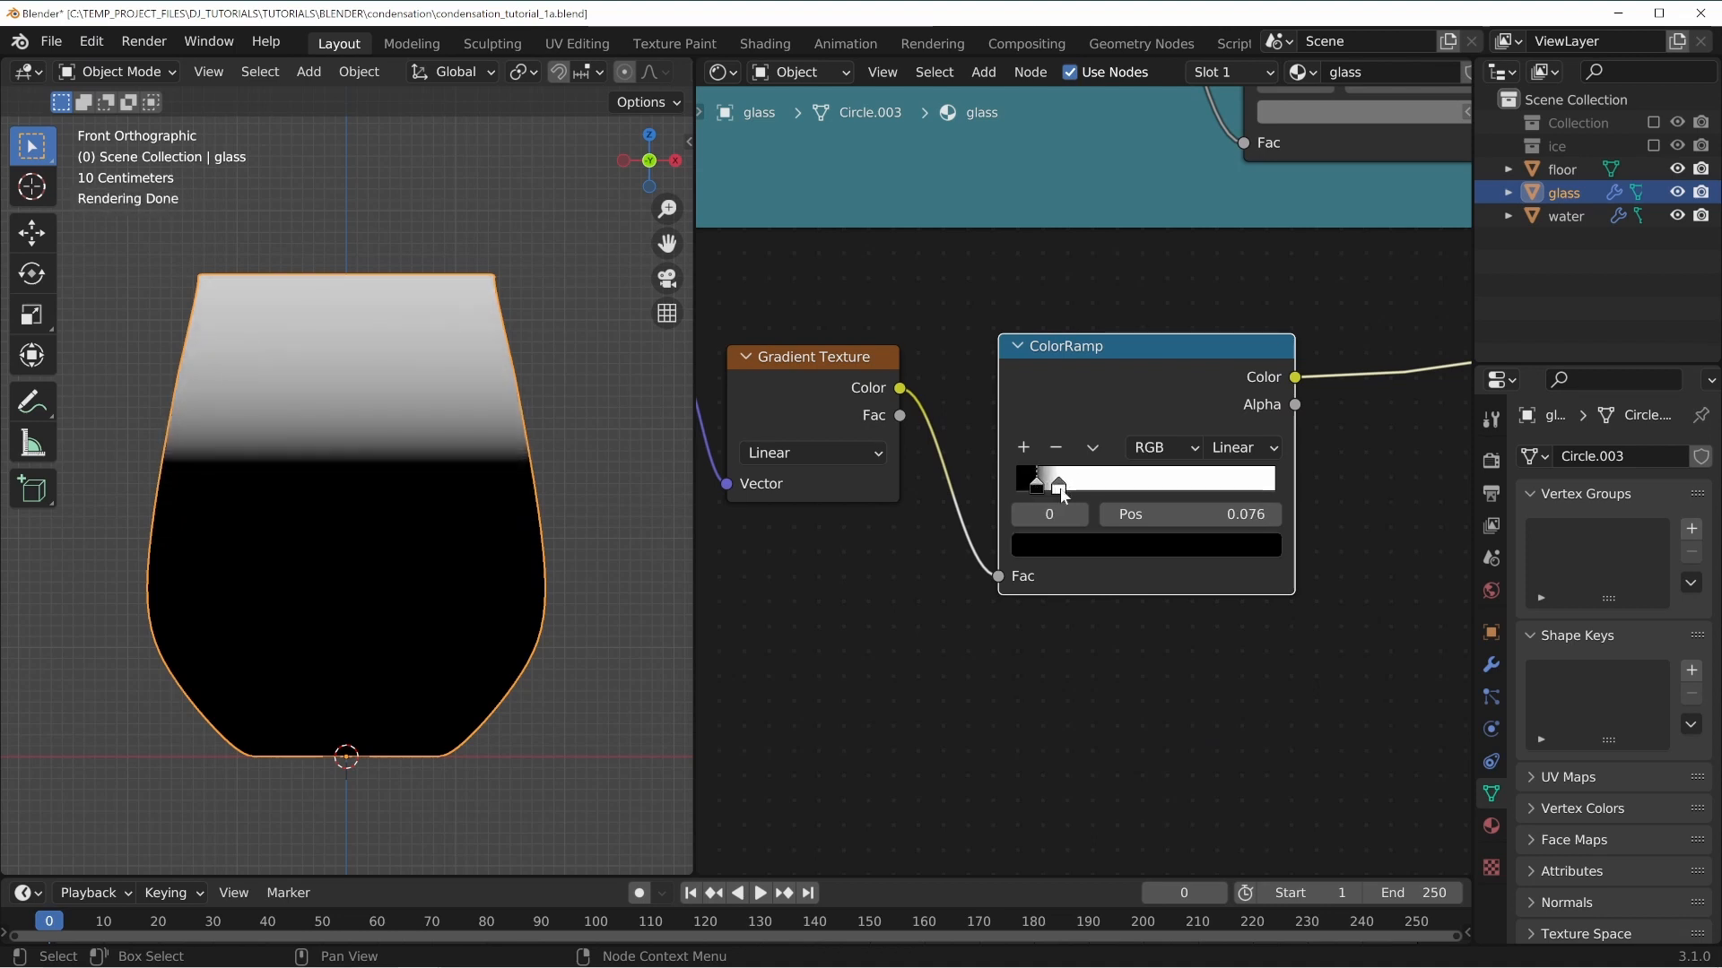
pyautogui.moveTo(1060, 488)
pyautogui.mouseDown()
pyautogui.moveTo(1091, 489)
pyautogui.moveTo(1052, 489)
pyautogui.mouseUp()
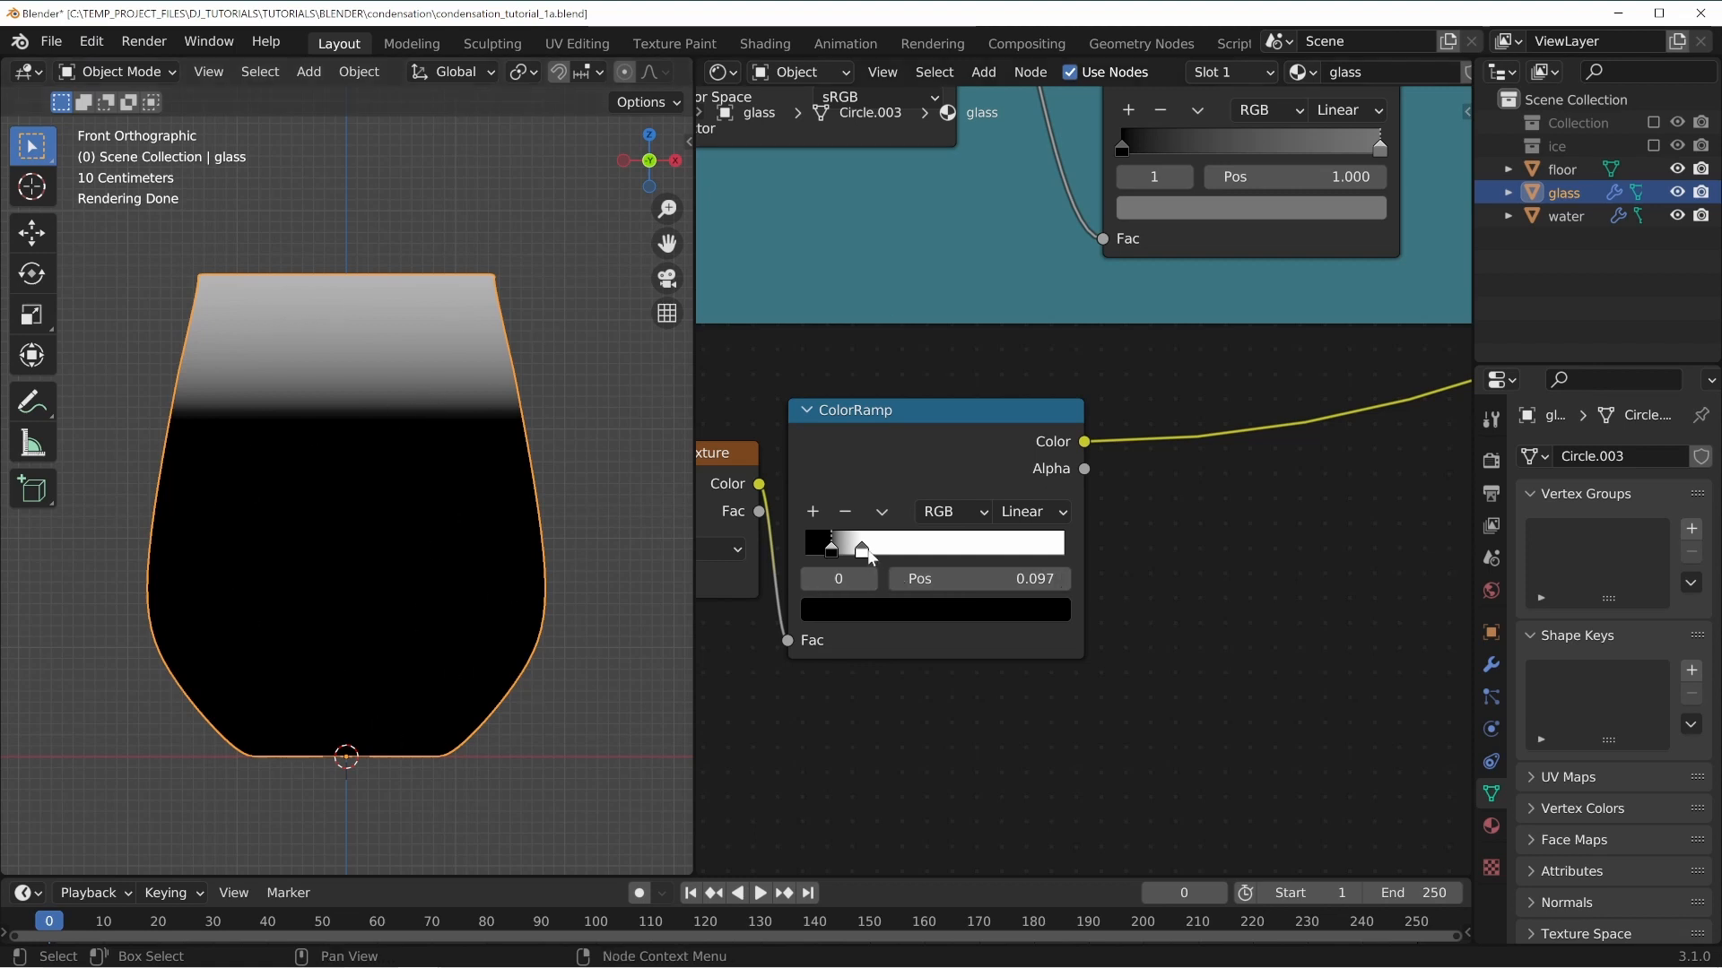
pyautogui.moveTo(861, 549); pyautogui.dragTo(806, 549)
pyautogui.moveTo(922, 546); pyautogui.dragTo(837, 546)
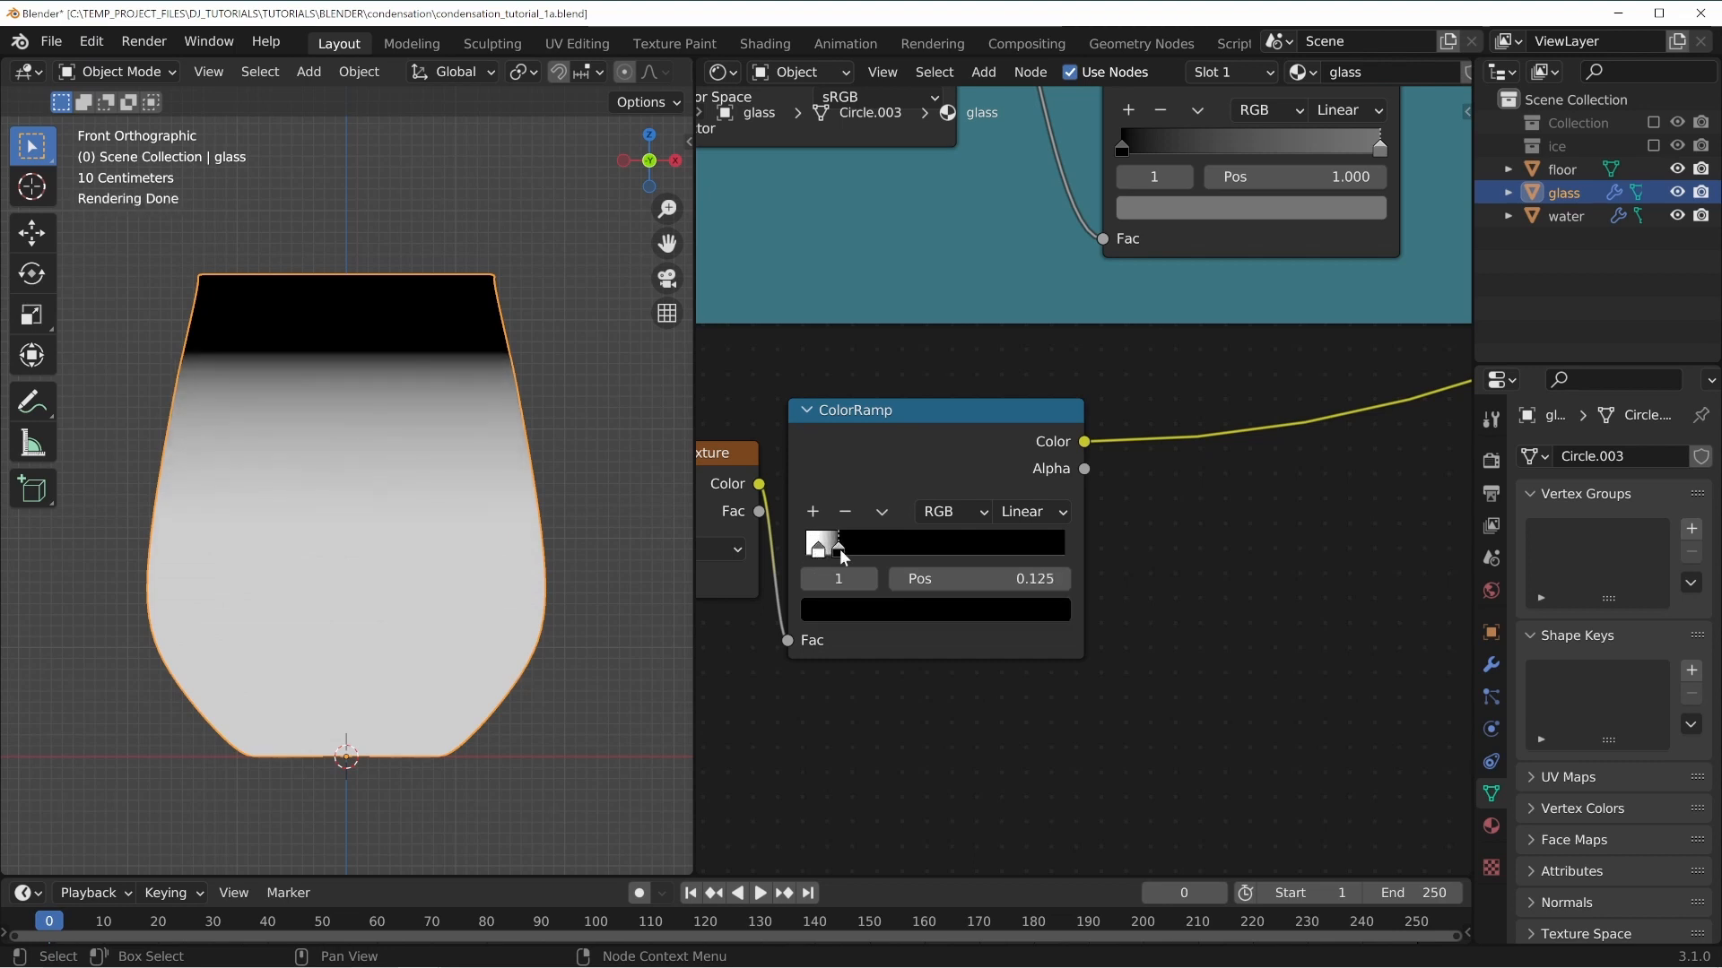
pyautogui.click(817, 550)
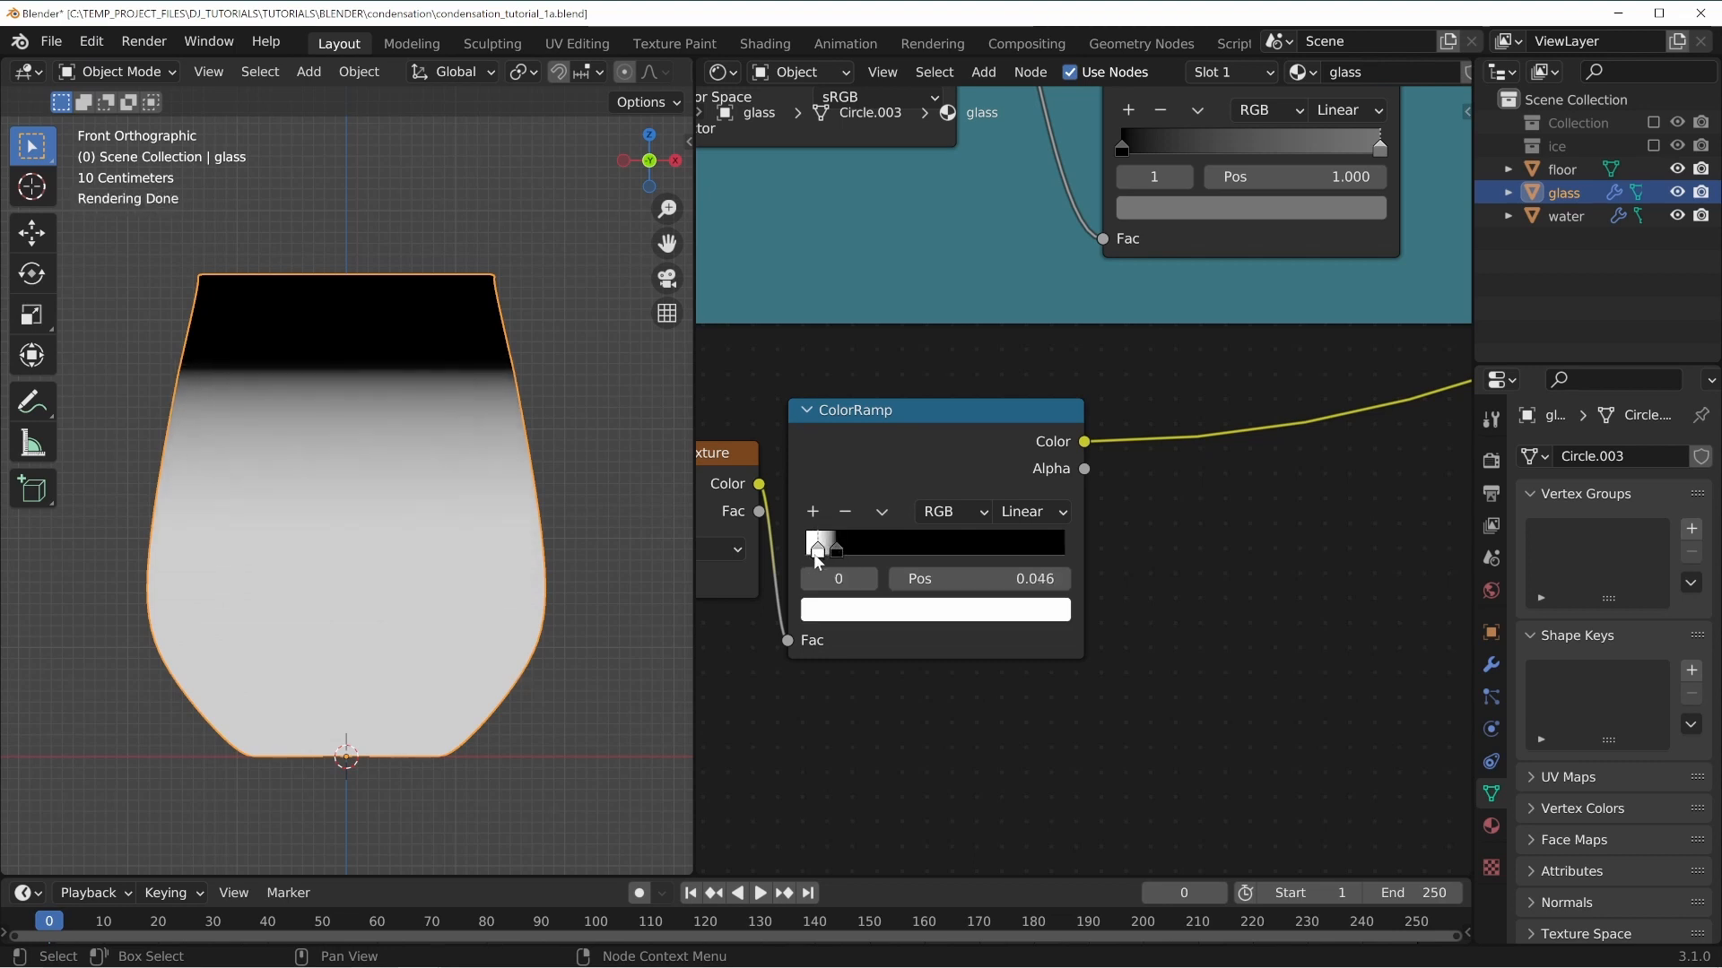
pyautogui.moveTo(837, 549); pyautogui.dragTo(841, 550)
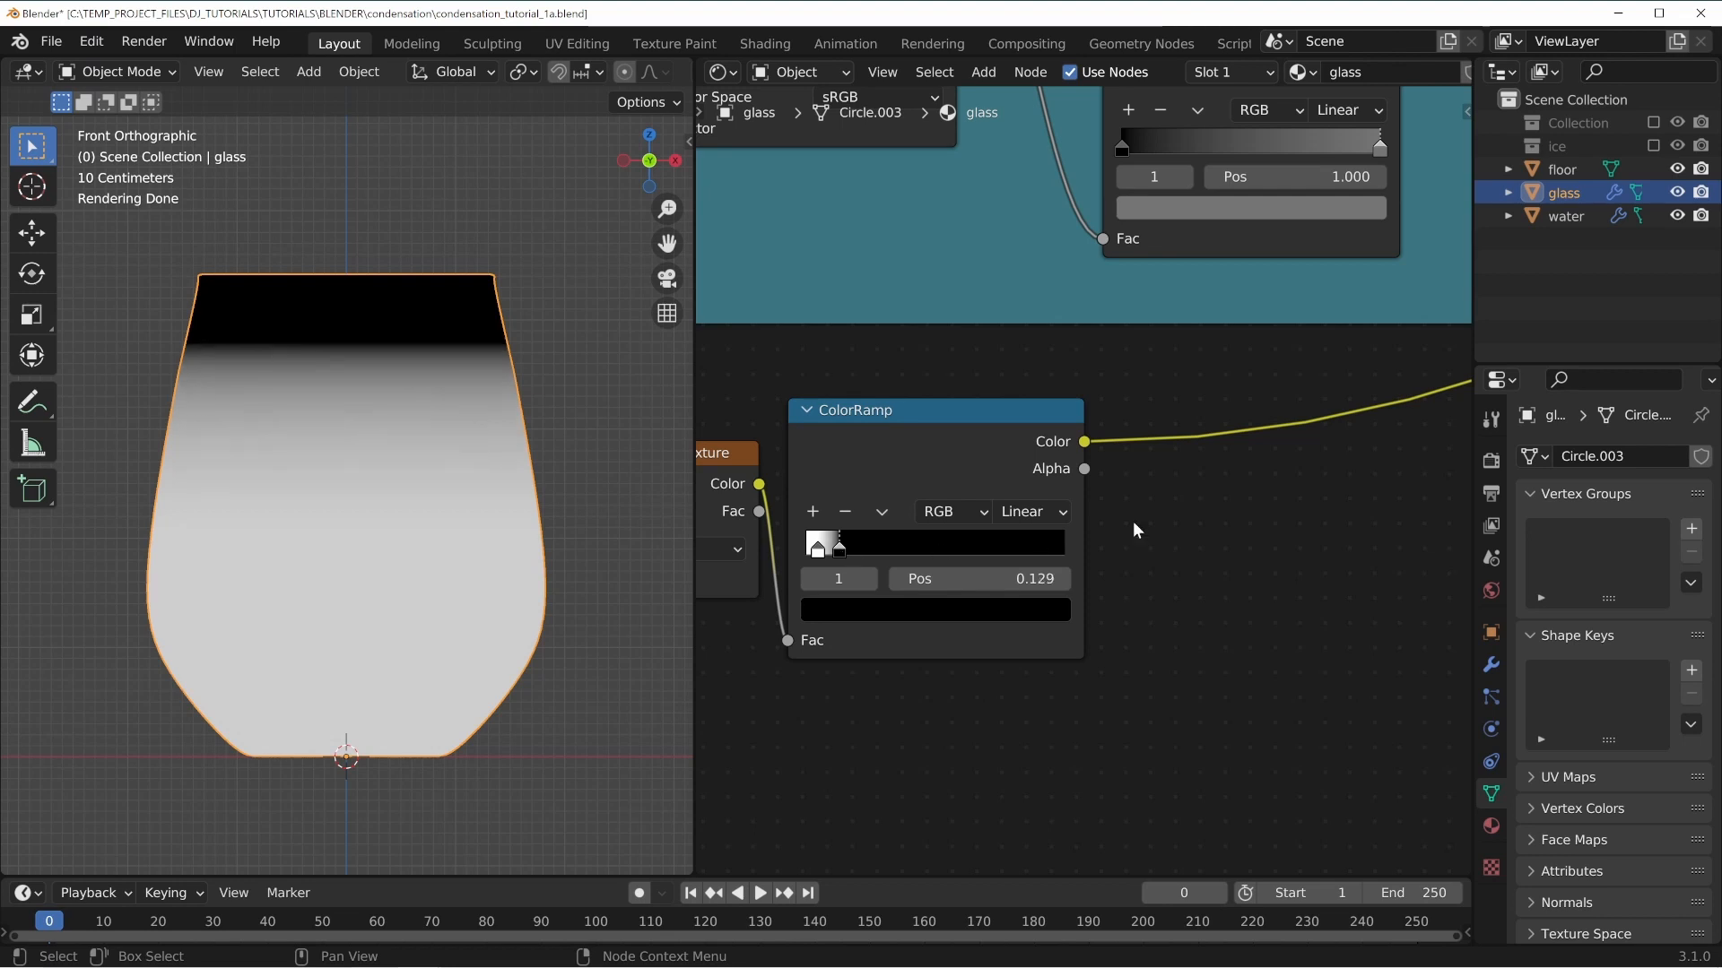
# Orbit the viewport and navigate the node tree to inspect the rim mask on the glass.
pyautogui.scroll(-2, 1241, 506)
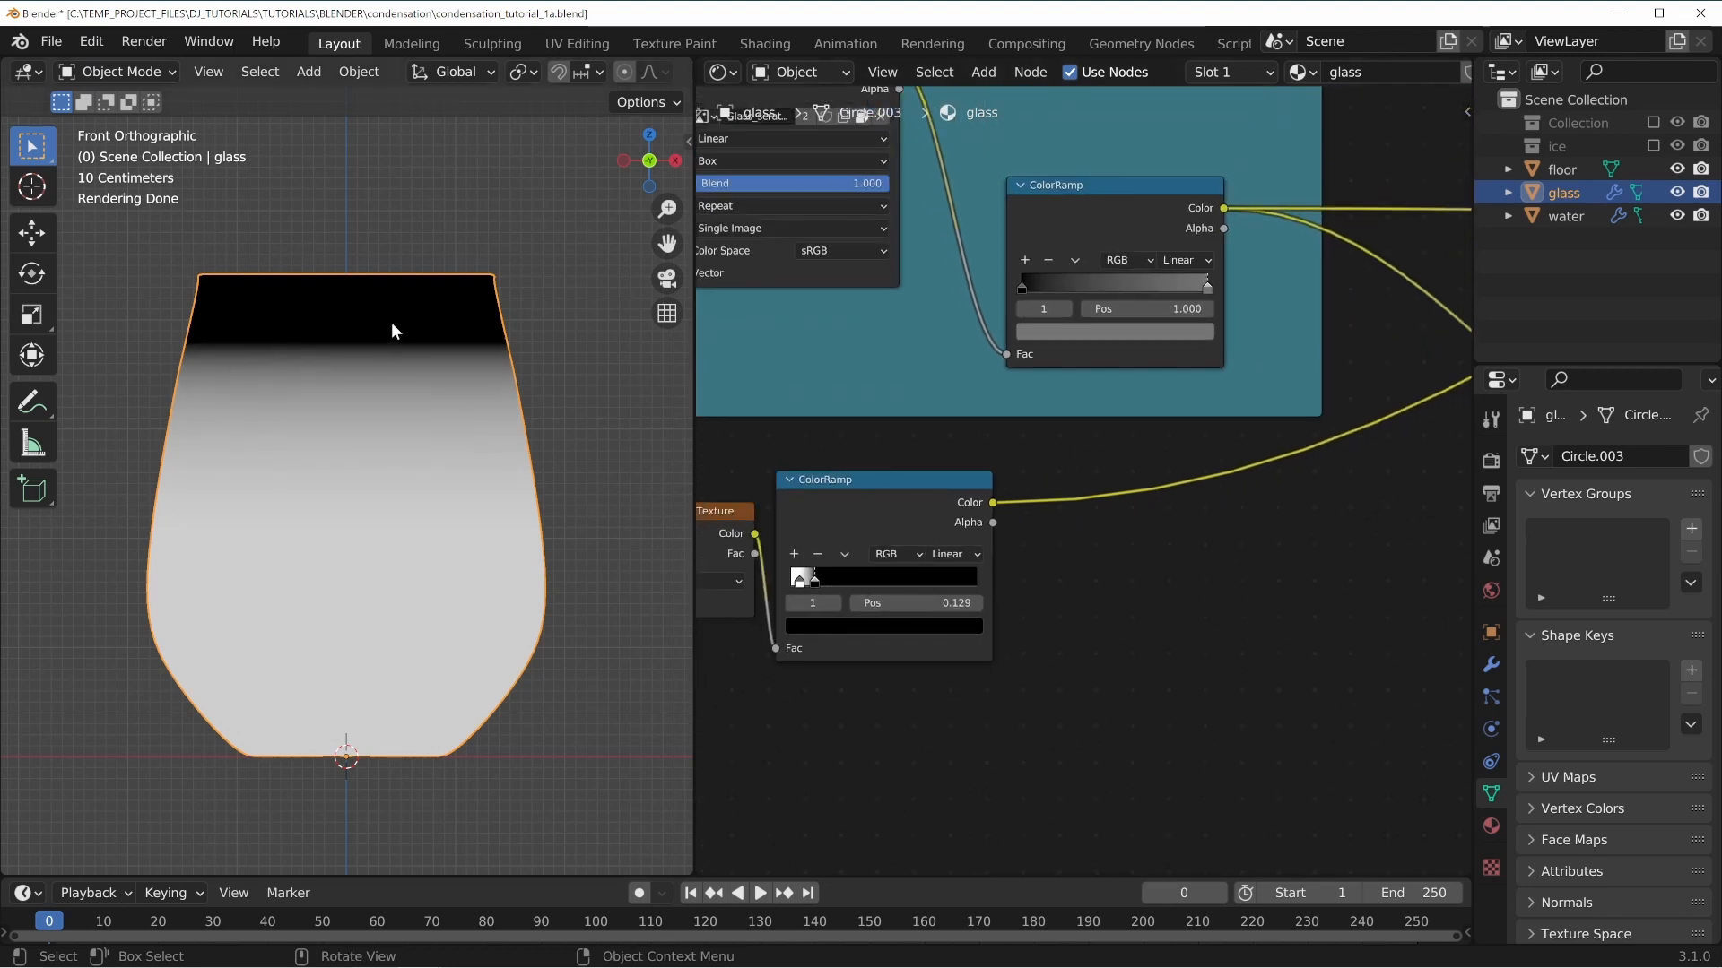
pyautogui.moveTo(491, 335); pyautogui.dragTo(334, 341, button='middle')
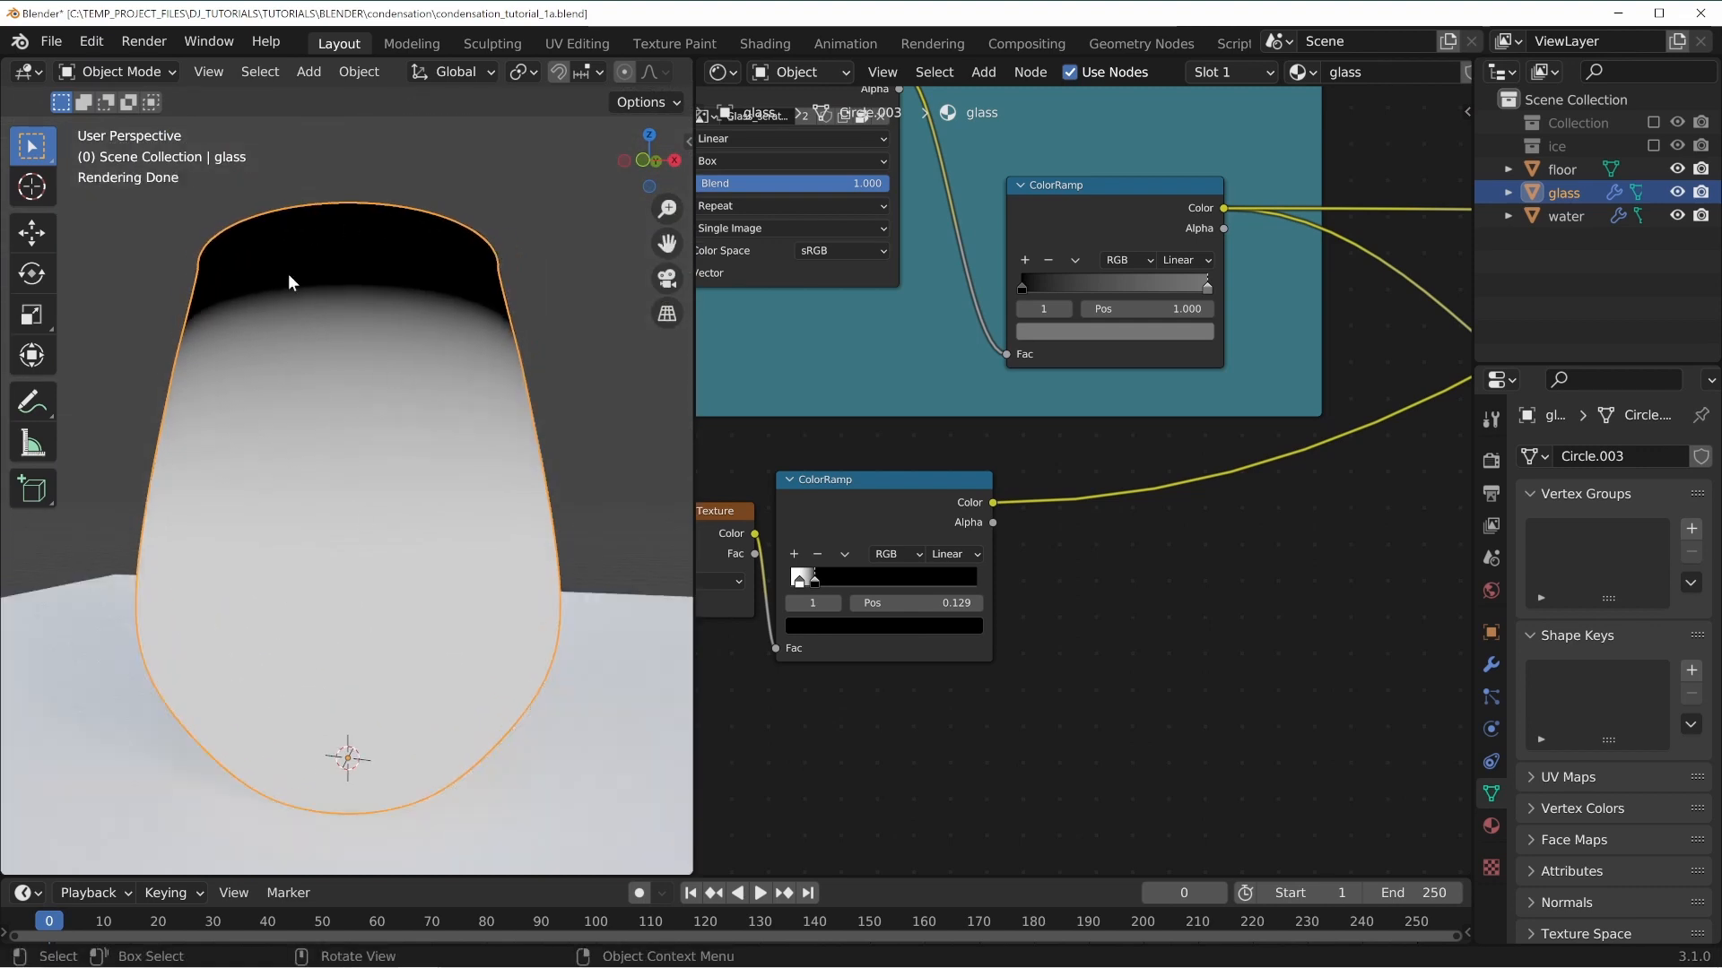
pyautogui.moveTo(288, 273); pyautogui.dragTo(396, 367, button='middle')
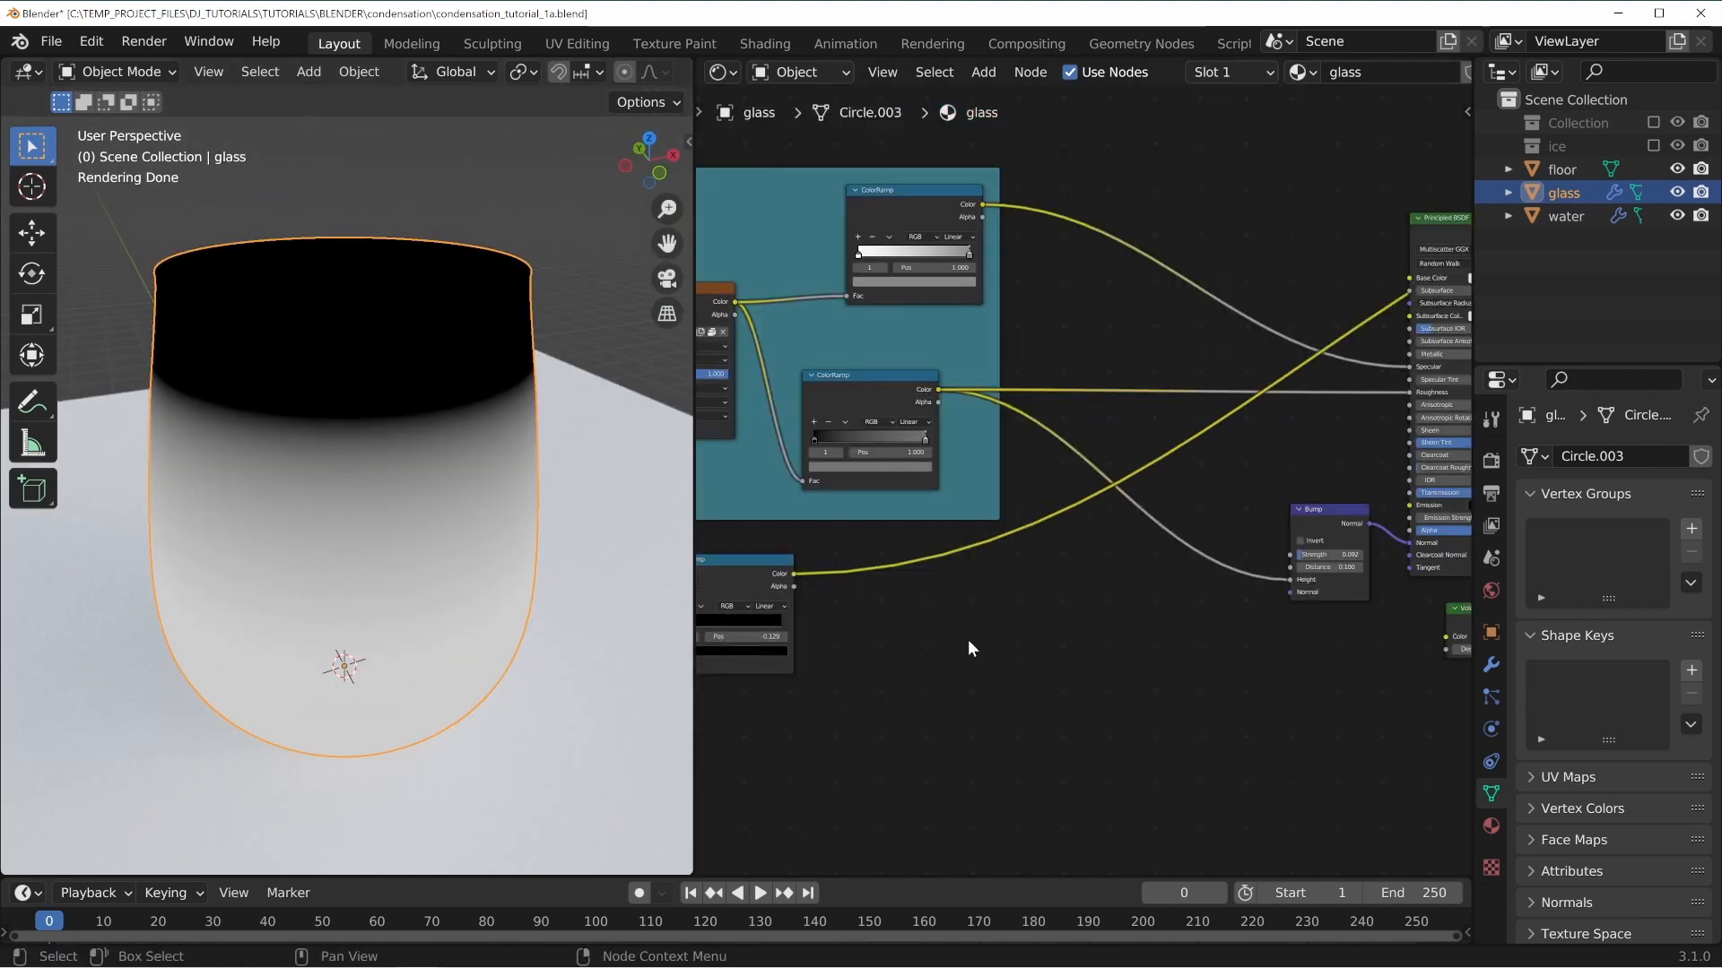
pyautogui.scroll(2, 1027, 603)
pyautogui.moveTo(895, 498); pyautogui.dragTo(979, 503)
pyautogui.moveTo(893, 462); pyautogui.dragTo(936, 482, button='middle')
# Preview the scratches texture and then the gradient mask on the glass in the viewport.
pyautogui.keyDown('ctrl'); pyautogui.keyDown('shift'); pyautogui.click(924, 250); pyautogui.keyUp('shift'); pyautogui.keyUp('ctrl')
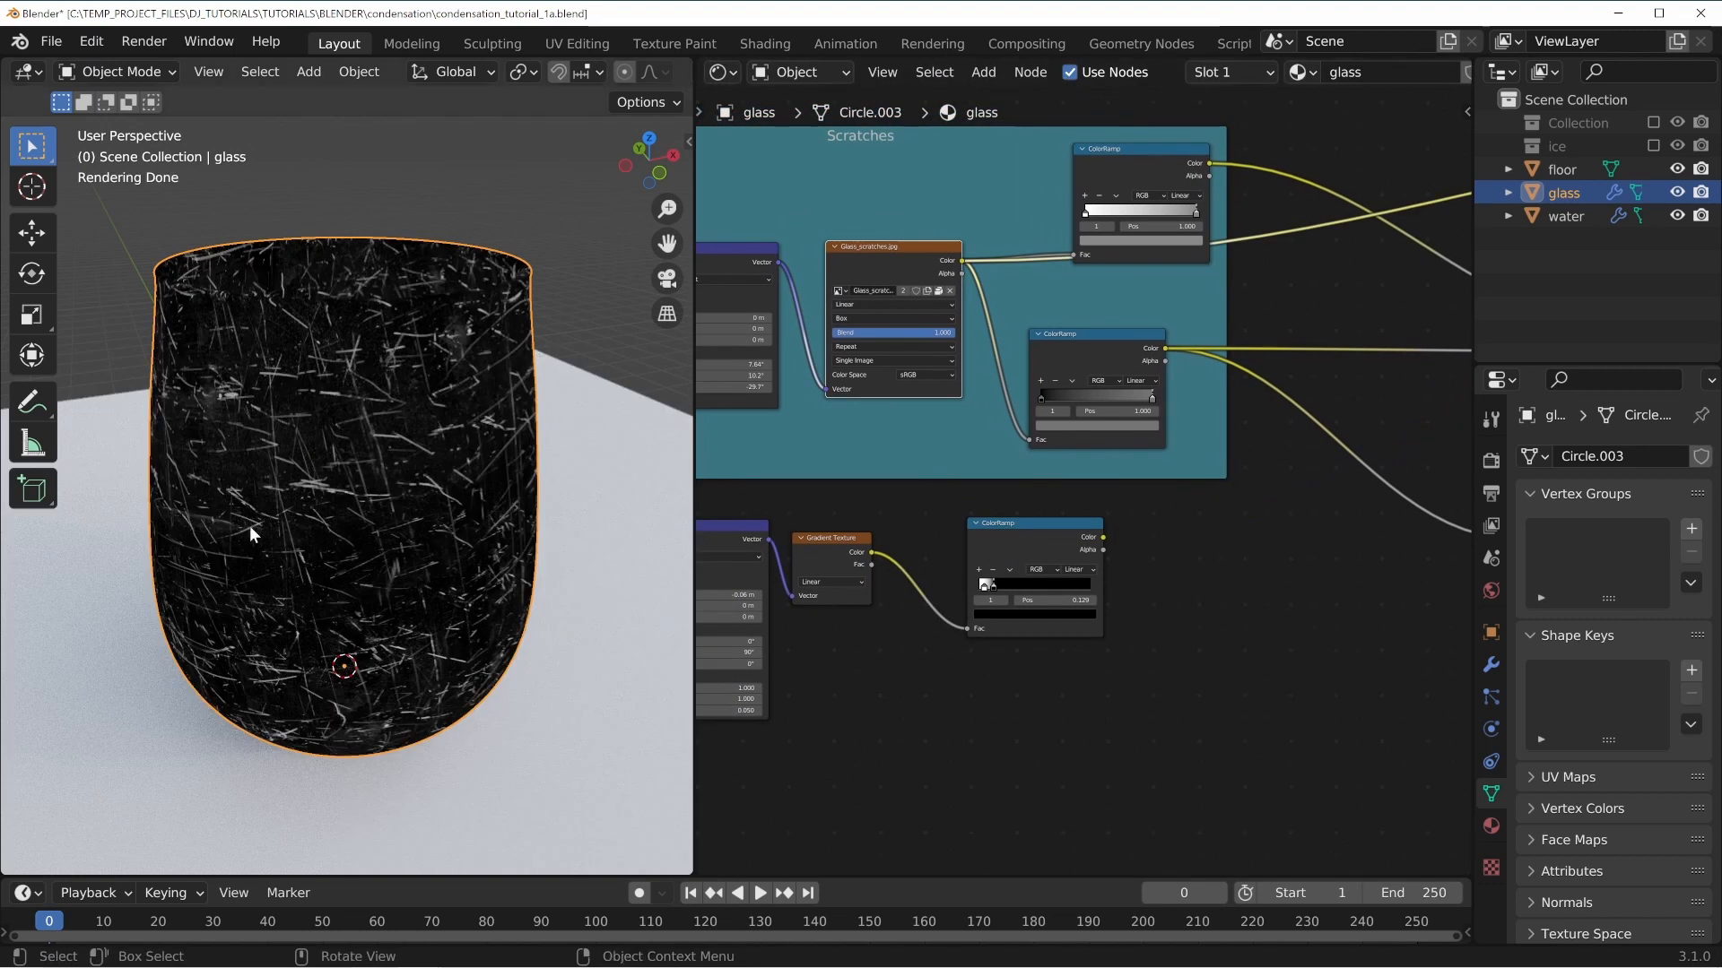
pyautogui.moveTo(249, 525); pyautogui.dragTo(425, 454, button='middle')
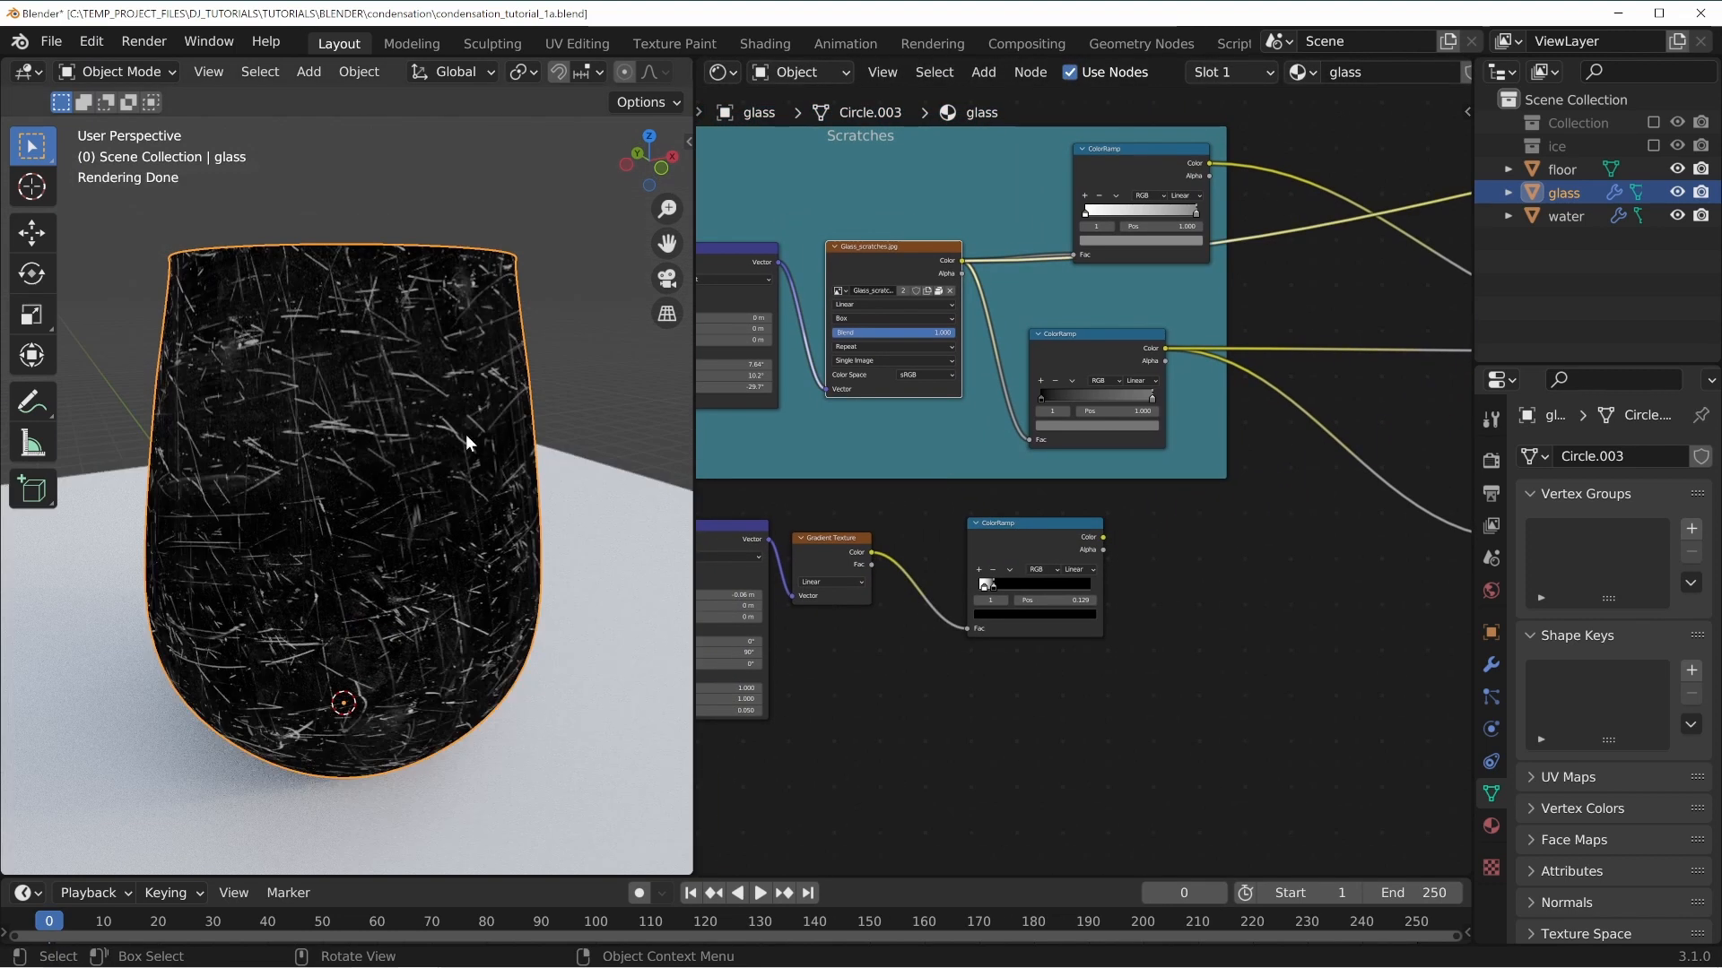
pyautogui.moveTo(1300, 594); pyautogui.dragTo(1200, 637, button='middle')
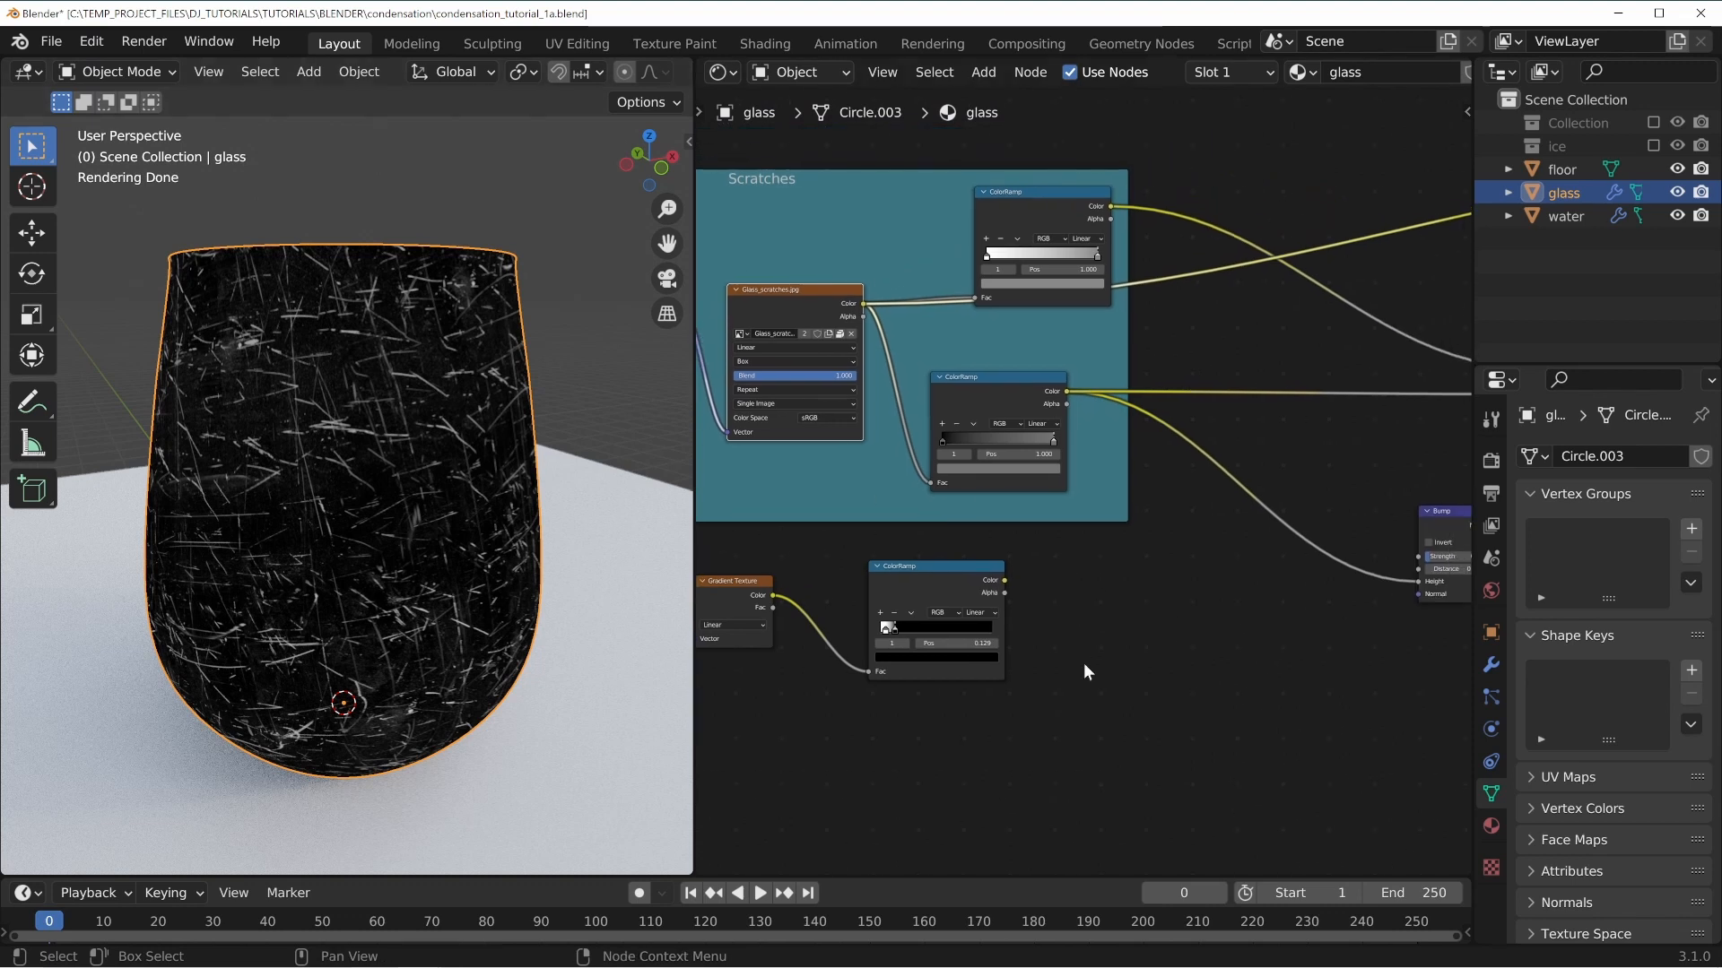
pyautogui.moveTo(966, 580); pyautogui.dragTo(1060, 486, button='middle')
pyautogui.keyDown('ctrl'); pyautogui.keyDown('shift'); pyautogui.click(1060, 486); pyautogui.keyUp('shift'); pyautogui.keyUp('ctrl')
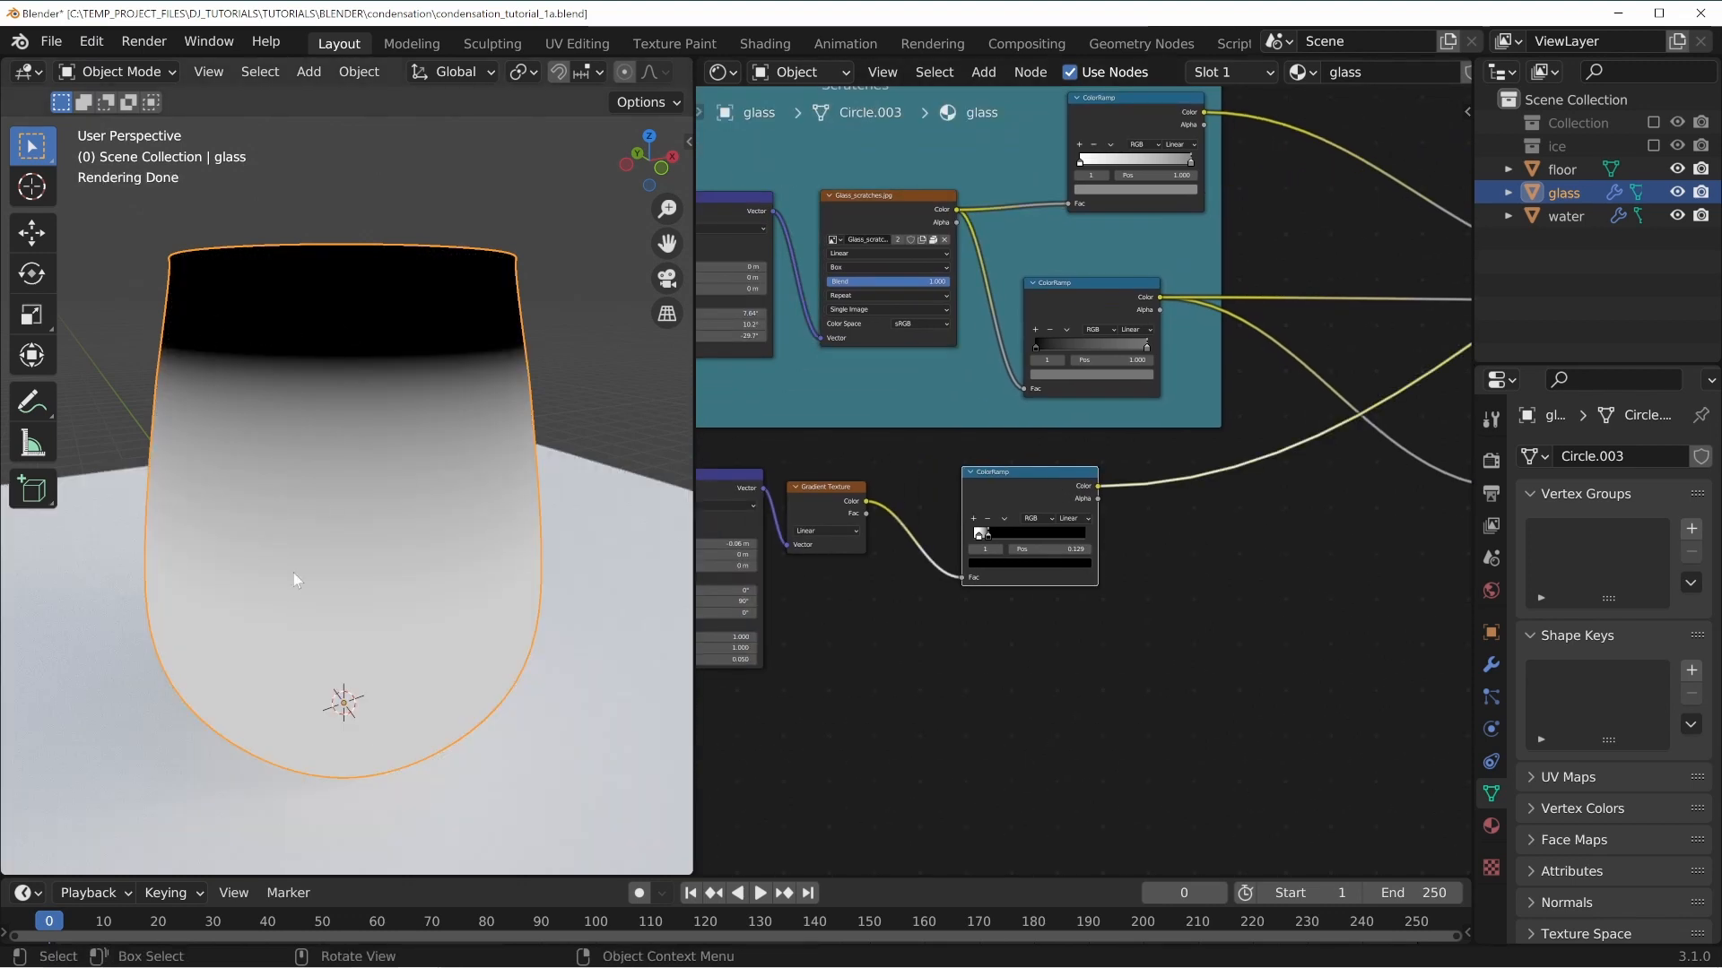
pyautogui.moveTo(908, 660); pyautogui.dragTo(1082, 615, button='middle')
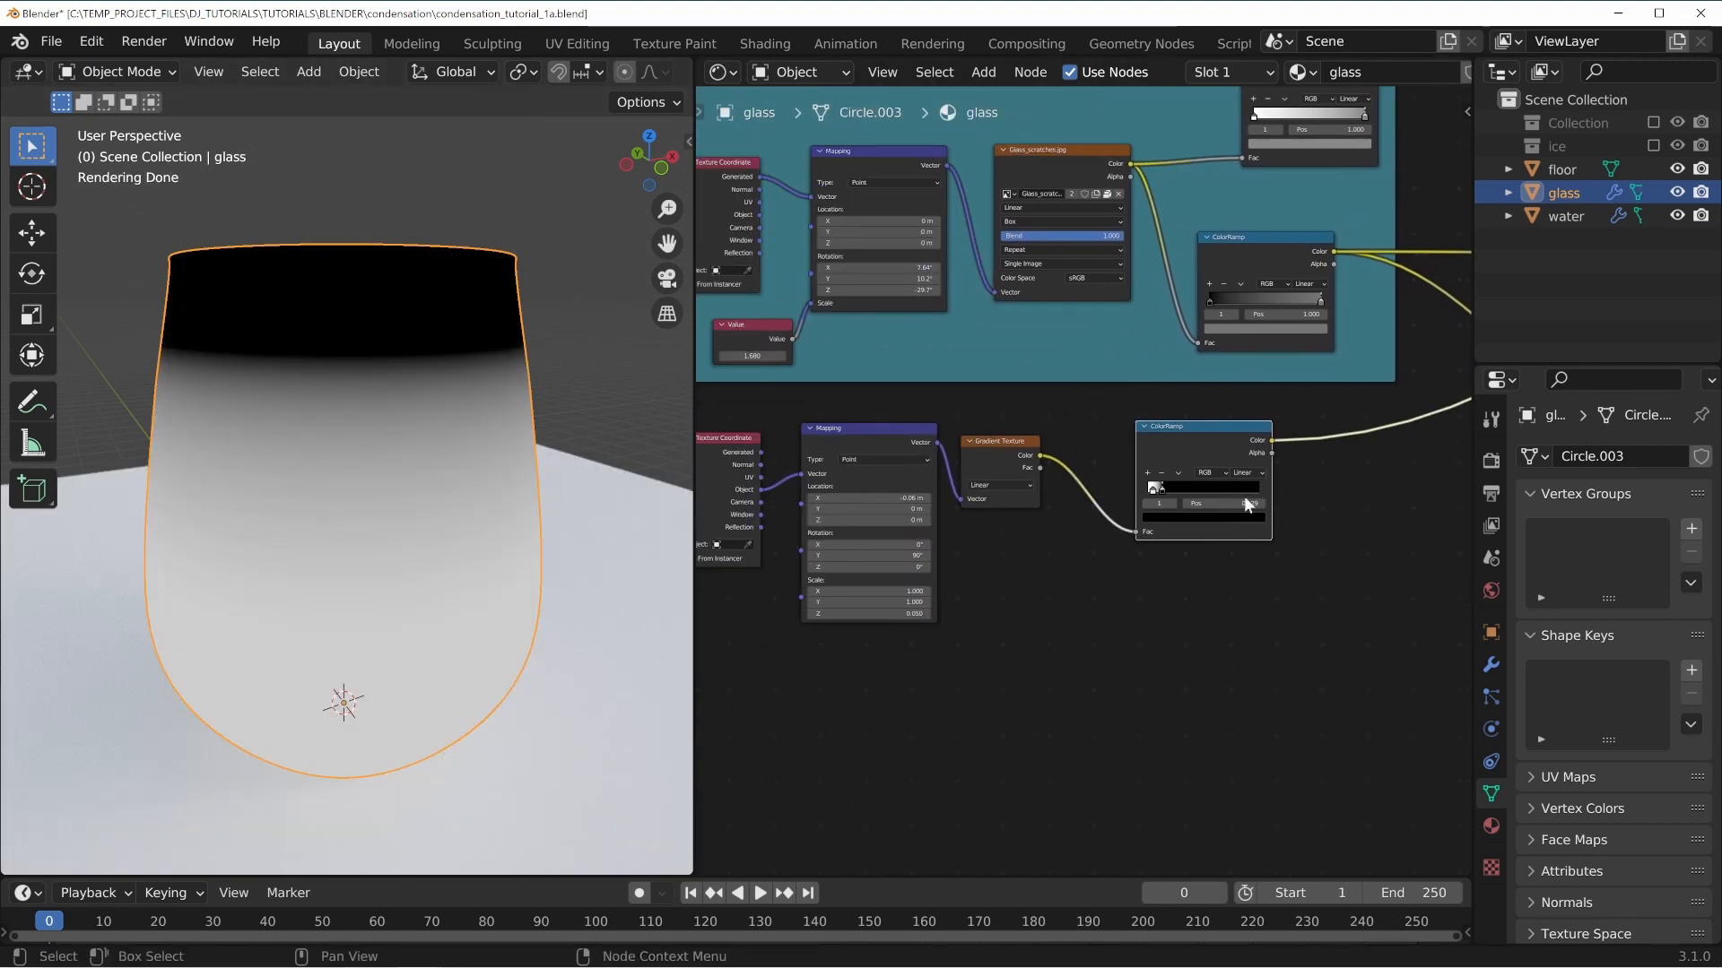
pyautogui.moveTo(1339, 427); pyautogui.dragTo(1142, 543, button='middle')
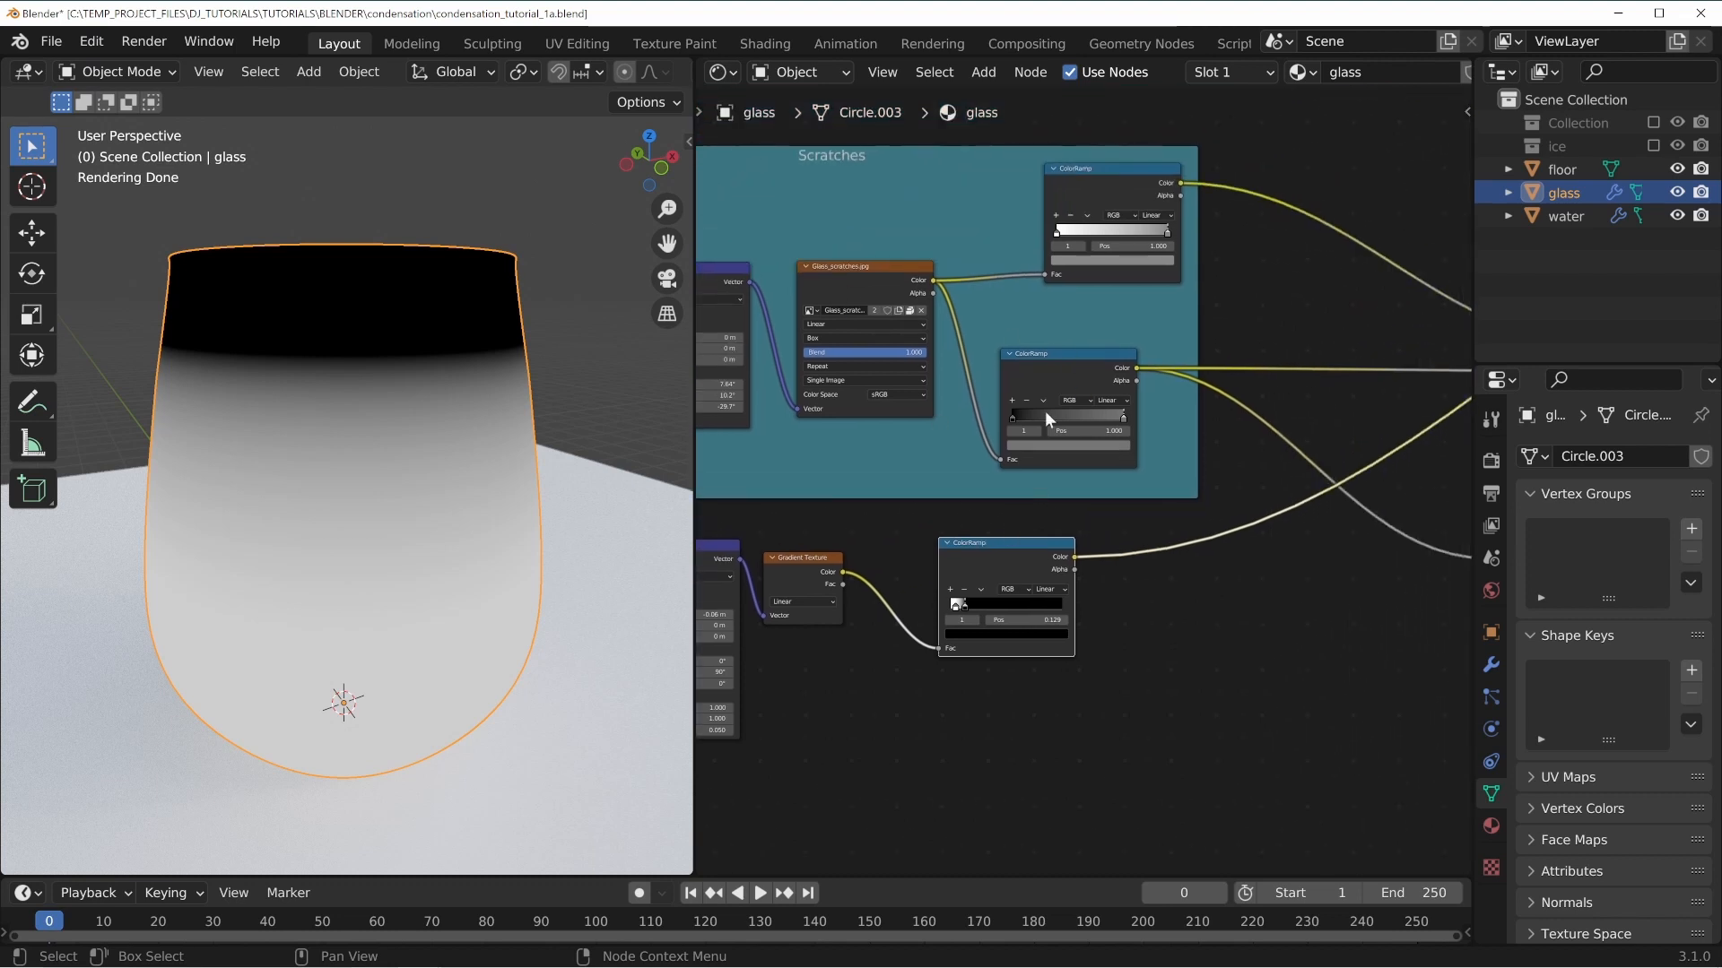
pyautogui.moveTo(1088, 436); pyautogui.dragTo(812, 474, button='middle')
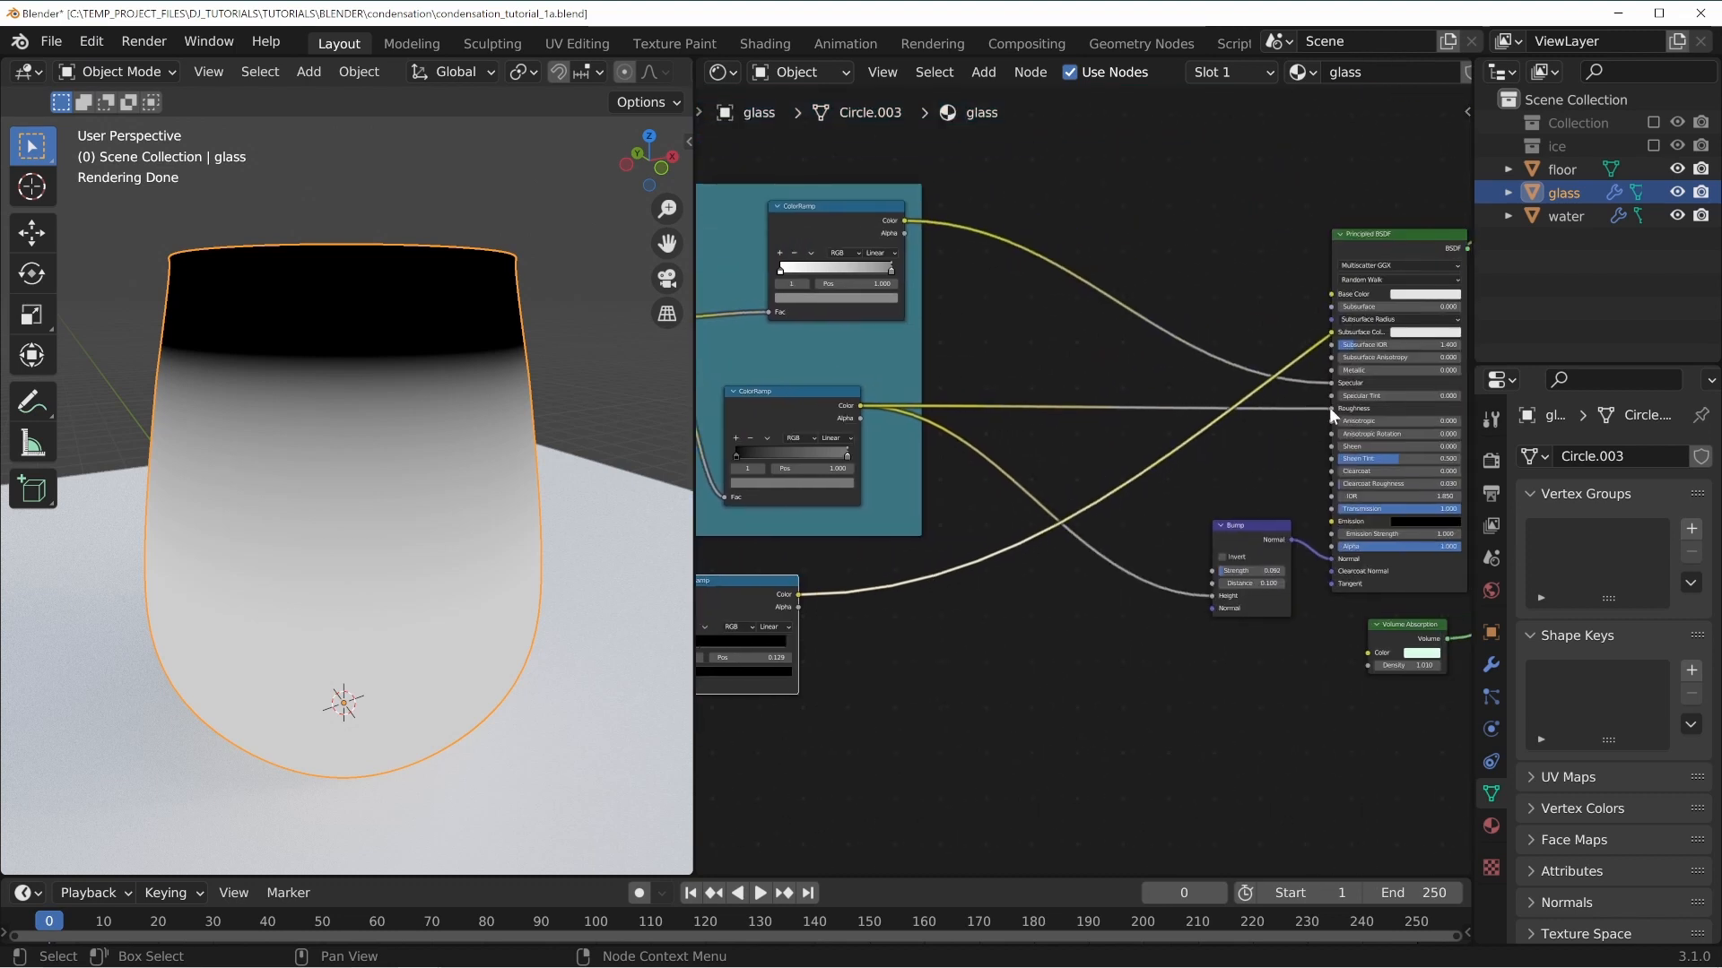
# Insert a MixRGB node into the scratches ColorRamp's link and connect the gradient mask to its Color2 input.
pyautogui.moveTo(1063, 616); pyautogui.dragTo(1039, 623, button='middle')
pyautogui.hotkey('shift', 'a')
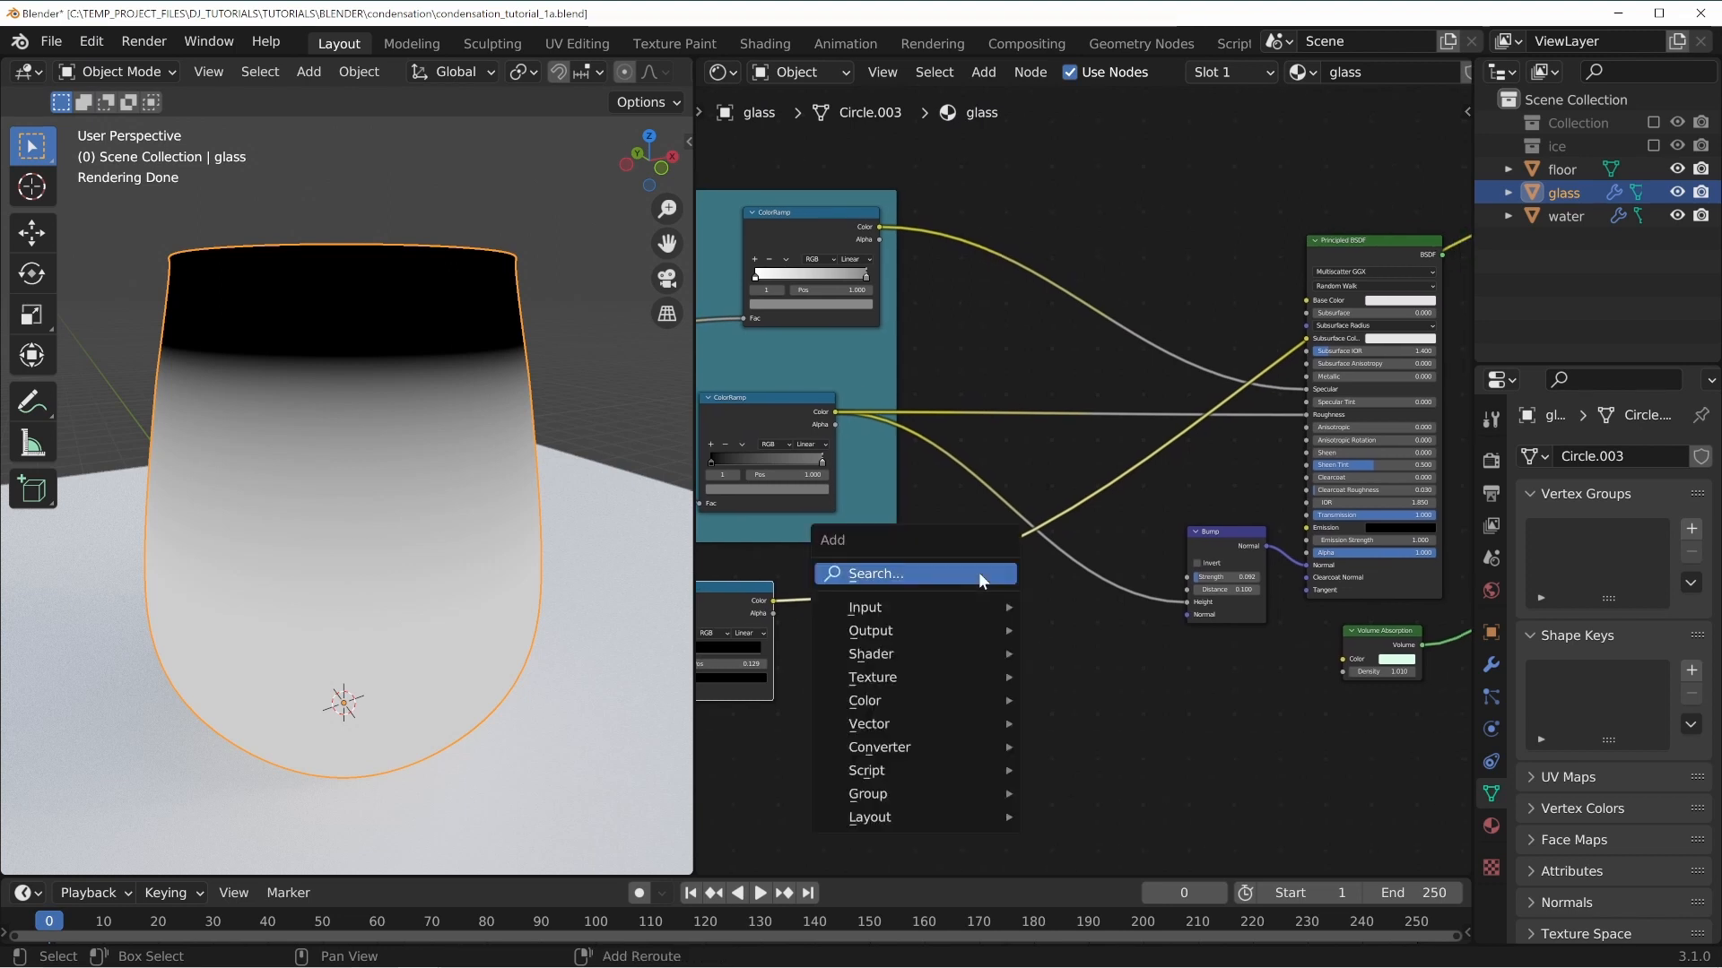
pyautogui.moveTo(895, 697)
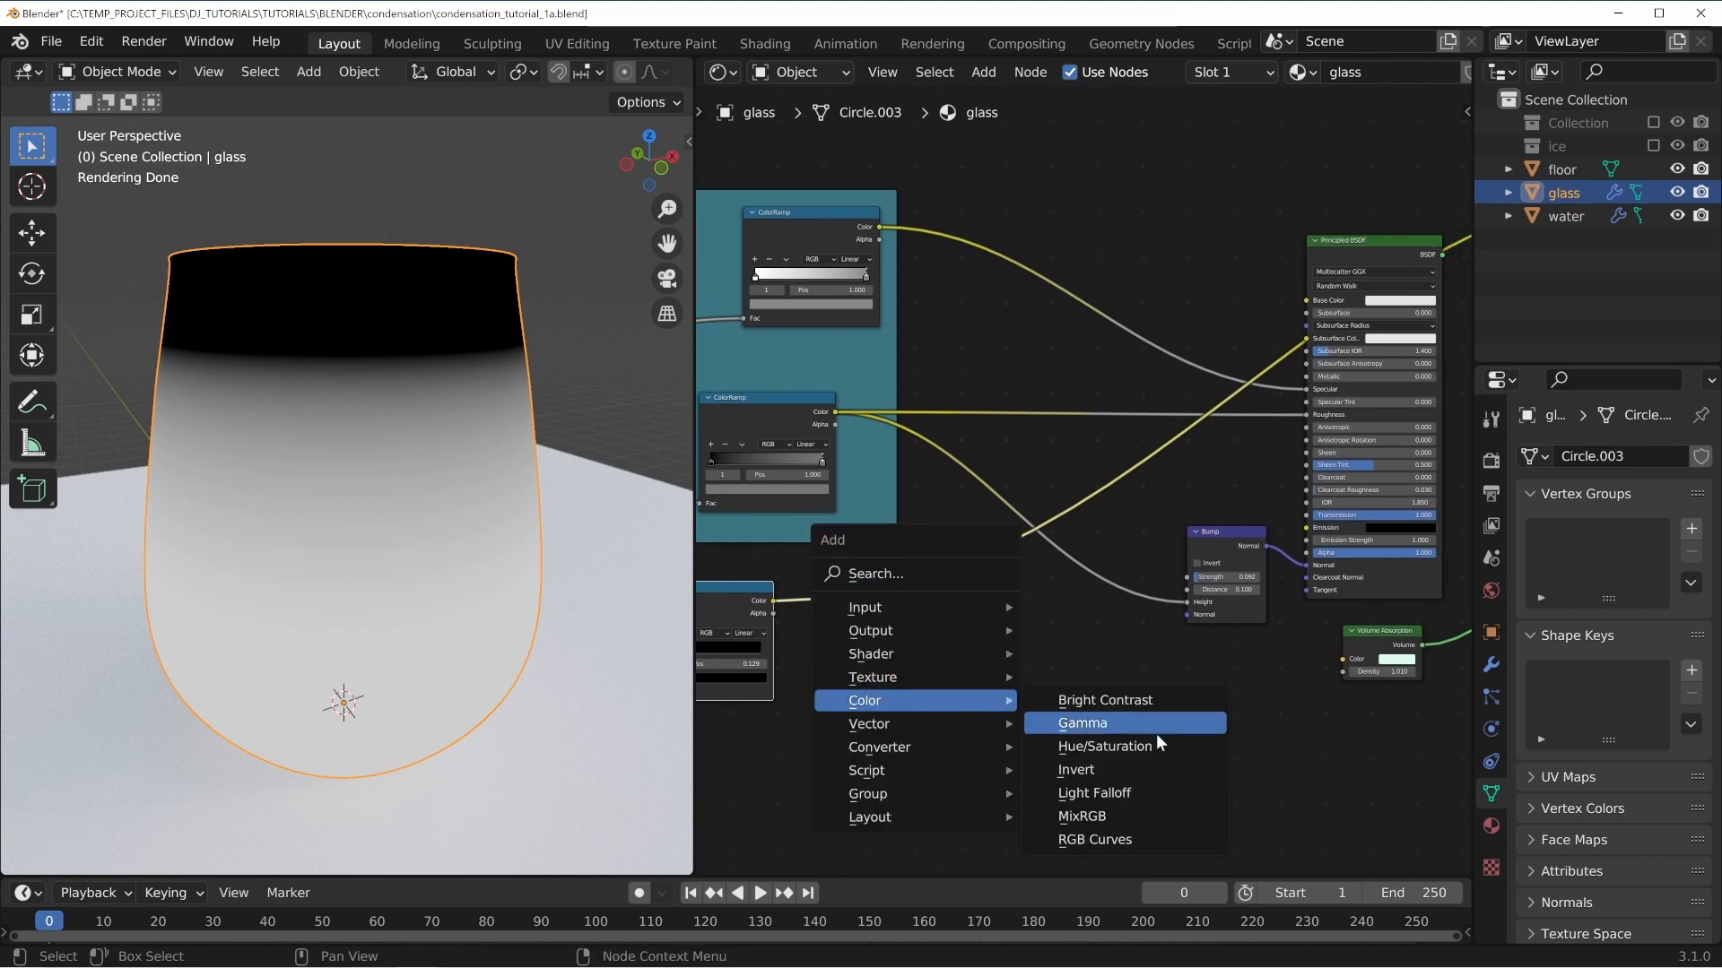
pyautogui.click(1137, 815)
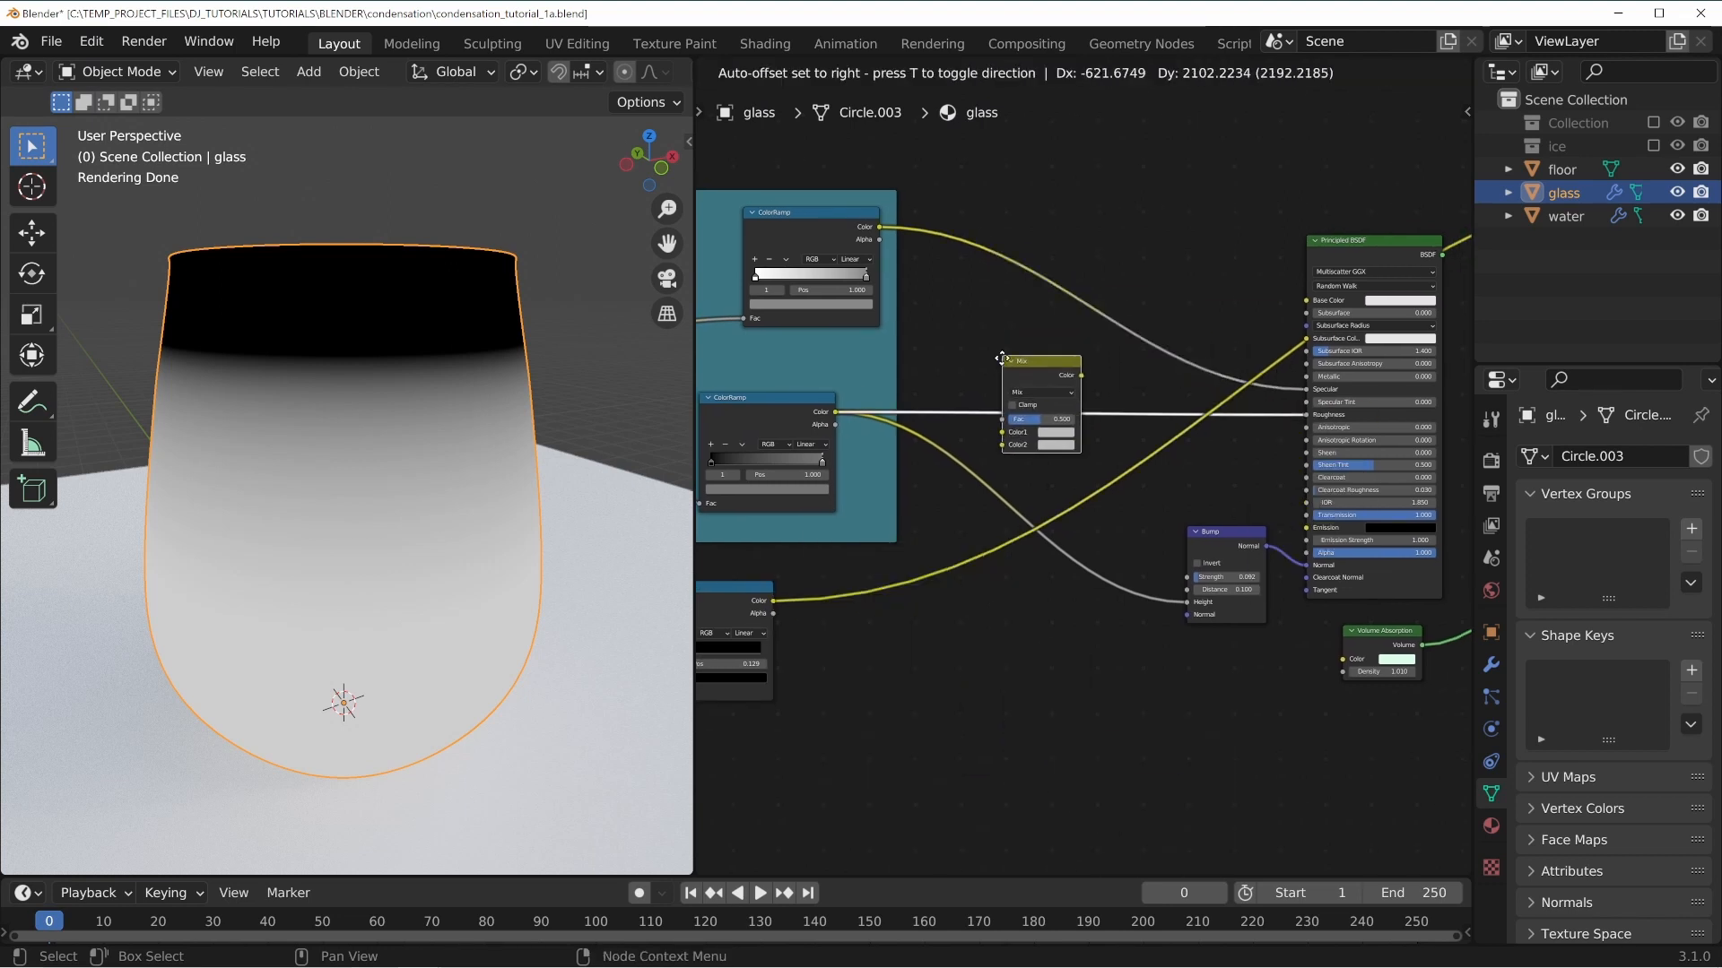
pyautogui.click(966, 336)
pyautogui.moveTo(852, 560); pyautogui.dragTo(927, 497, button='middle')
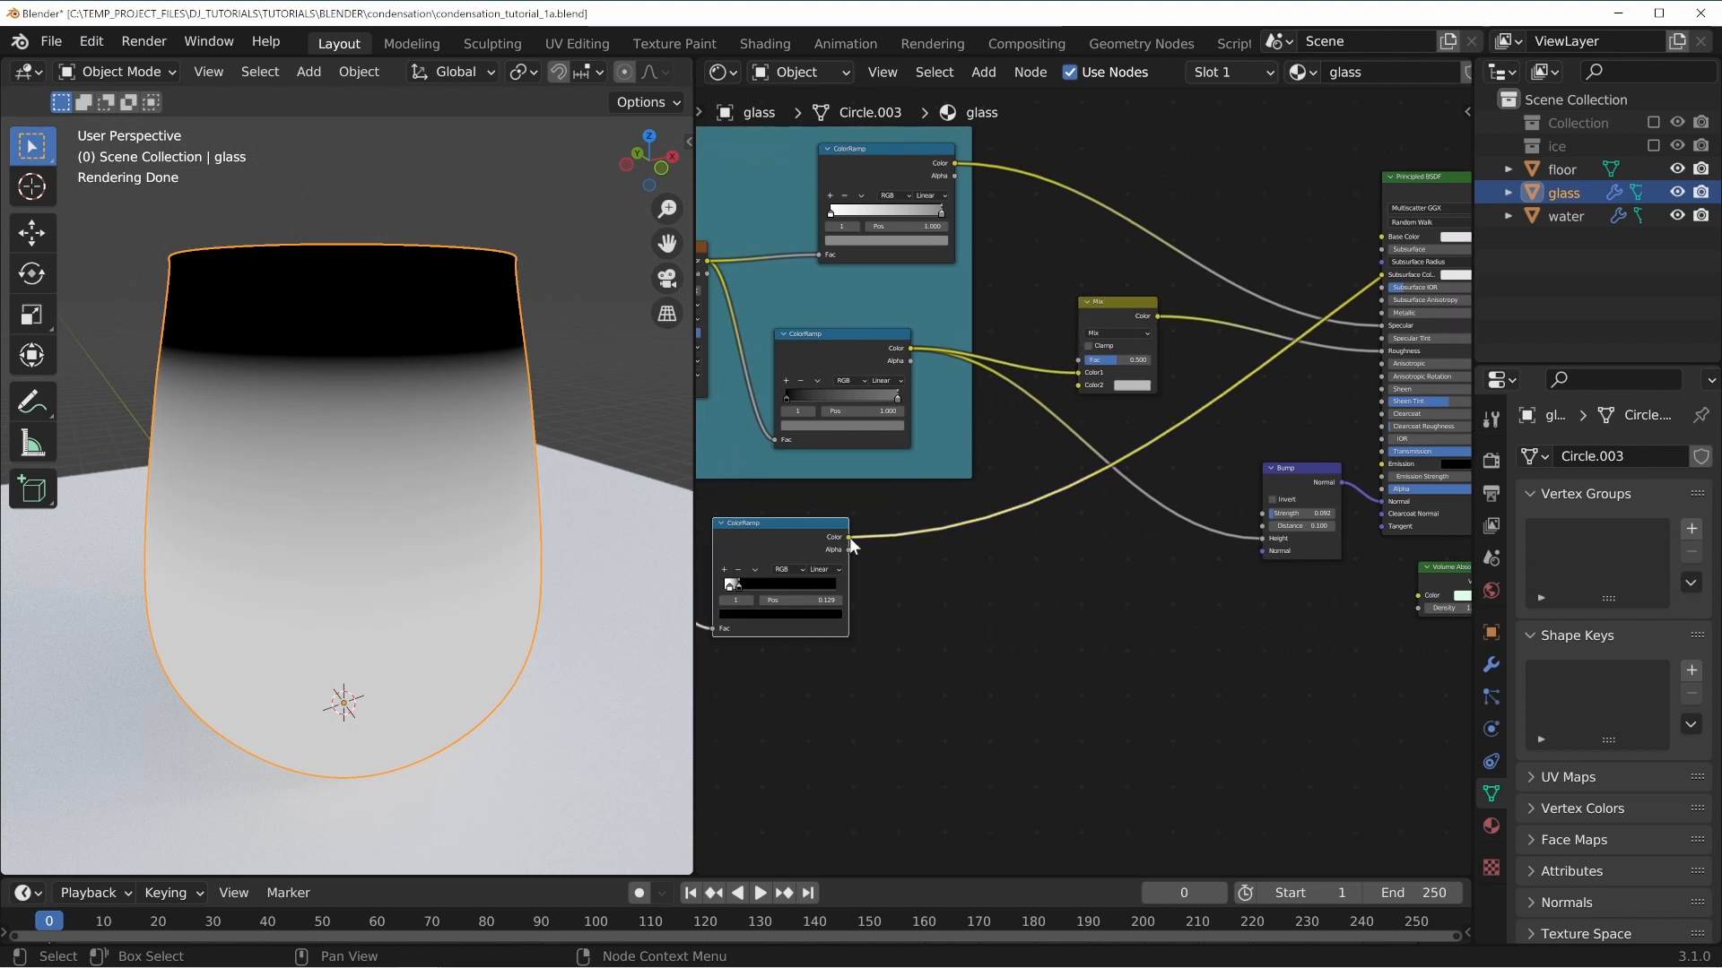
pyautogui.moveTo(849, 536); pyautogui.dragTo(1078, 385)
pyautogui.moveTo(1122, 303); pyautogui.dragTo(1107, 317)
# Set the Mix node's blend mode to Lighten with a factor of 1.000.
pyautogui.moveTo(421, 502); pyautogui.dragTo(290, 309, button='middle')
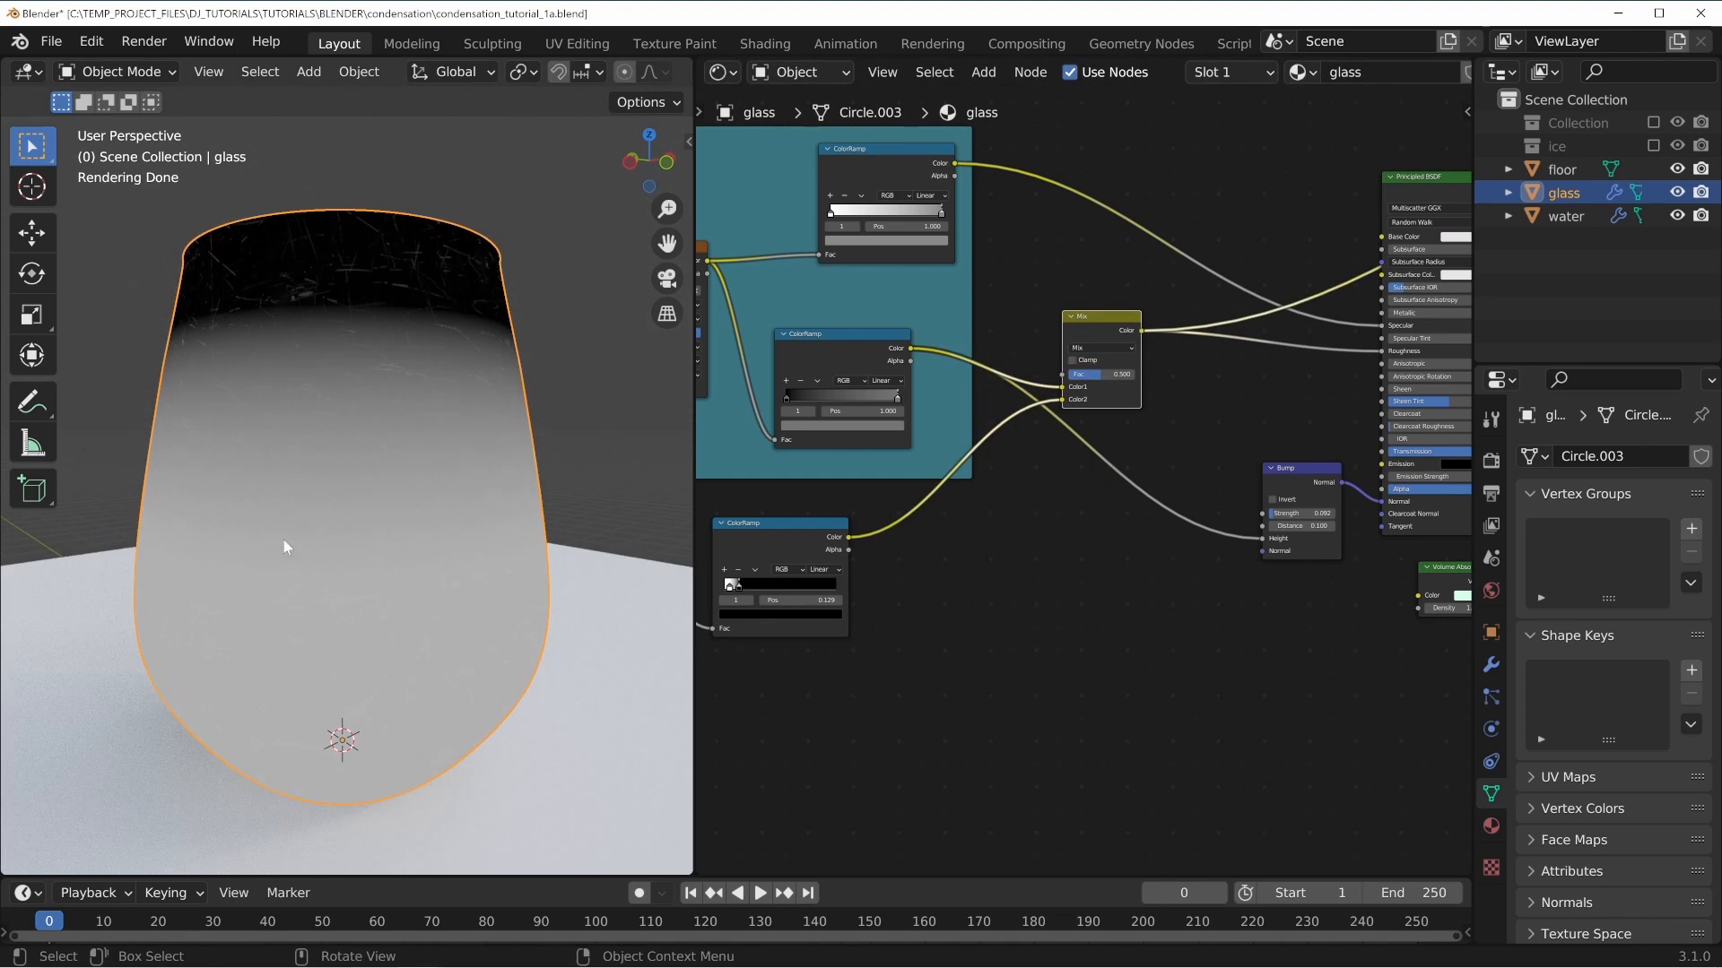
pyautogui.scroll(2, 362, 466)
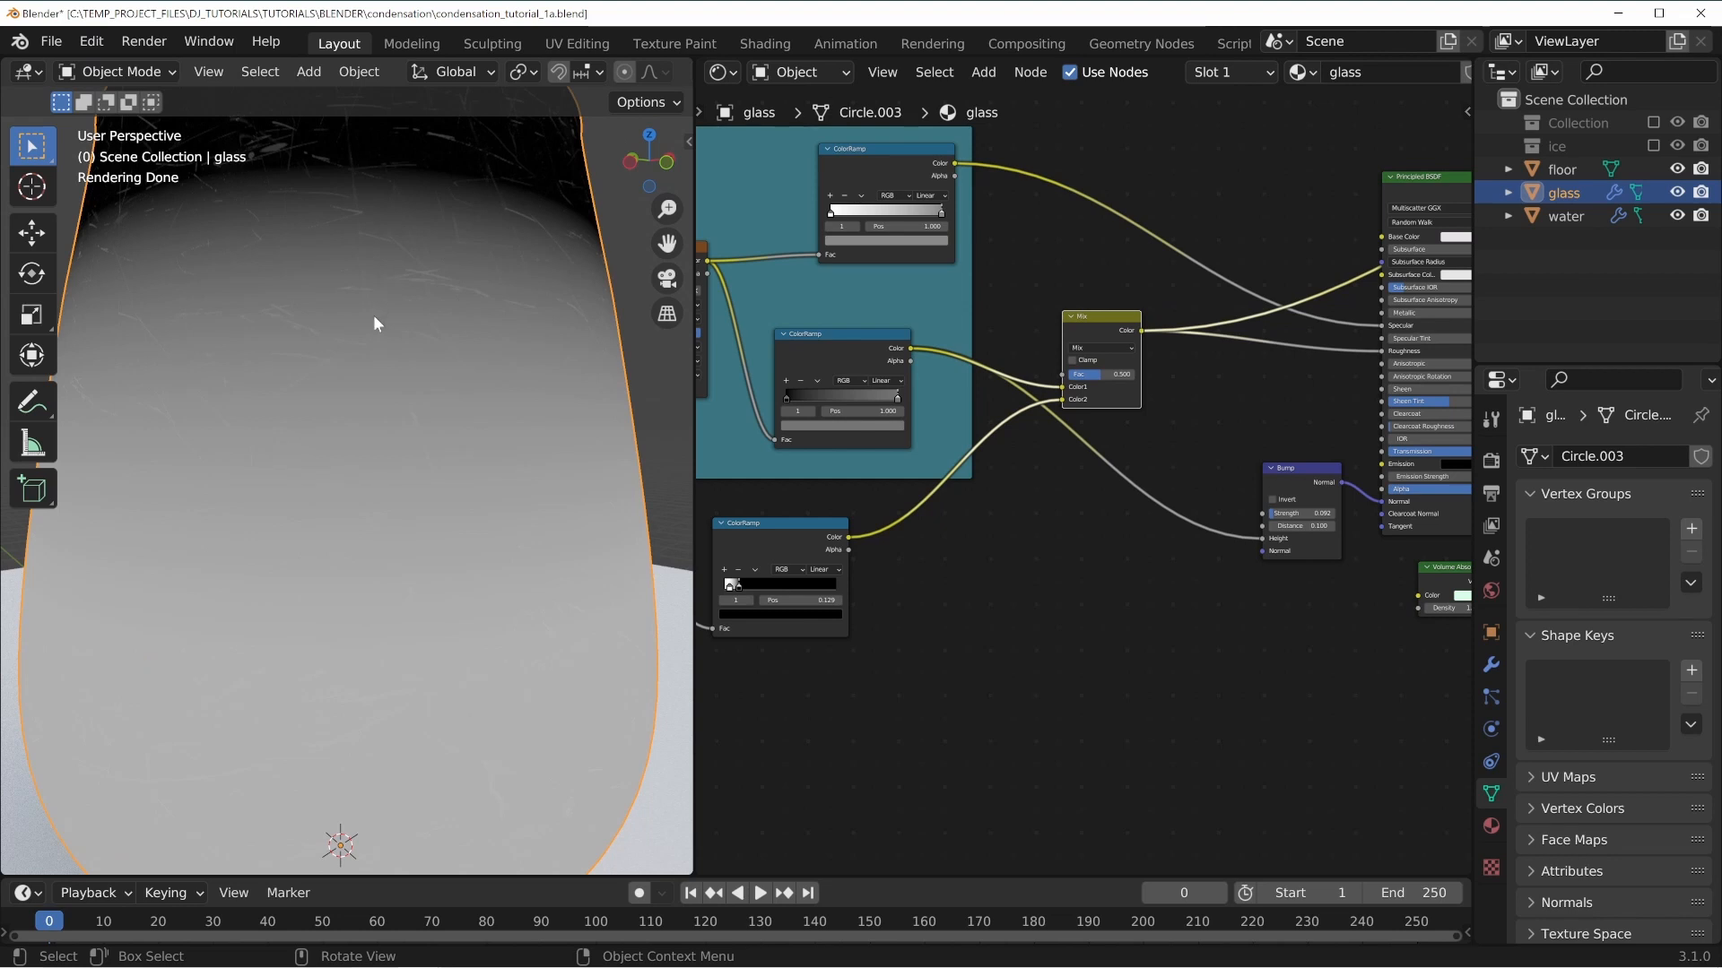
pyautogui.click(1092, 349)
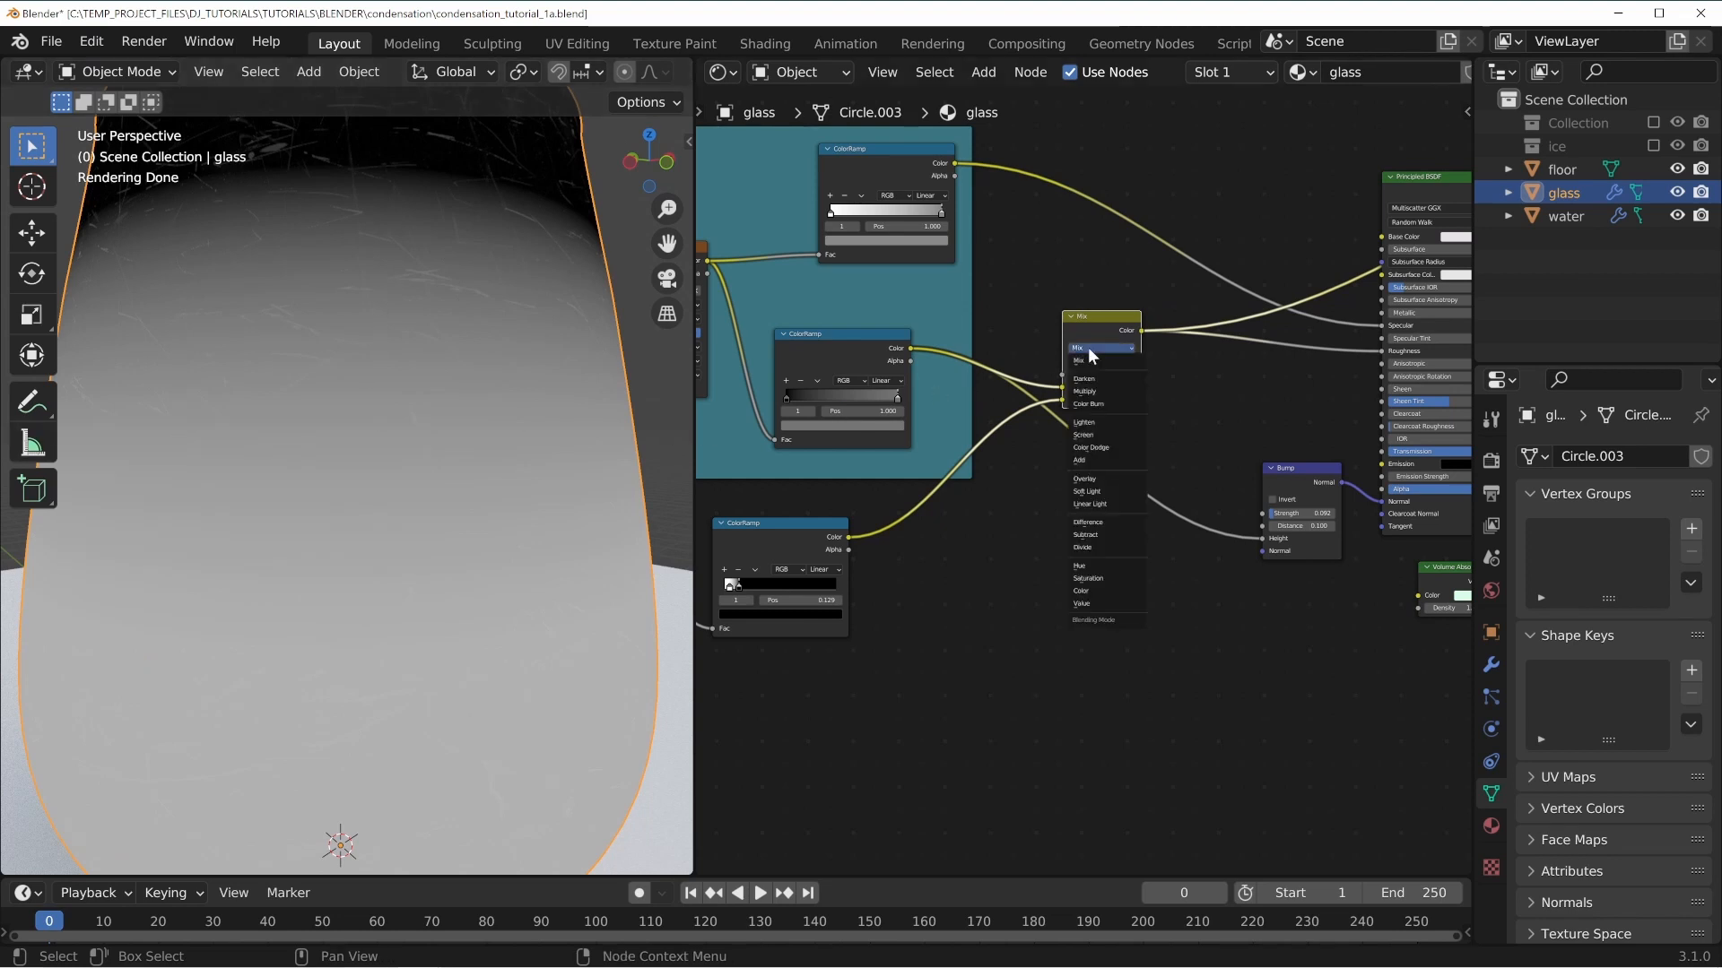
pyautogui.click(1082, 422)
pyautogui.moveTo(1091, 375); pyautogui.dragTo(1135, 375)
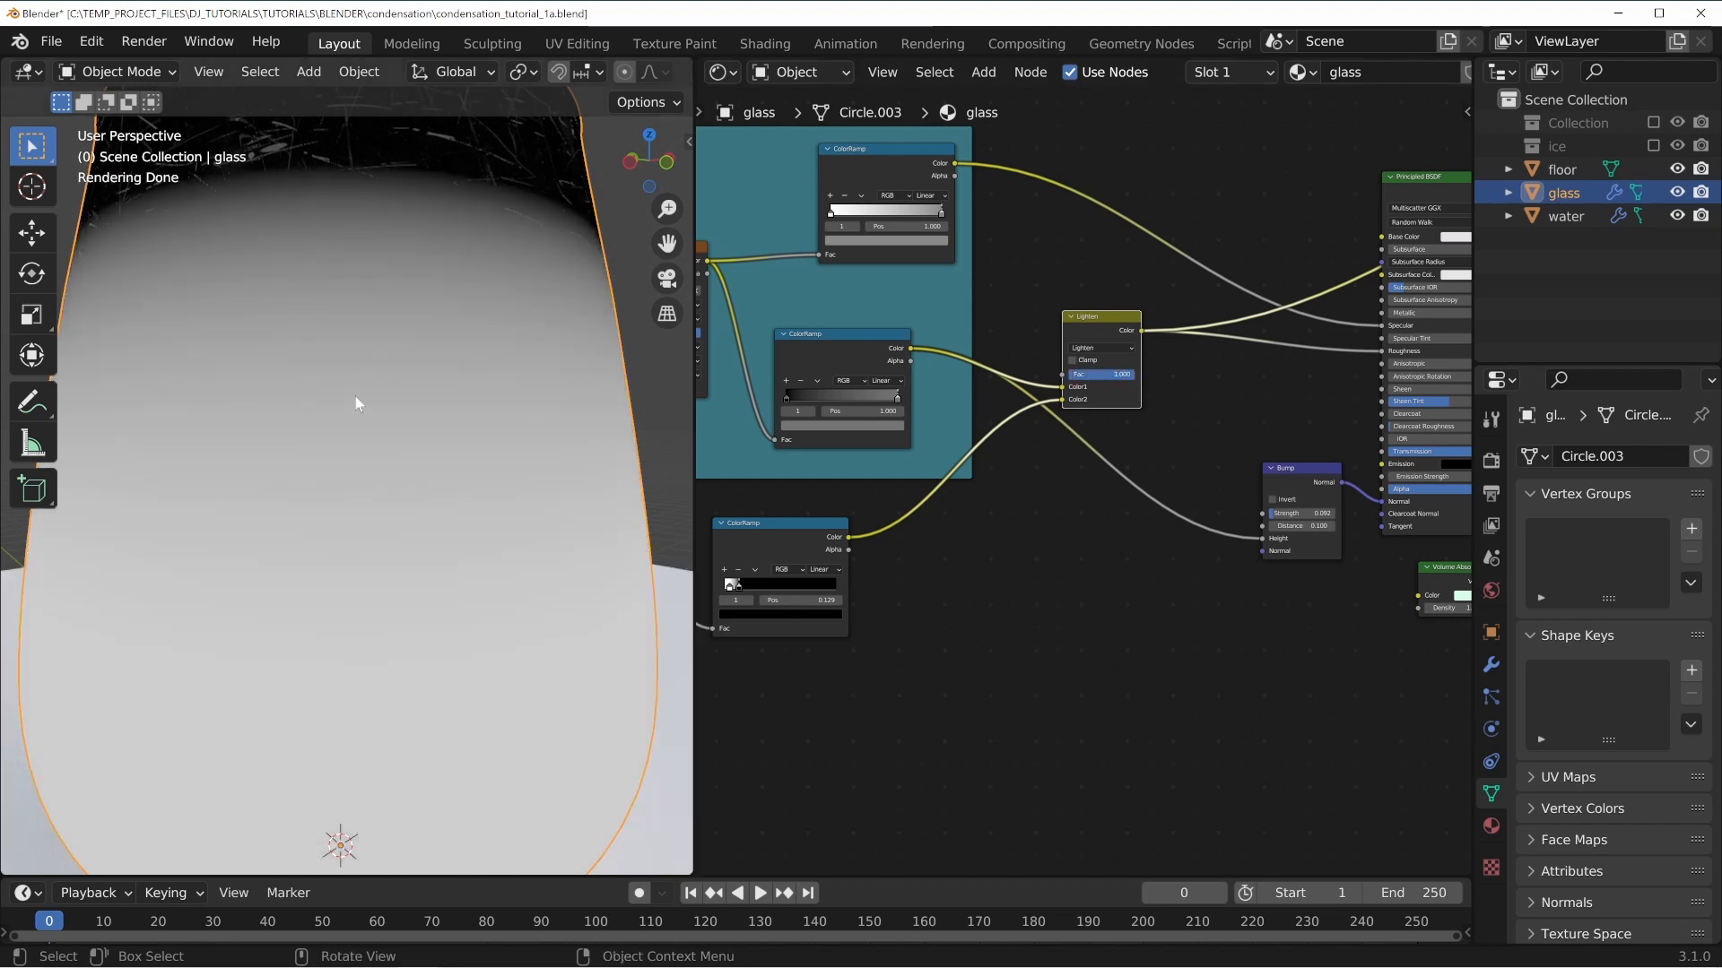
pyautogui.scroll(-5, 384, 452)
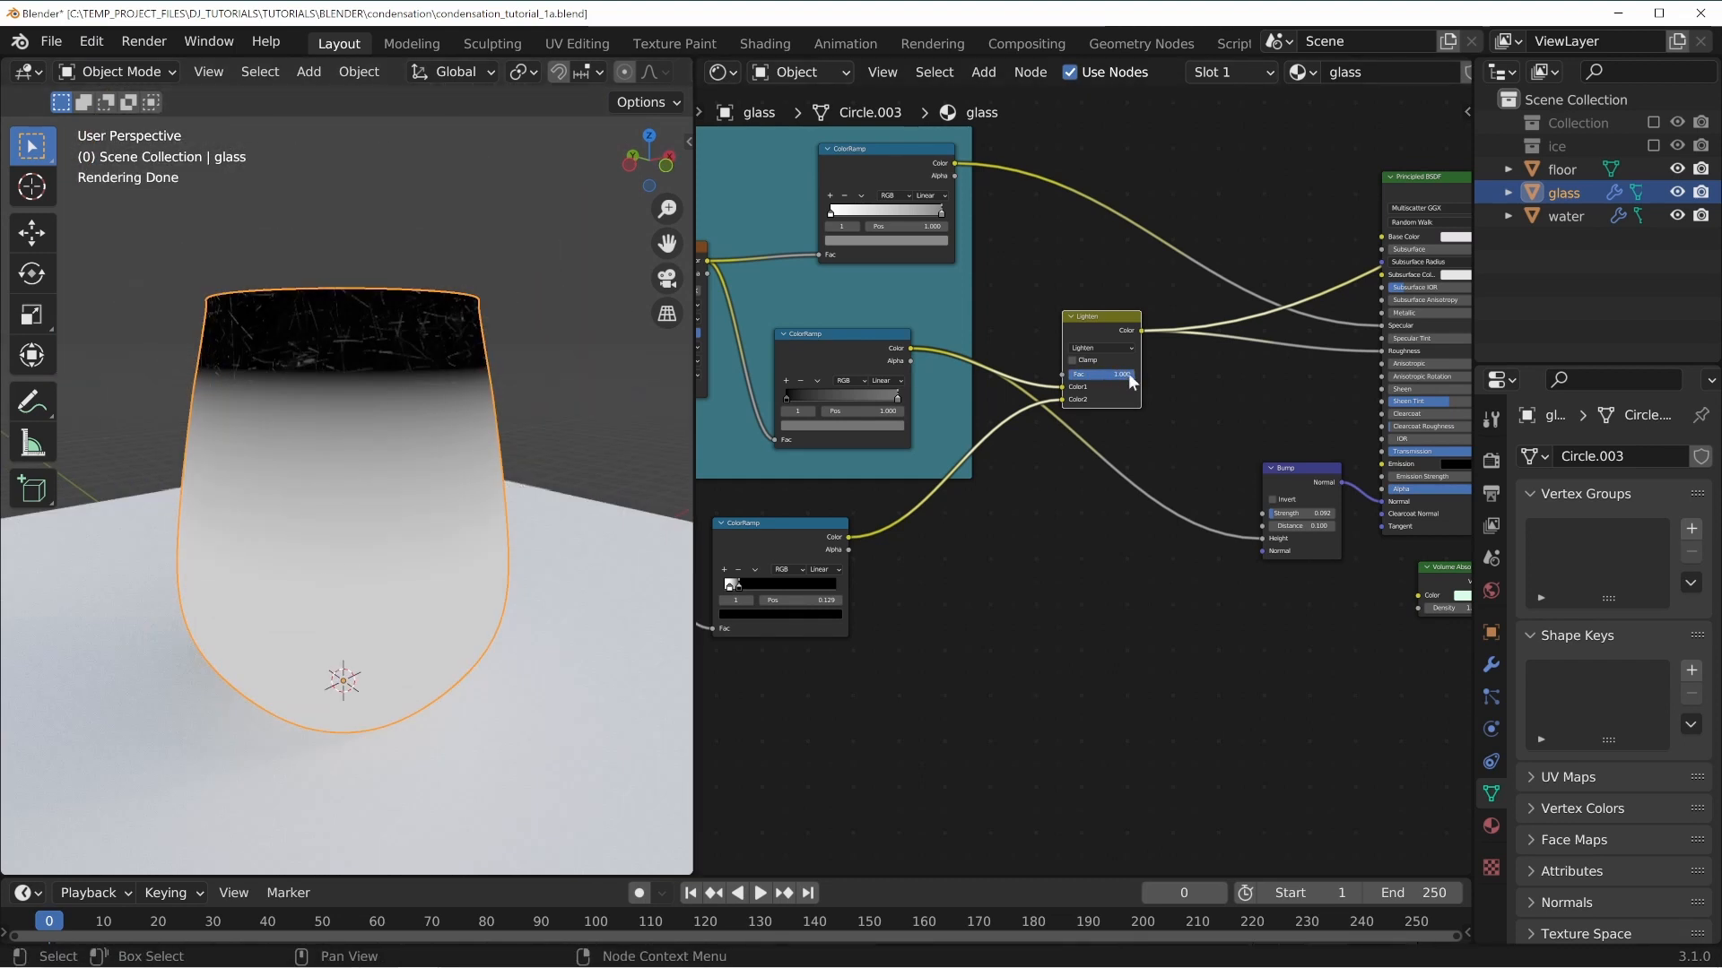
pyautogui.moveTo(1132, 382)
pyautogui.mouseDown()
pyautogui.moveTo(1063, 374)
pyautogui.moveTo(1136, 375)
pyautogui.mouseUp()
# Rearrange the mask ColorRamp and Lighten nodes and their links in the node tree.
pyautogui.scroll(2, 958, 561)
pyautogui.moveTo(719, 493); pyautogui.dragTo(803, 459)
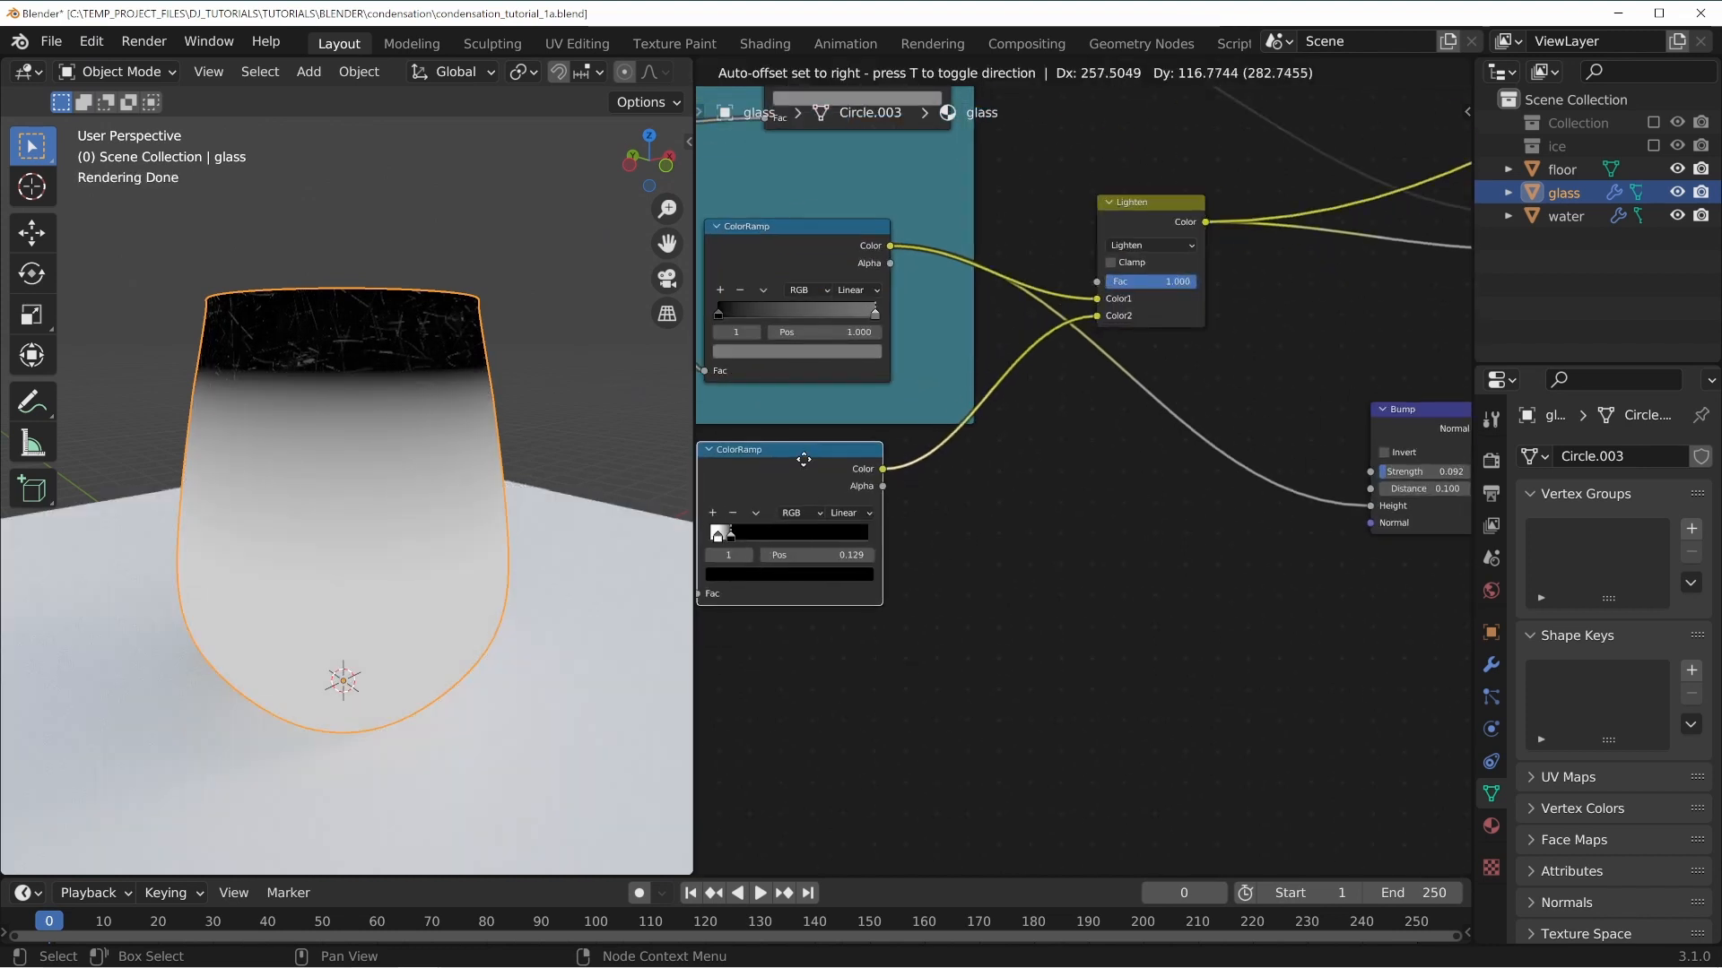
pyautogui.moveTo(959, 535); pyautogui.dragTo(1183, 384, button='middle')
pyautogui.moveTo(988, 310); pyautogui.dragTo(950, 333)
pyautogui.moveTo(815, 455); pyautogui.dragTo(1058, 398, button='middle')
pyautogui.moveTo(899, 298); pyautogui.dragTo(1168, 275)
pyautogui.moveTo(1263, 332); pyautogui.dragTo(922, 428, button='middle')
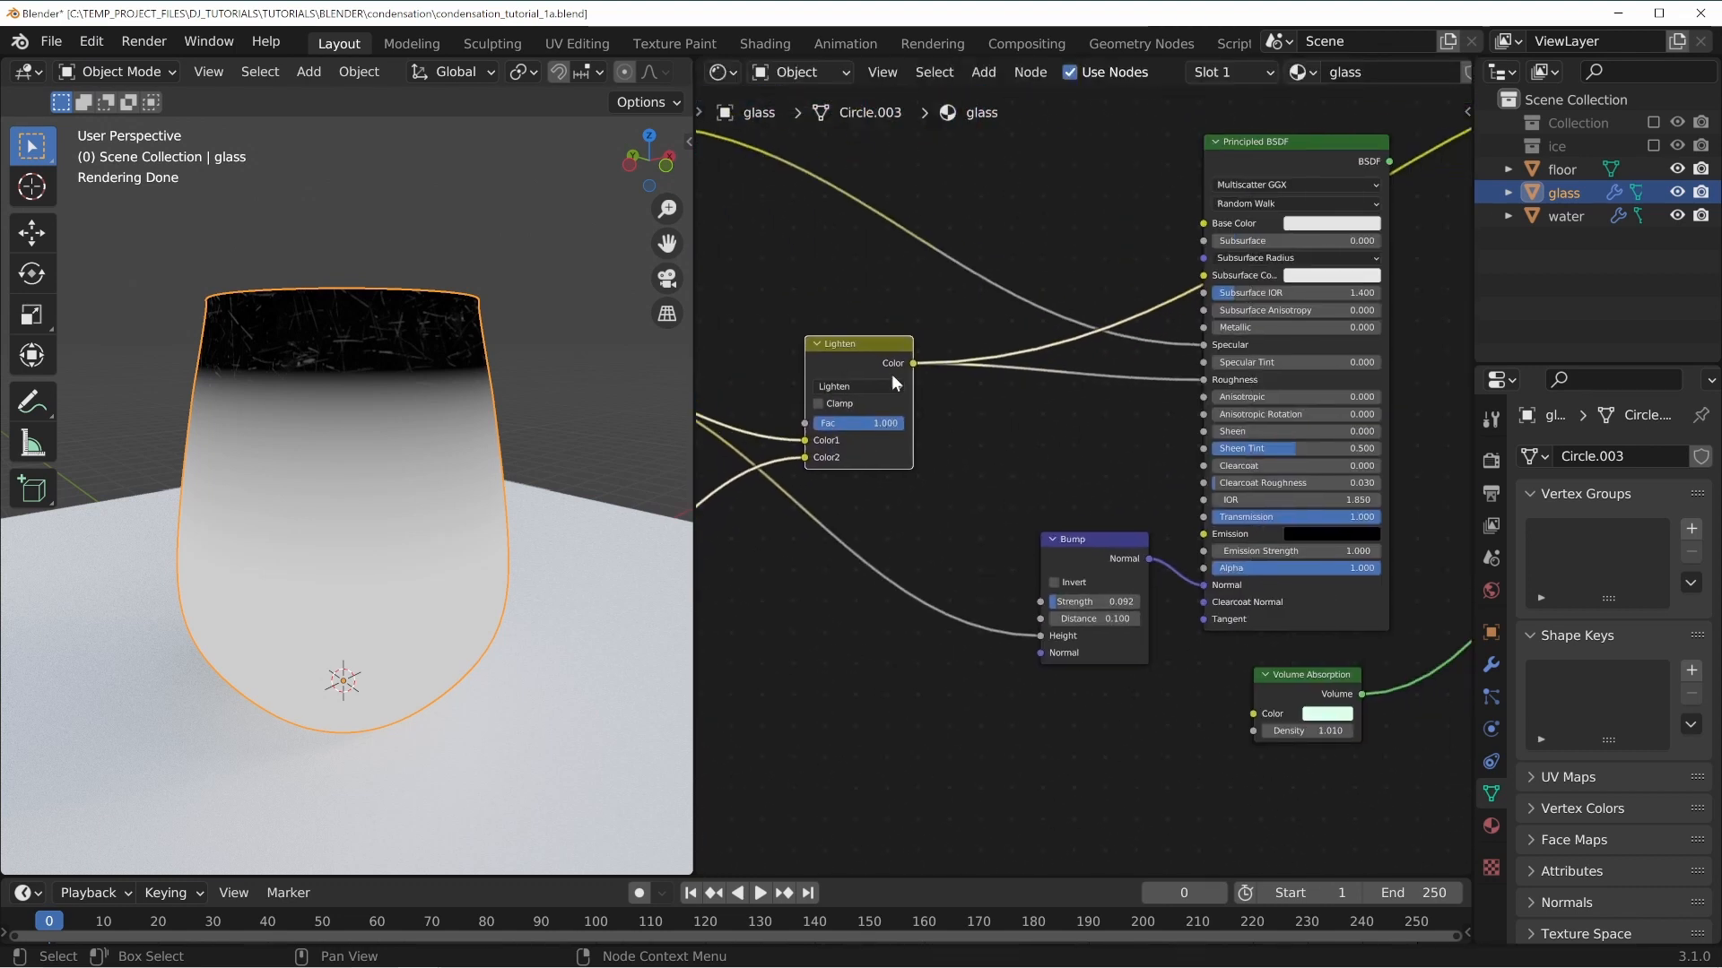
pyautogui.moveTo(874, 346); pyautogui.dragTo(843, 352)
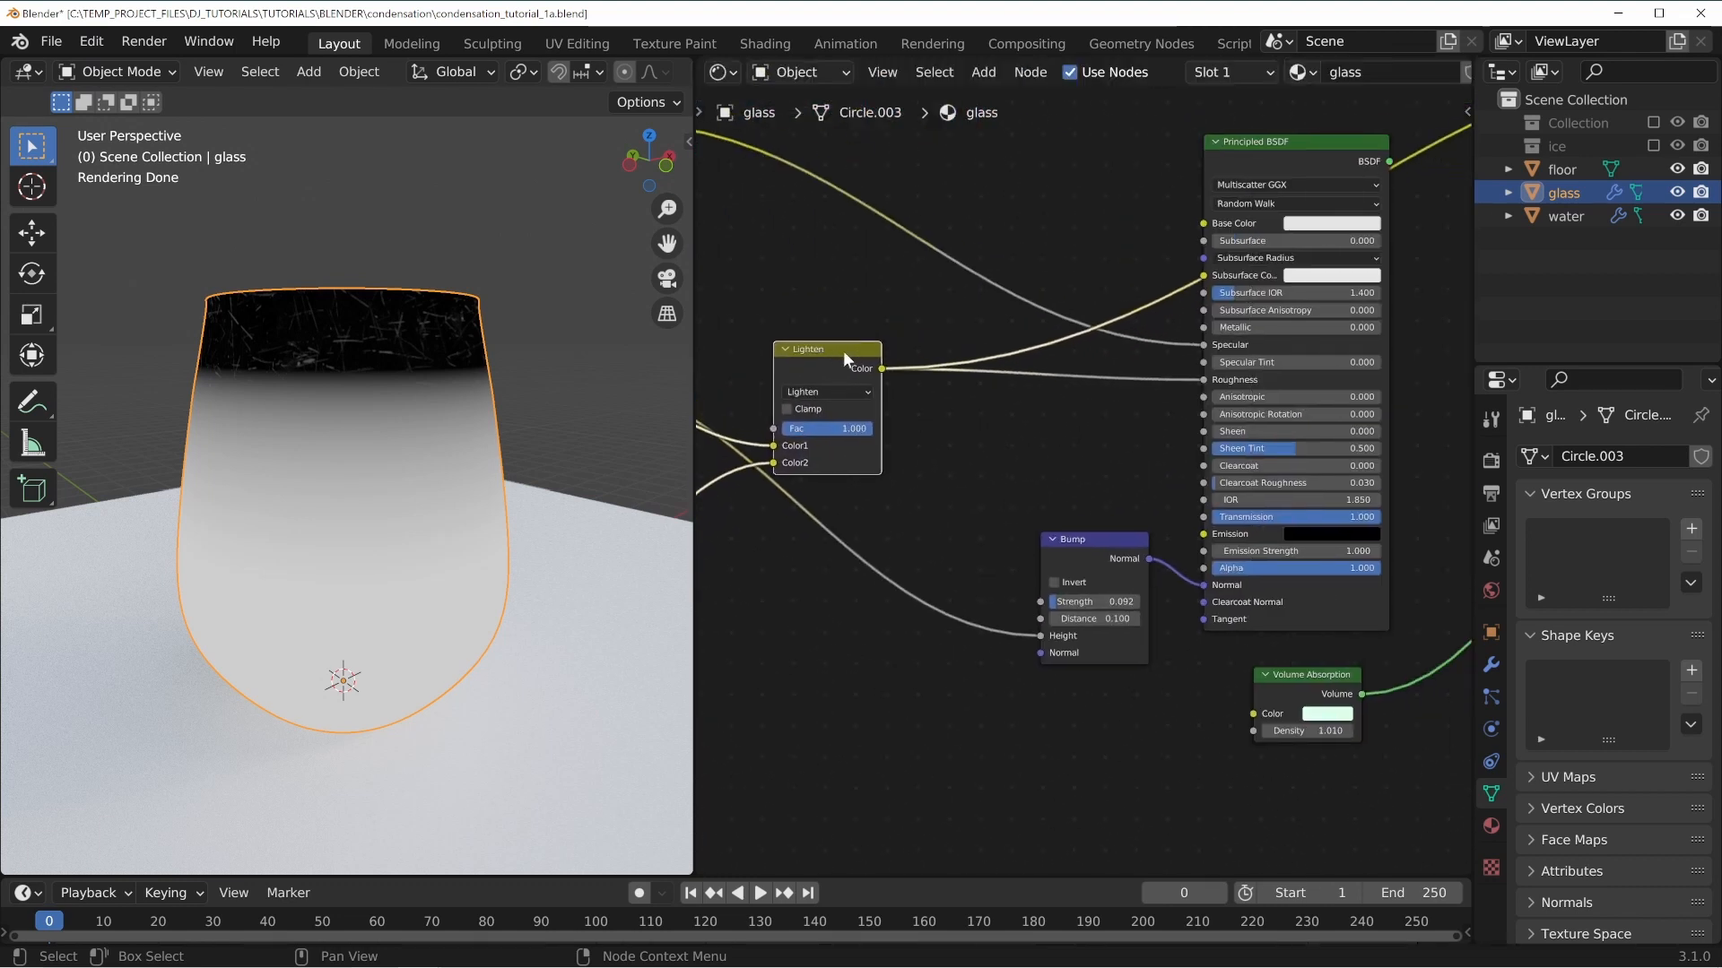
# Return the preview to the Principled BSDF shader and set the Lighten node's factor to 0.515.
pyautogui.click(1318, 153)
pyautogui.scroll(2, 411, 550)
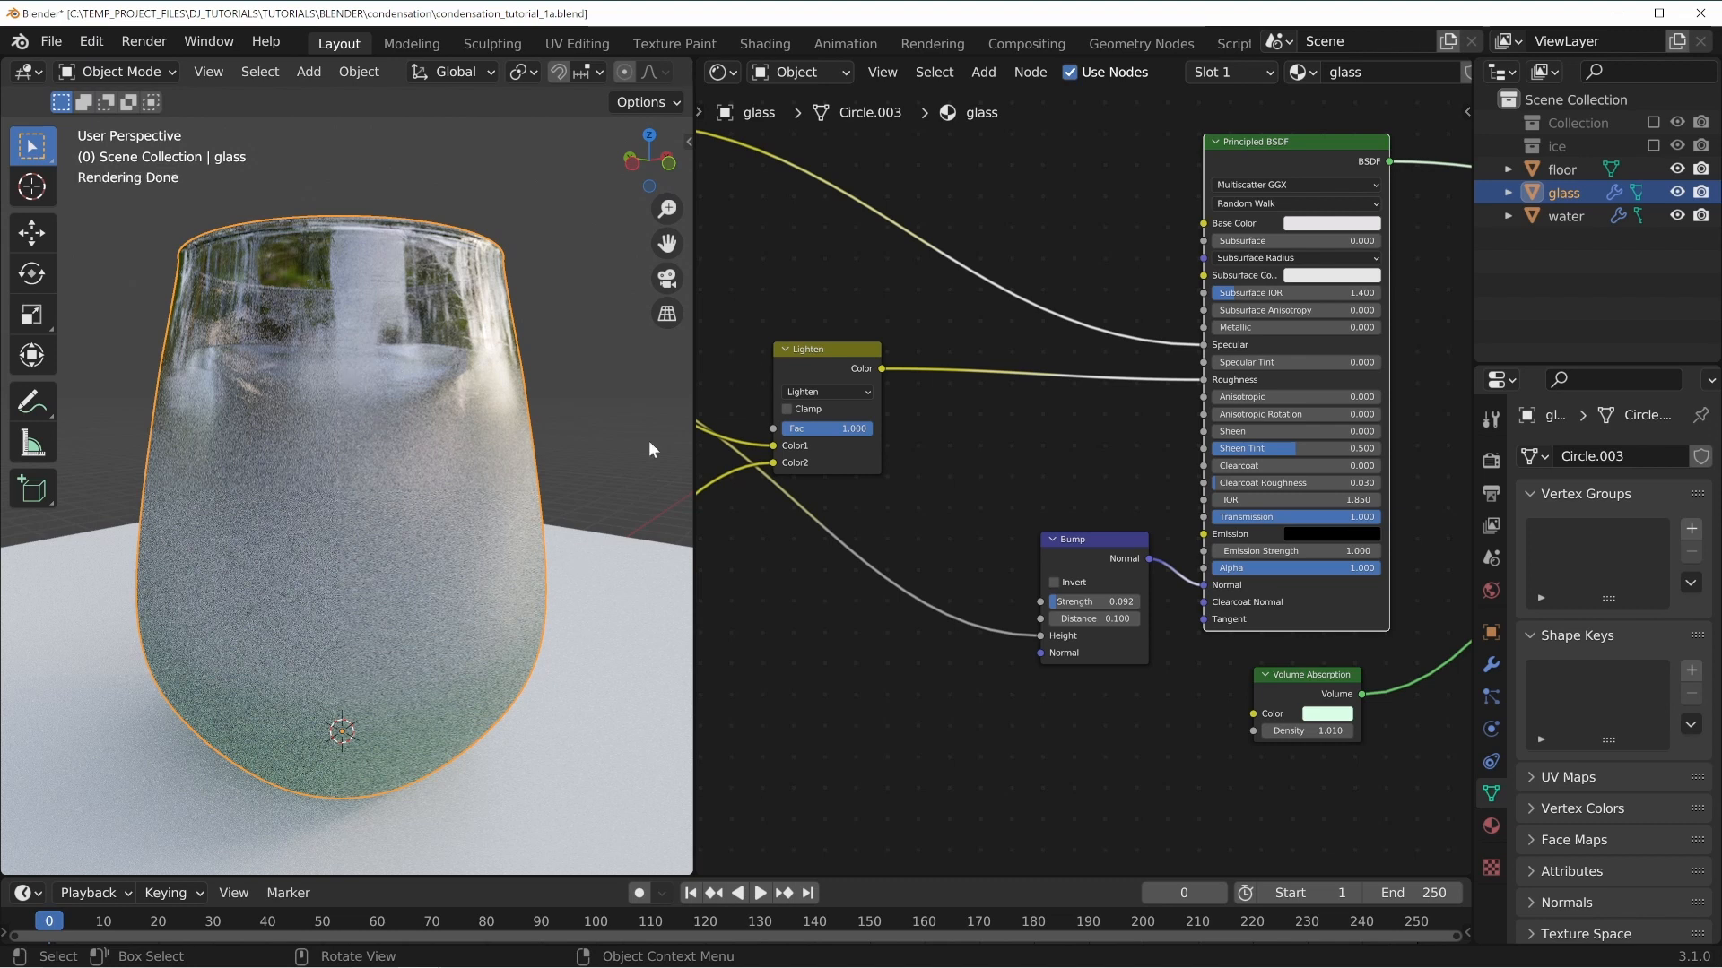
pyautogui.moveTo(886, 632); pyautogui.dragTo(1175, 548, button='middle')
pyautogui.moveTo(1165, 344); pyautogui.dragTo(1115, 348)
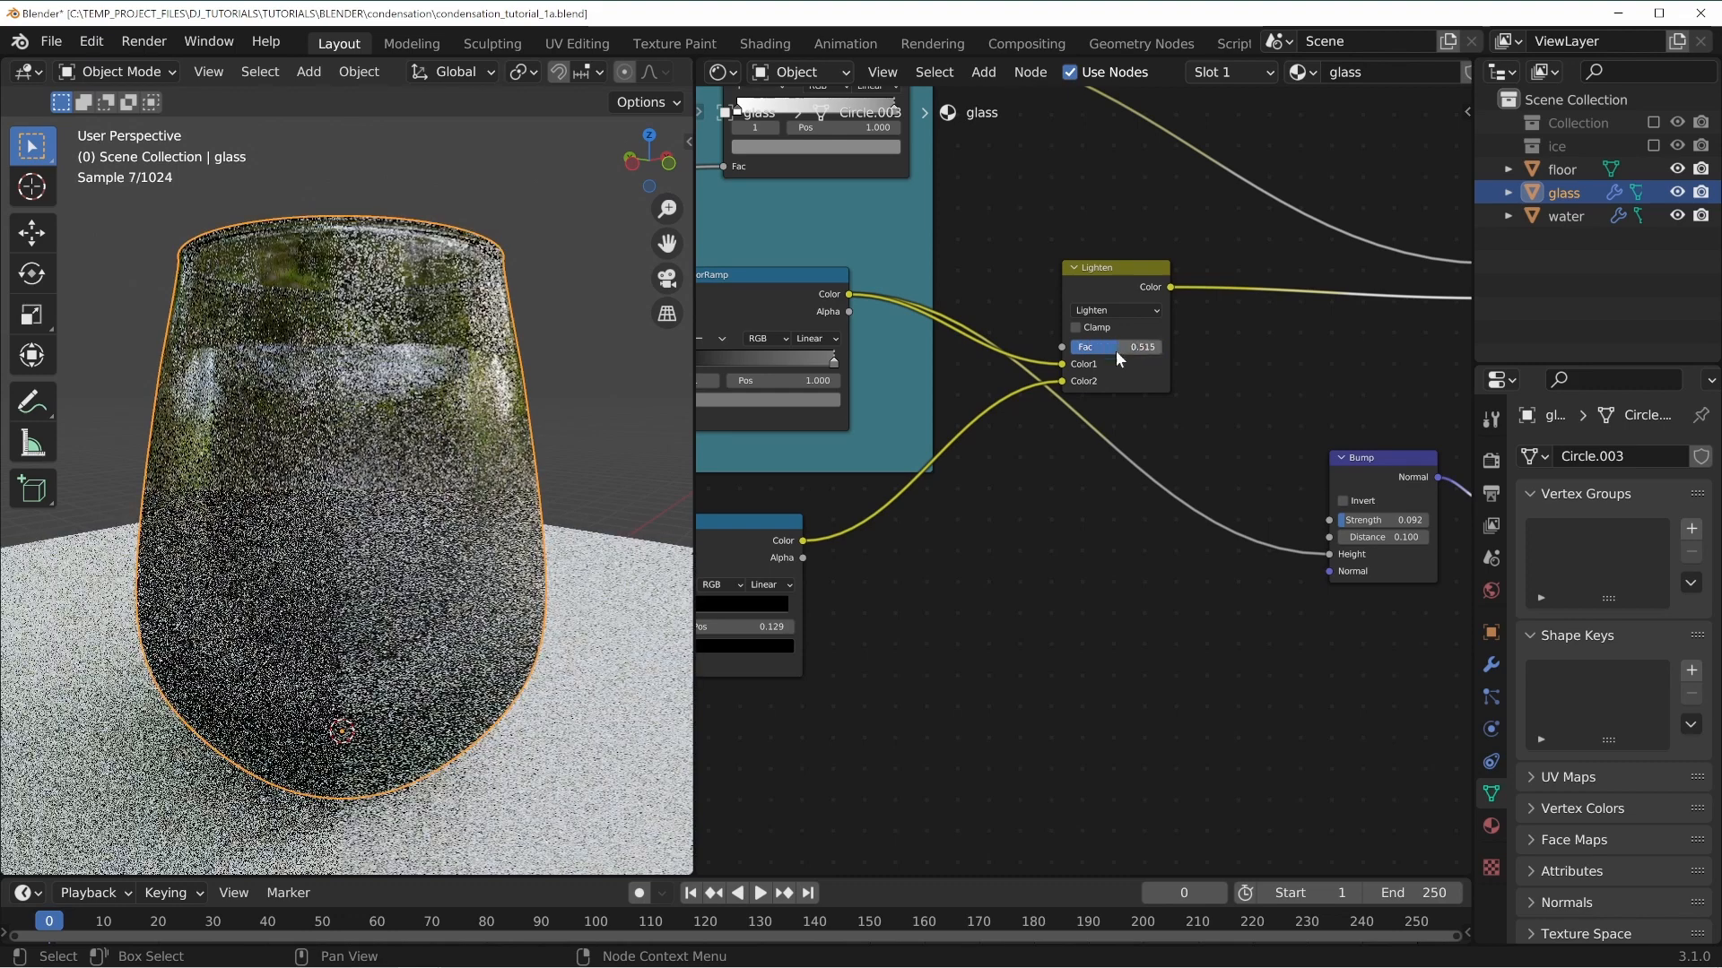
# Examine the glass render from several angles in the viewport.
pyautogui.moveTo(803, 741); pyautogui.dragTo(1145, 588, button='middle')
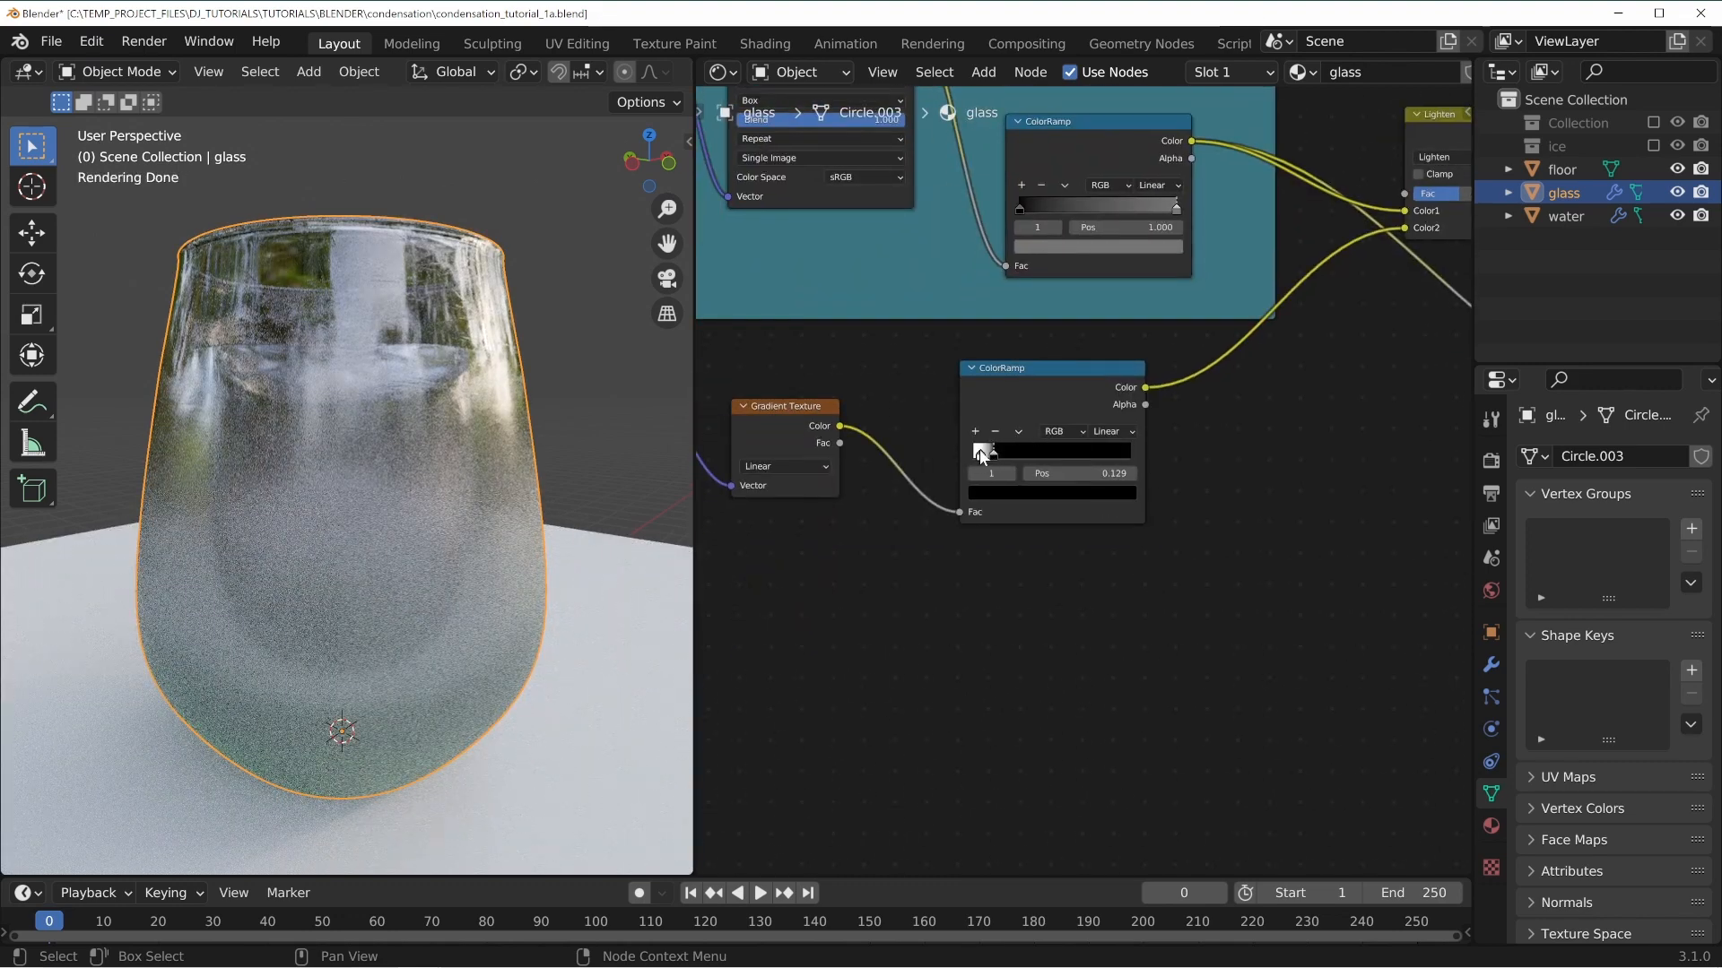
pyautogui.moveTo(840, 598); pyautogui.dragTo(858, 597, button='middle')
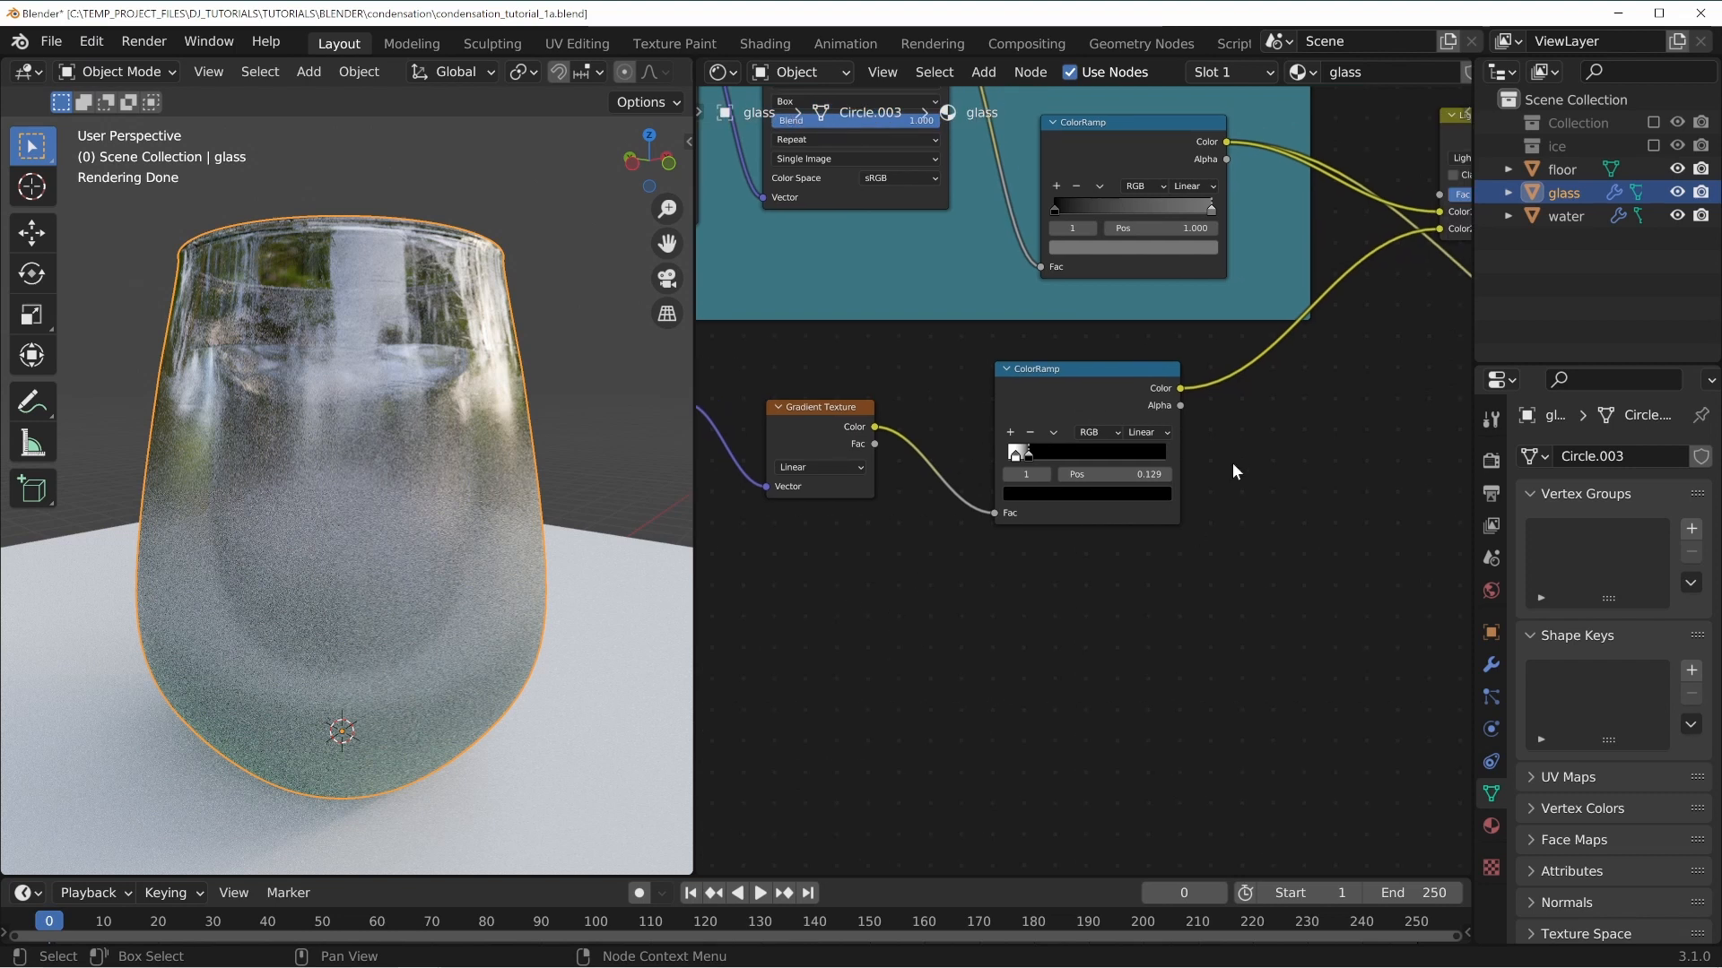
pyautogui.moveTo(1233, 469); pyautogui.dragTo(972, 625, button='middle')
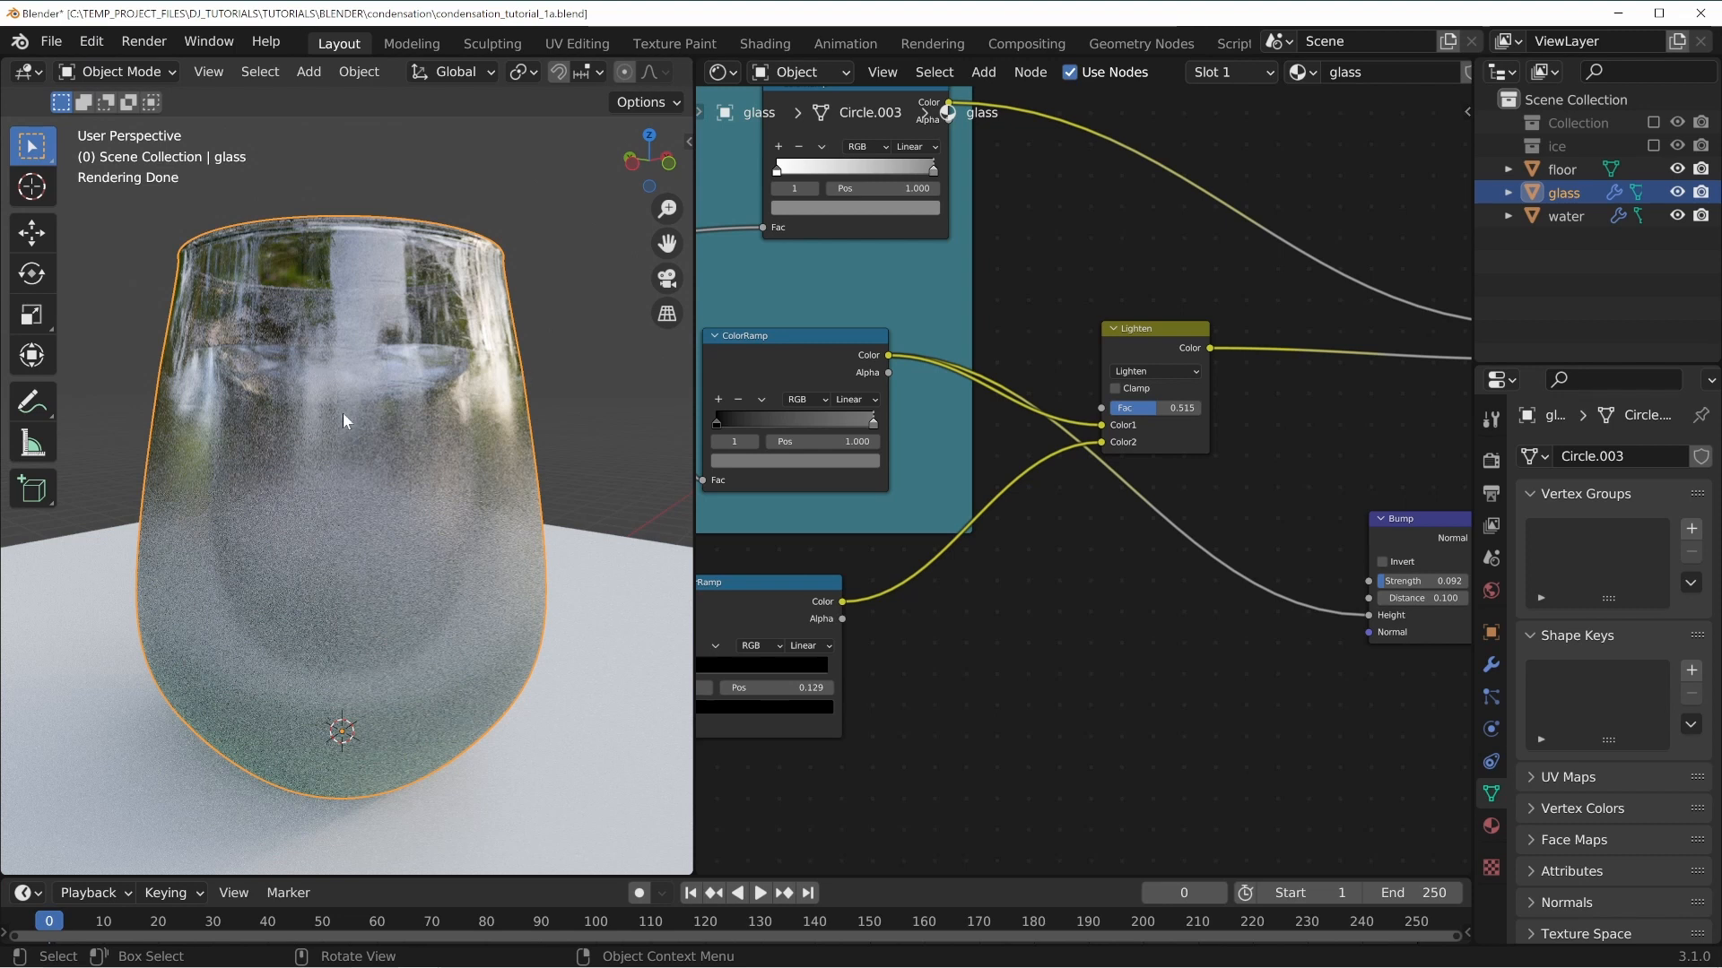
pyautogui.moveTo(430, 556); pyautogui.dragTo(375, 510, button='middle')
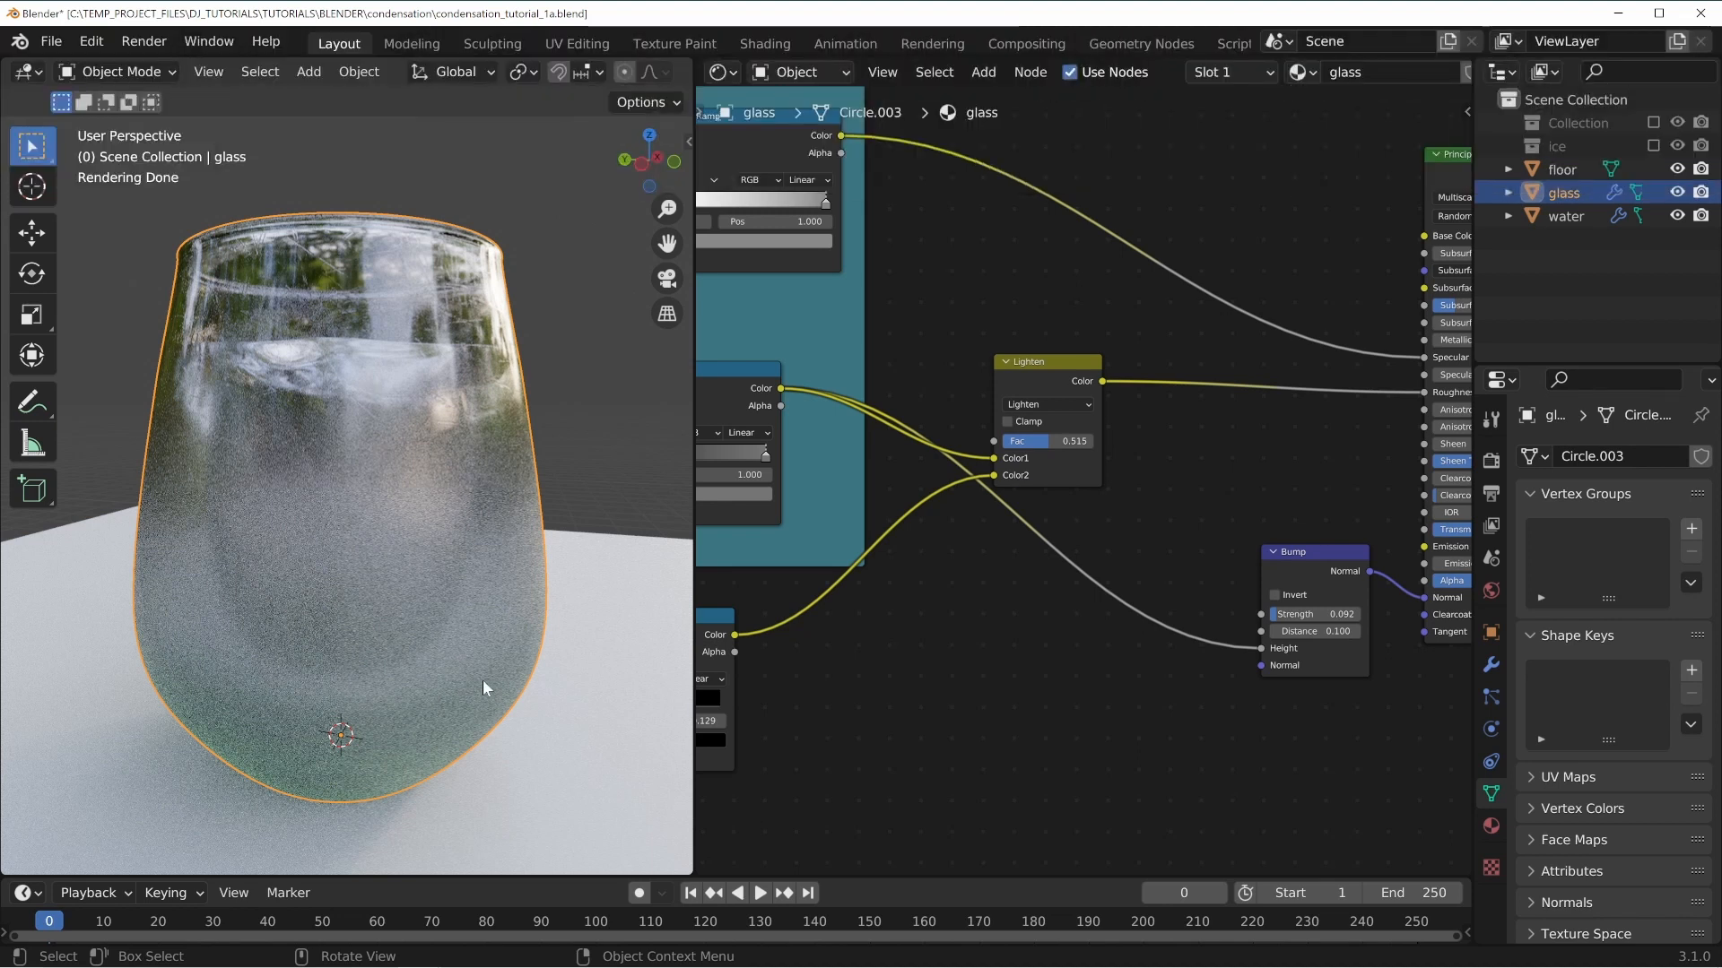
pyautogui.moveTo(482, 680); pyautogui.dragTo(508, 662, button='middle')
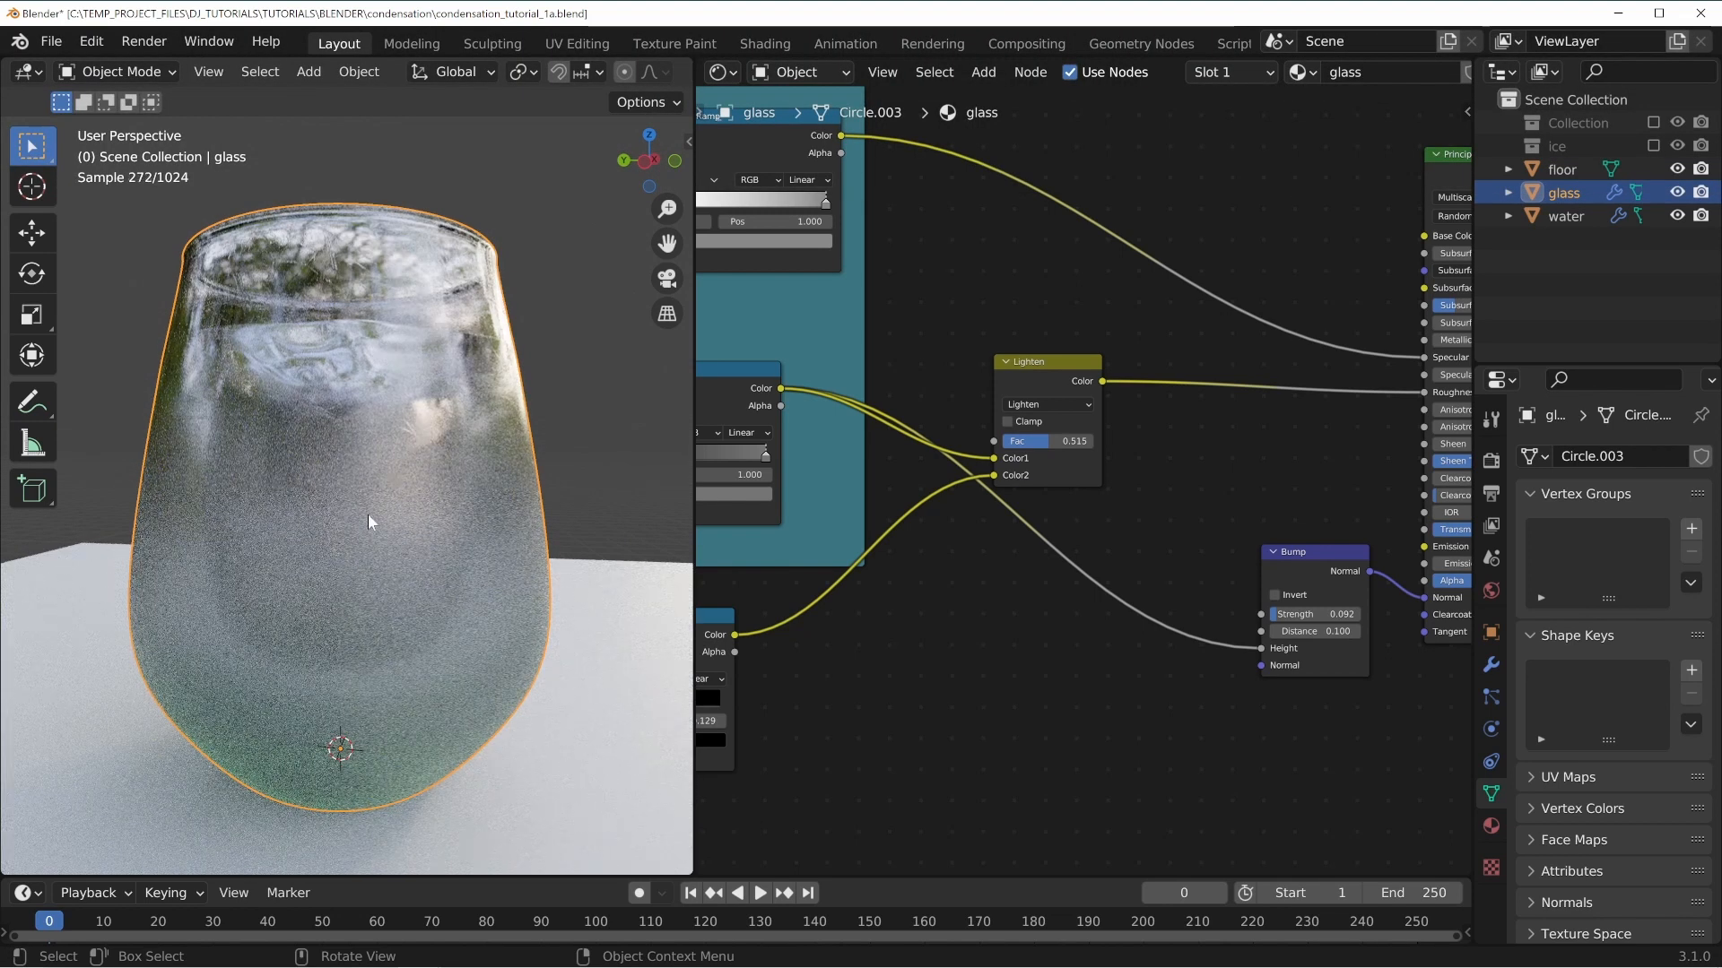
pyautogui.moveTo(416, 567); pyautogui.dragTo(422, 538, button='middle')
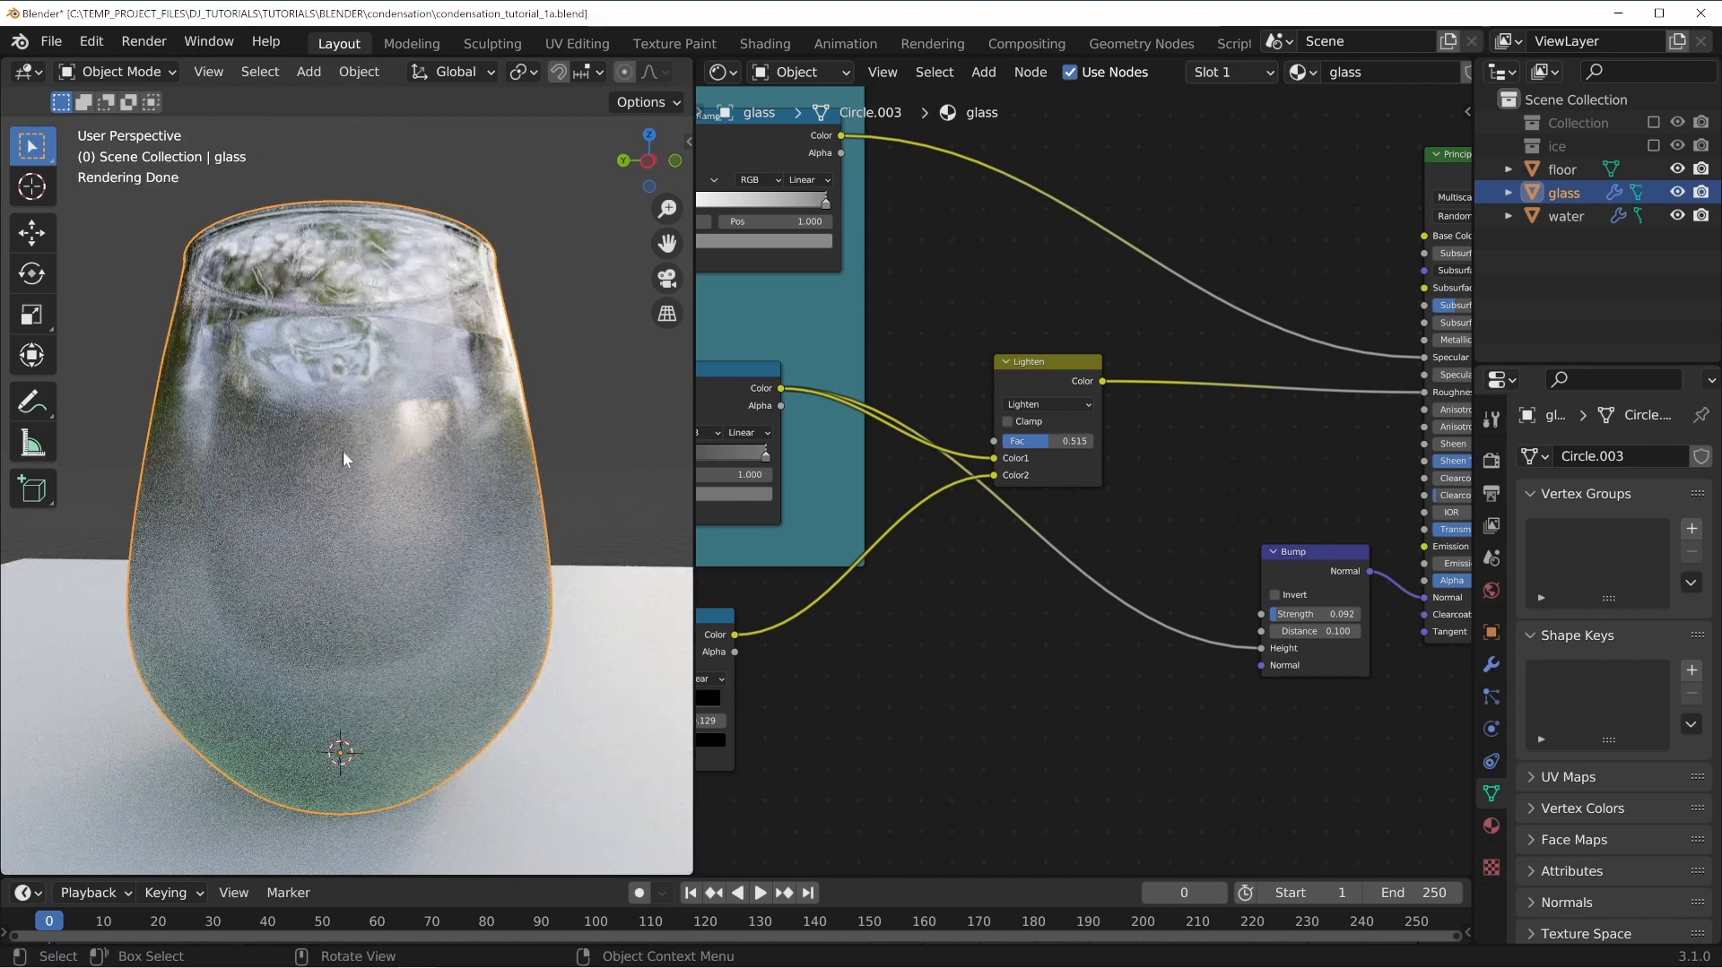
pyautogui.moveTo(343, 451); pyautogui.dragTo(358, 502, button='middle')
pyautogui.moveTo(386, 560); pyautogui.dragTo(391, 557, button='middle')
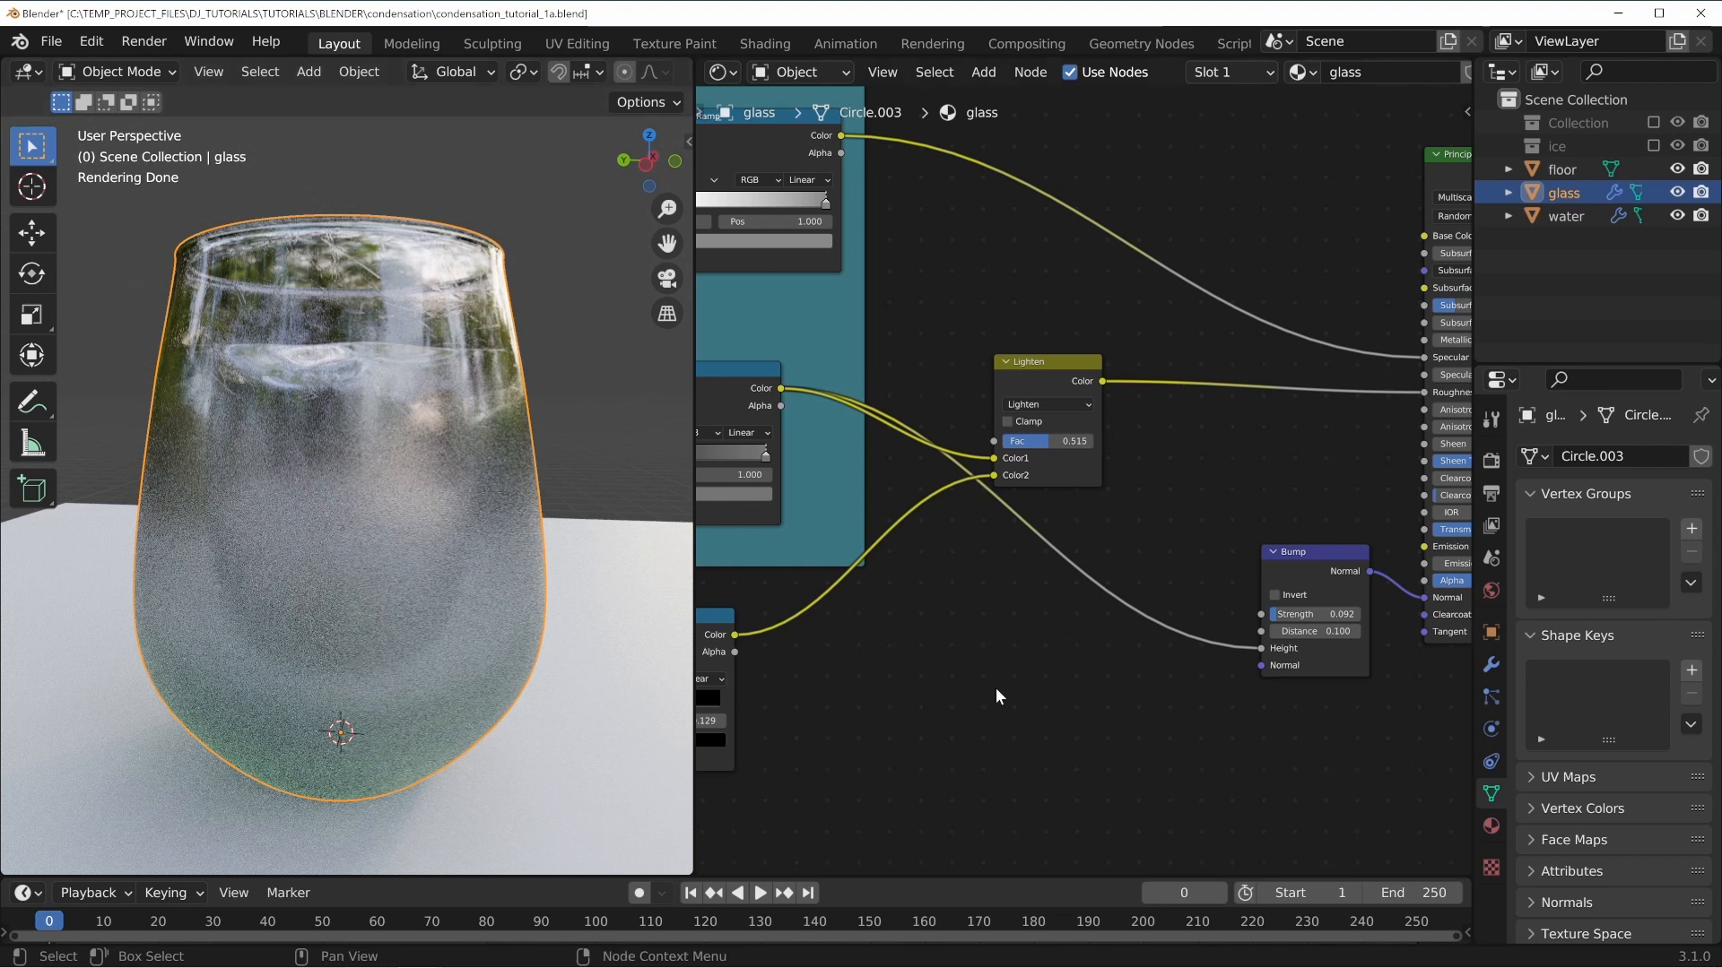
# Add a Voronoi Texture node below the Lighten node and preview it on the glass.
pyautogui.moveTo(1053, 704); pyautogui.dragTo(1096, 566, button='middle')
pyautogui.moveTo(987, 599); pyautogui.dragTo(932, 559, button='middle')
pyautogui.hotkey('shift', 'a')
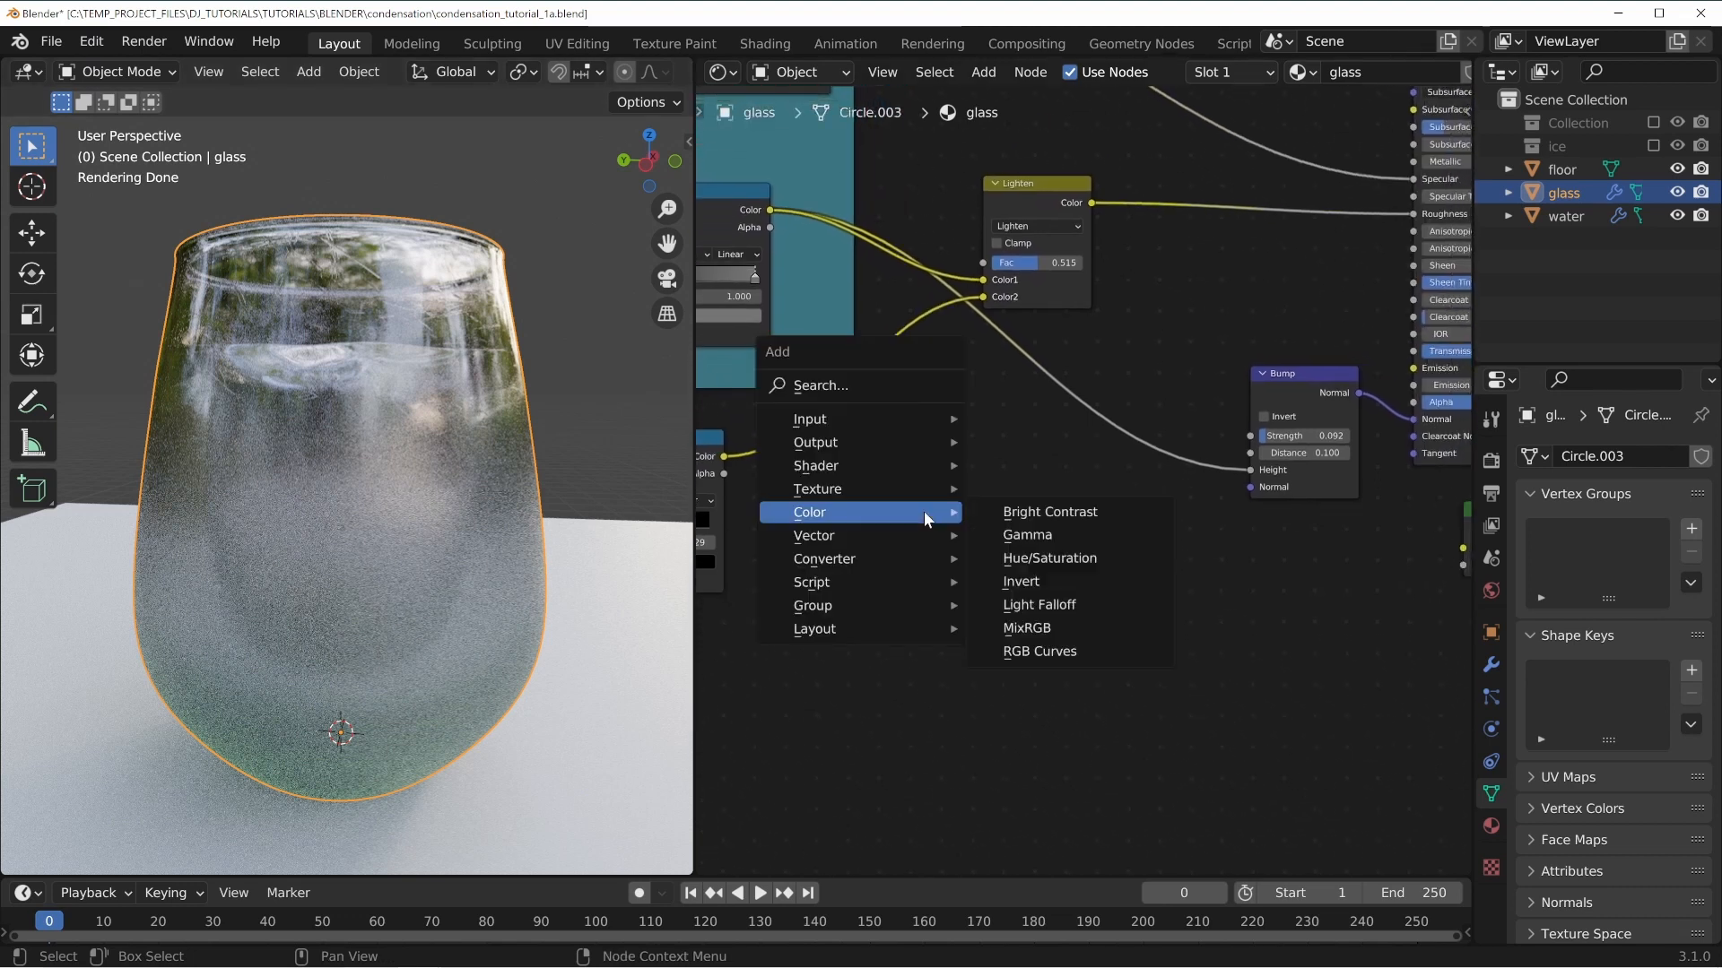
pyautogui.moveTo(883, 490)
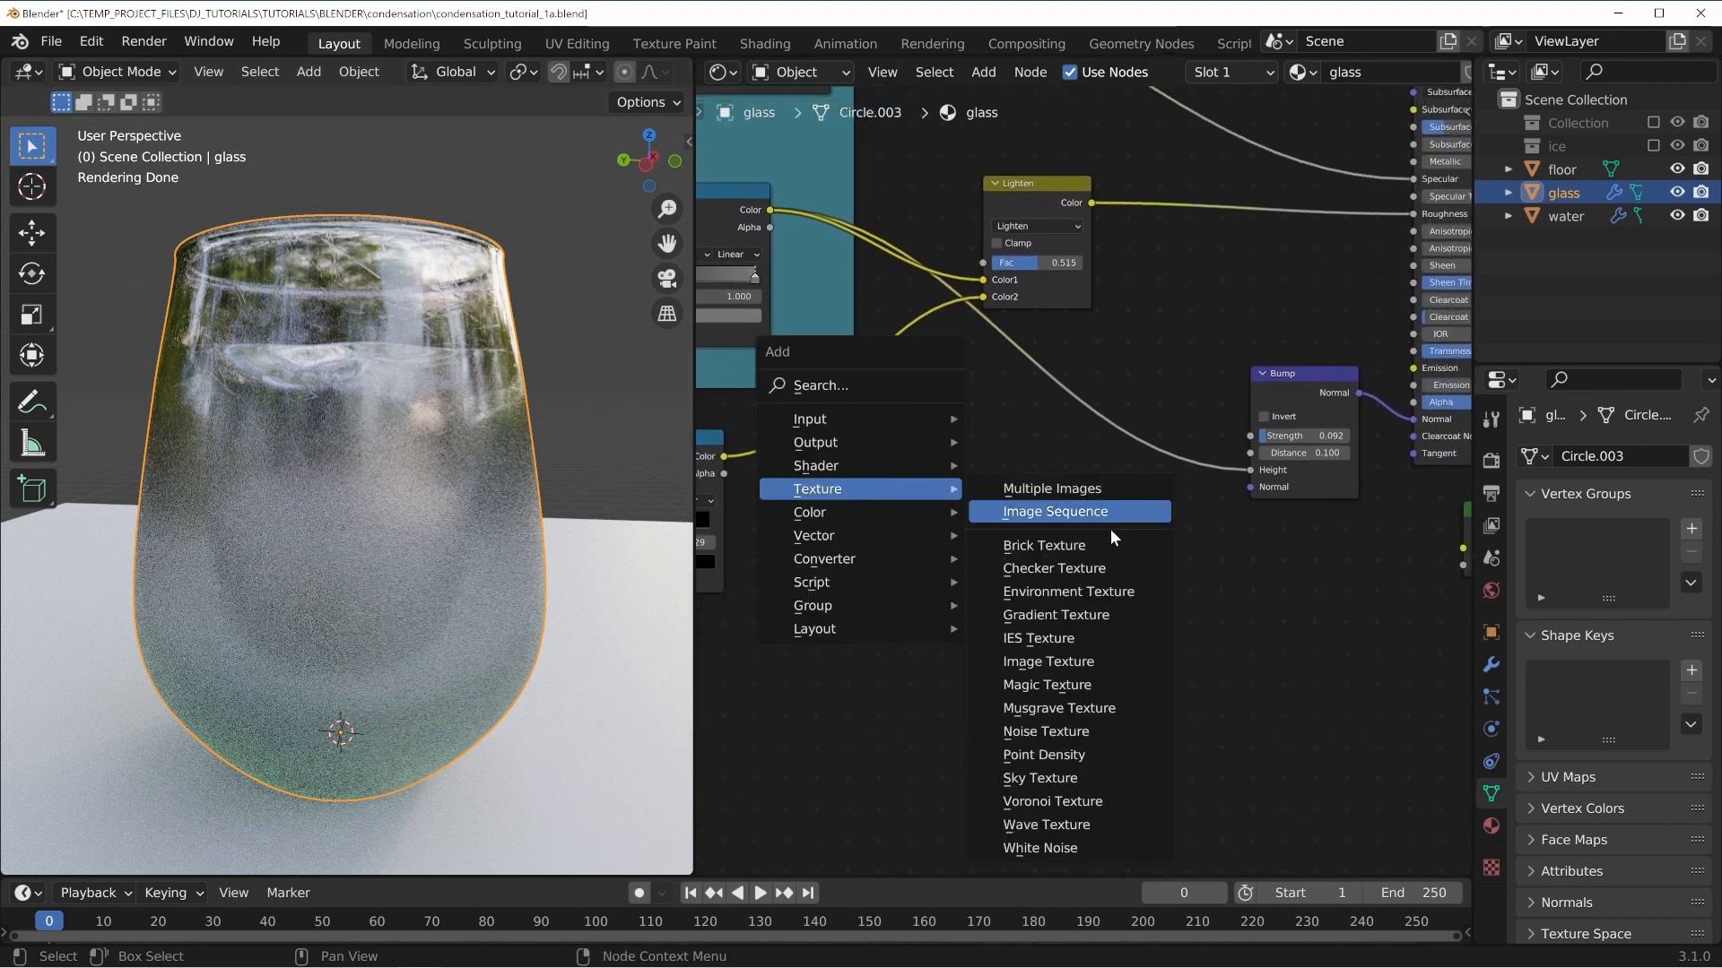
pyautogui.click(1049, 800)
pyautogui.click(947, 502)
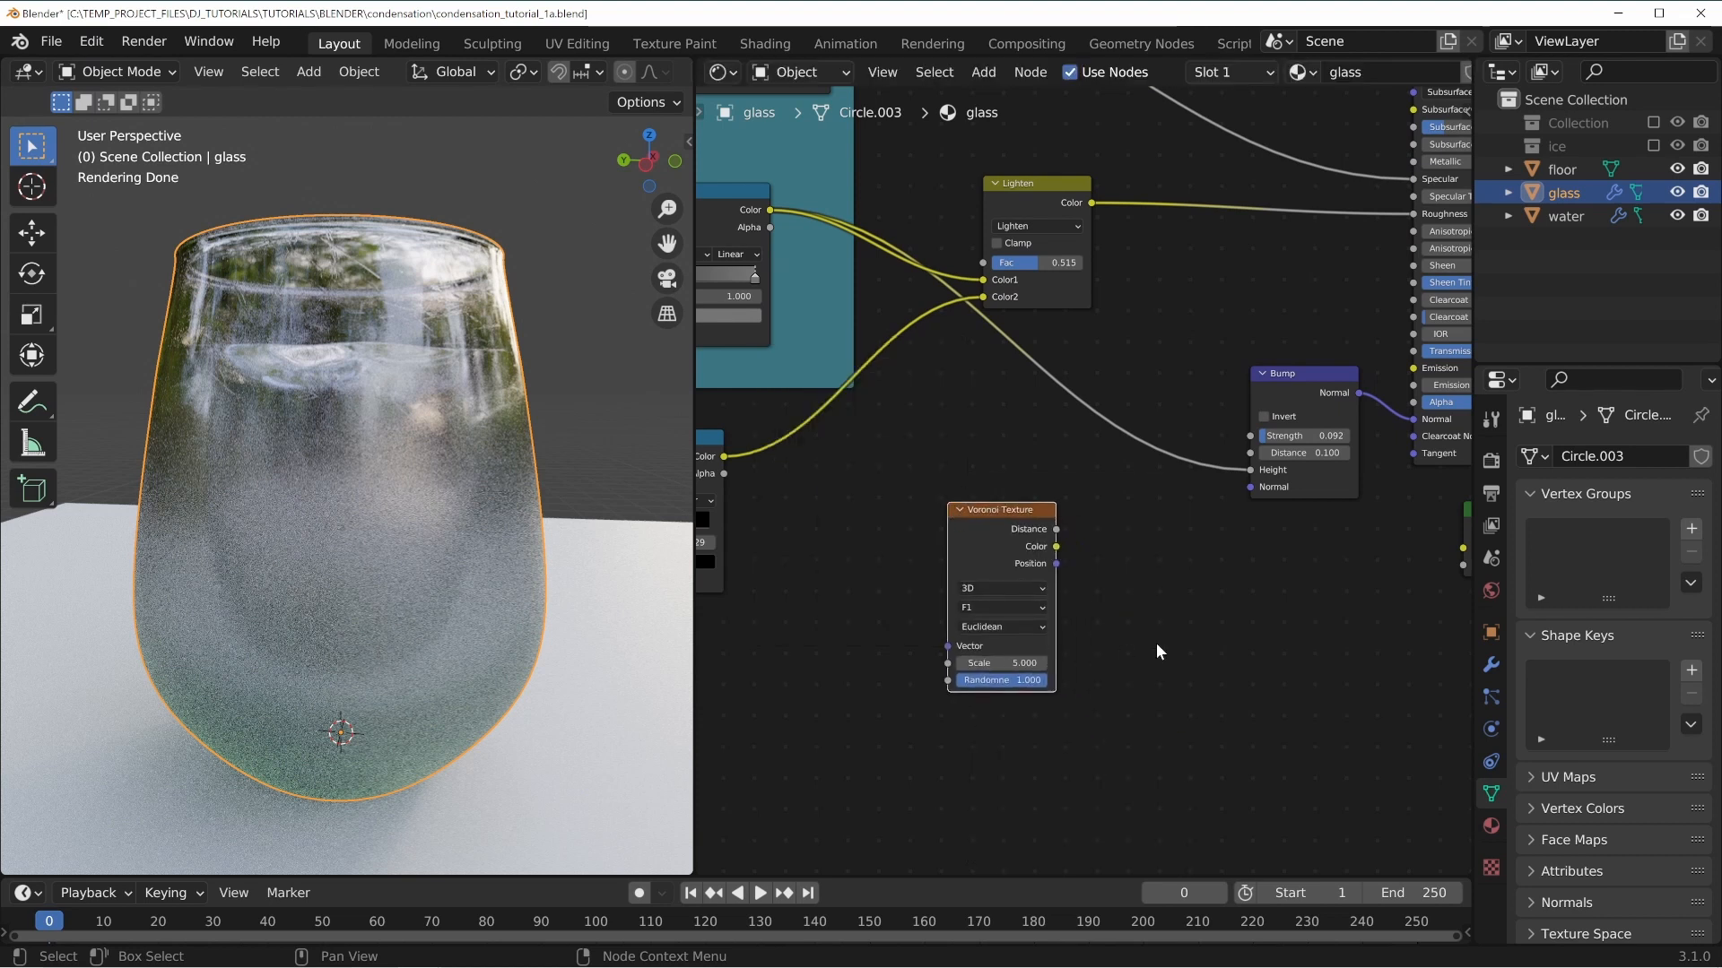
pyautogui.scroll(3, 1151, 637)
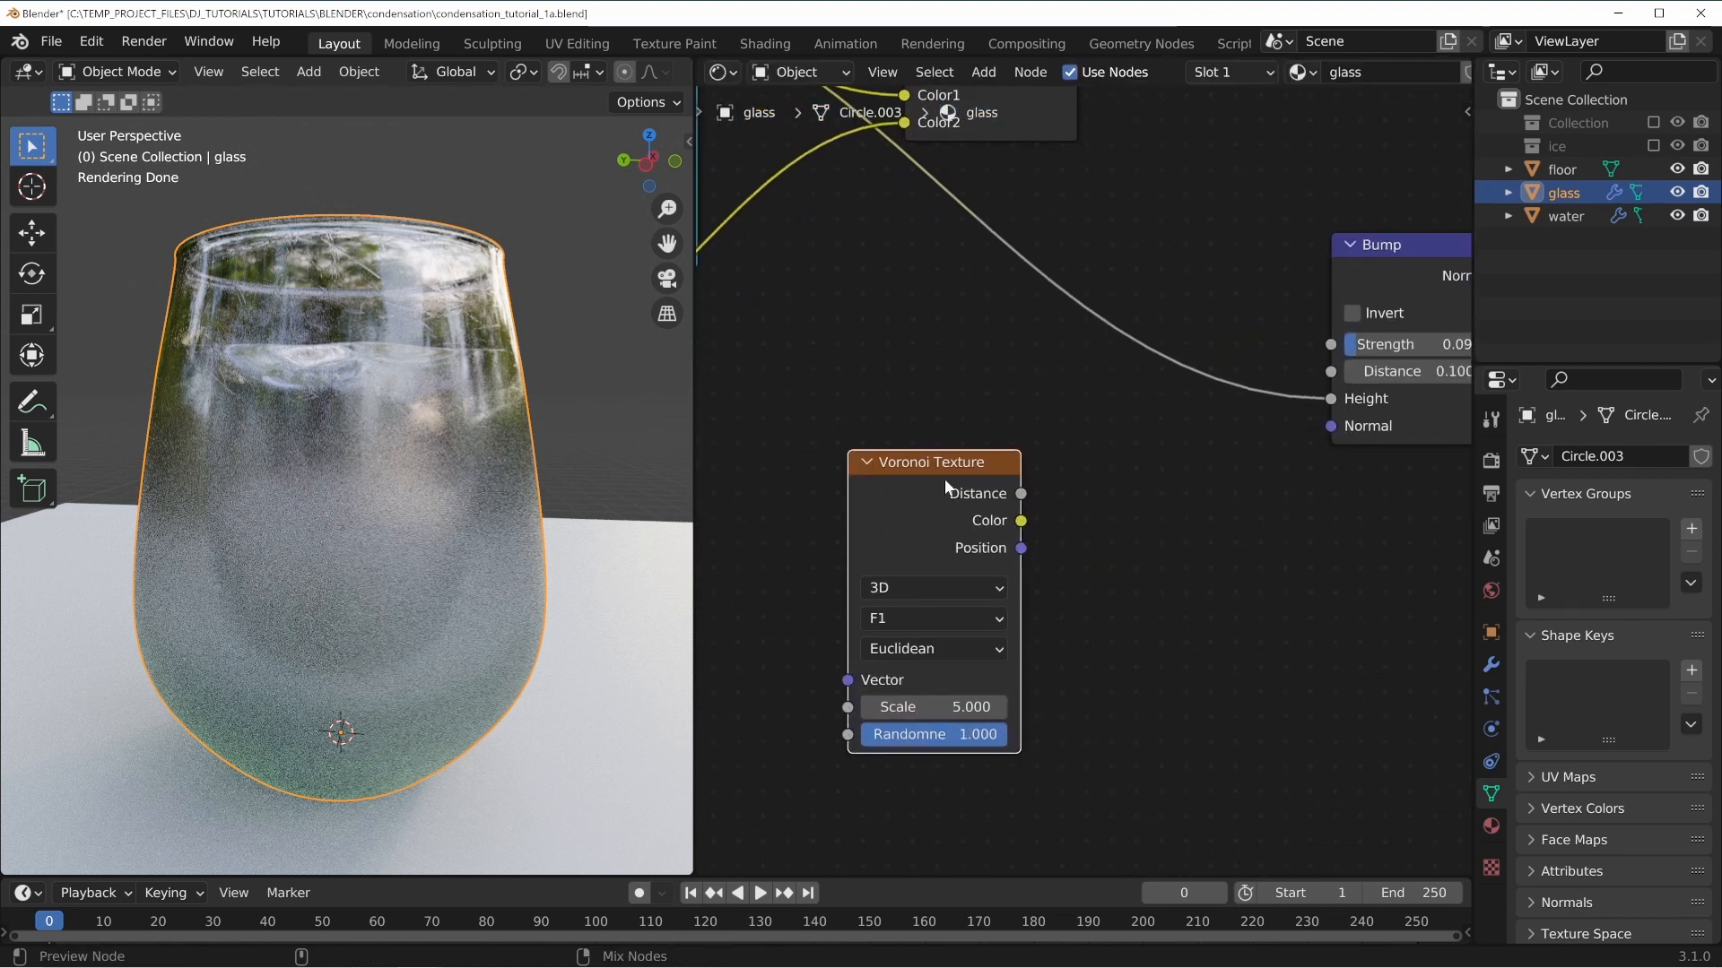
pyautogui.keyDown('ctrl'); pyautogui.keyDown('shift'); pyautogui.click(949, 484); pyautogui.keyUp('shift'); pyautogui.keyUp('ctrl')
pyautogui.keyDown('ctrl'); pyautogui.keyDown('shift'); pyautogui.click(928, 491); pyautogui.keyUp('shift'); pyautogui.keyUp('ctrl')
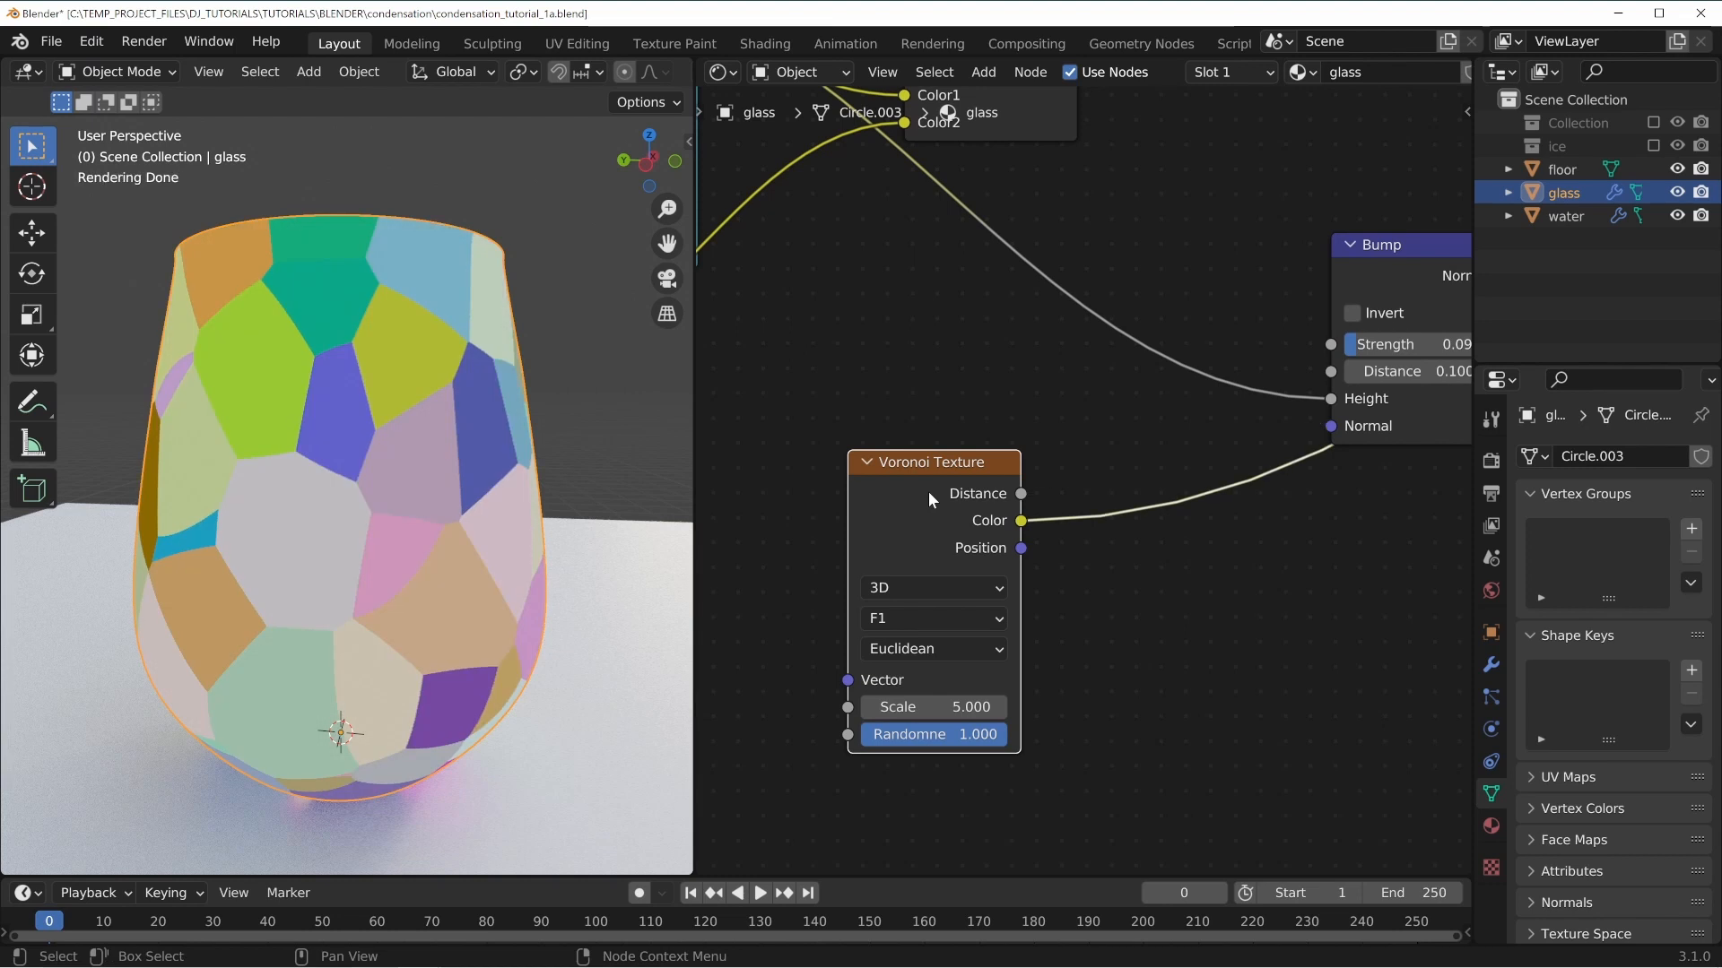
pyautogui.moveTo(928, 491); pyautogui.dragTo(918, 469)
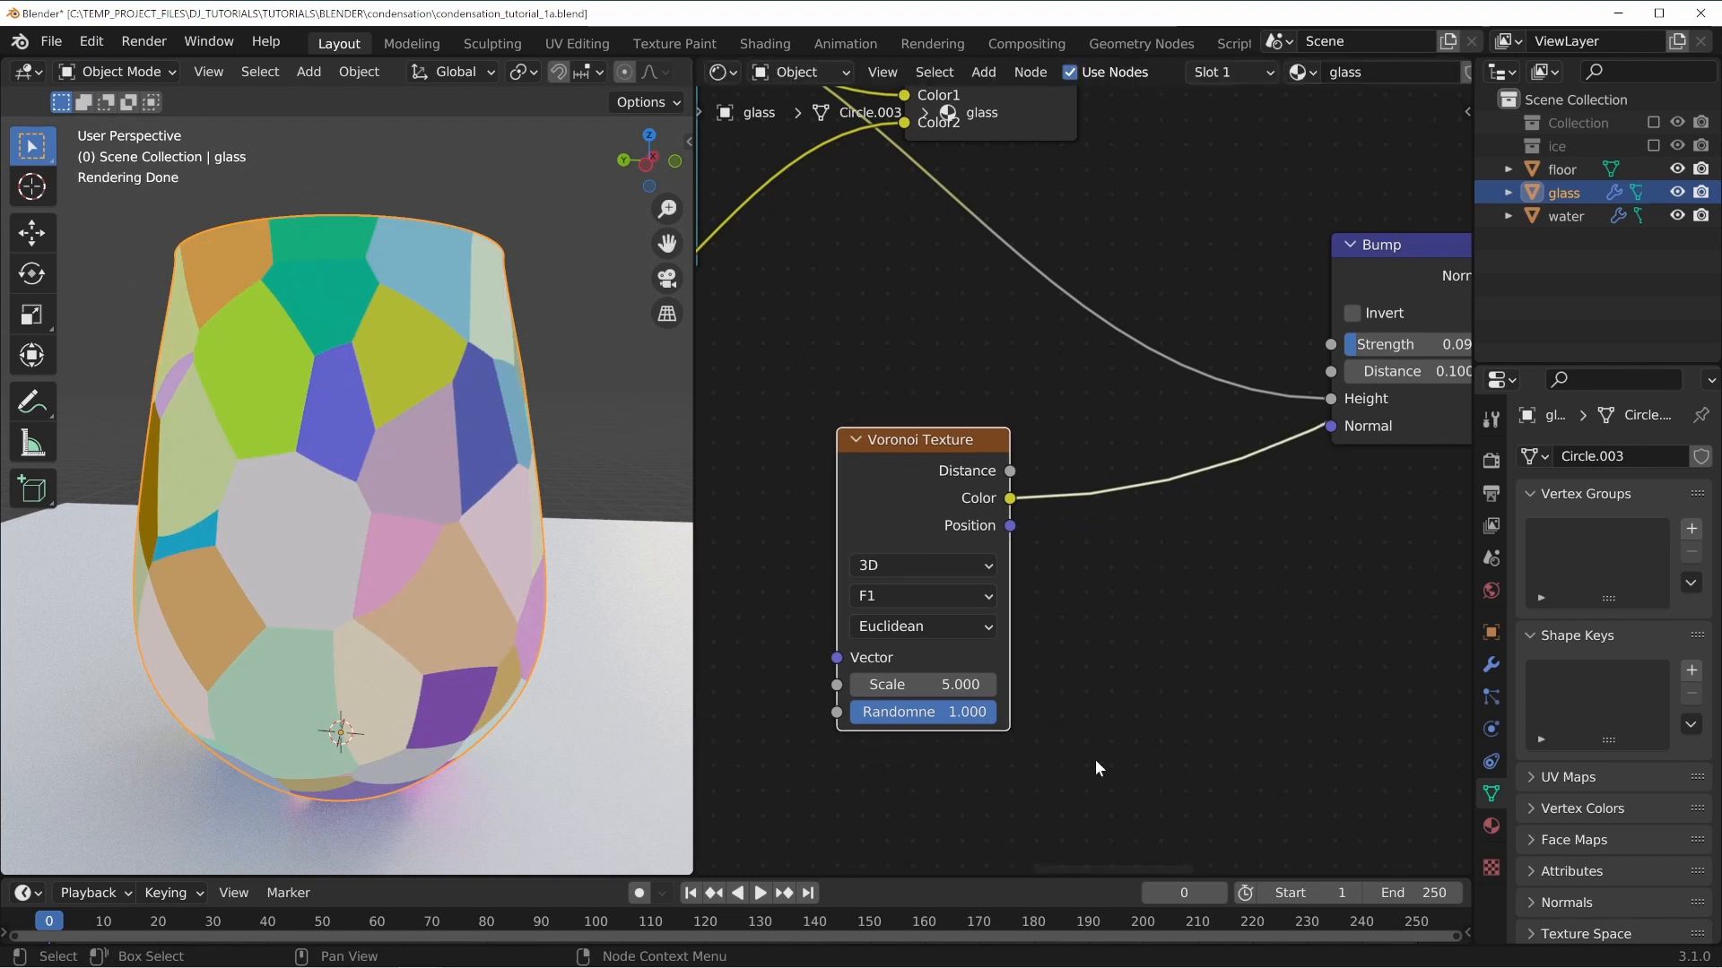
# Set the Voronoi Texture's scale to 300.
pyautogui.moveTo(1095, 760); pyautogui.dragTo(1072, 644, button='middle')
pyautogui.scroll(2, 1073, 644)
pyautogui.click(887, 621)
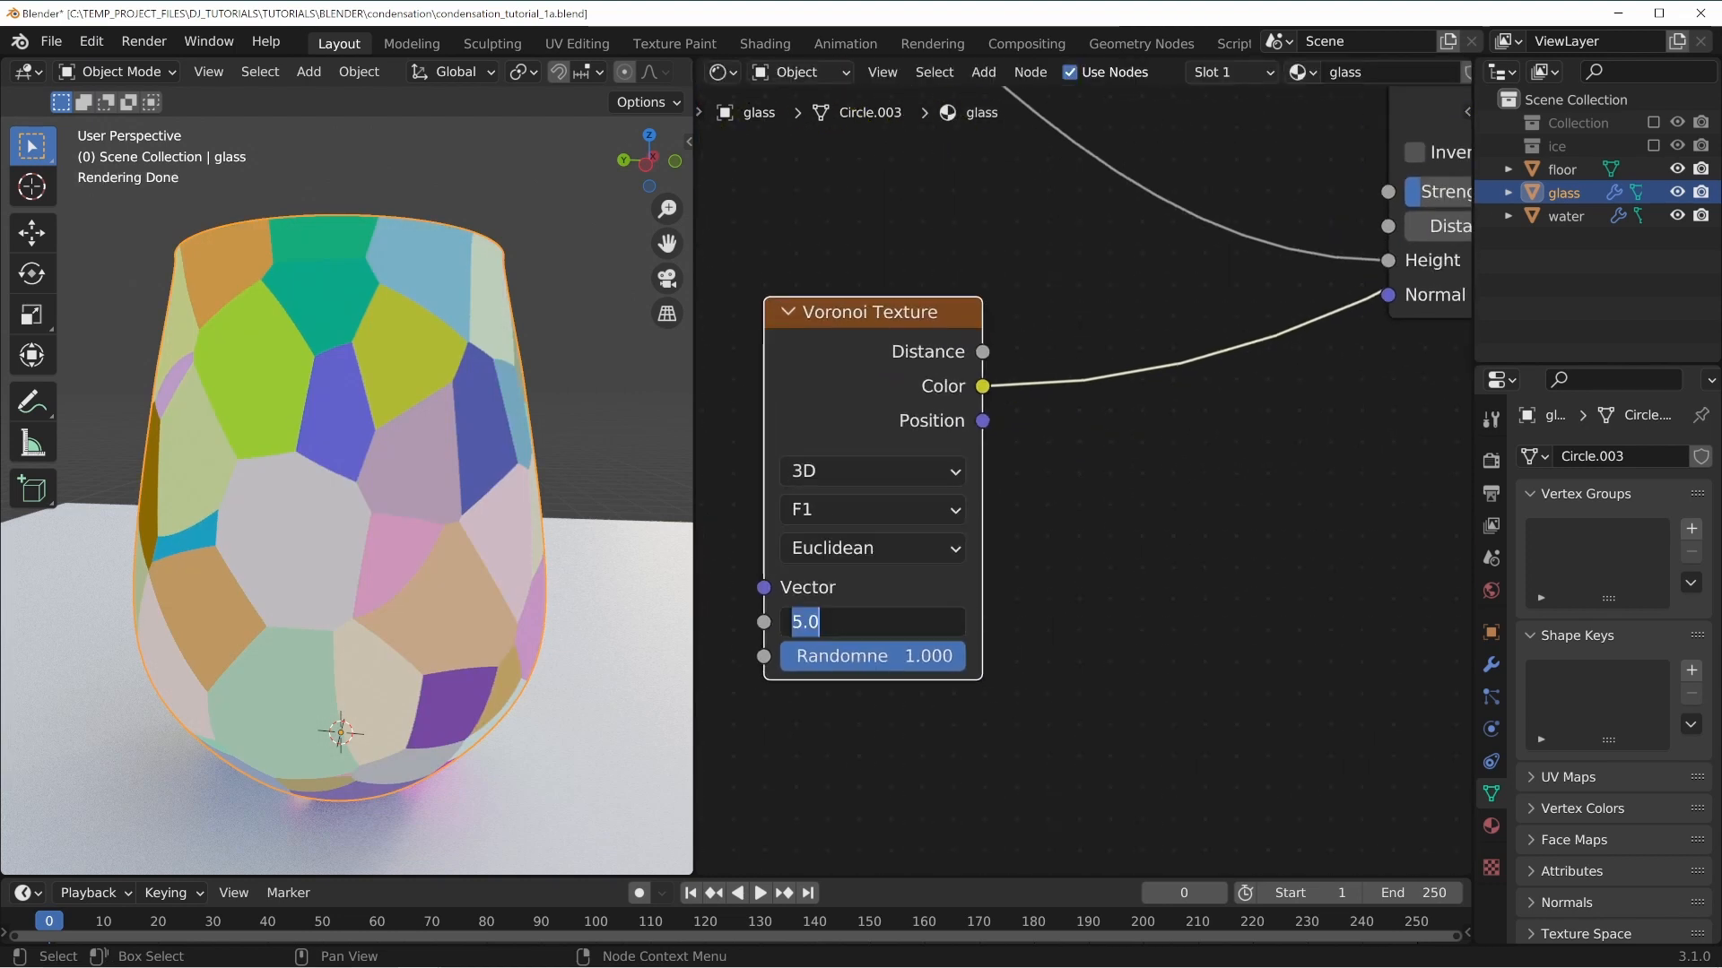
pyautogui.write('300')
pyautogui.press('Return')
# Duplicate the Lighten mix node and set the copy's blend mode to Multiply.
pyautogui.scroll(5, 364, 511)
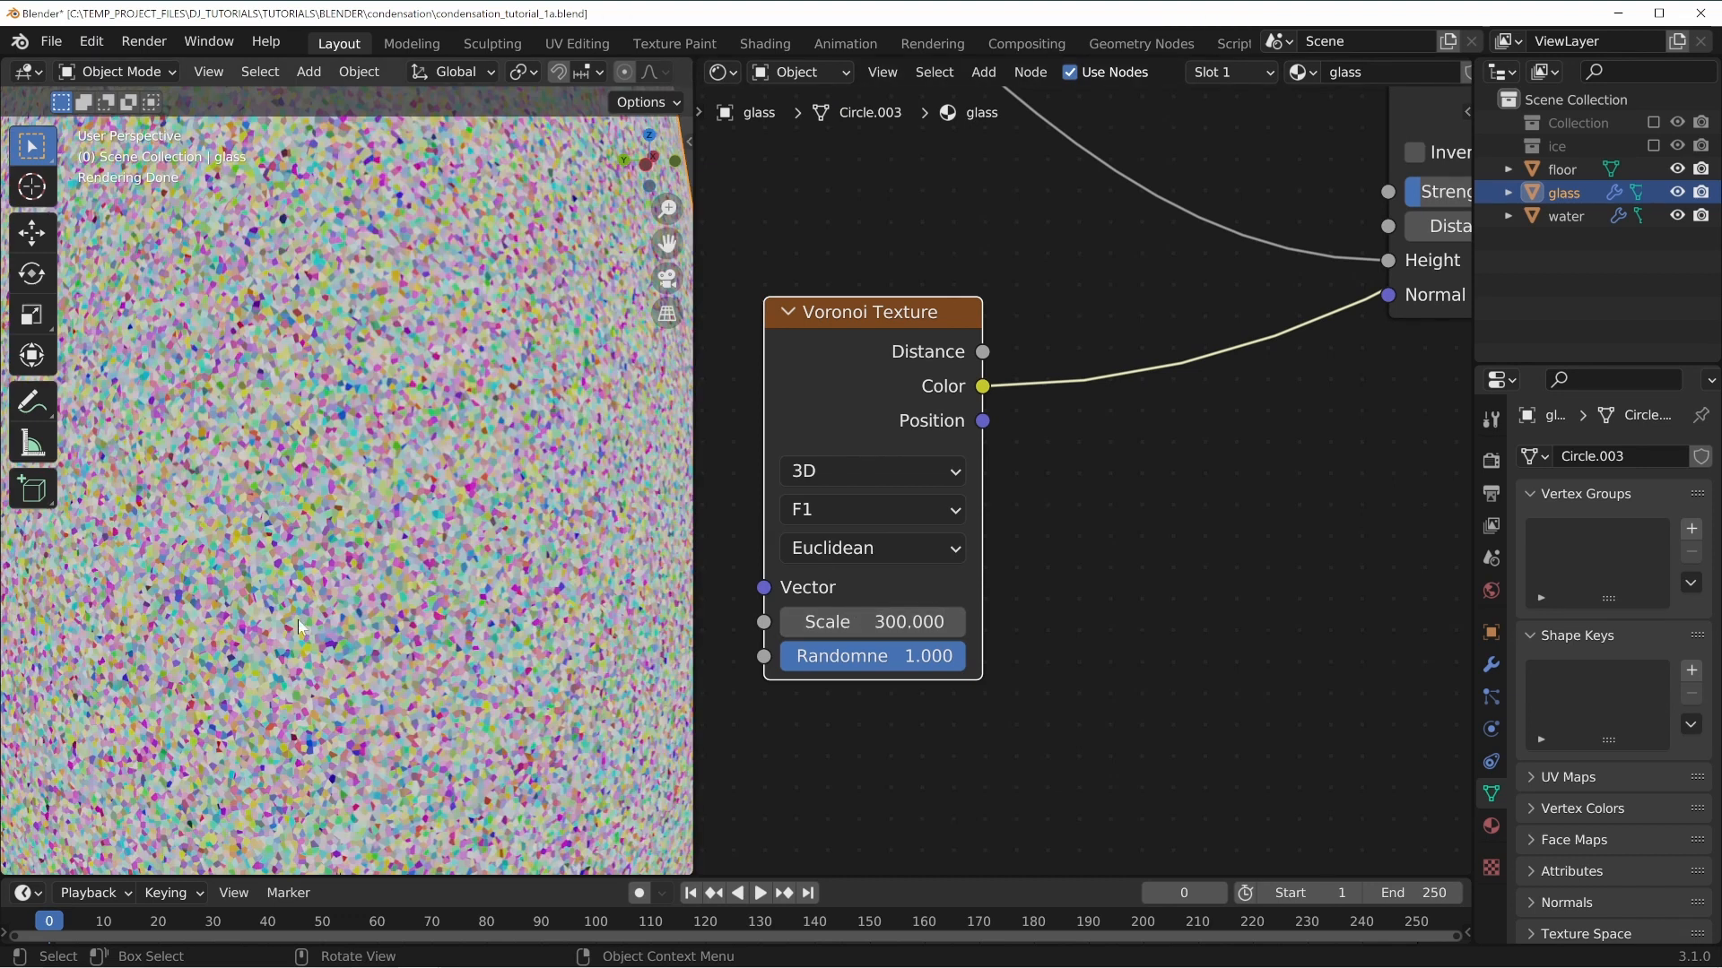
pyautogui.scroll(-5, 1096, 504)
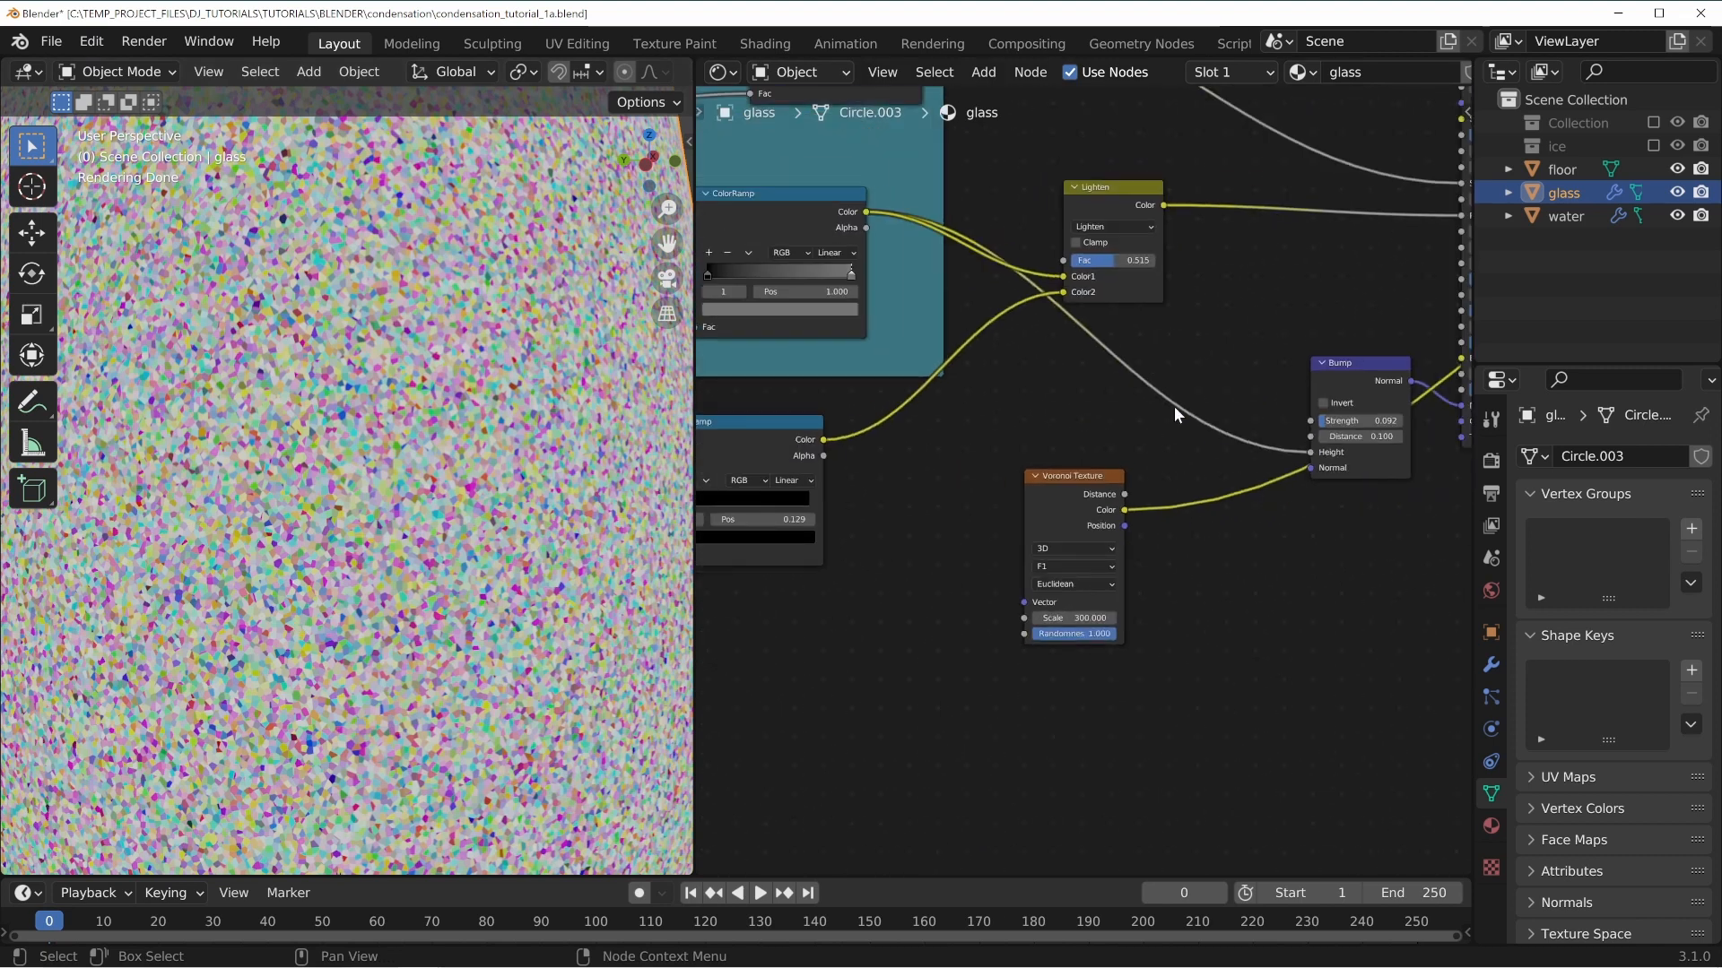
pyautogui.hotkey('shift', 'd')
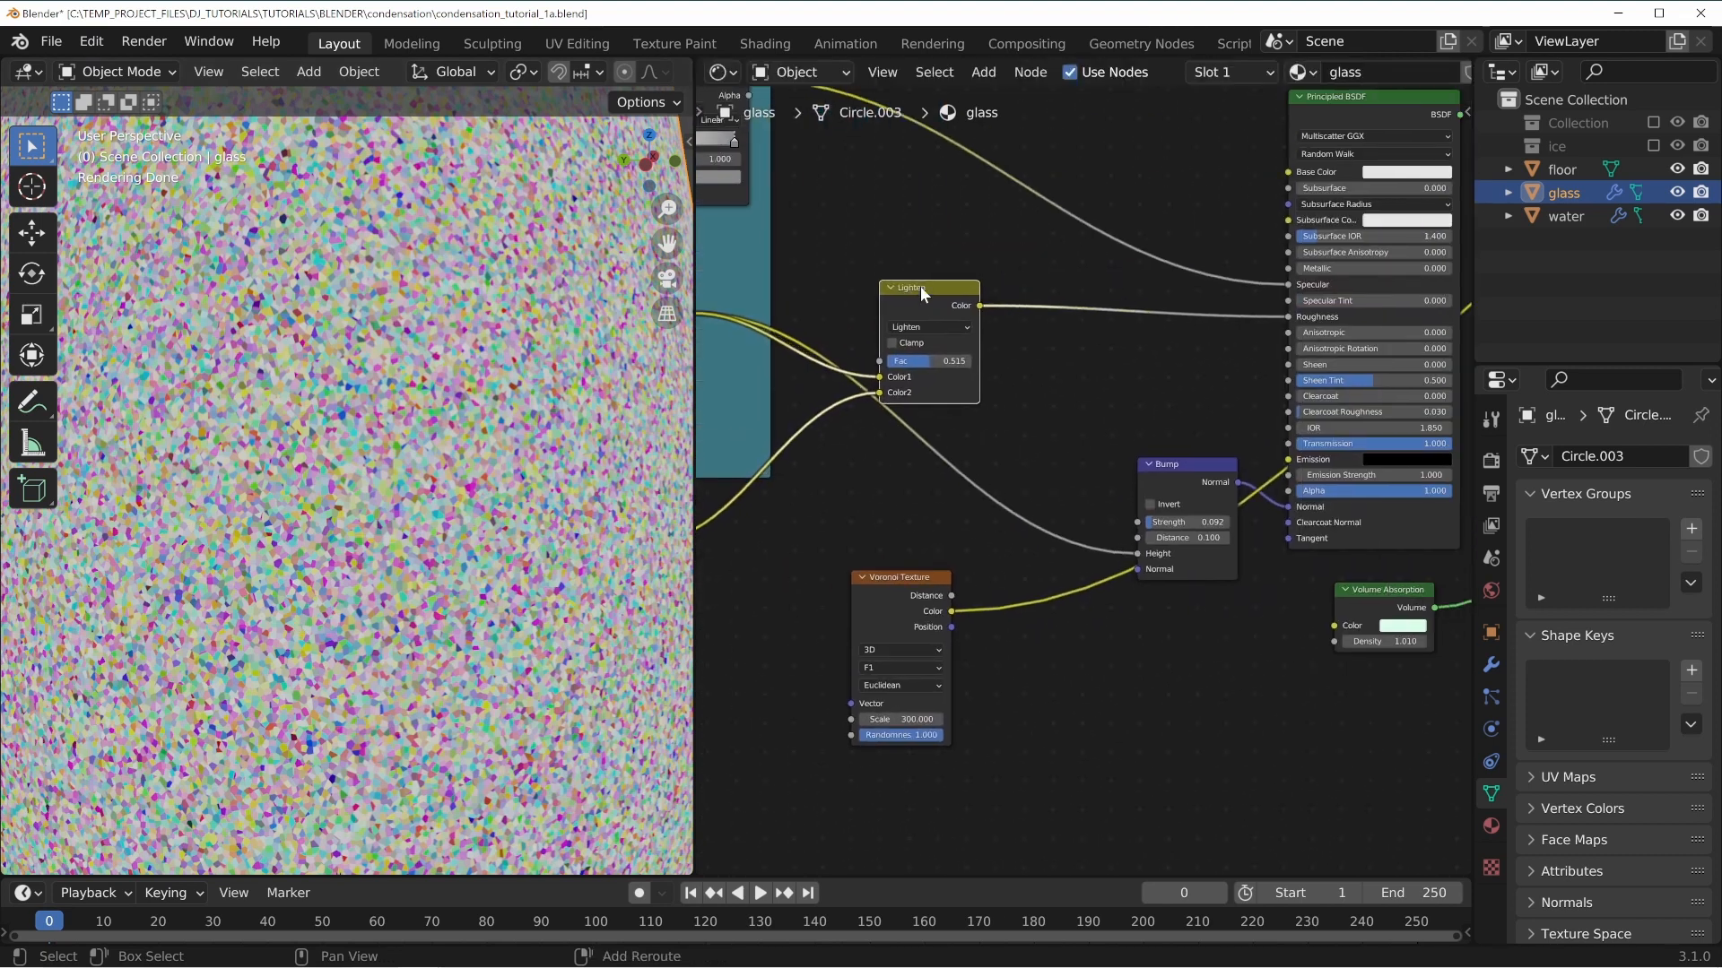
pyautogui.click(1068, 336)
pyautogui.moveTo(925, 291); pyautogui.dragTo(910, 284)
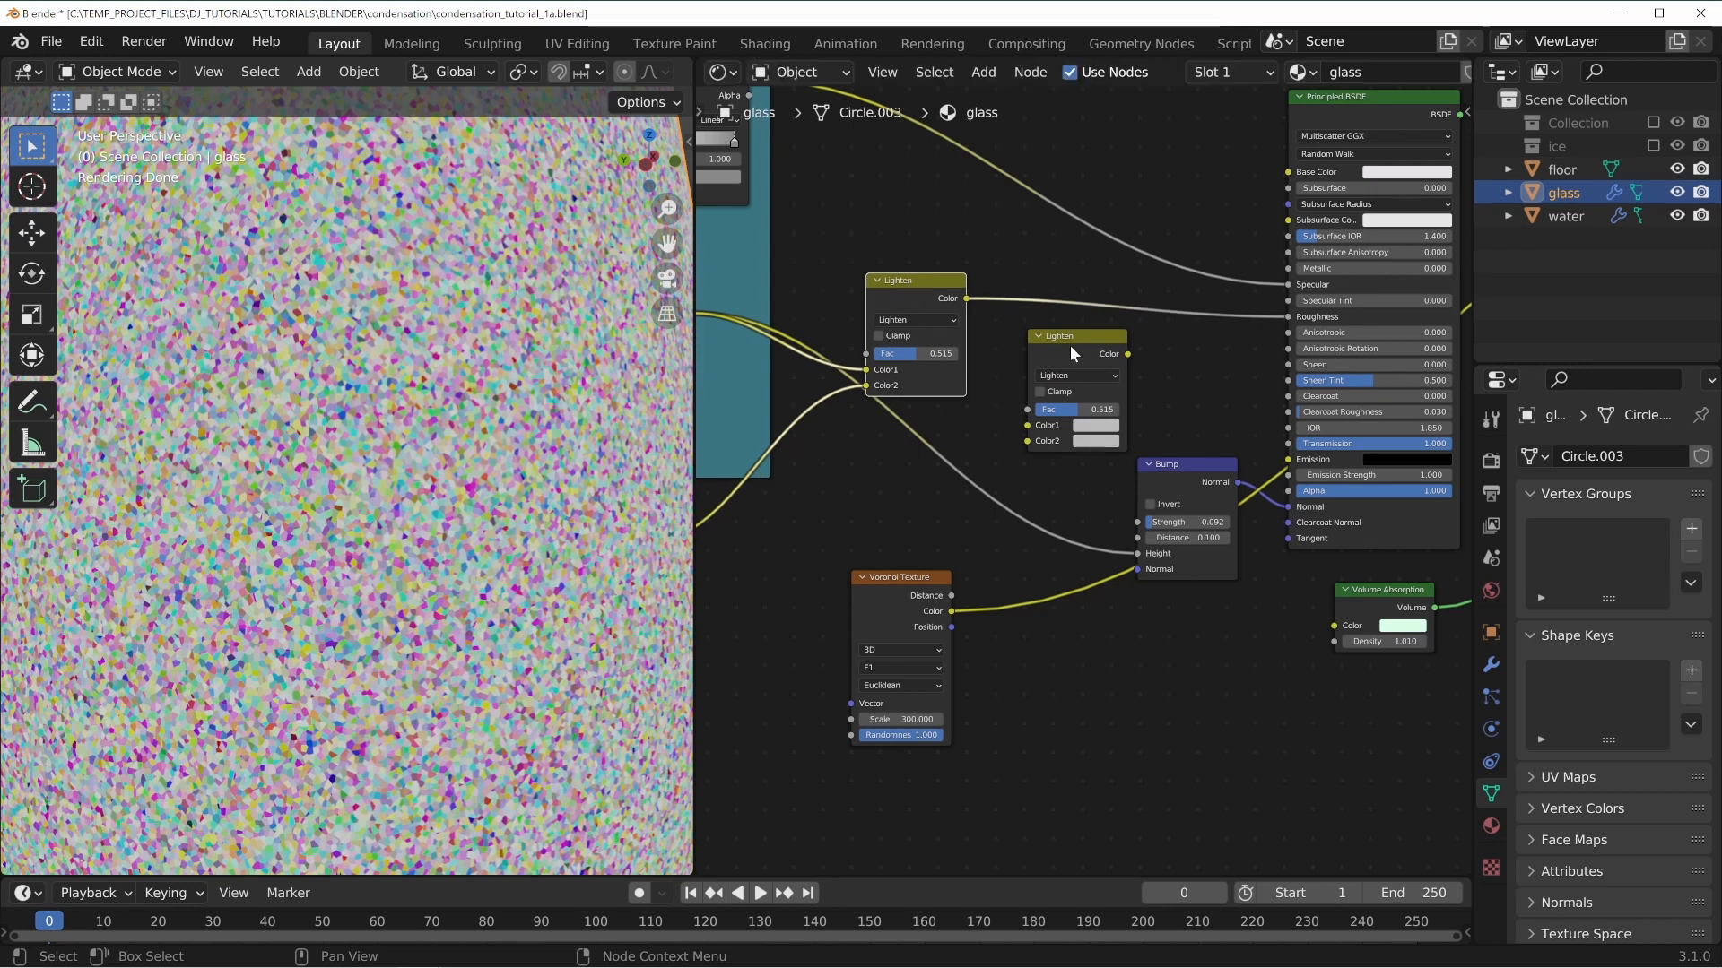
pyautogui.moveTo(1067, 341); pyautogui.dragTo(1041, 341)
pyautogui.click(1037, 379)
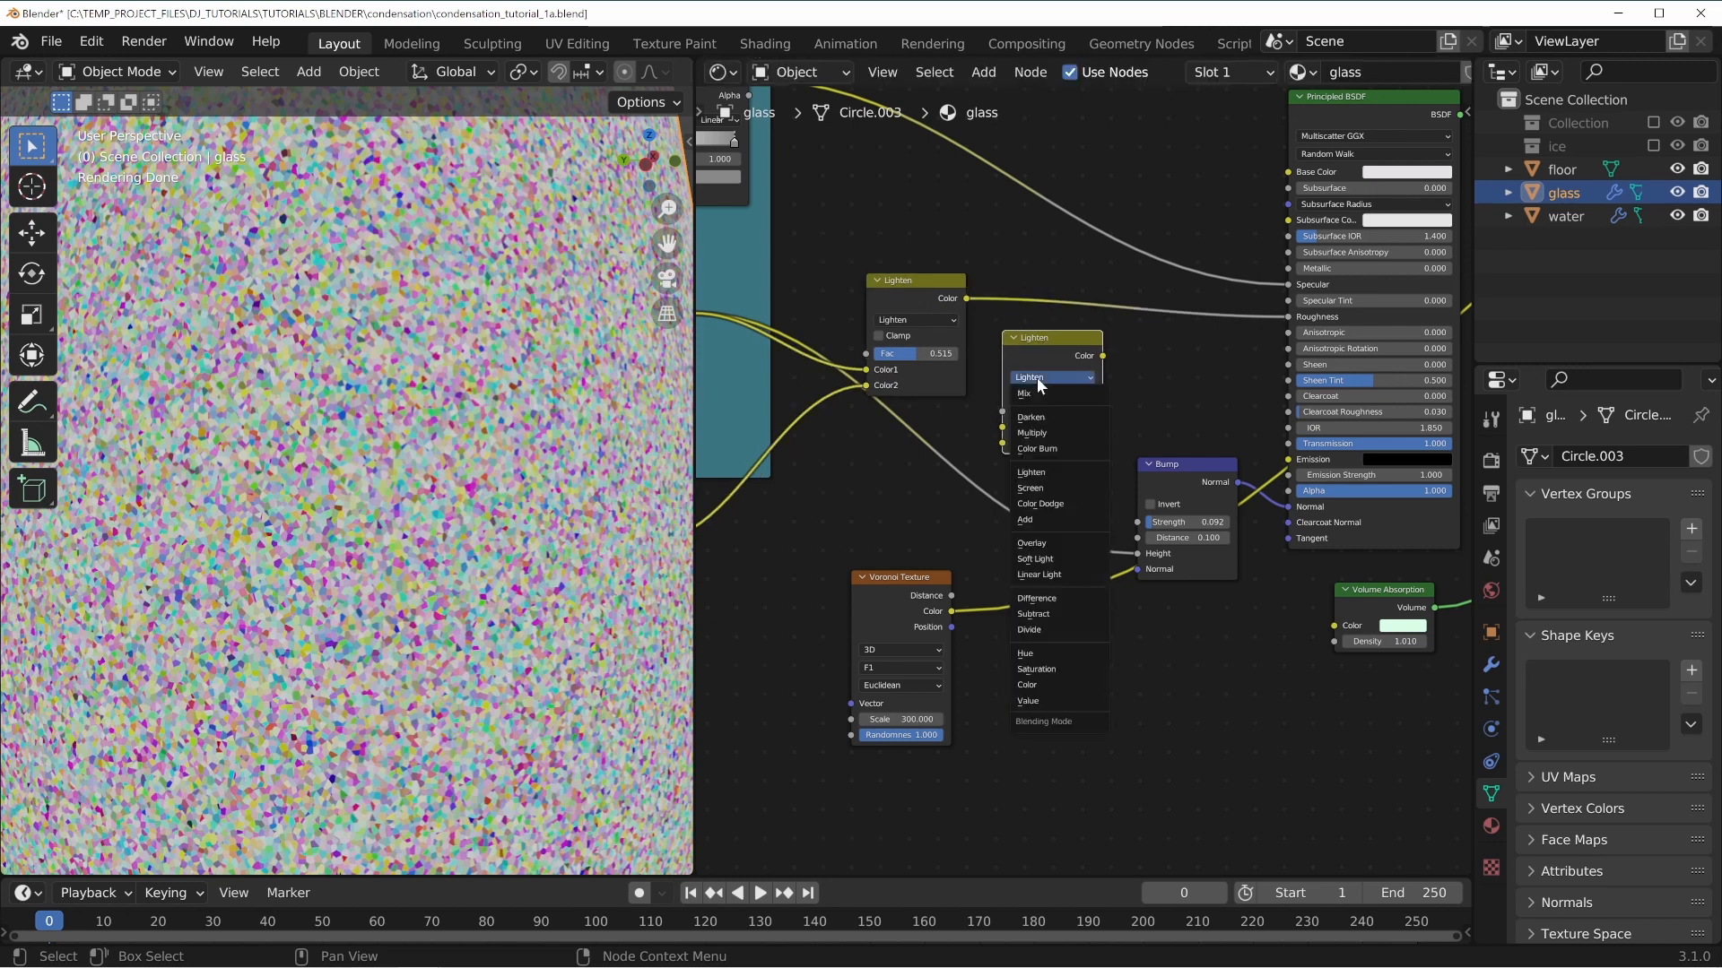
pyautogui.click(1042, 437)
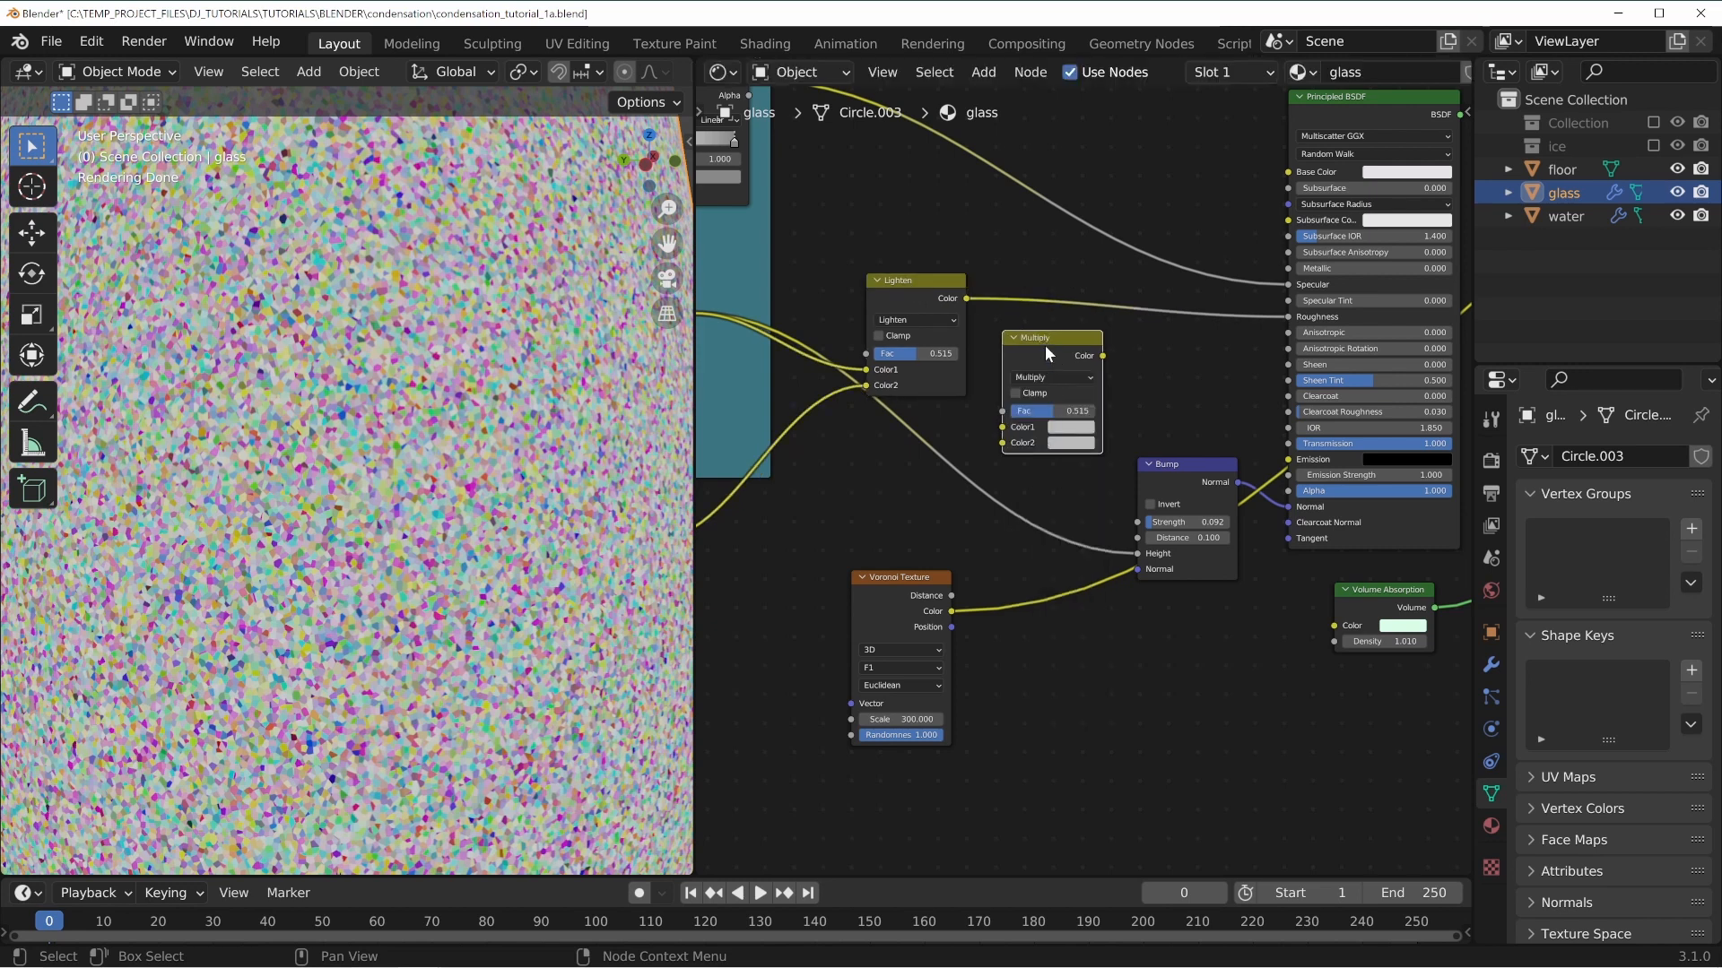
# Feed the Lighten output into the Multiply node's Color1 and the Voronoi color into Color2, and preview it.
pyautogui.click(964, 299)
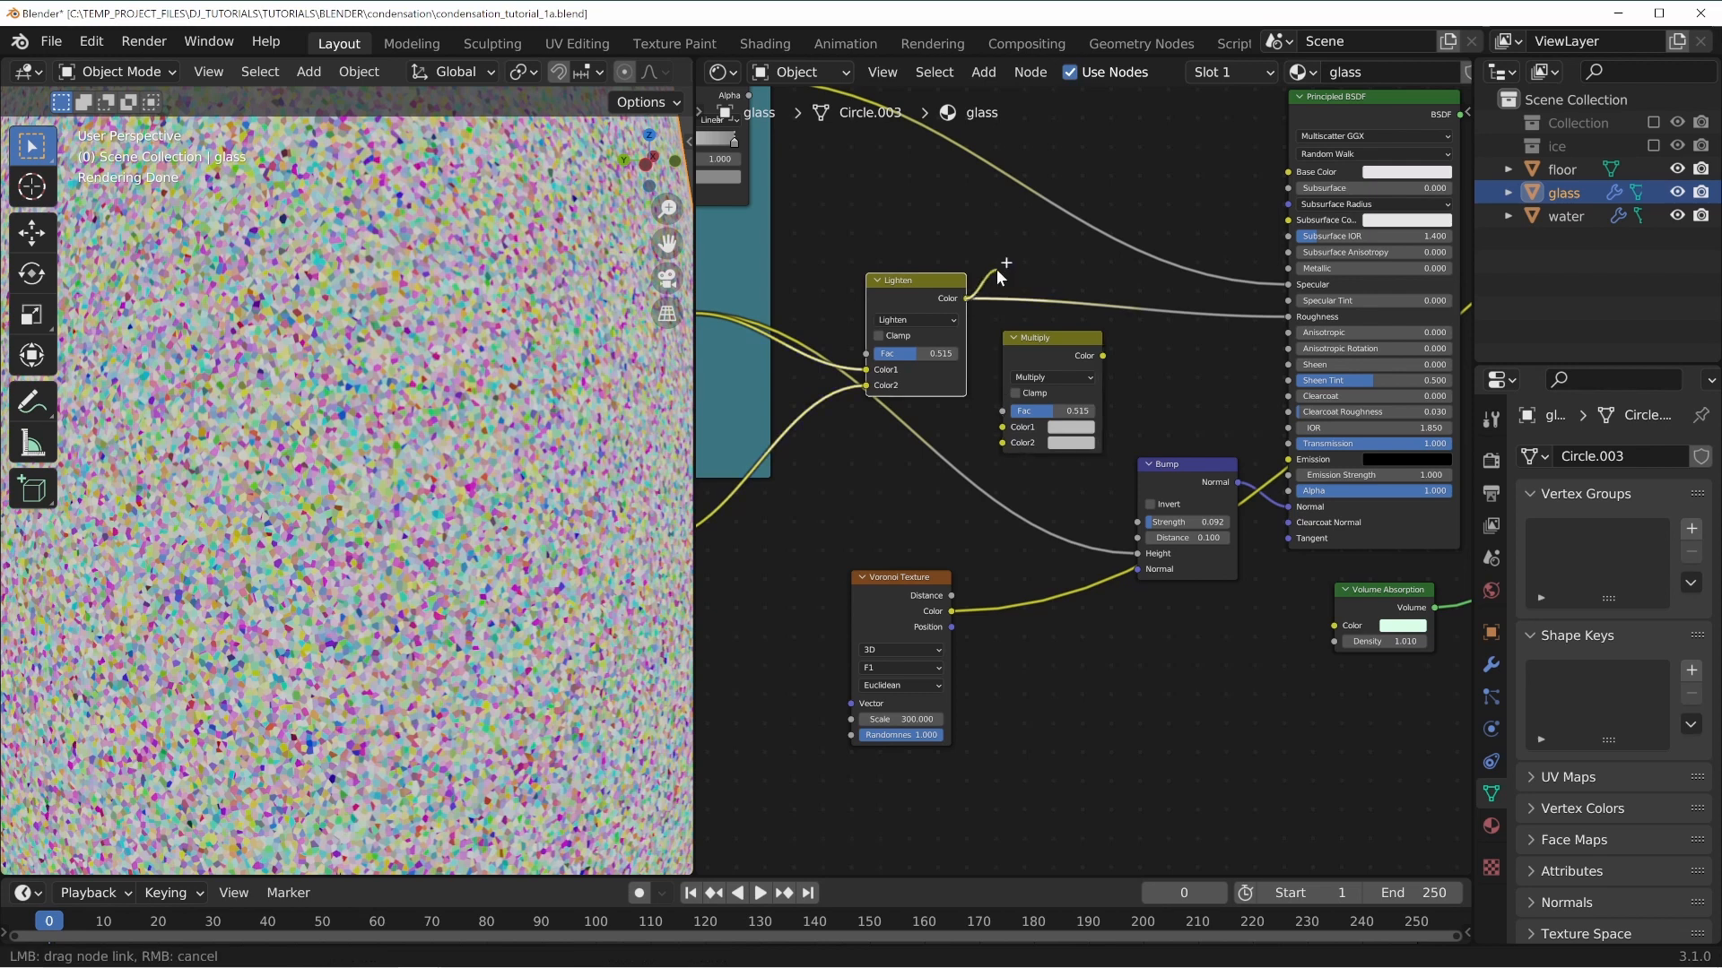
pyautogui.moveTo(967, 297); pyautogui.dragTo(1002, 429)
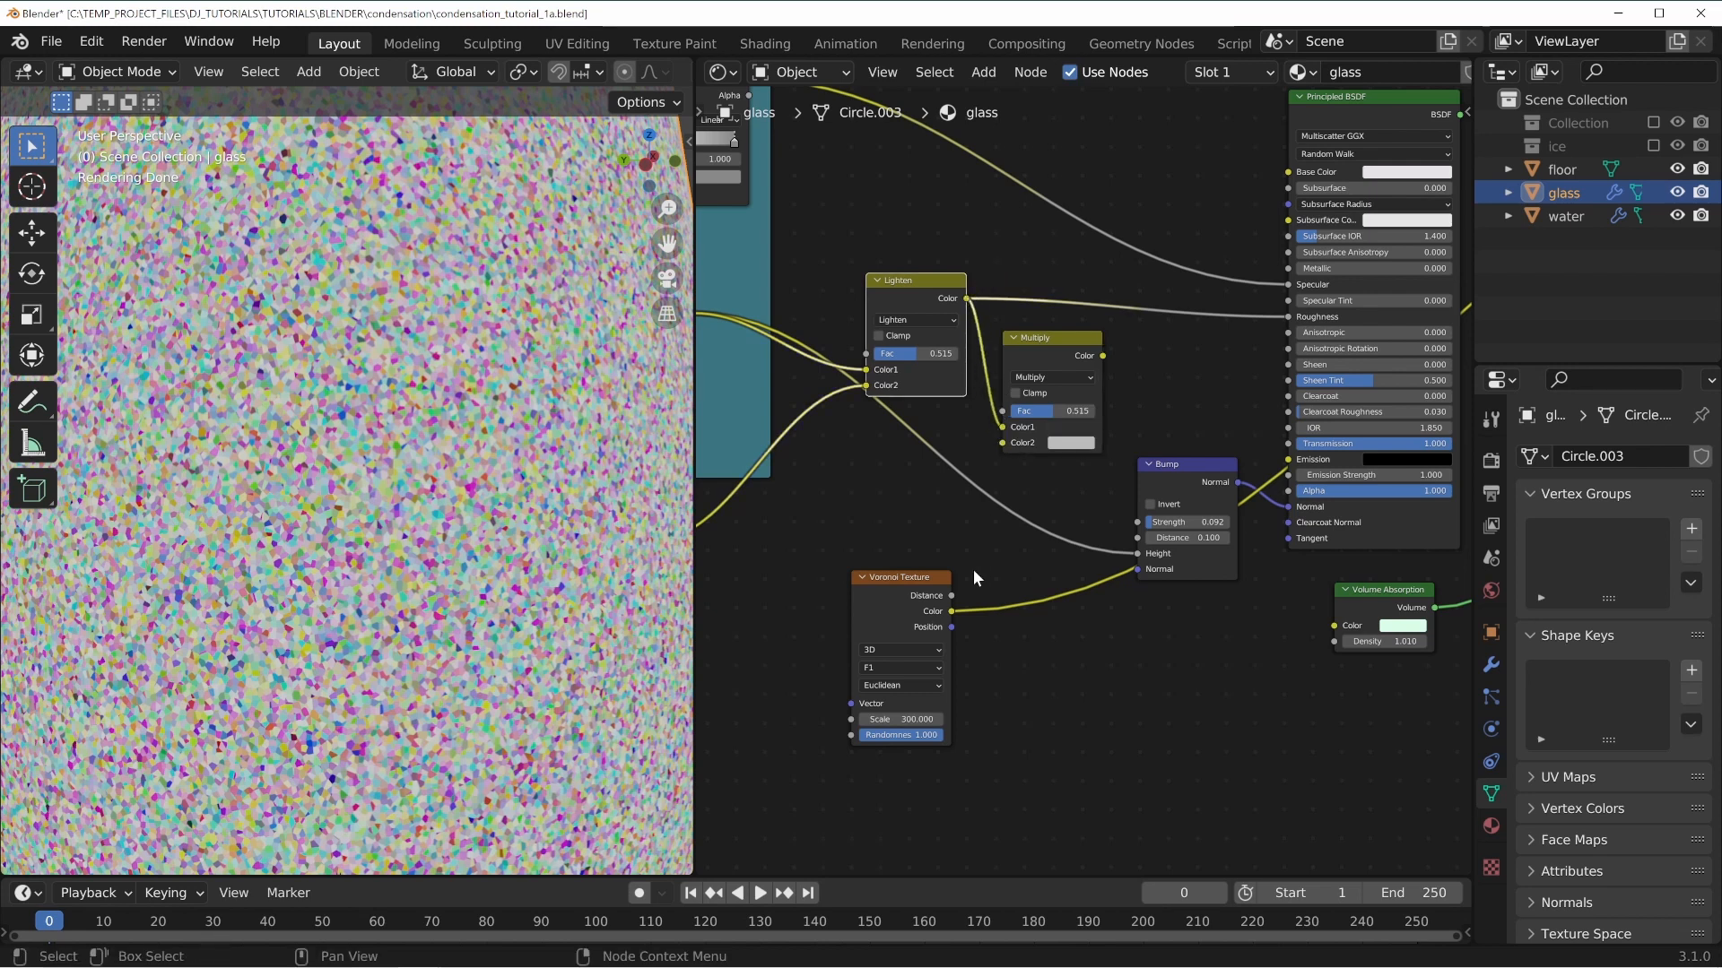
pyautogui.moveTo(950, 611); pyautogui.dragTo(1001, 445)
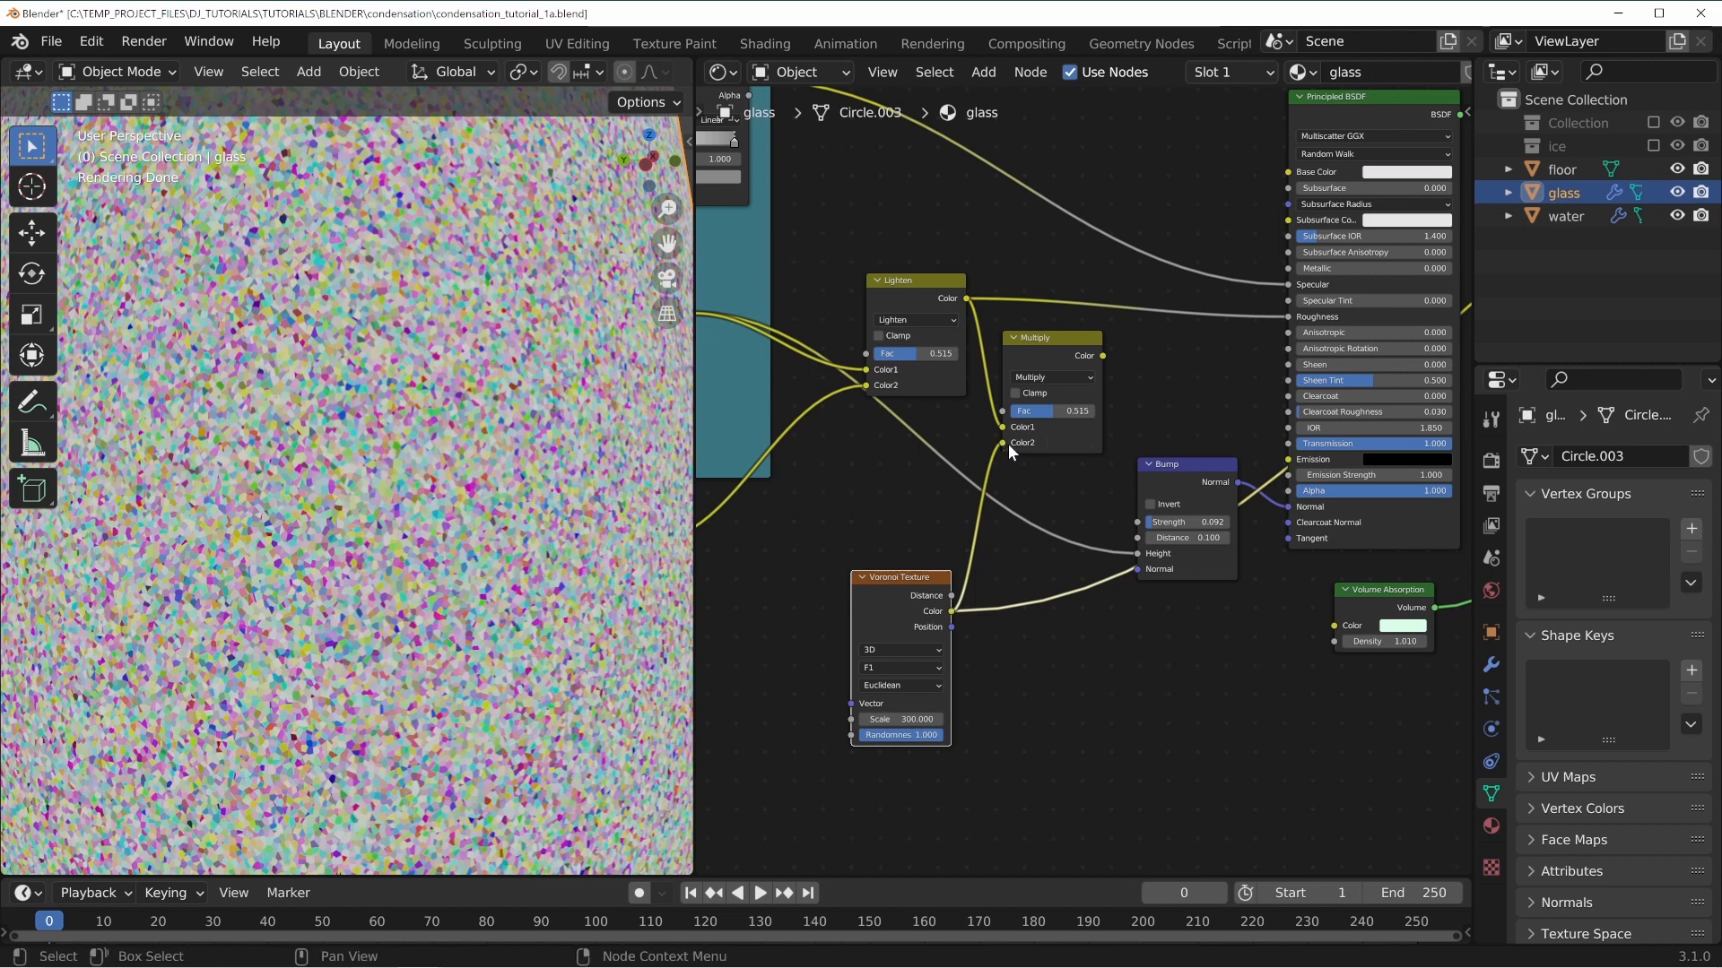
pyautogui.keyDown('ctrl'); pyautogui.keyDown('shift'); pyautogui.click(1067, 344); pyautogui.keyUp('shift'); pyautogui.keyUp('ctrl')
pyautogui.moveTo(1053, 342); pyautogui.dragTo(1050, 331)
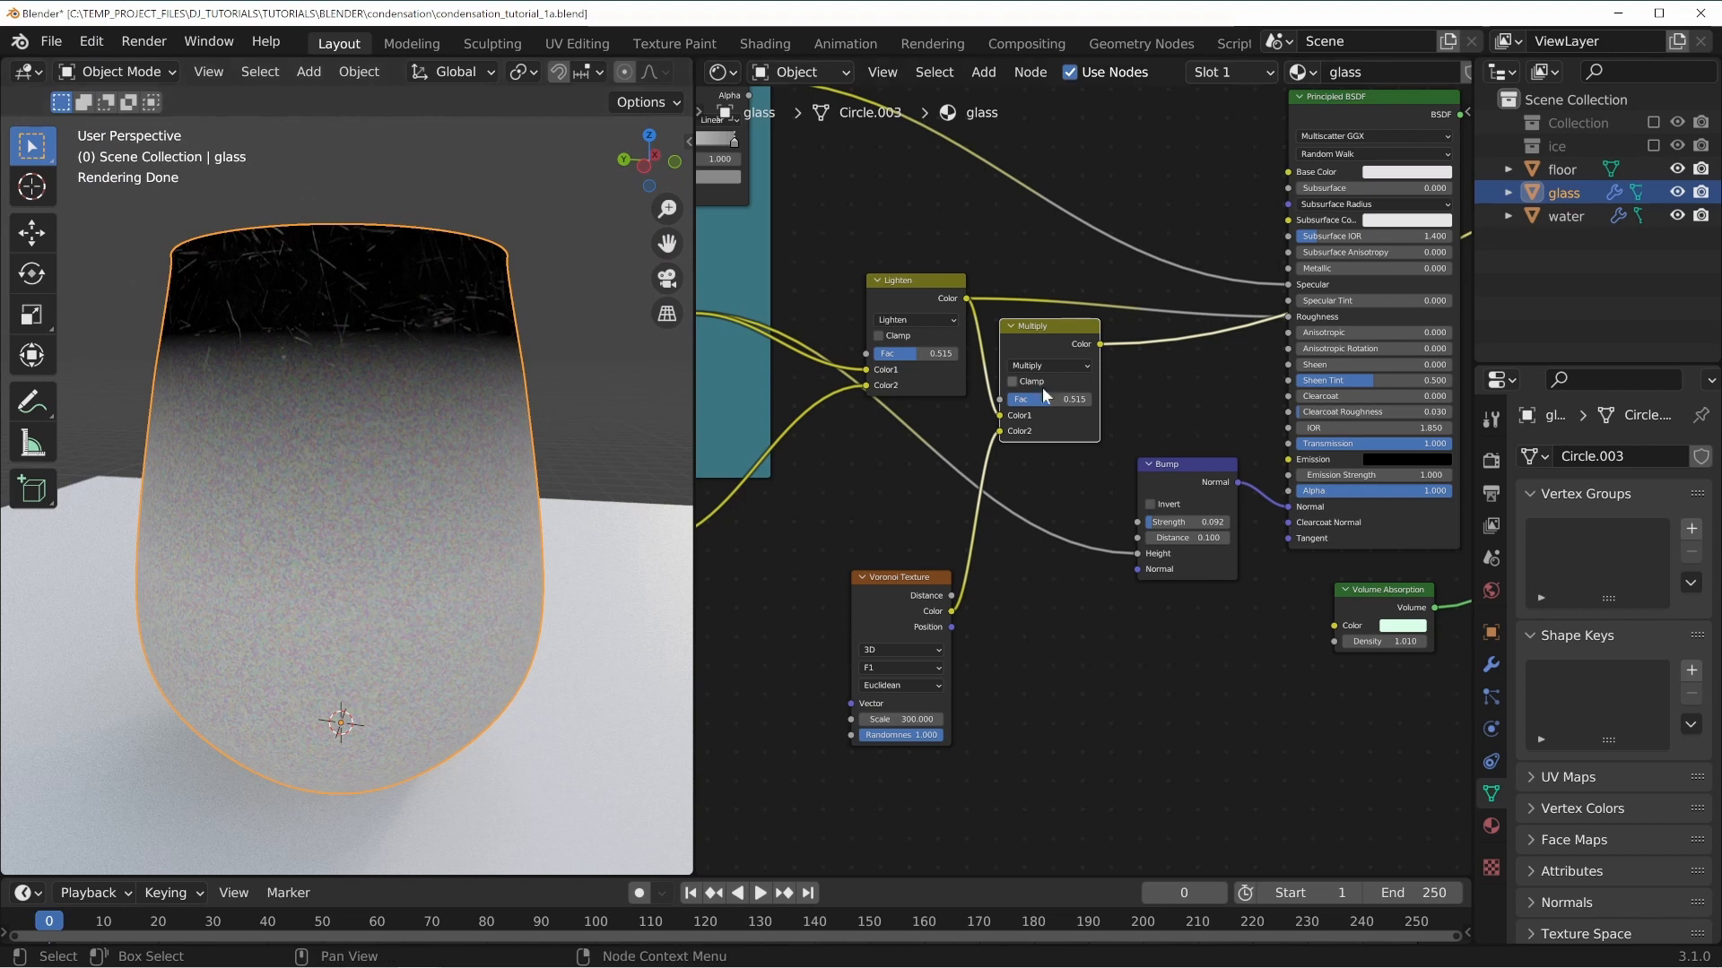
# Set the Multiply node's factor to 1.000.
pyautogui.moveTo(1046, 397); pyautogui.dragTo(1099, 398)
pyautogui.scroll(2, 477, 617)
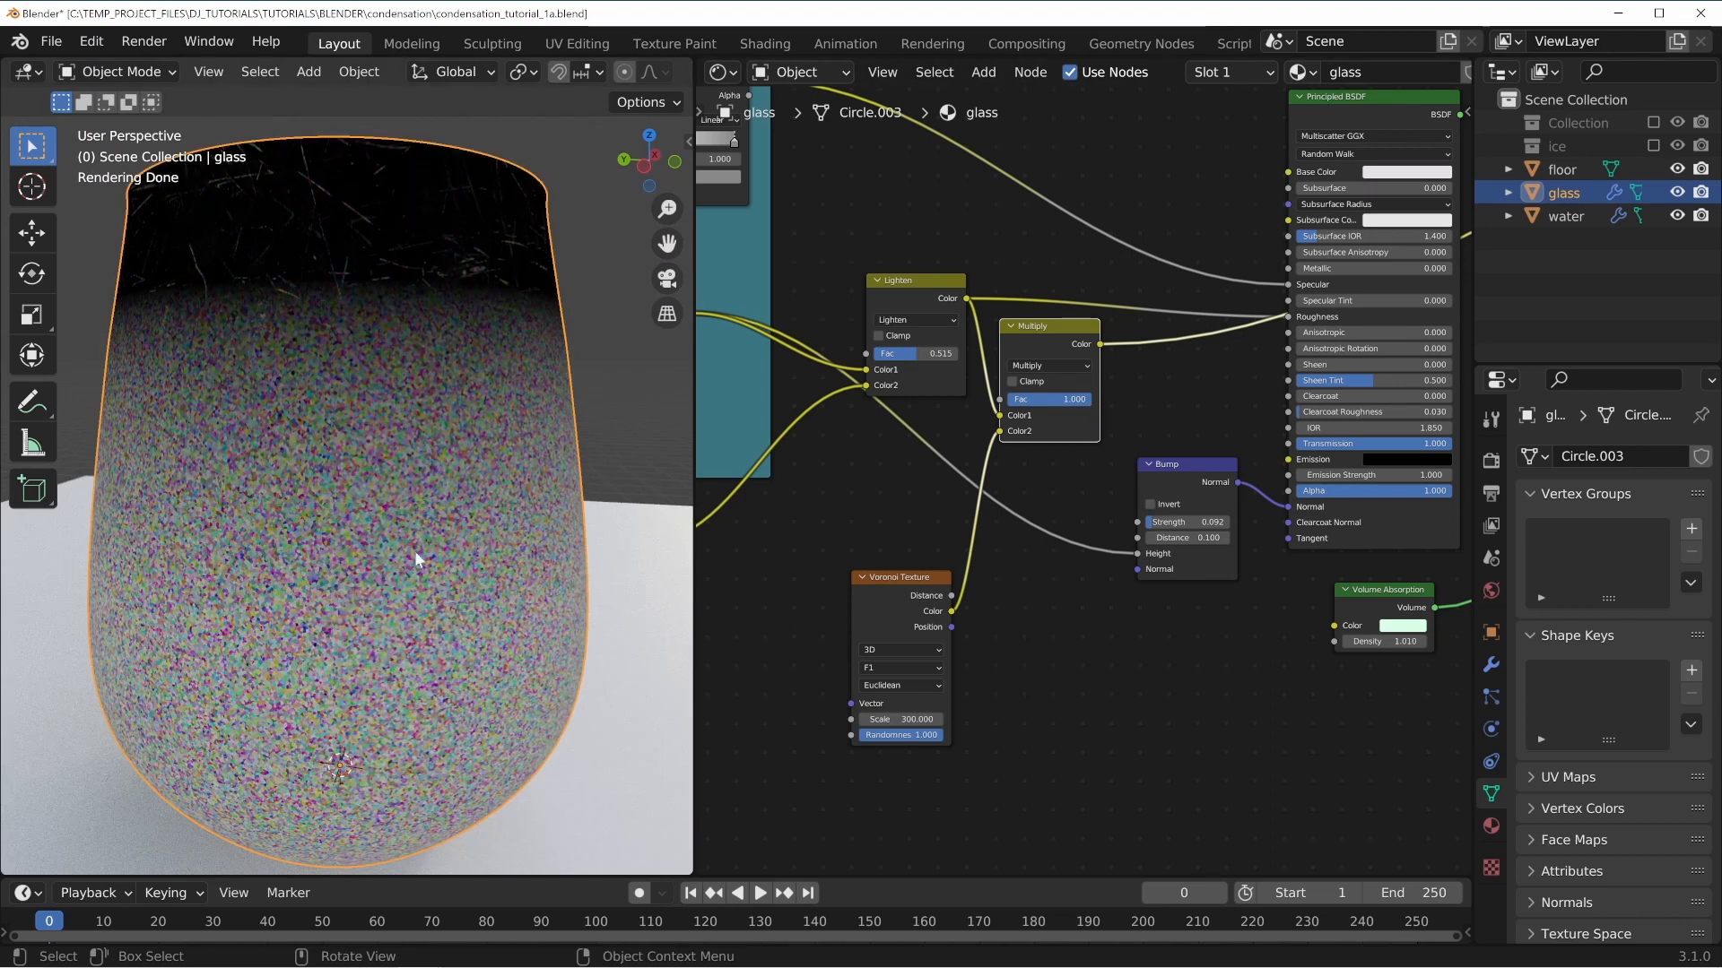
pyautogui.scroll(-1, 337, 356)
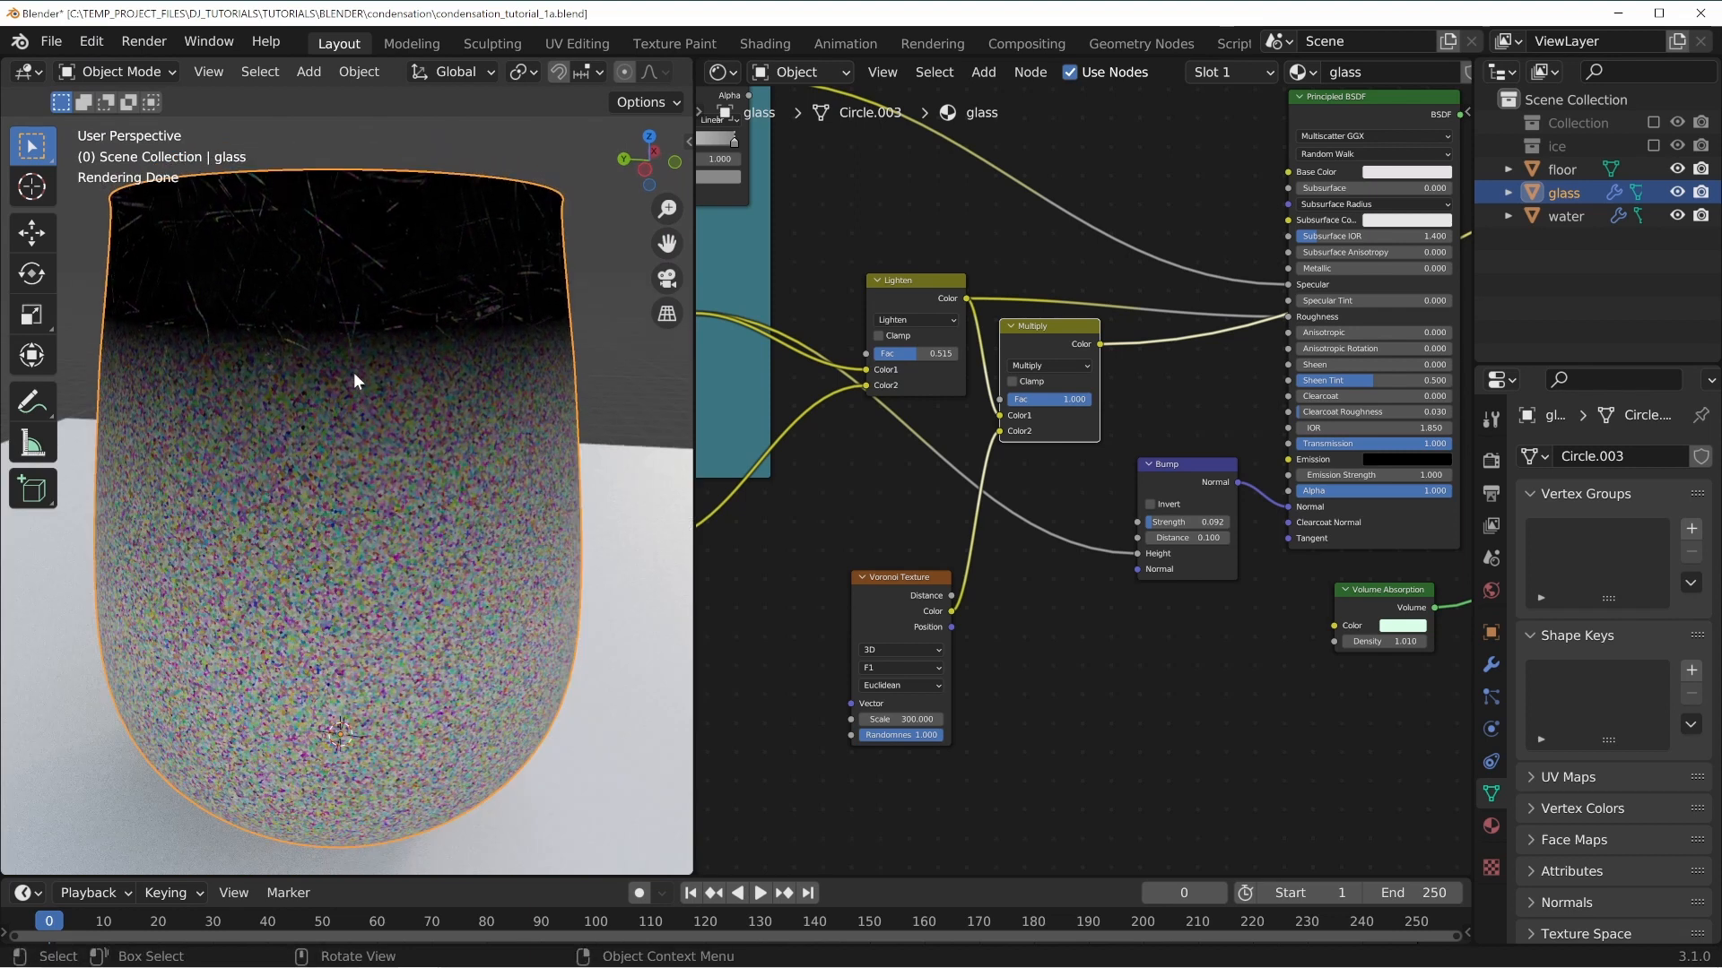
# Switch the preview back to the Principled BSDF shader output.
pyautogui.moveTo(1240, 372); pyautogui.dragTo(1202, 383, button='middle')
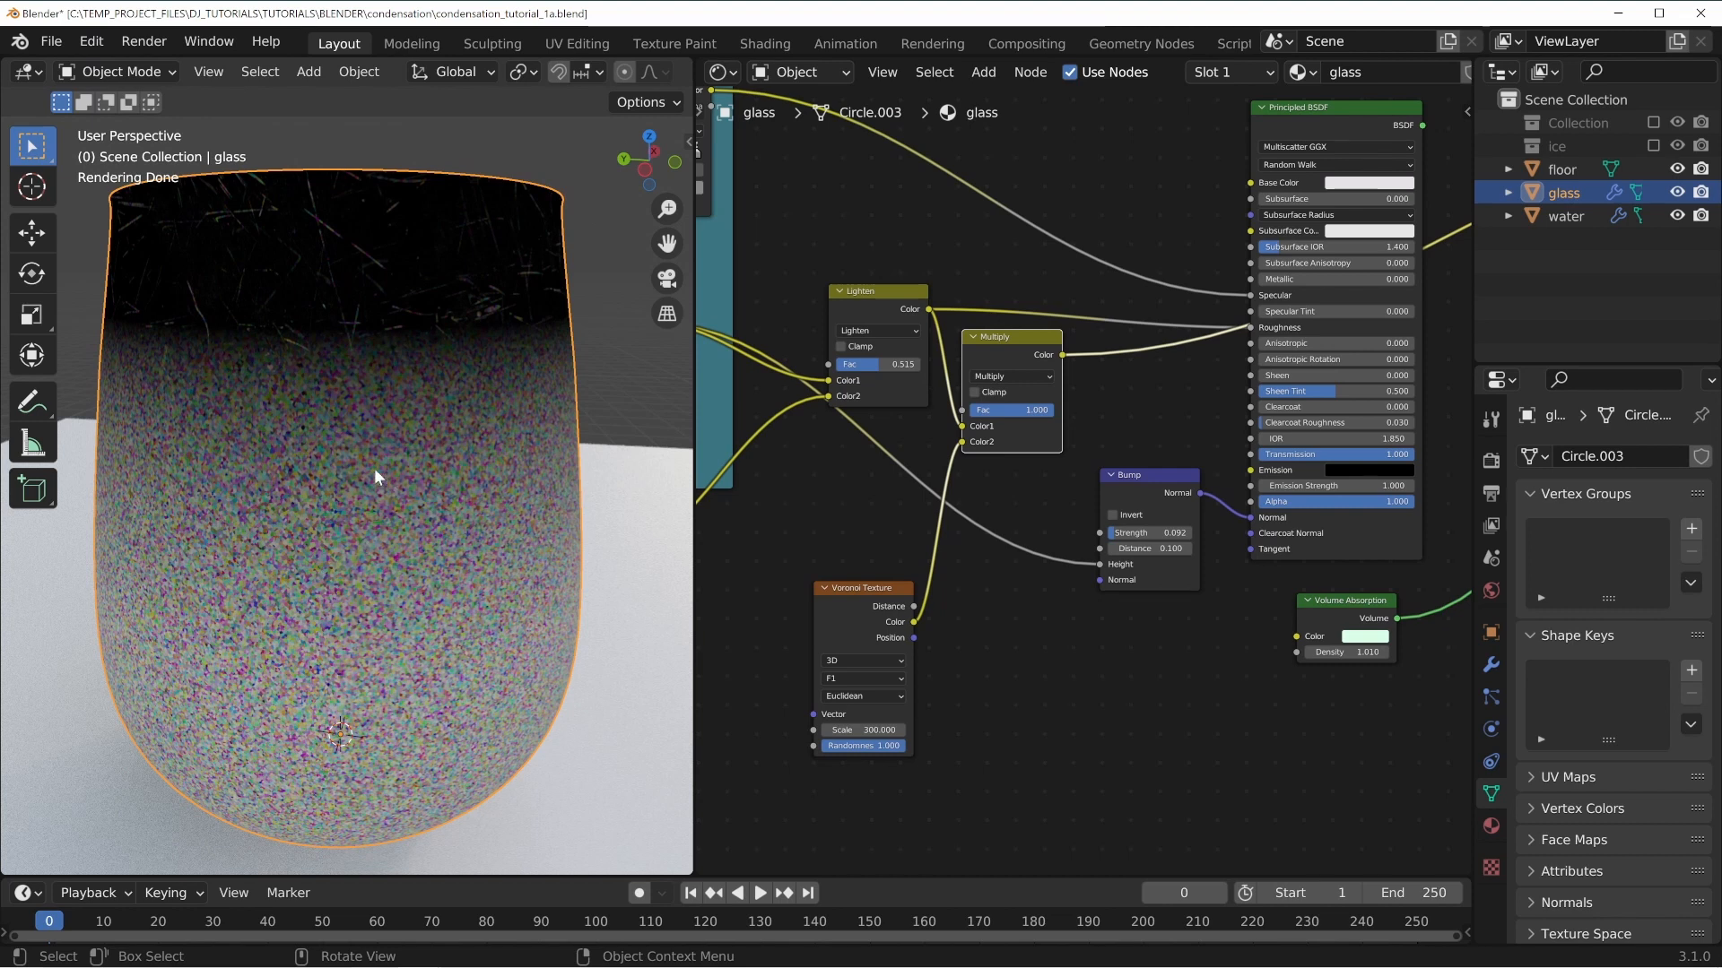
pyautogui.moveTo(1251, 328); pyautogui.dragTo(1251, 330)
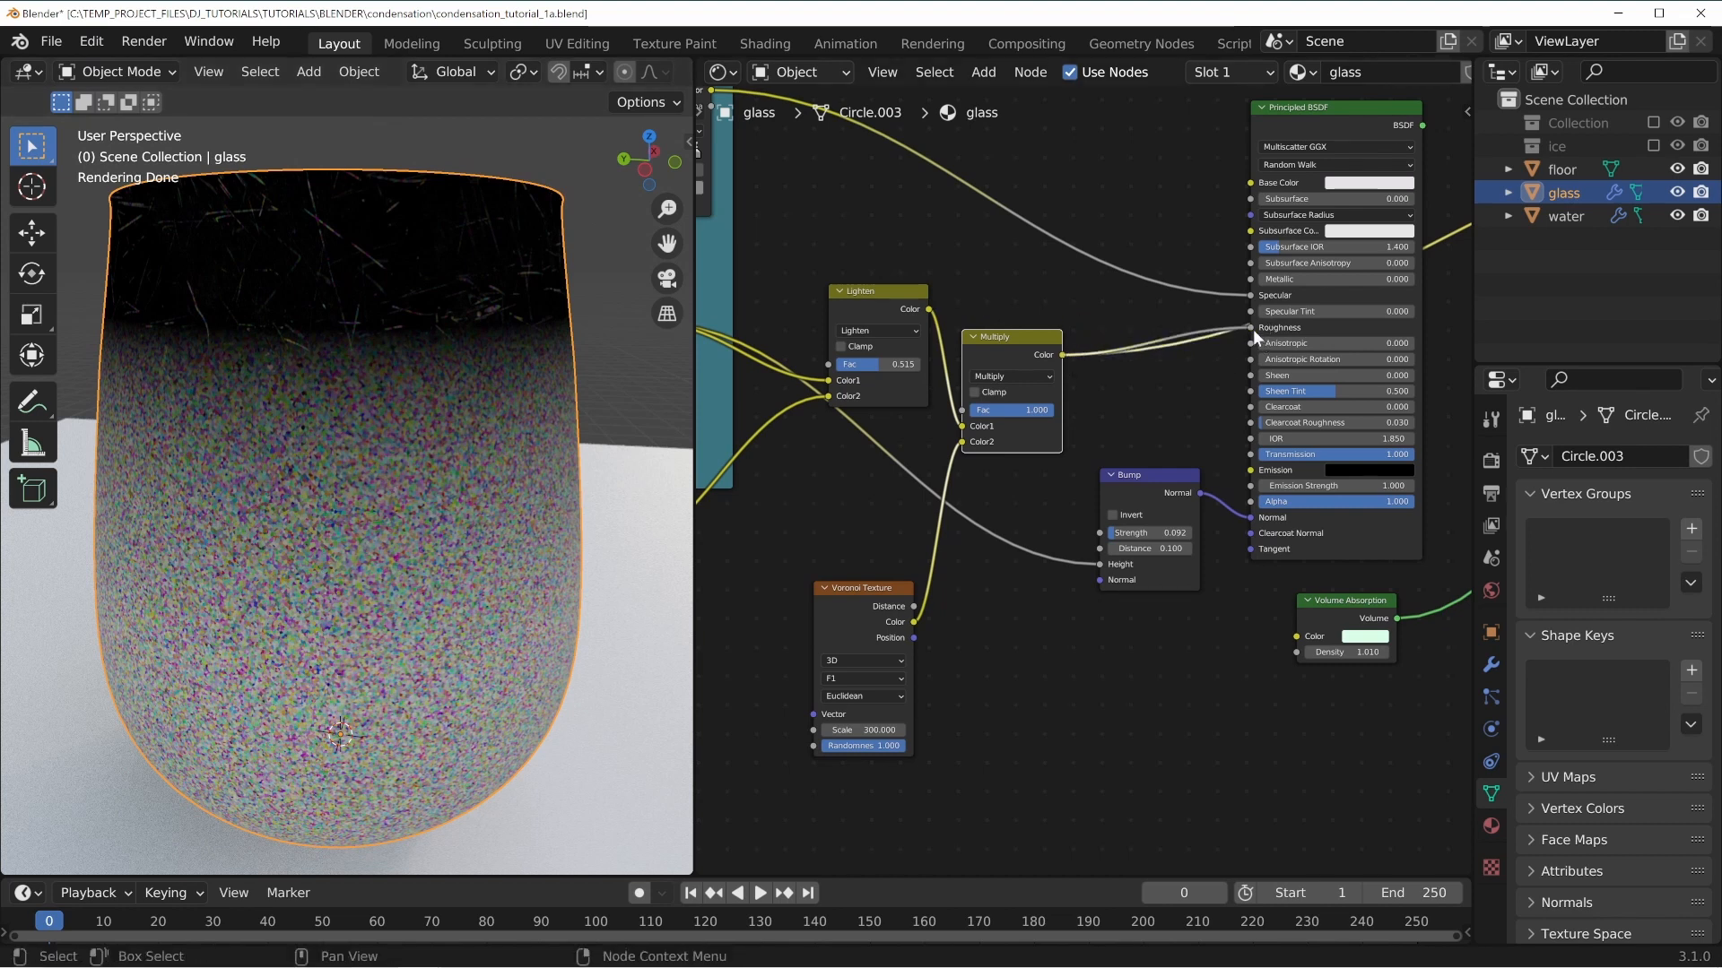
pyautogui.moveTo(1367, 126); pyautogui.dragTo(1235, 175, button='middle')
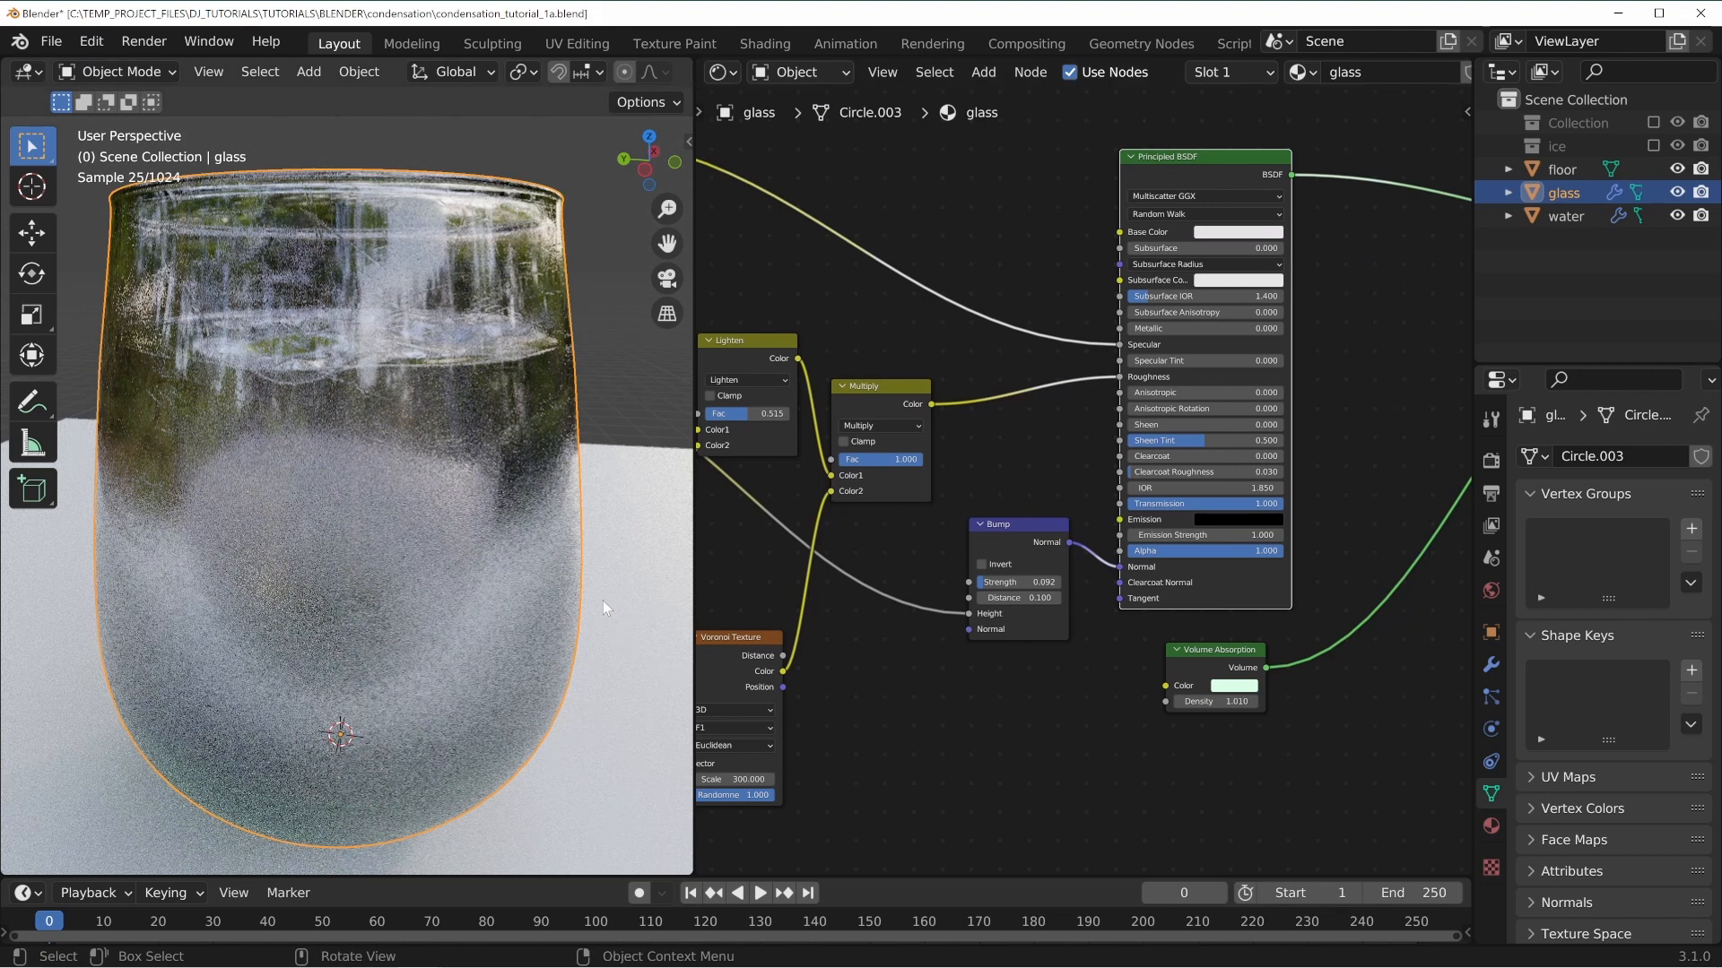
# Connect the Multiply node's output to the Principled BSDF's Roughness input.
pyautogui.scroll(5, 556, 539)
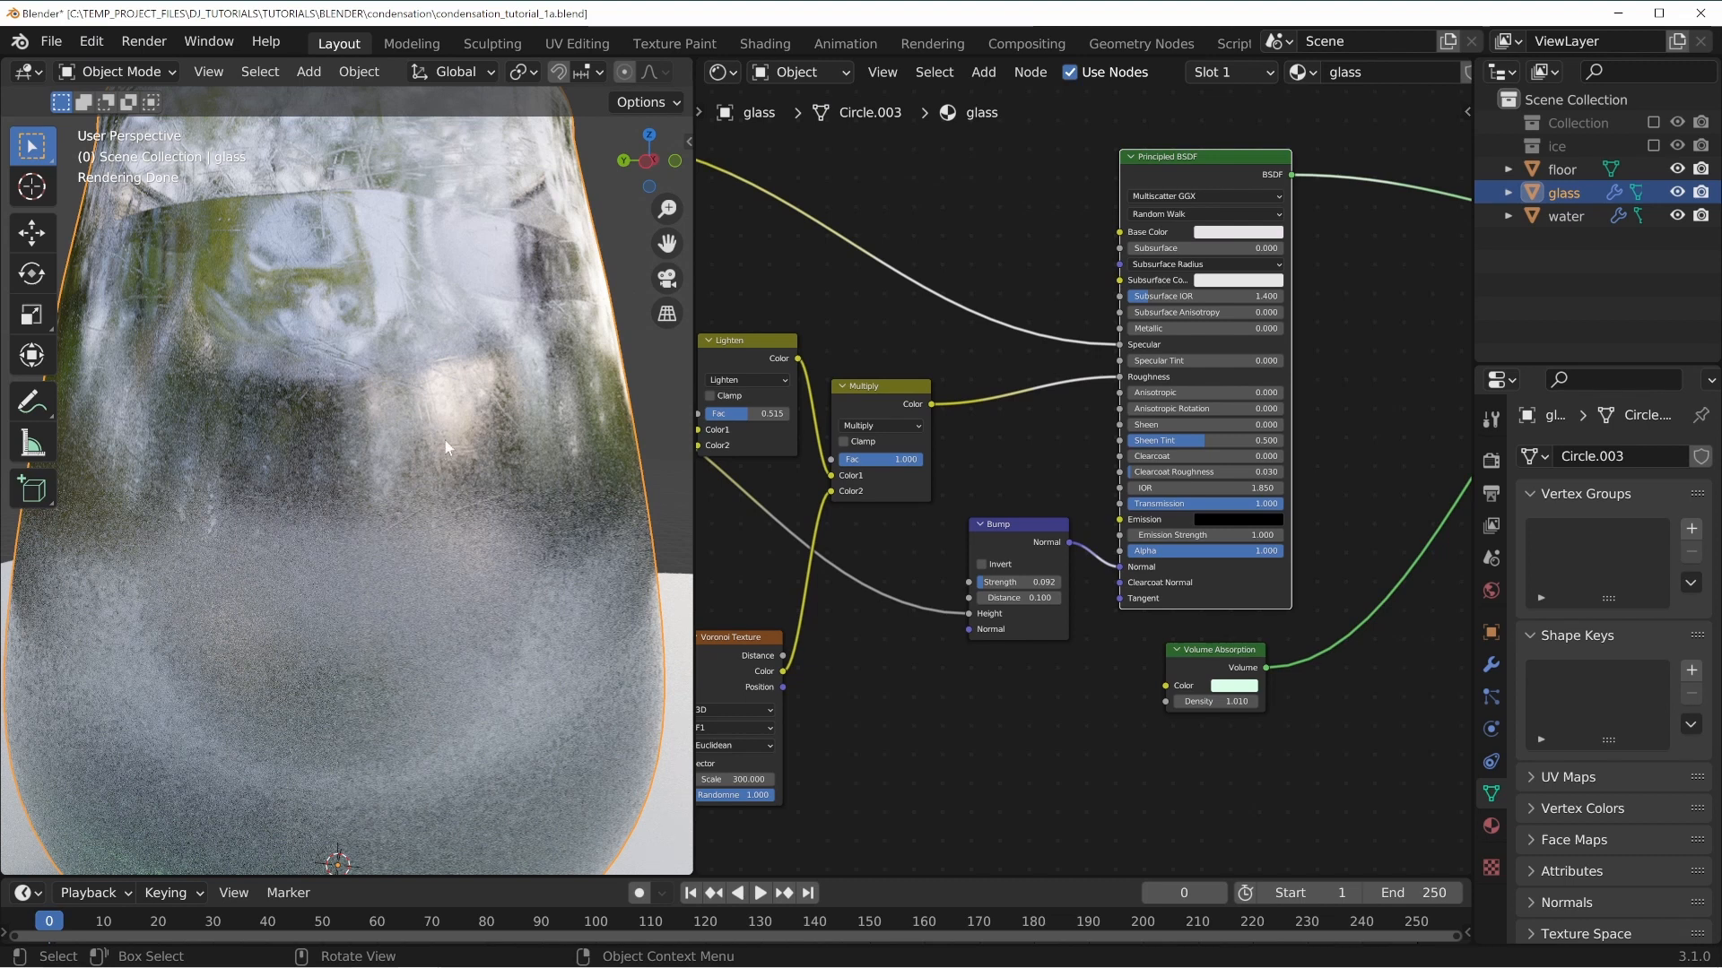
pyautogui.moveTo(797, 352); pyautogui.dragTo(807, 334, button='middle')
pyautogui.moveTo(807, 340); pyautogui.dragTo(1128, 358)
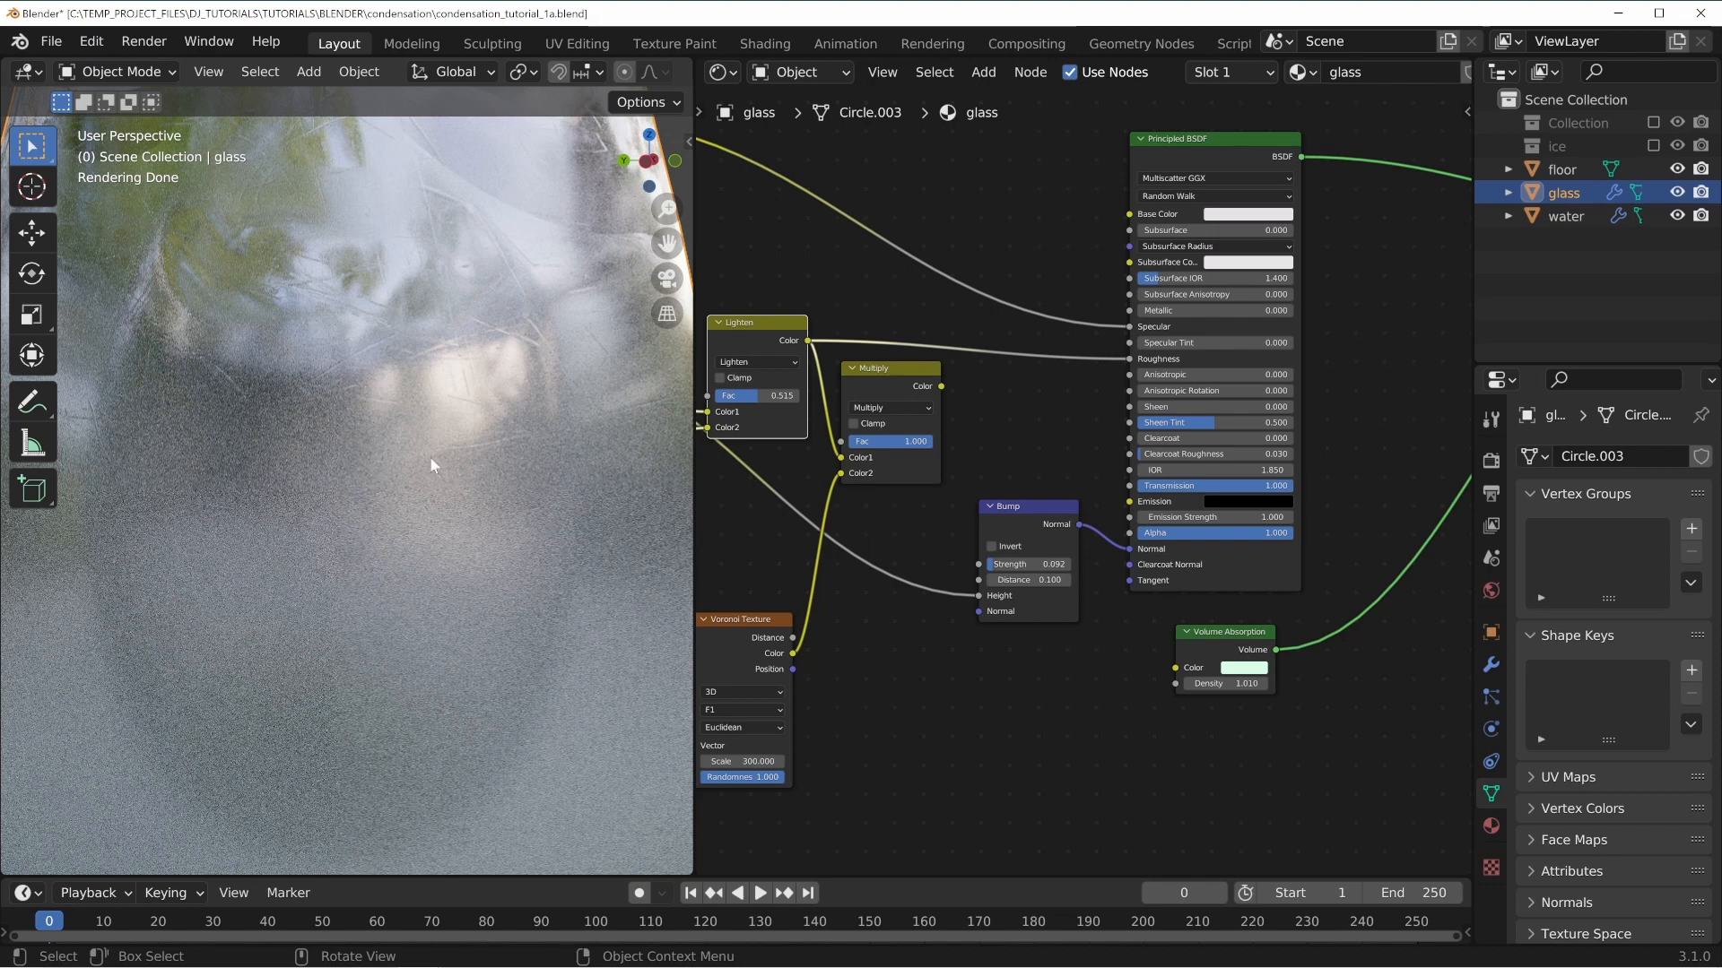
pyautogui.moveTo(941, 385); pyautogui.dragTo(1129, 360)
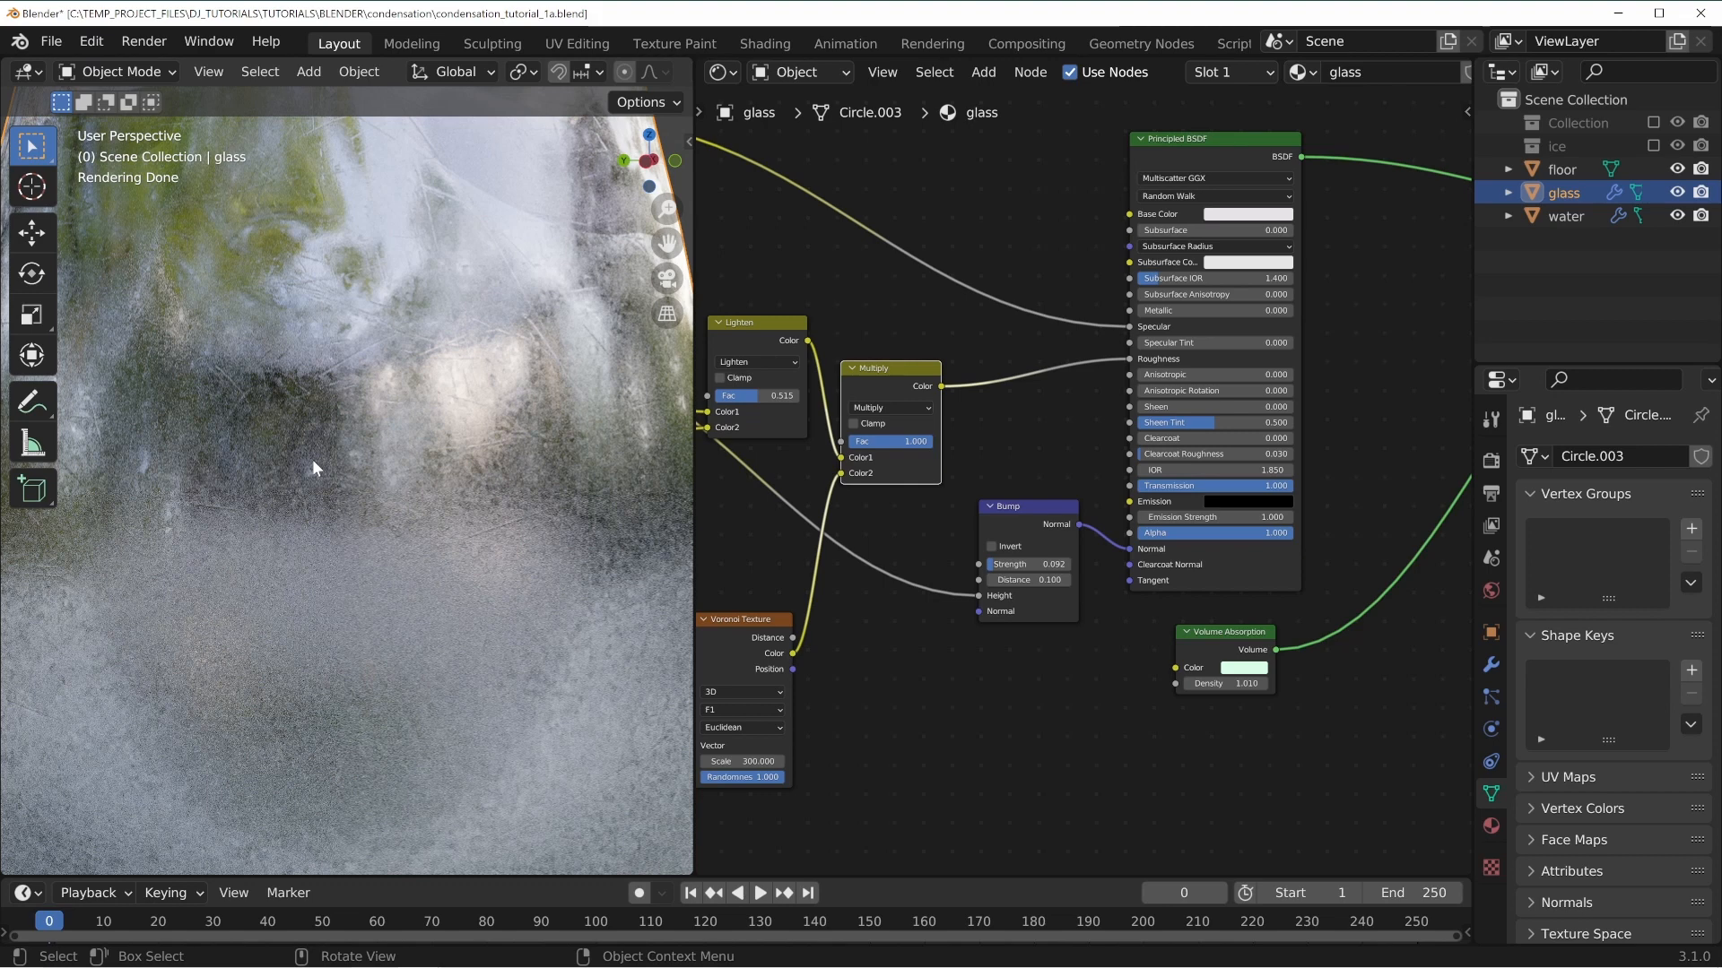
pyautogui.scroll(-3, 459, 468)
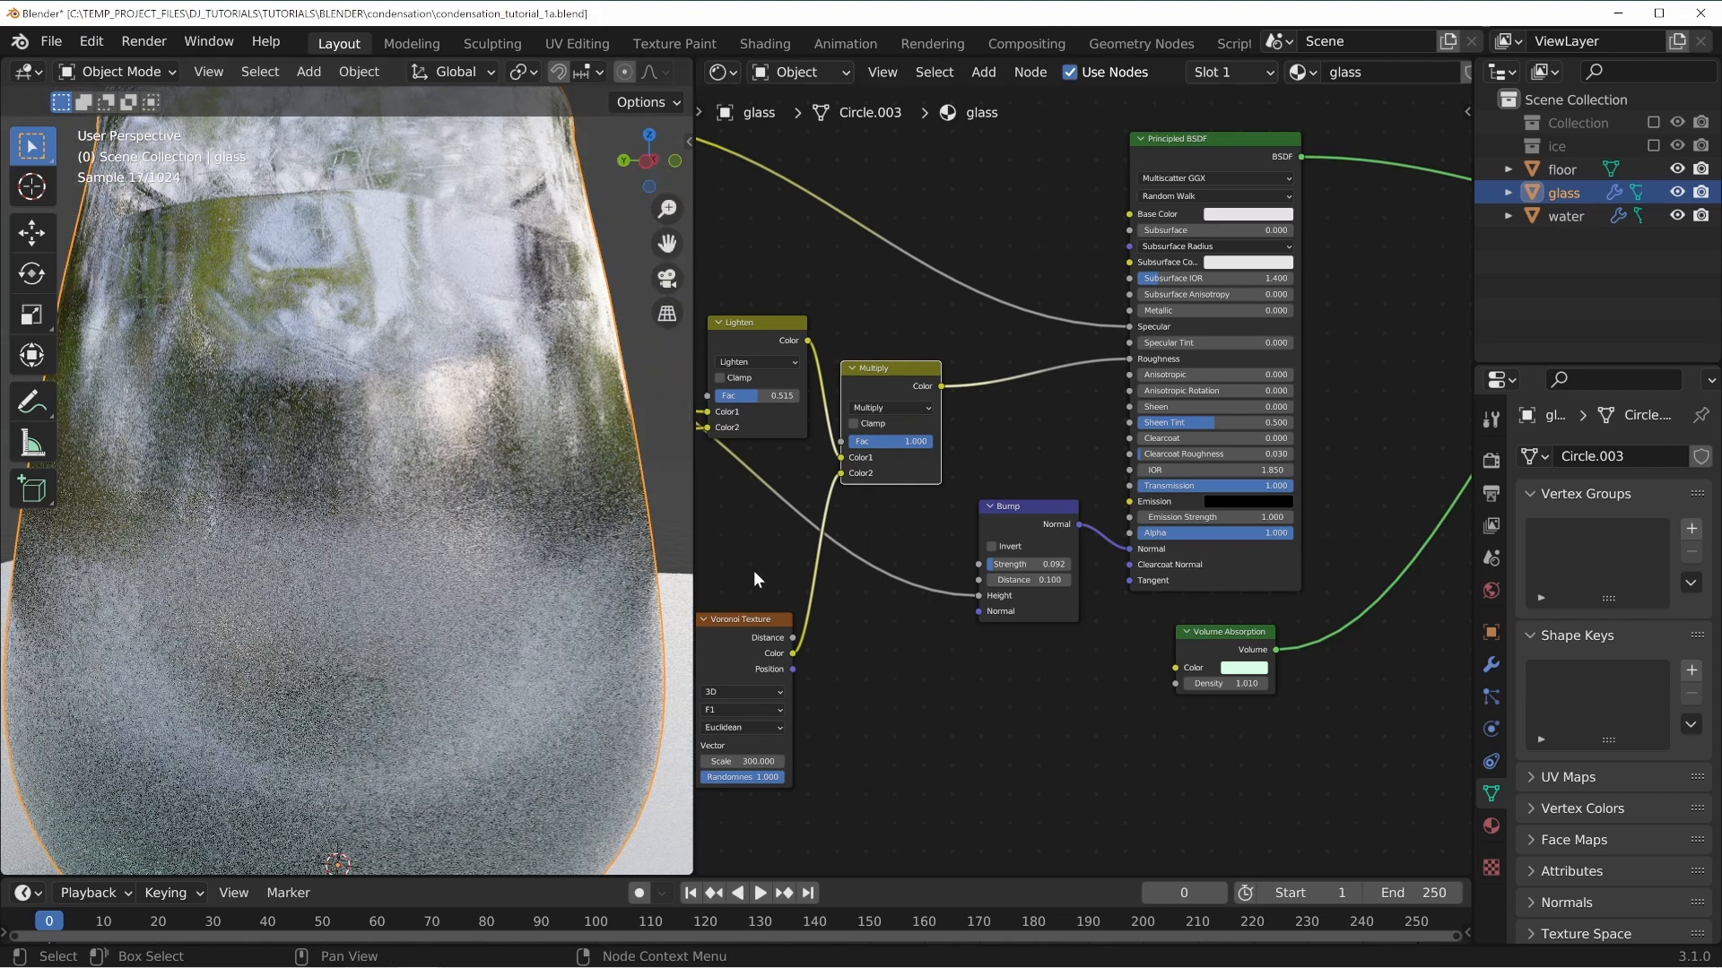
# Connect the Multiply node's output to the Bump node's Height input.
pyautogui.moveTo(968, 649); pyautogui.dragTo(934, 590, button='middle')
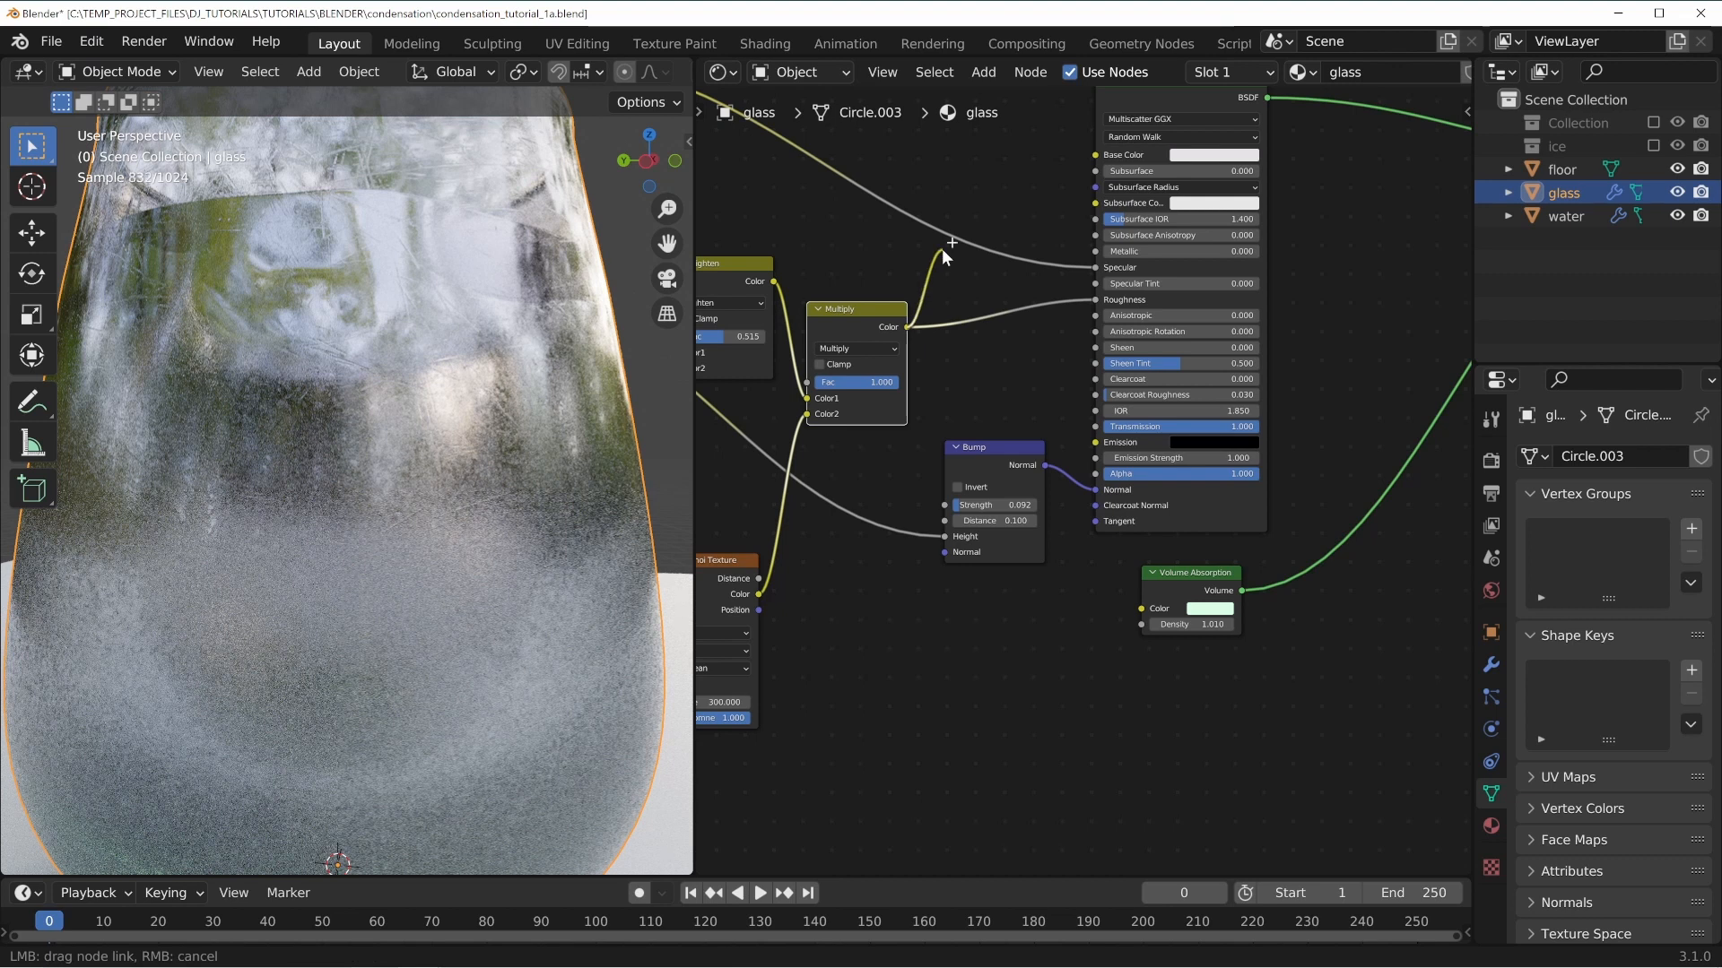
pyautogui.moveTo(905, 325); pyautogui.dragTo(946, 537)
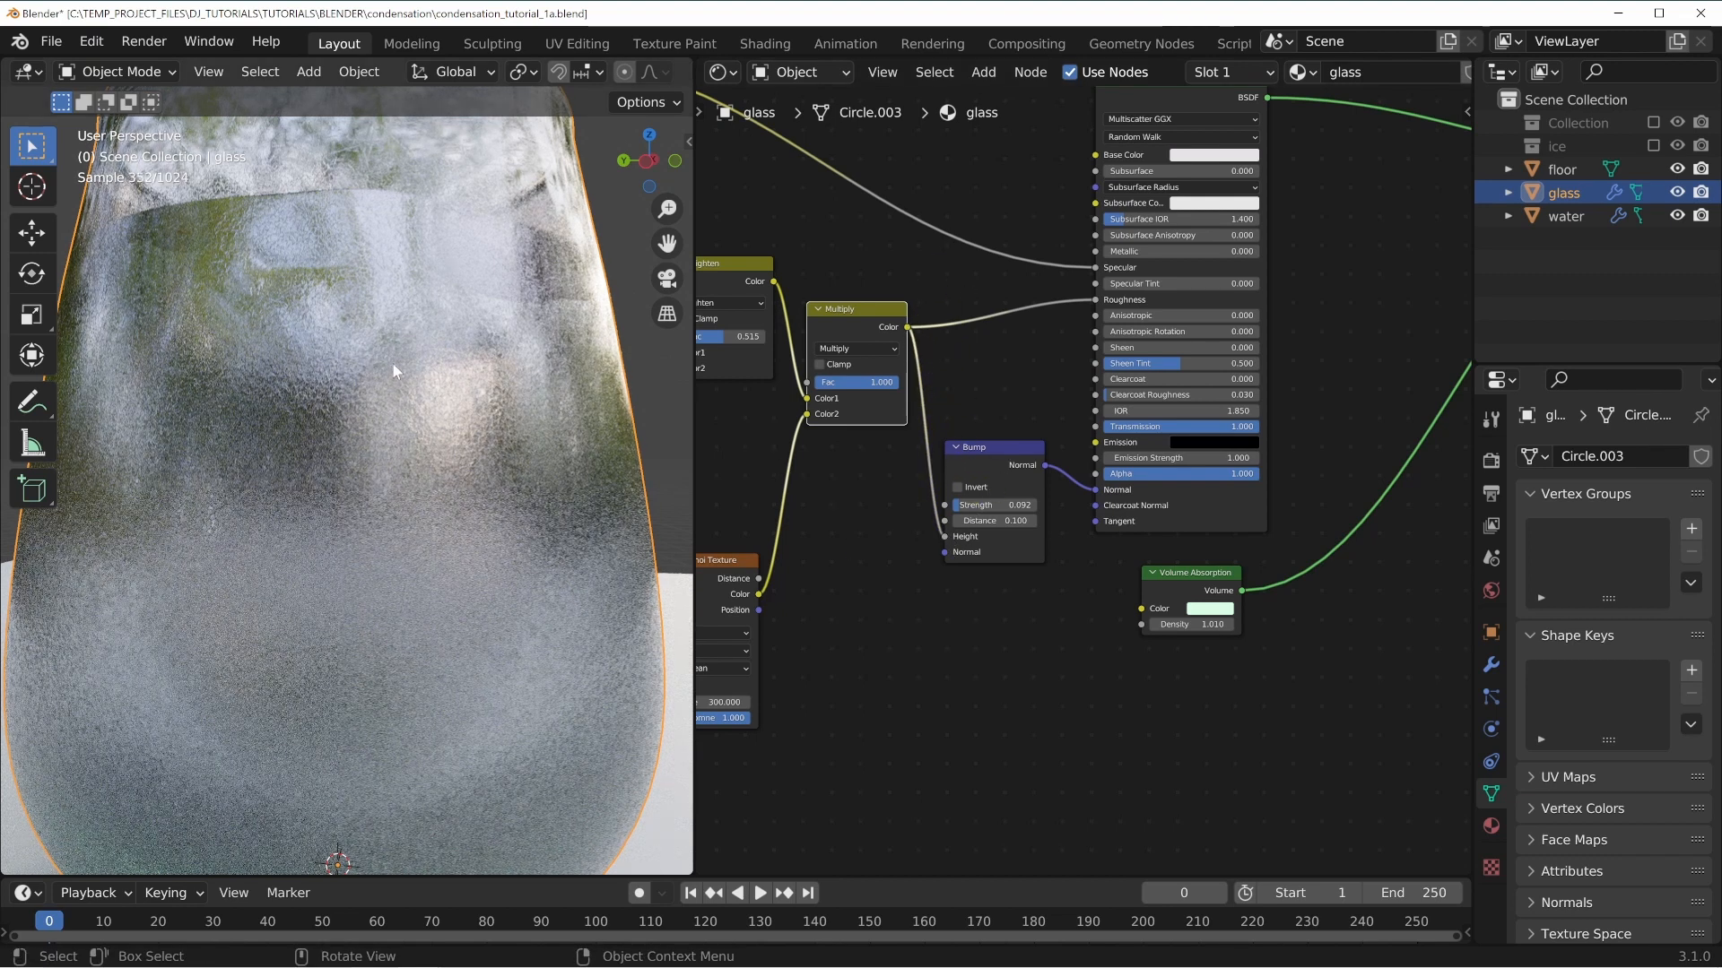
# Inspect the condensation render close up and look over the node tree.
pyautogui.moveTo(380, 316); pyautogui.dragTo(397, 330, button='middle')
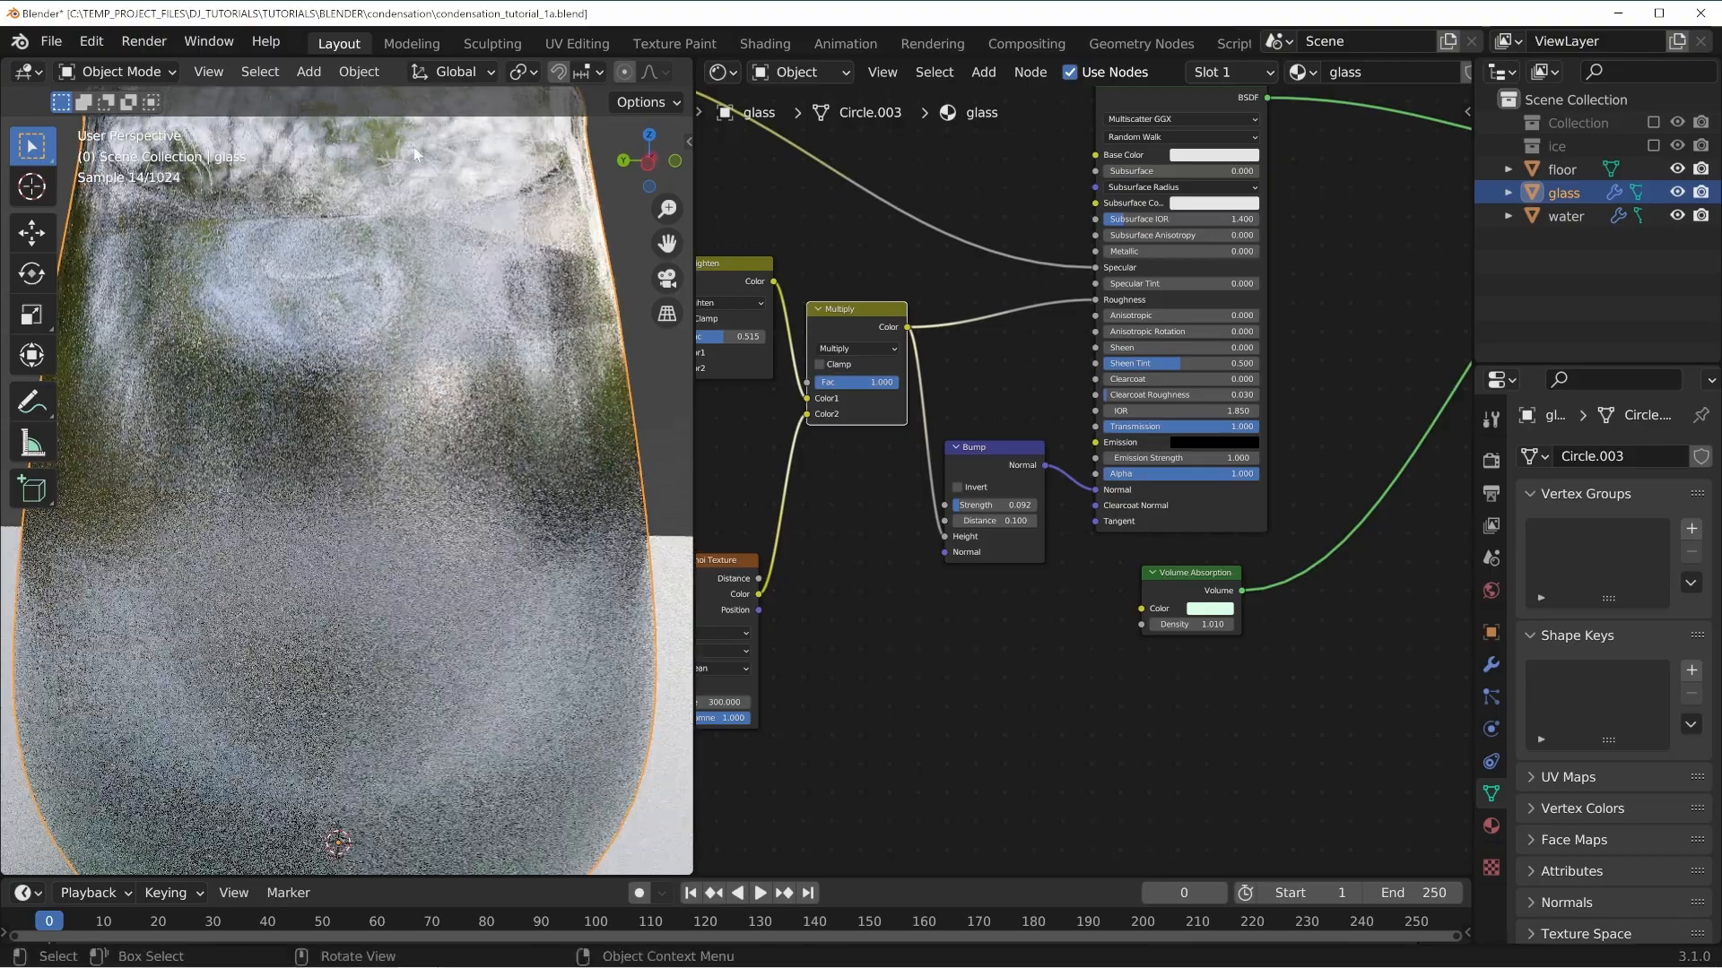
pyautogui.scroll(5, 519, 461)
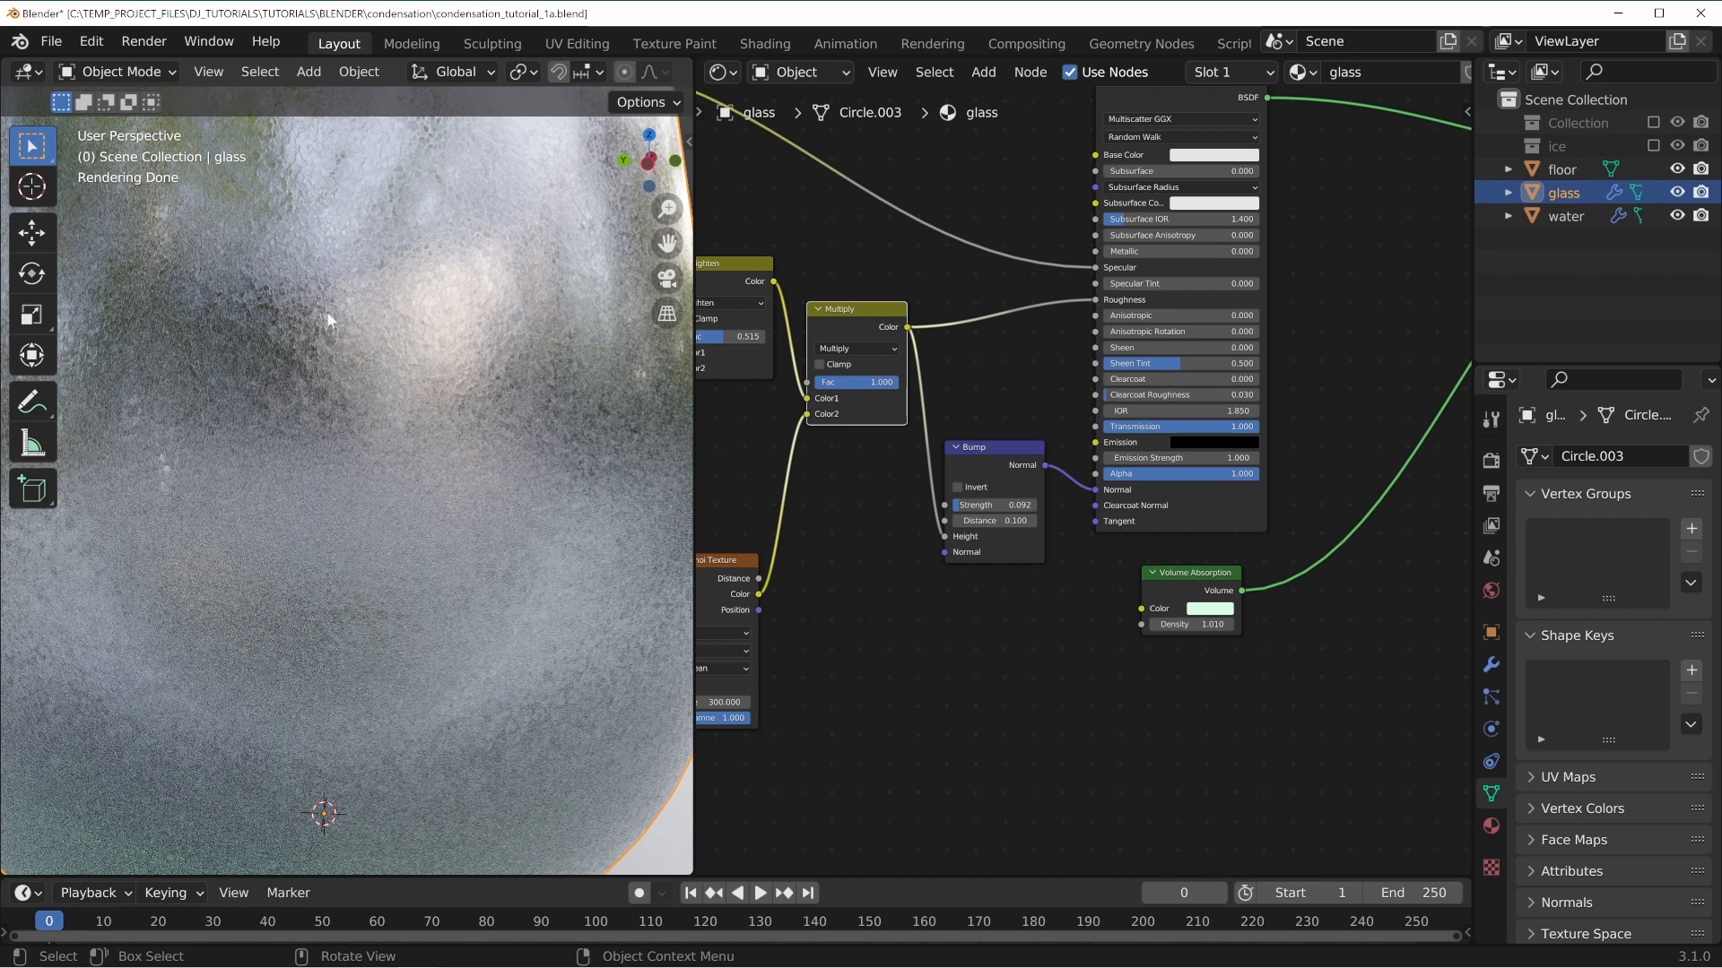
pyautogui.moveTo(916, 639); pyautogui.dragTo(1155, 581, button='middle')
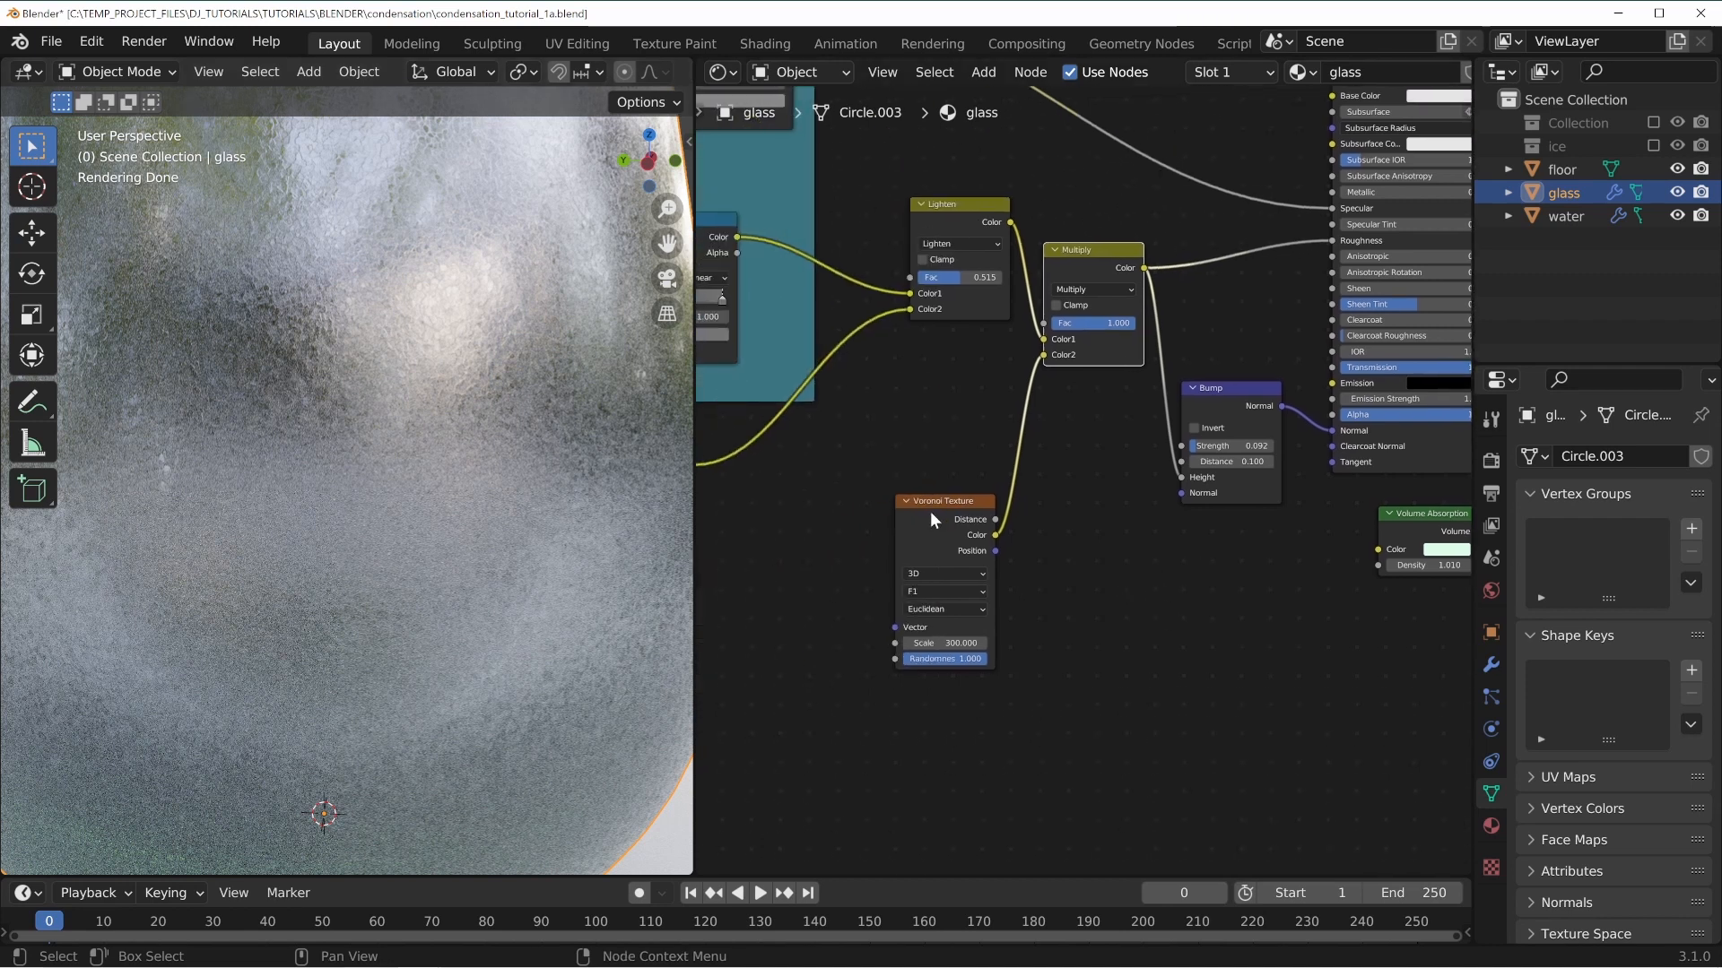
pyautogui.moveTo(934, 414); pyautogui.dragTo(1083, 422, button='middle')
pyautogui.moveTo(923, 515); pyautogui.dragTo(1057, 426, button='middle')
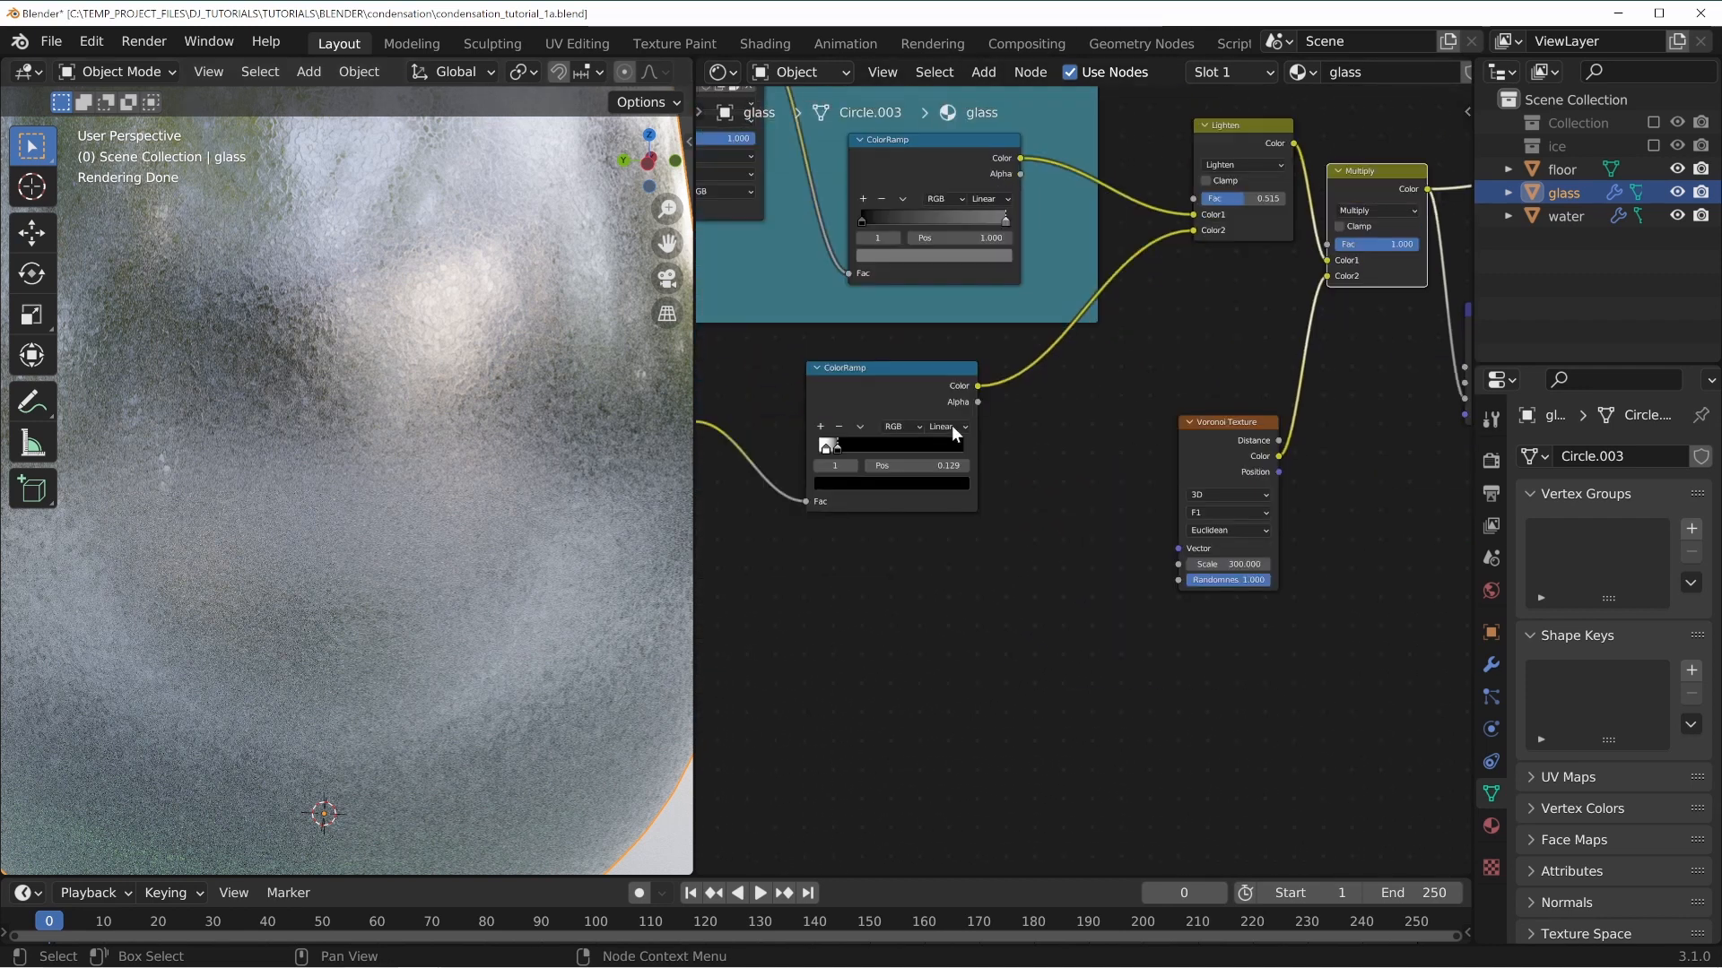
pyautogui.moveTo(952, 427); pyautogui.dragTo(911, 617, button='middle')
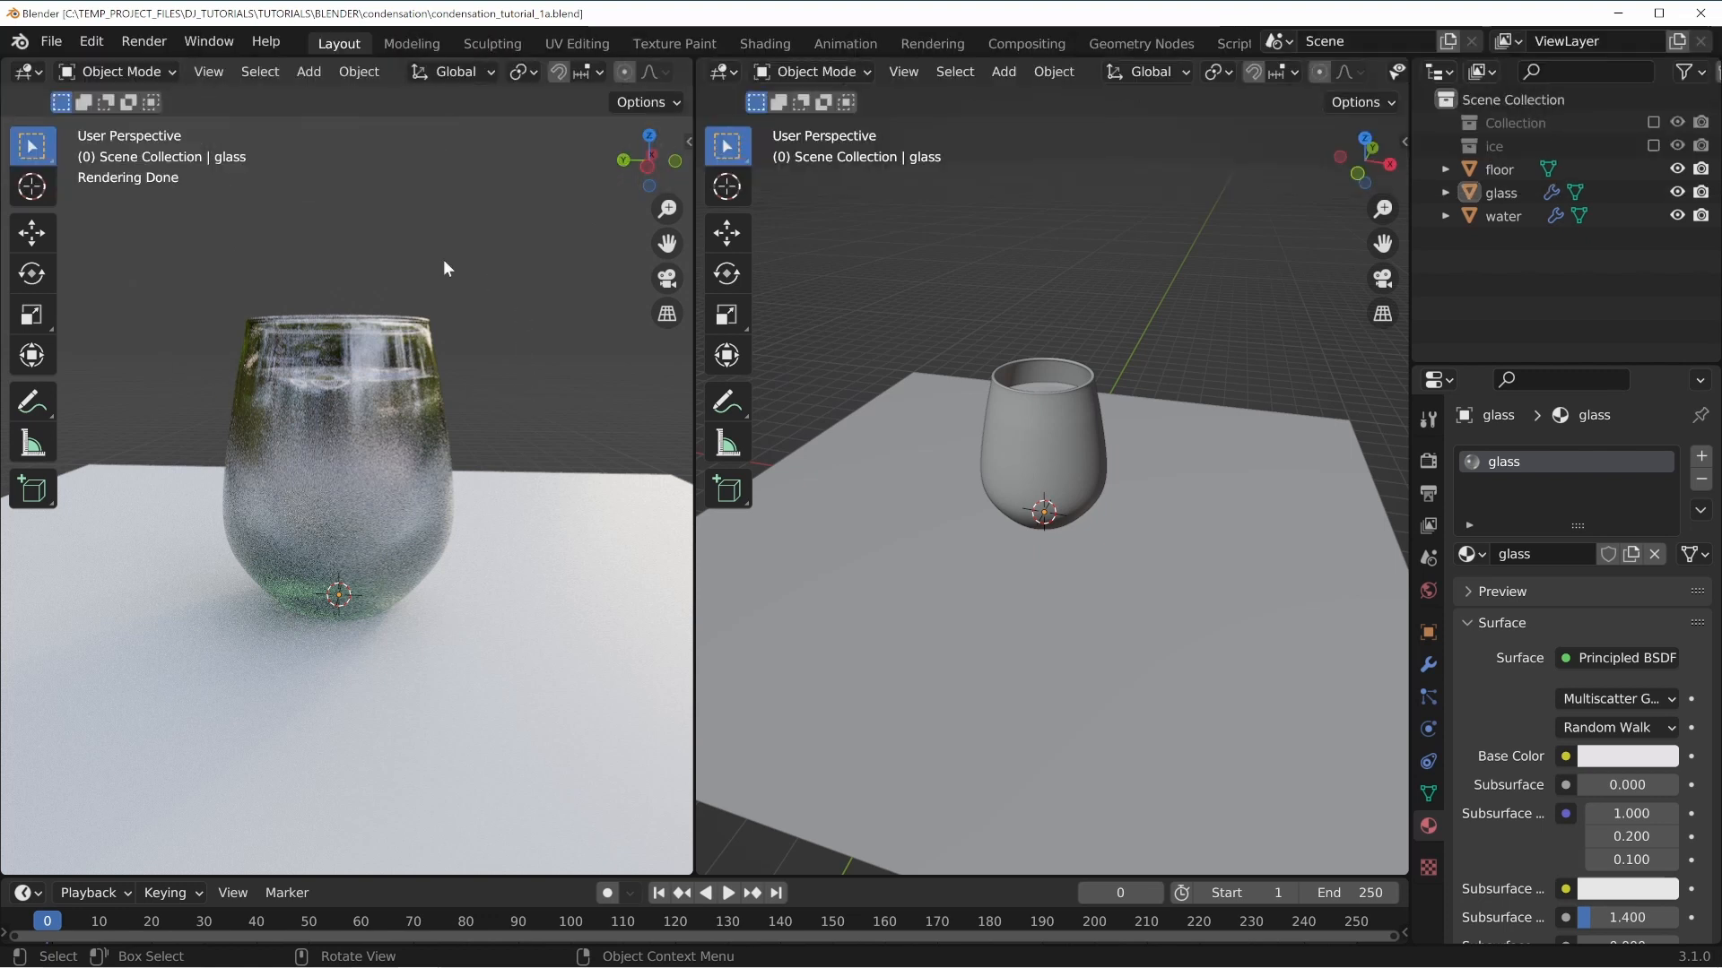
# Save the file and switch the left viewport to solid shading.
pyautogui.hotkey('ctrl', 's')
pyautogui.press('z')
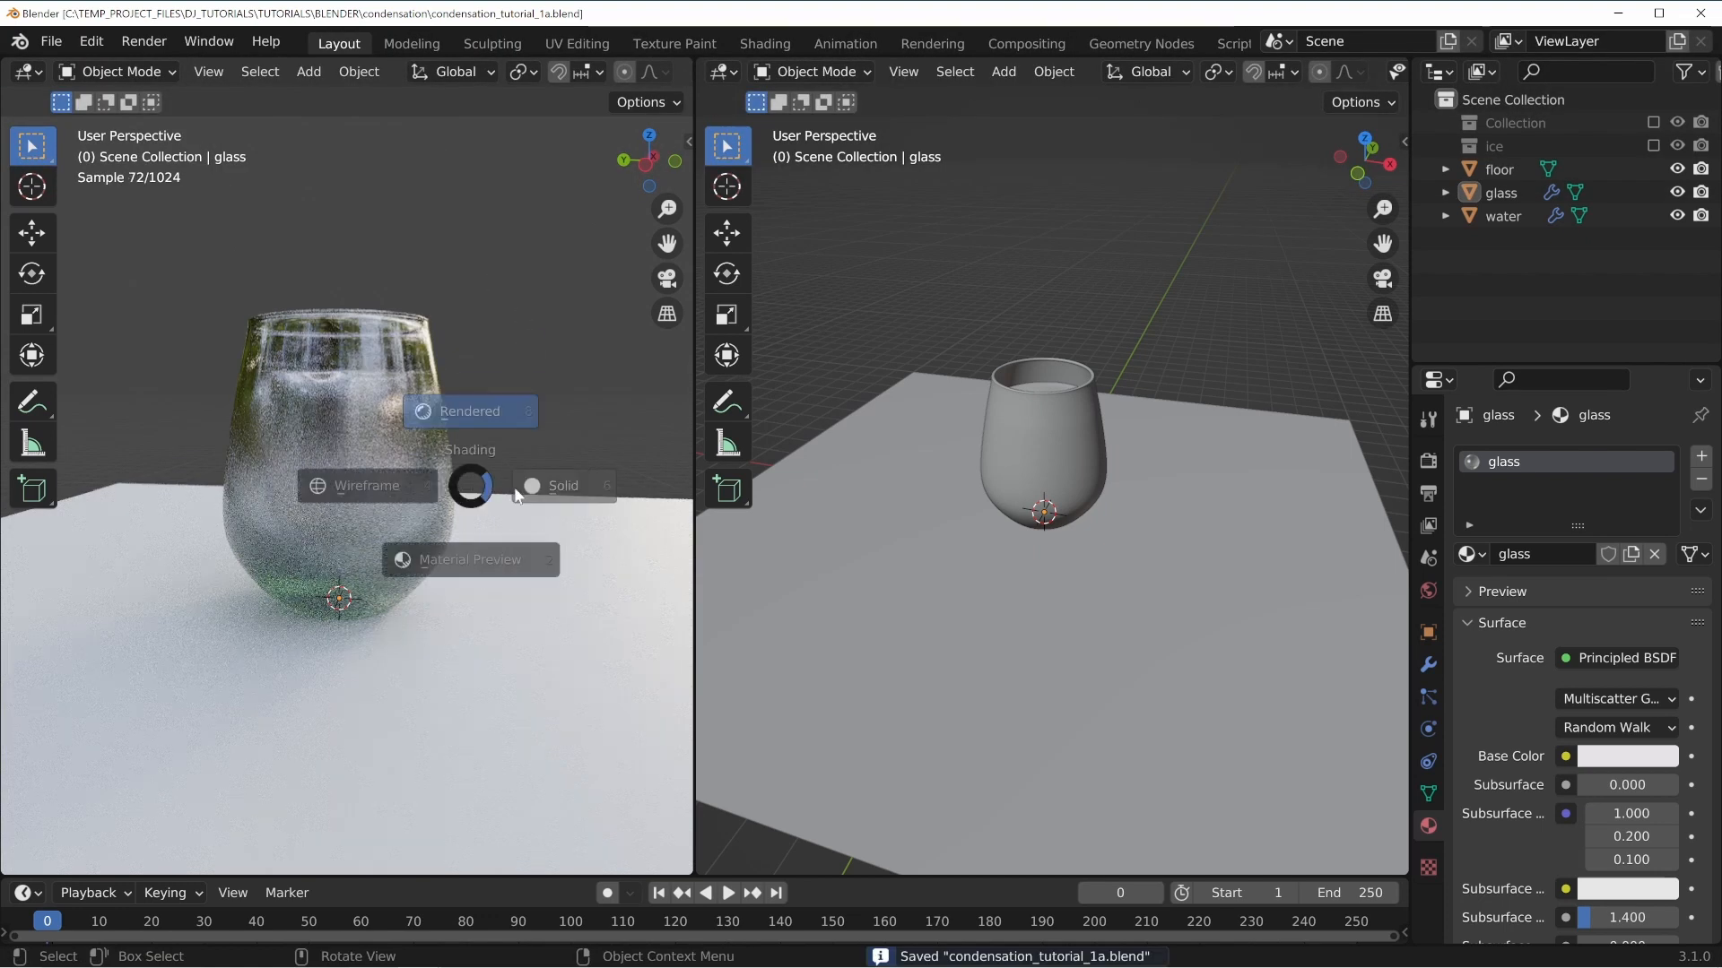
pyautogui.click(574, 491)
# Add a metaball ball in the right viewport.
pyautogui.scroll(-5, 1020, 504)
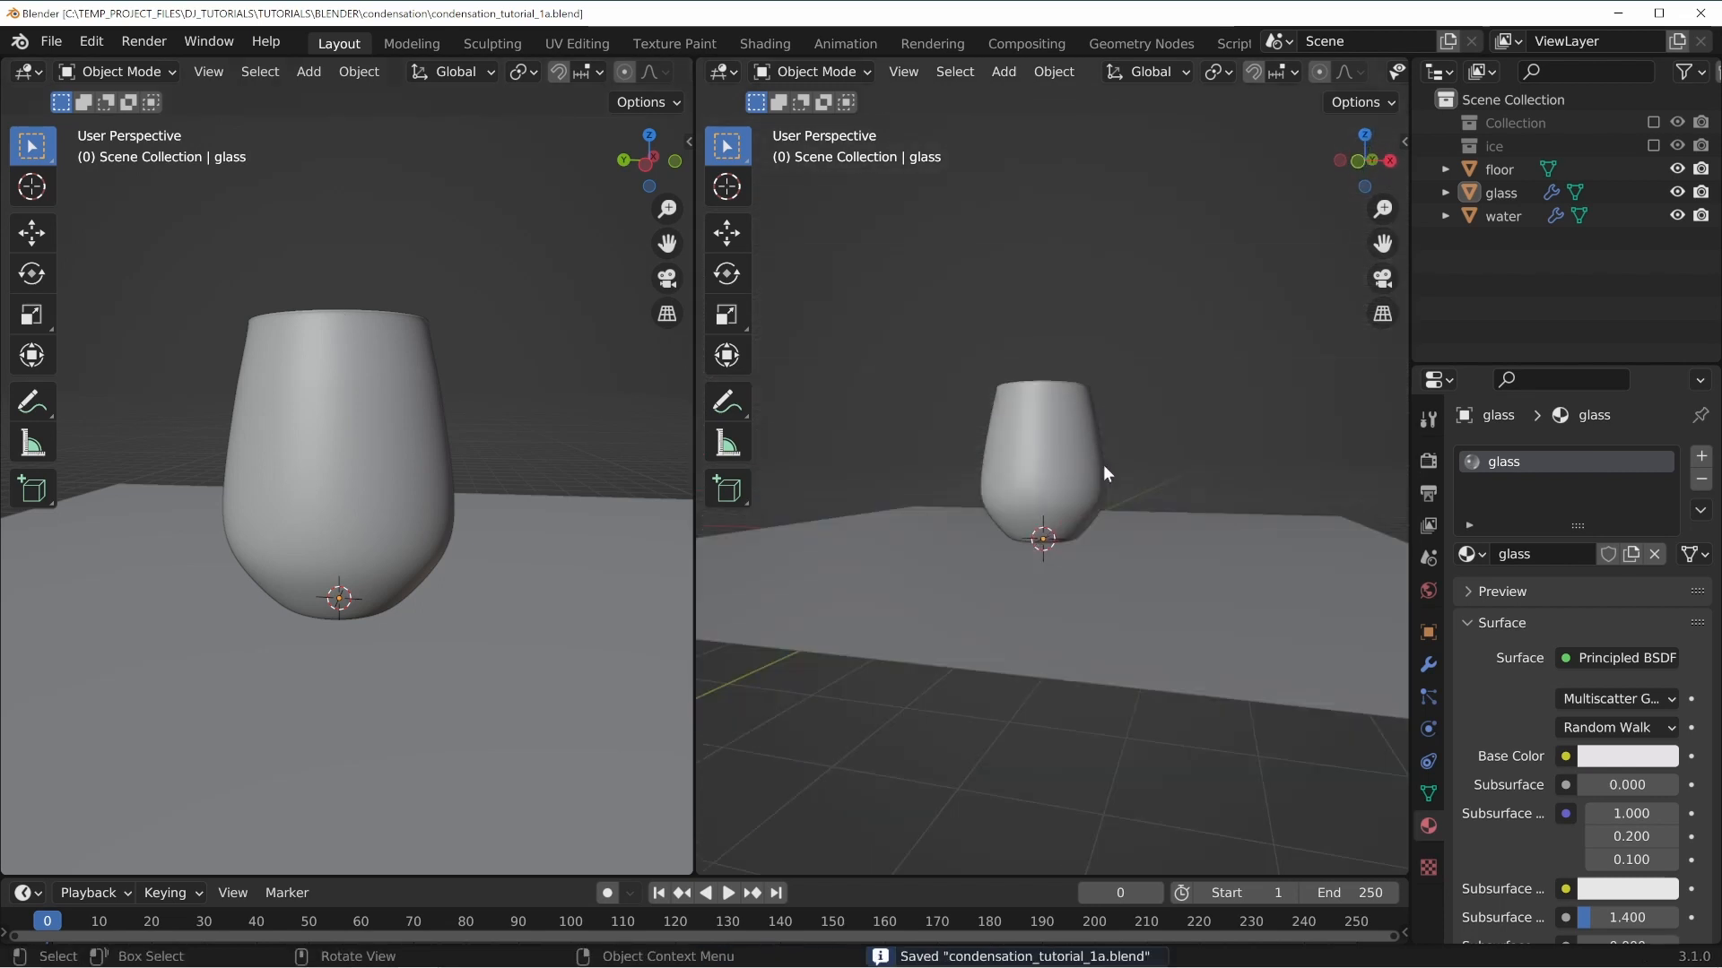
pyautogui.moveTo(1103, 465); pyautogui.dragTo(998, 460, button='middle')
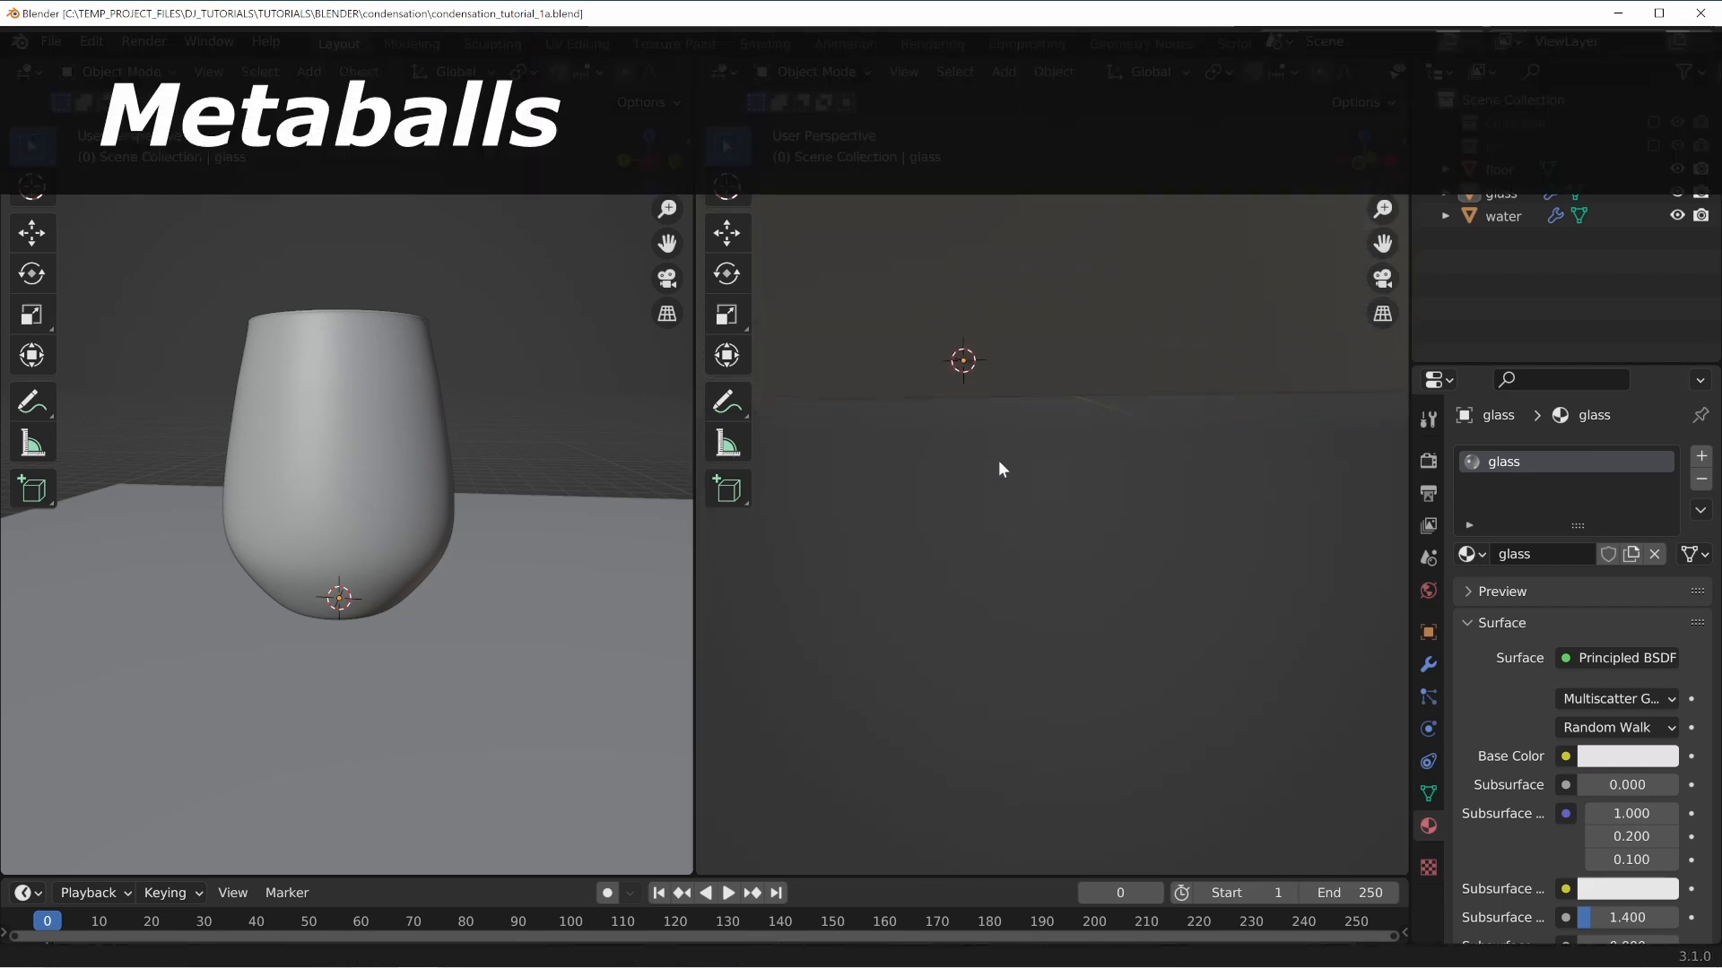
pyautogui.hotkey('shift', 'a')
pyautogui.moveTo(960, 408)
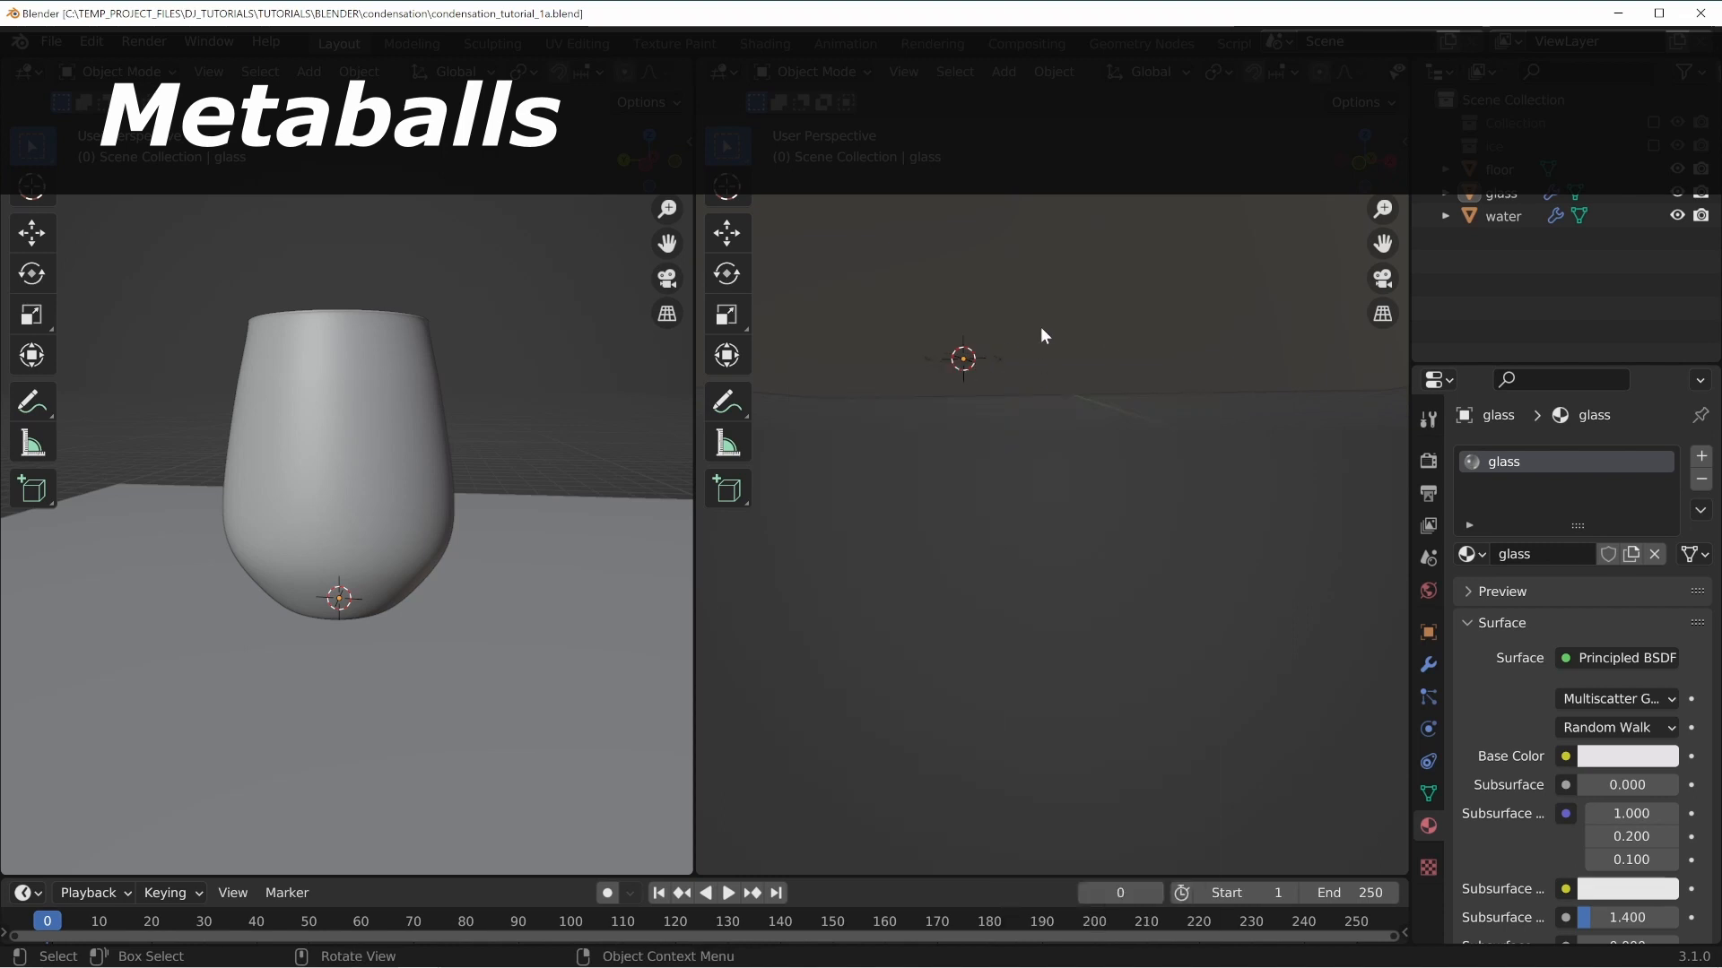
pyautogui.hotkey('shift', 'a')
pyautogui.moveTo(965, 366)
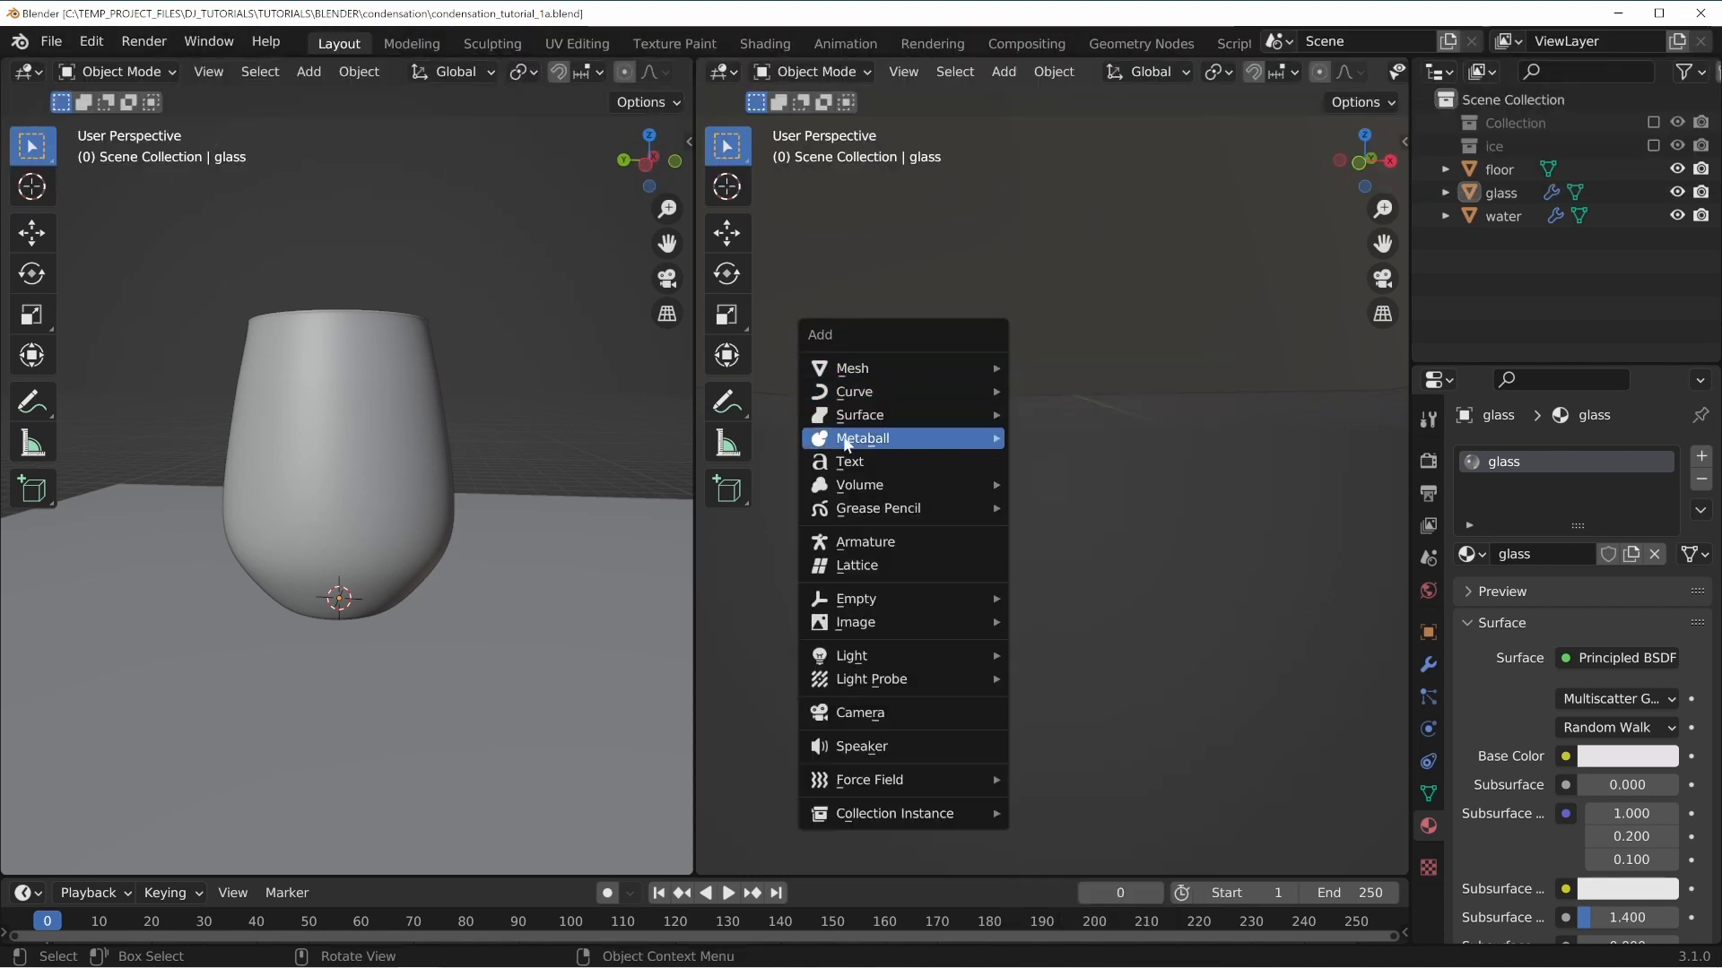
pyautogui.moveTo(837, 438)
pyautogui.click(1047, 437)
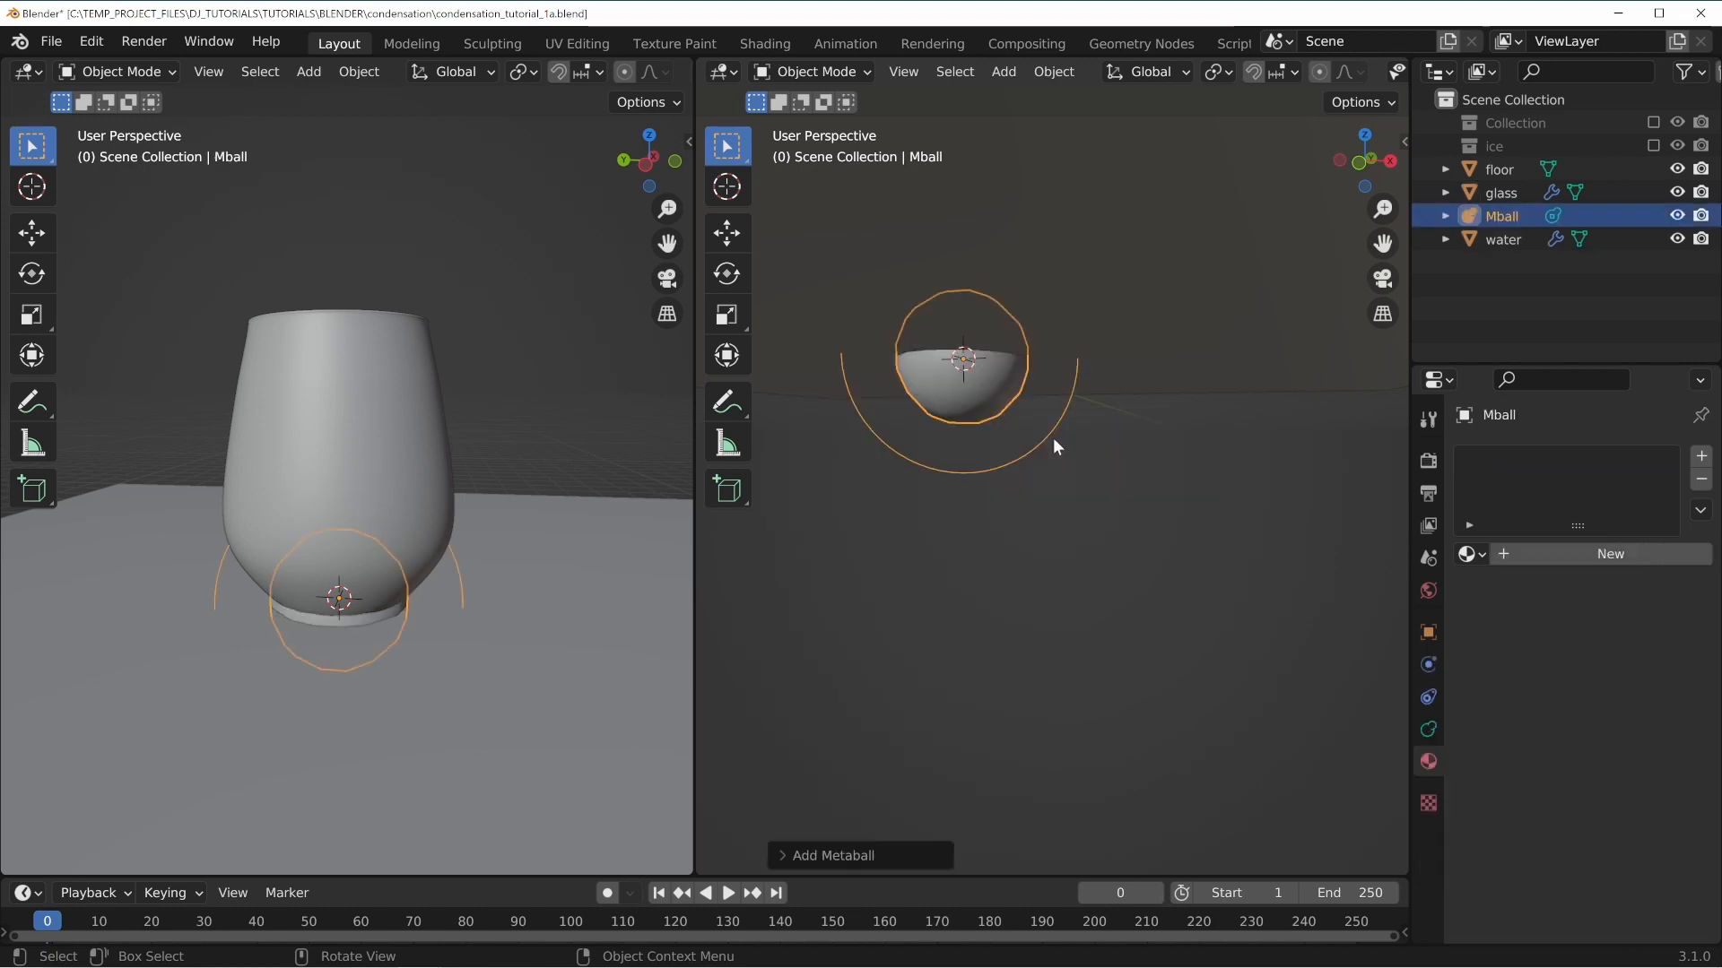
# Move the metaball about 2.5 m down along Z, below the glass.
pyautogui.press('g')
pyautogui.press('z')
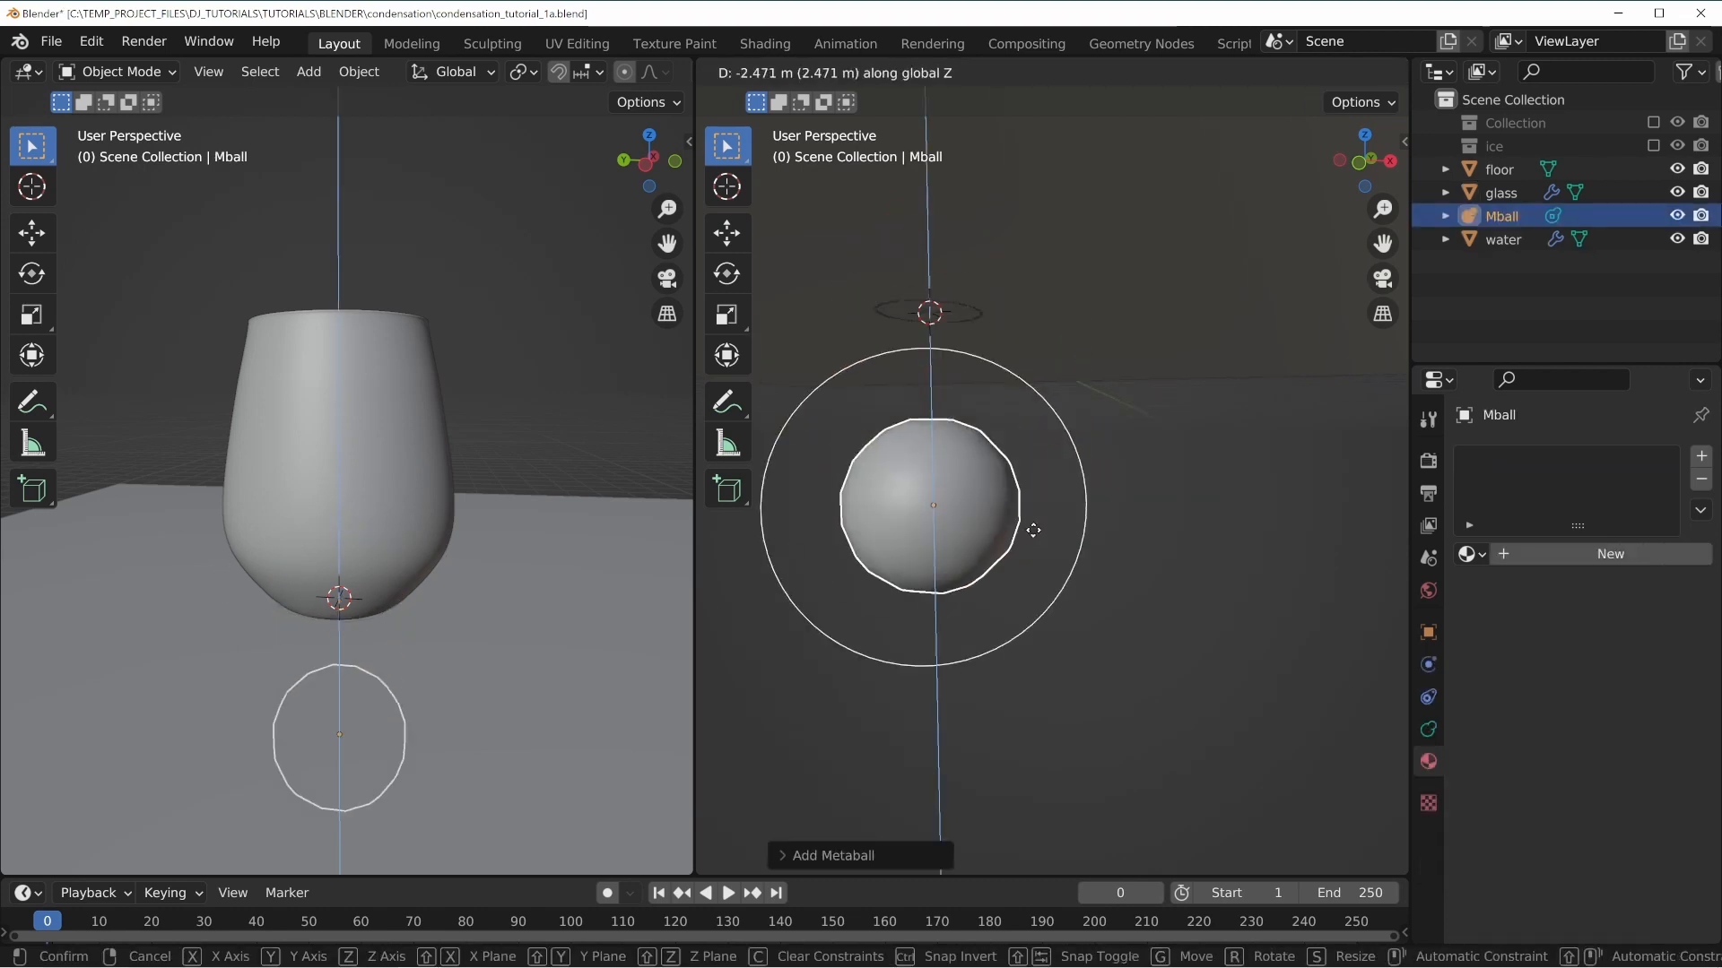
pyautogui.click(1090, 572)
pyautogui.moveTo(1091, 572)
pyautogui.mouseDown(button='middle')
pyautogui.moveTo(1121, 525)
pyautogui.moveTo(1094, 555)
pyautogui.mouseUp(button='middle')
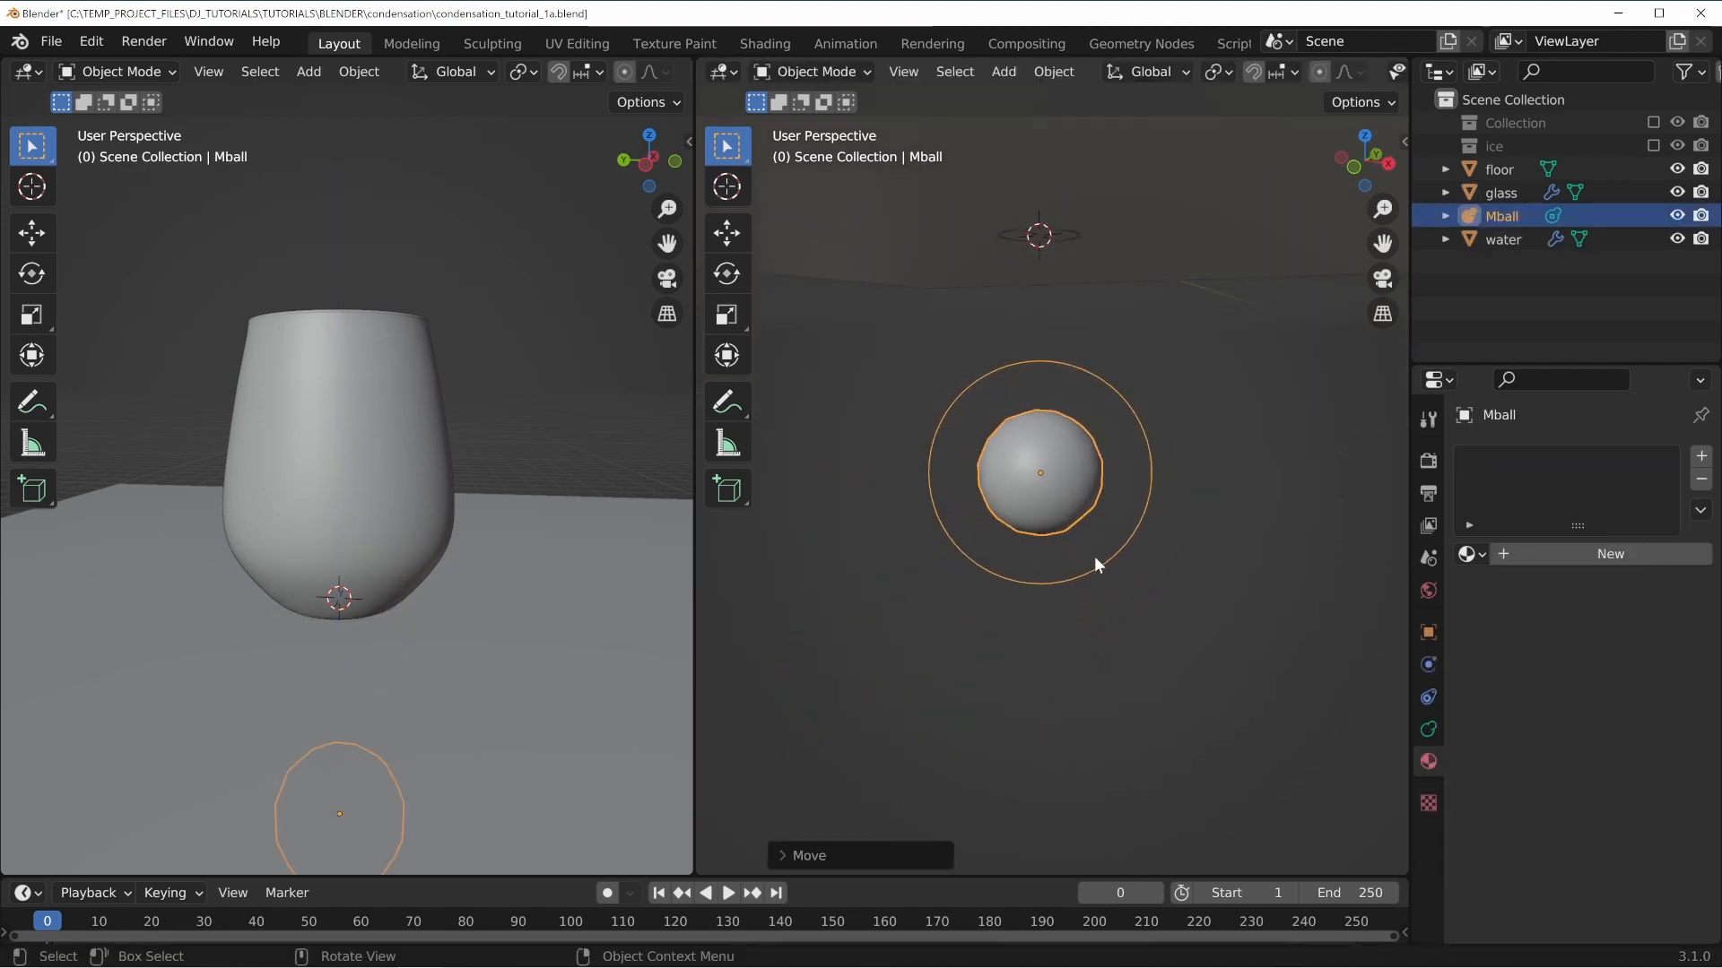
pyautogui.moveTo(1031, 486); pyautogui.dragTo(1148, 495, button='middle')
pyautogui.scroll(3, 1076, 486)
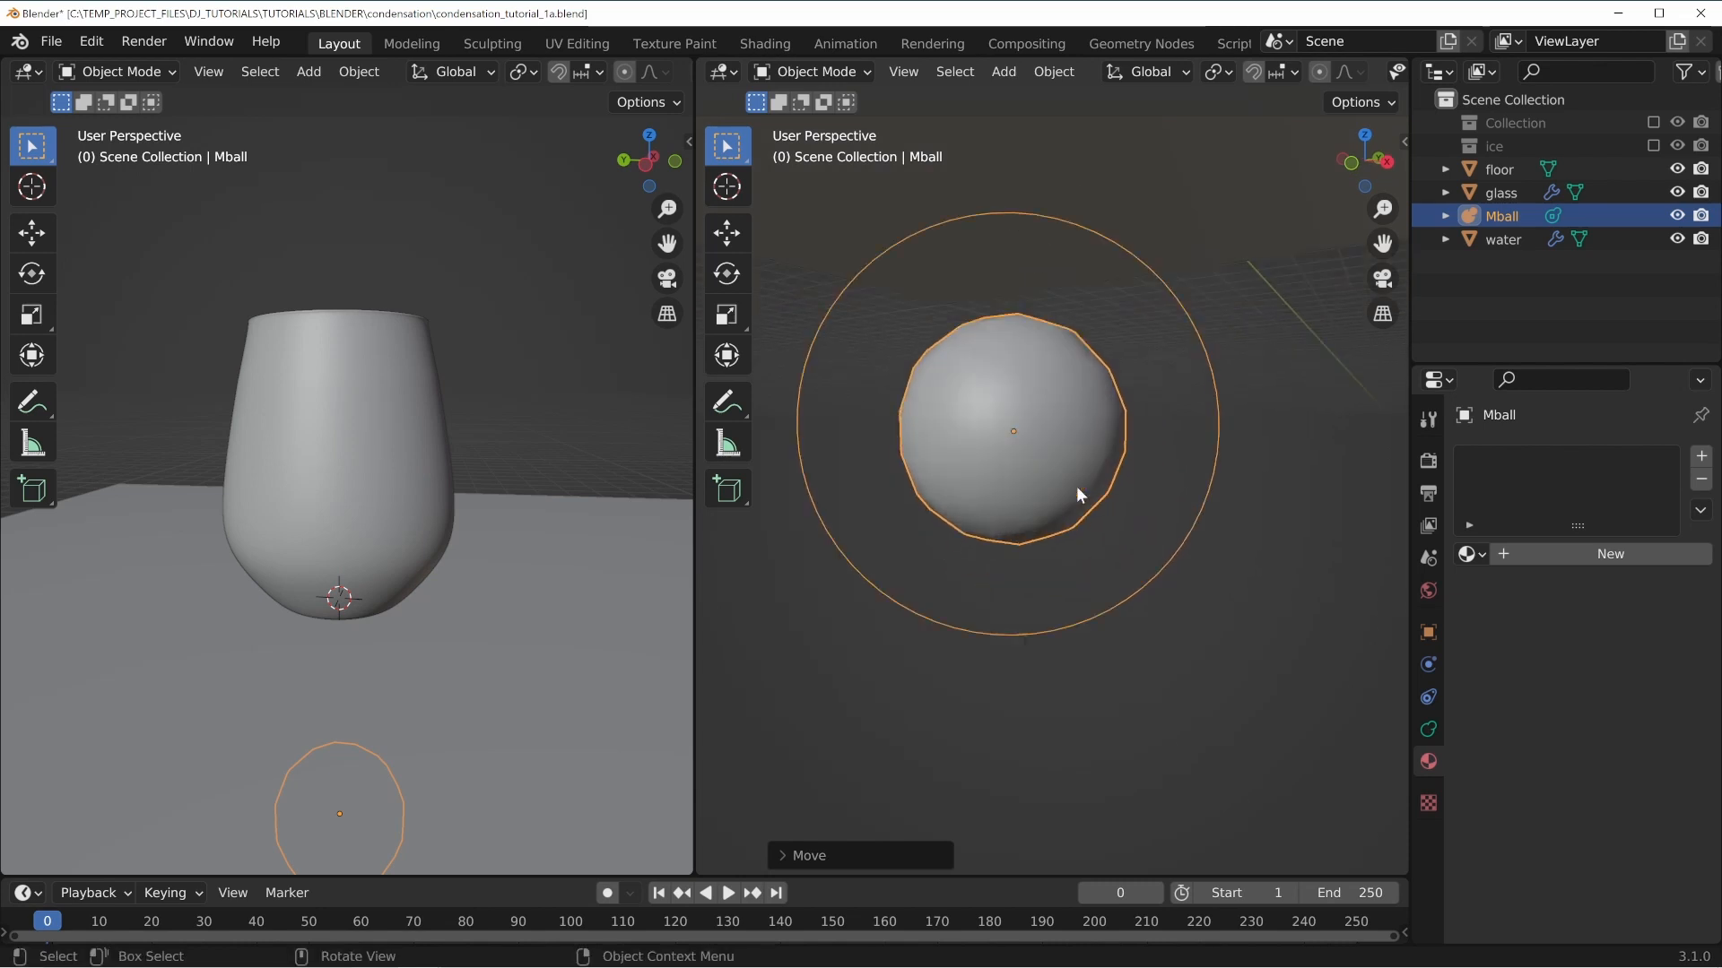
pyautogui.keyDown('shift'); pyautogui.moveTo(1046, 453); pyautogui.dragTo(939, 414, button='middle'); pyautogui.keyUp('shift')
pyautogui.hotkey('shift', 'd')
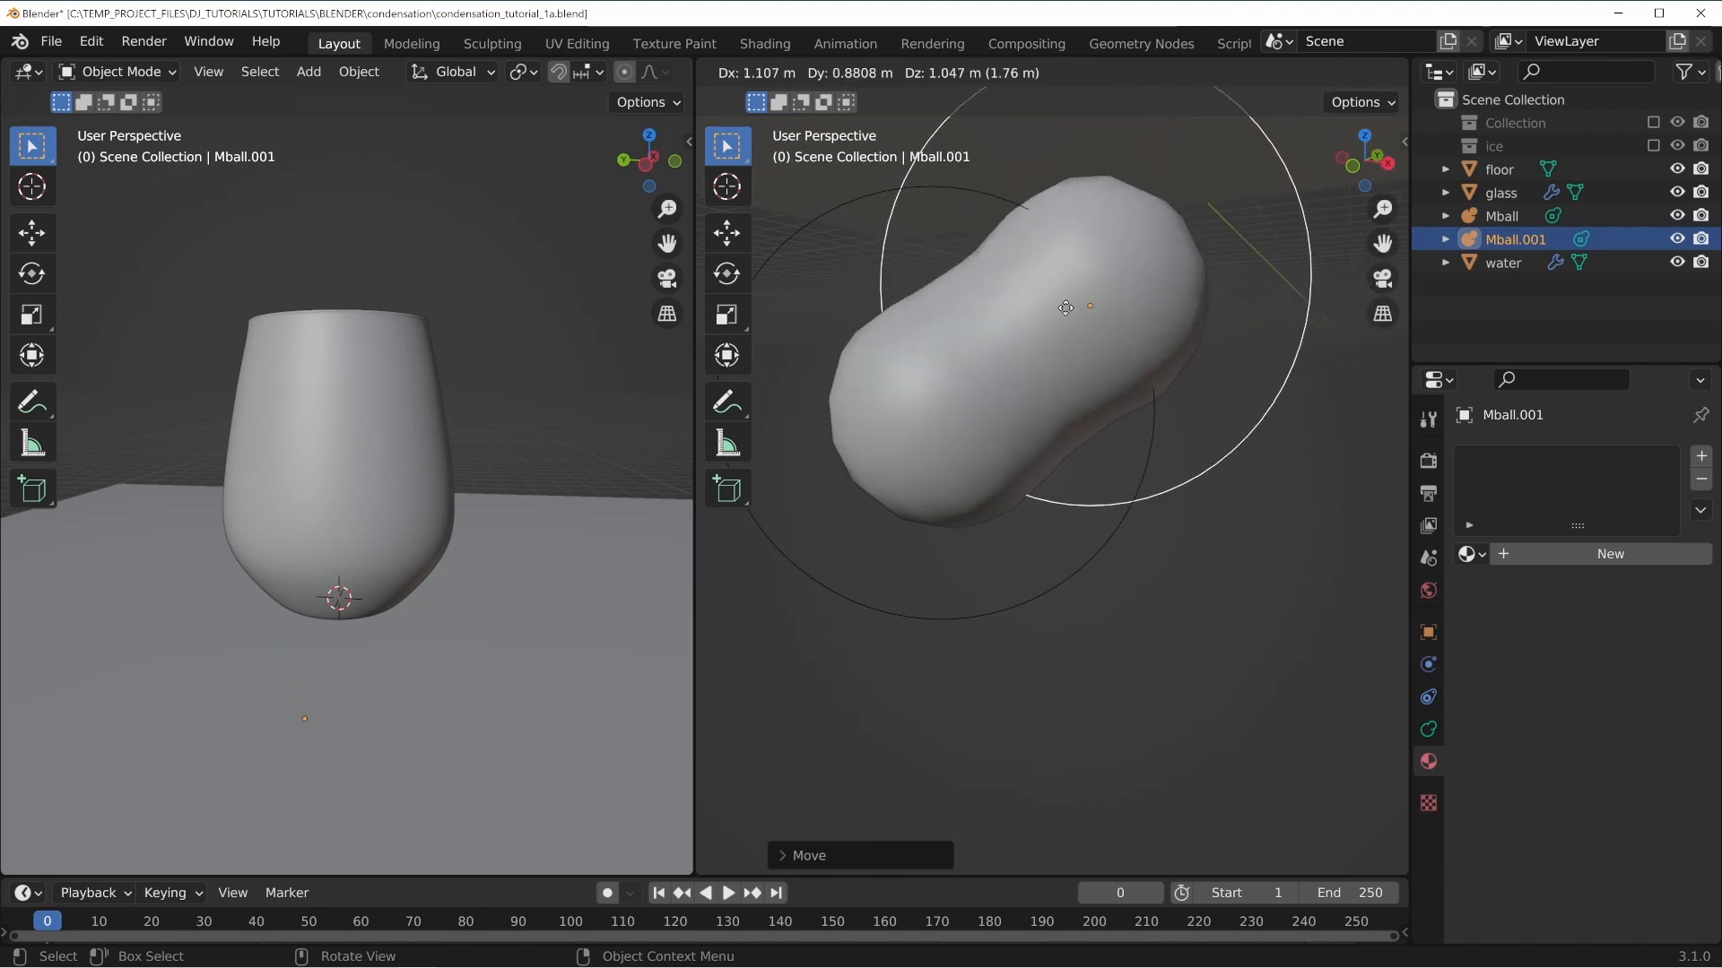
pyautogui.rightClick(1063, 337)
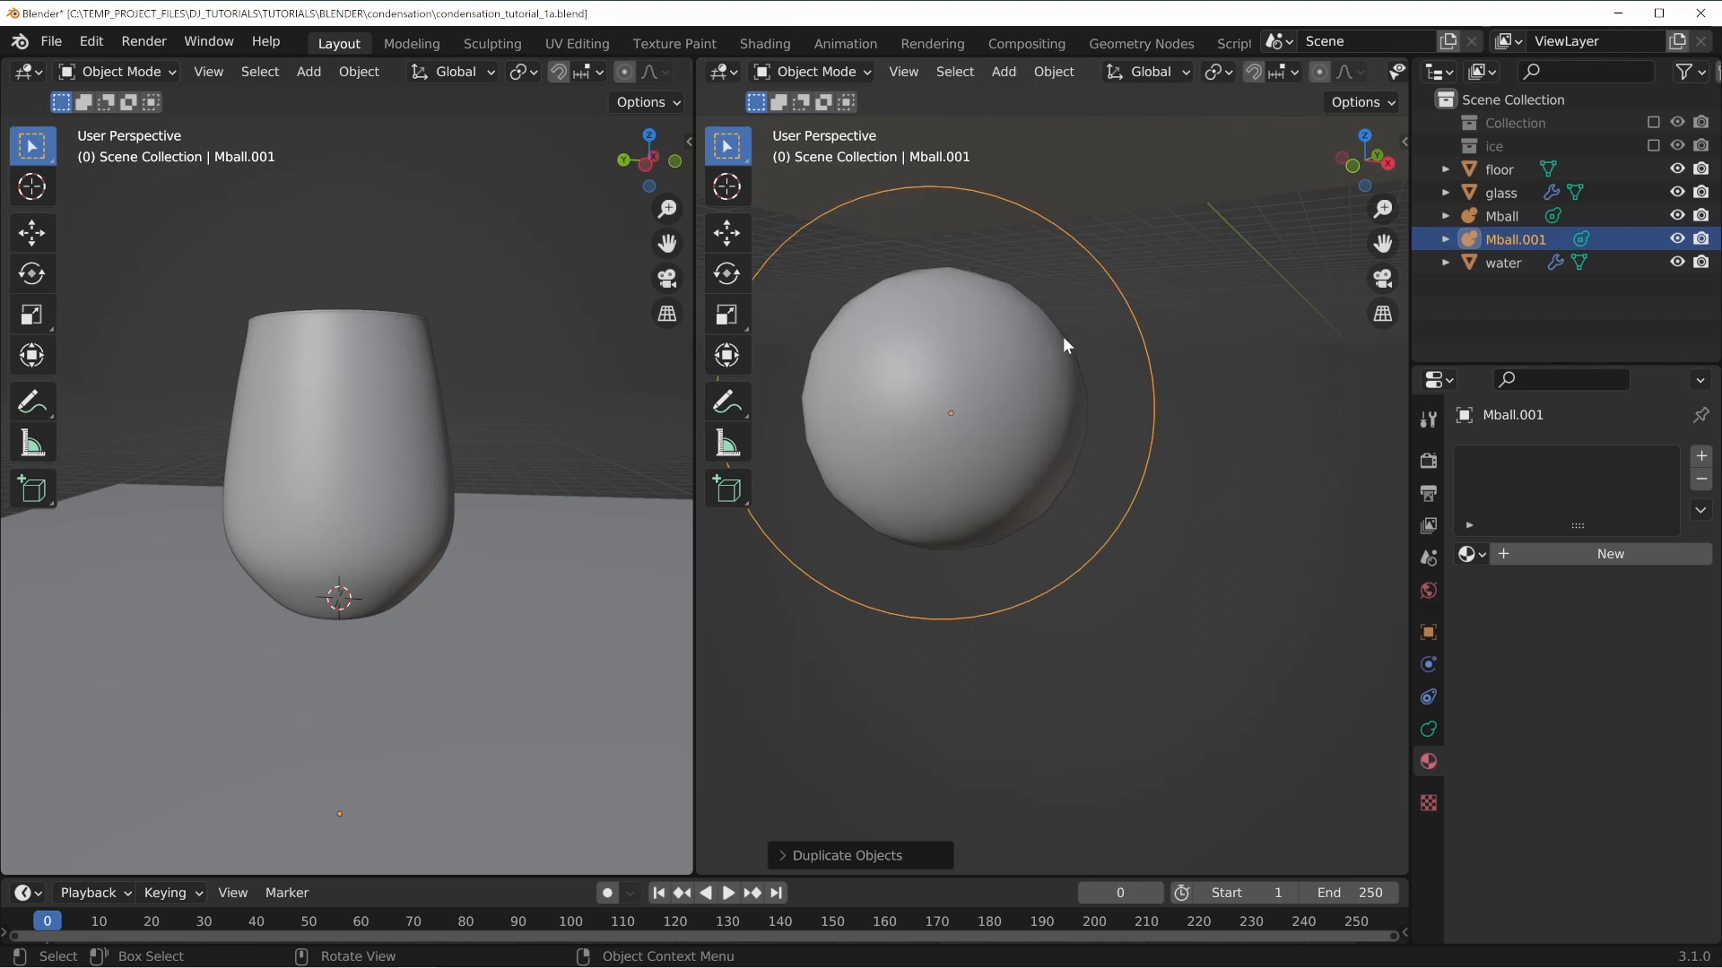
pyautogui.press('x')
pyautogui.click(1063, 336)
# Select the metaball and set its viewport resolution to 0.2 m in its data properties.
pyautogui.click(946, 421)
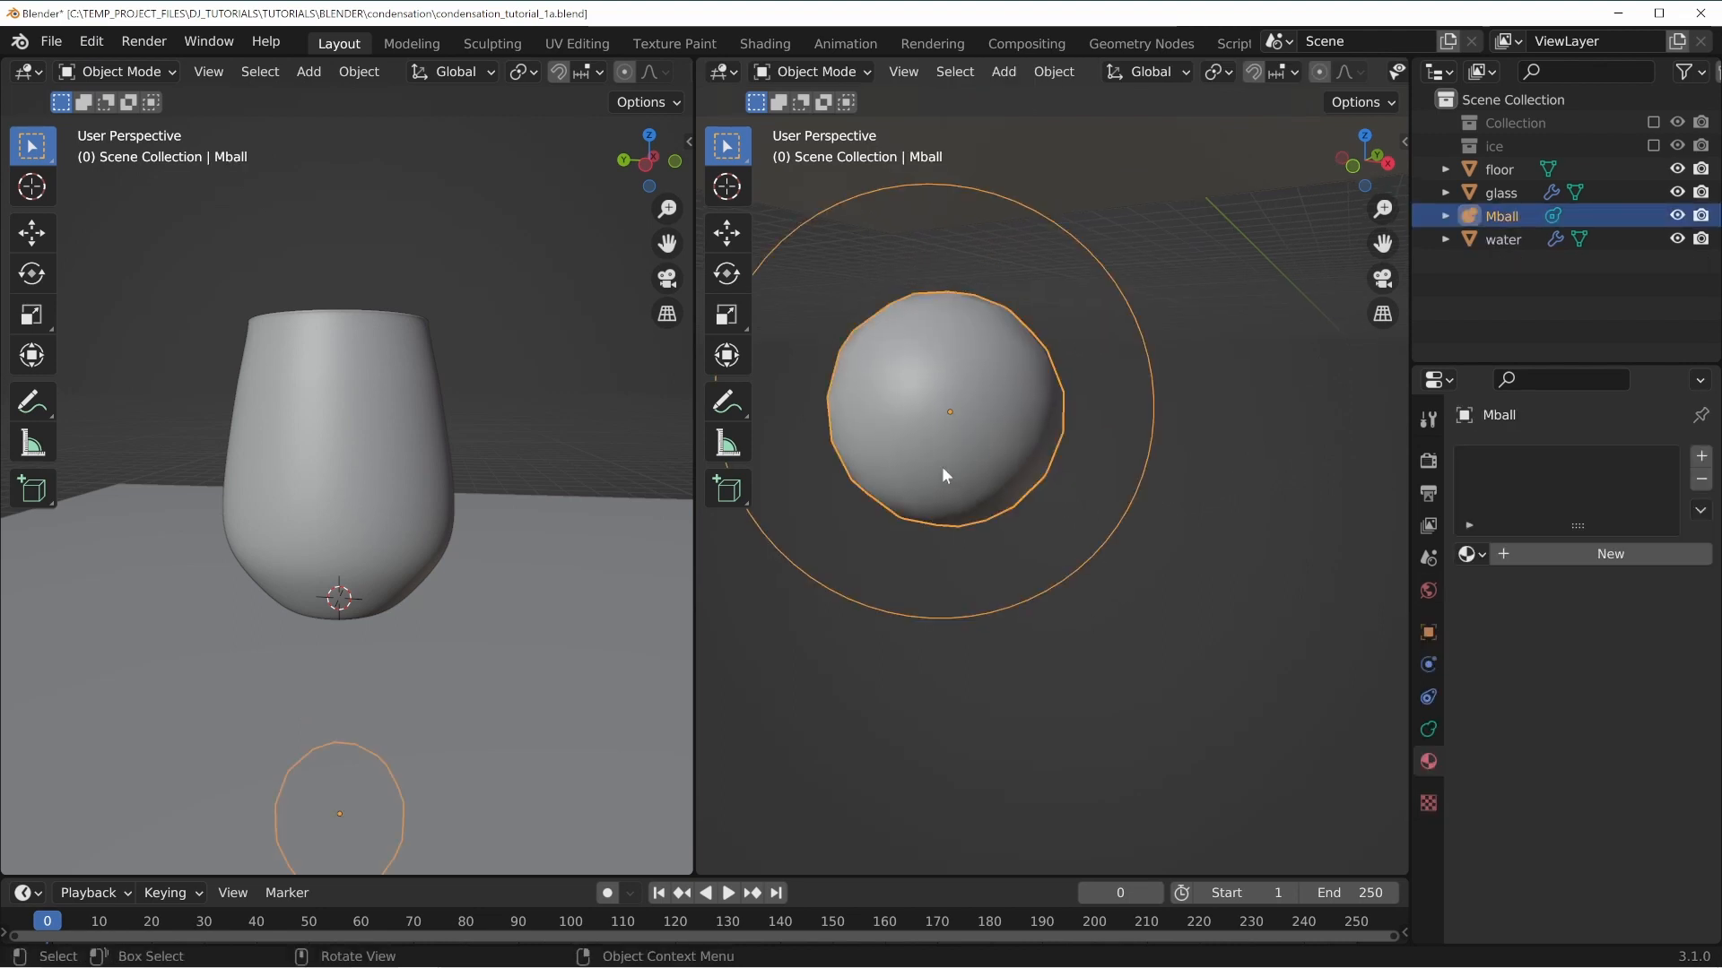
pyautogui.keyDown('shift'); pyautogui.moveTo(941, 466); pyautogui.dragTo(1149, 544, button='middle'); pyautogui.keyUp('shift')
pyautogui.click(1428, 729)
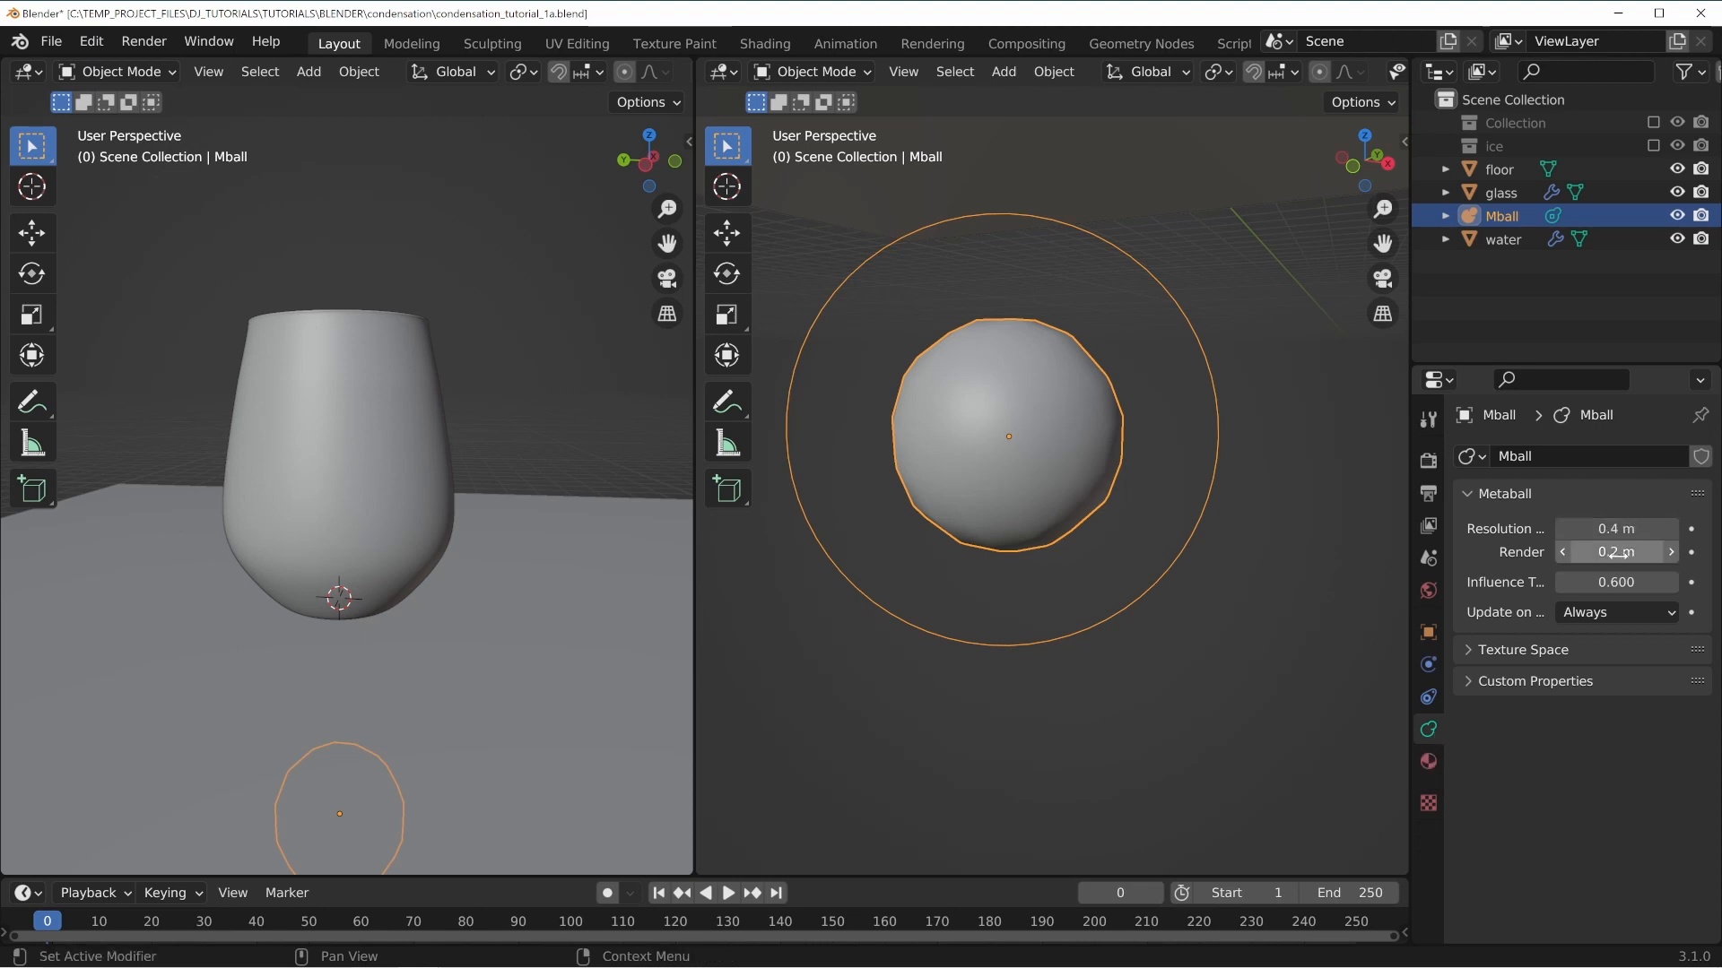
pyautogui.moveTo(1405, 502); pyautogui.dragTo(1246, 529)
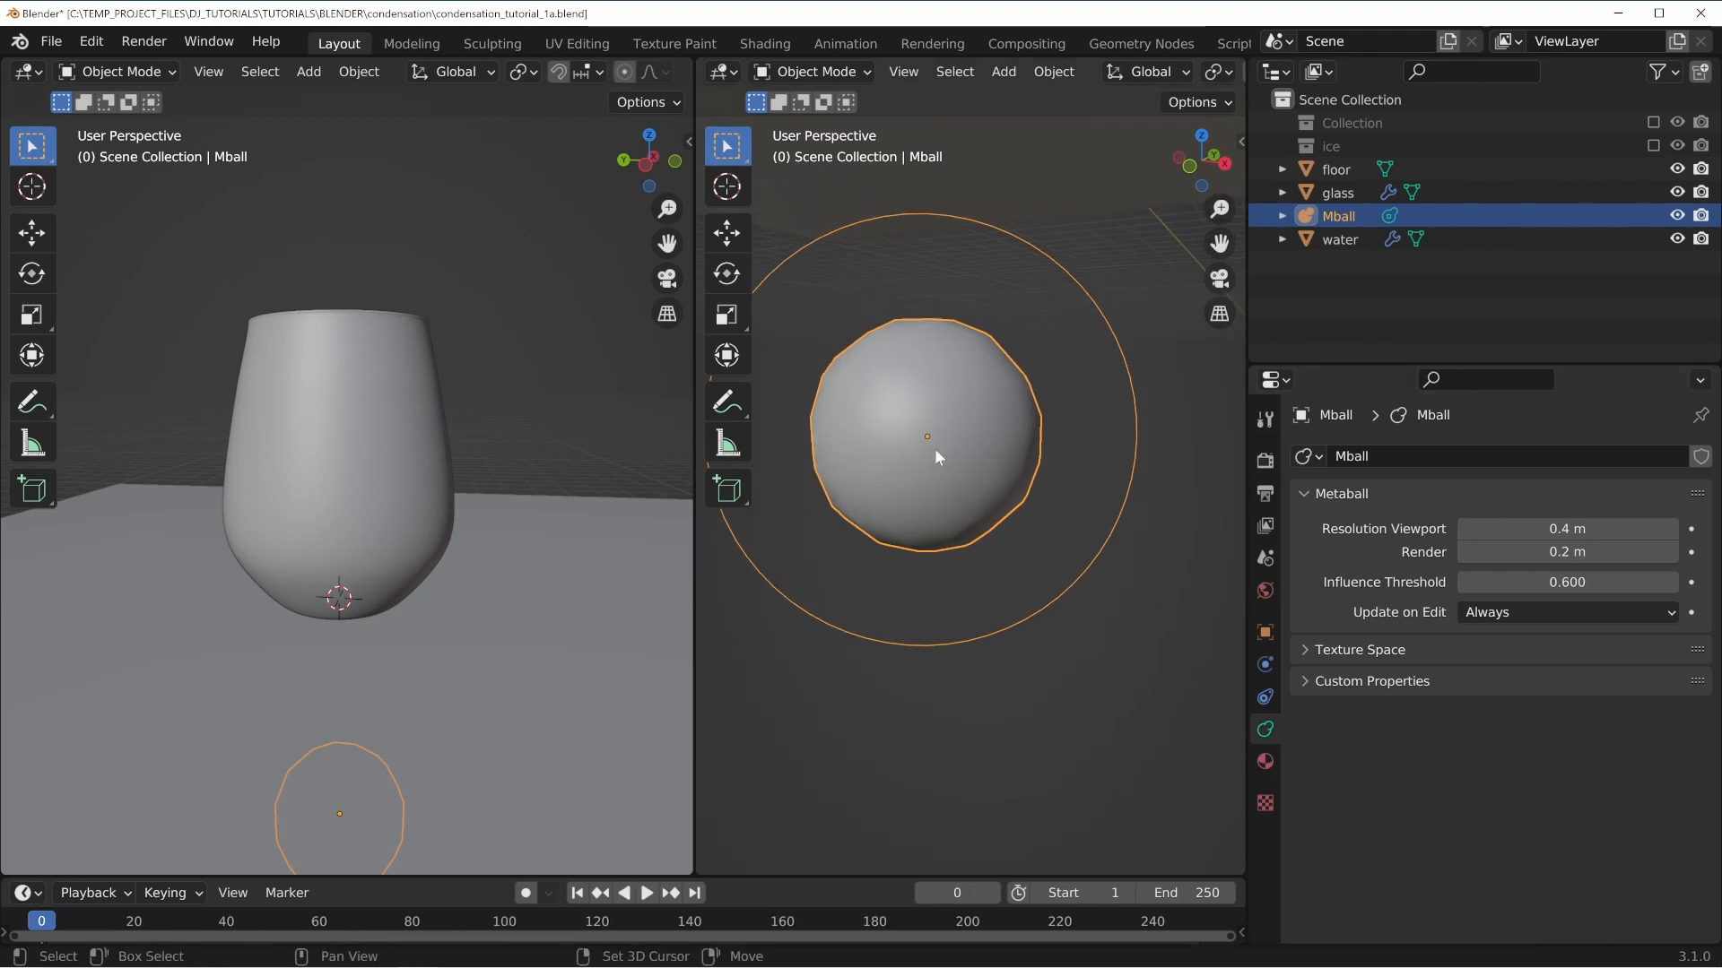
pyautogui.keyDown('shift'); pyautogui.moveTo(939, 449); pyautogui.dragTo(976, 481, button='middle'); pyautogui.keyUp('shift')
pyautogui.scroll(-1, 976, 480)
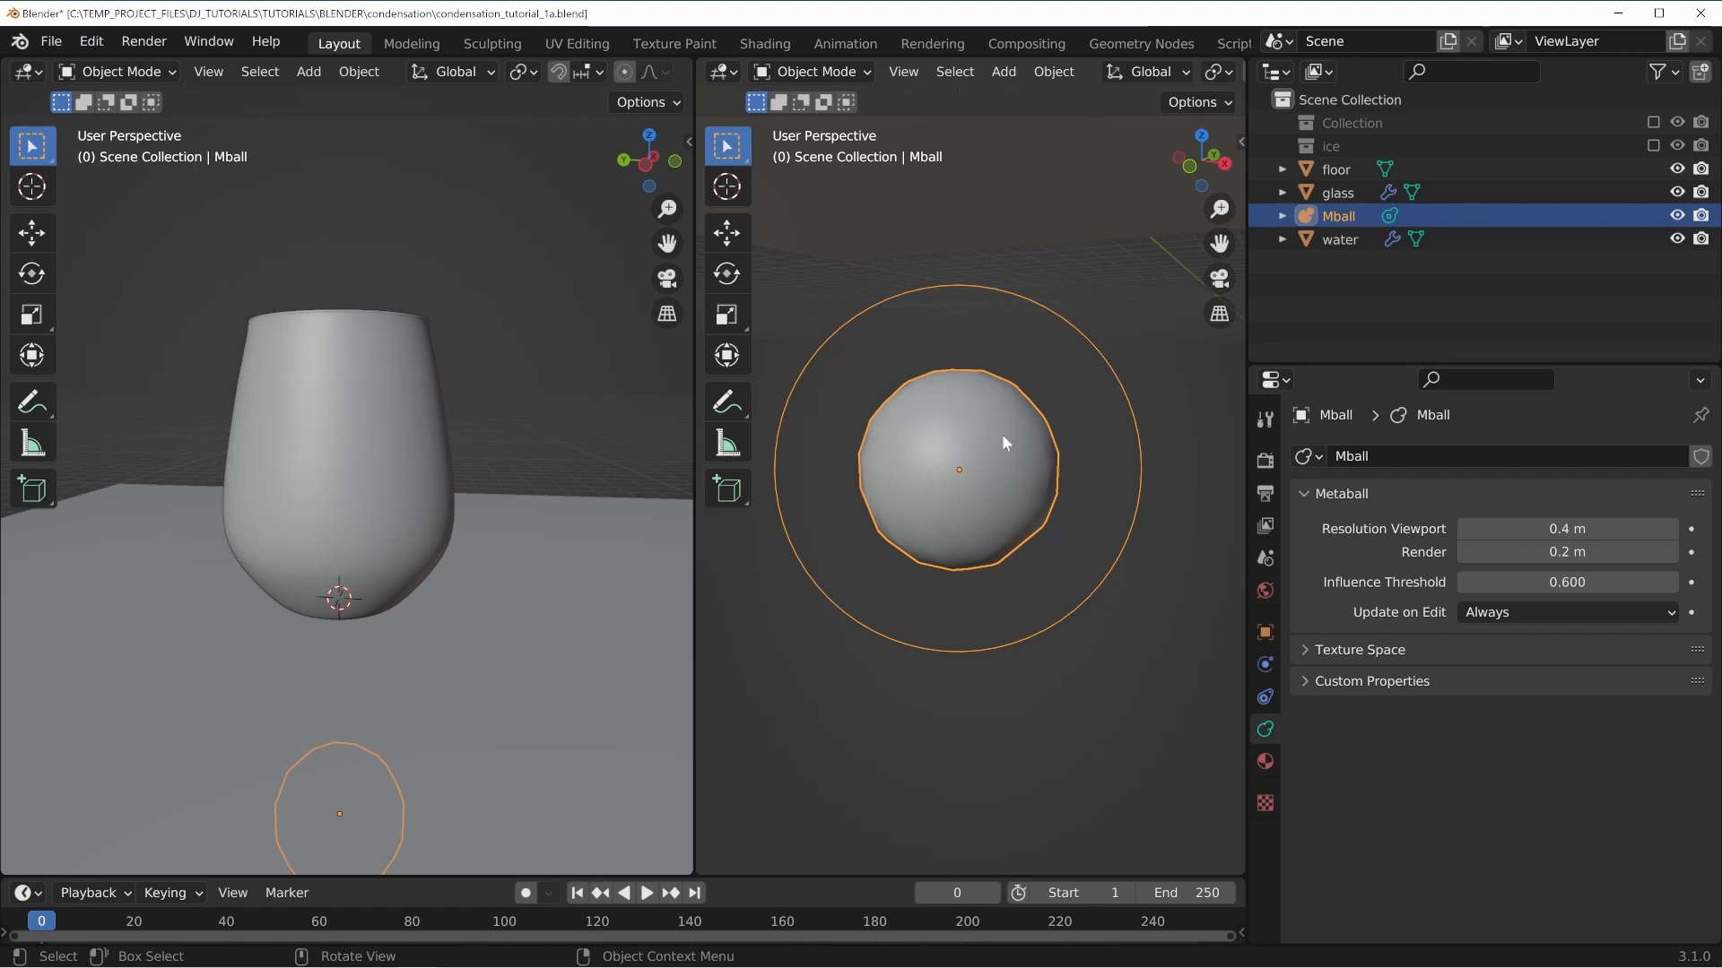
pyautogui.scroll(-7, 1003, 434)
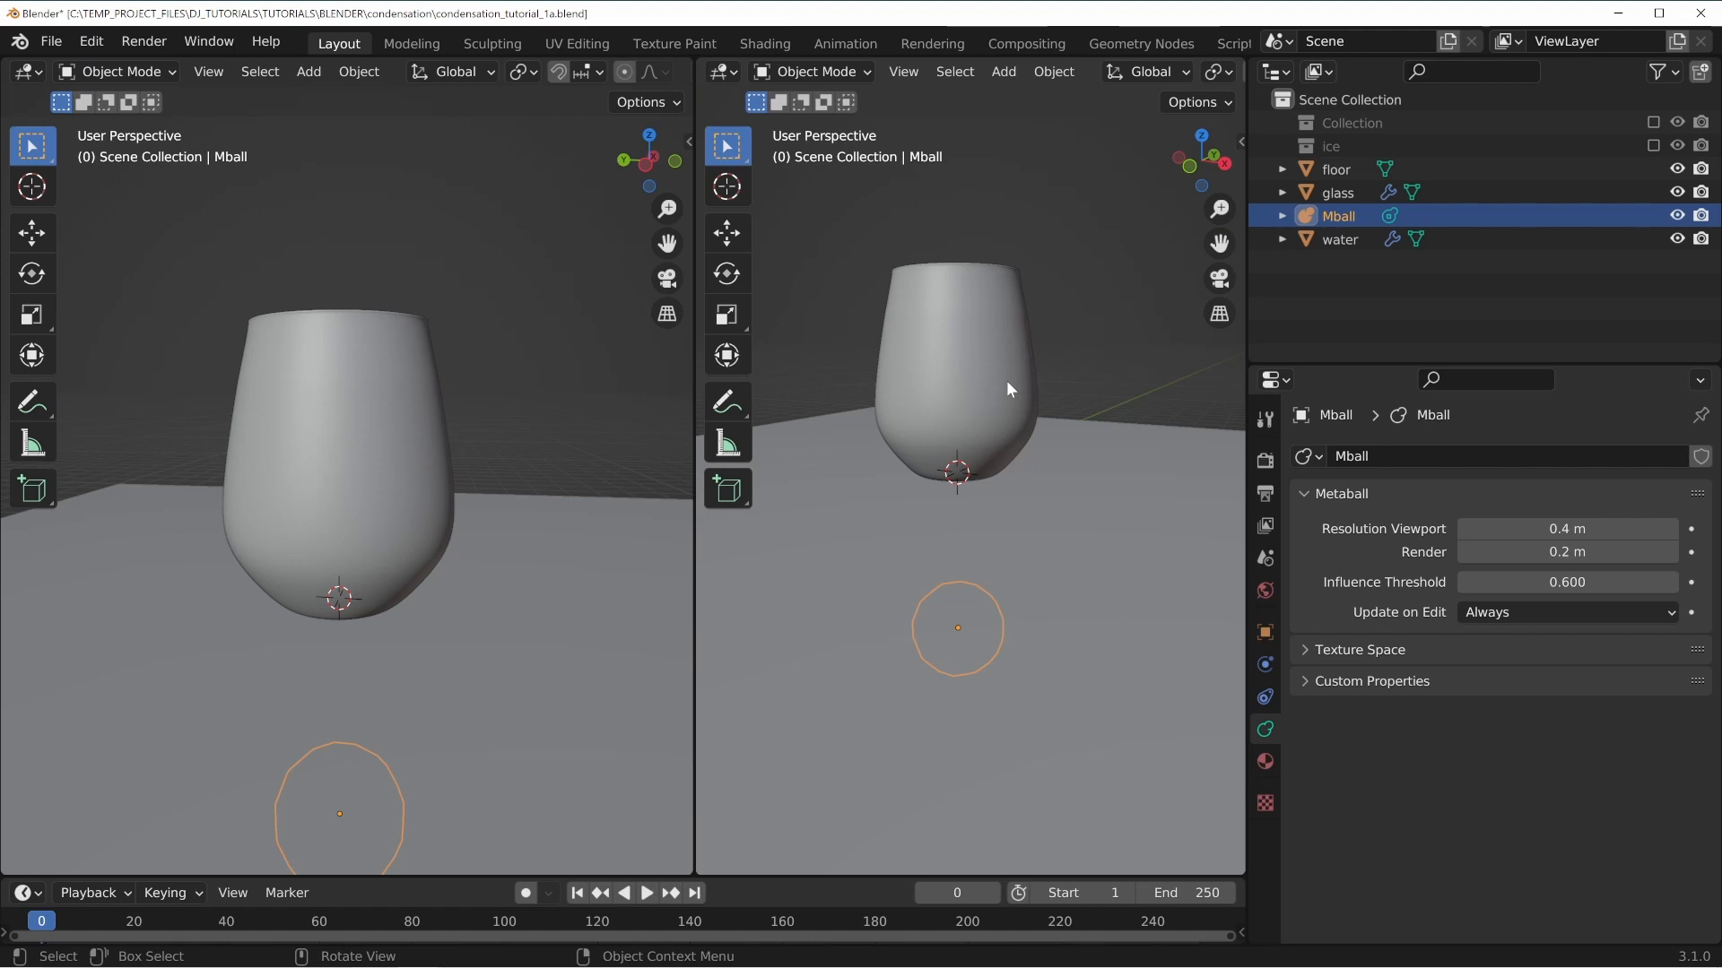
pyautogui.press('KP_Decimal')
pyautogui.moveTo(1079, 511); pyautogui.dragTo(1030, 395, button='middle')
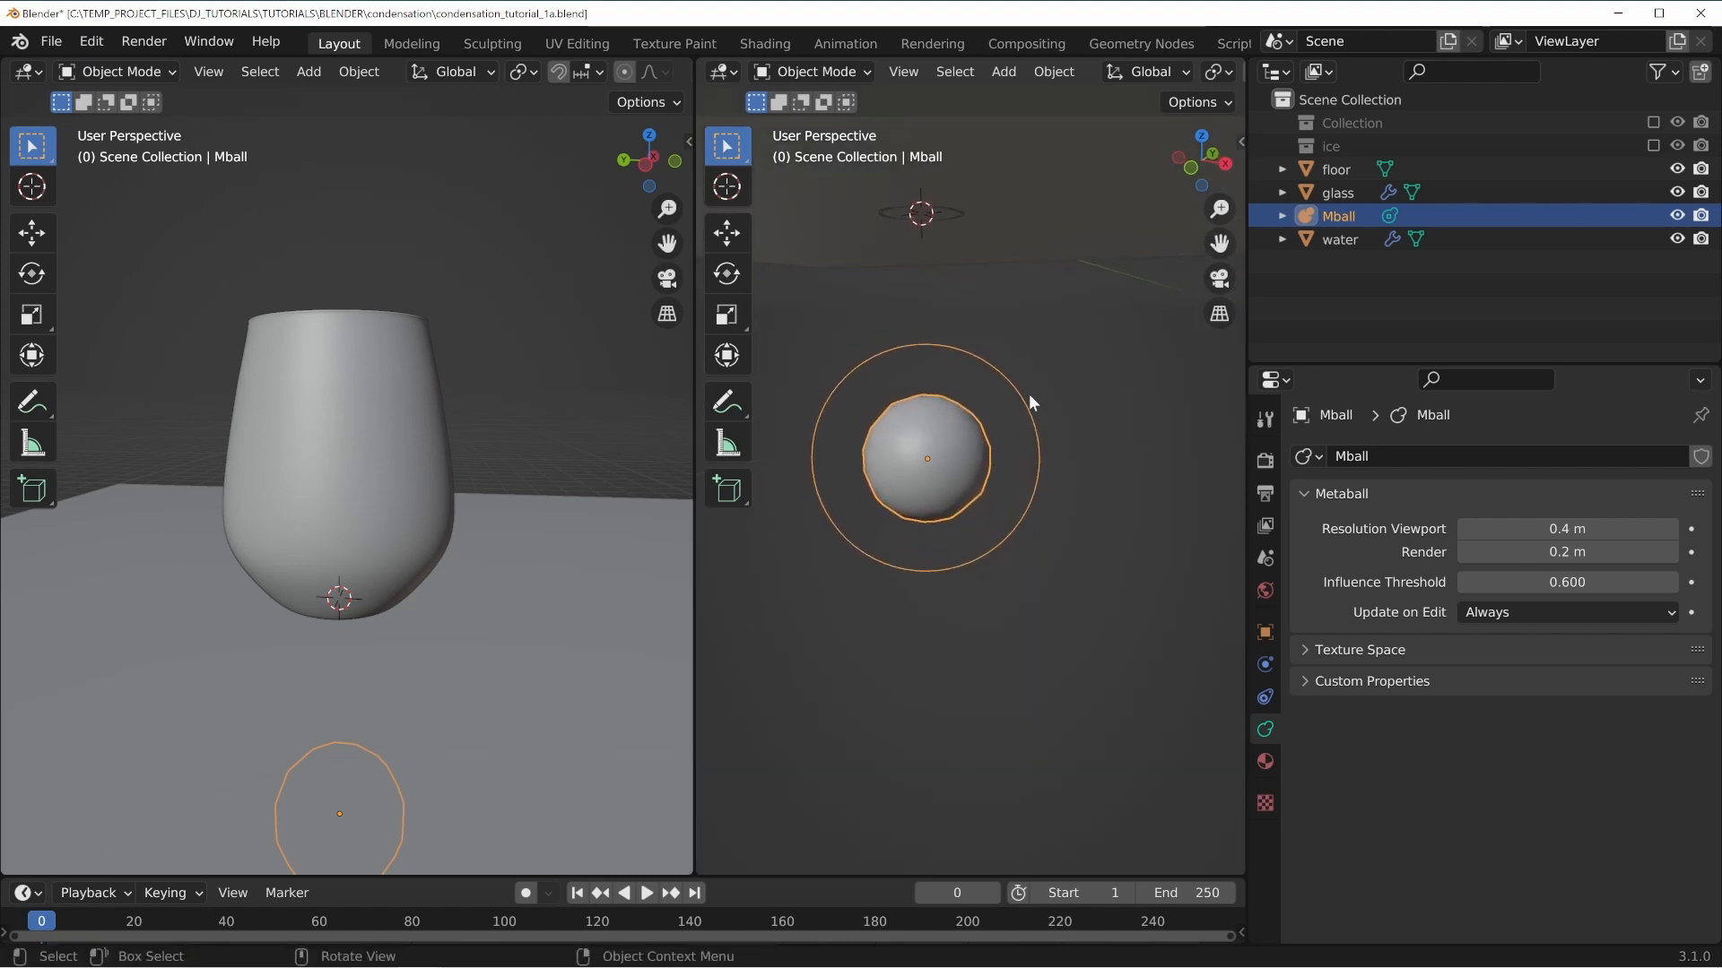
pyautogui.click(1569, 529)
pyautogui.write('0.2')
pyautogui.press('Return')
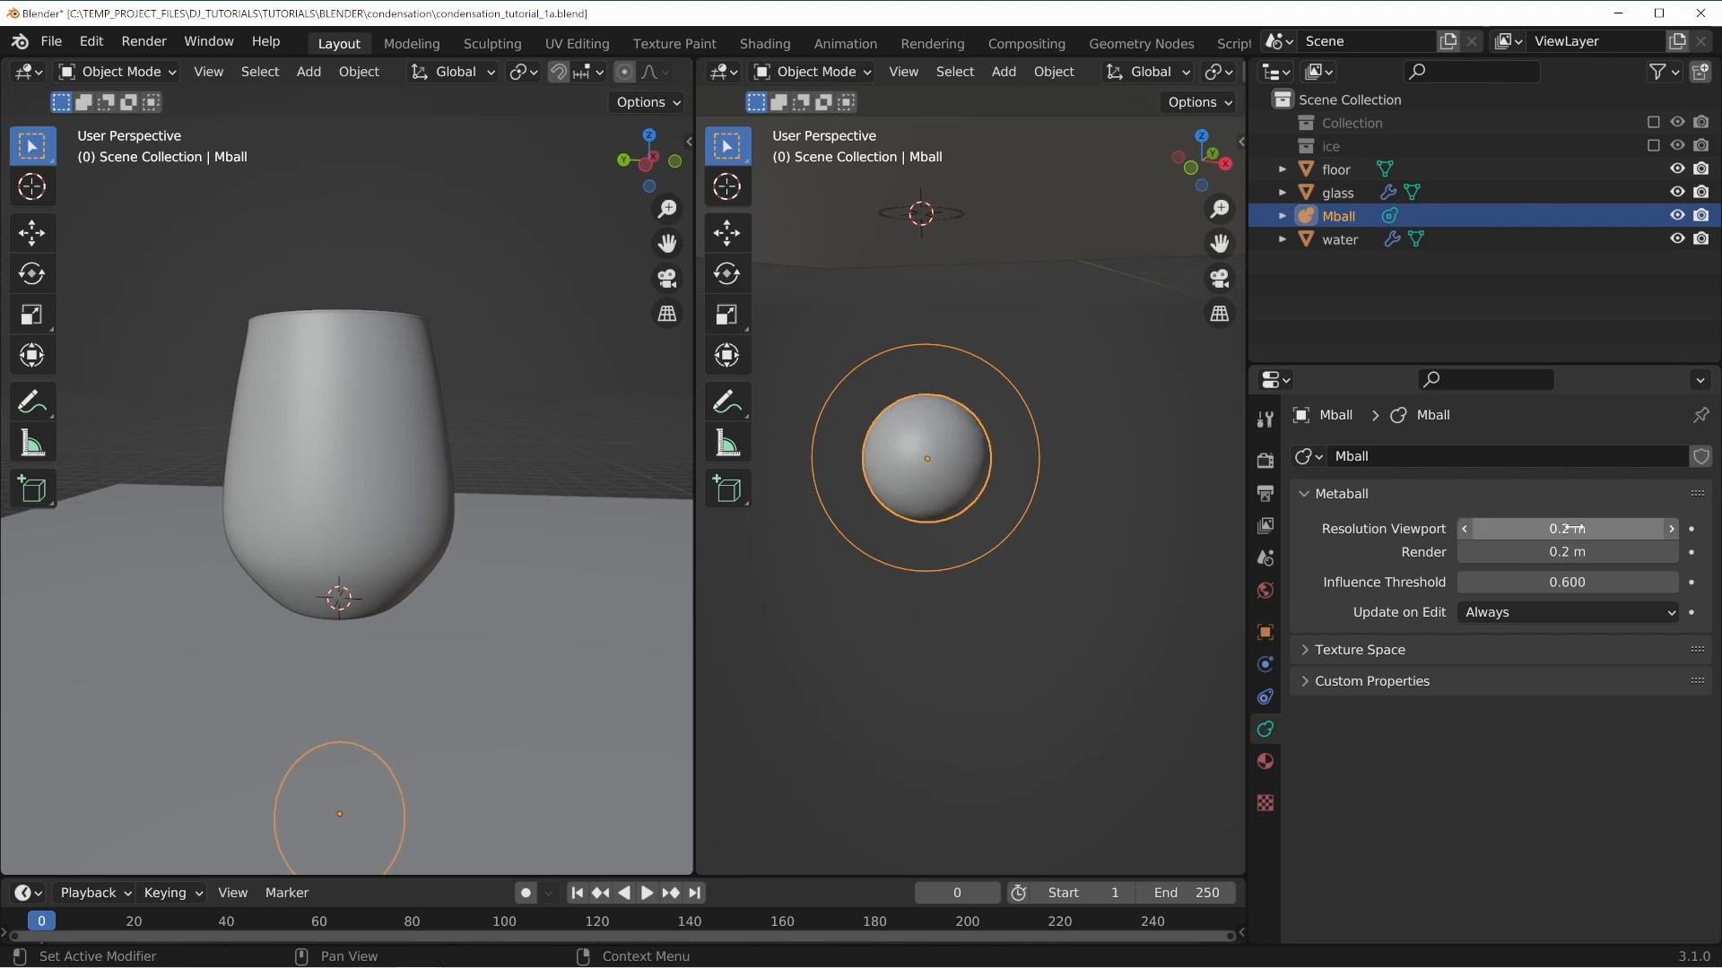
# Select the glass object and widen the left viewport.
pyautogui.click(963, 563)
pyautogui.scroll(2, 964, 560)
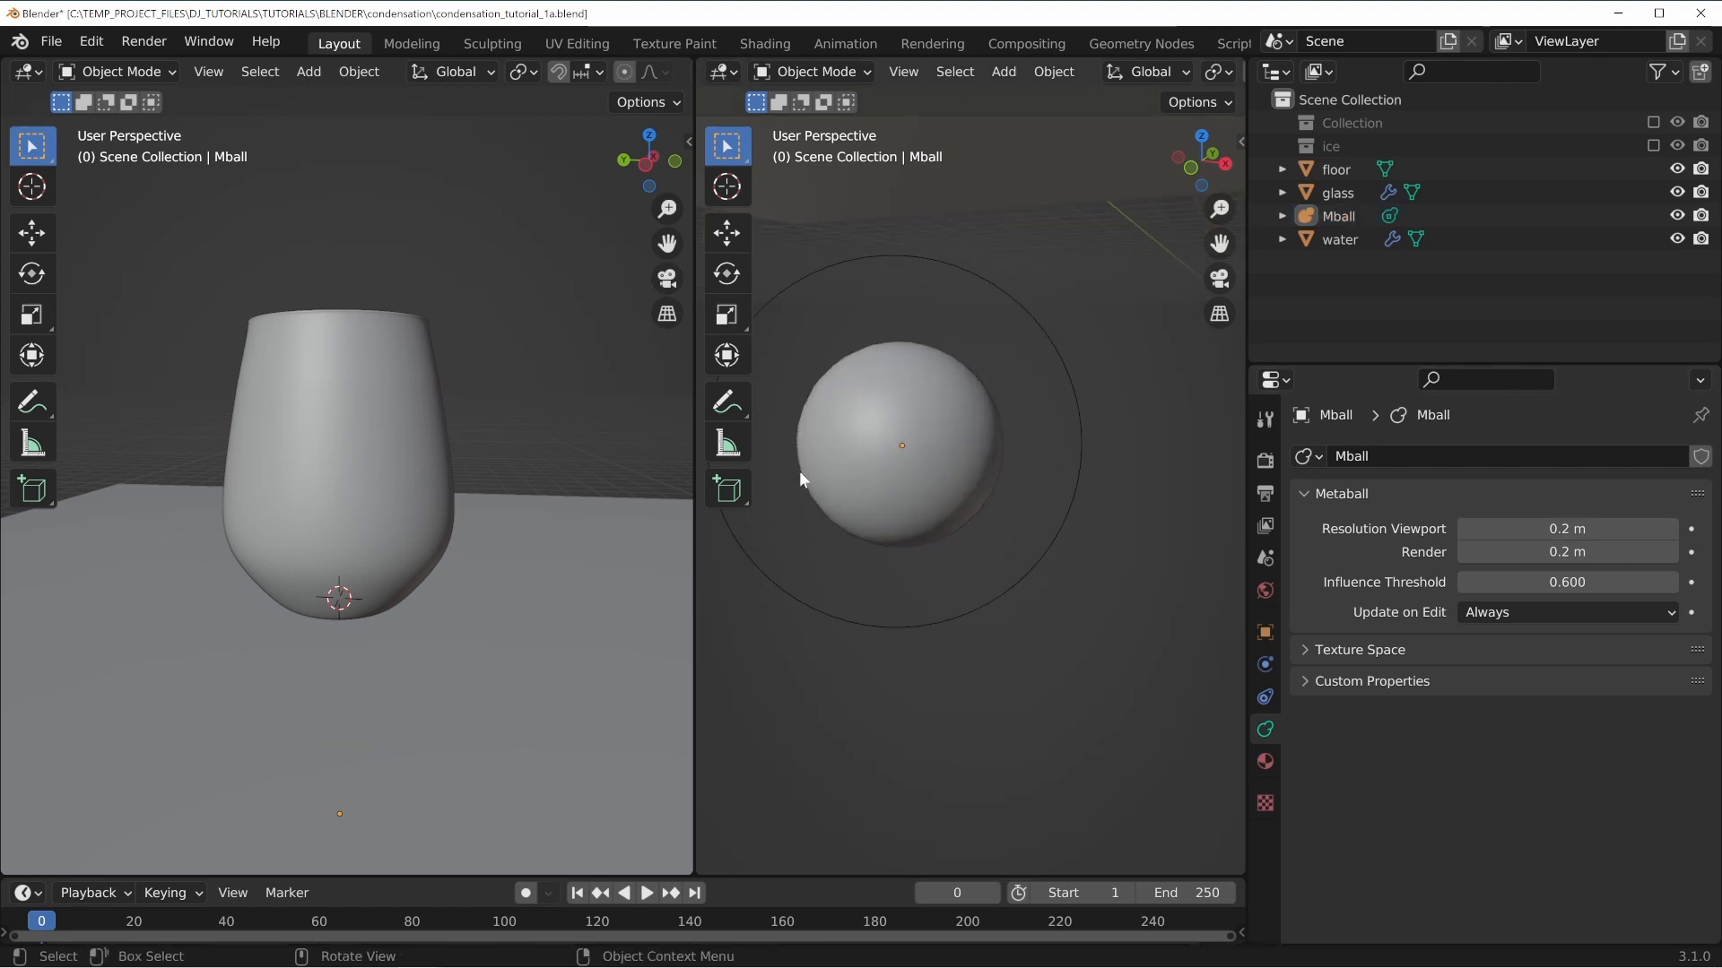
pyautogui.scroll(-5, 942, 437)
pyautogui.keyDown('shift'); pyautogui.moveTo(962, 299); pyautogui.dragTo(965, 450, button='middle'); pyautogui.keyUp('shift')
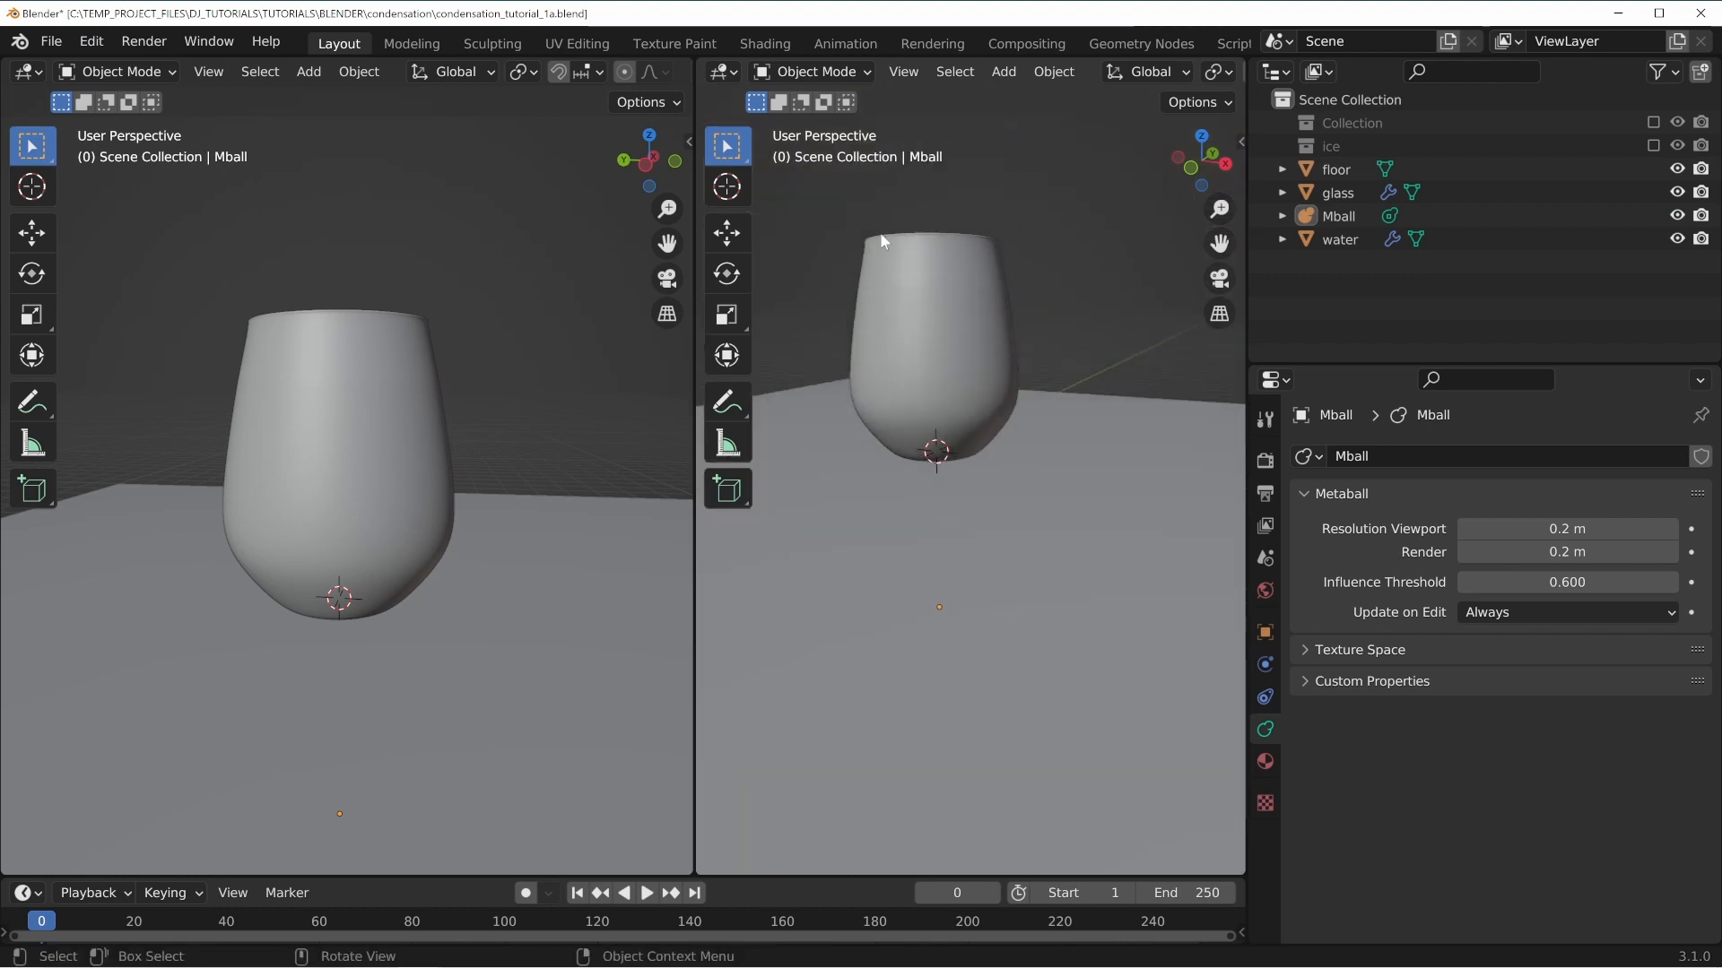
pyautogui.click(875, 256)
pyautogui.moveTo(1007, 430); pyautogui.dragTo(969, 520, button='middle')
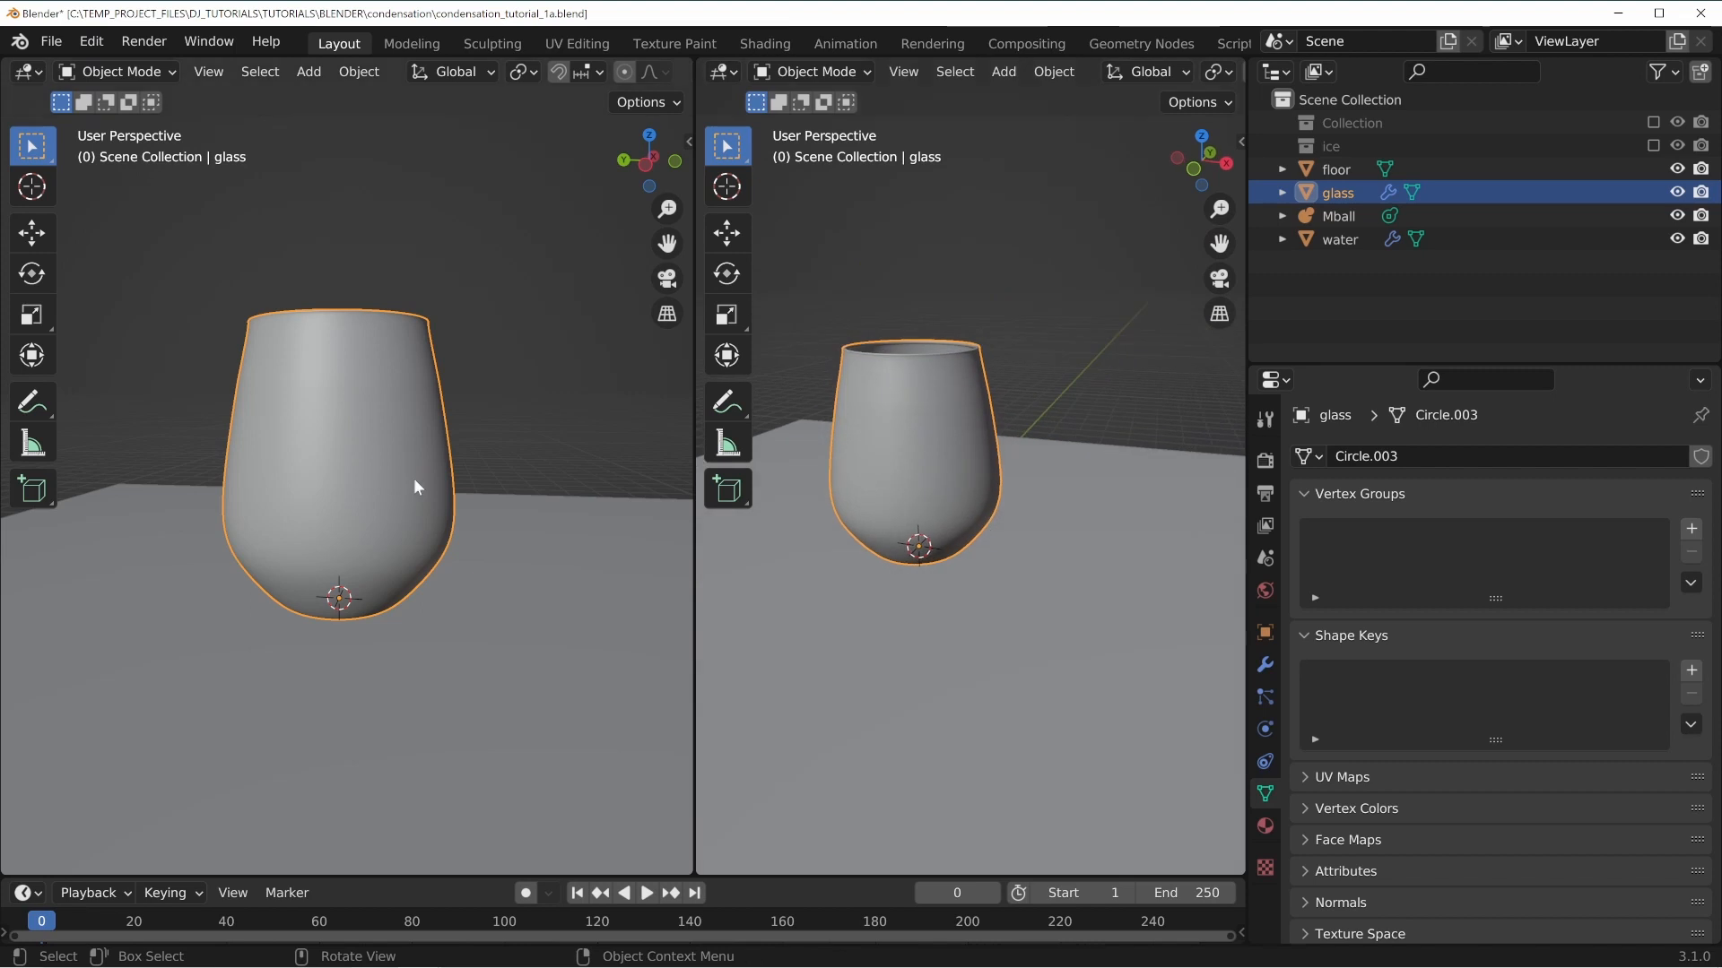
pyautogui.scroll(3, 414, 481)
pyautogui.scroll(2, 403, 377)
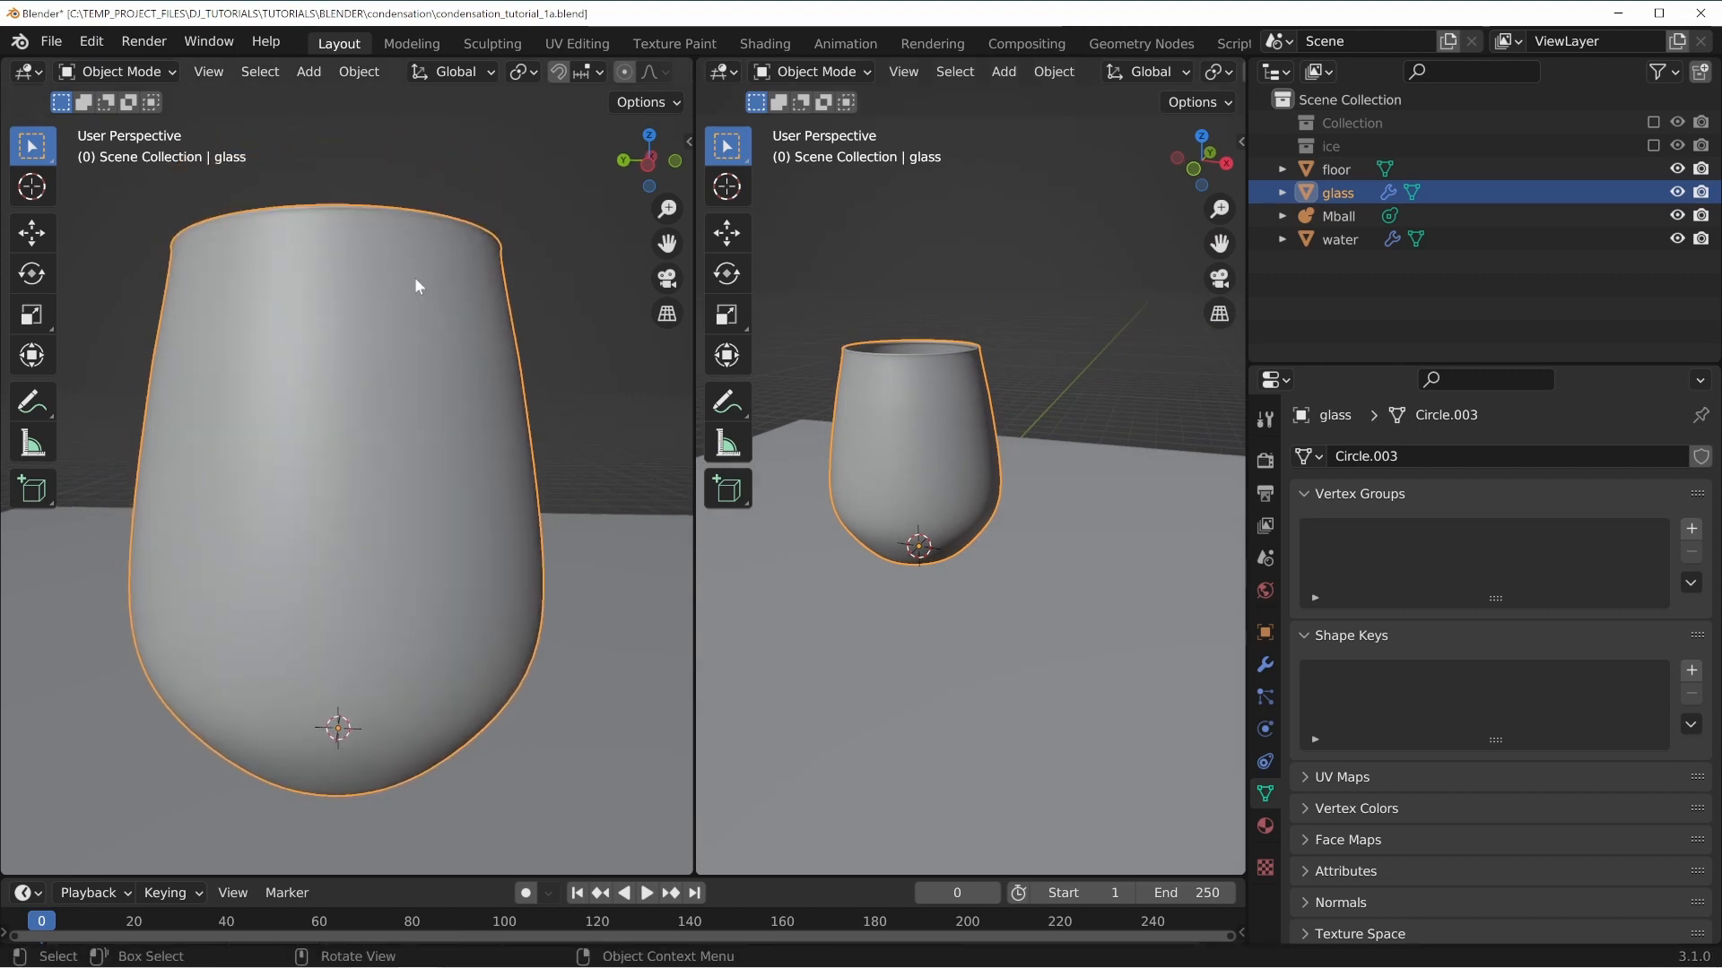
pyautogui.moveTo(690, 568); pyautogui.dragTo(535, 565)
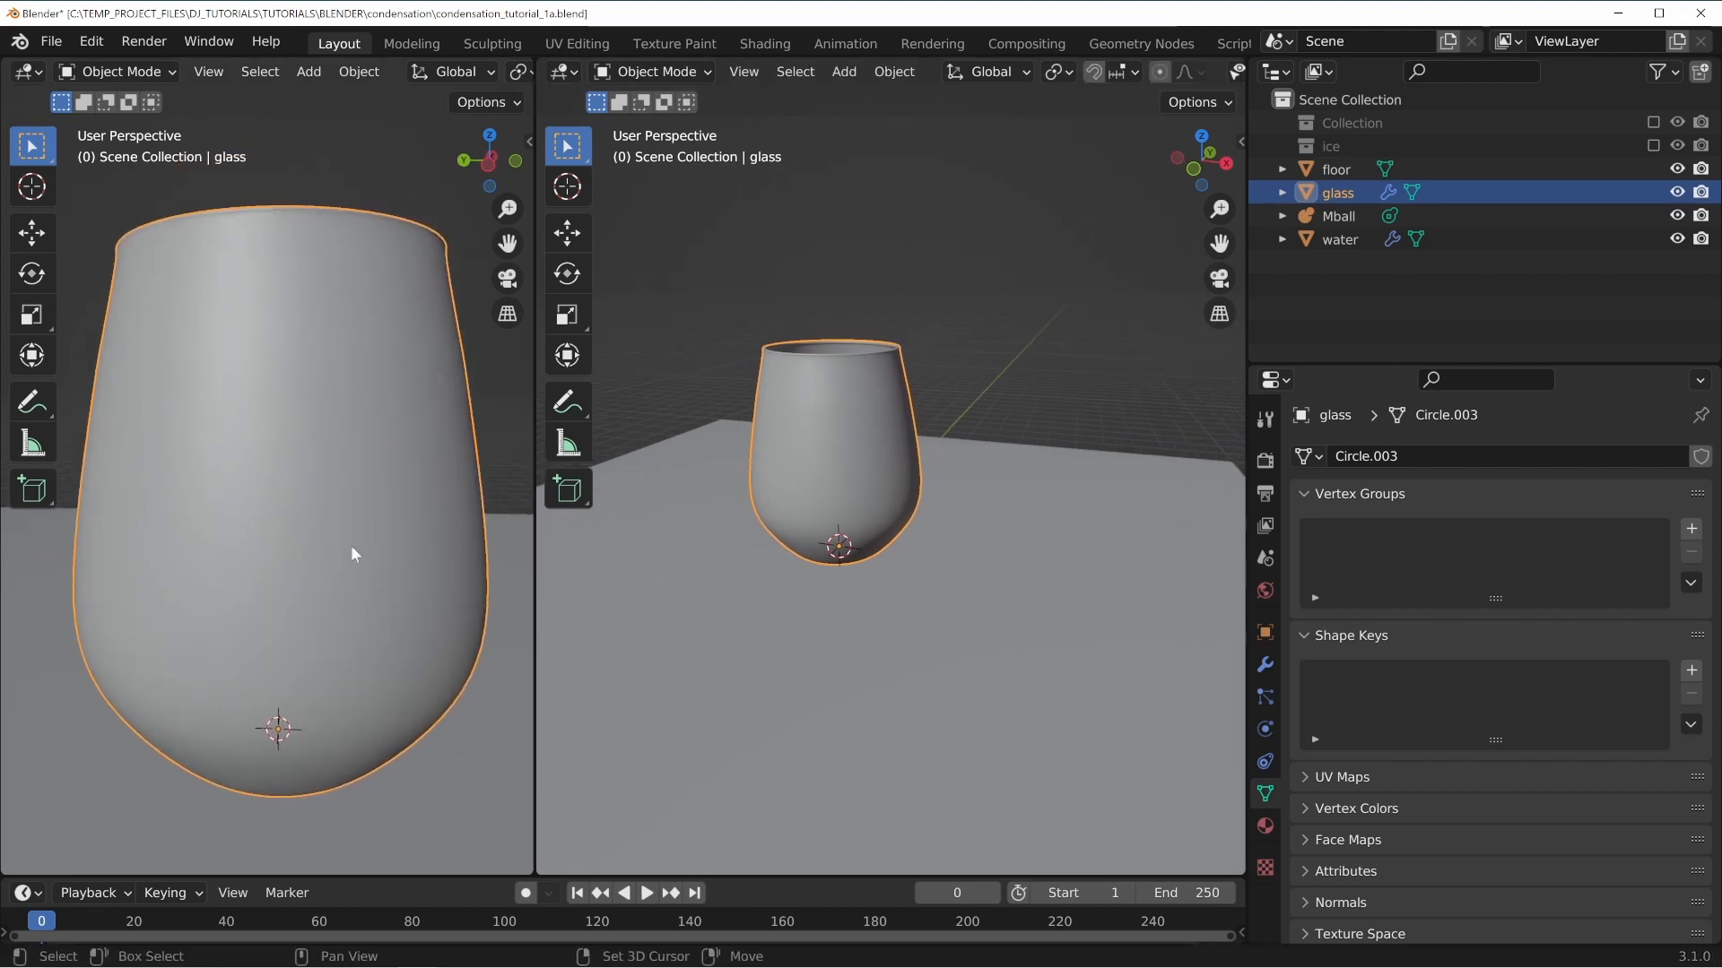
# Hide the left viewport's toolbar.
pyautogui.press('n')
pyautogui.press('n')
pyautogui.press('t')
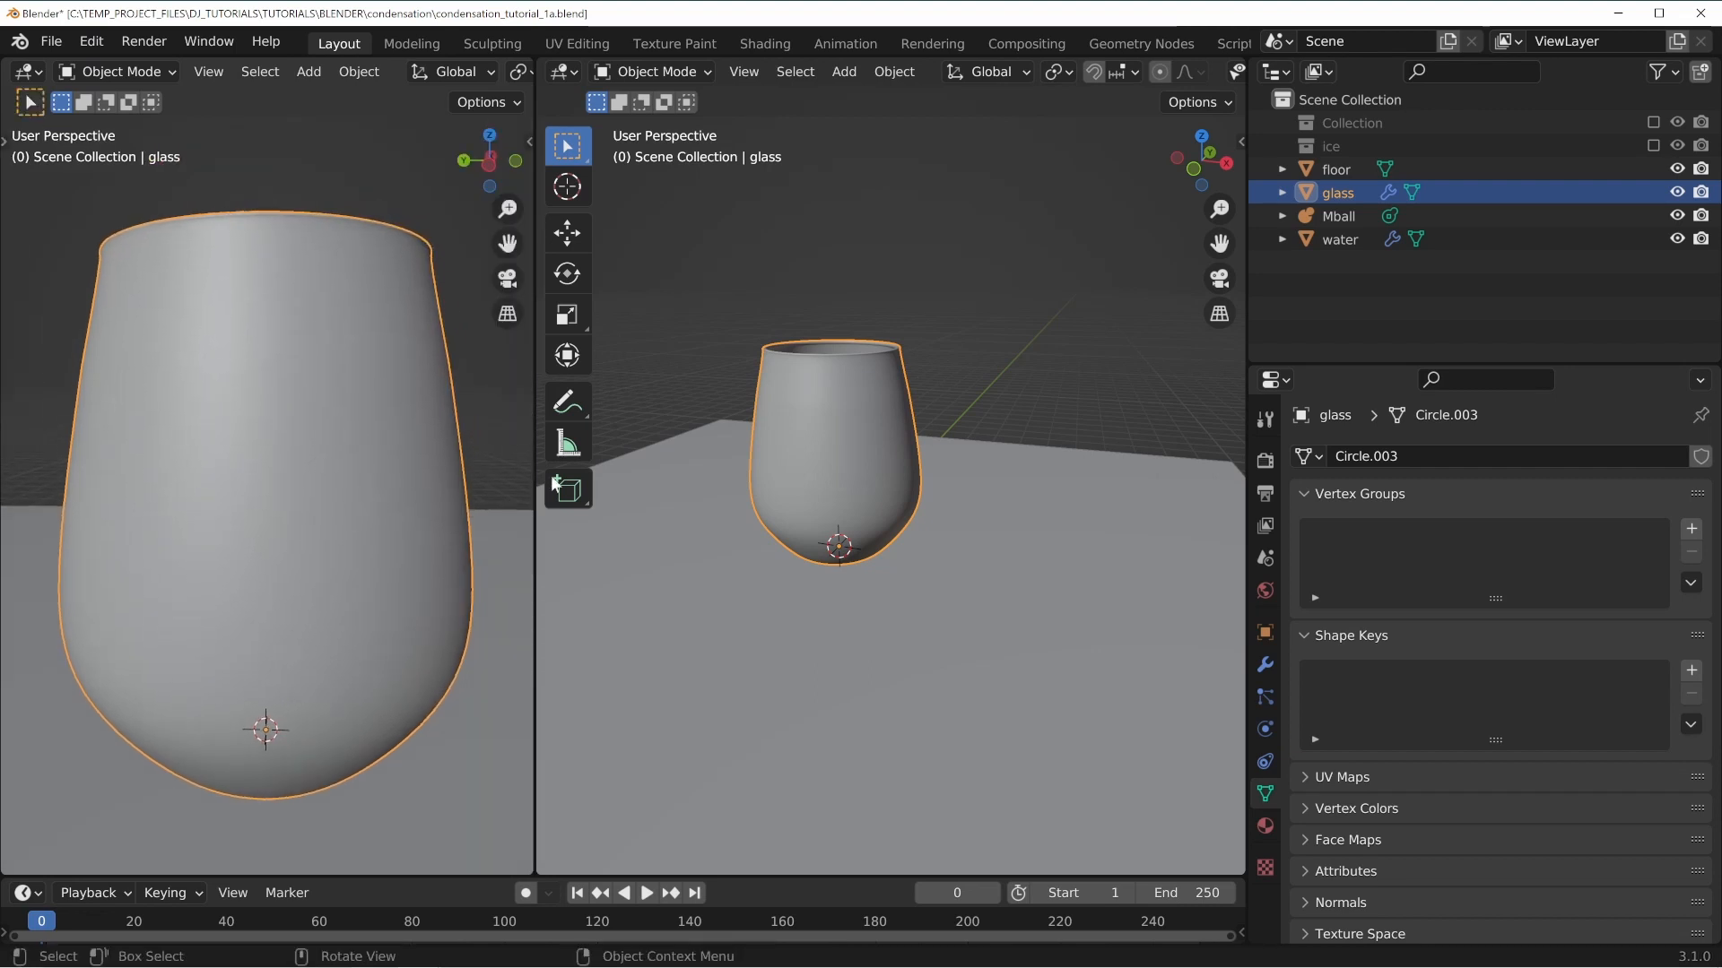
# Enlarge the properties editor and add a particle system to the glass.
pyautogui.moveTo(1249, 461); pyautogui.dragTo(1180, 461)
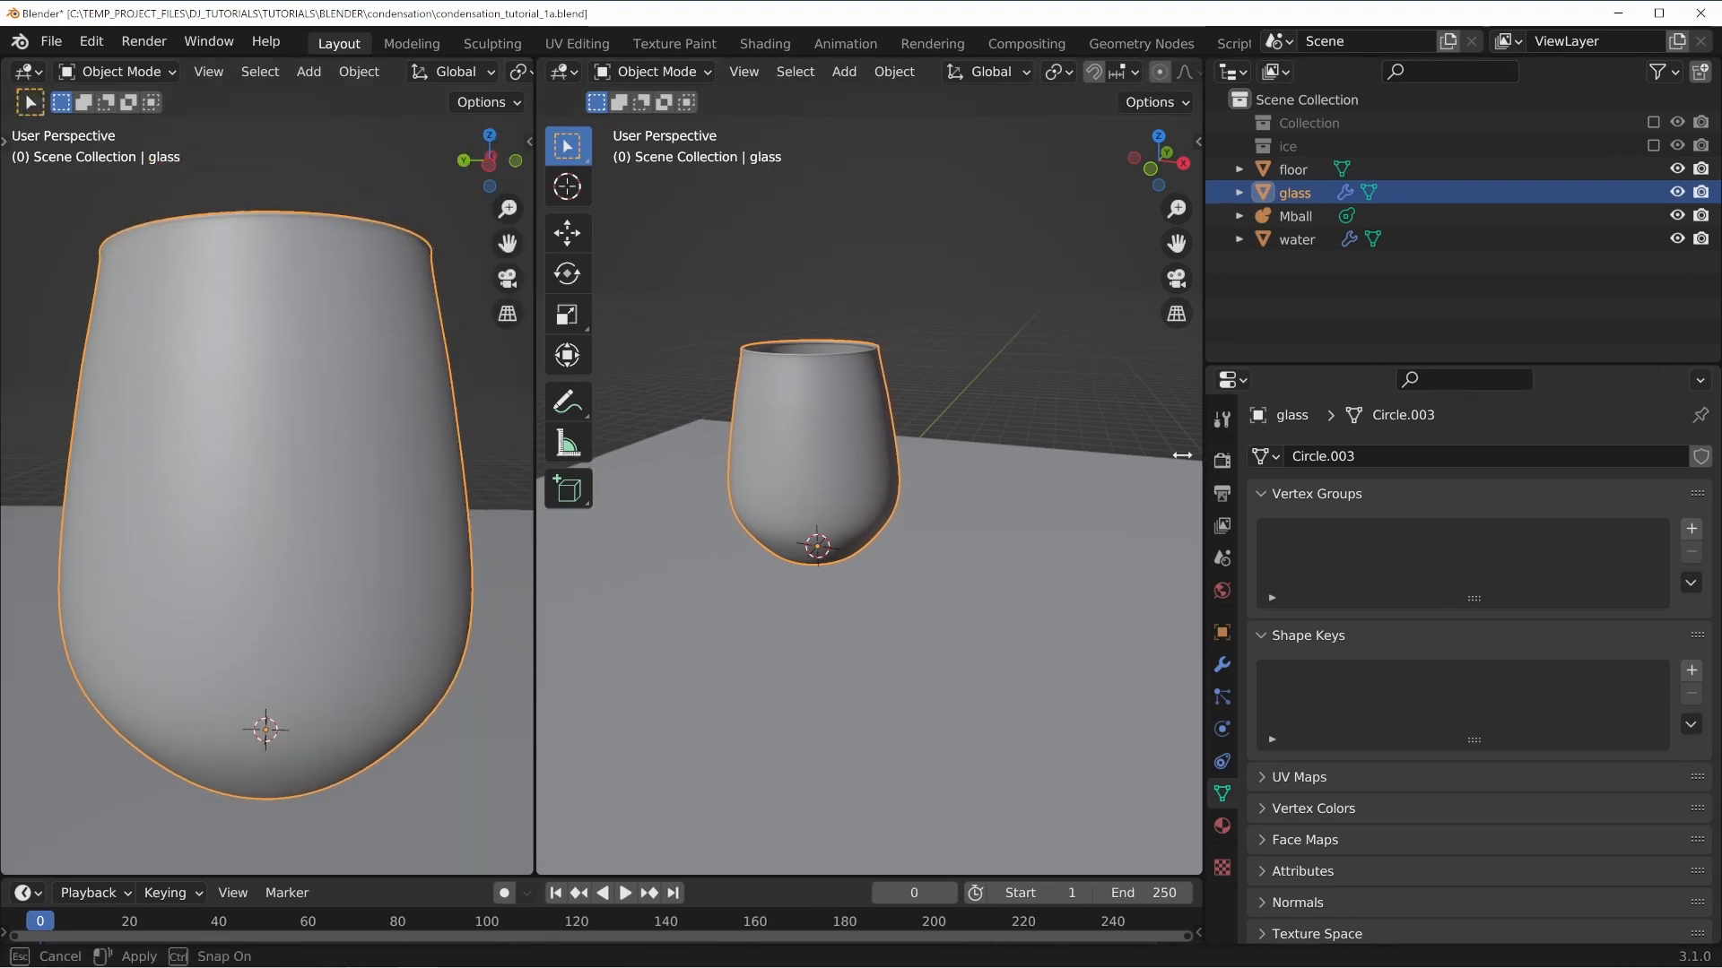
pyautogui.moveTo(1326, 355); pyautogui.dragTo(1365, 183)
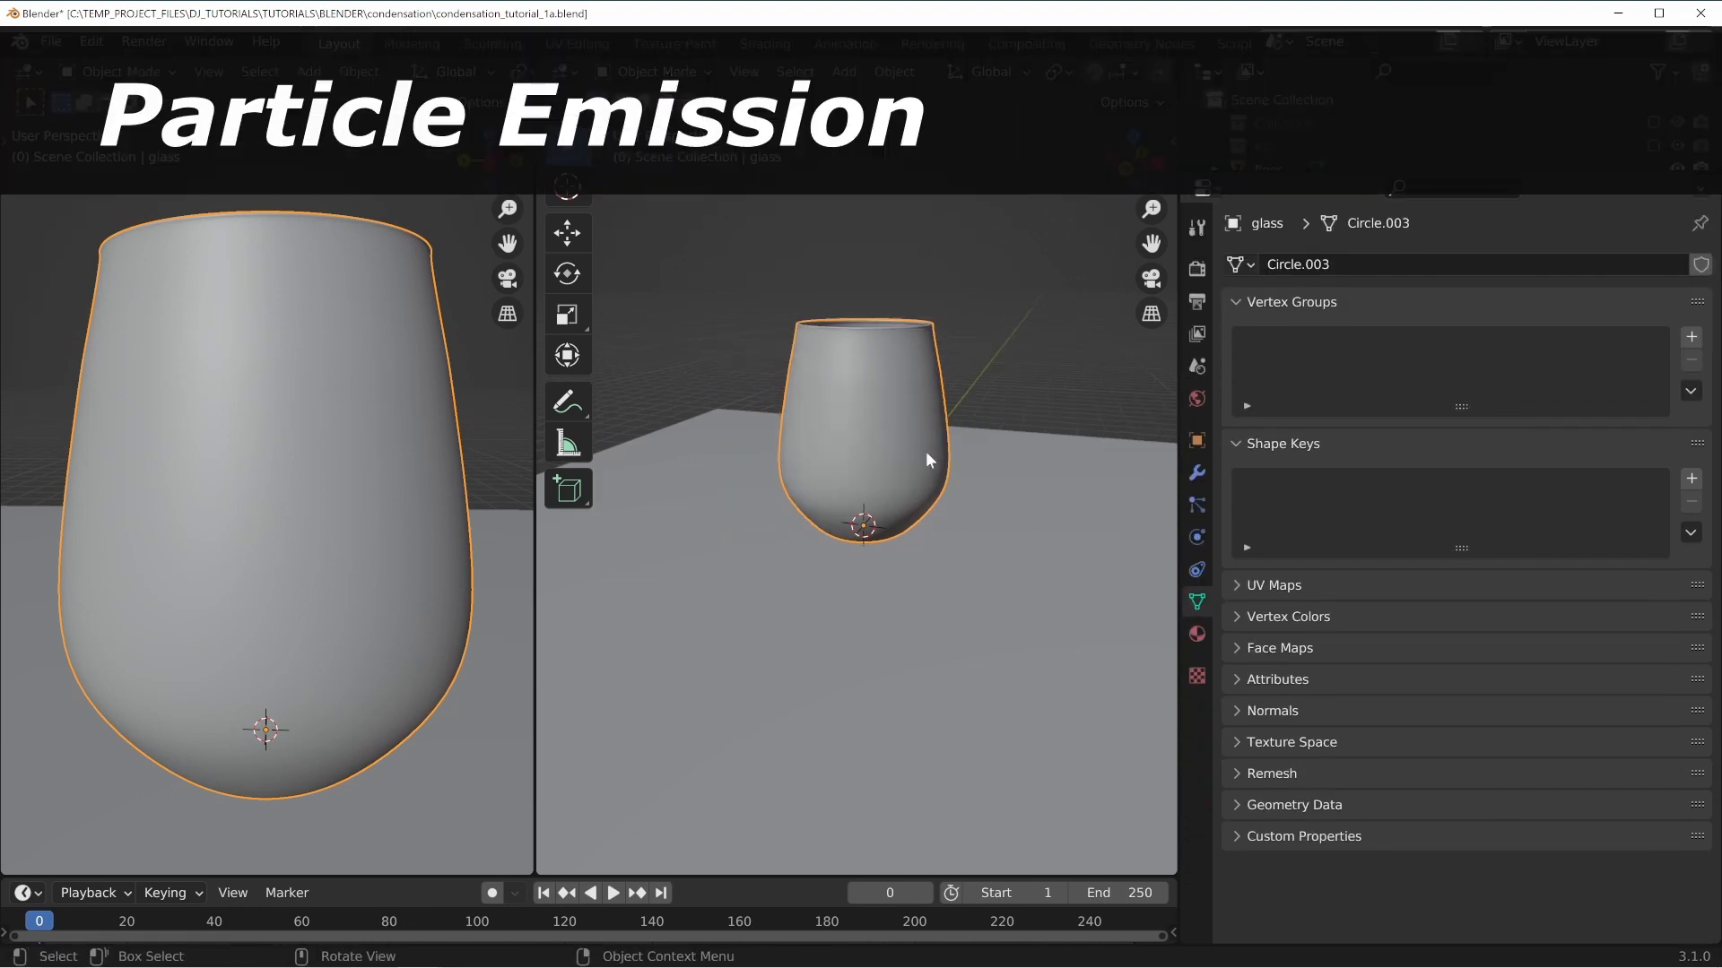
pyautogui.click(1198, 506)
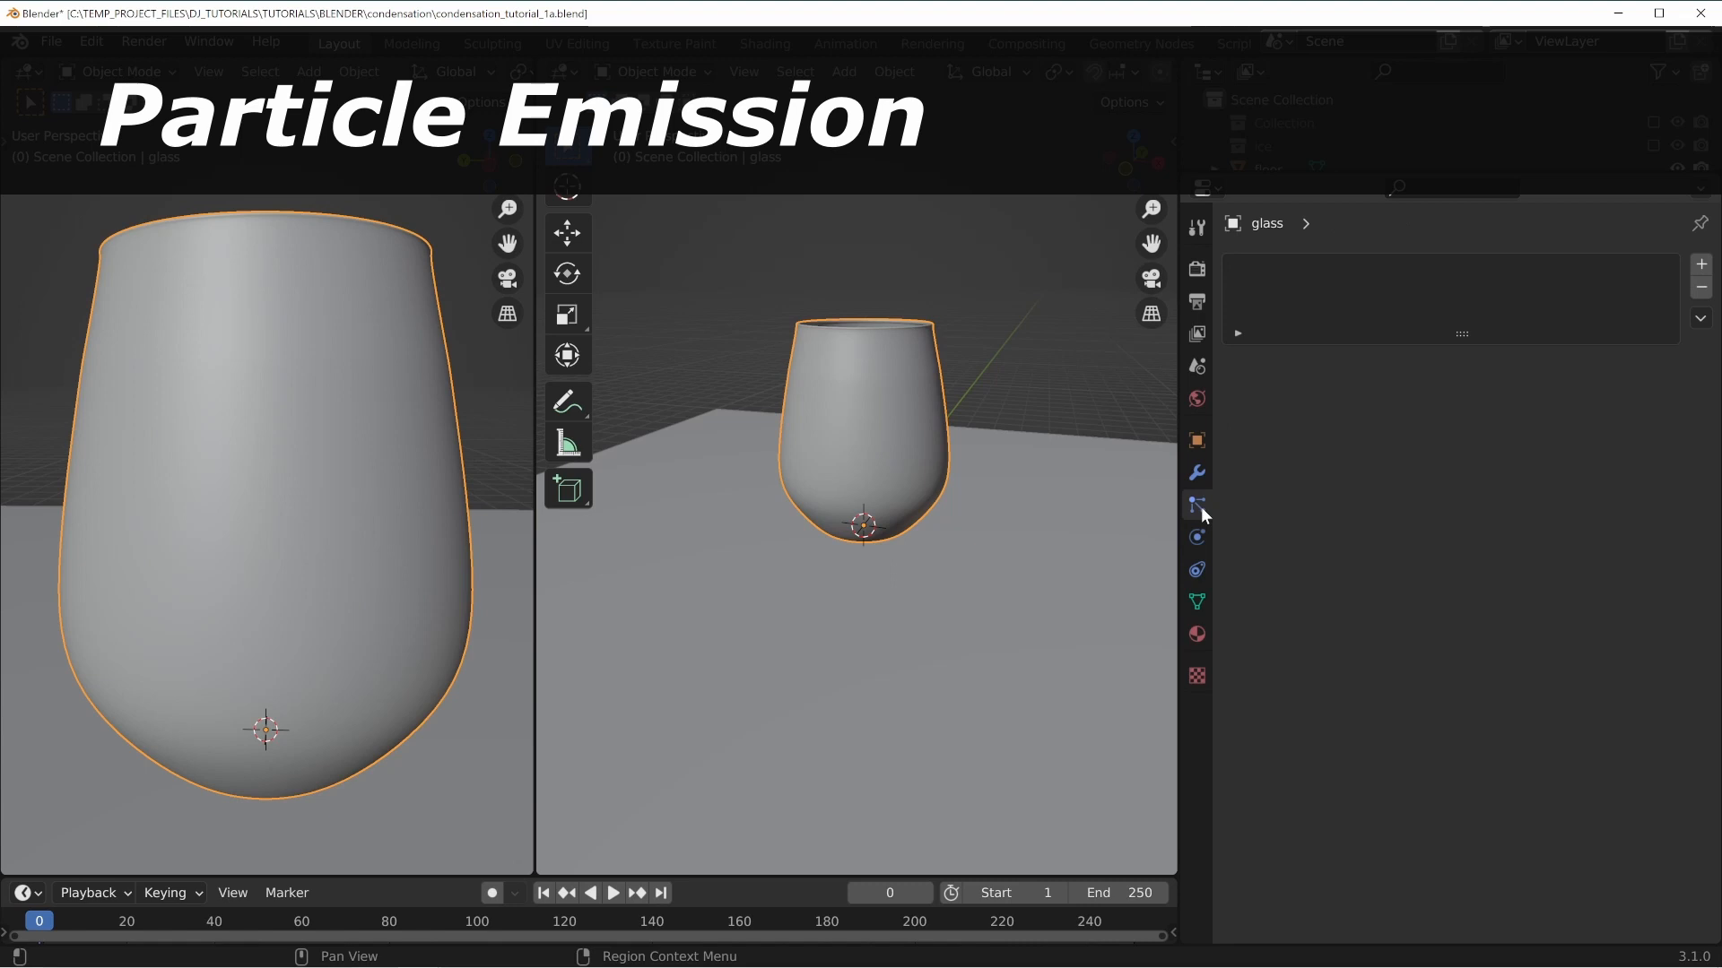
pyautogui.click(1699, 269)
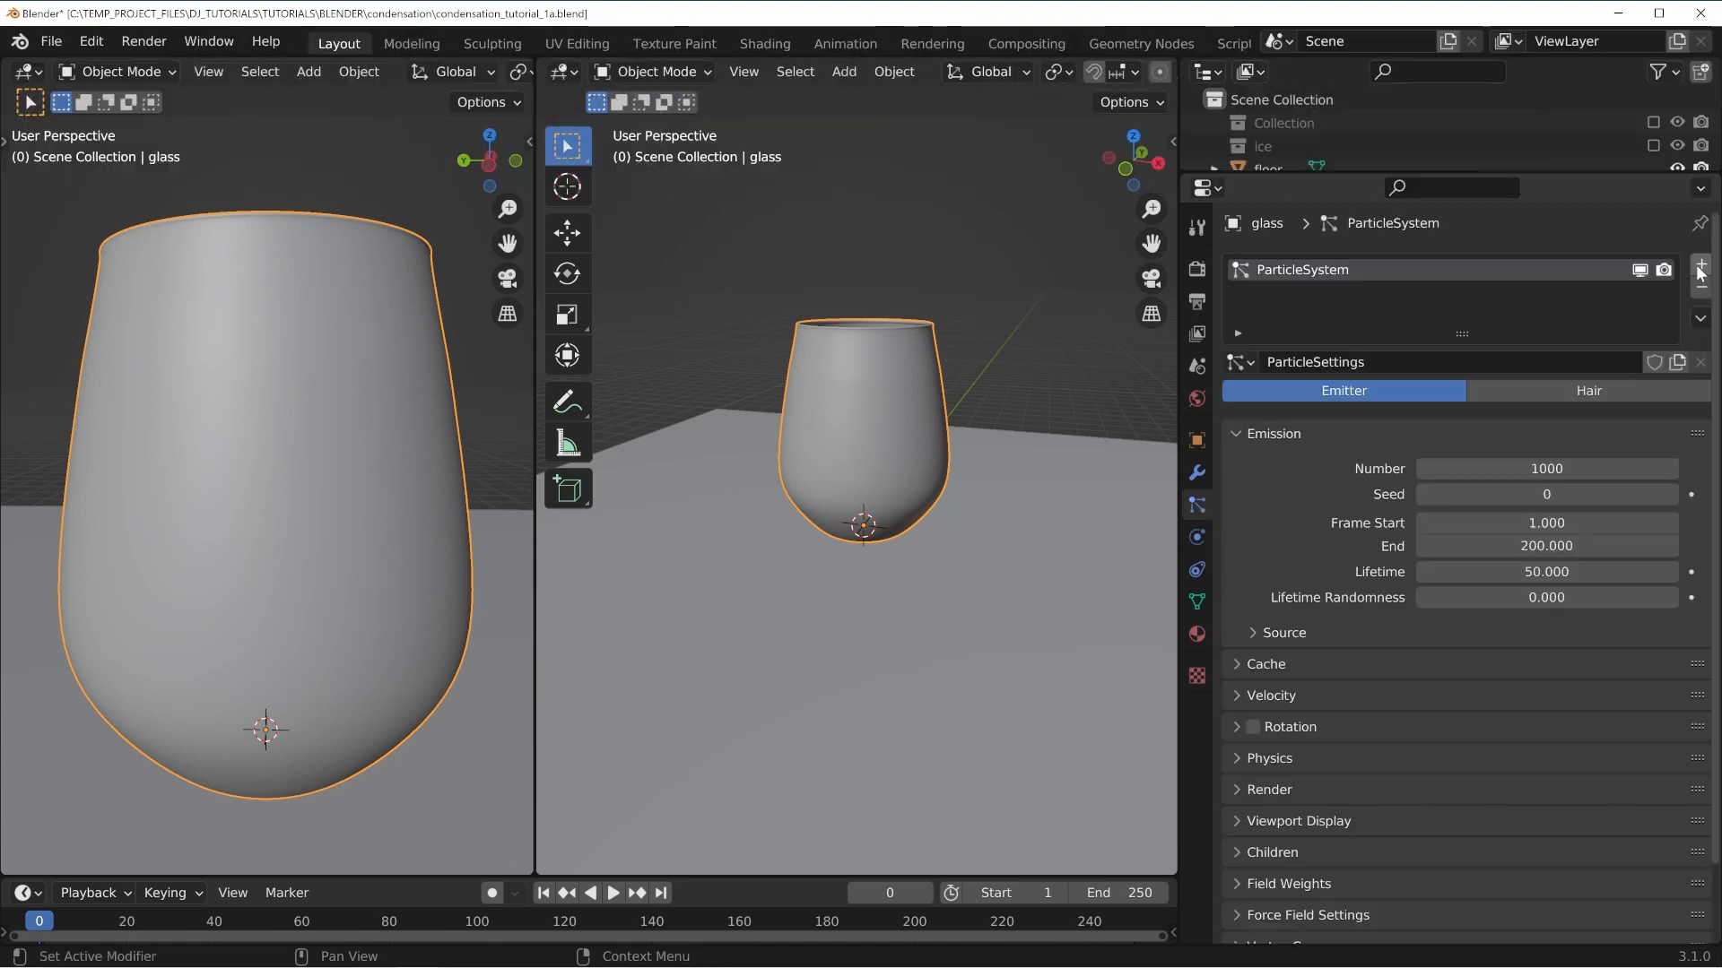
# Save the file and name both the particle system and its particle settings condensation.
pyautogui.hotkey('ctrl', 's')
pyautogui.doubleClick(1392, 267)
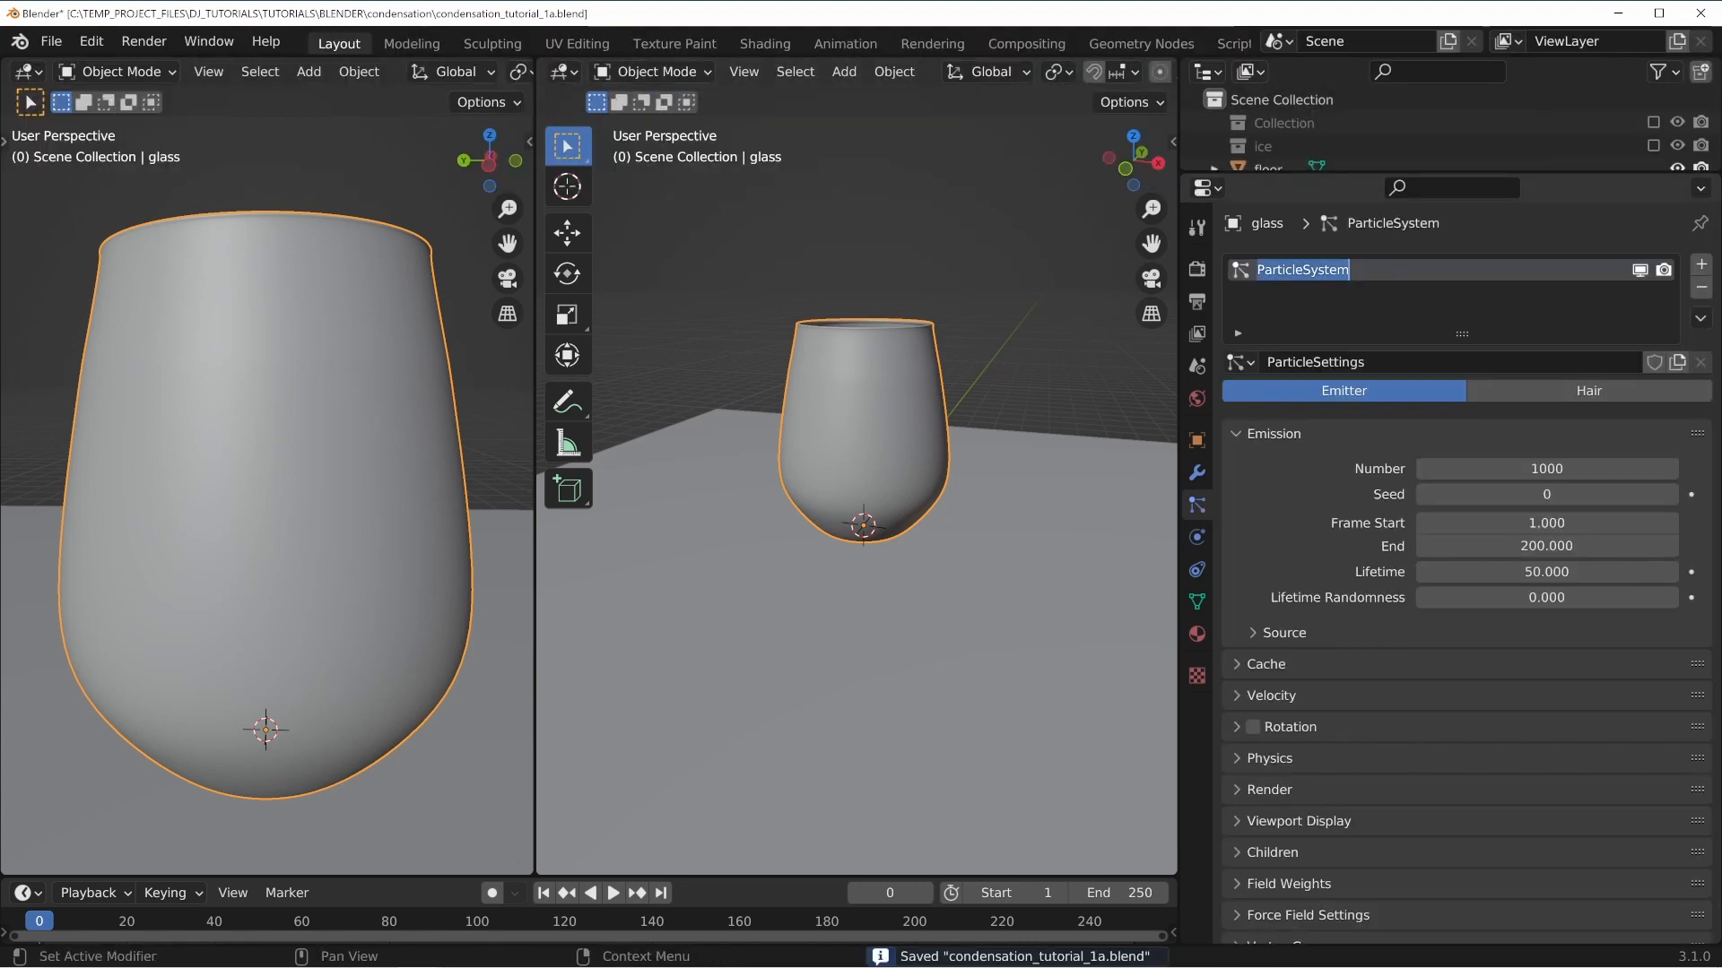
pyautogui.write('cond')
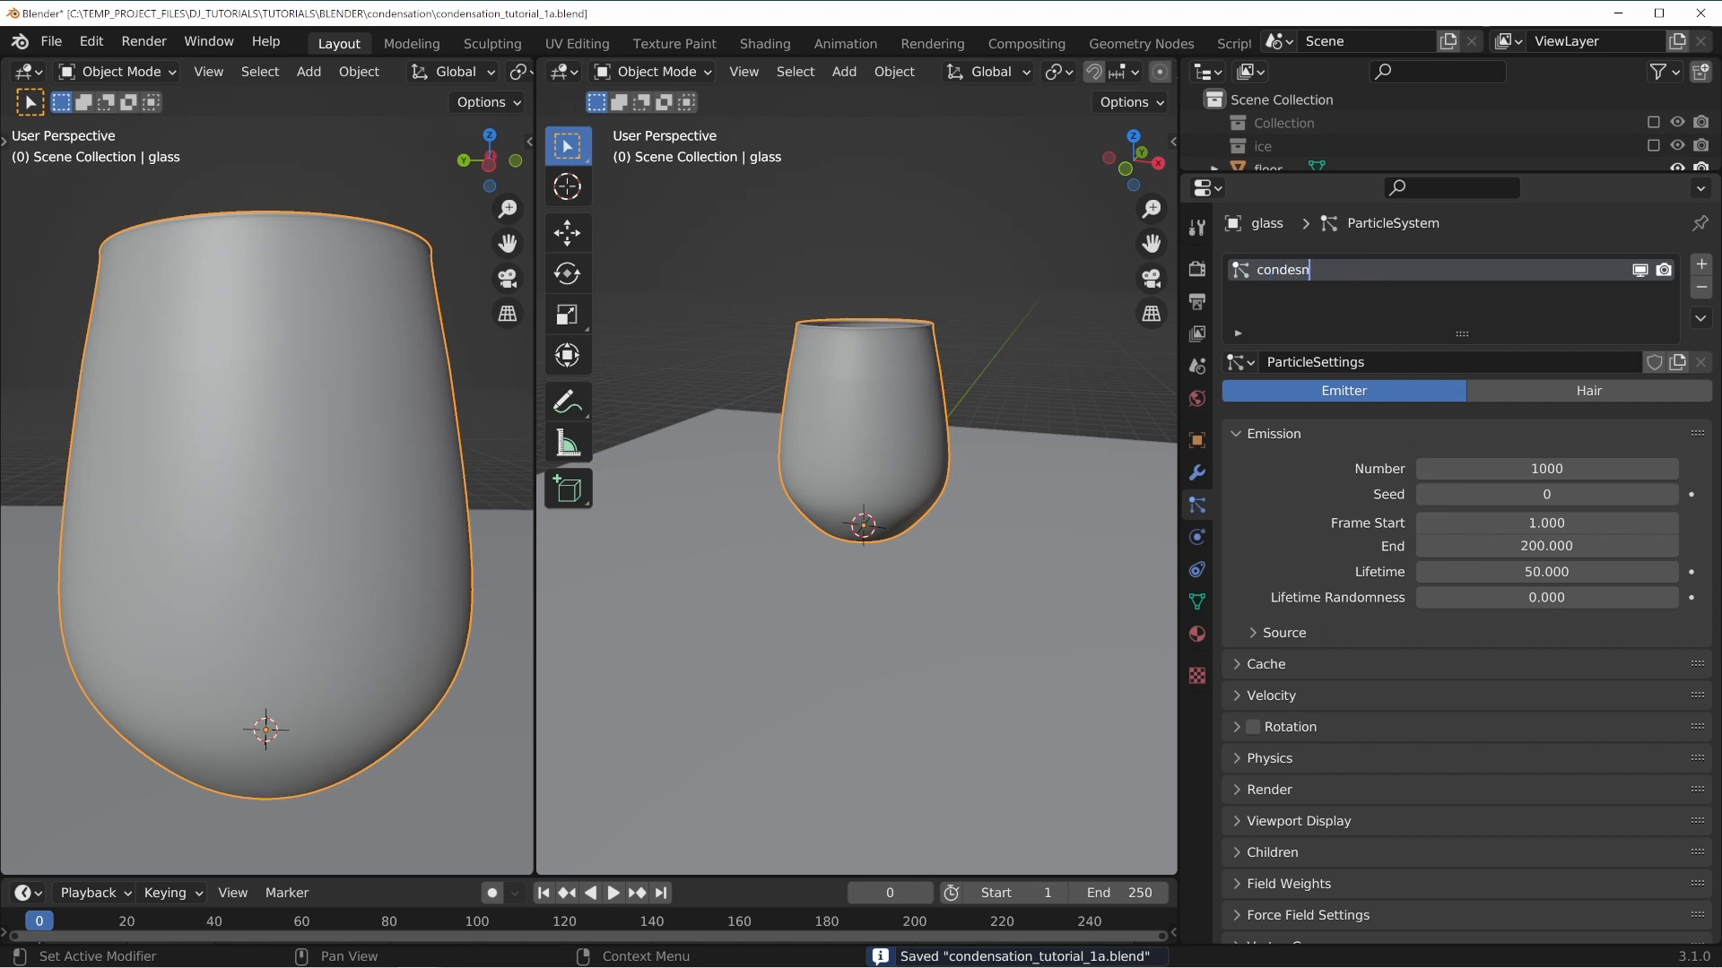
pyautogui.write('ensation')
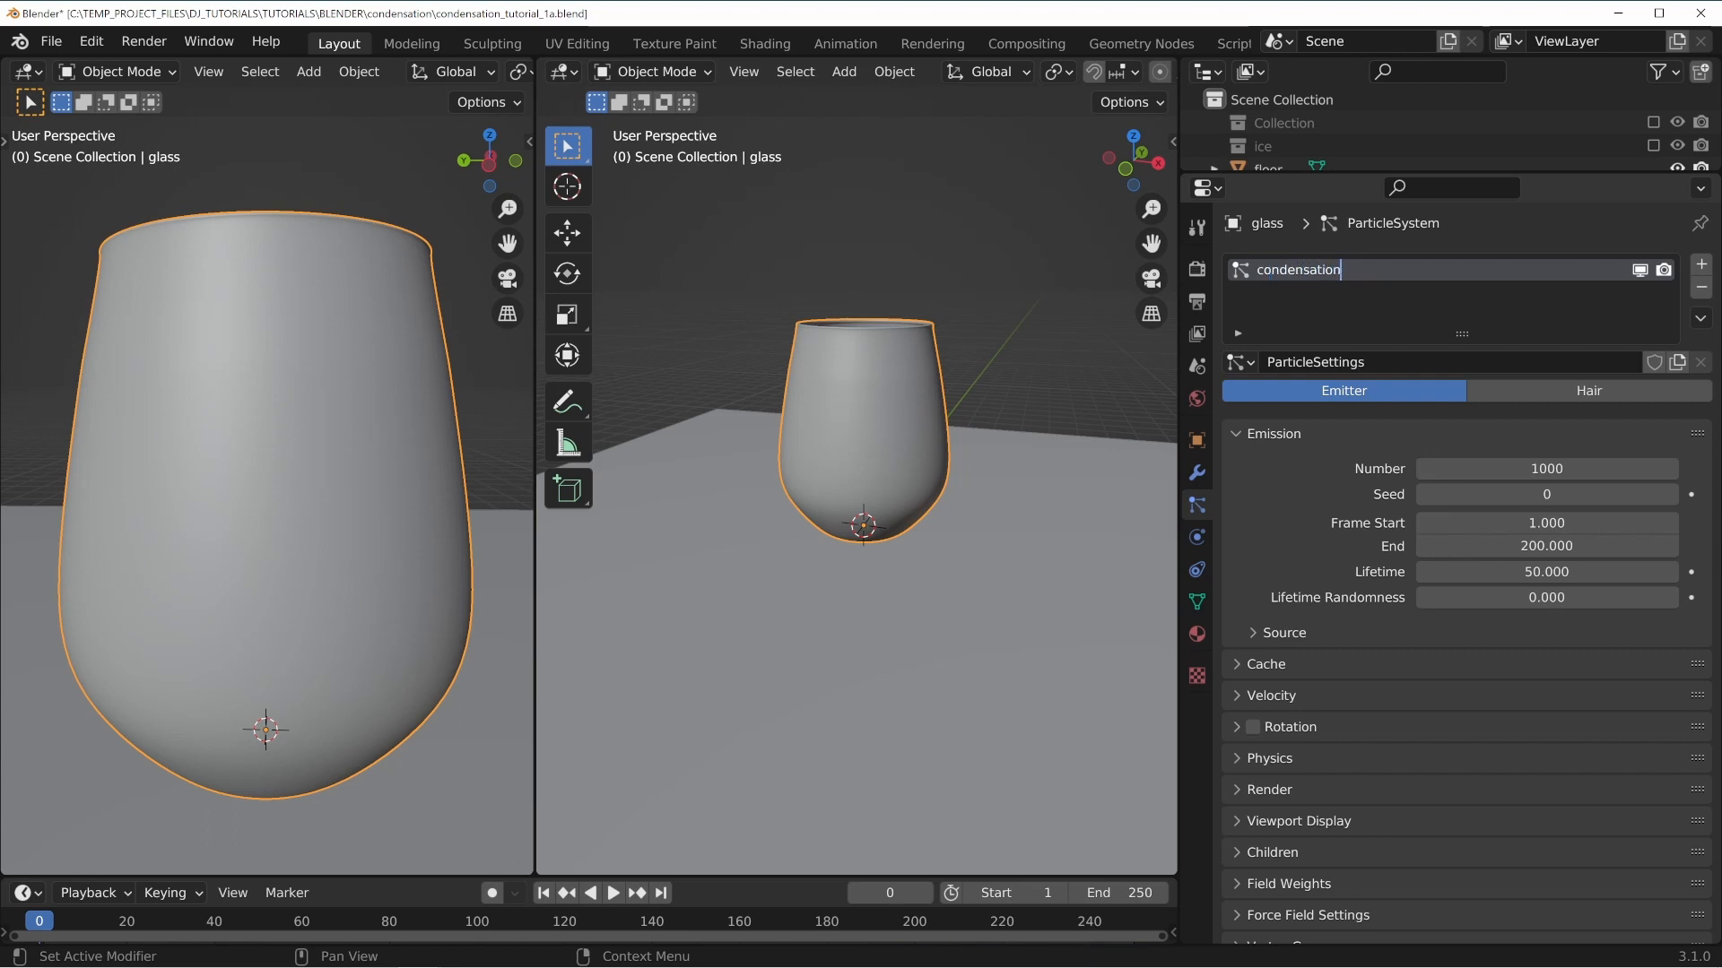
pyautogui.press('Tab')
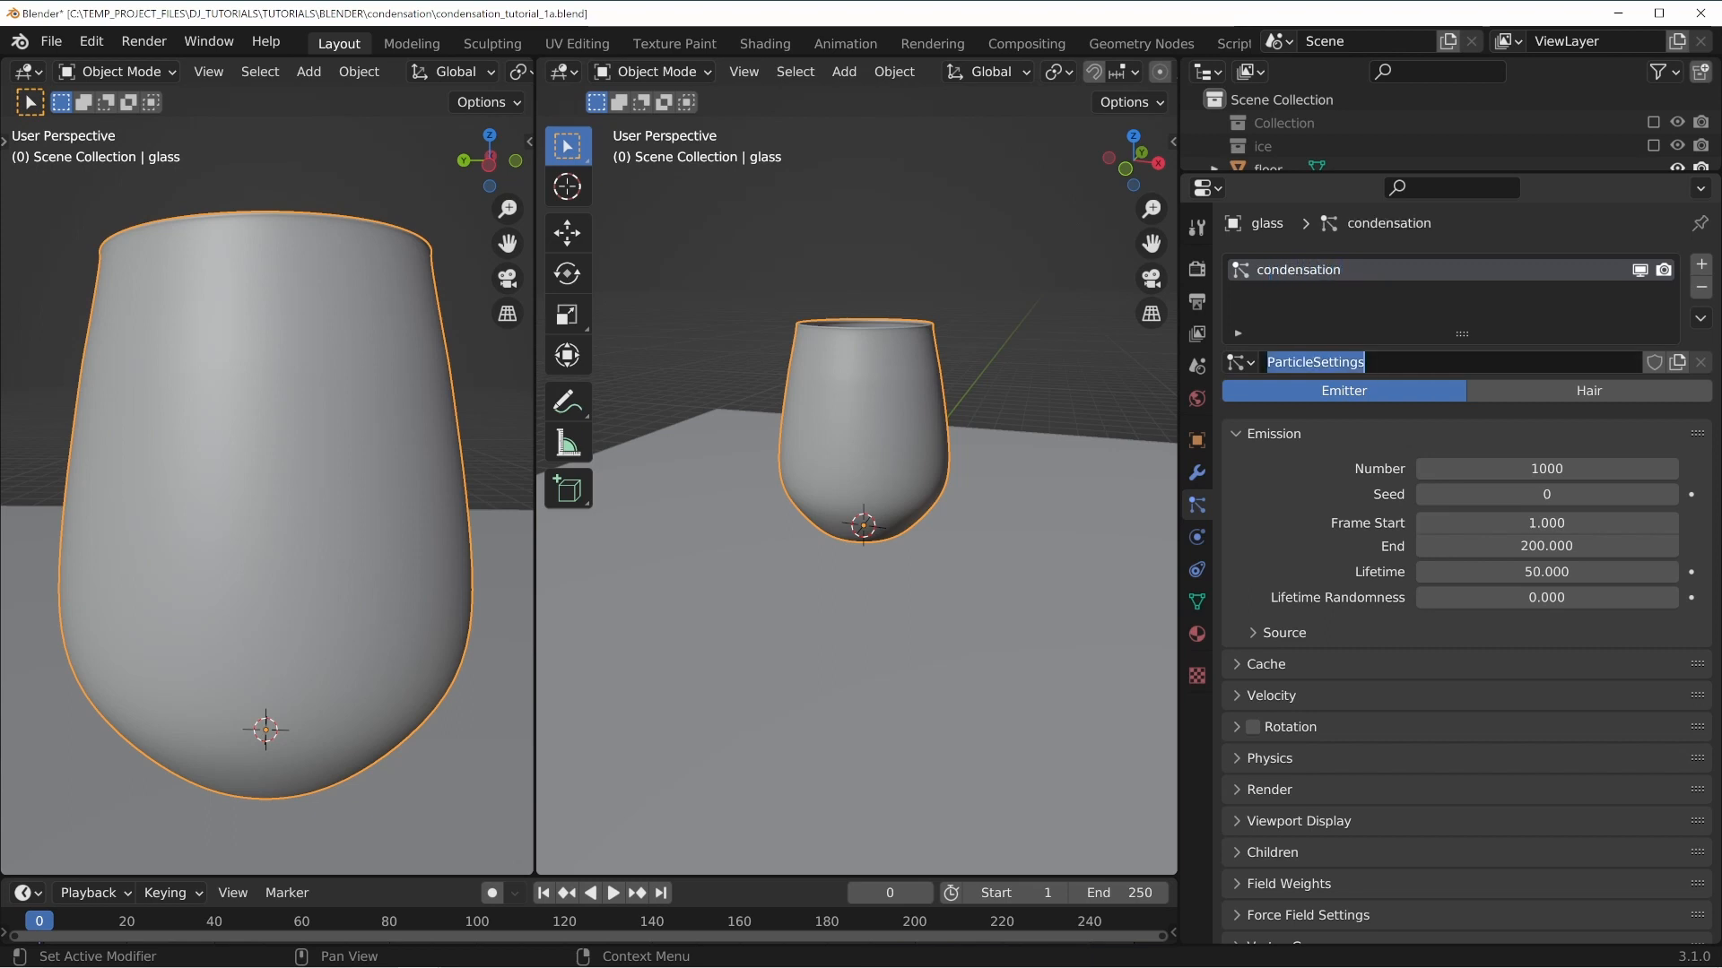
pyautogui.write('condensation')
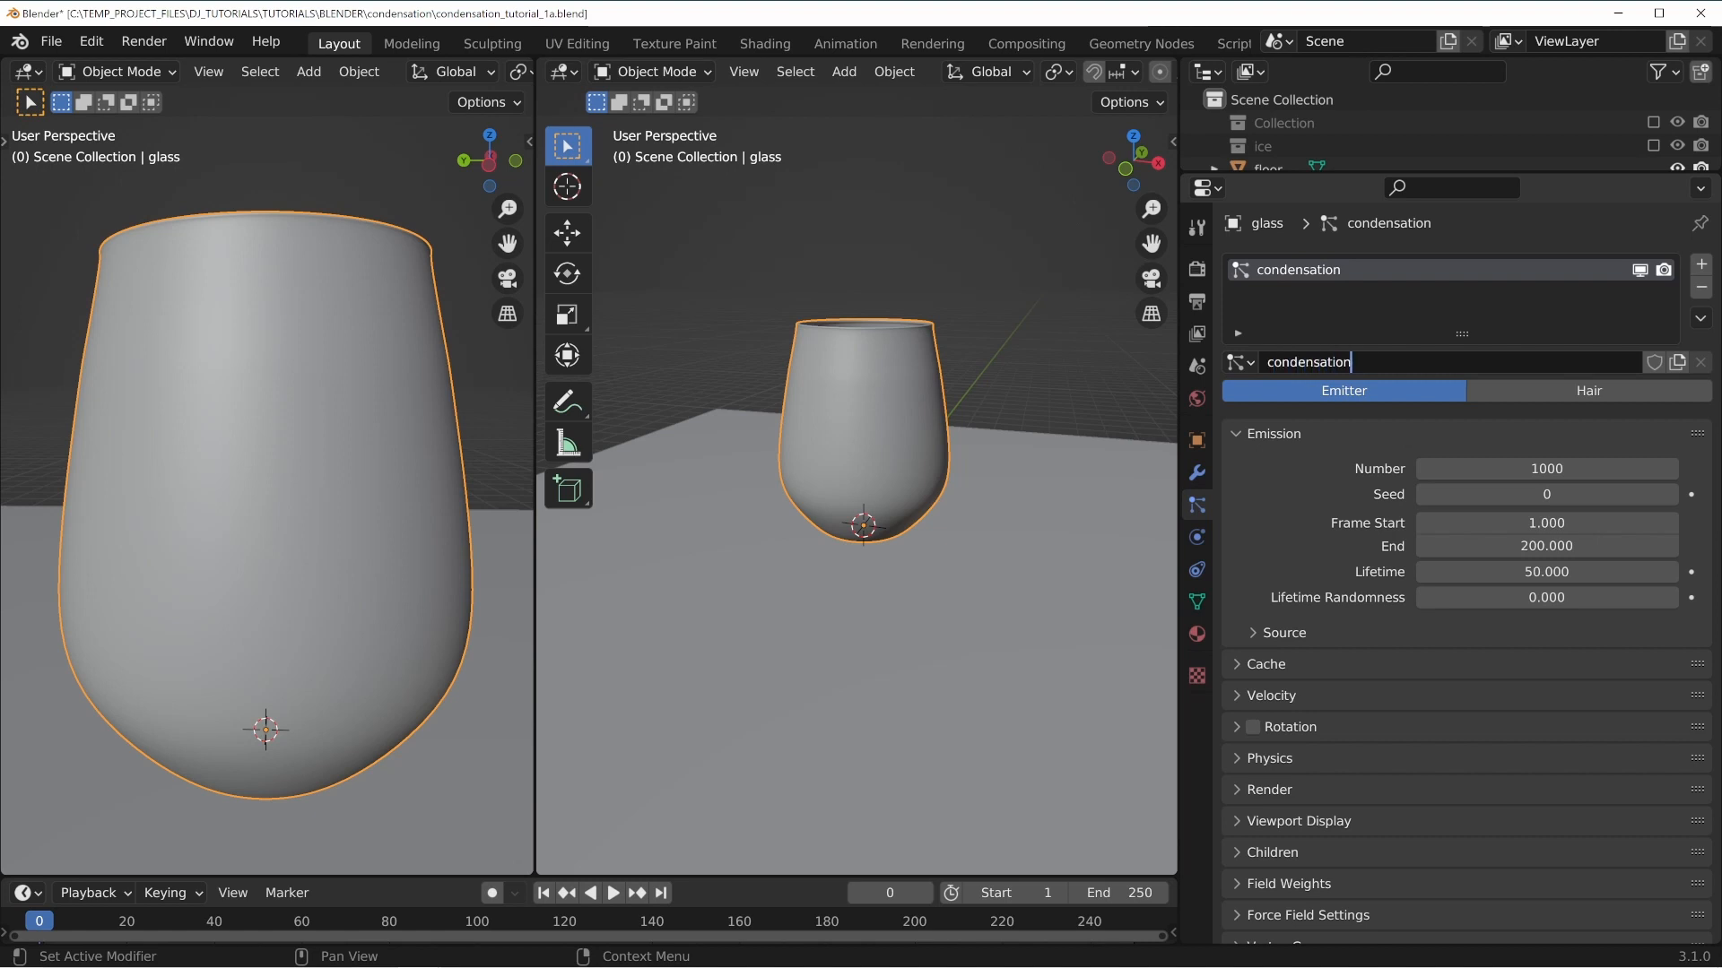
pyautogui.press('Return')
# Switch the particle system type from Emitter to Hair.
pyautogui.scroll(3, 945, 402)
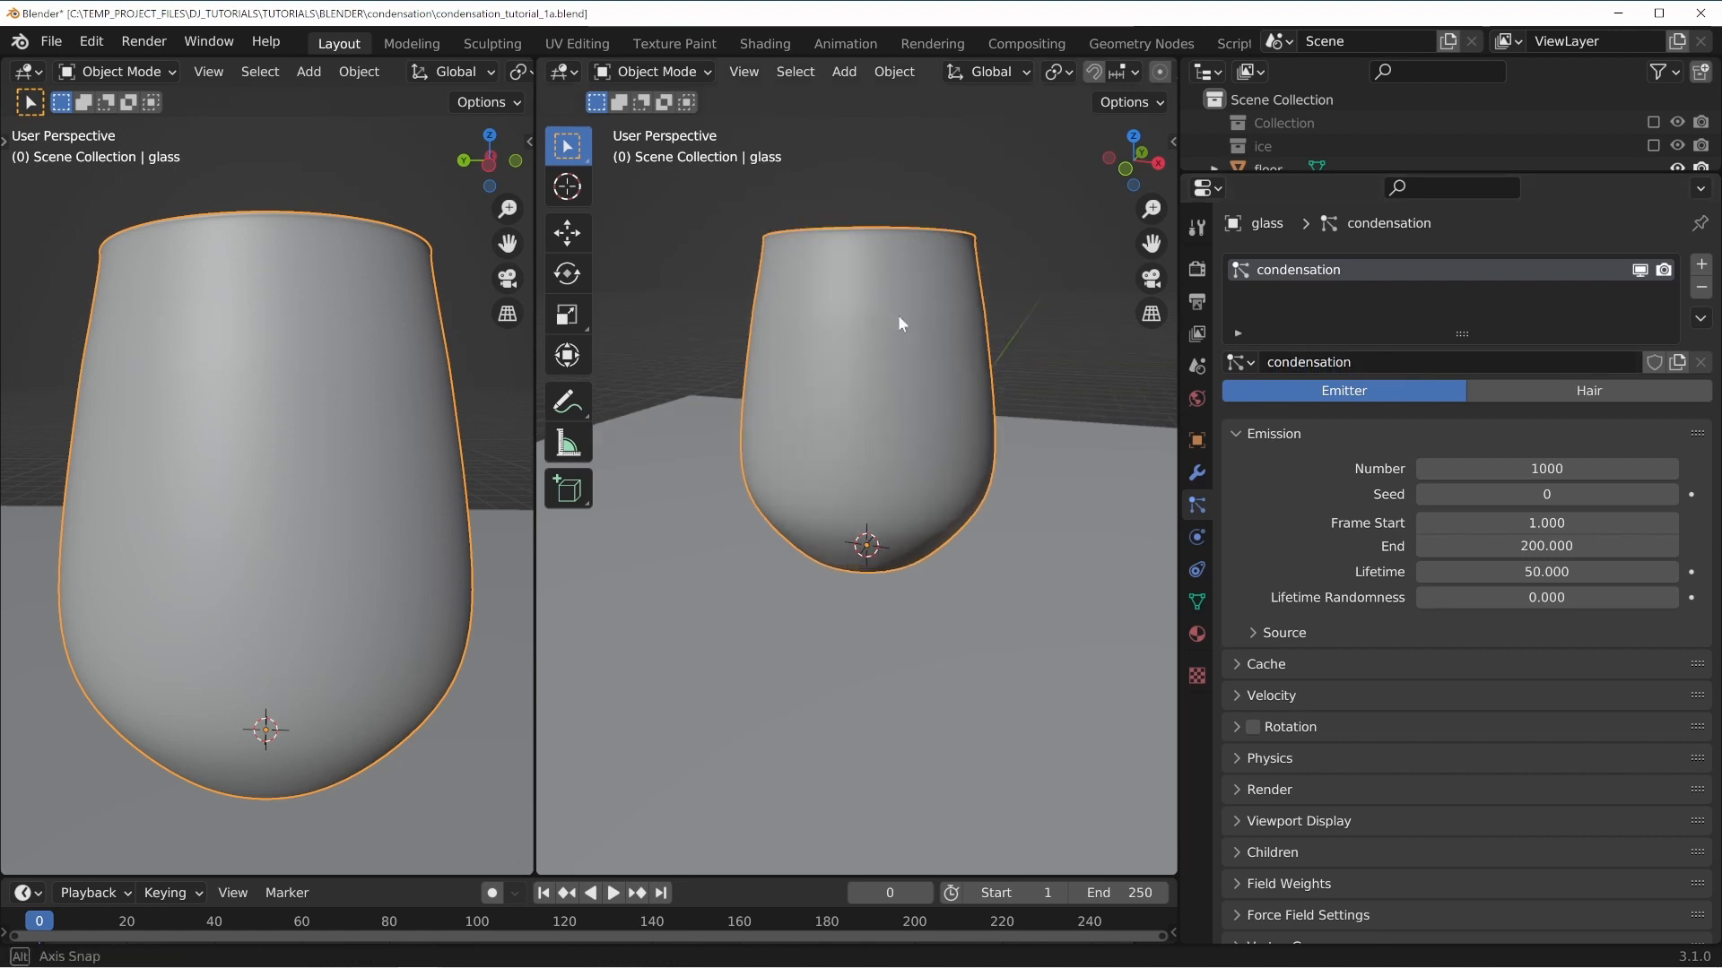
pyautogui.press('z')
pyautogui.click(718, 321)
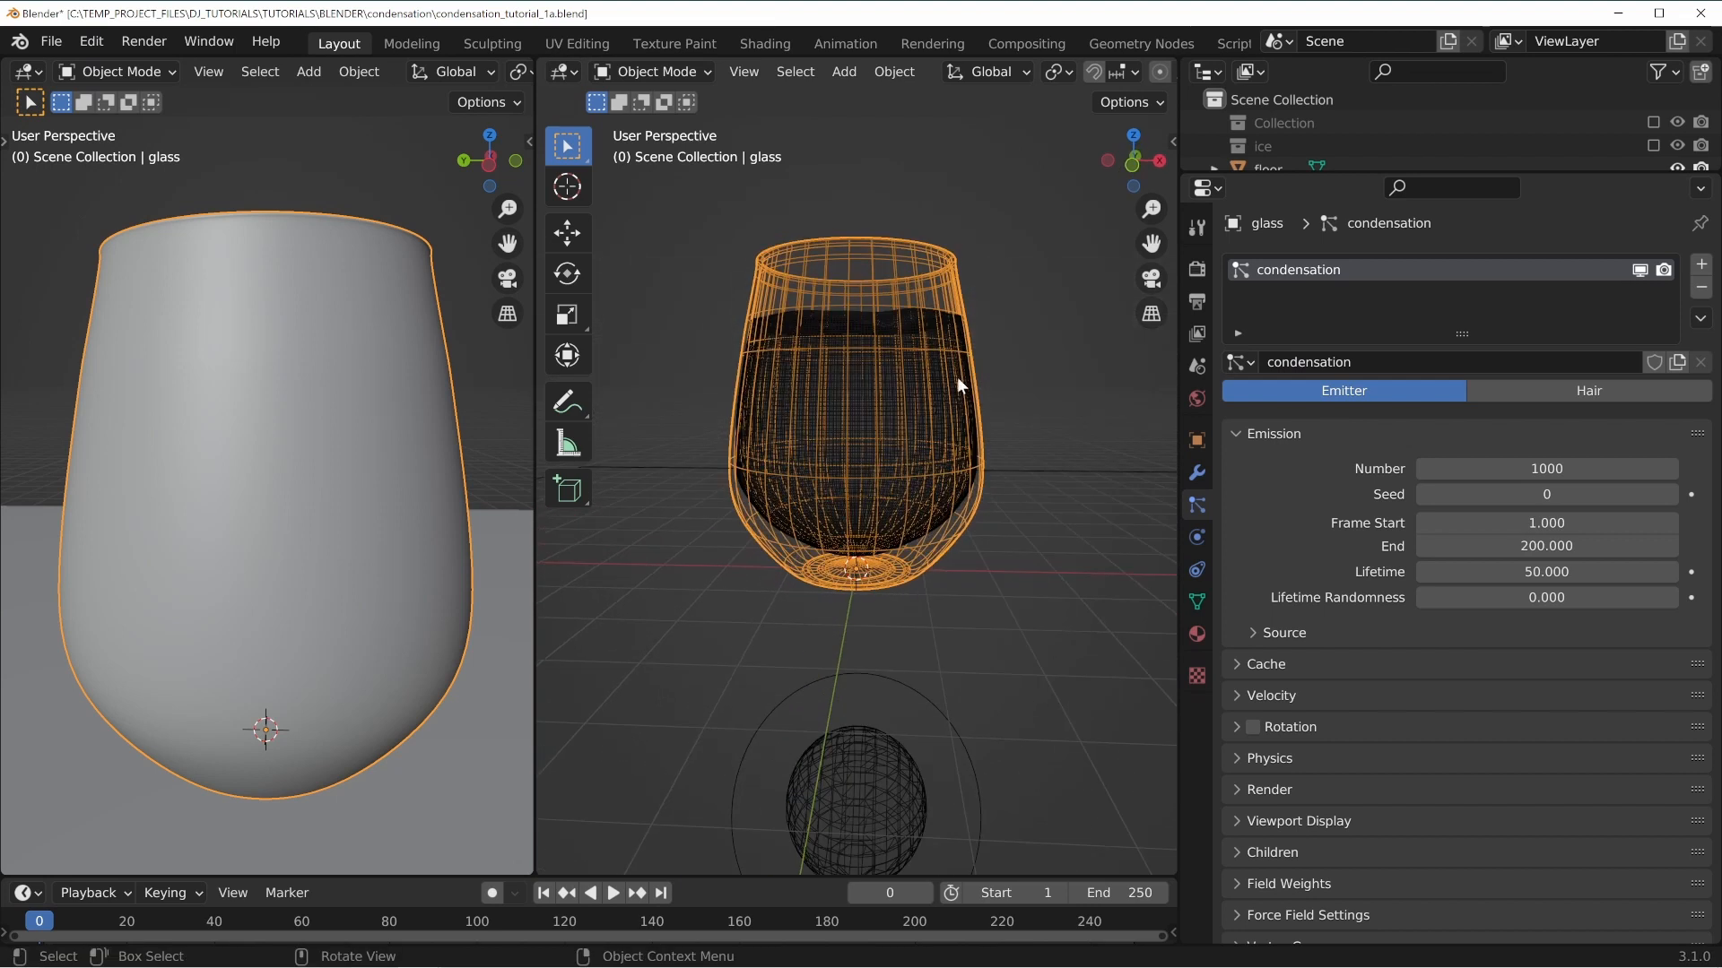
pyautogui.scroll(2, 956, 376)
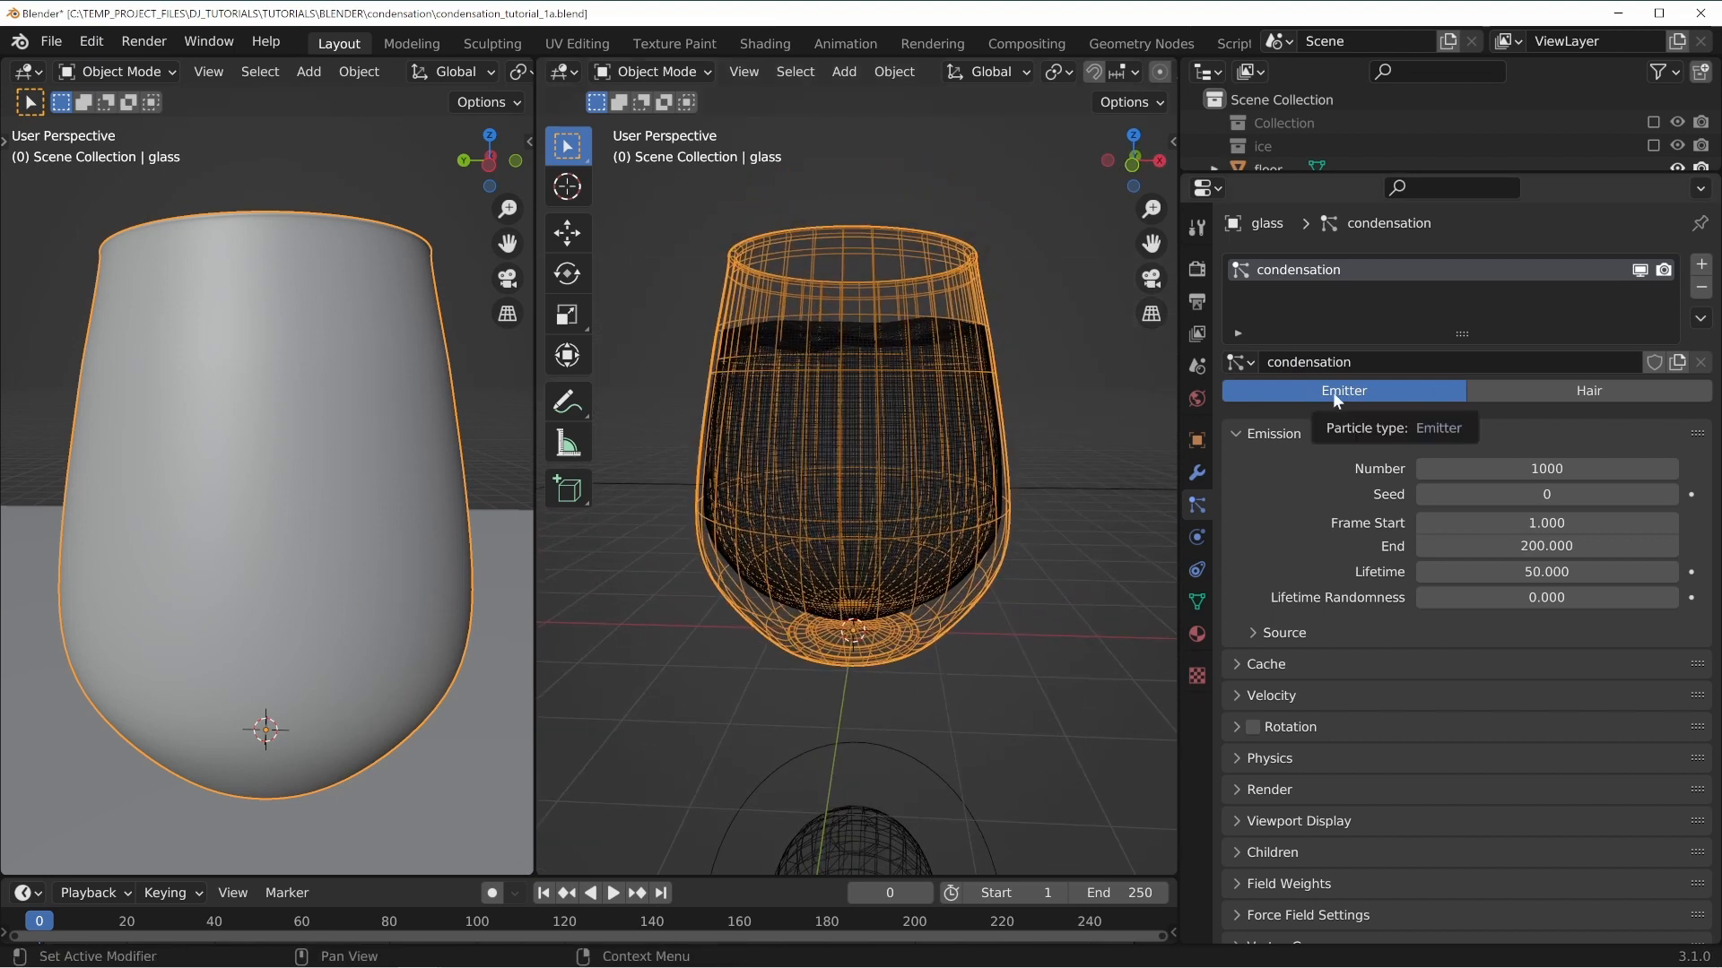
pyautogui.click(1577, 391)
# Set the number of hair particles to 500.
pyautogui.scroll(-5, 877, 395)
pyautogui.moveTo(877, 395); pyautogui.dragTo(730, 371, button='middle')
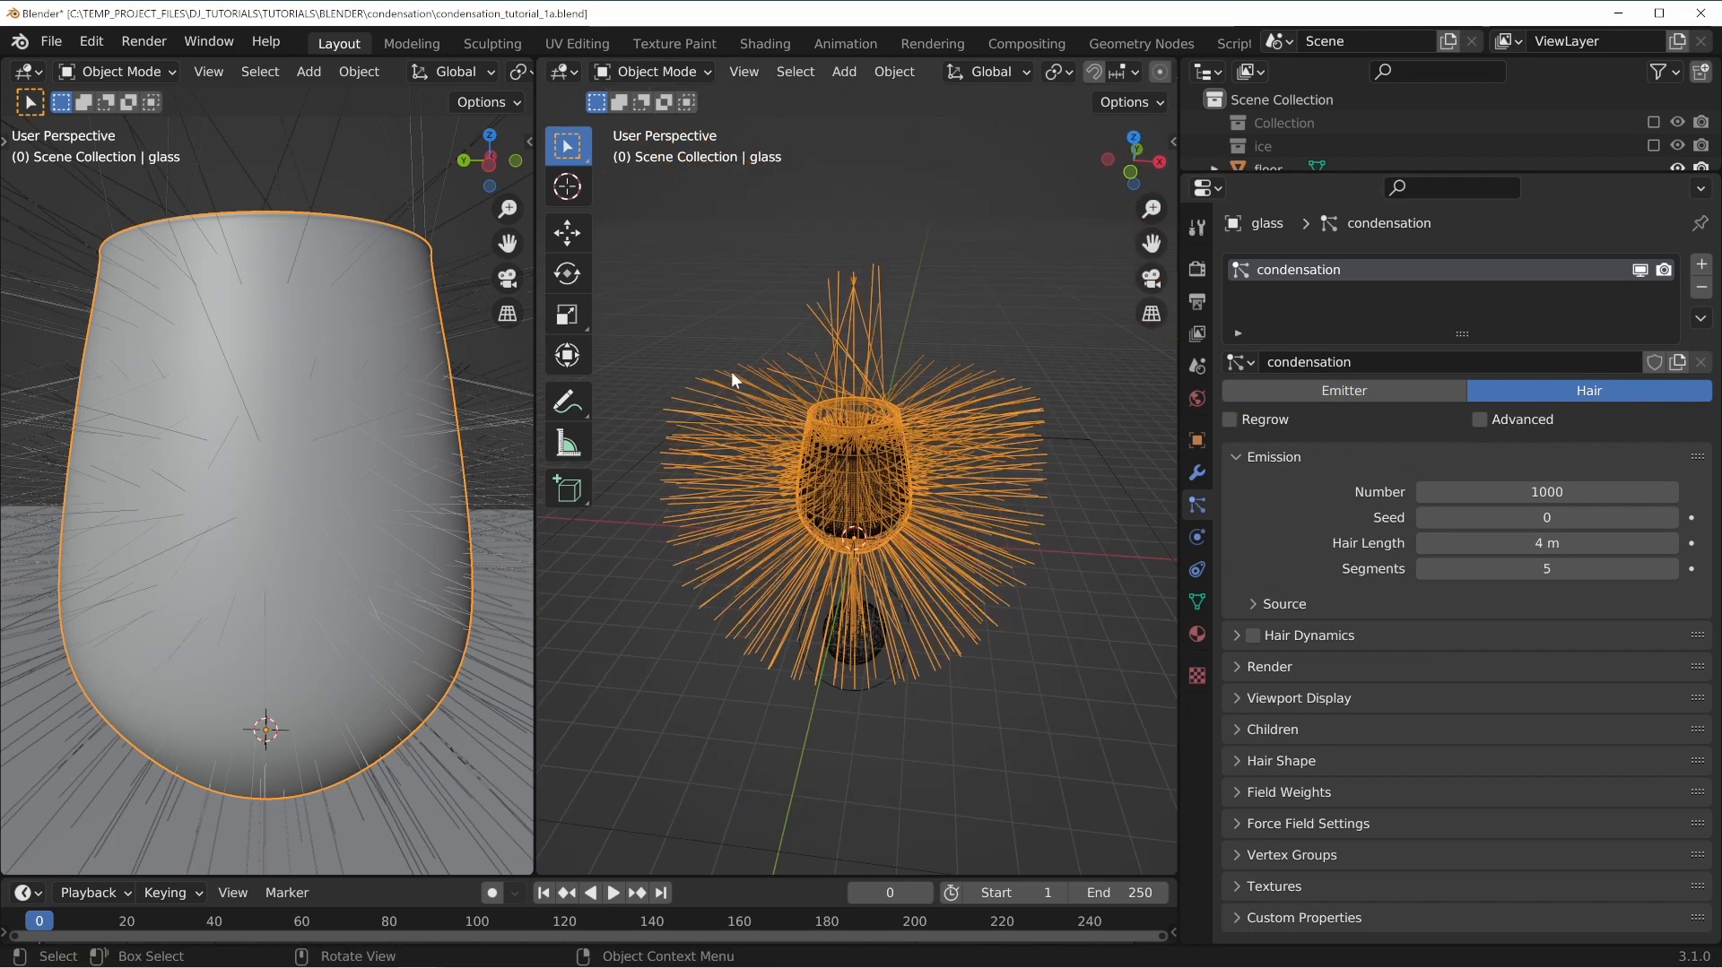
pyautogui.scroll(3, 958, 497)
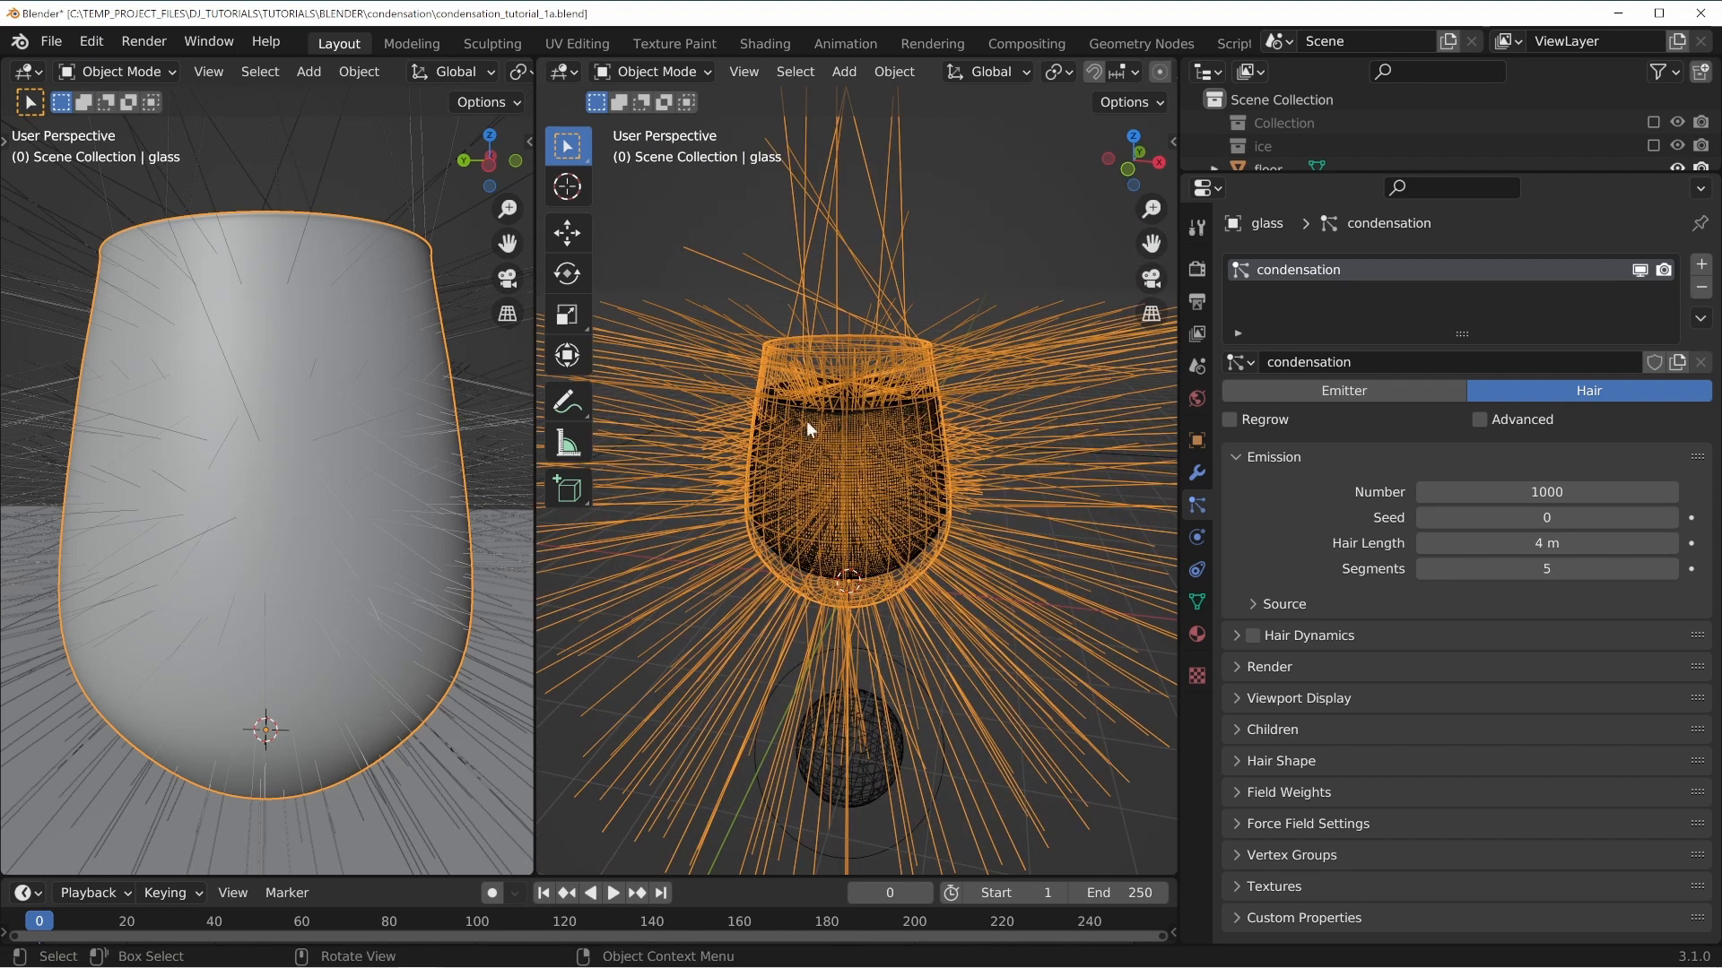
pyautogui.moveTo(806, 421); pyautogui.dragTo(787, 395, button='middle')
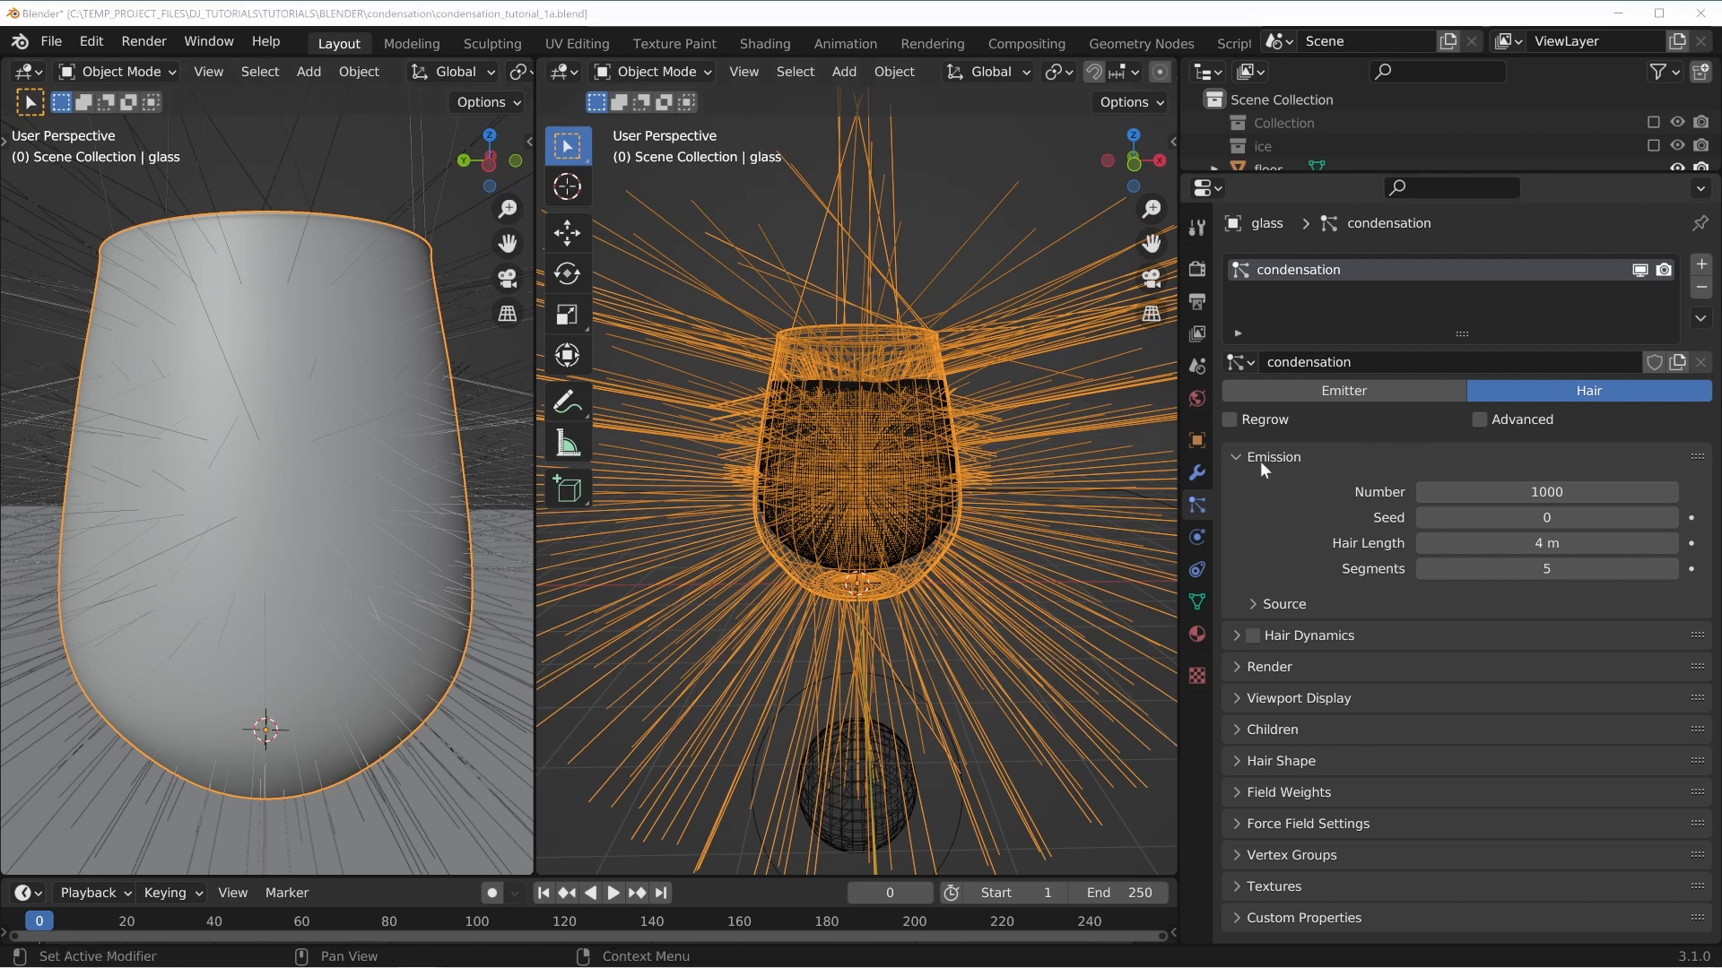
pyautogui.click(1547, 491)
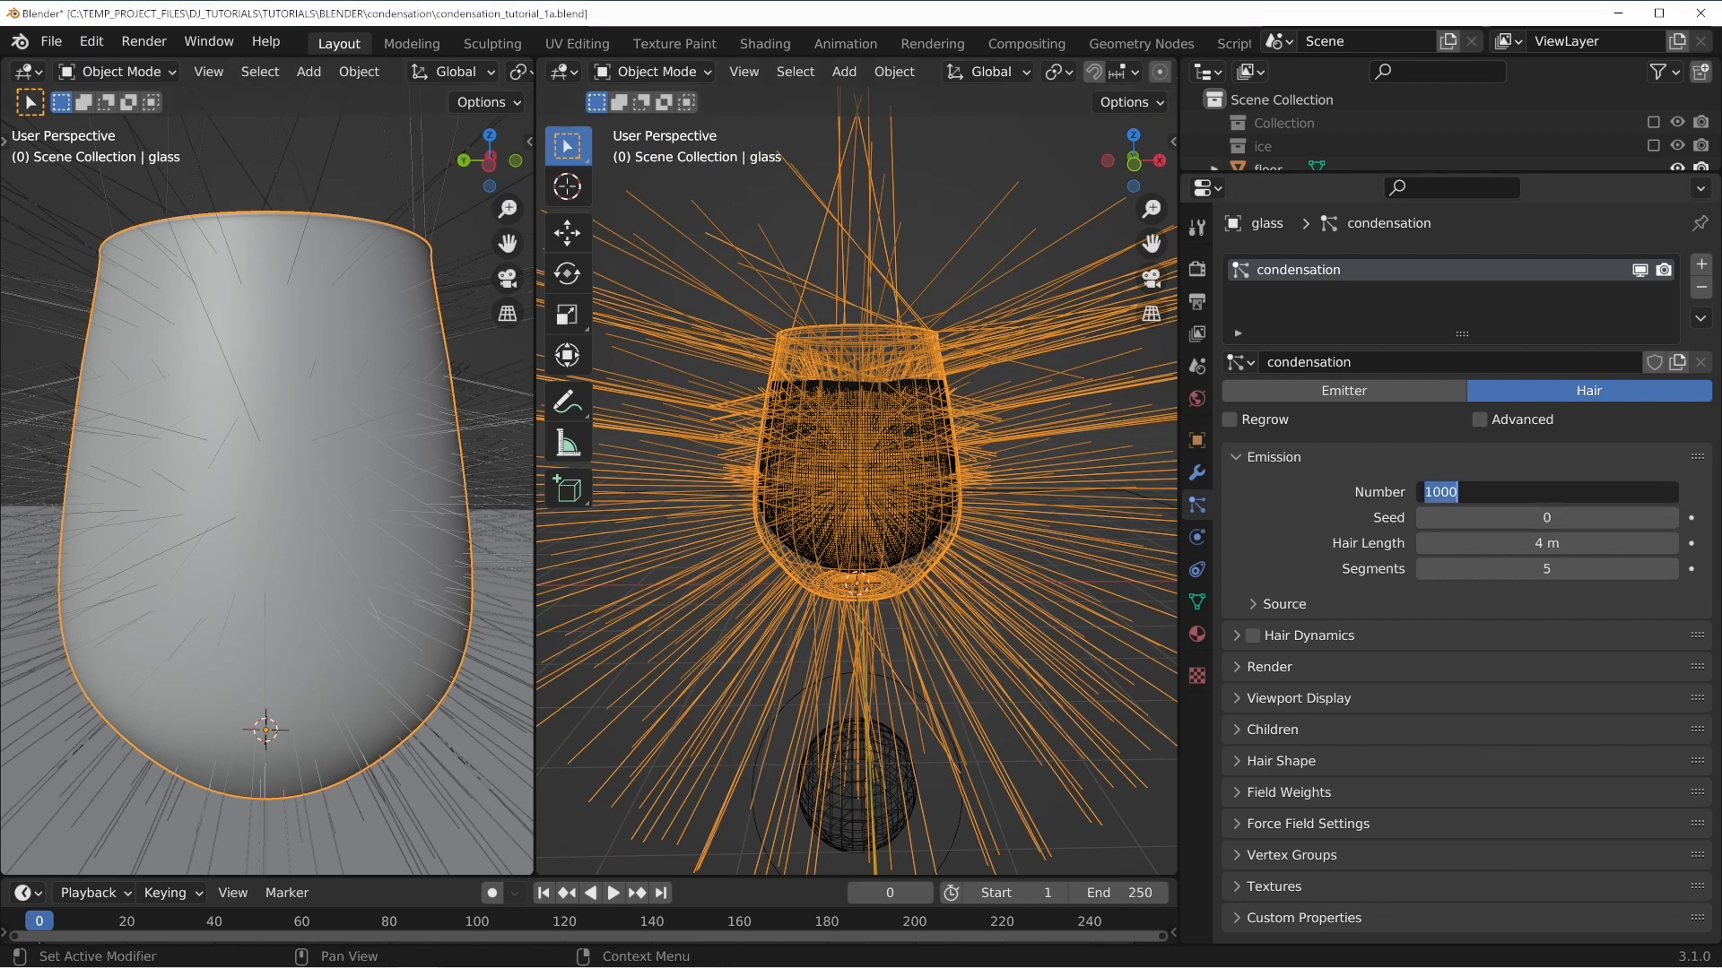
pyautogui.write('500')
pyautogui.press('Return')
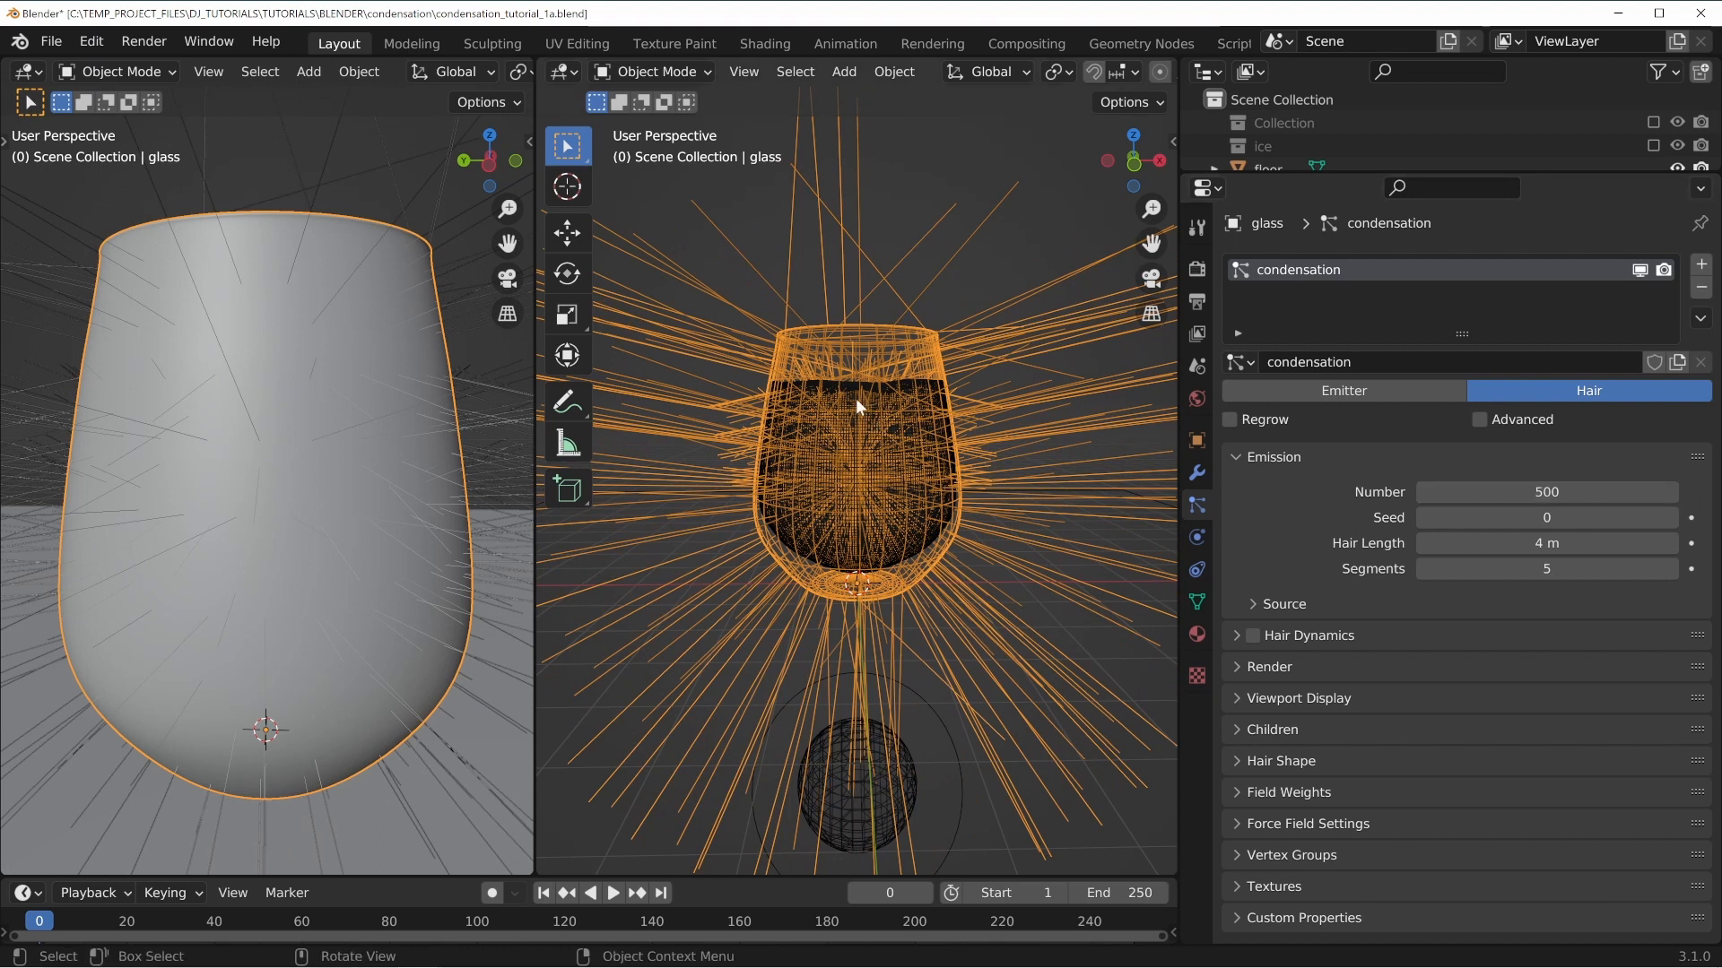
# Enable the Advanced option for the hair particle settings.
pyautogui.click(1253, 635)
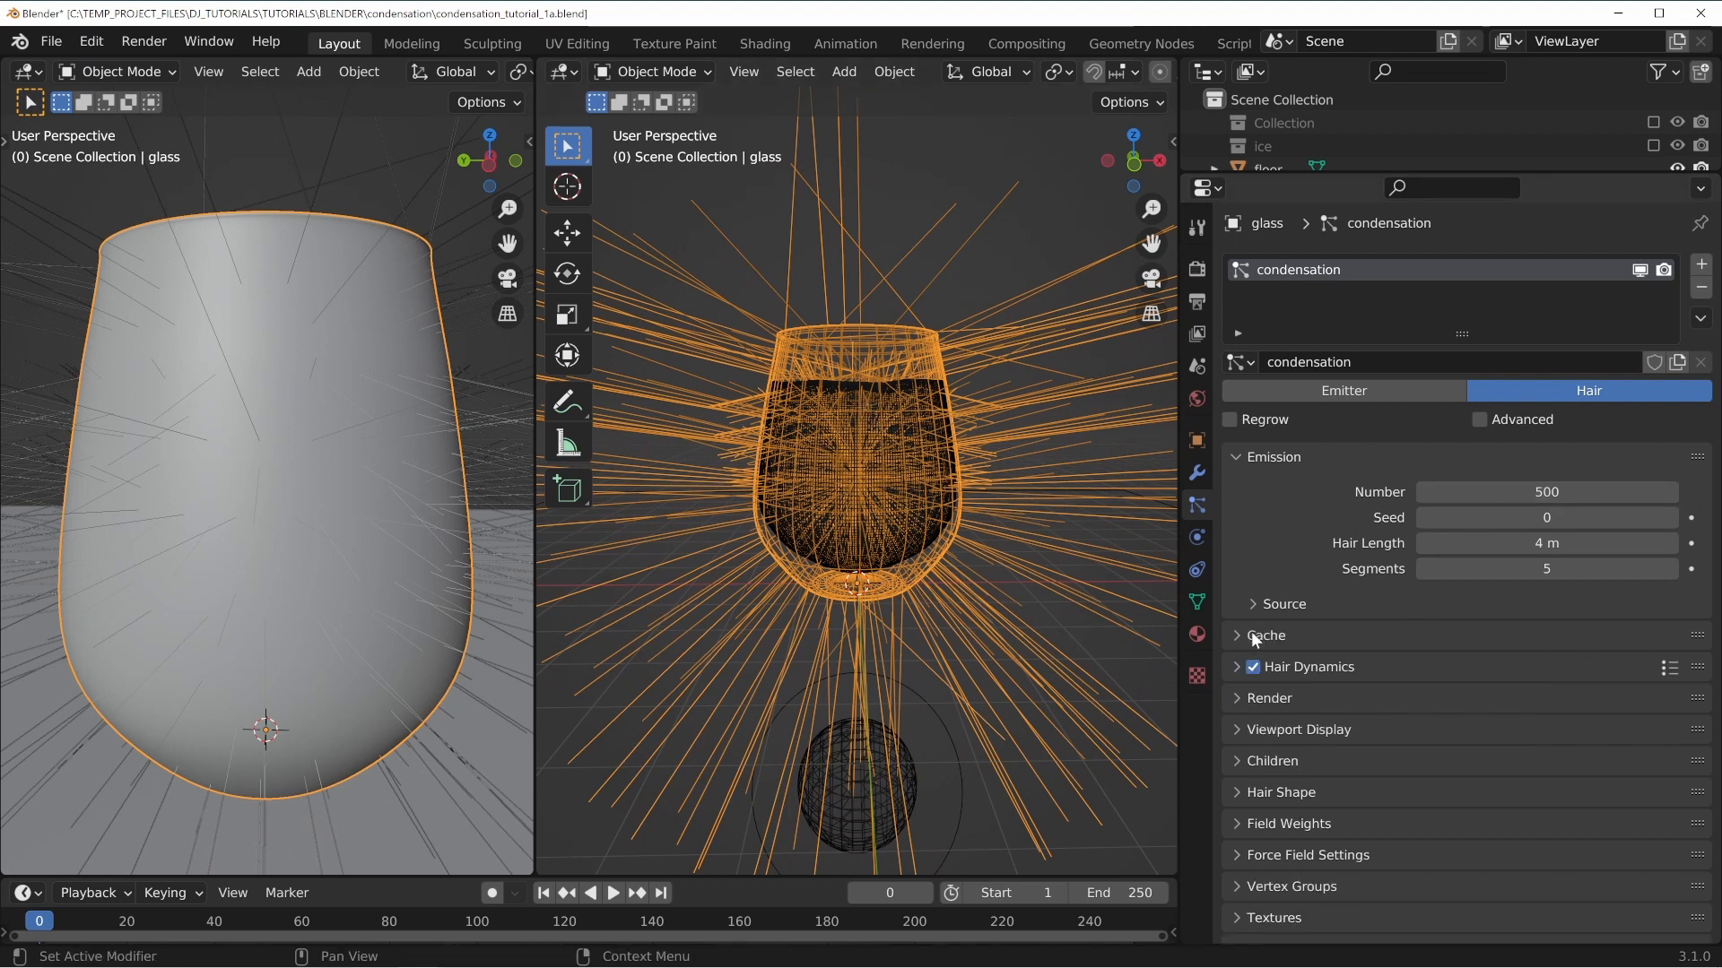
pyautogui.click(1253, 667)
pyautogui.click(1480, 419)
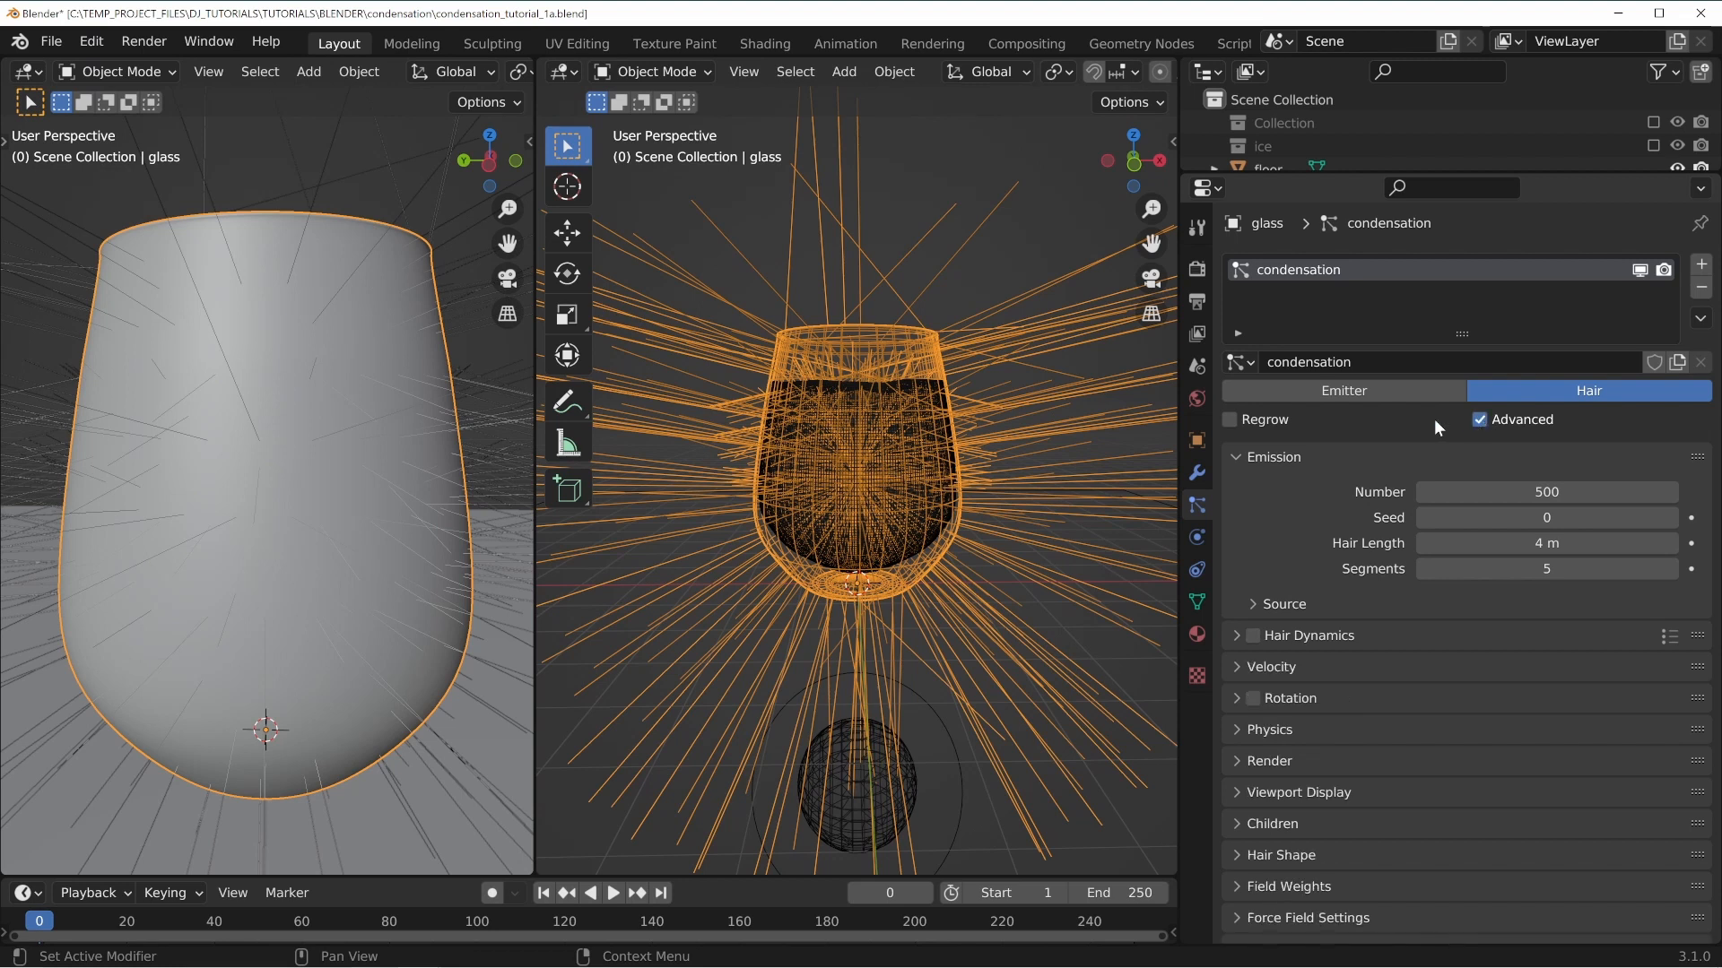
# Render the hair particles as Object, picking the Mball as the instance object.
pyautogui.click(1273, 456)
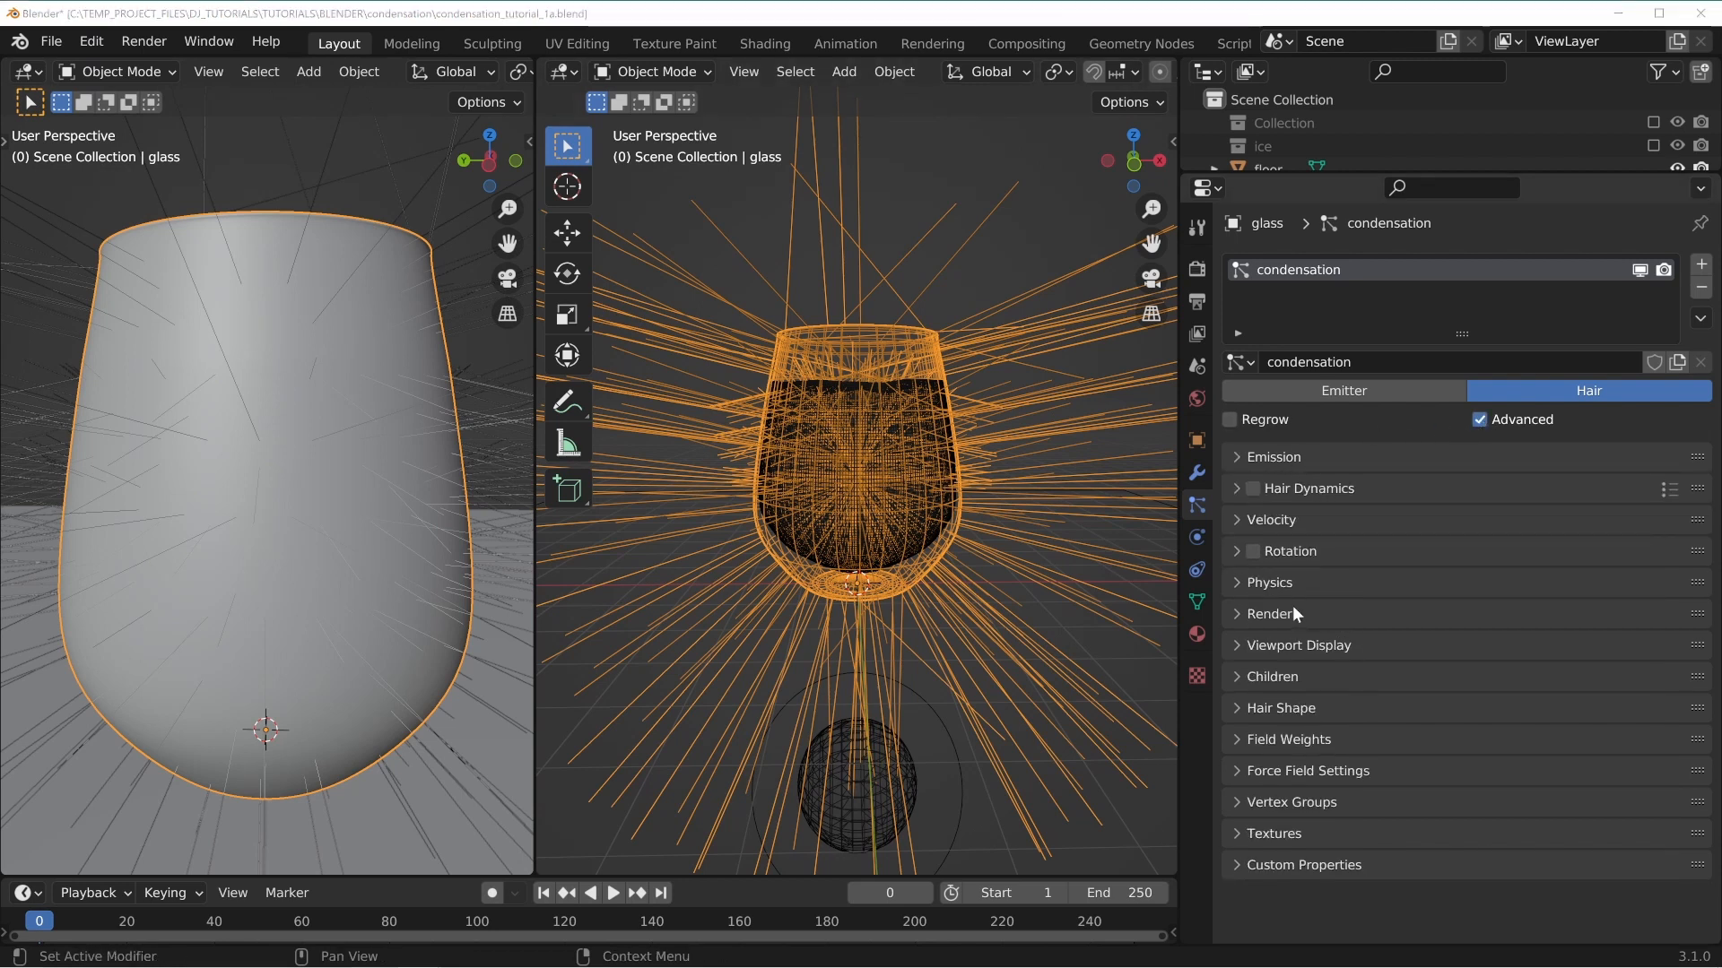
pyautogui.click(1254, 613)
pyautogui.scroll(-2, 1309, 691)
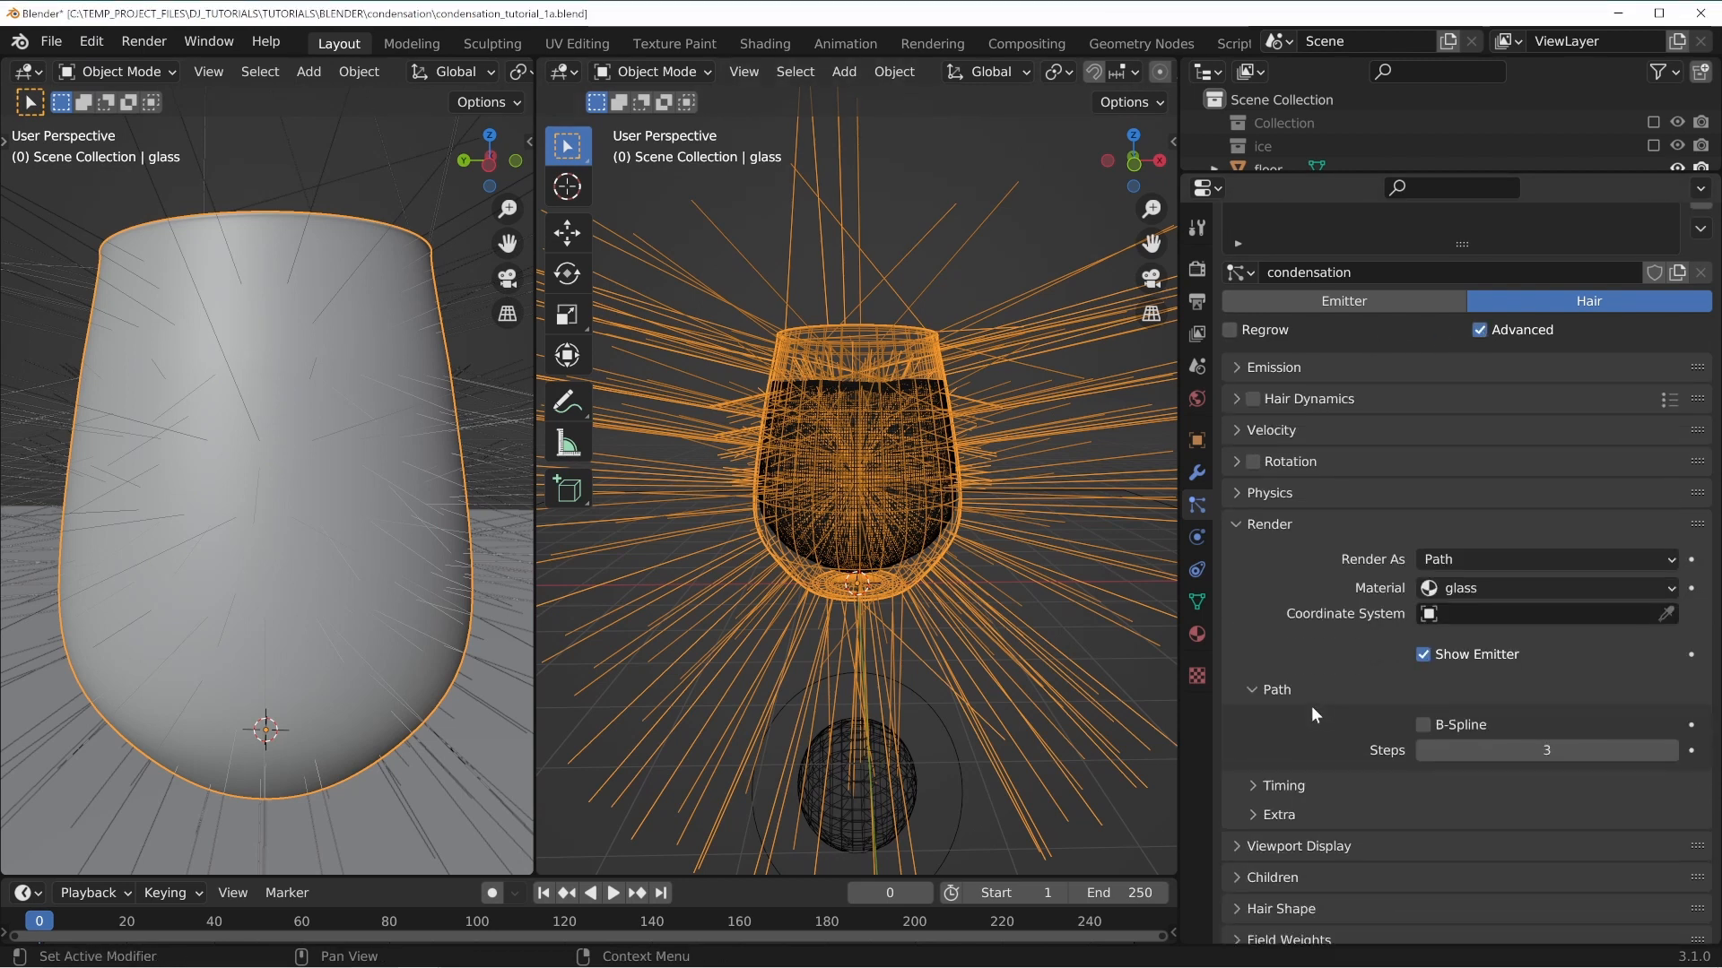
pyautogui.click(1445, 560)
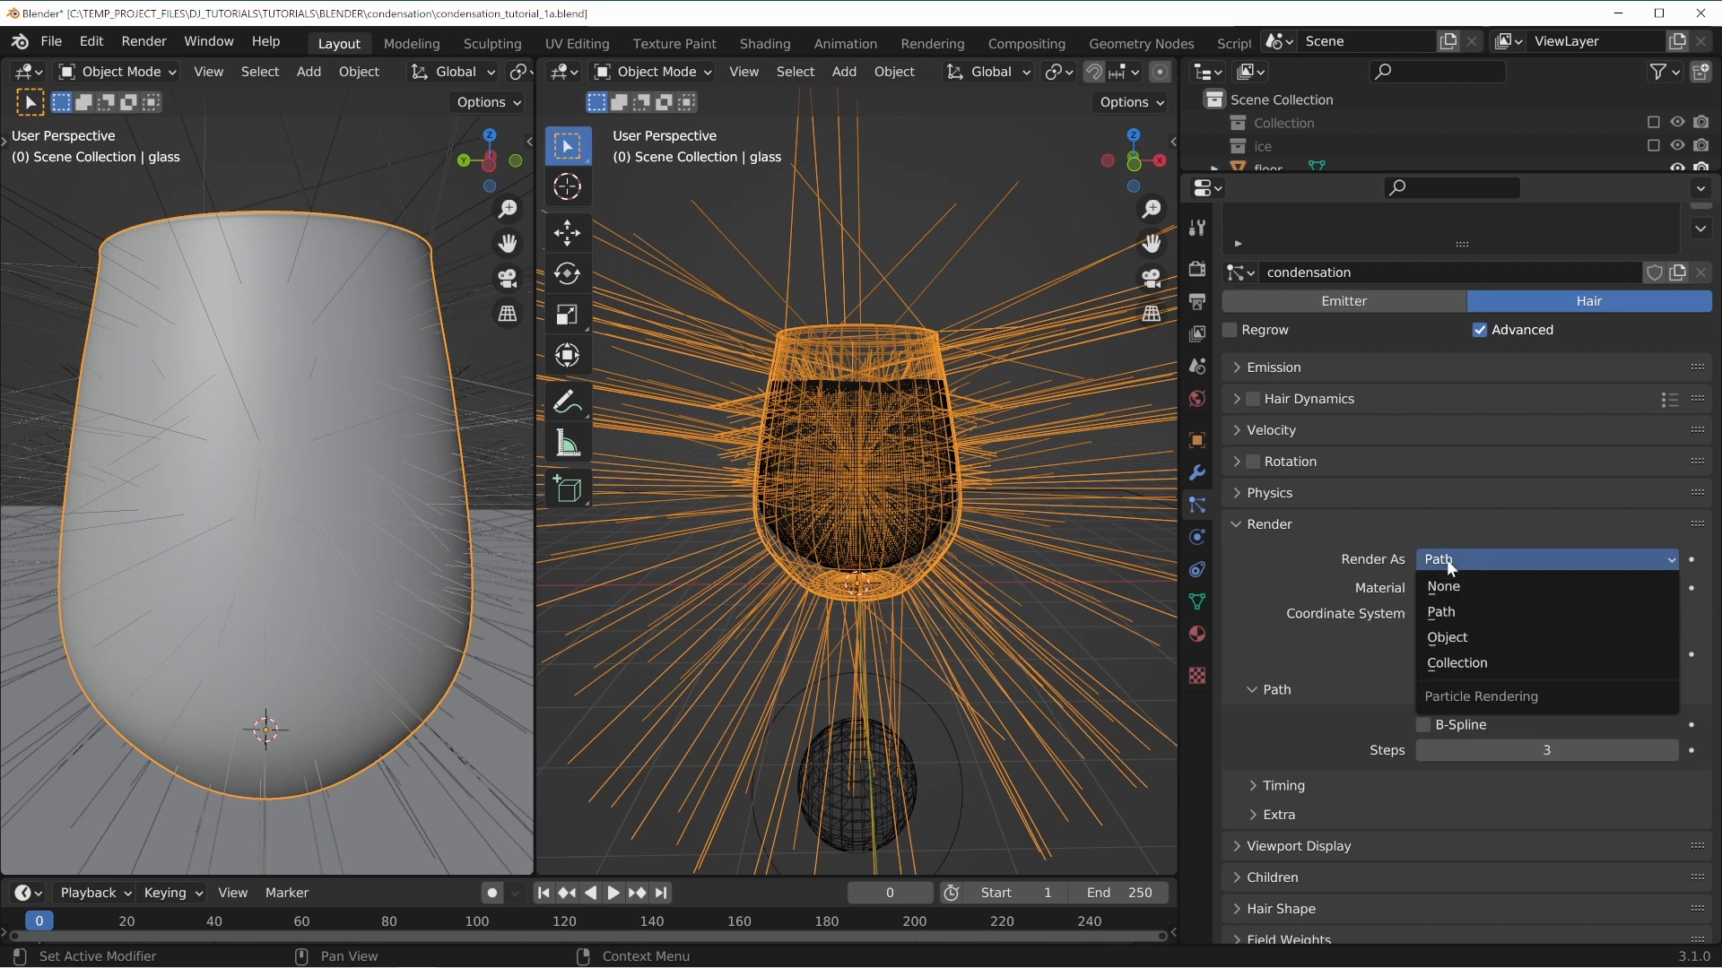
pyautogui.click(1450, 637)
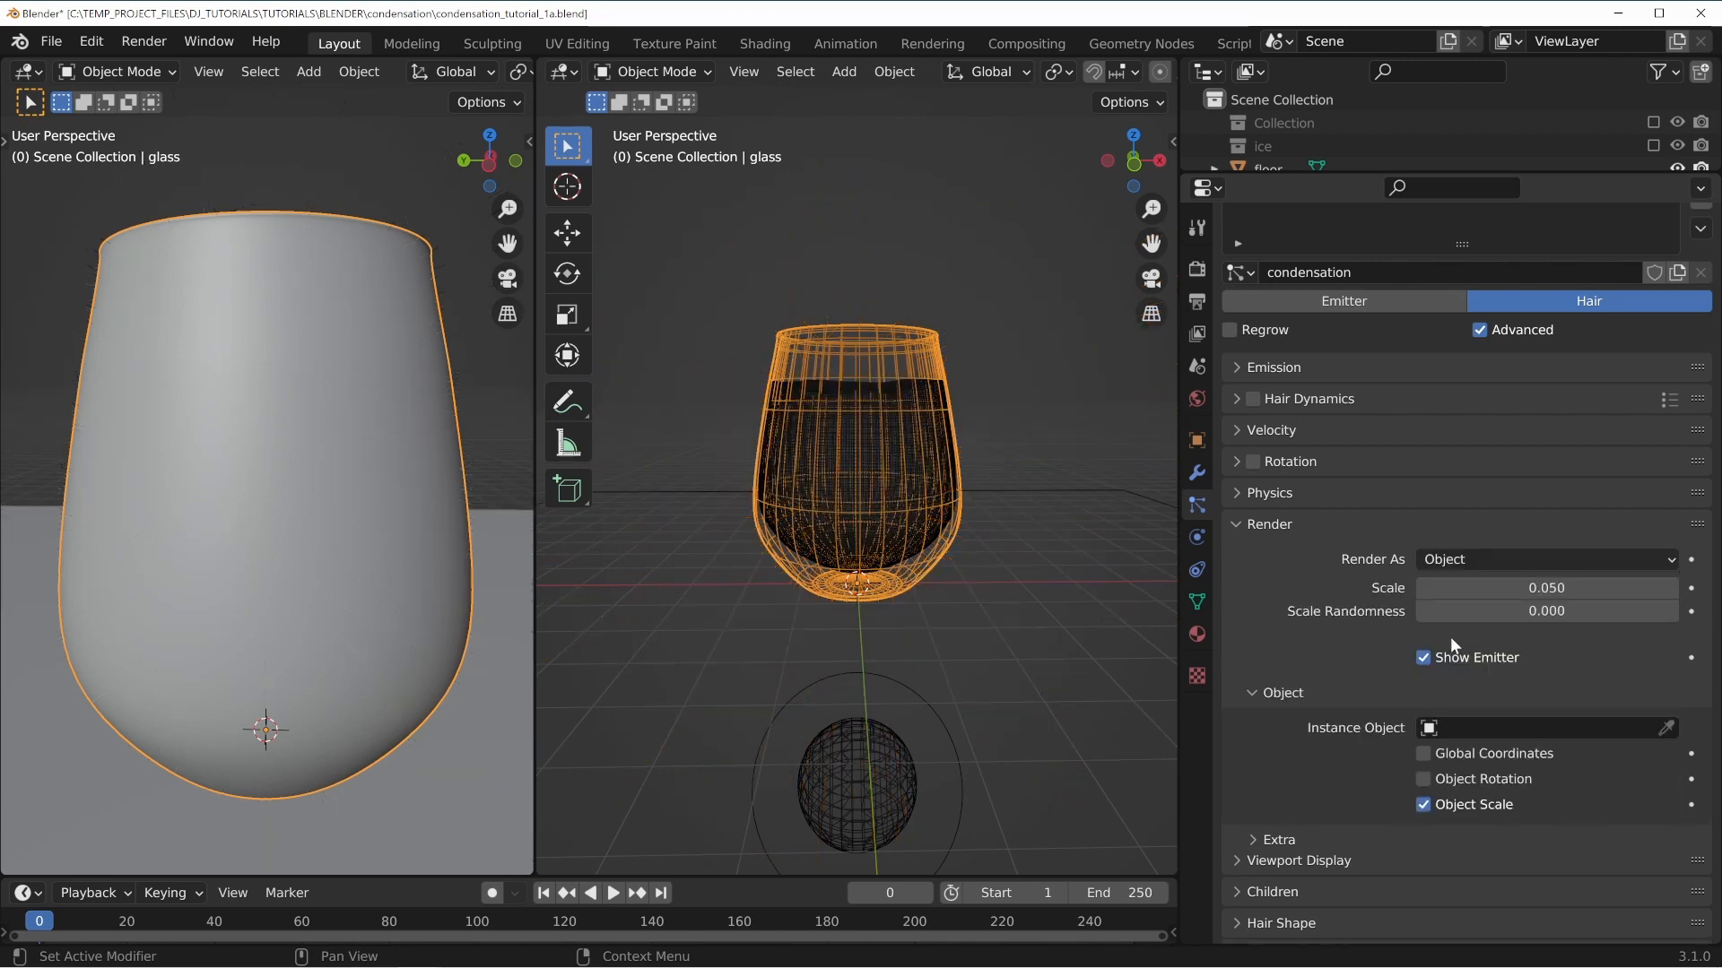
pyautogui.click(1666, 730)
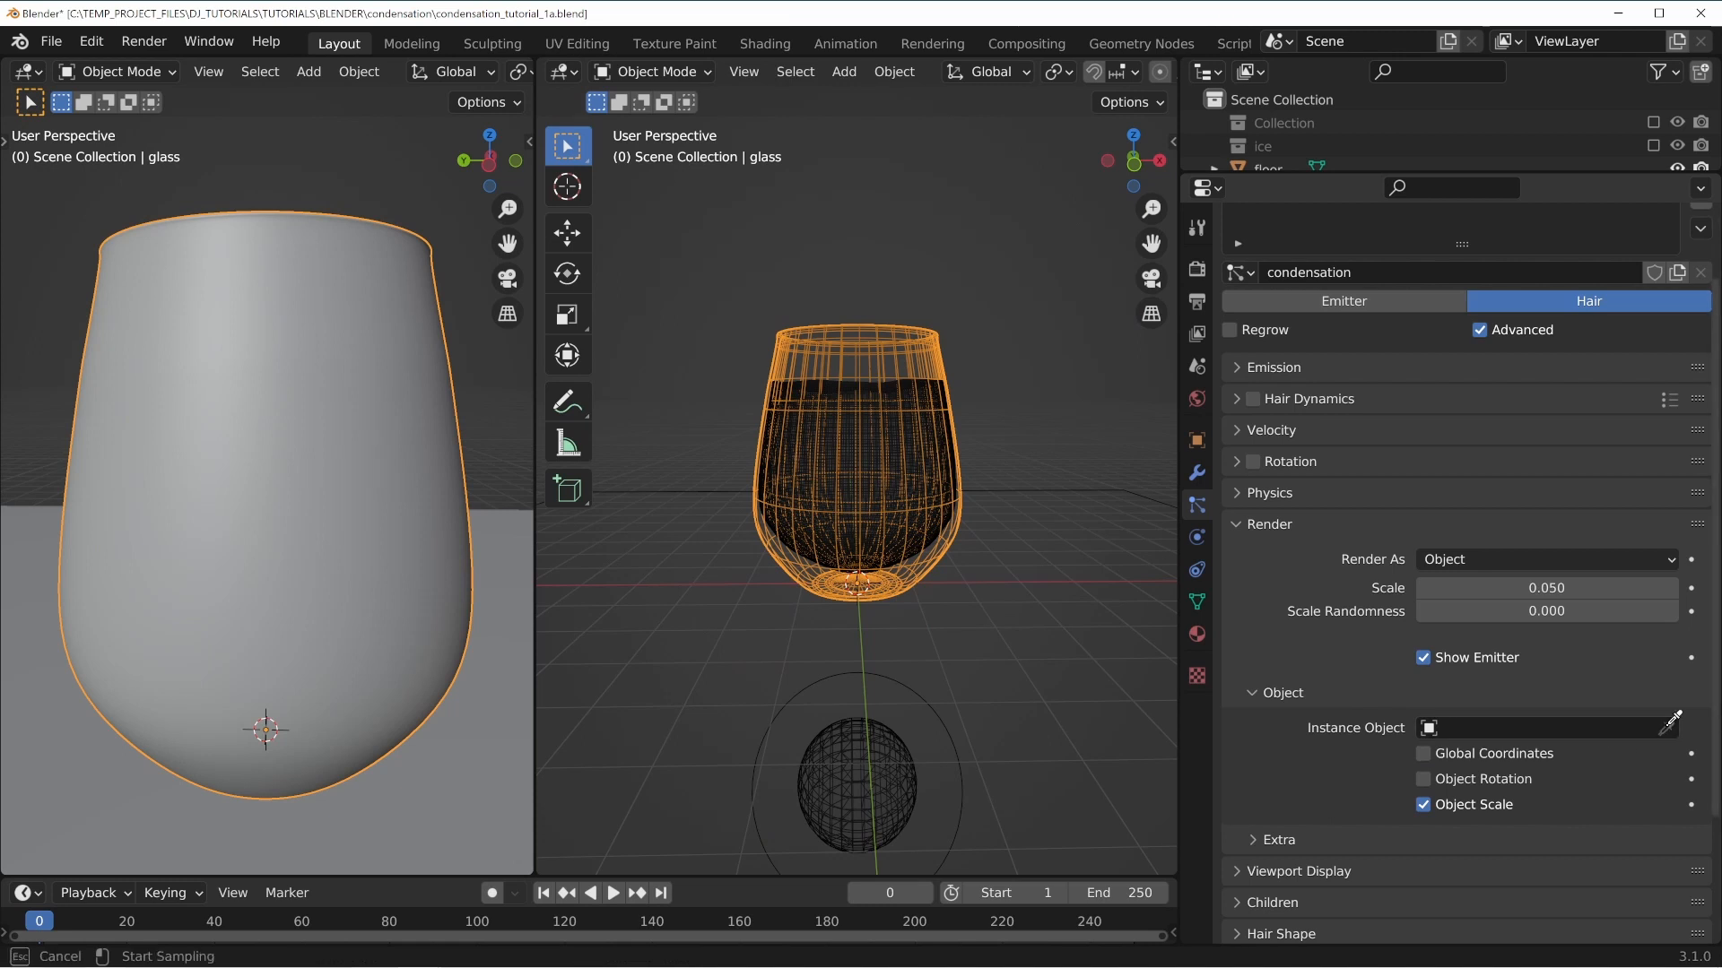
pyautogui.click(899, 755)
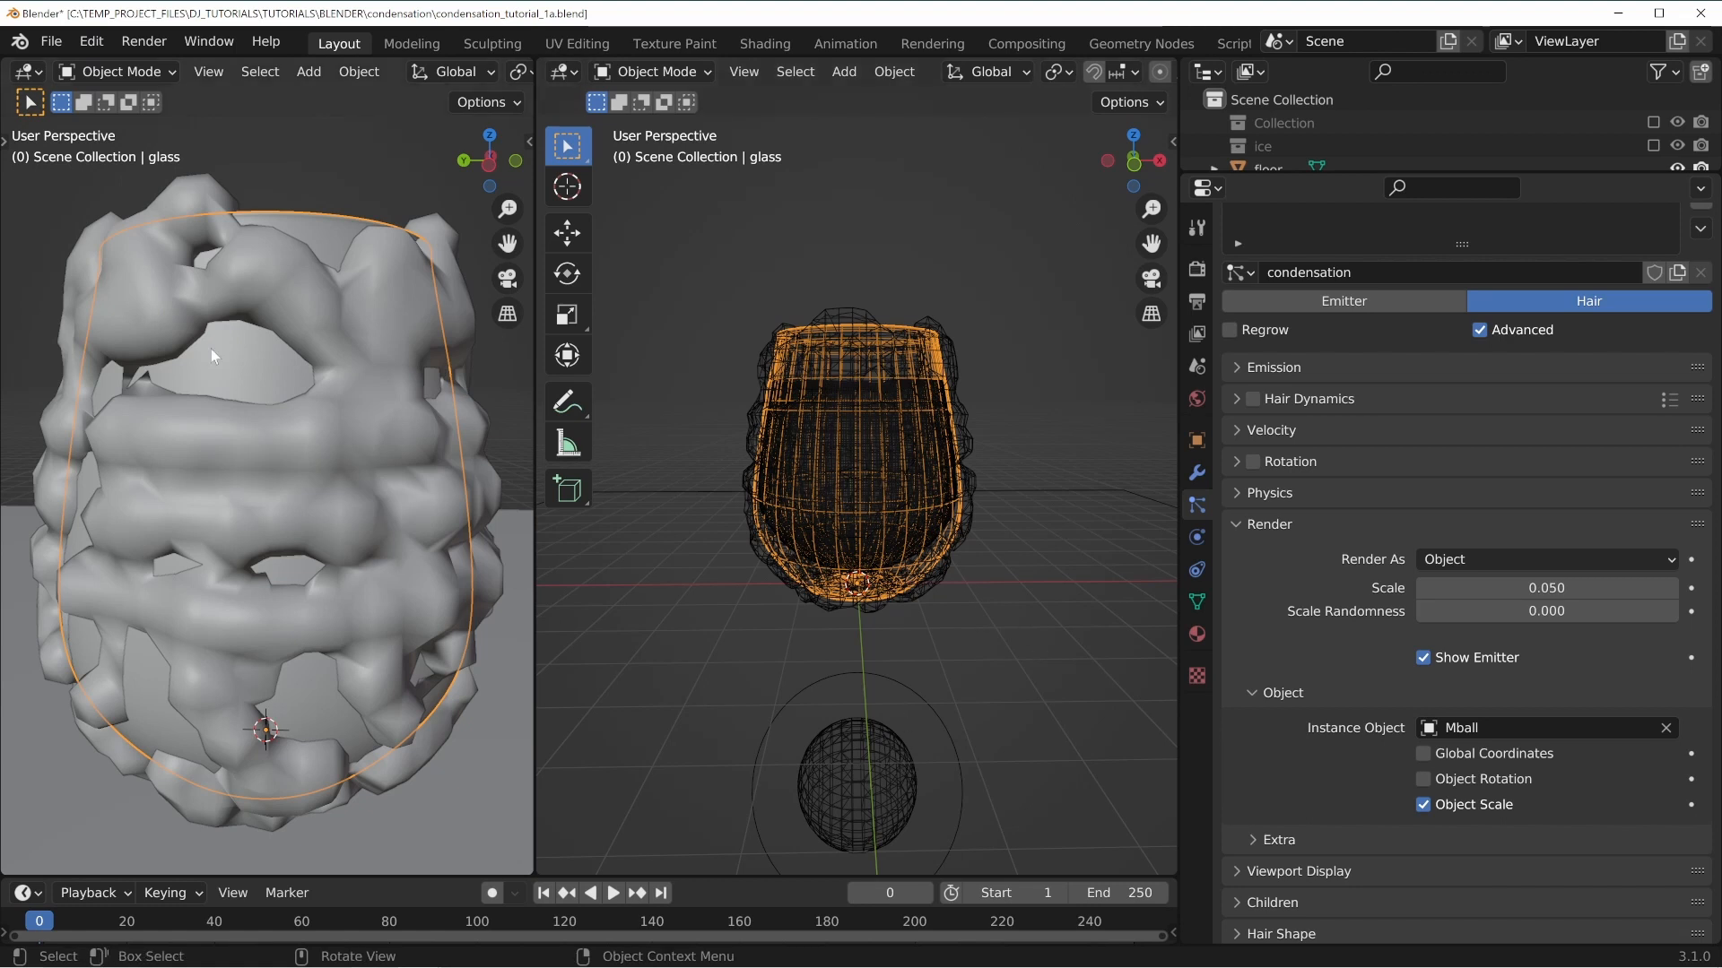
# Inspect the metaball droplets around the glass in solid shading from several angles.
pyautogui.moveTo(282, 638); pyautogui.dragTo(111, 396, button='middle')
pyautogui.moveTo(243, 568); pyautogui.dragTo(255, 529, button='middle')
pyautogui.scroll(4, 902, 493)
pyautogui.moveTo(927, 430); pyautogui.dragTo(871, 502, button='middle')
pyautogui.press('z')
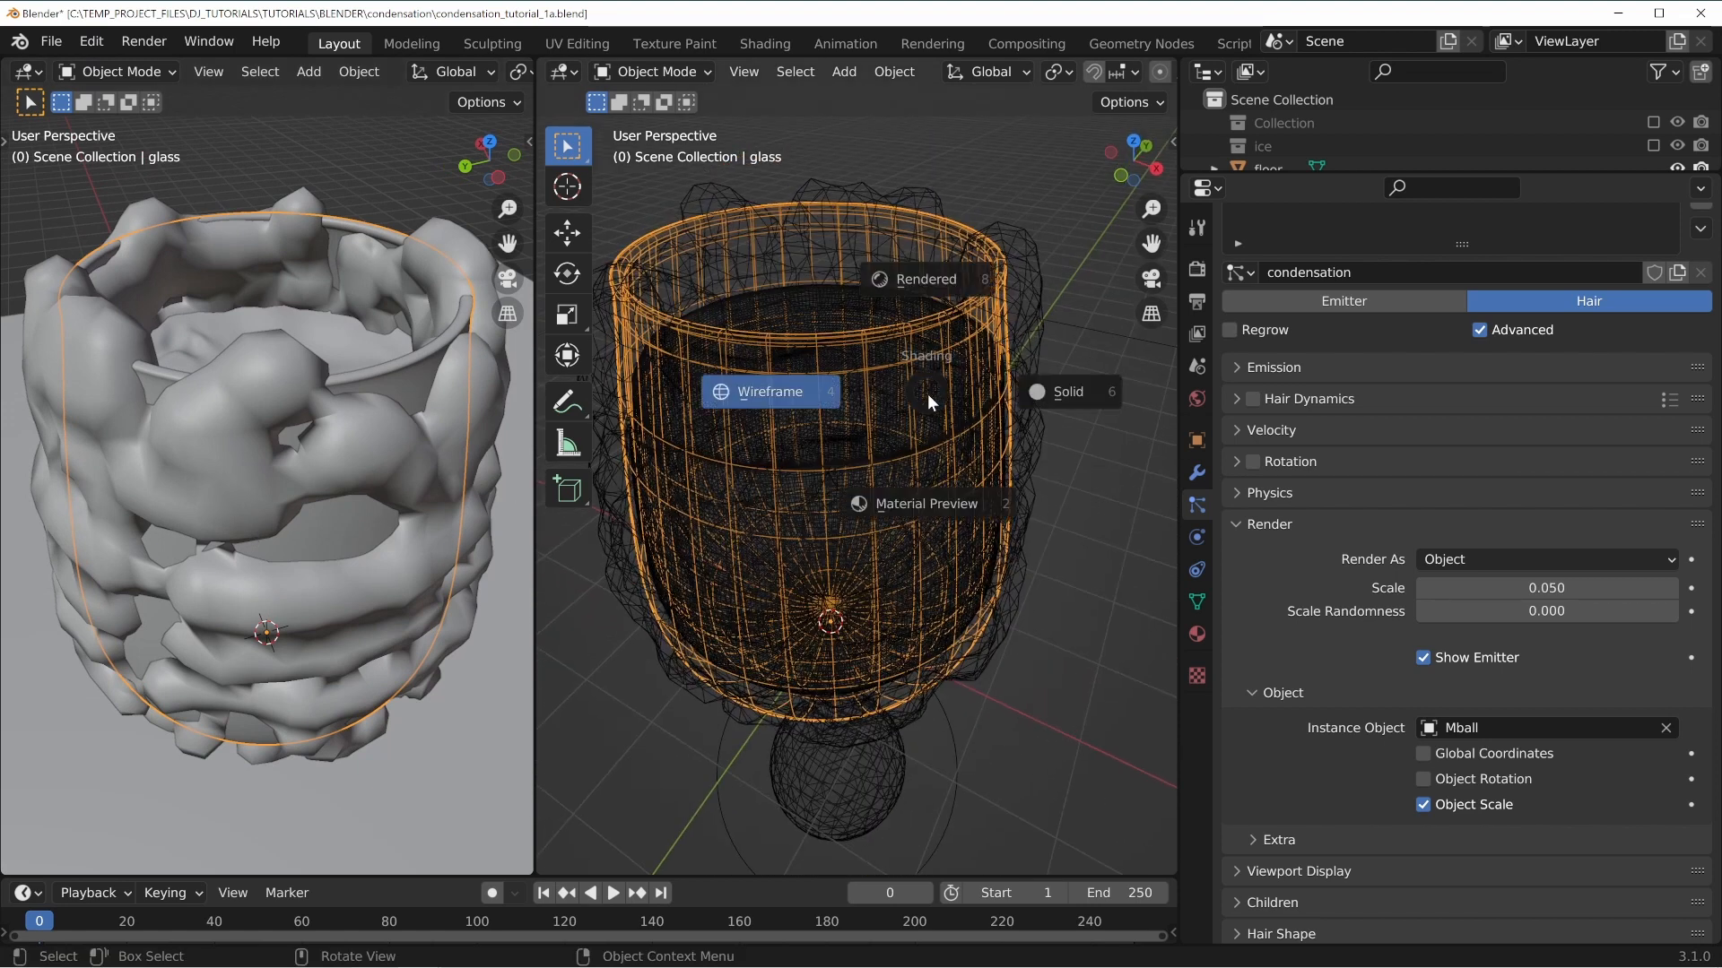
pyautogui.click(1060, 387)
pyautogui.moveTo(950, 353); pyautogui.dragTo(904, 493, button='middle')
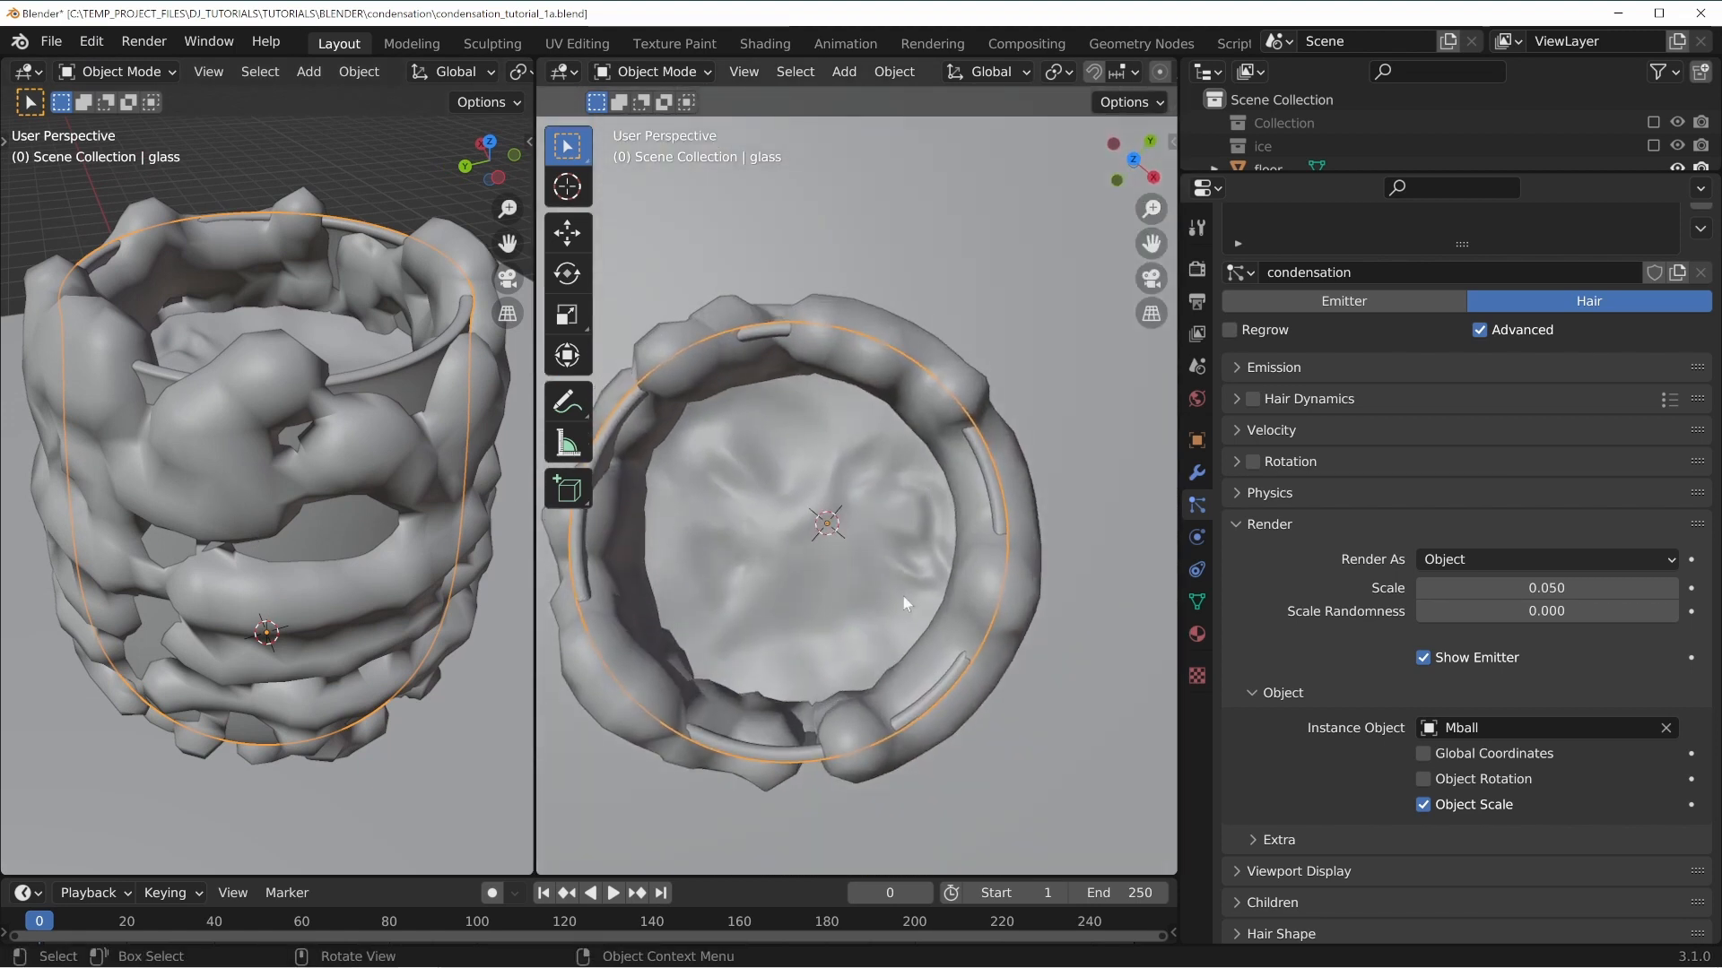
pyautogui.moveTo(903, 596); pyautogui.dragTo(932, 538, button='middle')
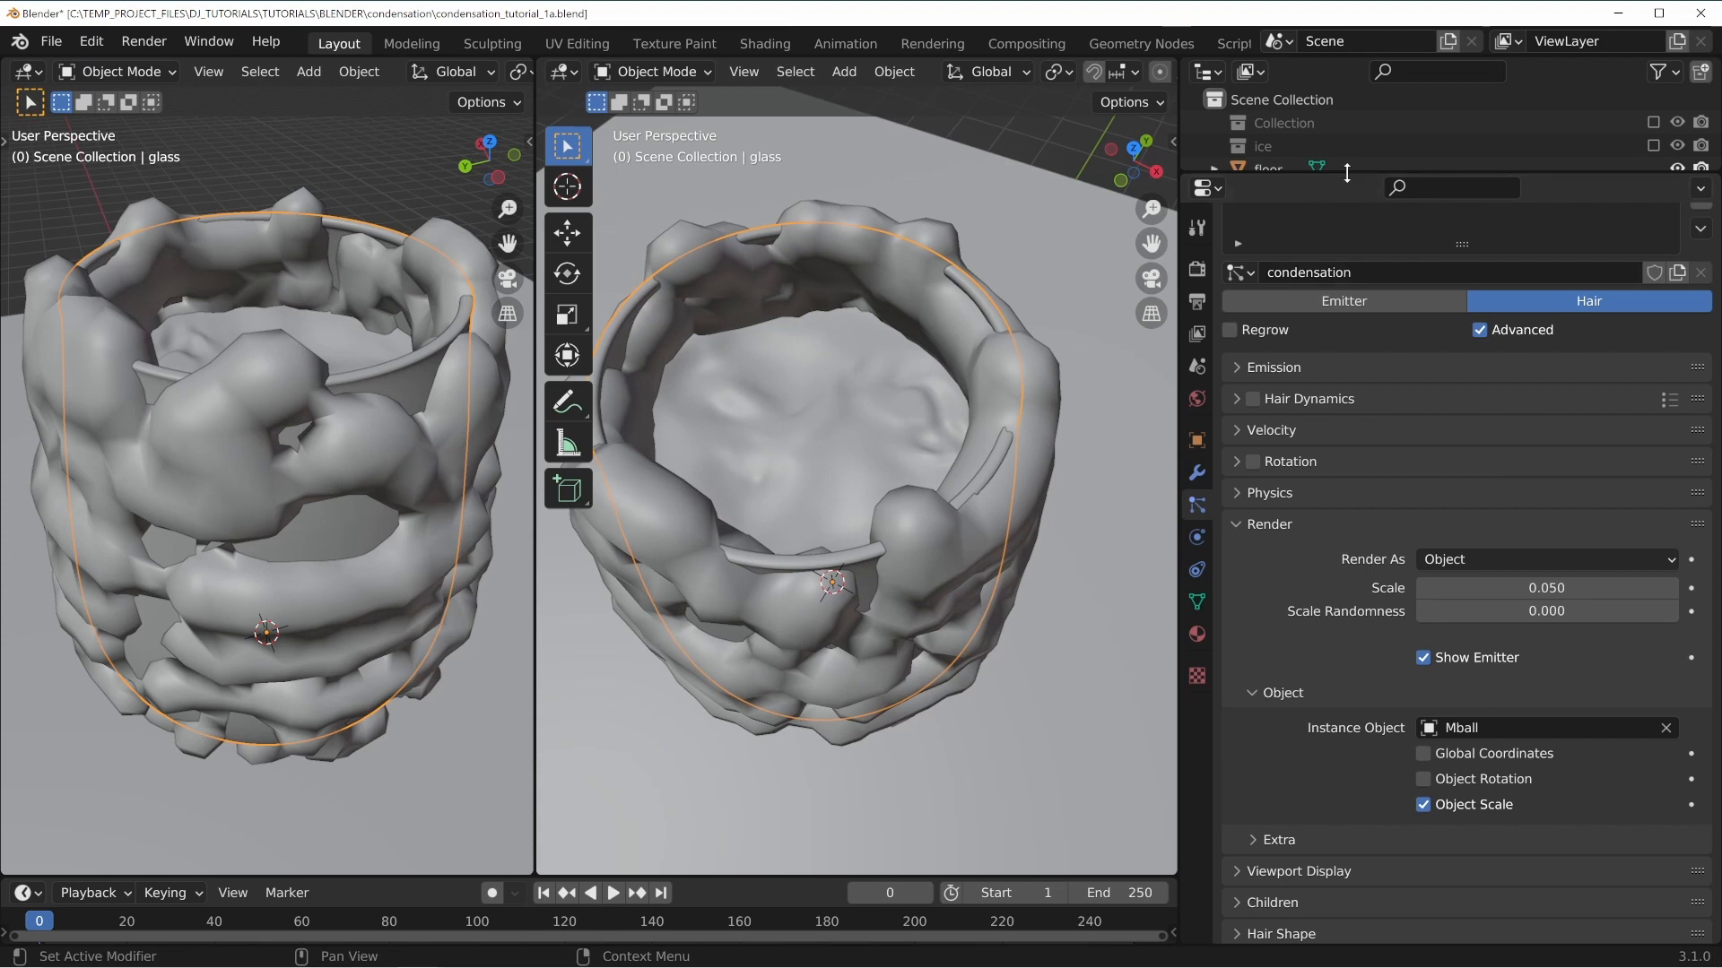
# Hide the water and floor objects in the viewport to examine the droplets on the glass.
pyautogui.moveTo(1346, 173); pyautogui.dragTo(1346, 457)
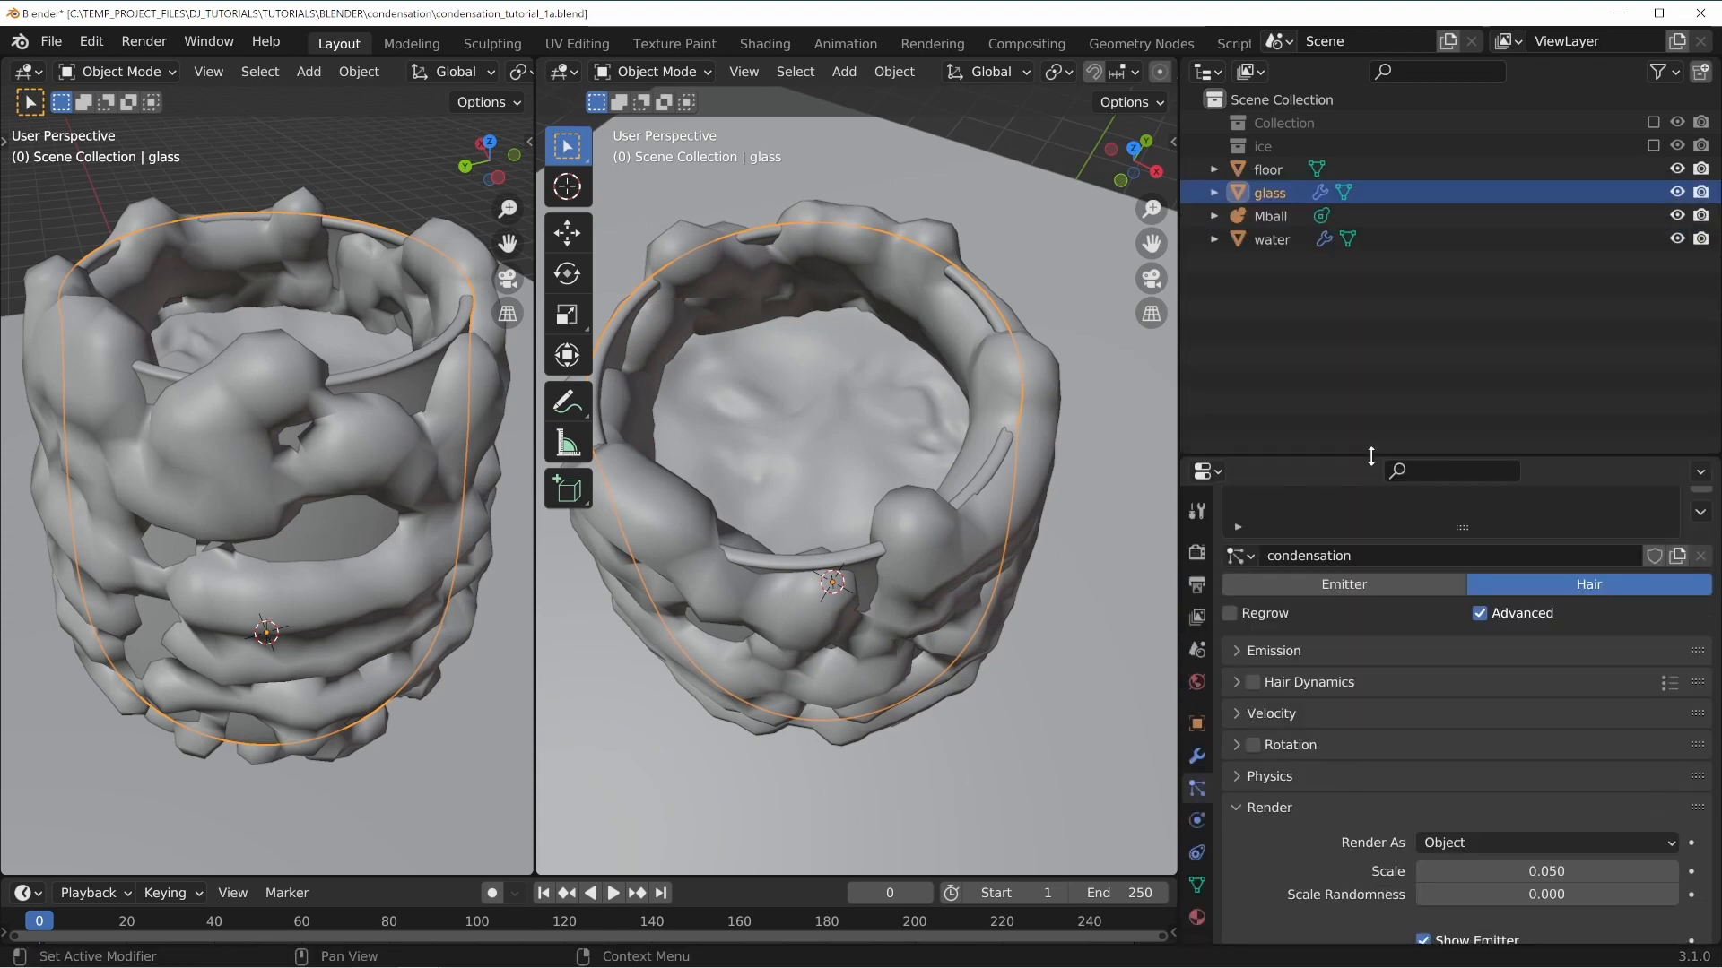
pyautogui.click(1680, 240)
pyautogui.moveTo(909, 631); pyautogui.dragTo(950, 529, button='middle')
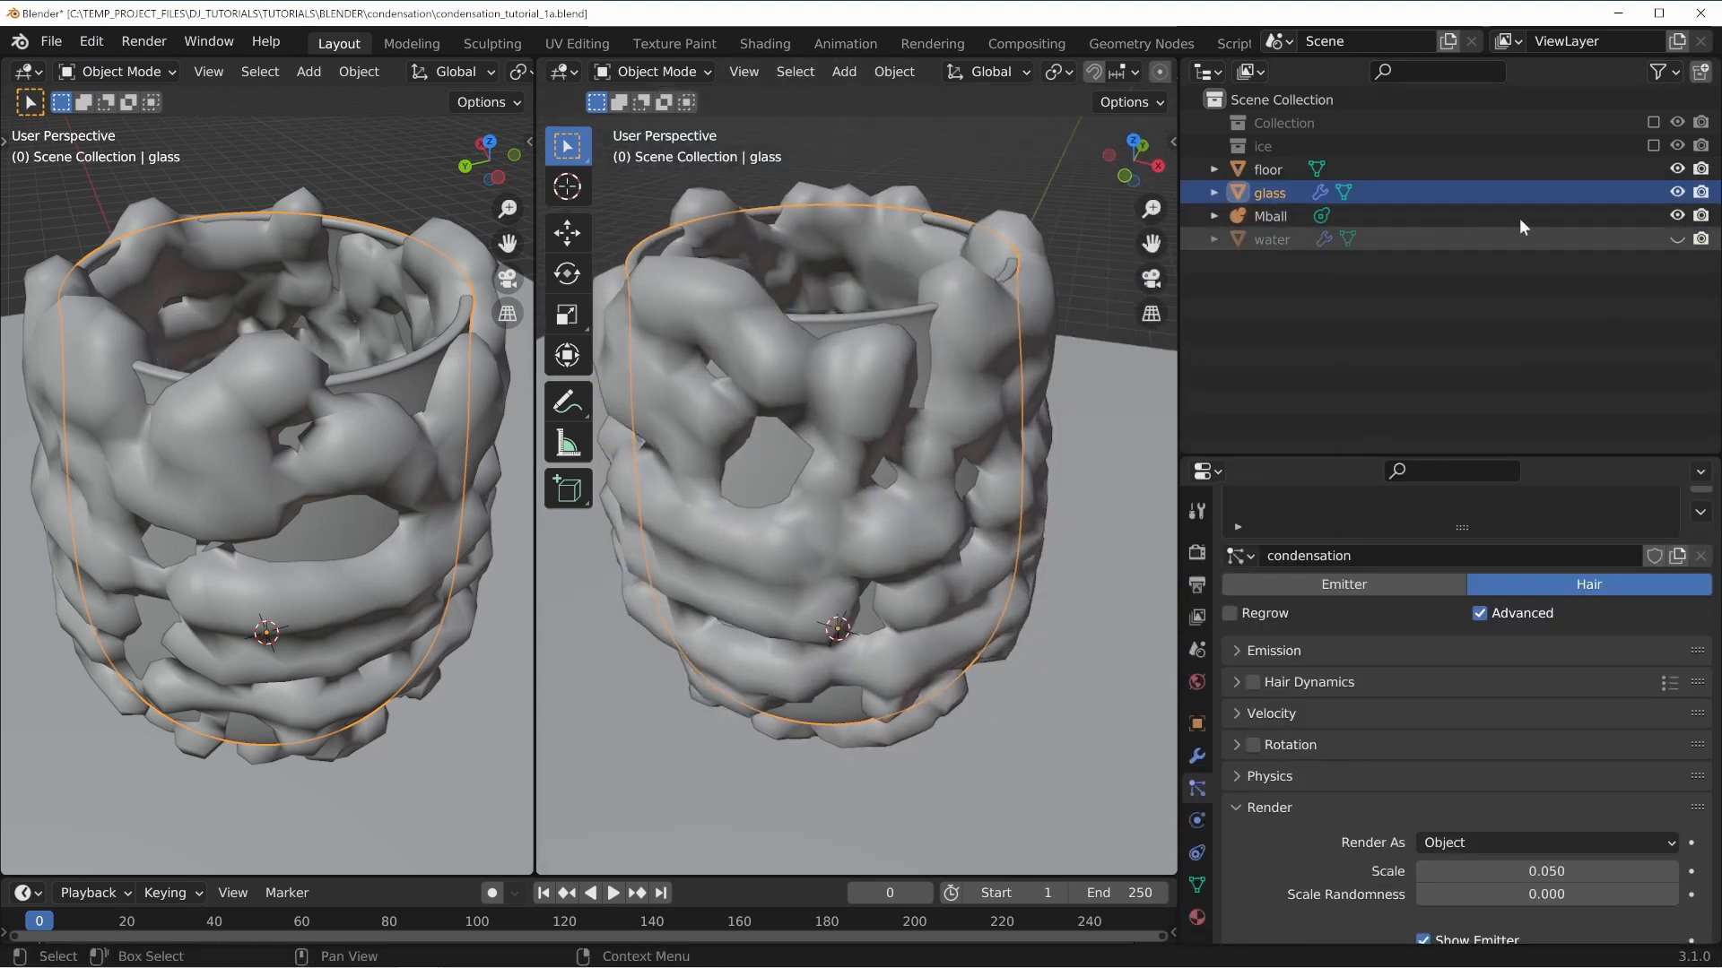
pyautogui.click(1677, 169)
pyautogui.moveTo(795, 389); pyautogui.dragTo(714, 267, button='middle')
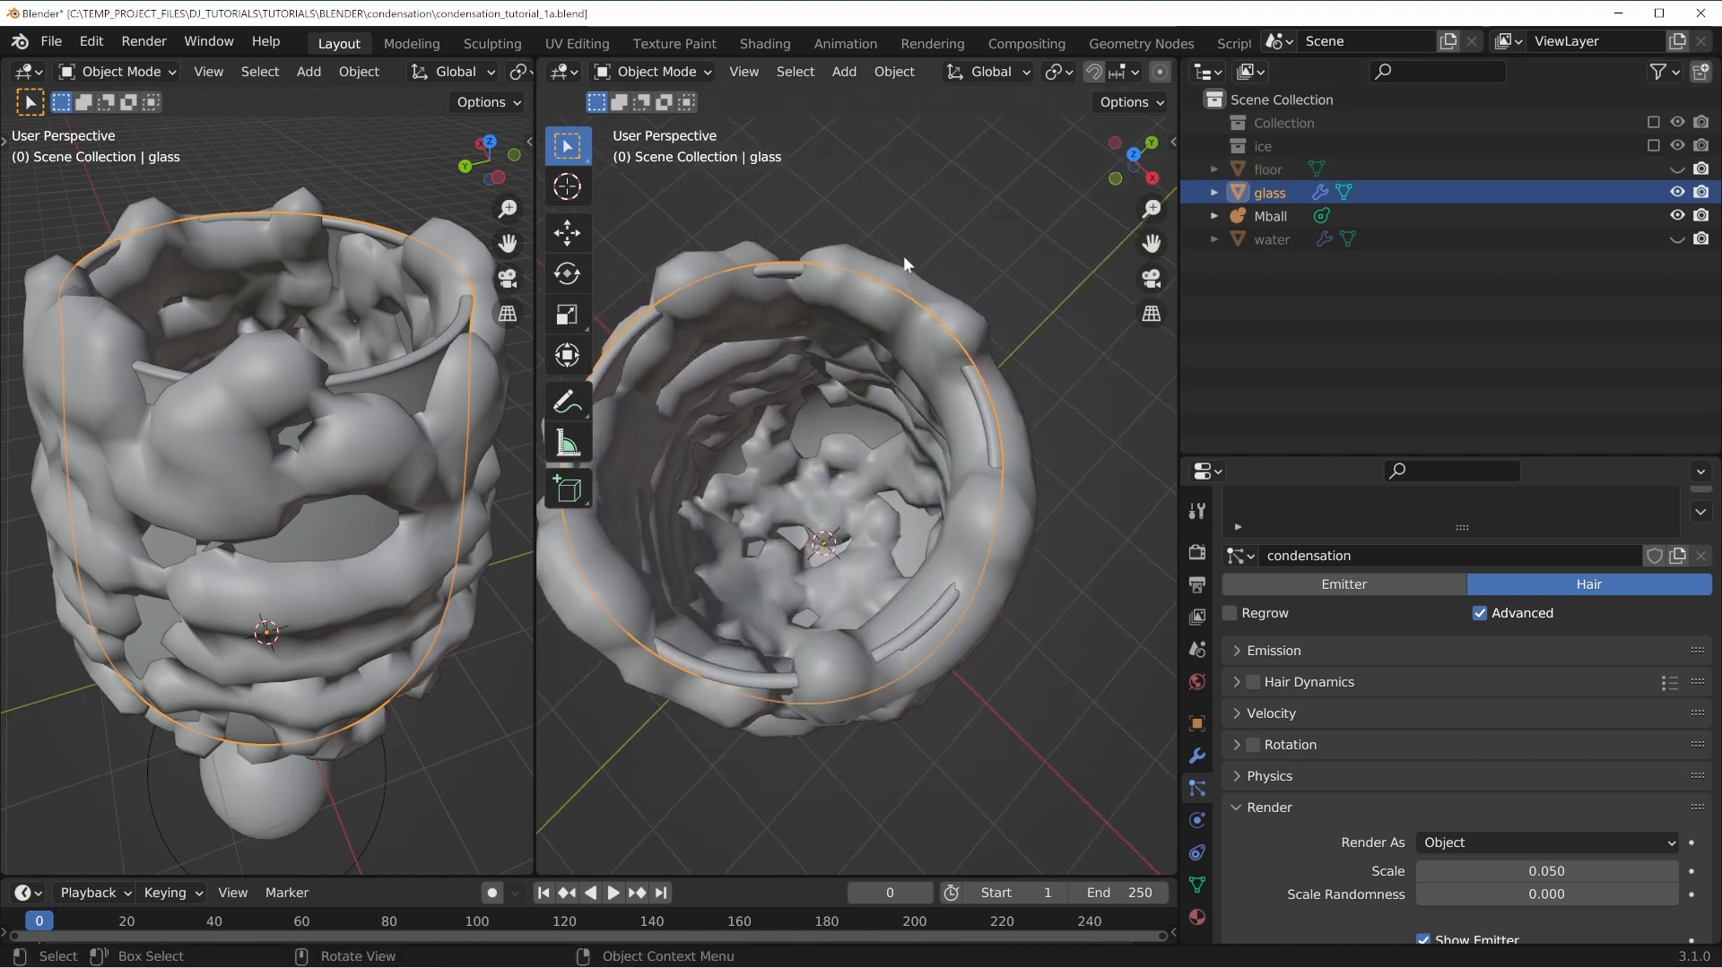
pyautogui.moveTo(903, 255); pyautogui.dragTo(805, 486, button='middle')
pyautogui.moveTo(809, 637); pyautogui.dragTo(929, 476, button='middle')
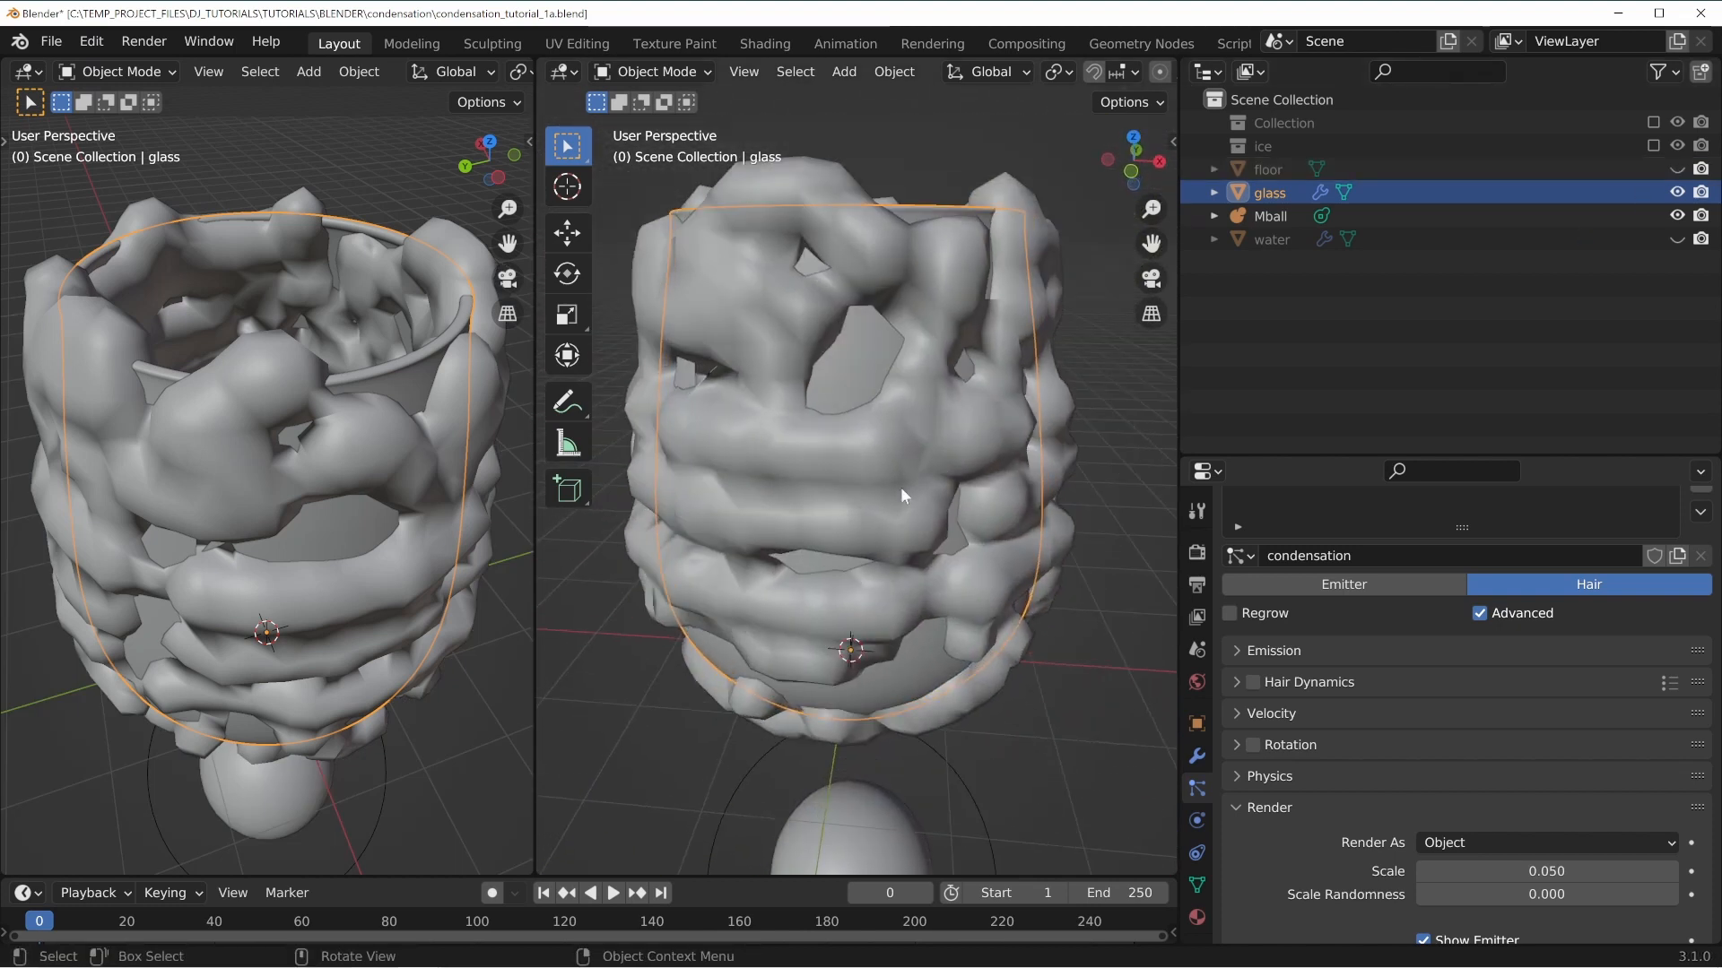
pyautogui.moveTo(960, 536); pyautogui.dragTo(976, 502, button='middle')
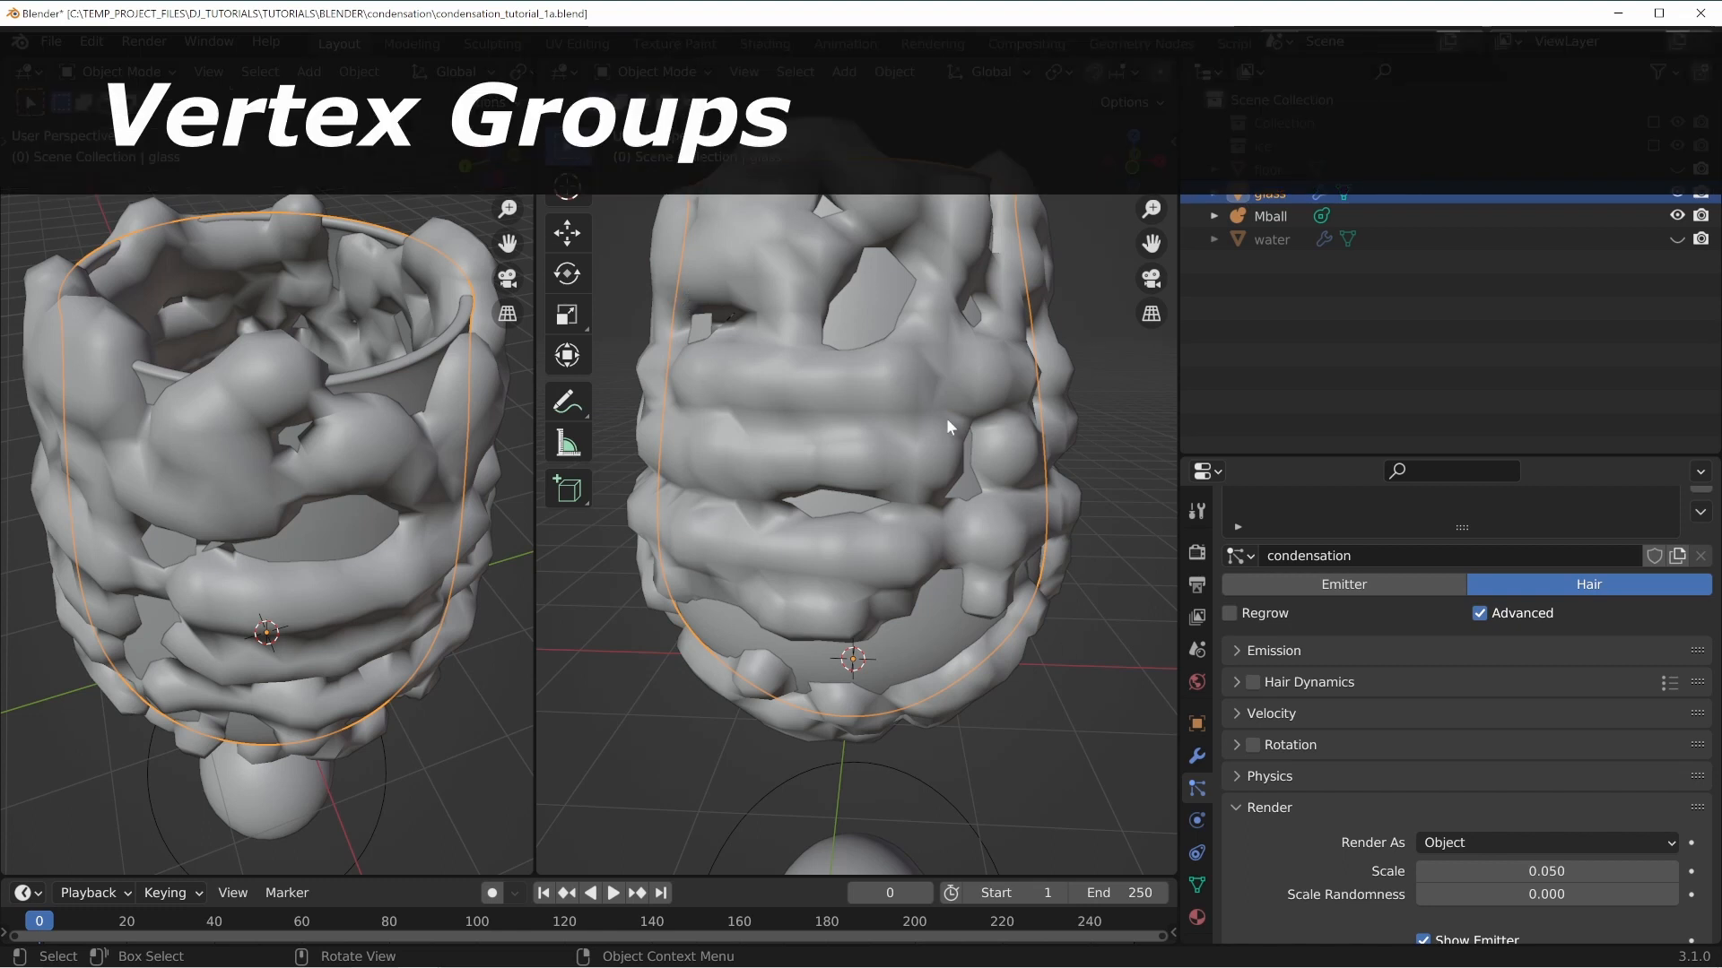
pyautogui.moveTo(945, 417); pyautogui.dragTo(953, 456, button='middle')
# Enter Edit Mode on the glass in front orthographic view and unhide the water object.
pyautogui.press('Tab')
pyautogui.press('KP_1')
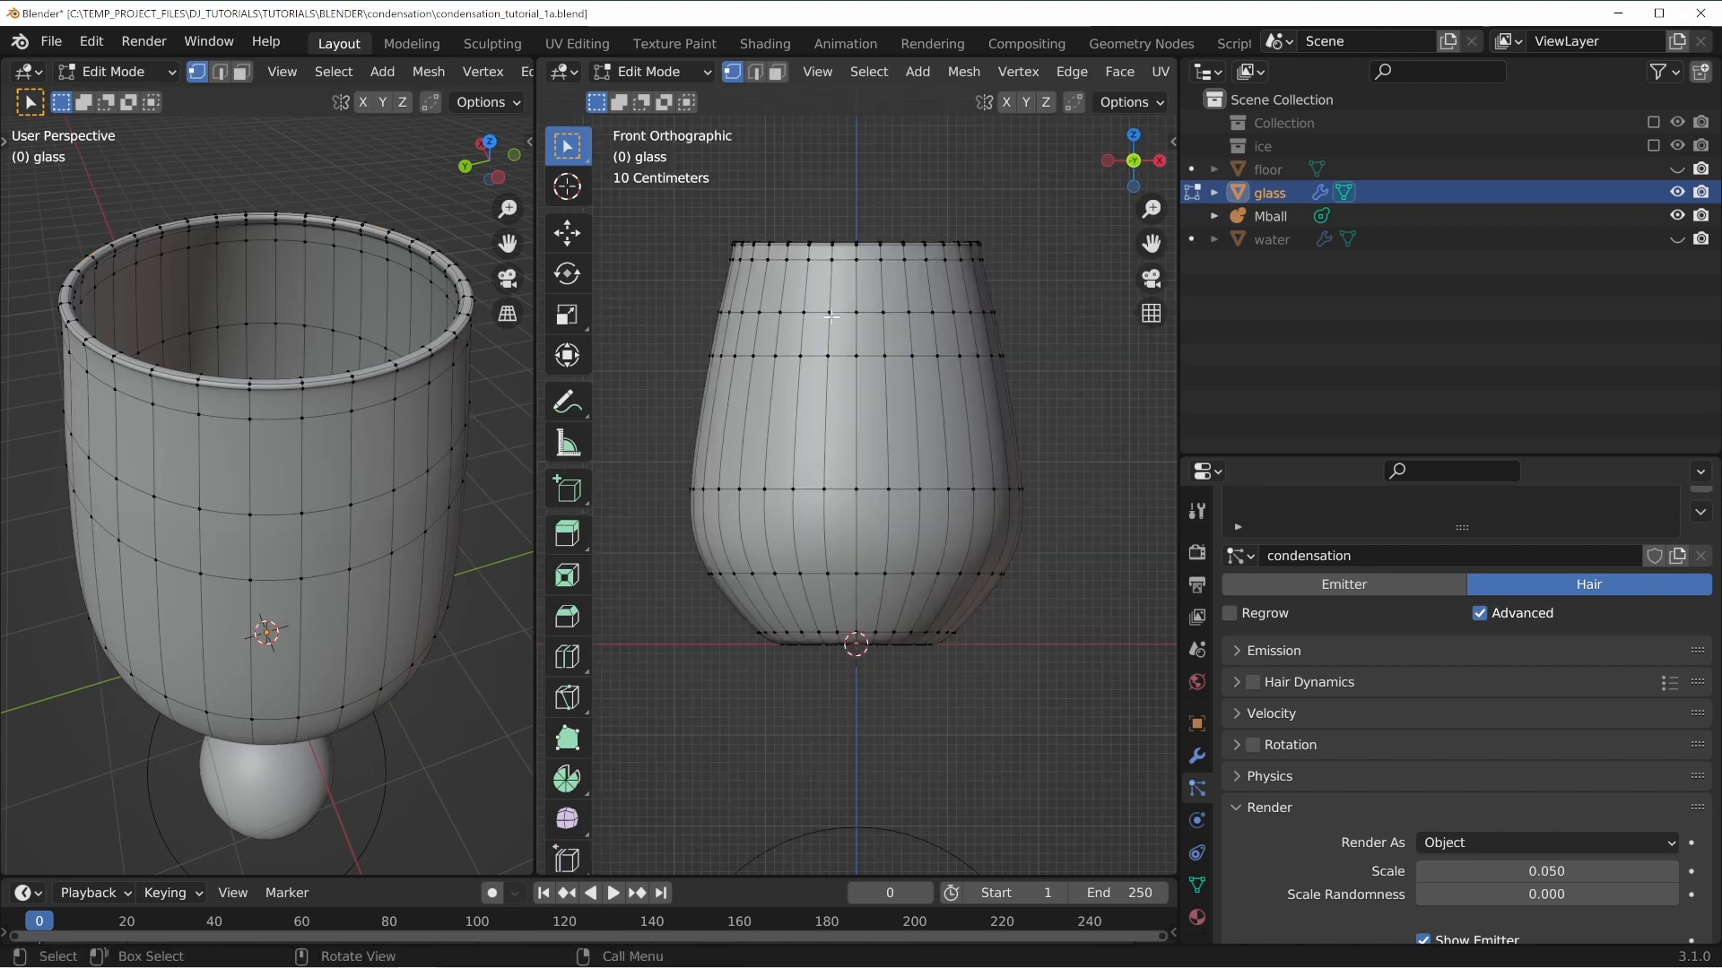
pyautogui.click(1676, 238)
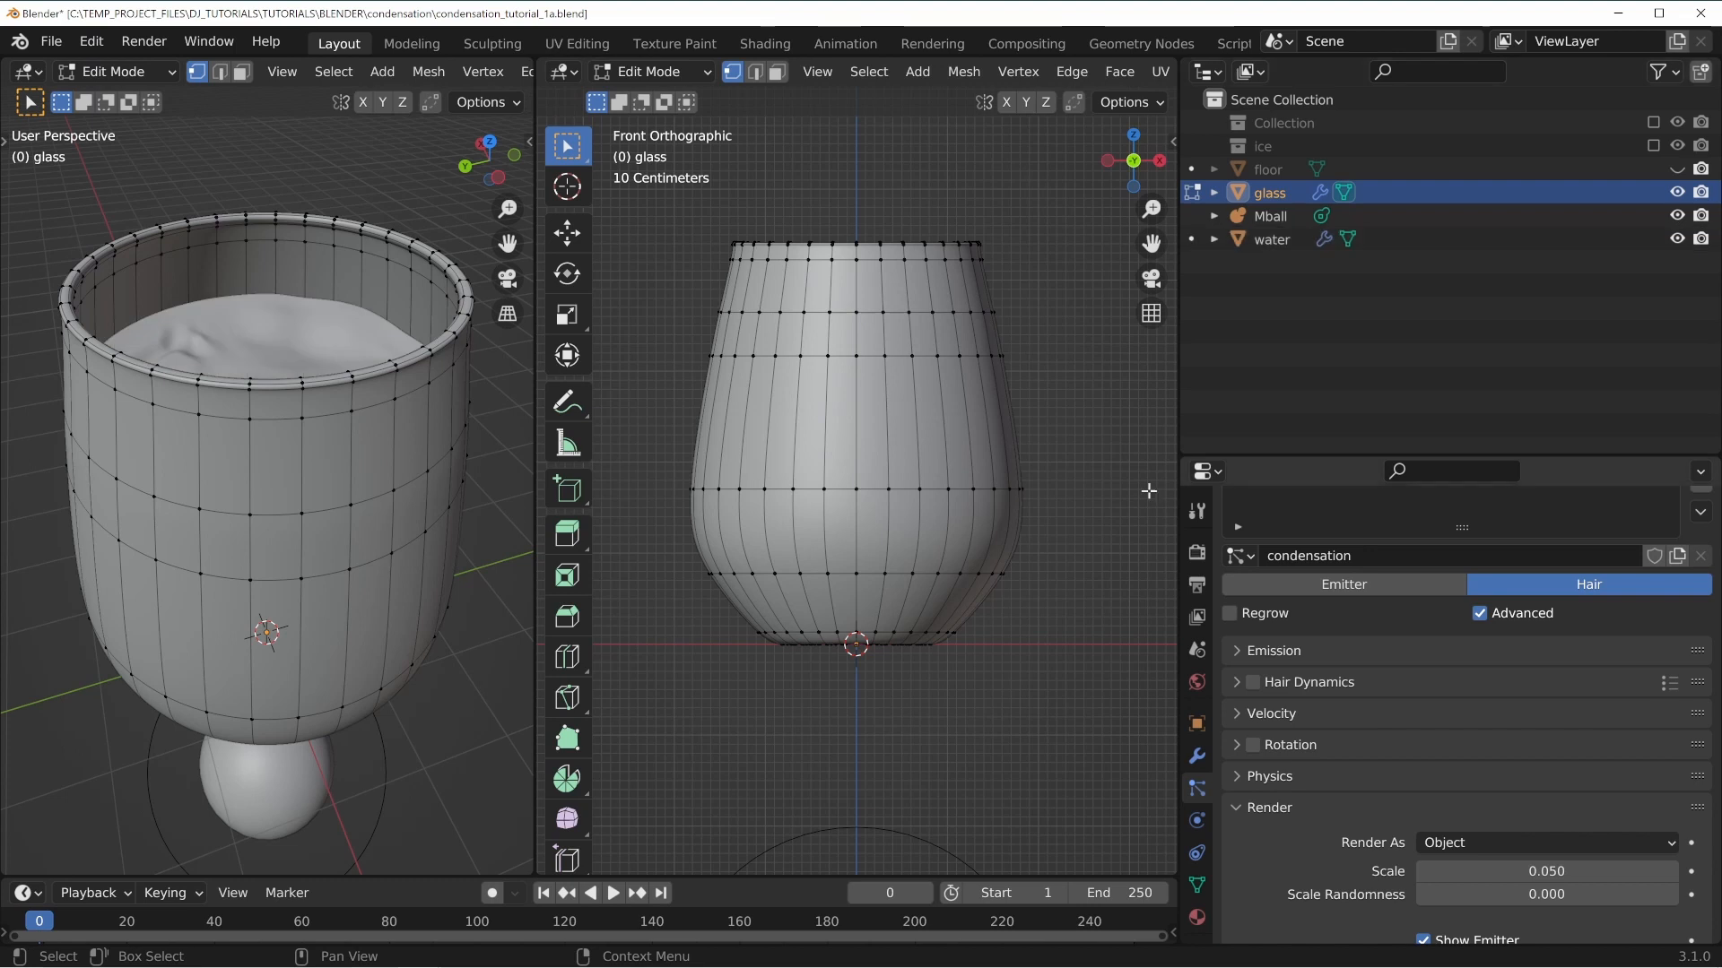
# Toggle X-ray and select edge loops on the glass body in the front view.
pyautogui.press('z')
pyautogui.click(664, 443)
pyautogui.scroll(4, 877, 319)
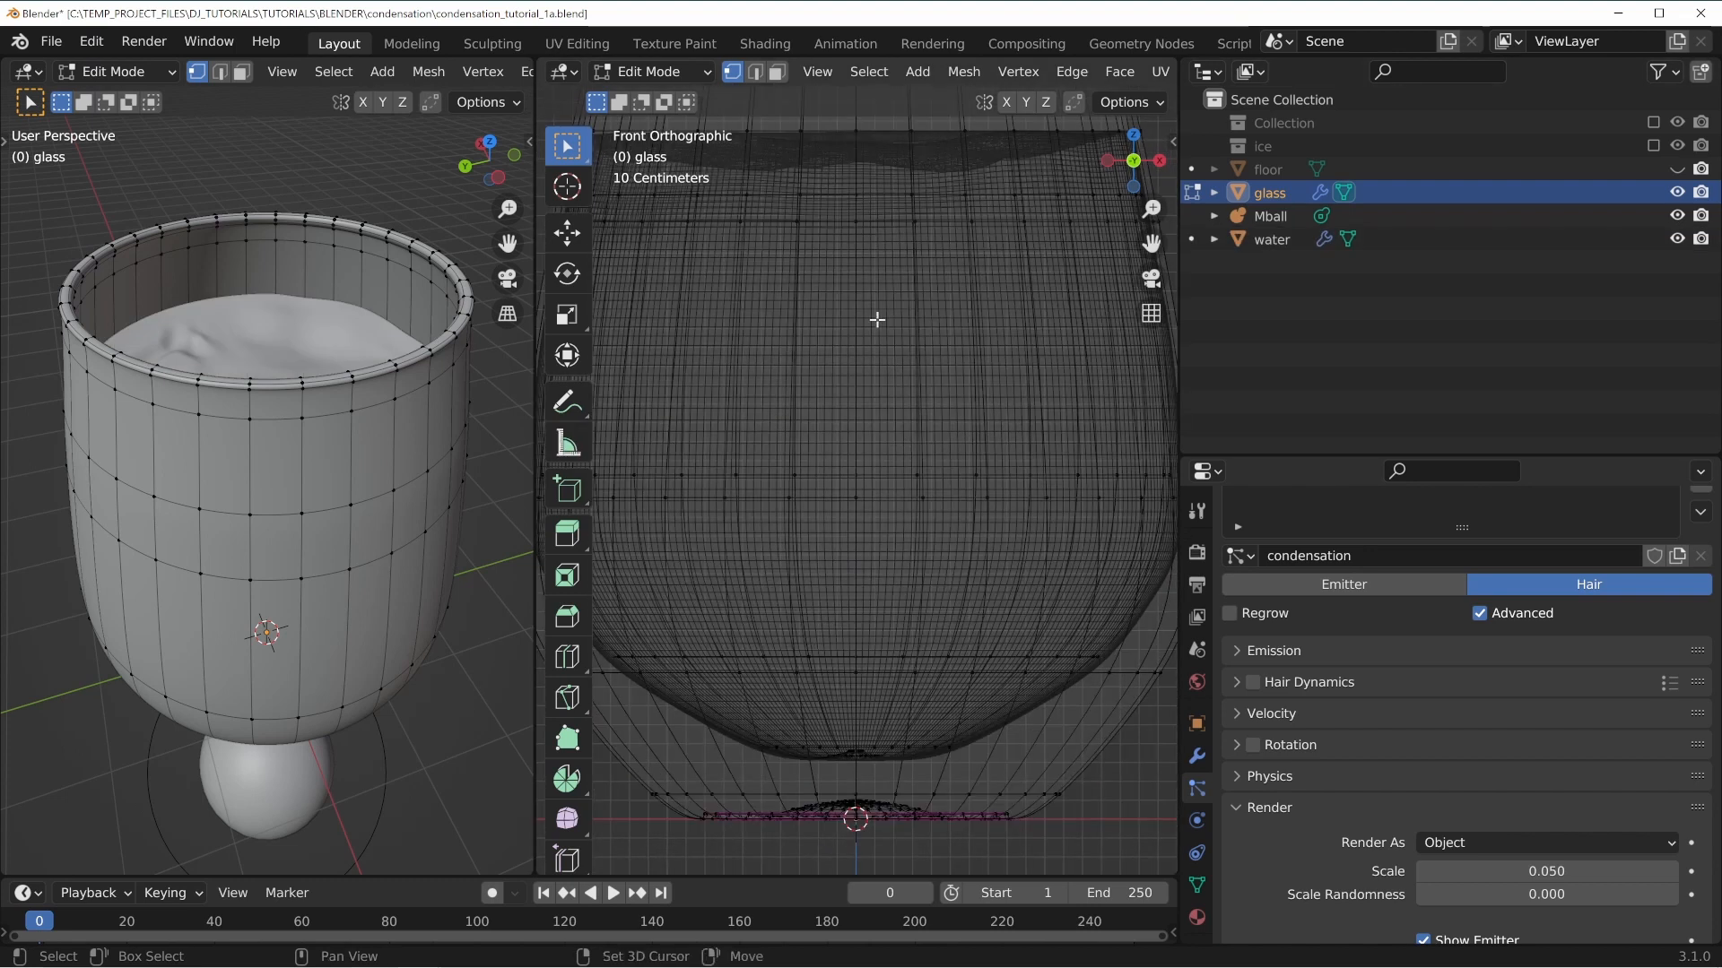
pyautogui.keyDown('shift'); pyautogui.moveTo(877, 319); pyautogui.dragTo(918, 554, button='middle'); pyautogui.keyUp('shift')
pyautogui.keyDown('alt'); pyautogui.click(637, 355); pyautogui.keyUp('alt')
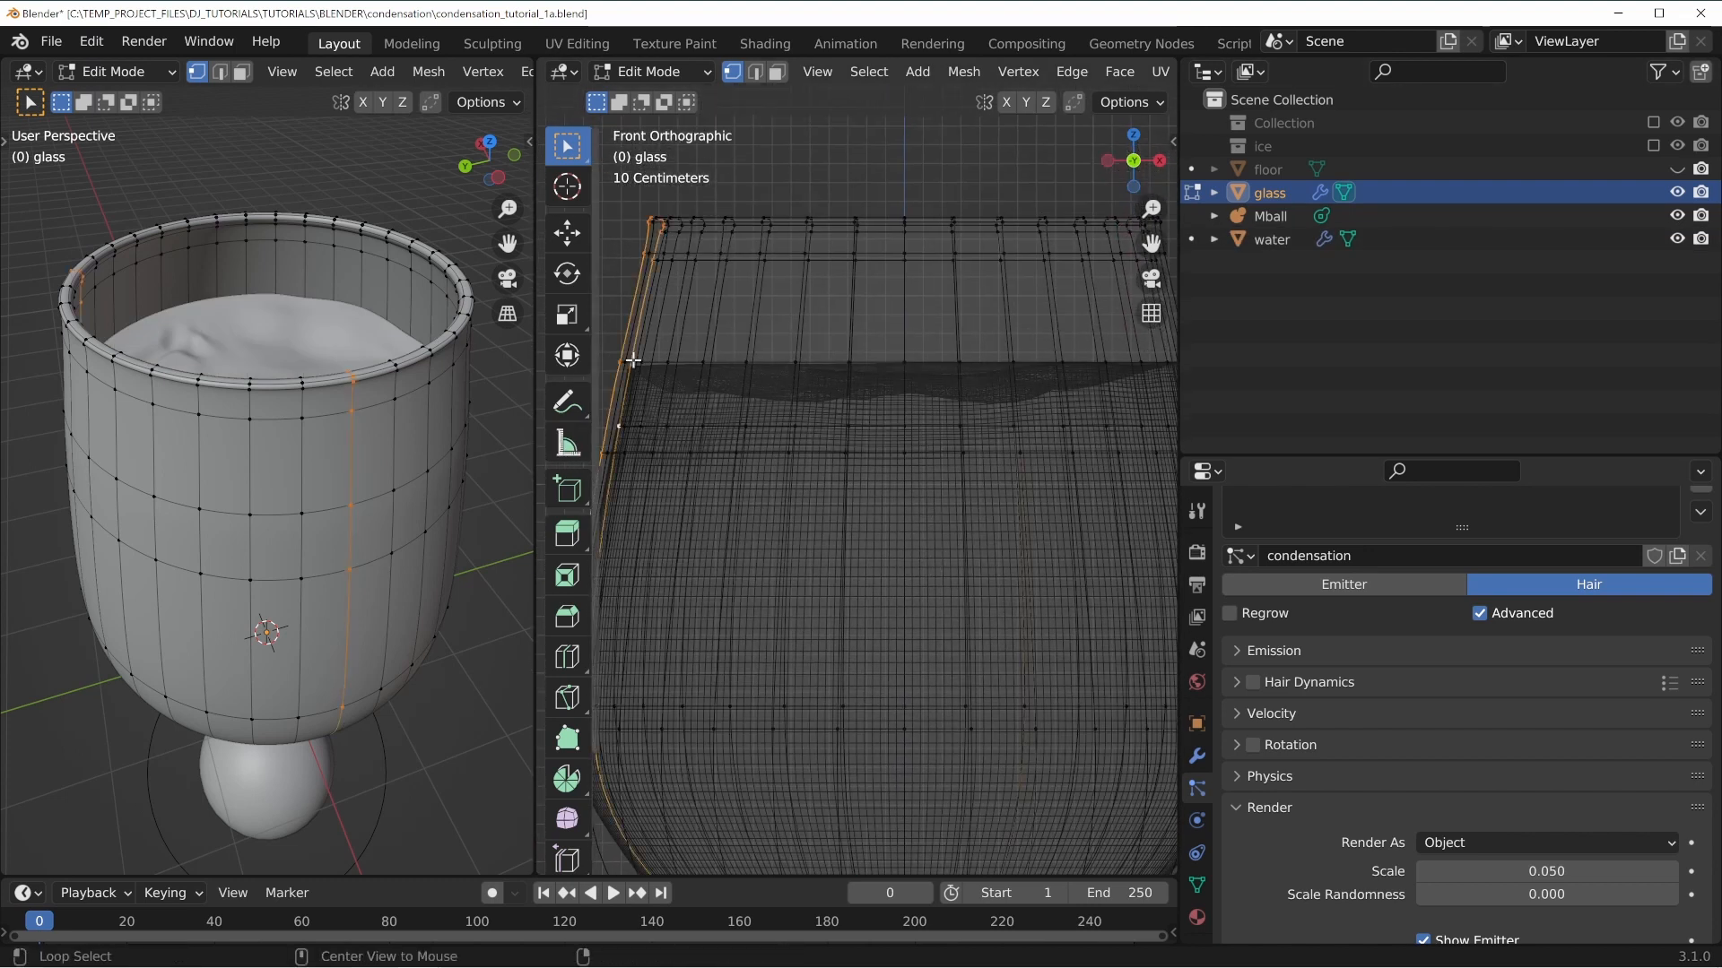
pyautogui.keyDown('alt'); pyautogui.click(634, 359); pyautogui.keyUp('alt')
pyautogui.keyDown('shift'); pyautogui.moveTo(1015, 490); pyautogui.dragTo(1023, 432, button='middle'); pyautogui.keyUp('shift')
pyautogui.press('z')
pyautogui.click(892, 392)
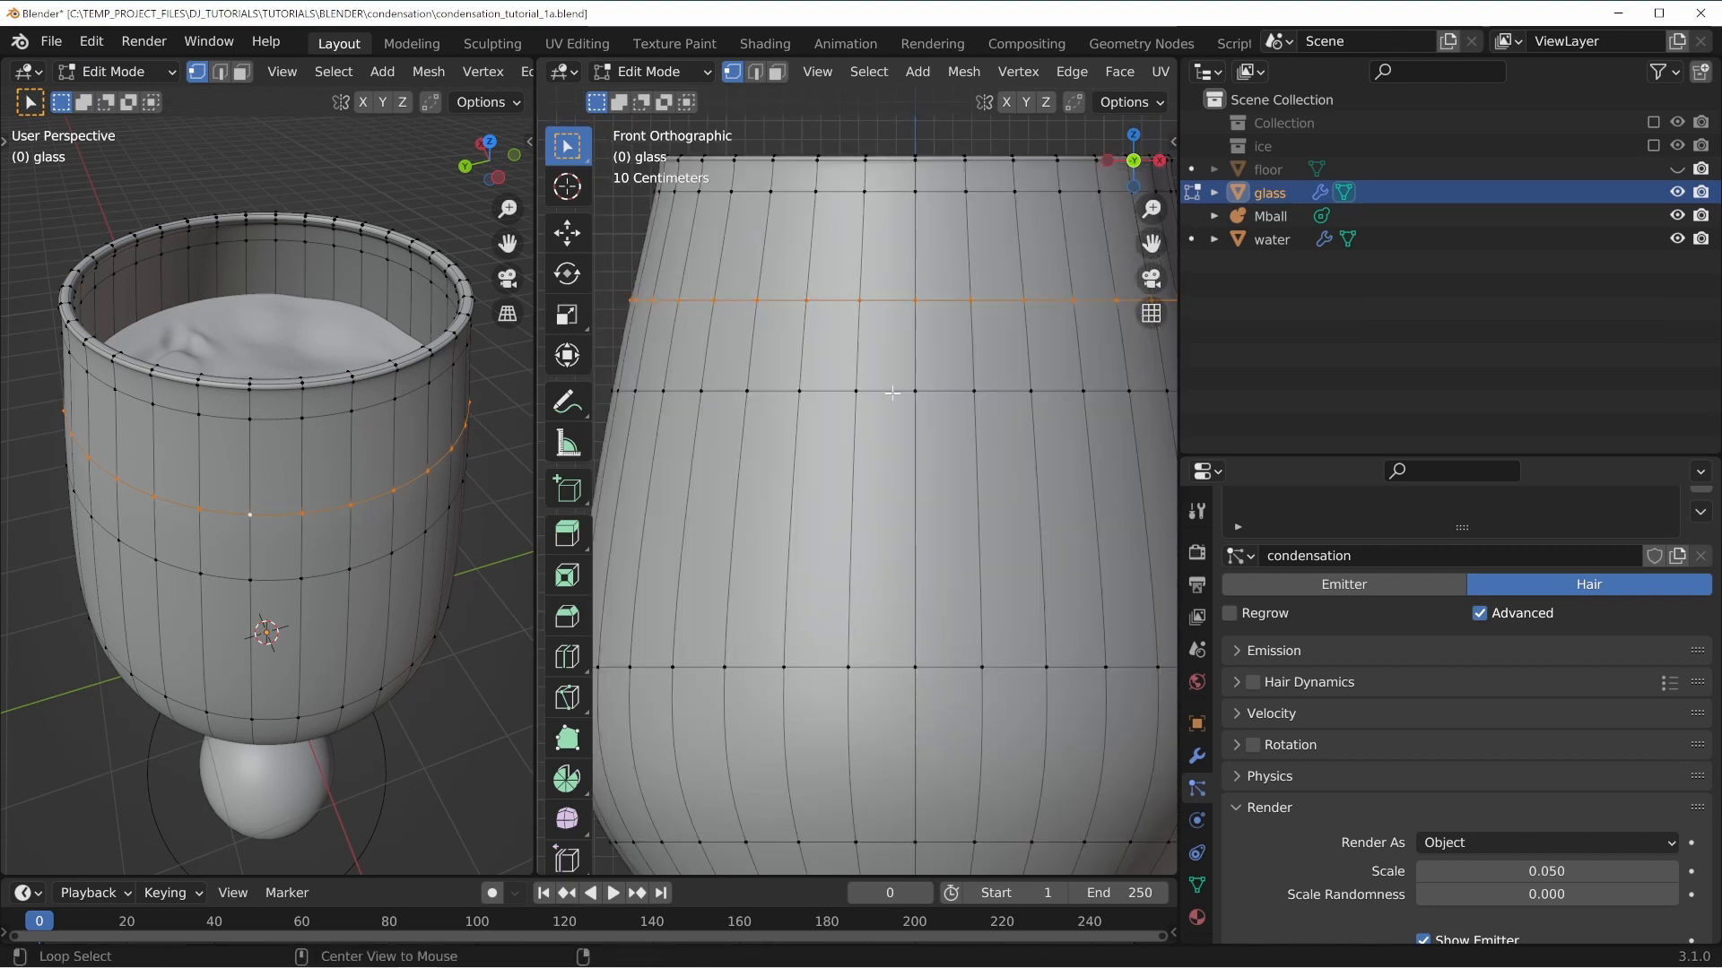
pyautogui.keyDown('alt'); pyautogui.click(832, 389); pyautogui.keyUp('alt')
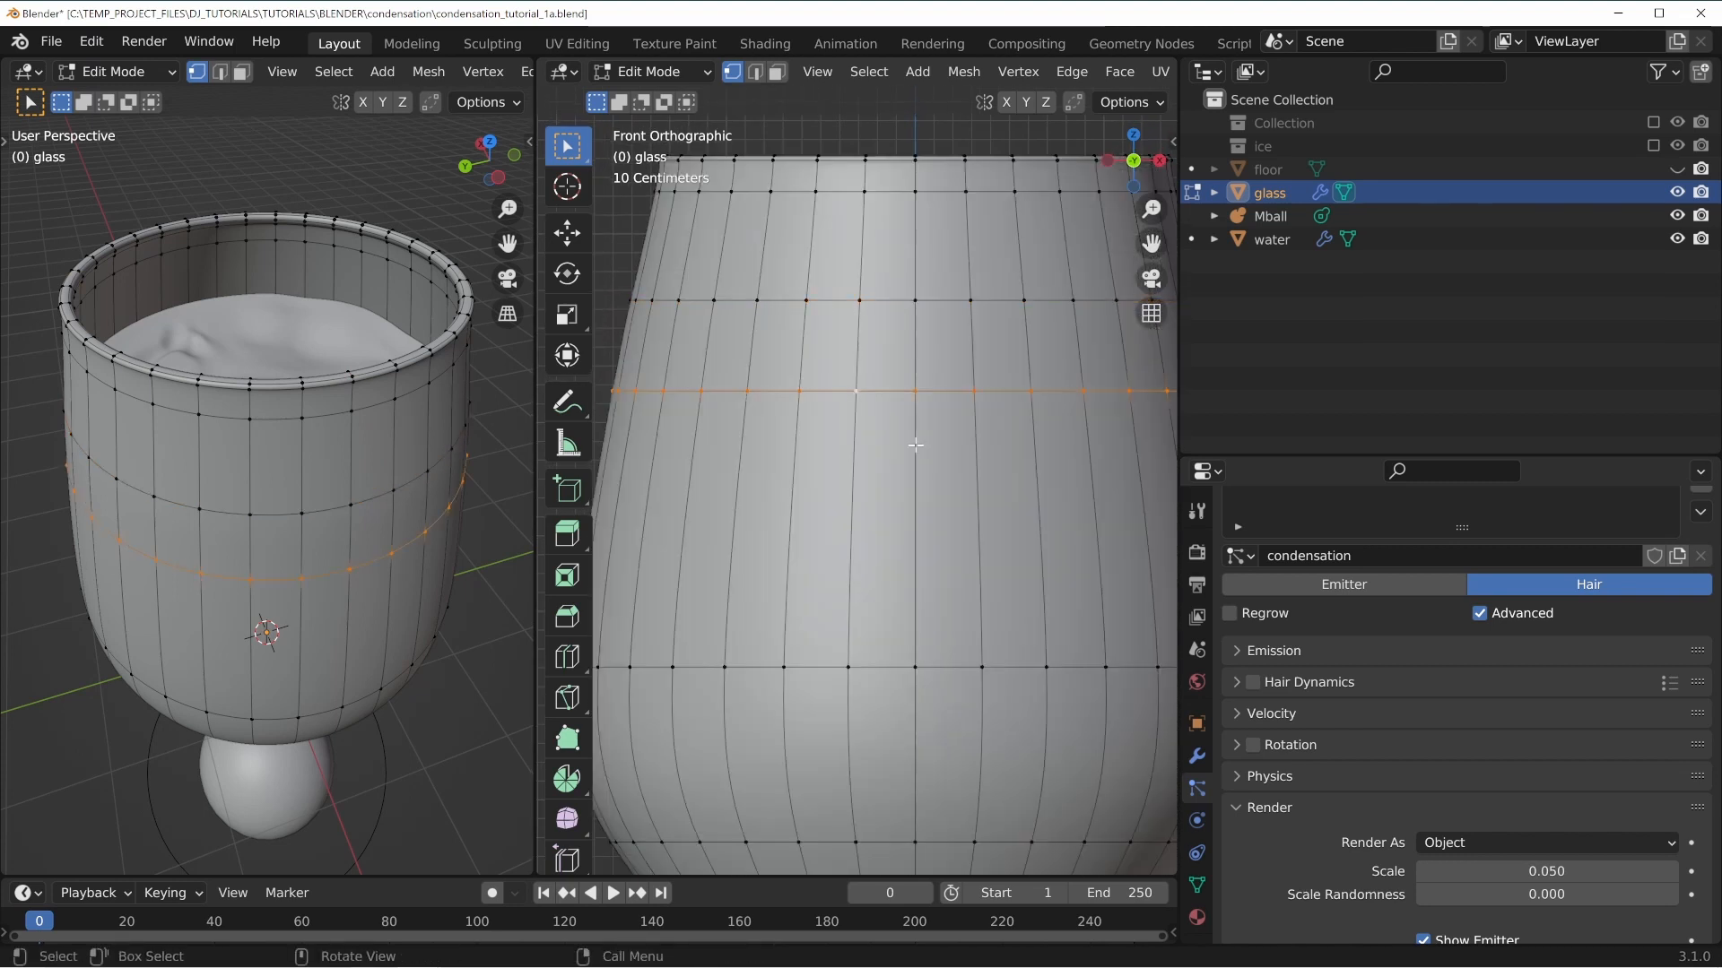
# Open the glass's mesh data properties and enlarge the properties area.
pyautogui.scroll(-5, 942, 484)
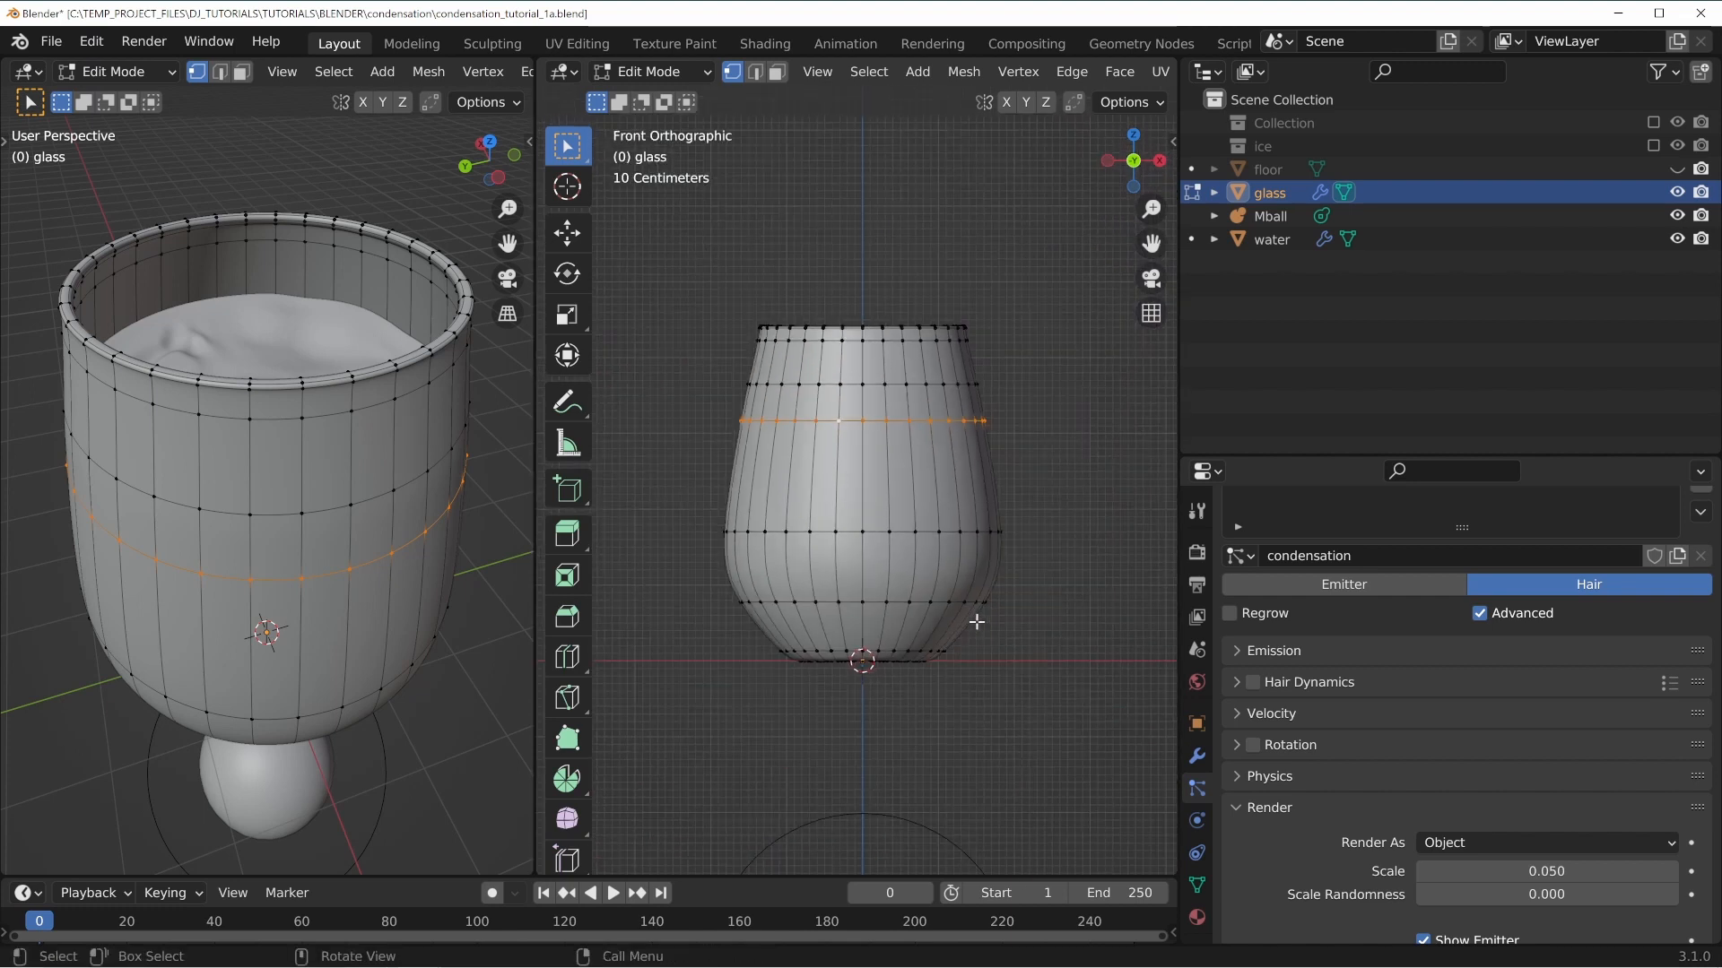
pyautogui.scroll(2, 976, 621)
pyautogui.click(1196, 885)
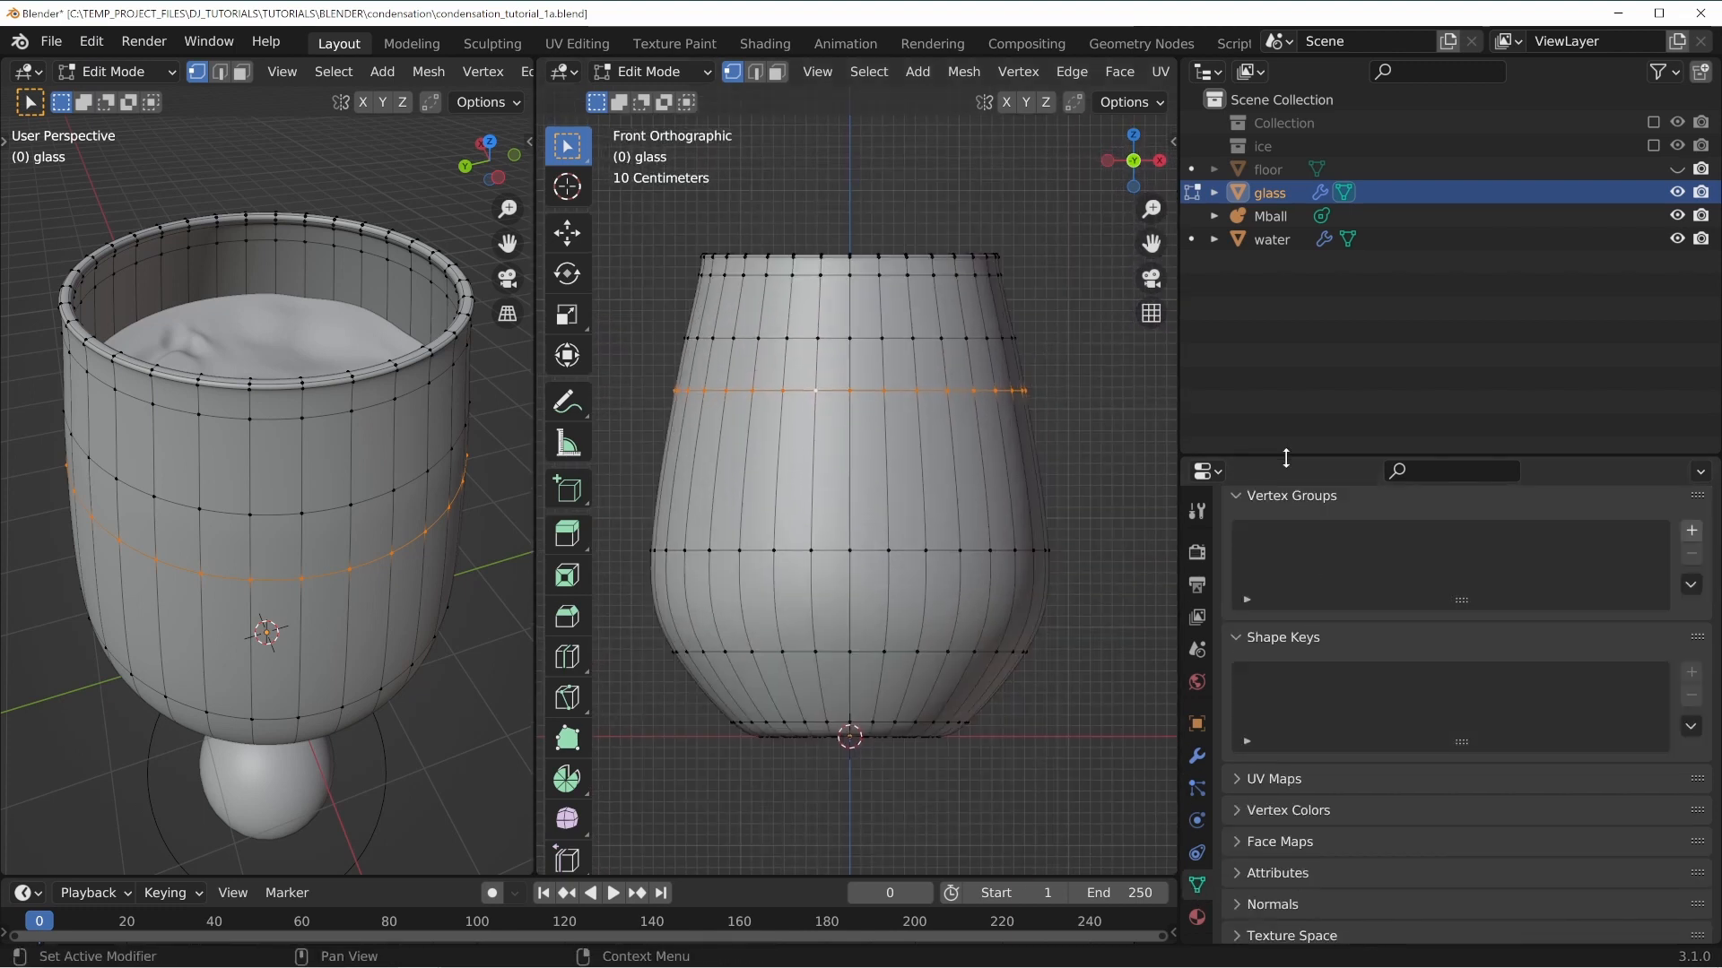
pyautogui.moveTo(1286, 458); pyautogui.dragTo(1291, 159)
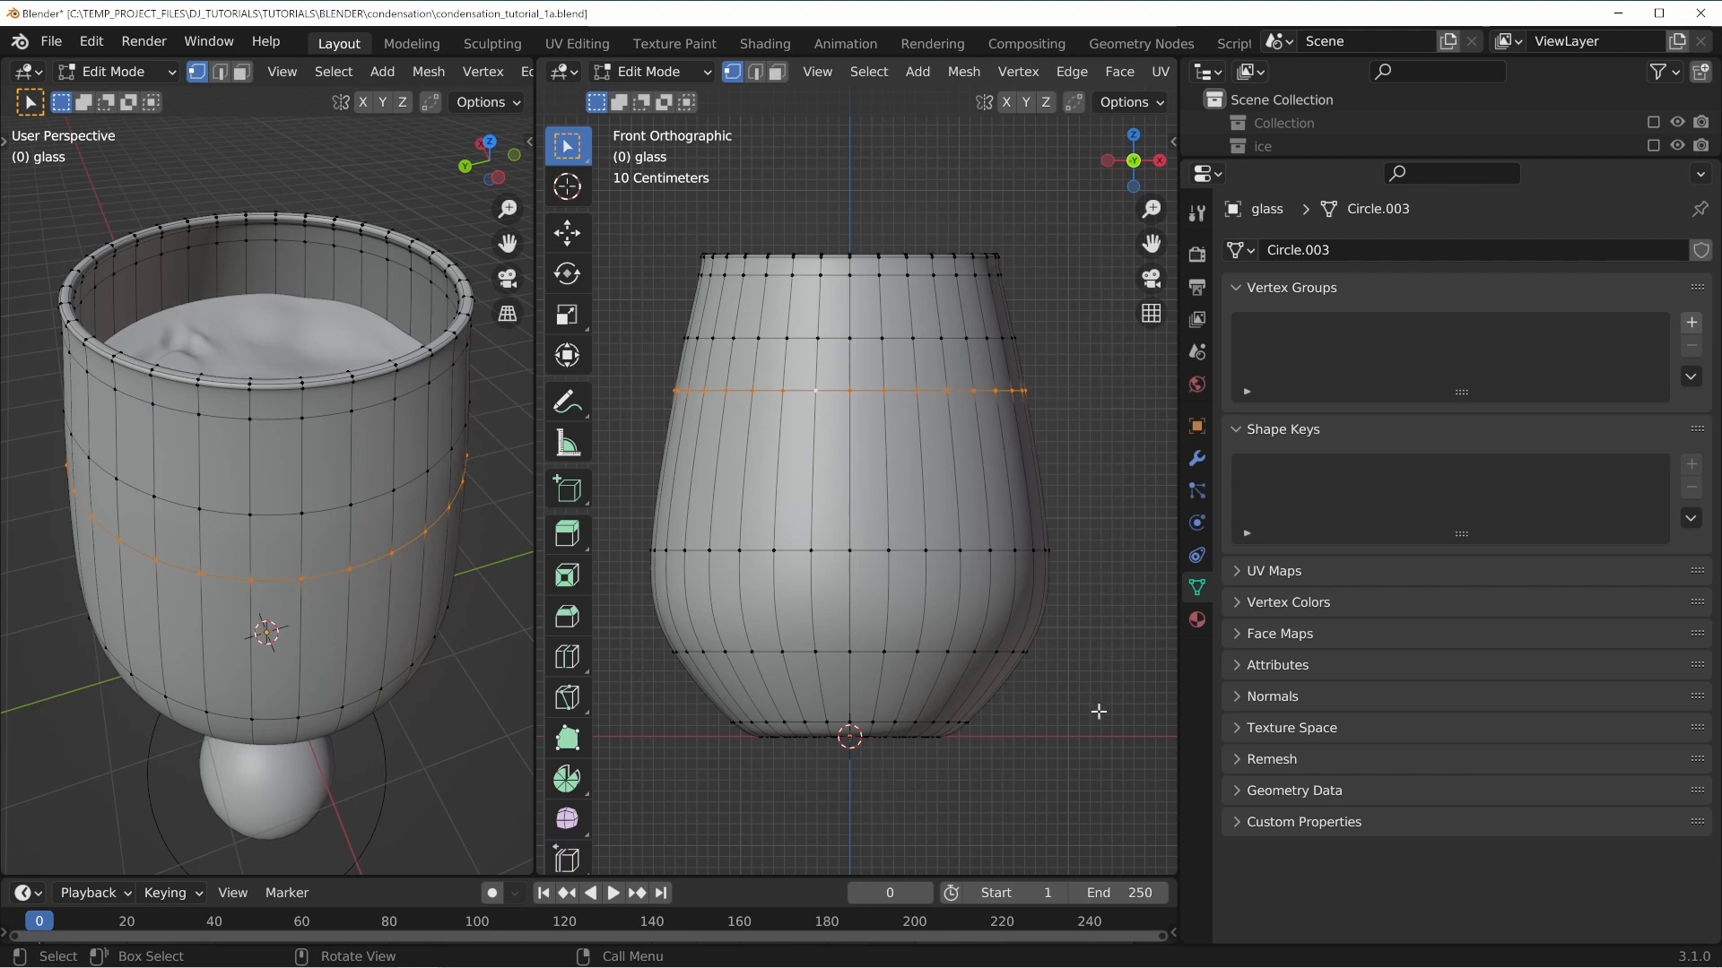
# Select the band of edge loops spanning the glass's middle and lower body.
pyautogui.keyDown('shift'); pyautogui.moveTo(956, 641); pyautogui.dragTo(995, 507, button='middle'); pyautogui.keyUp('shift')
pyautogui.scroll(1, 1015, 552)
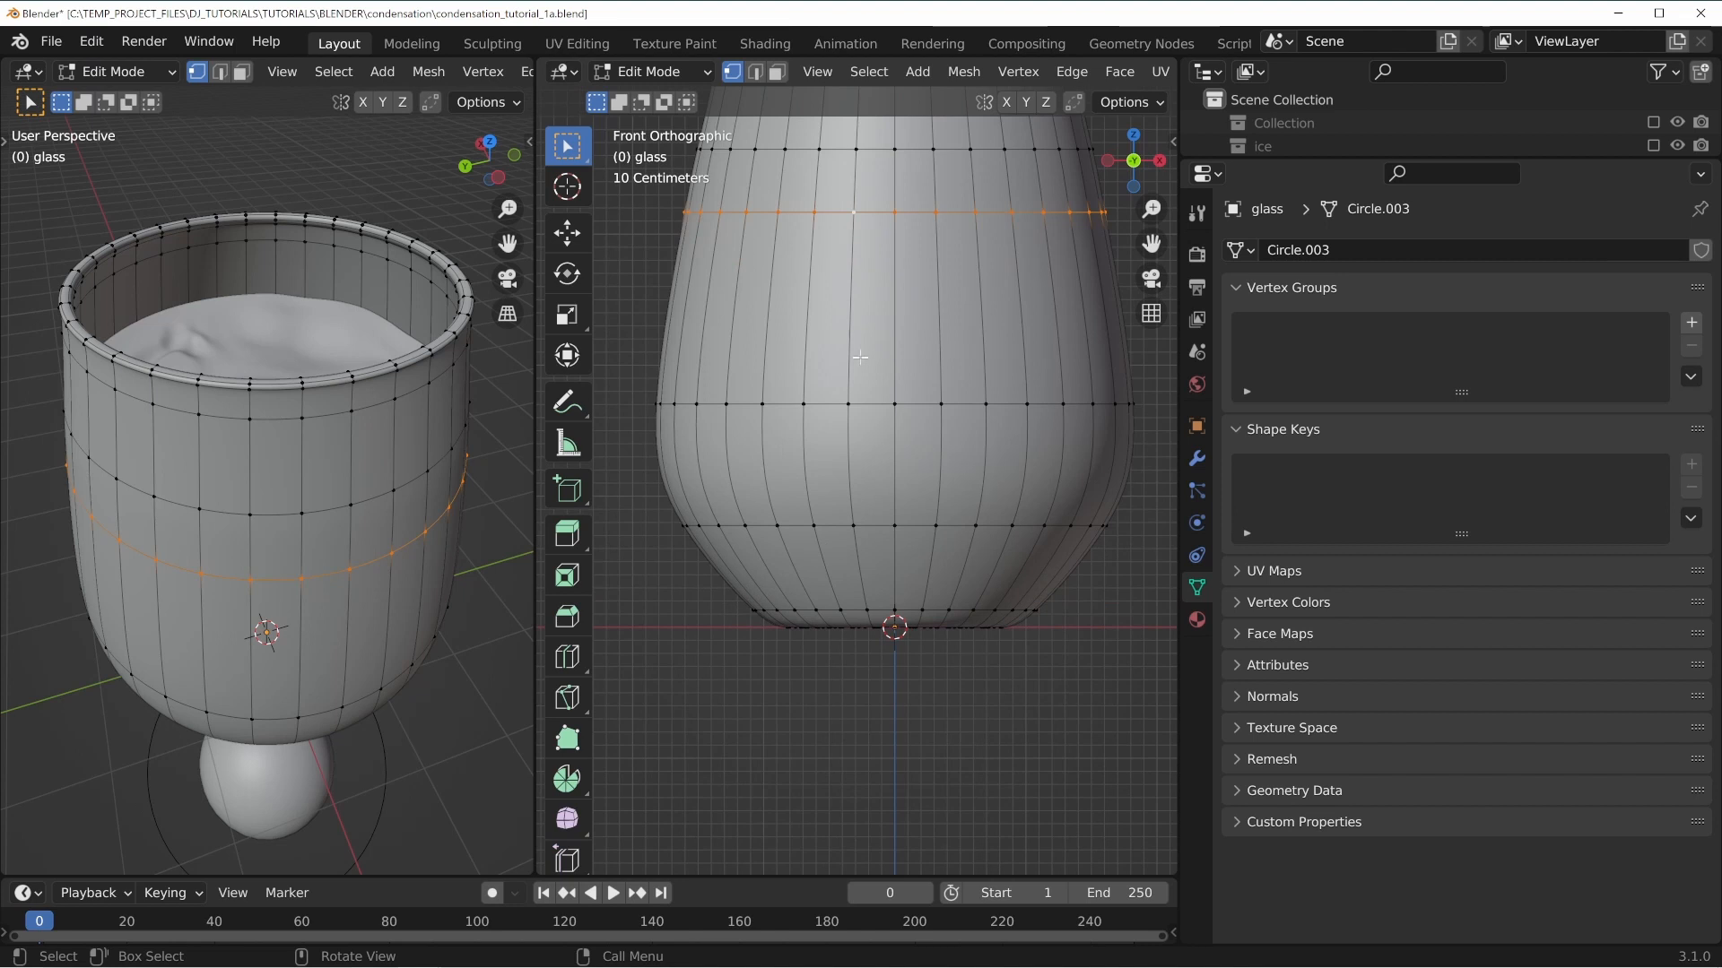
pyautogui.keyDown('alt'); pyautogui.keyDown('shift'); pyautogui.click(870, 404); pyautogui.keyUp('shift'); pyautogui.keyUp('alt')
pyautogui.keyDown('alt'); pyautogui.keyDown('shift'); pyautogui.click(875, 524); pyautogui.keyUp('shift'); pyautogui.keyUp('alt')
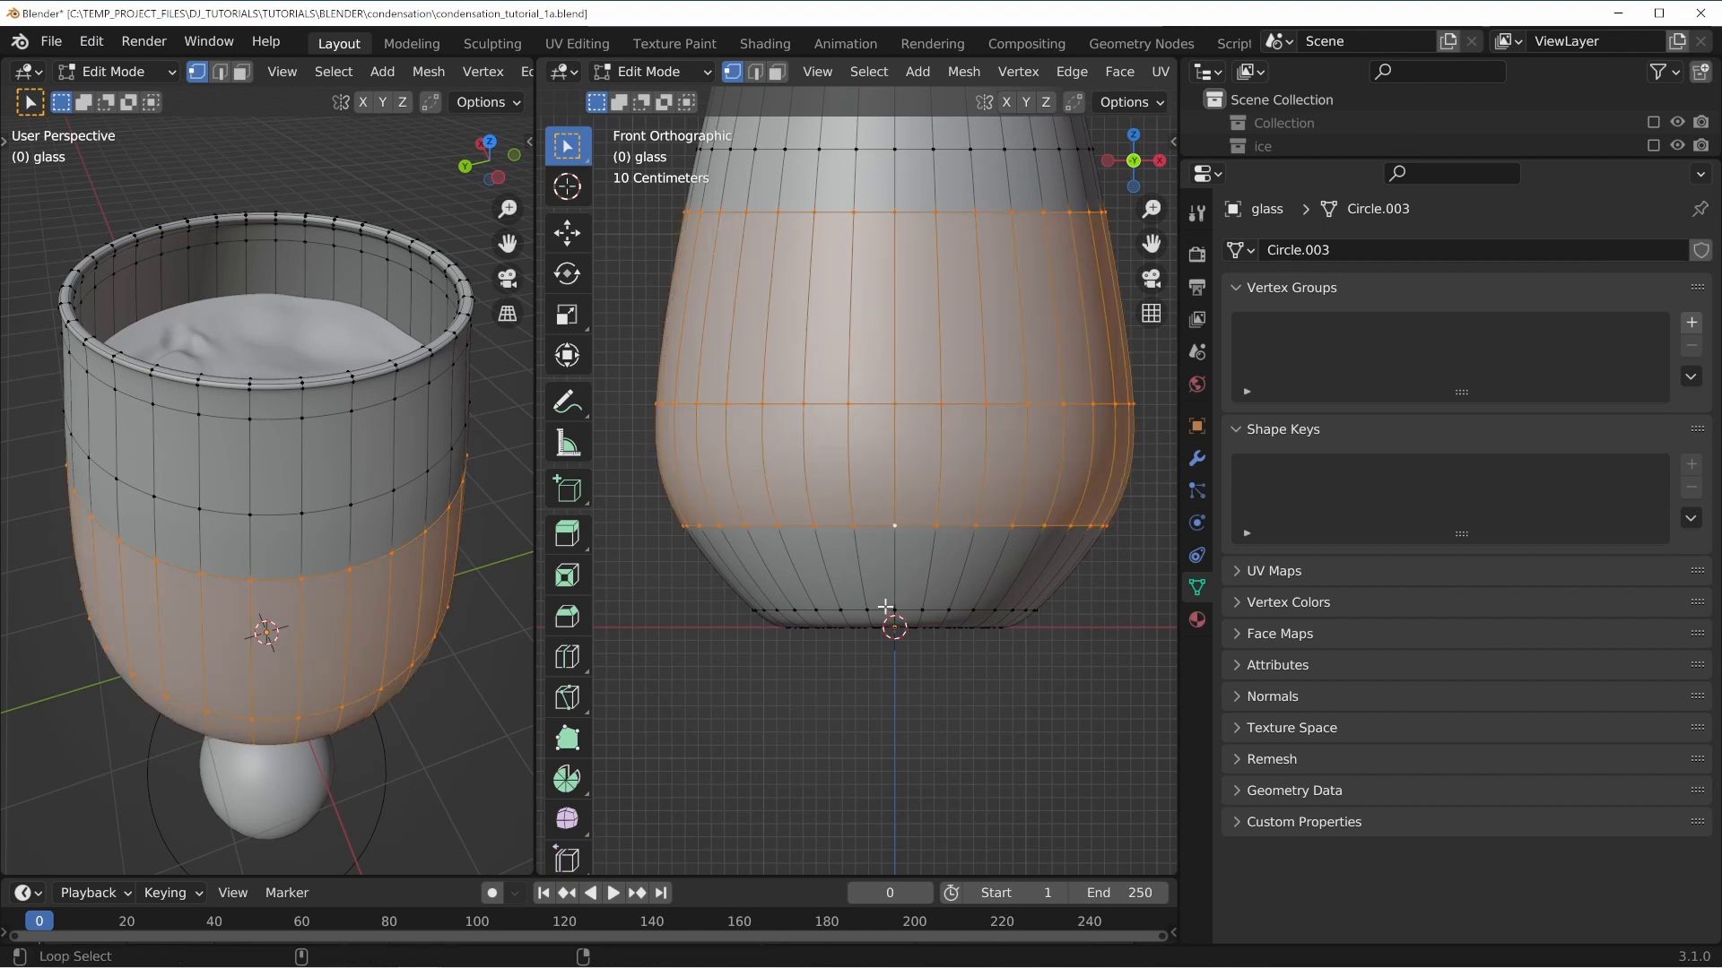
pyautogui.keyDown('alt'); pyautogui.keyDown('shift'); pyautogui.click(886, 607); pyautogui.keyUp('shift'); pyautogui.keyUp('alt')
pyautogui.scroll(3, 944, 670)
pyautogui.keyDown('shift'); pyautogui.moveTo(957, 719); pyautogui.dragTo(936, 412, button='middle'); pyautogui.keyUp('shift')
pyautogui.scroll(4, 913, 445)
pyautogui.keyDown('alt'); pyautogui.keyDown('shift'); pyautogui.click(851, 435); pyautogui.keyUp('shift'); pyautogui.keyUp('alt')
pyautogui.scroll(-5, 942, 368)
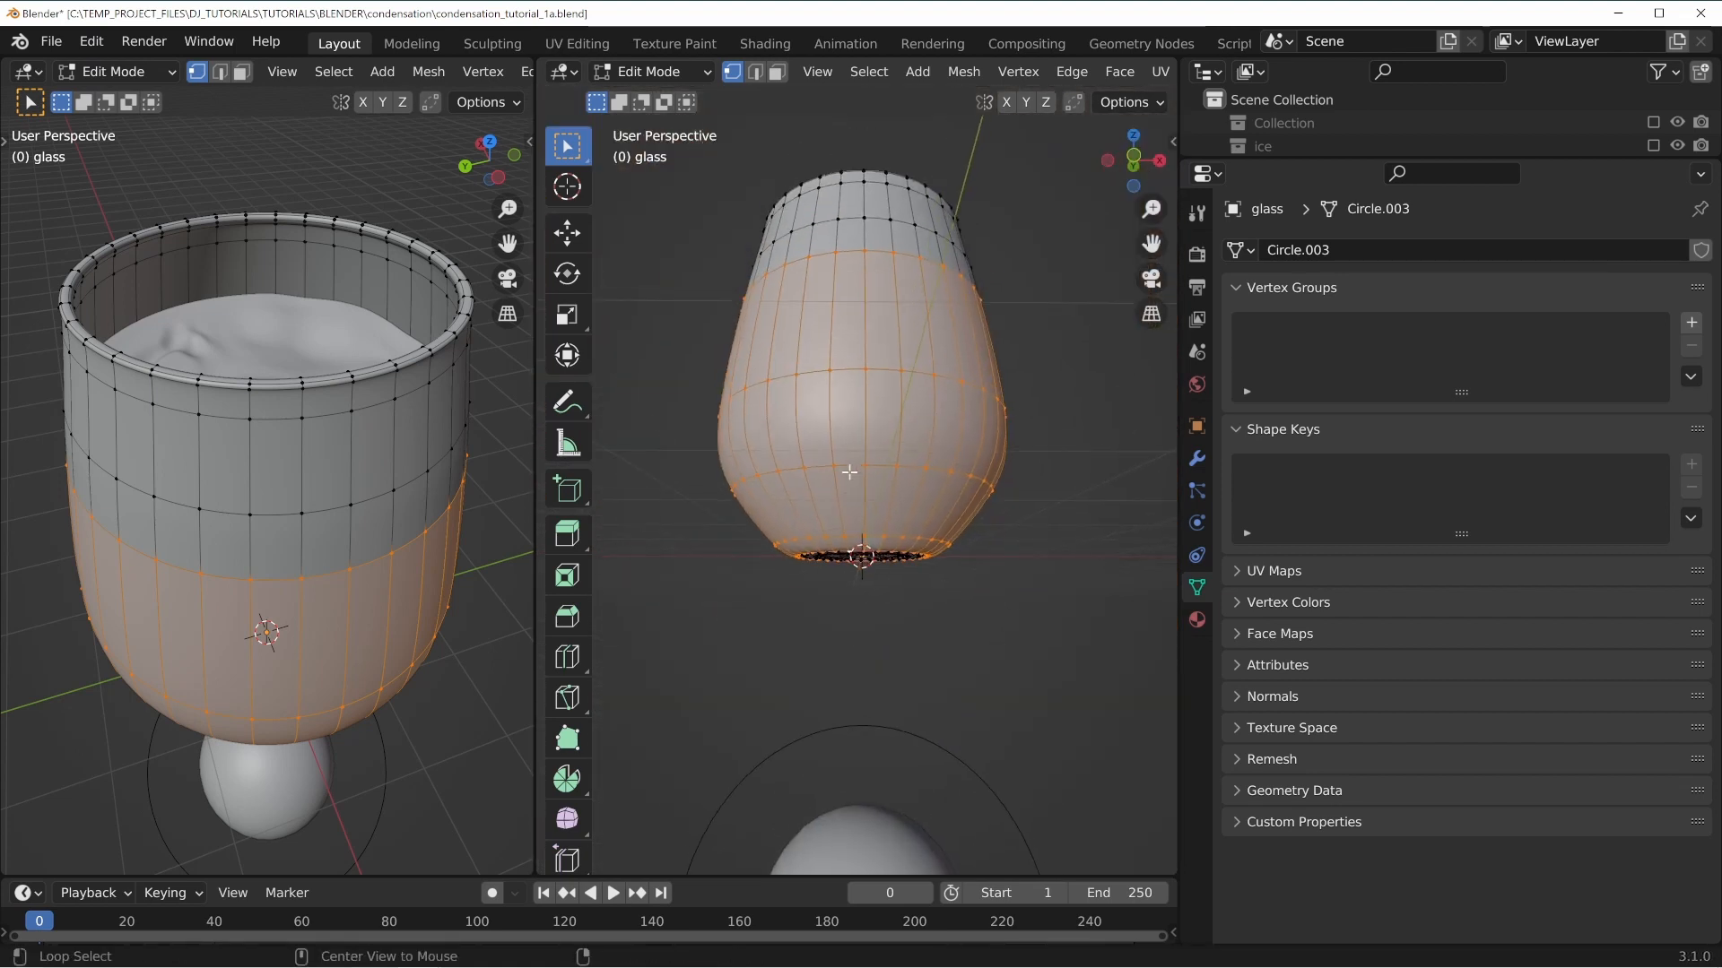
# Grow the selection downward to the glass's bottom with Select More.
pyautogui.keyDown('alt'); pyautogui.click(848, 461); pyautogui.keyUp('alt')
pyautogui.press('ctrl+KP_Add')
pyautogui.press('ctrl+KP_Add')
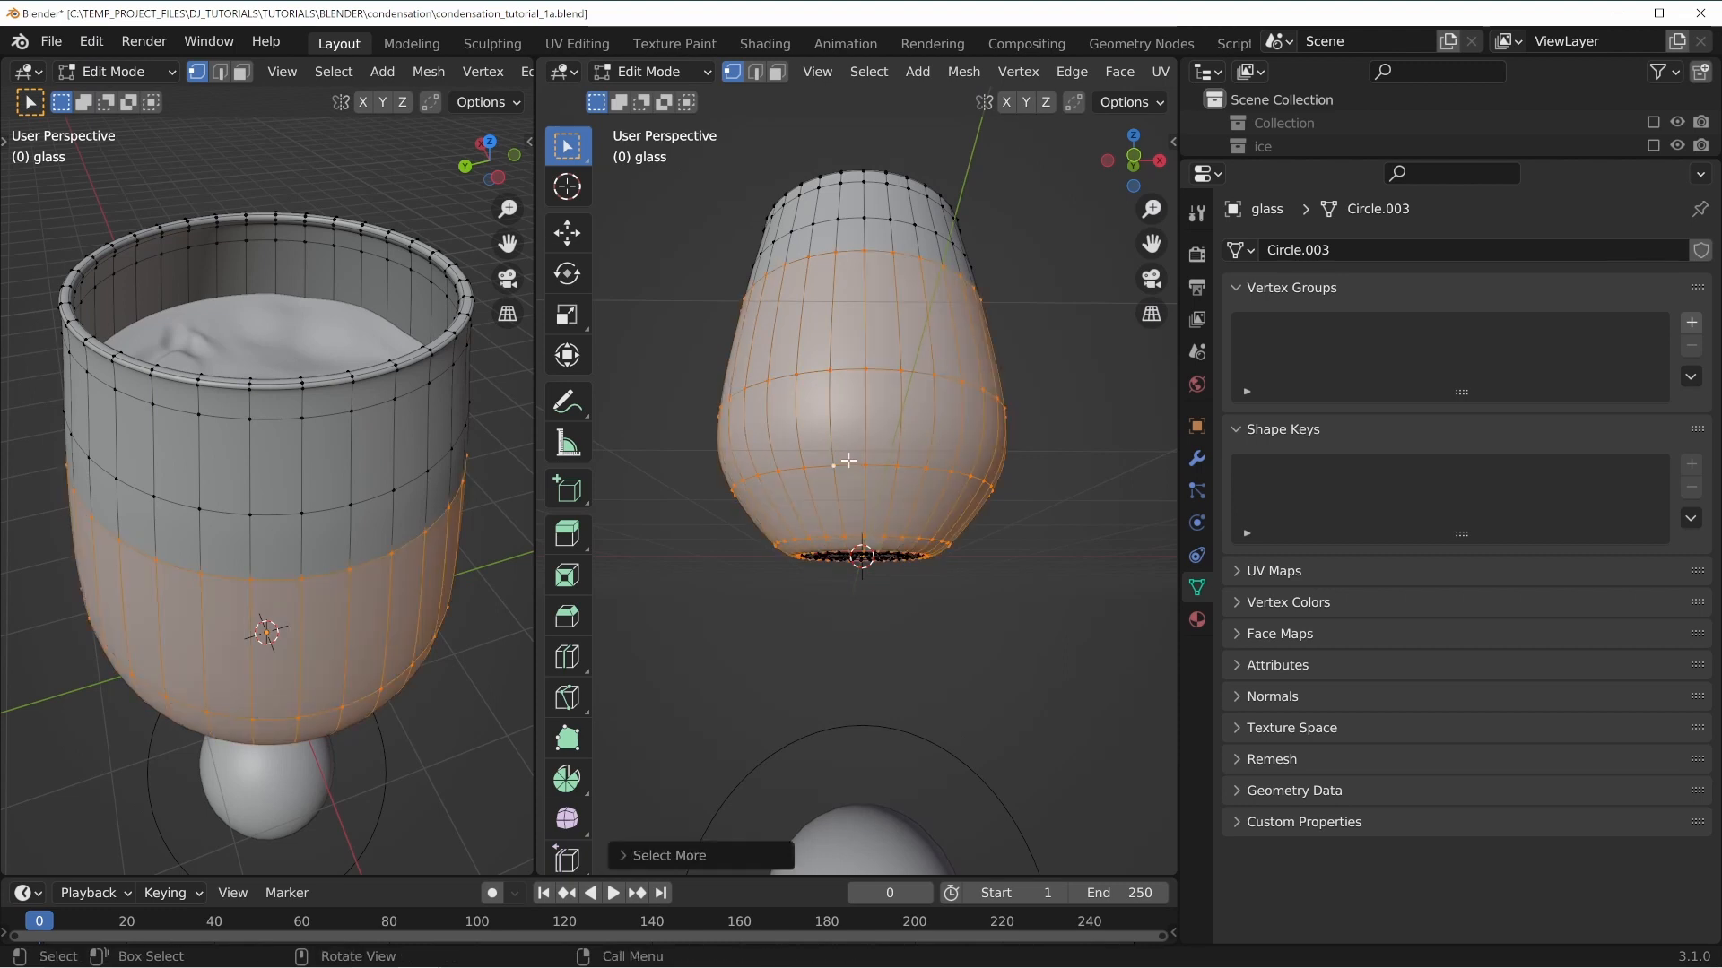
pyautogui.moveTo(848, 461); pyautogui.dragTo(898, 353, button='middle')
pyautogui.press('ctrl+KP_Add')
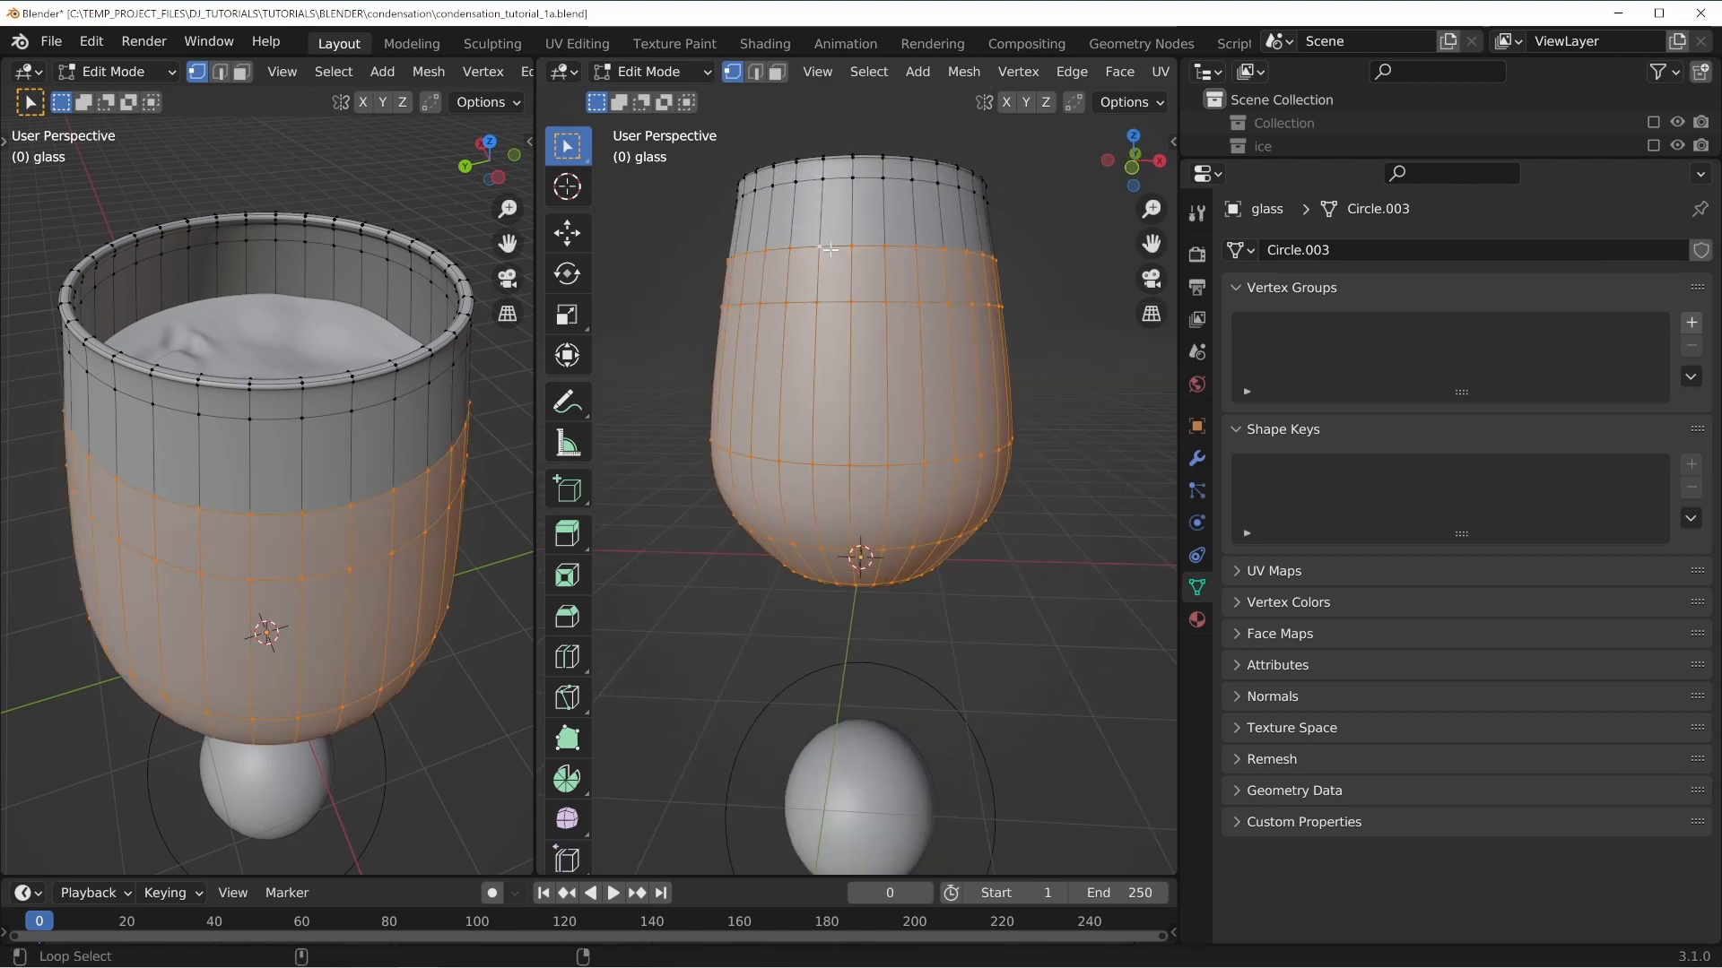
pyautogui.moveTo(829, 249); pyautogui.dragTo(823, 344, button='middle')
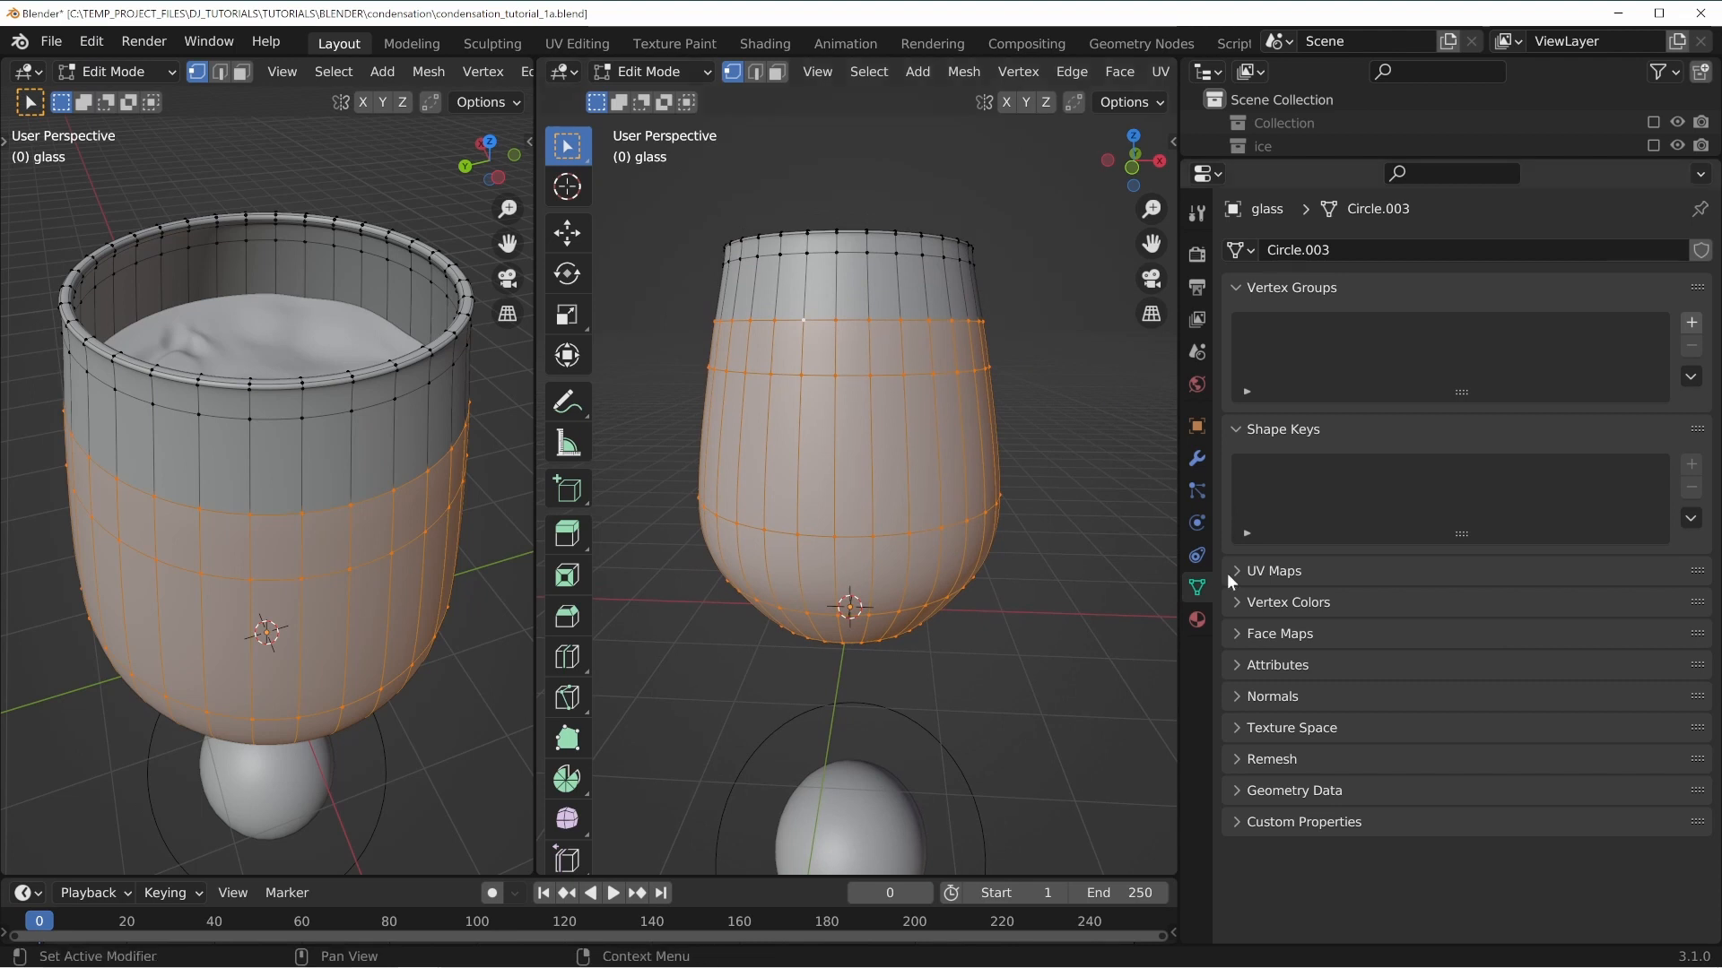
# Check the glass's modifier stack and orbit around the selection.
pyautogui.click(1197, 460)
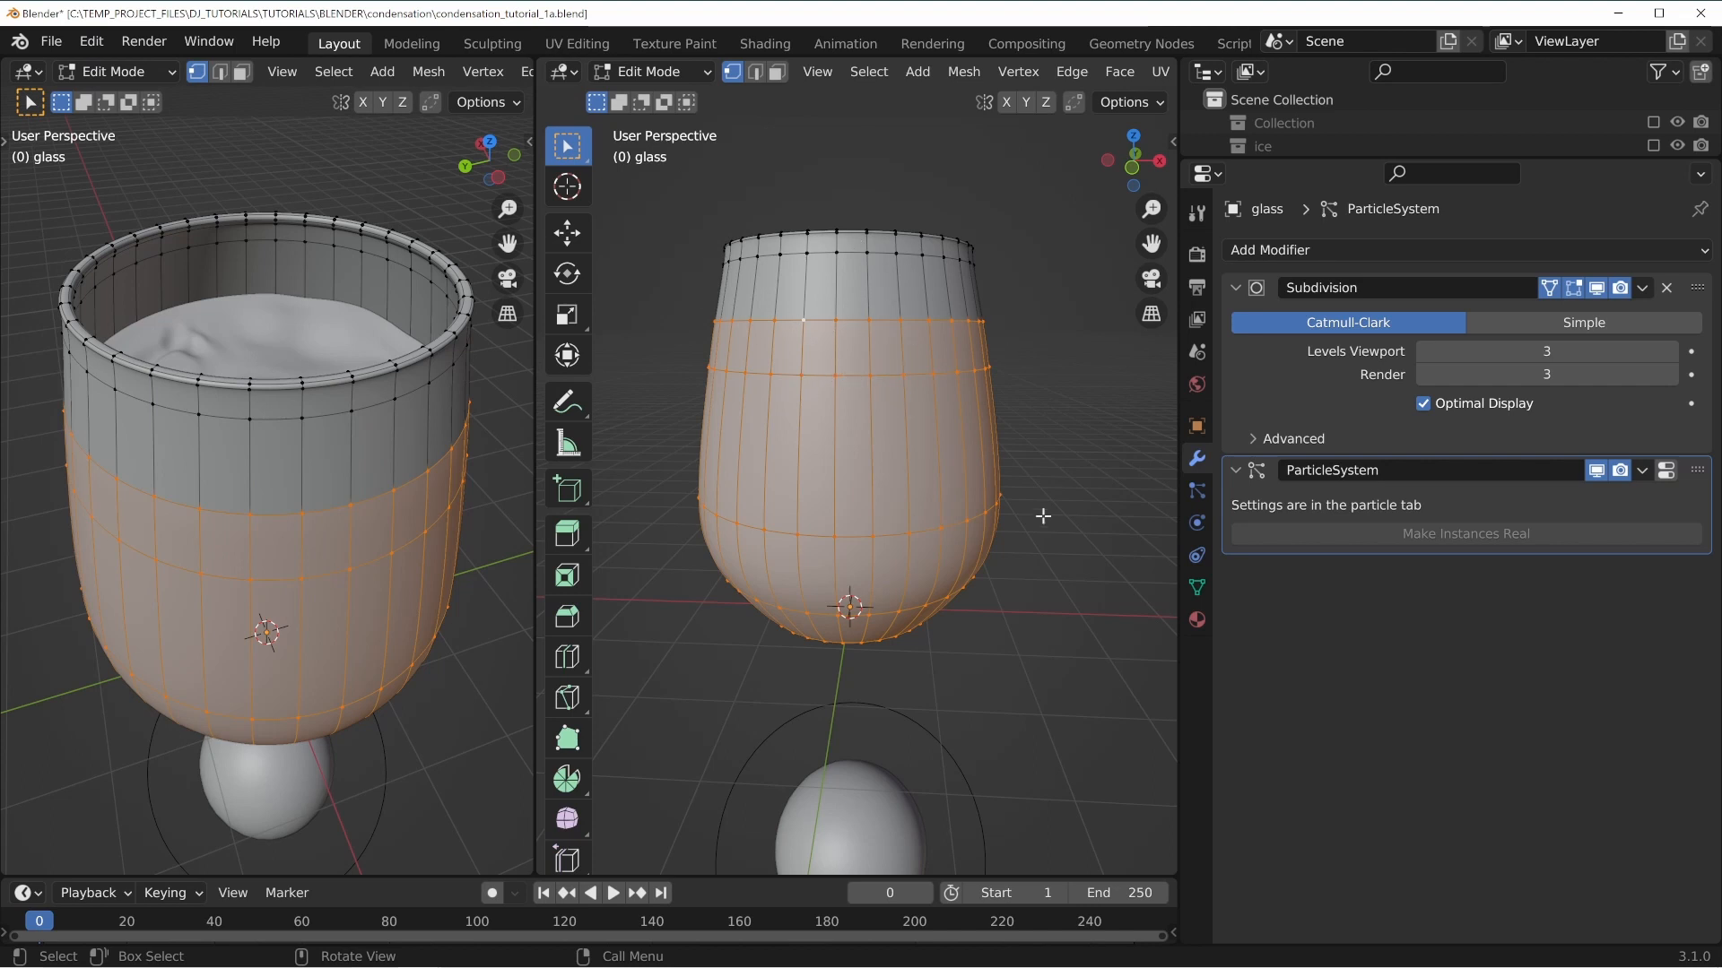
pyautogui.moveTo(1041, 512); pyautogui.dragTo(869, 374, button='middle')
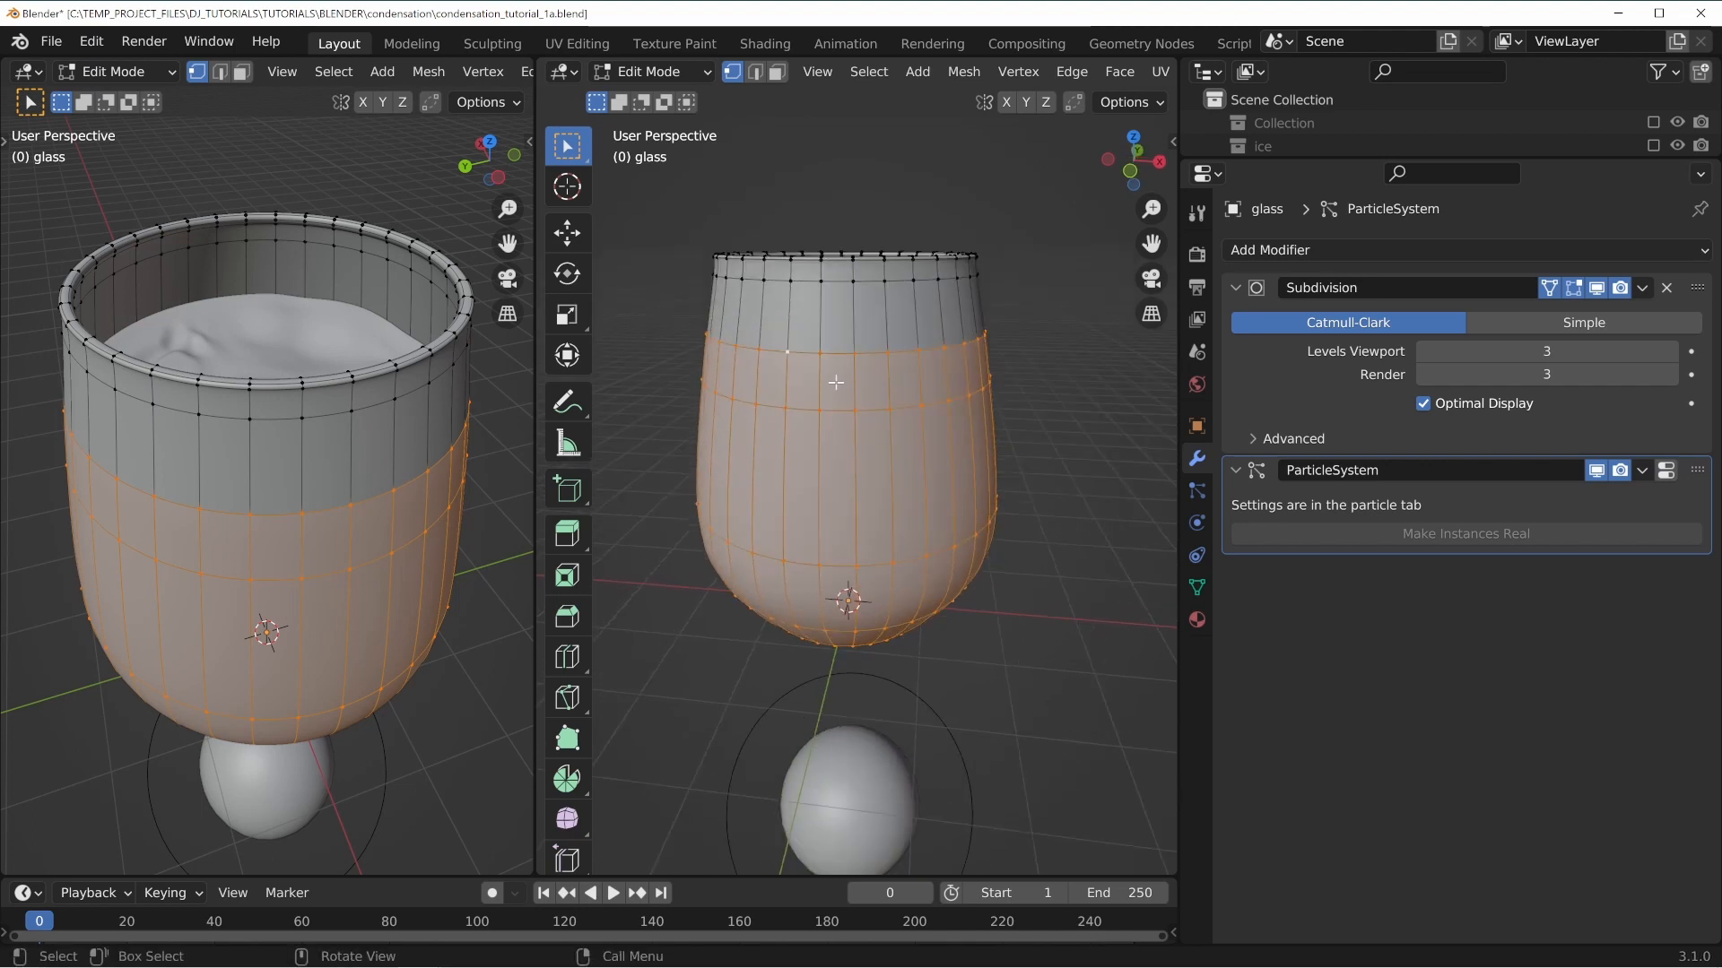
pyautogui.moveTo(988, 349); pyautogui.dragTo(958, 364, button='middle')
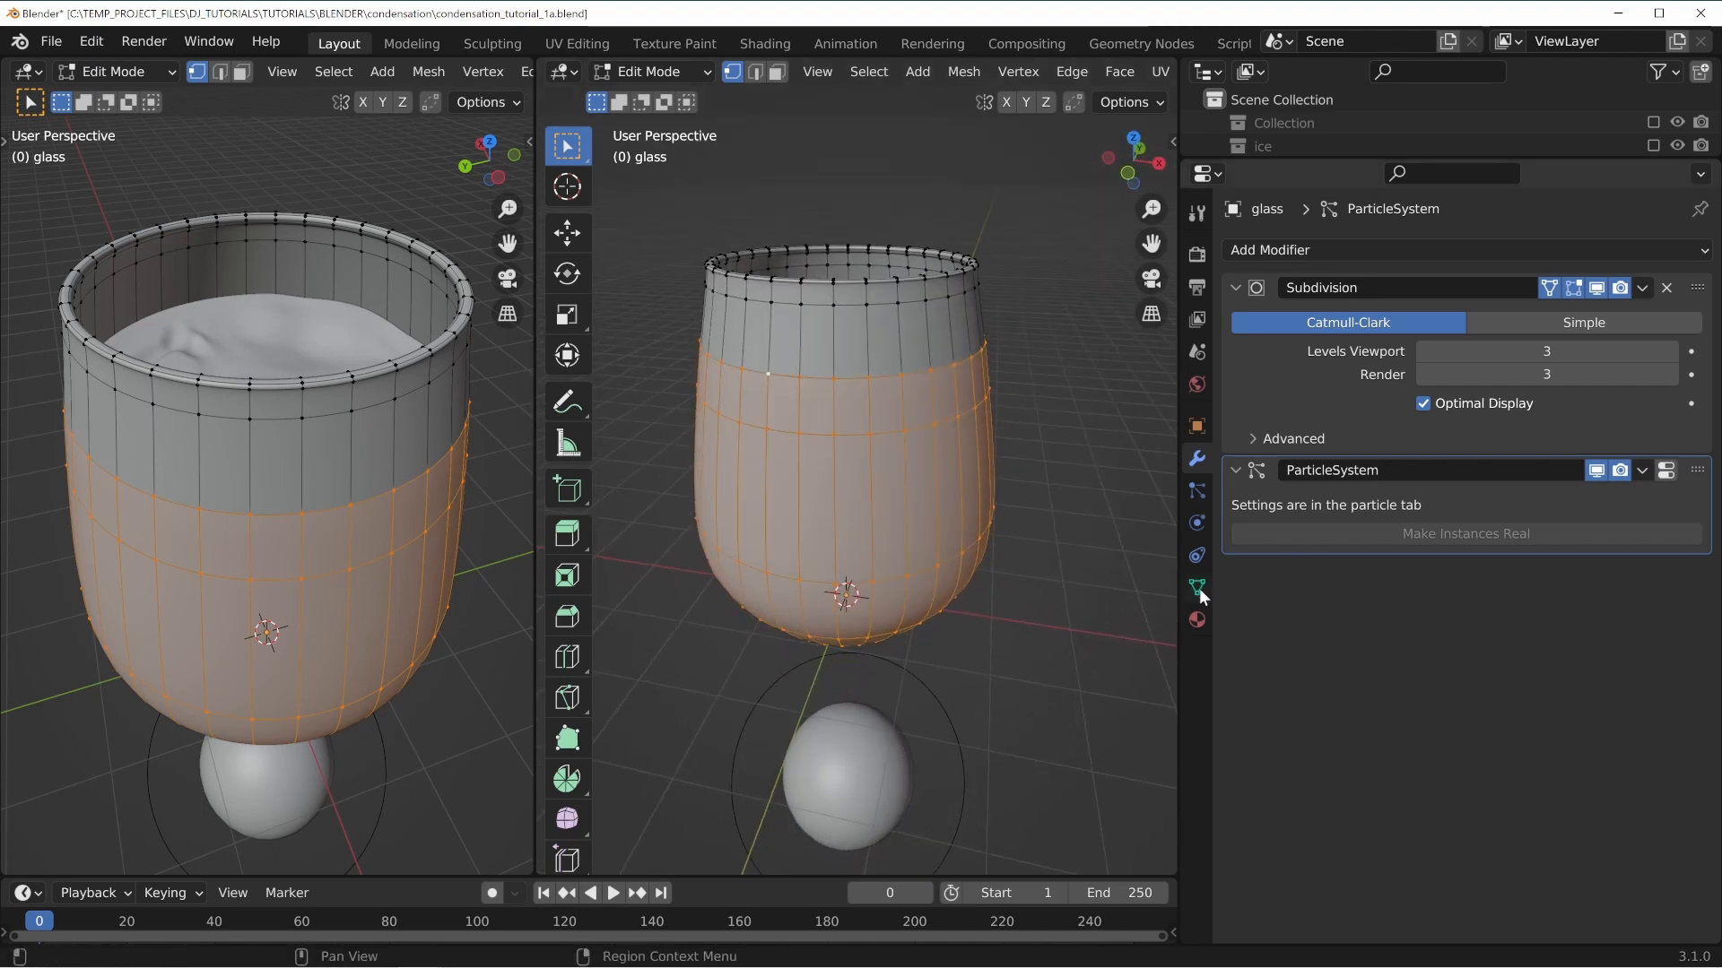
# Add a new vertex group to the glass and name it condensation.
pyautogui.click(1196, 587)
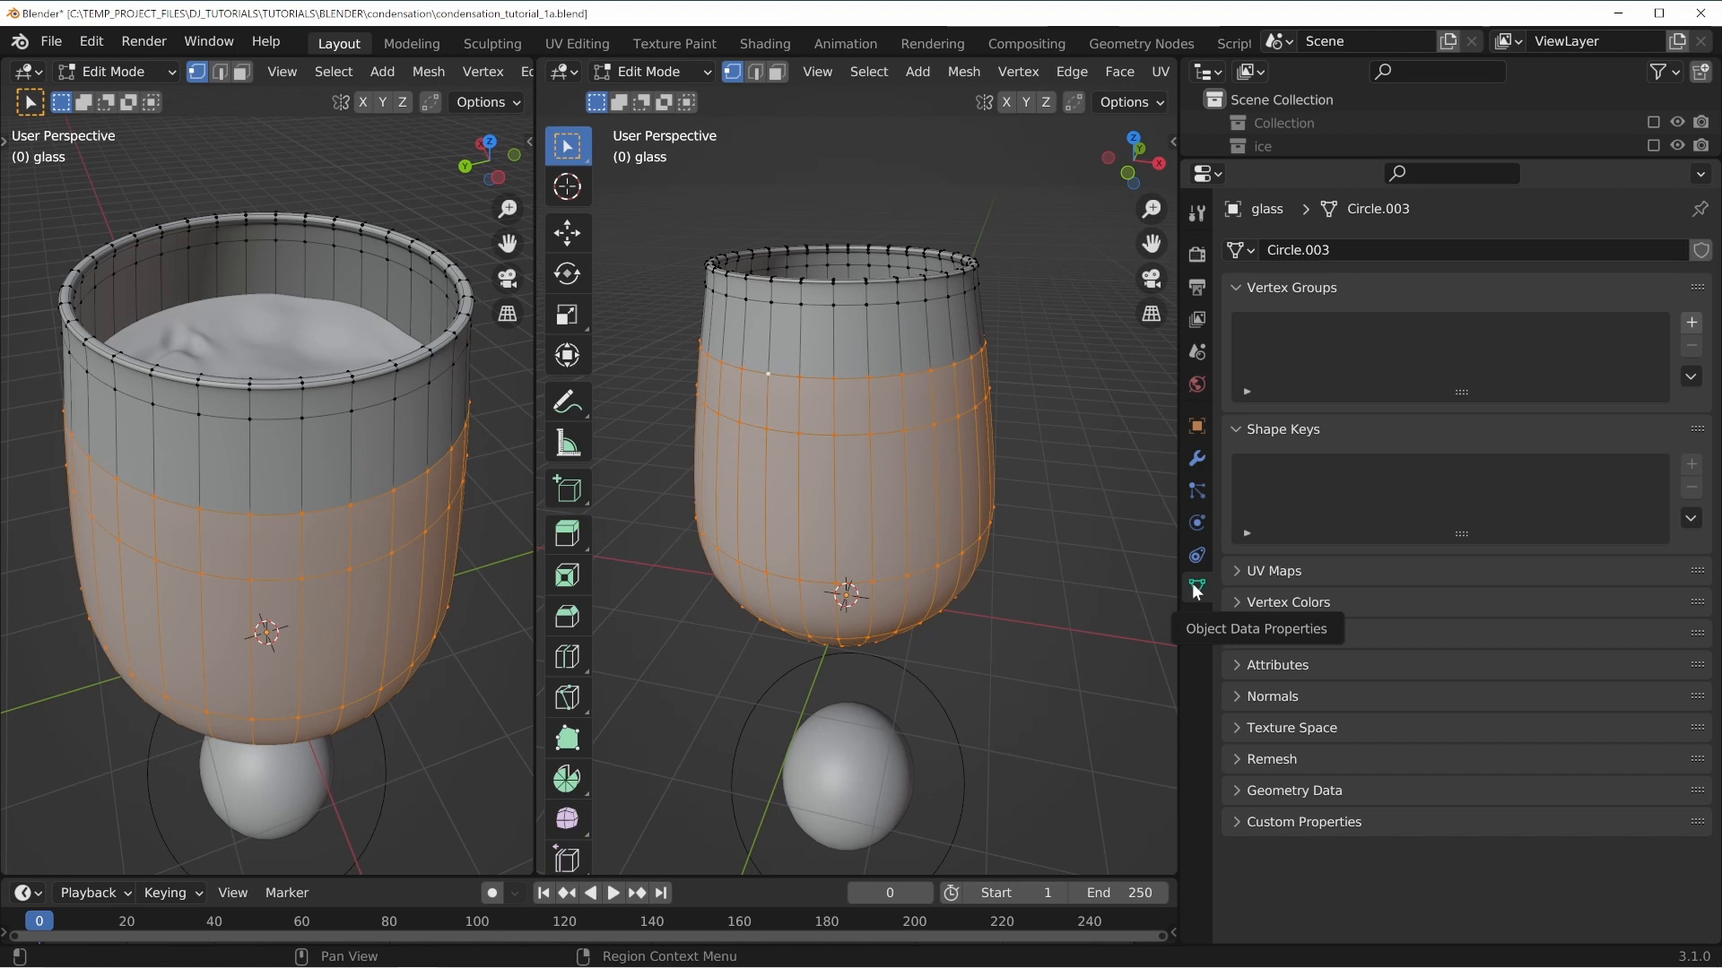
pyautogui.click(1691, 324)
pyautogui.doubleClick(1280, 330)
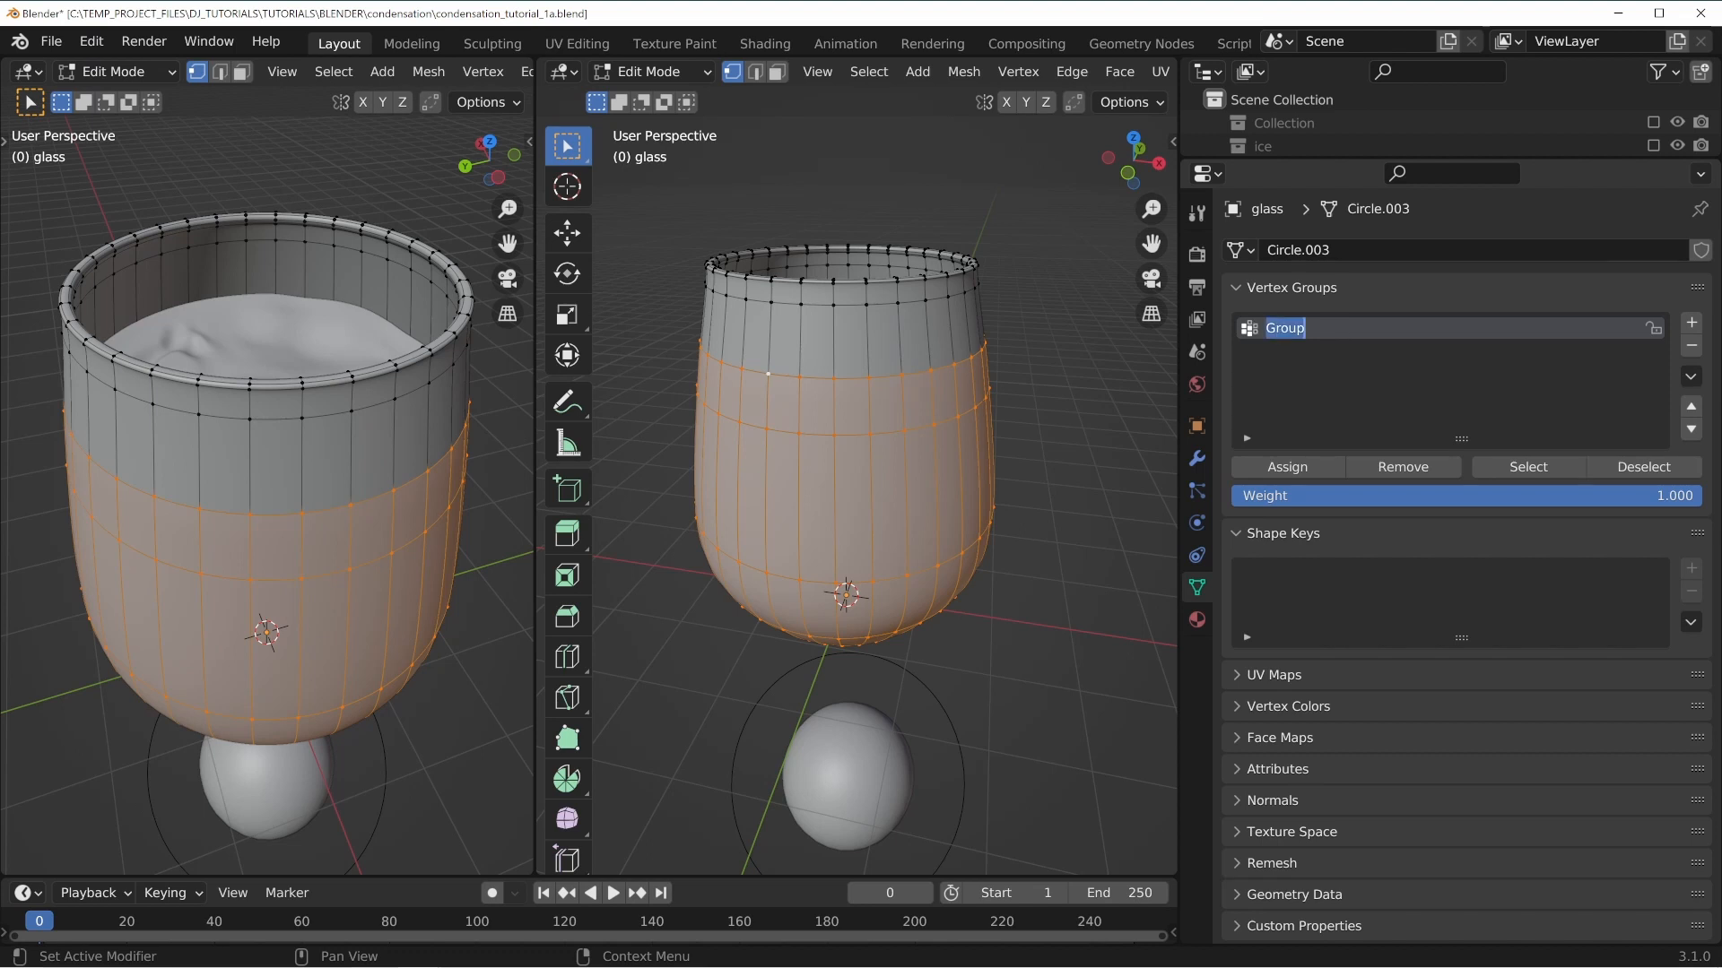
pyautogui.write('condensation')
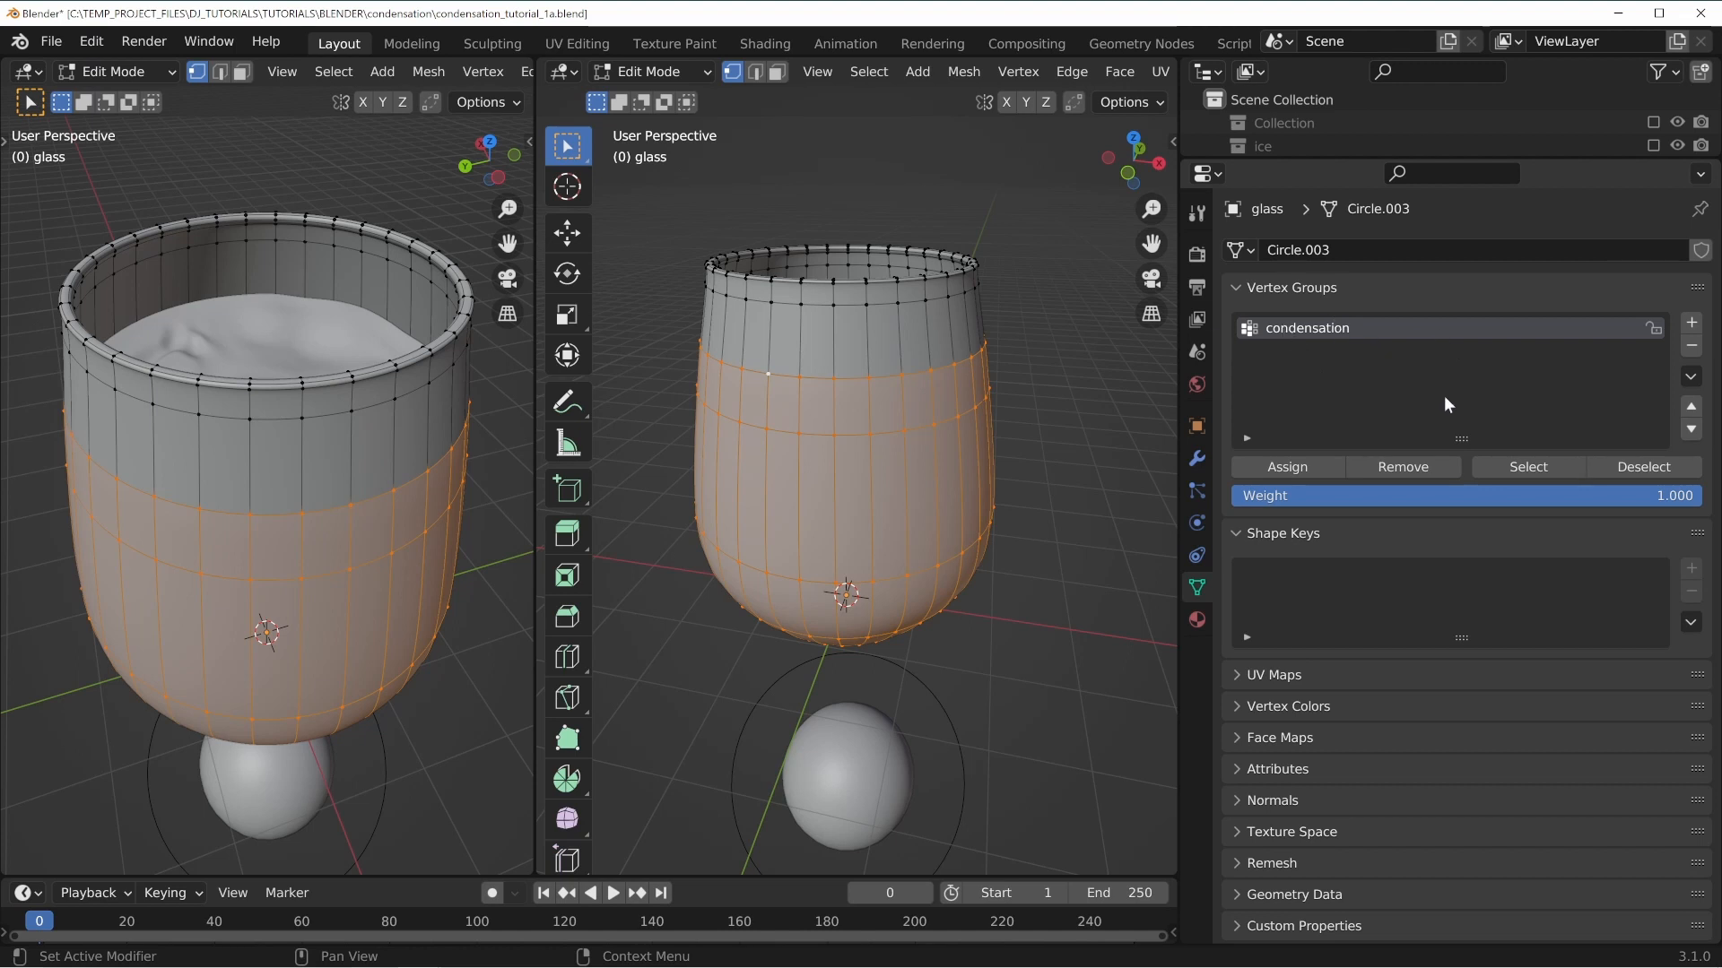
# Assign the selected vertices to the condensation group, then deselect all and reselect the group to verify it.
pyautogui.click(1291, 467)
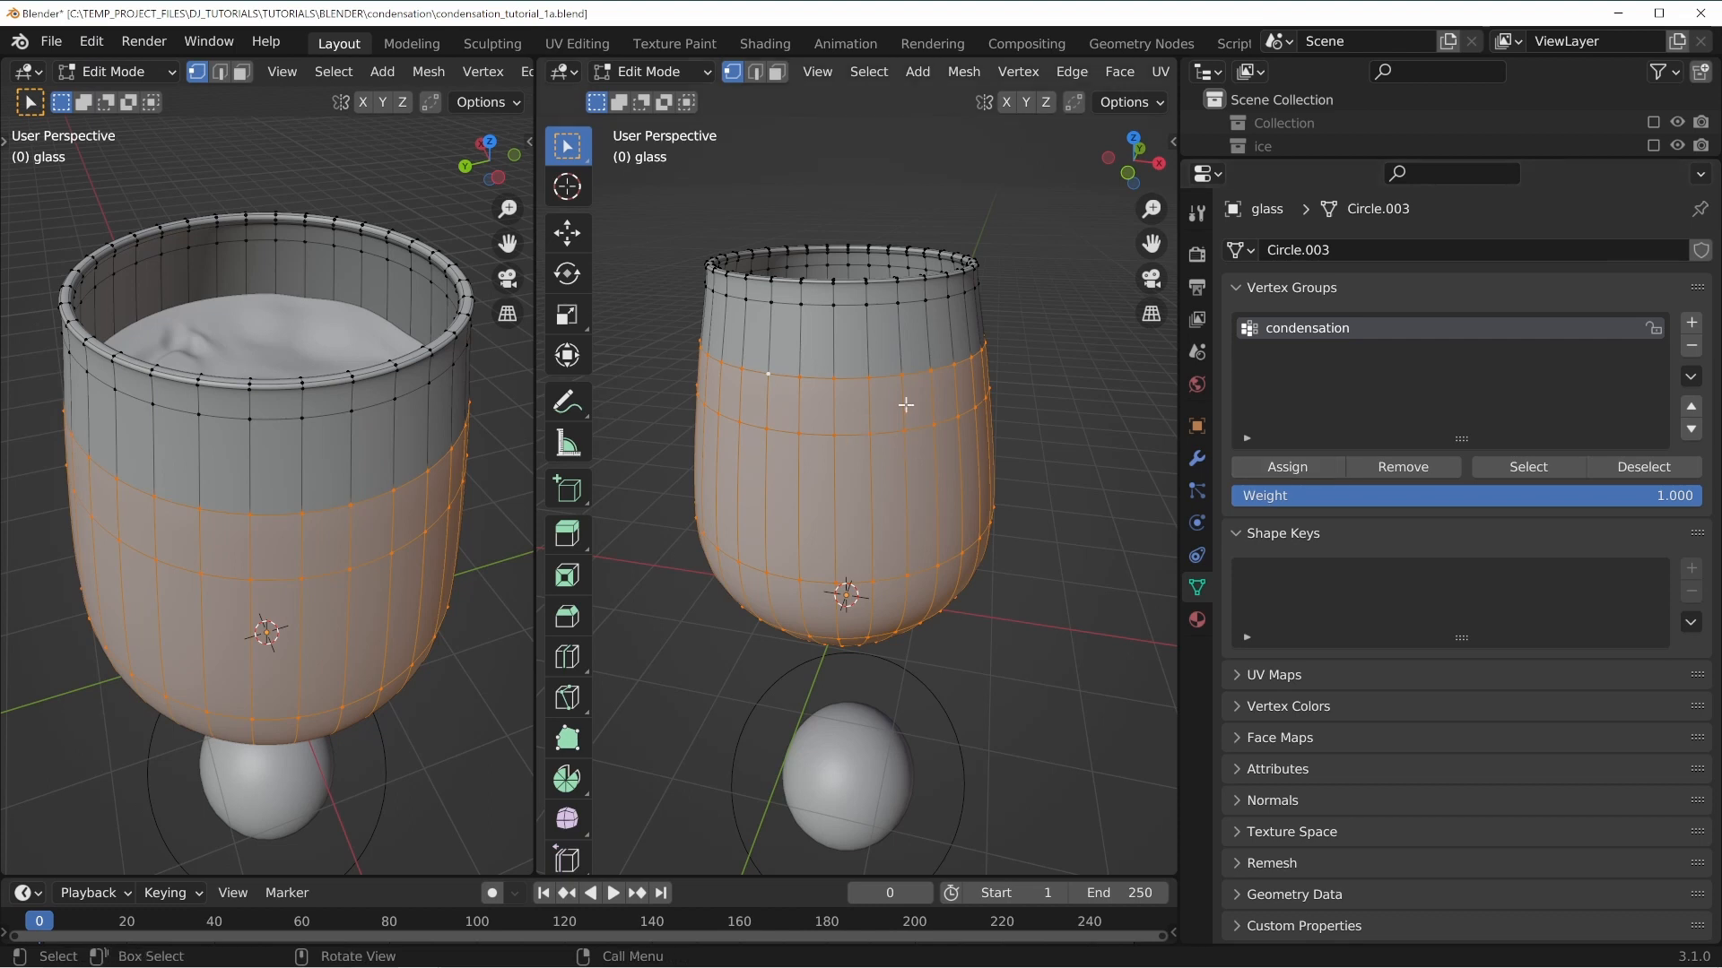
pyautogui.hotkey('alt', 'a')
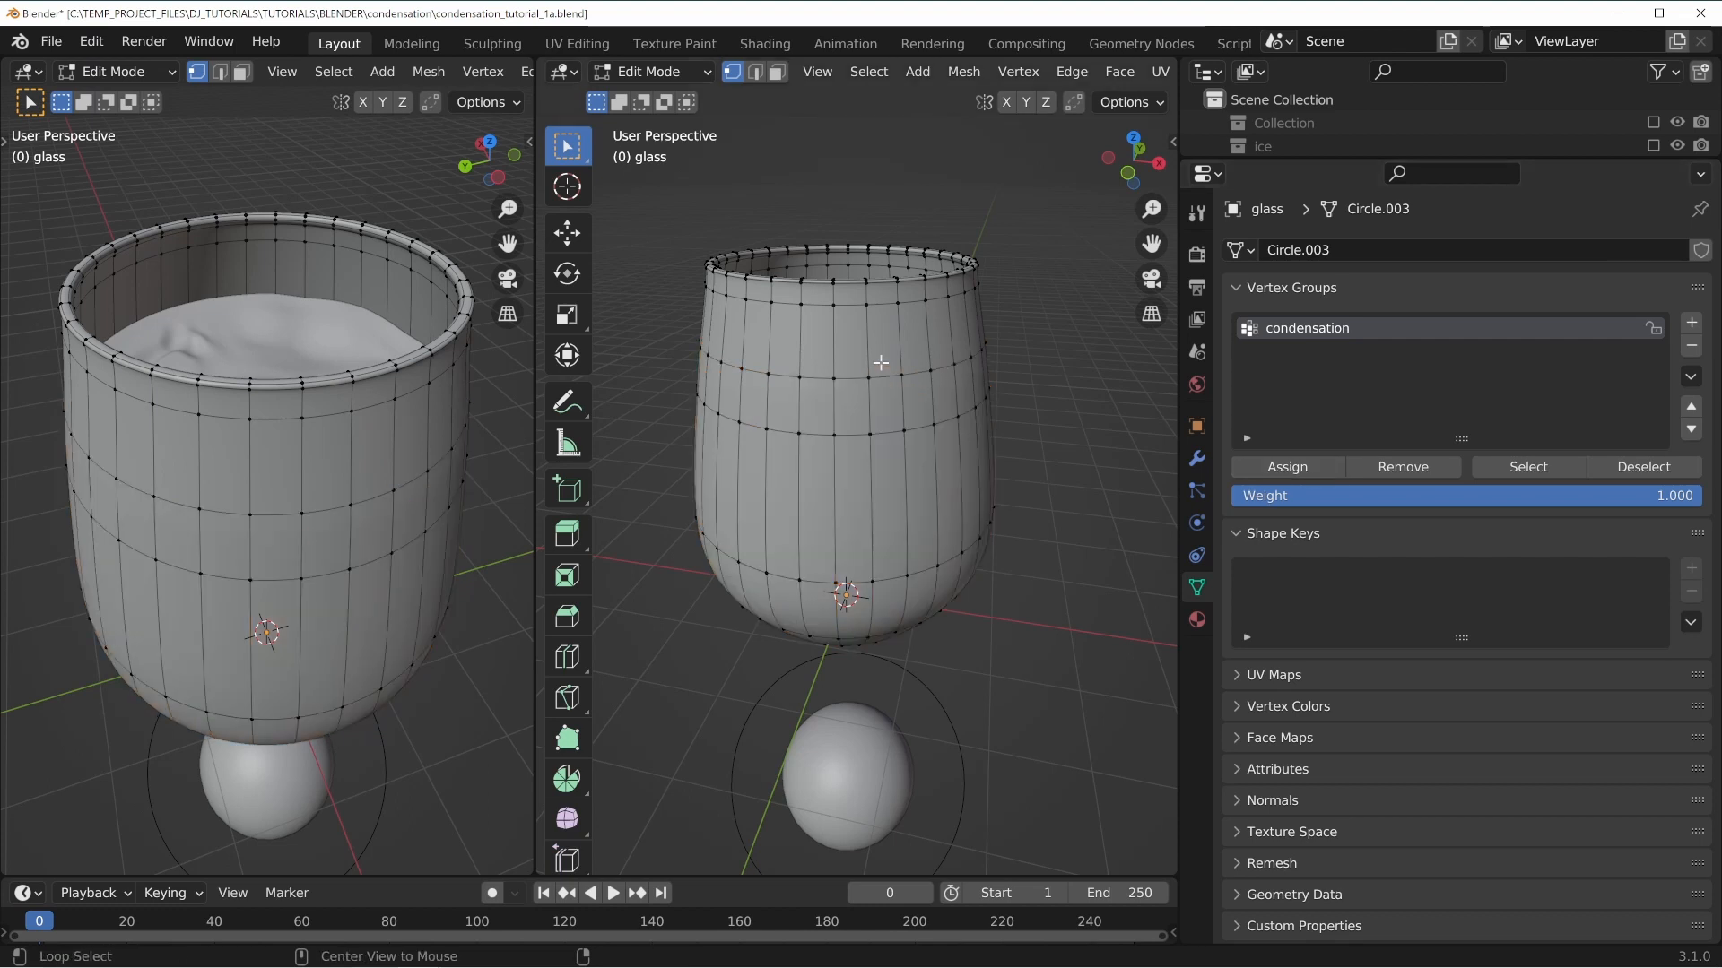
pyautogui.click(1532, 468)
pyautogui.moveTo(933, 421); pyautogui.dragTo(970, 488, button='middle')
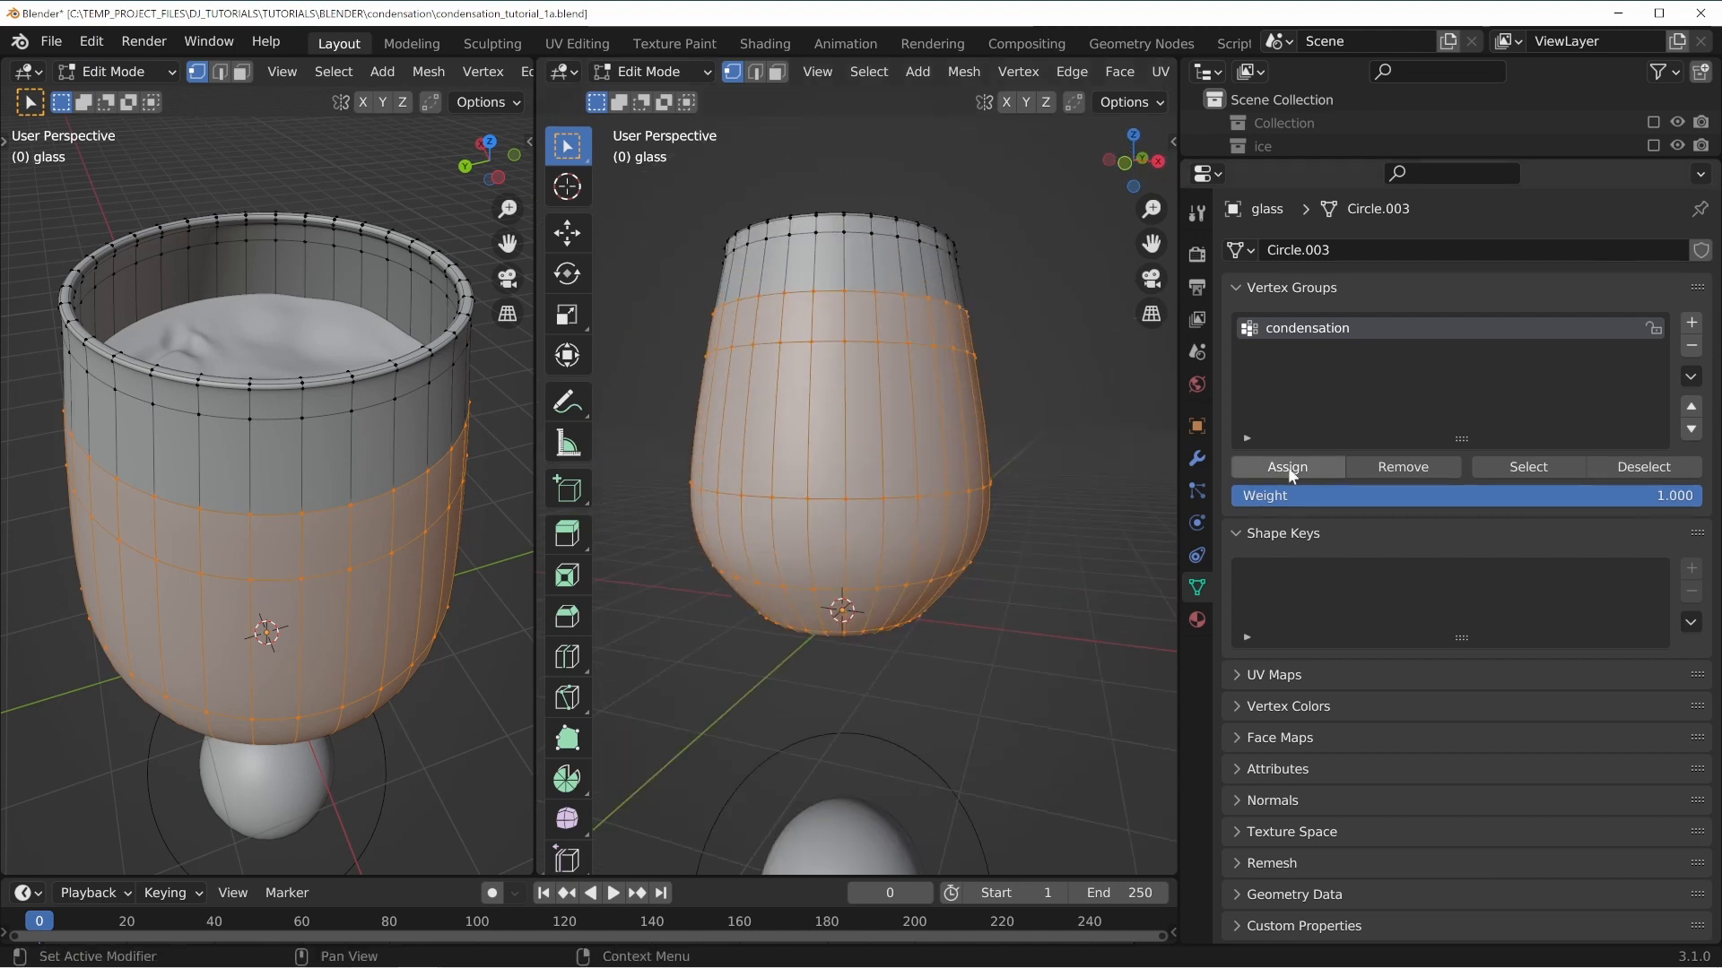
pyautogui.moveTo(809, 377); pyautogui.dragTo(807, 348, button='middle')
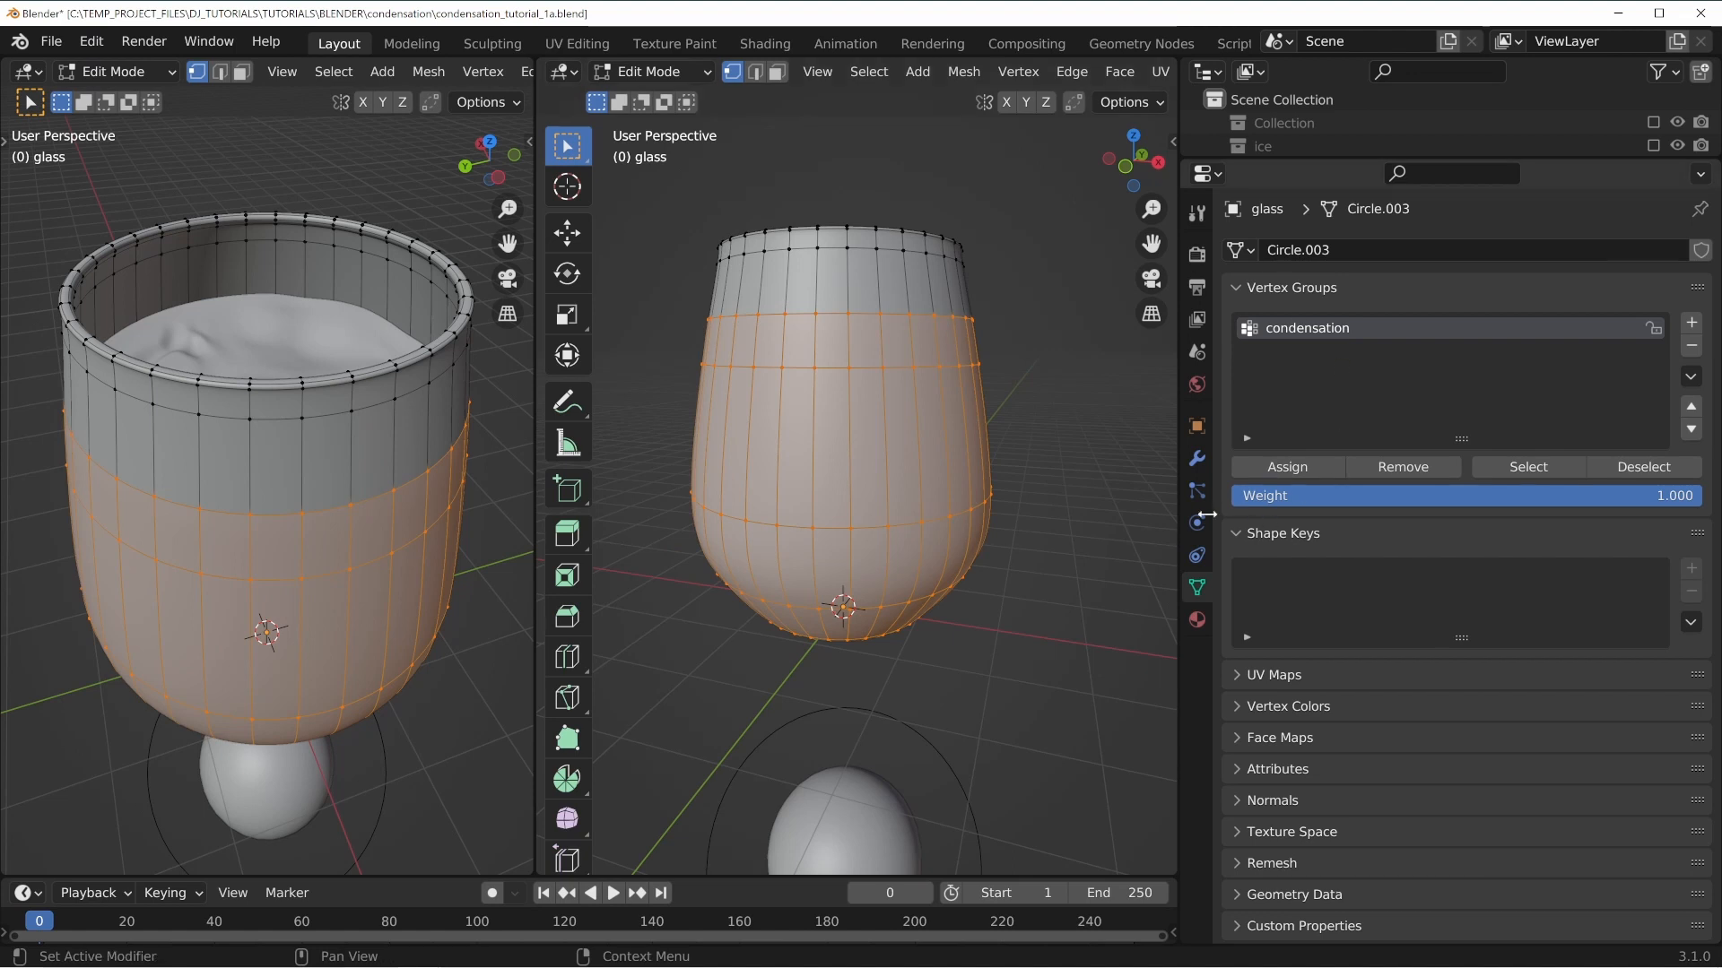
# Return to Object Mode and open the Vertex Groups settings of the condensation hair particle system.
pyautogui.press('Tab')
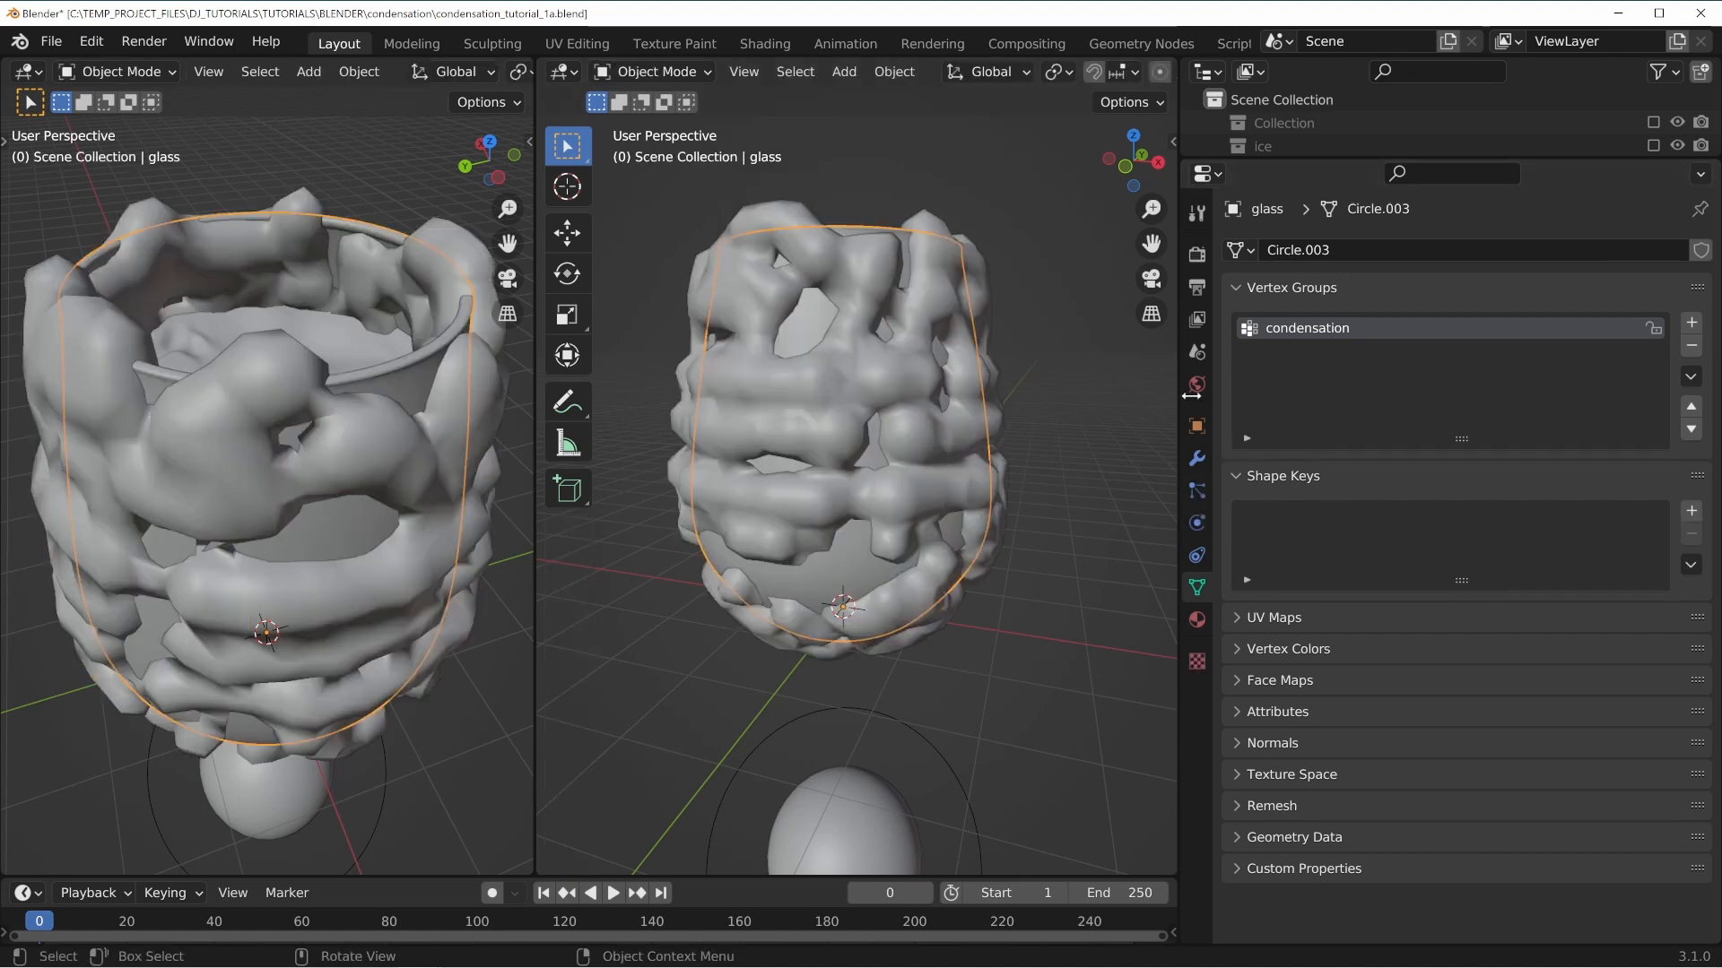
pyautogui.click(1196, 492)
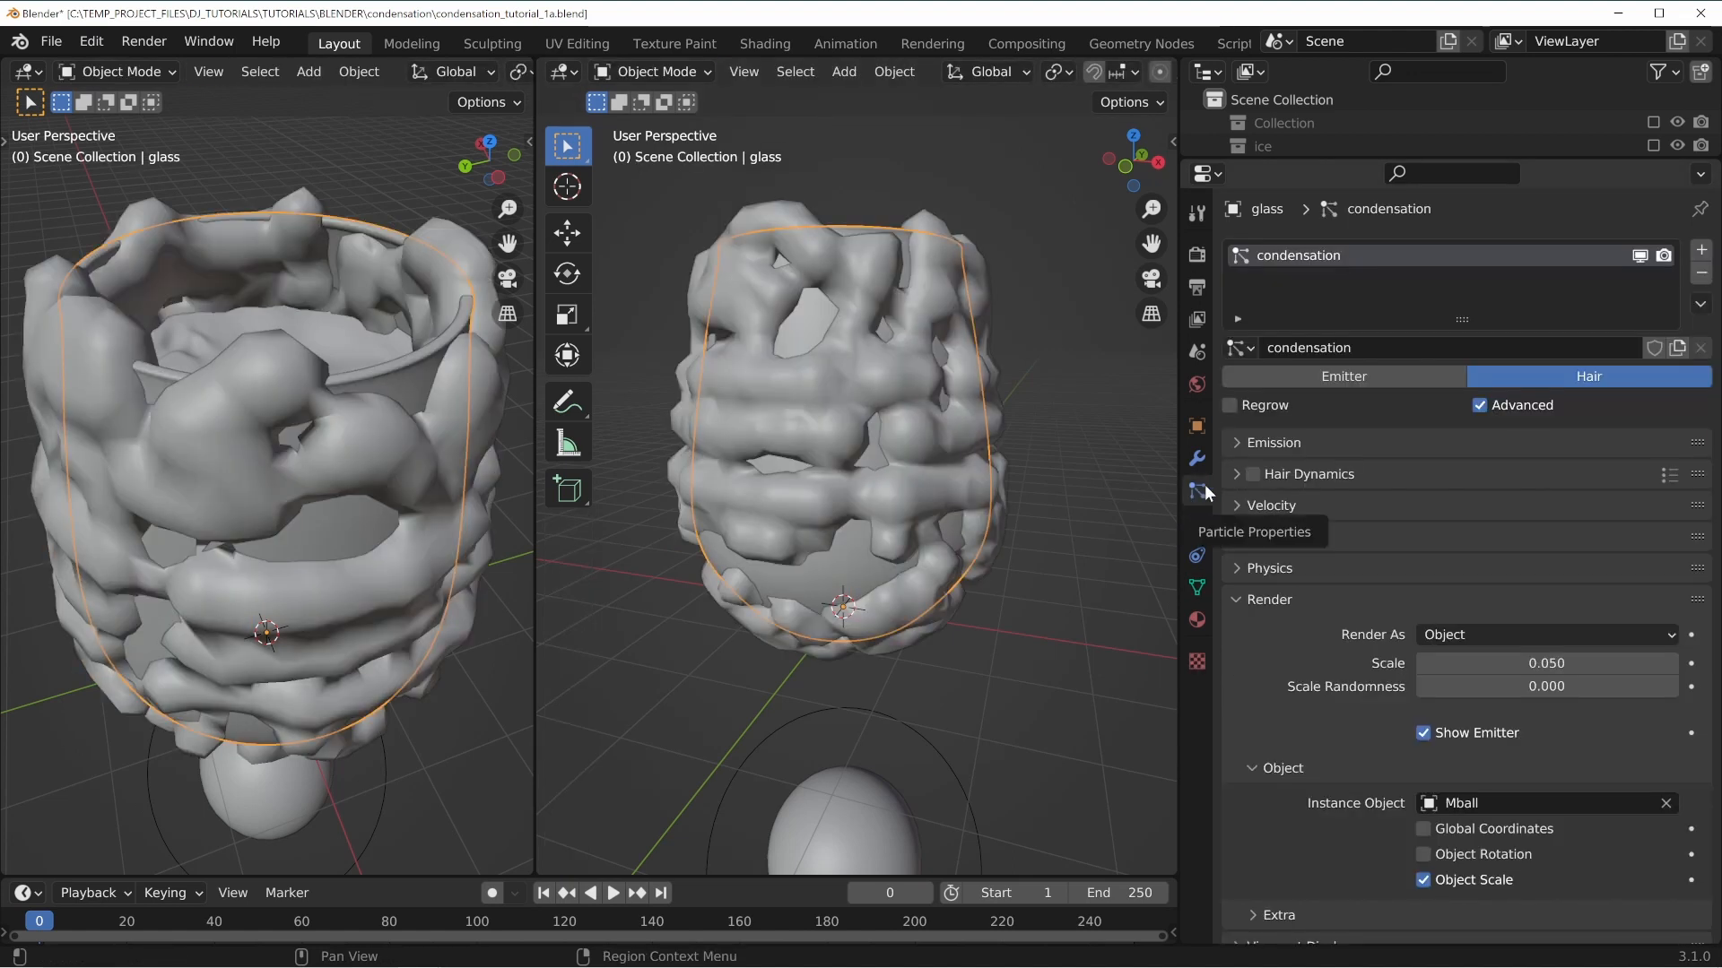
pyautogui.scroll(-4, 1338, 615)
pyautogui.click(1264, 423)
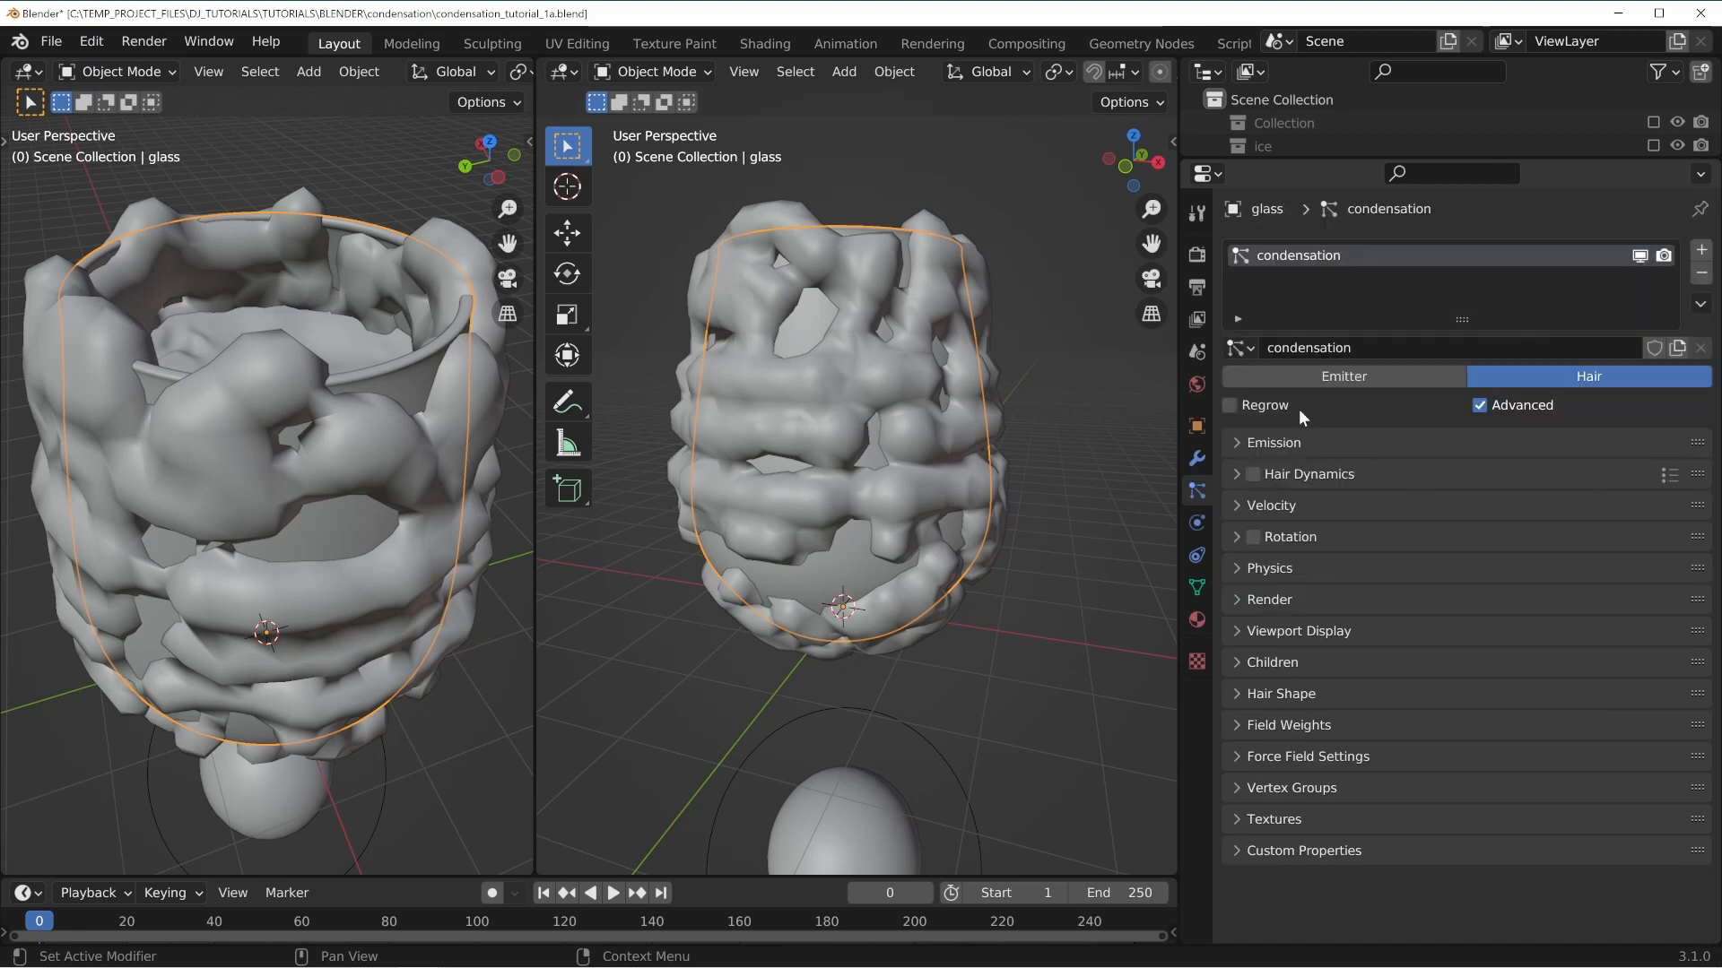
pyautogui.click(1293, 755)
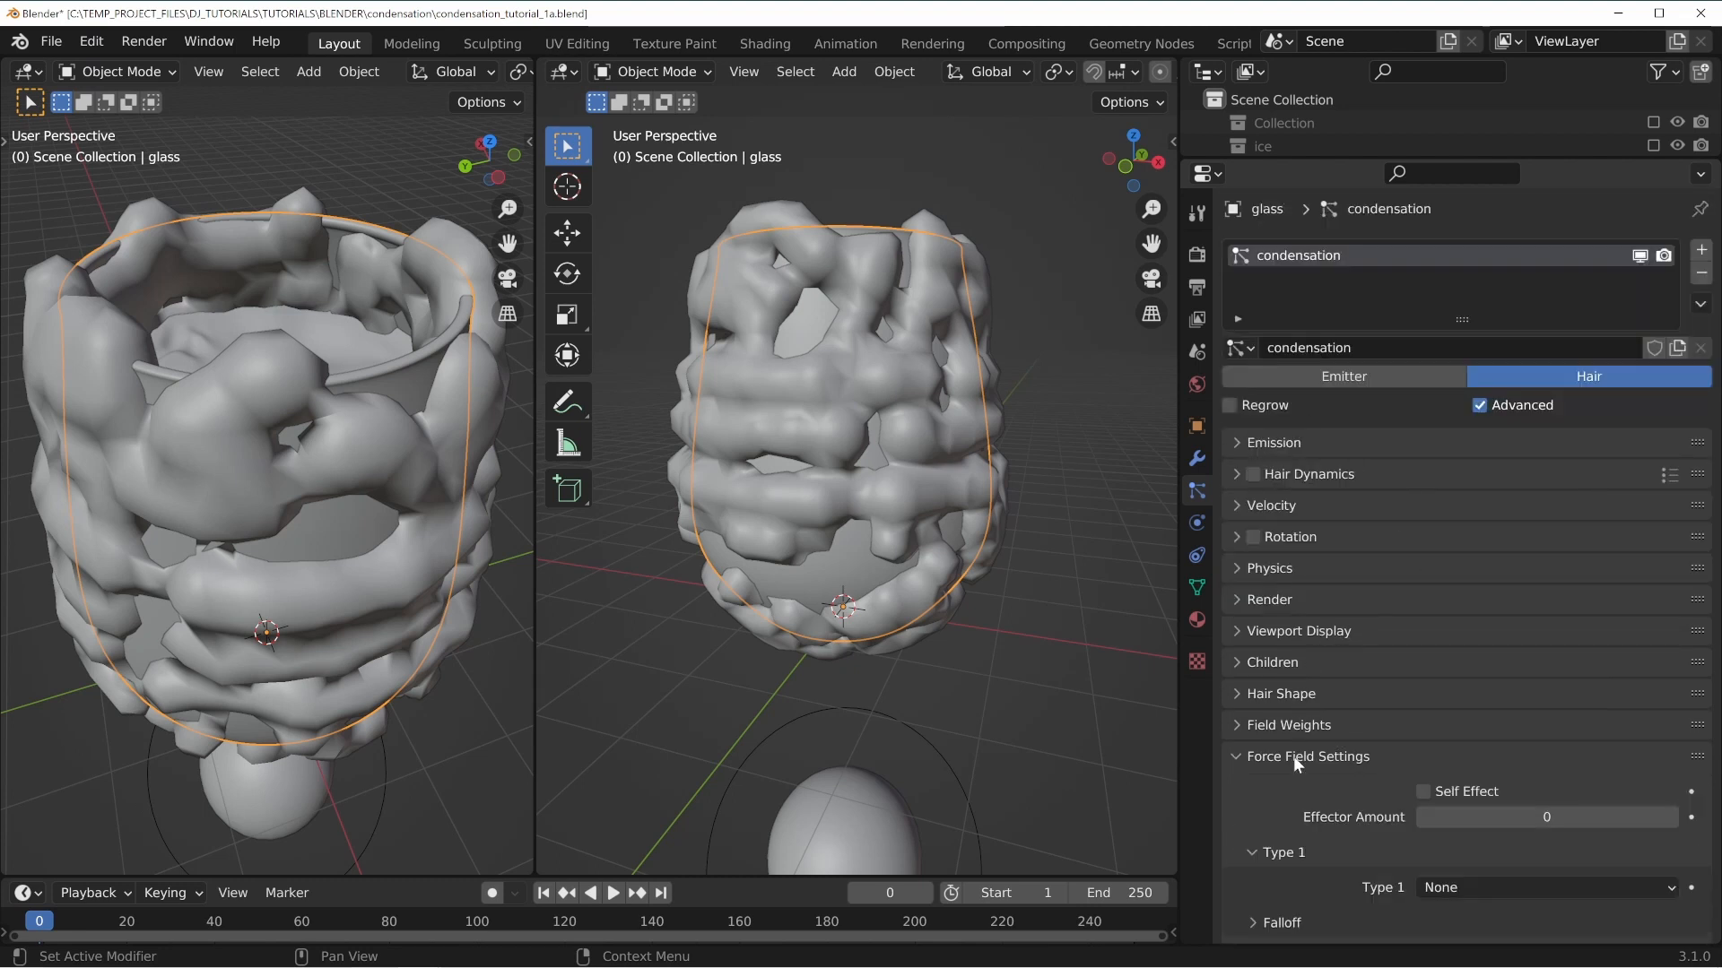
pyautogui.click(1293, 756)
pyautogui.click(1284, 788)
pyautogui.scroll(-3, 1291, 771)
pyautogui.scroll(-1, 1305, 760)
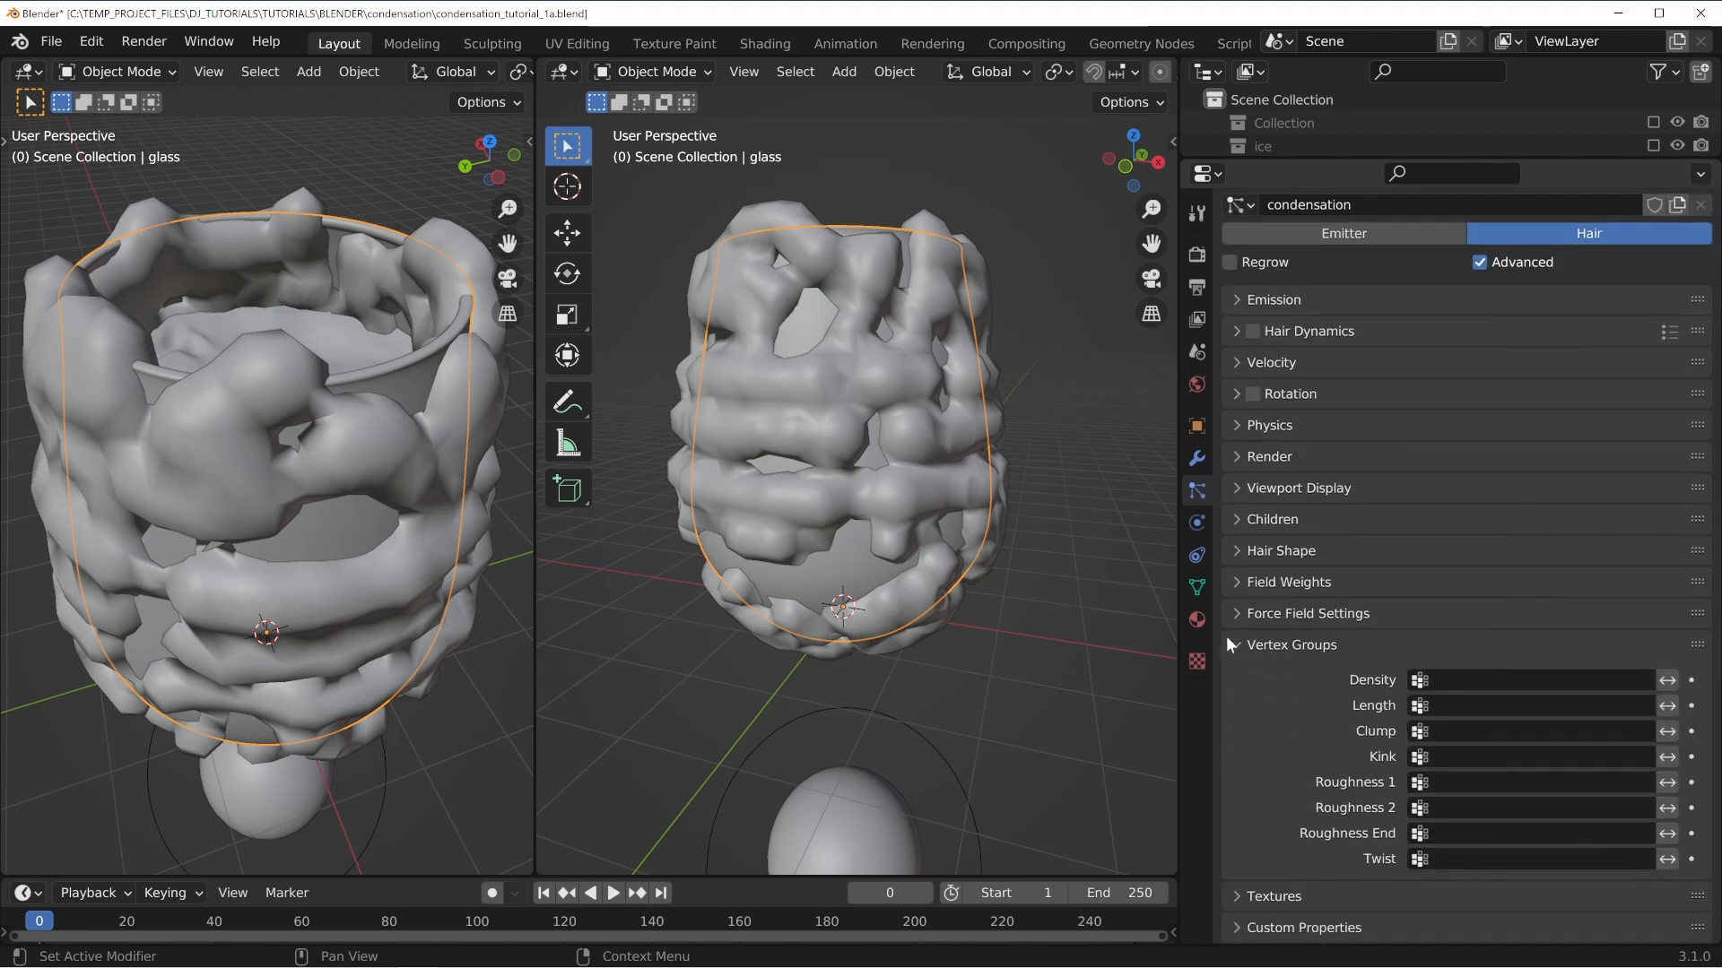
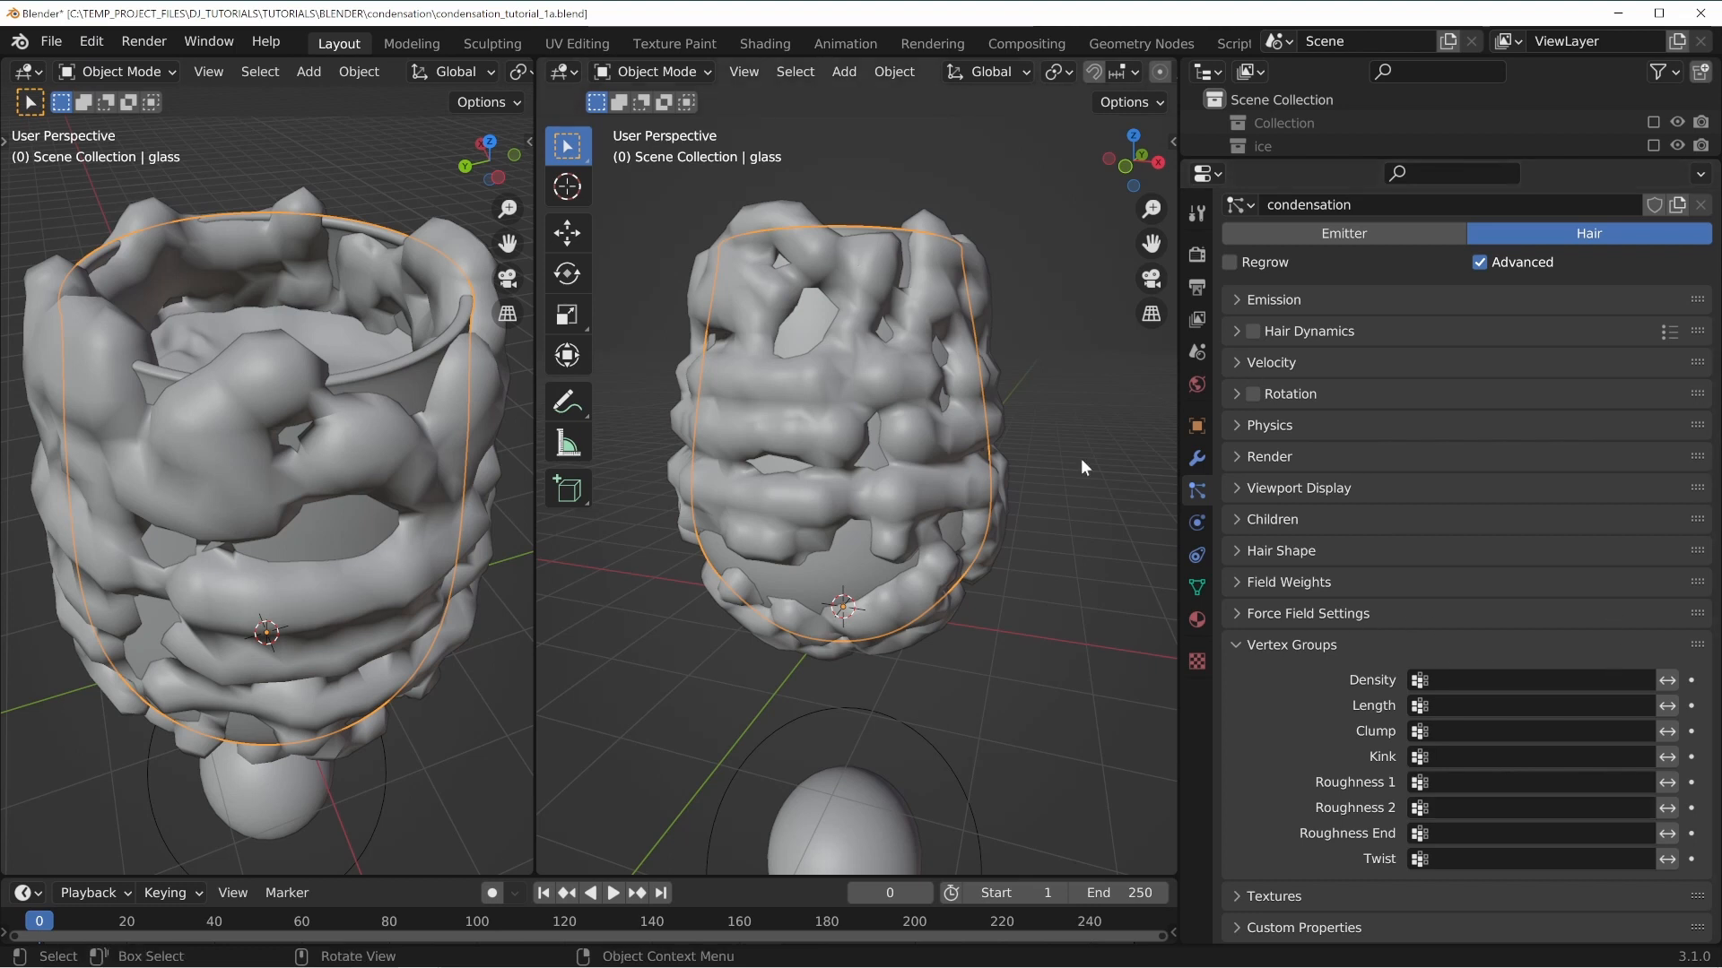
# Assign the condensation vertex group as the hair particle system's Density vertex group.
pyautogui.click(1452, 679)
pyautogui.click(1459, 716)
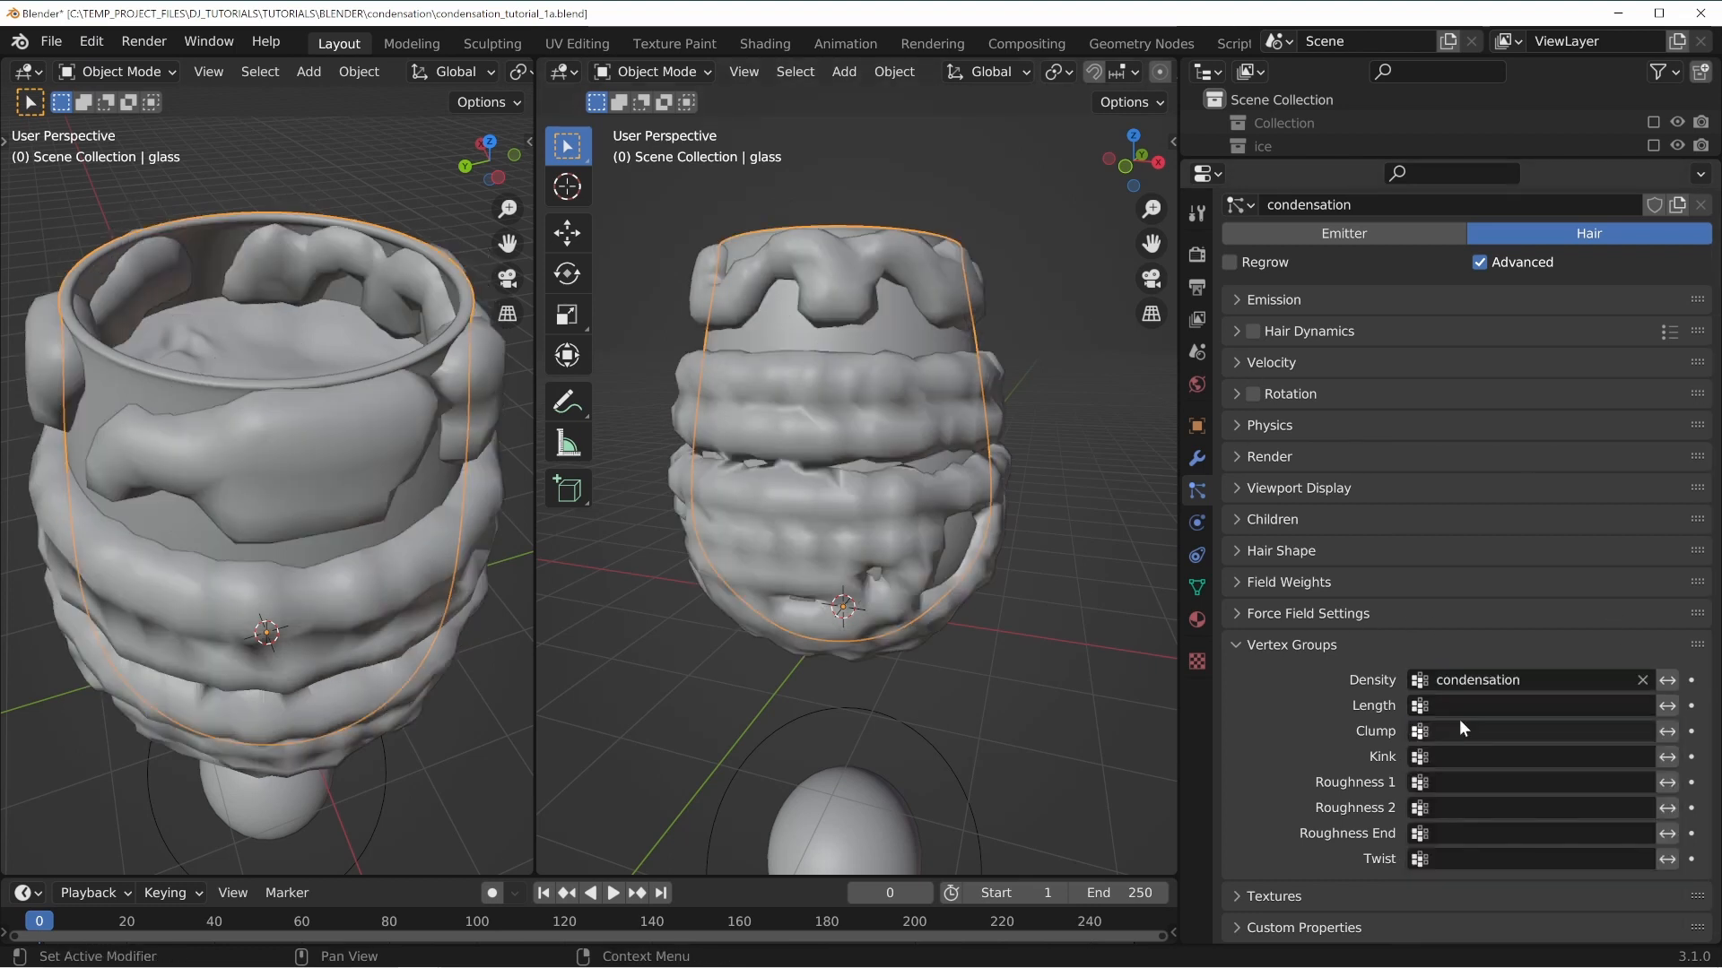
pyautogui.moveTo(821, 367); pyautogui.dragTo(819, 416, button='middle')
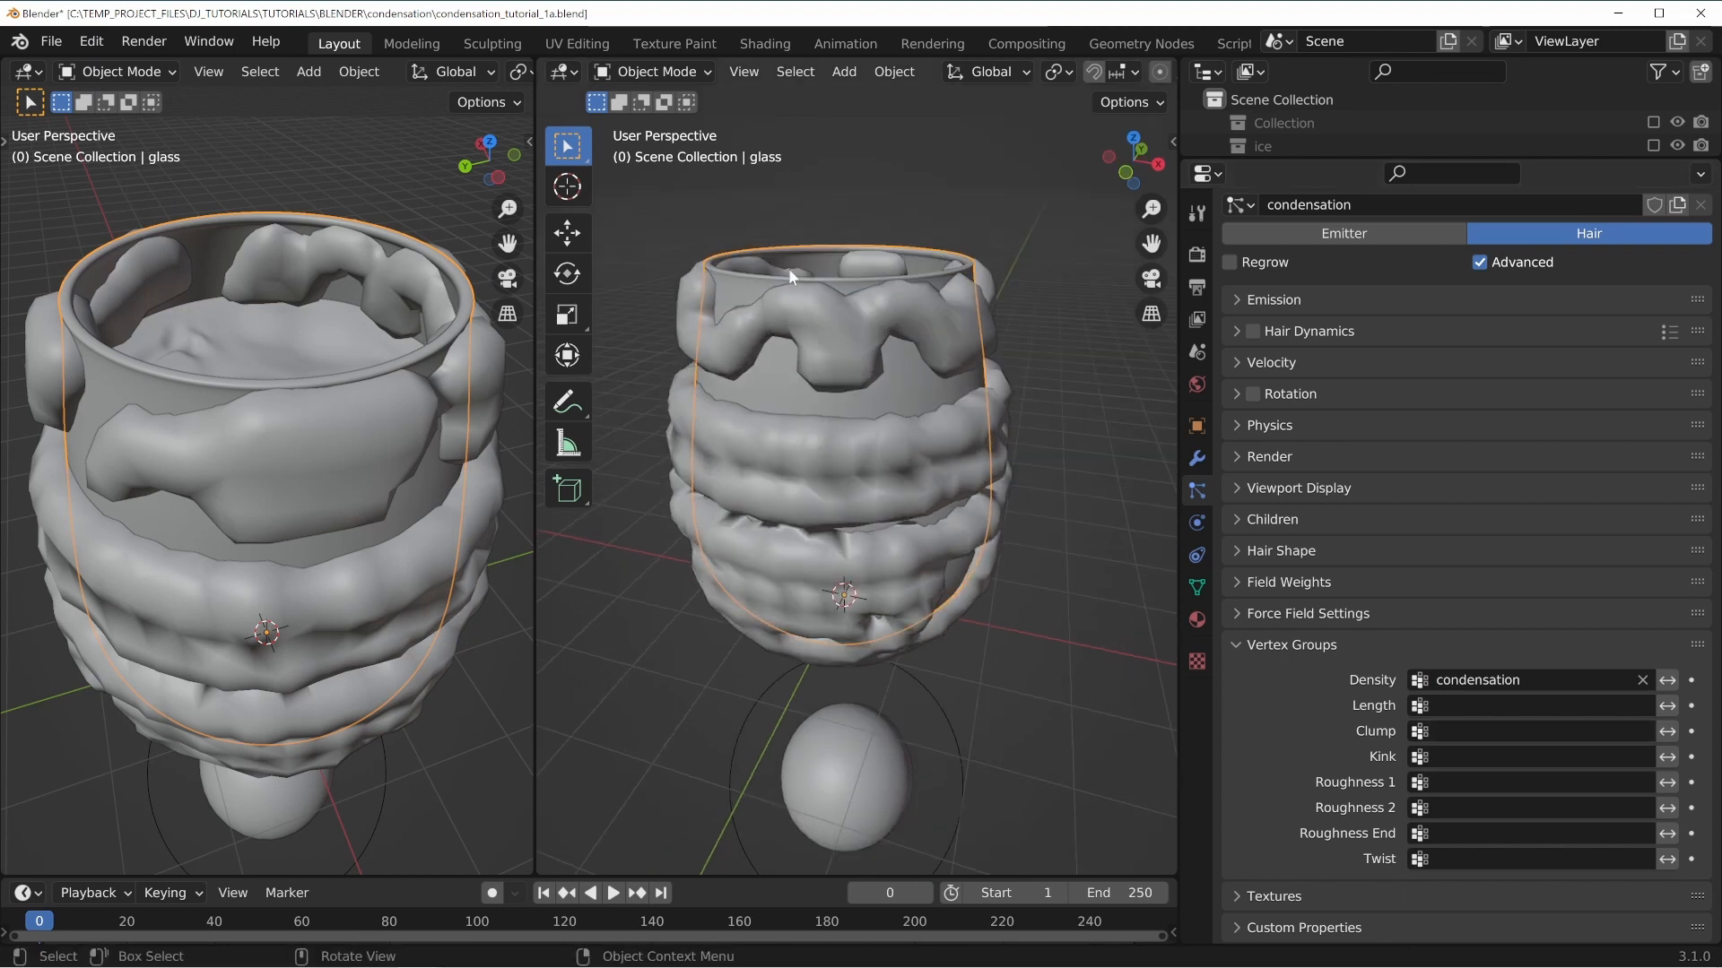
pyautogui.moveTo(803, 268); pyautogui.dragTo(701, 314, button='middle')
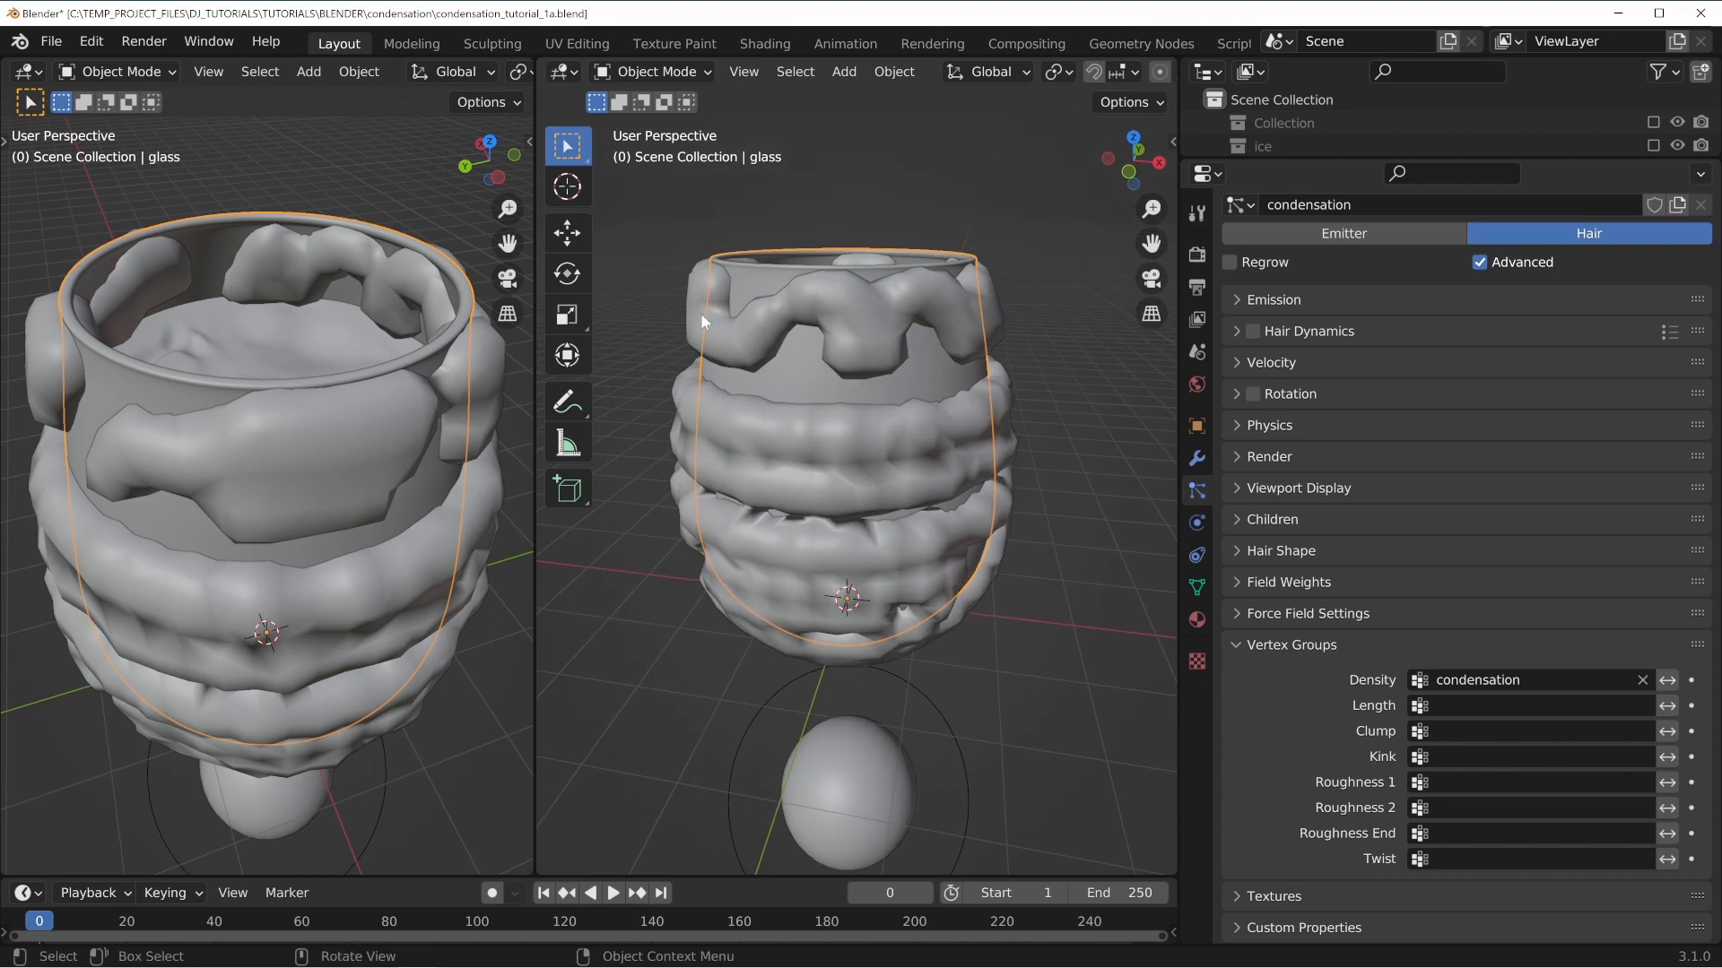
# Enter Edit Mode on the glass and view its vertex group data.
pyautogui.press('Tab')
pyautogui.keyDown('alt'); pyautogui.click(833, 363); pyautogui.keyUp('alt')
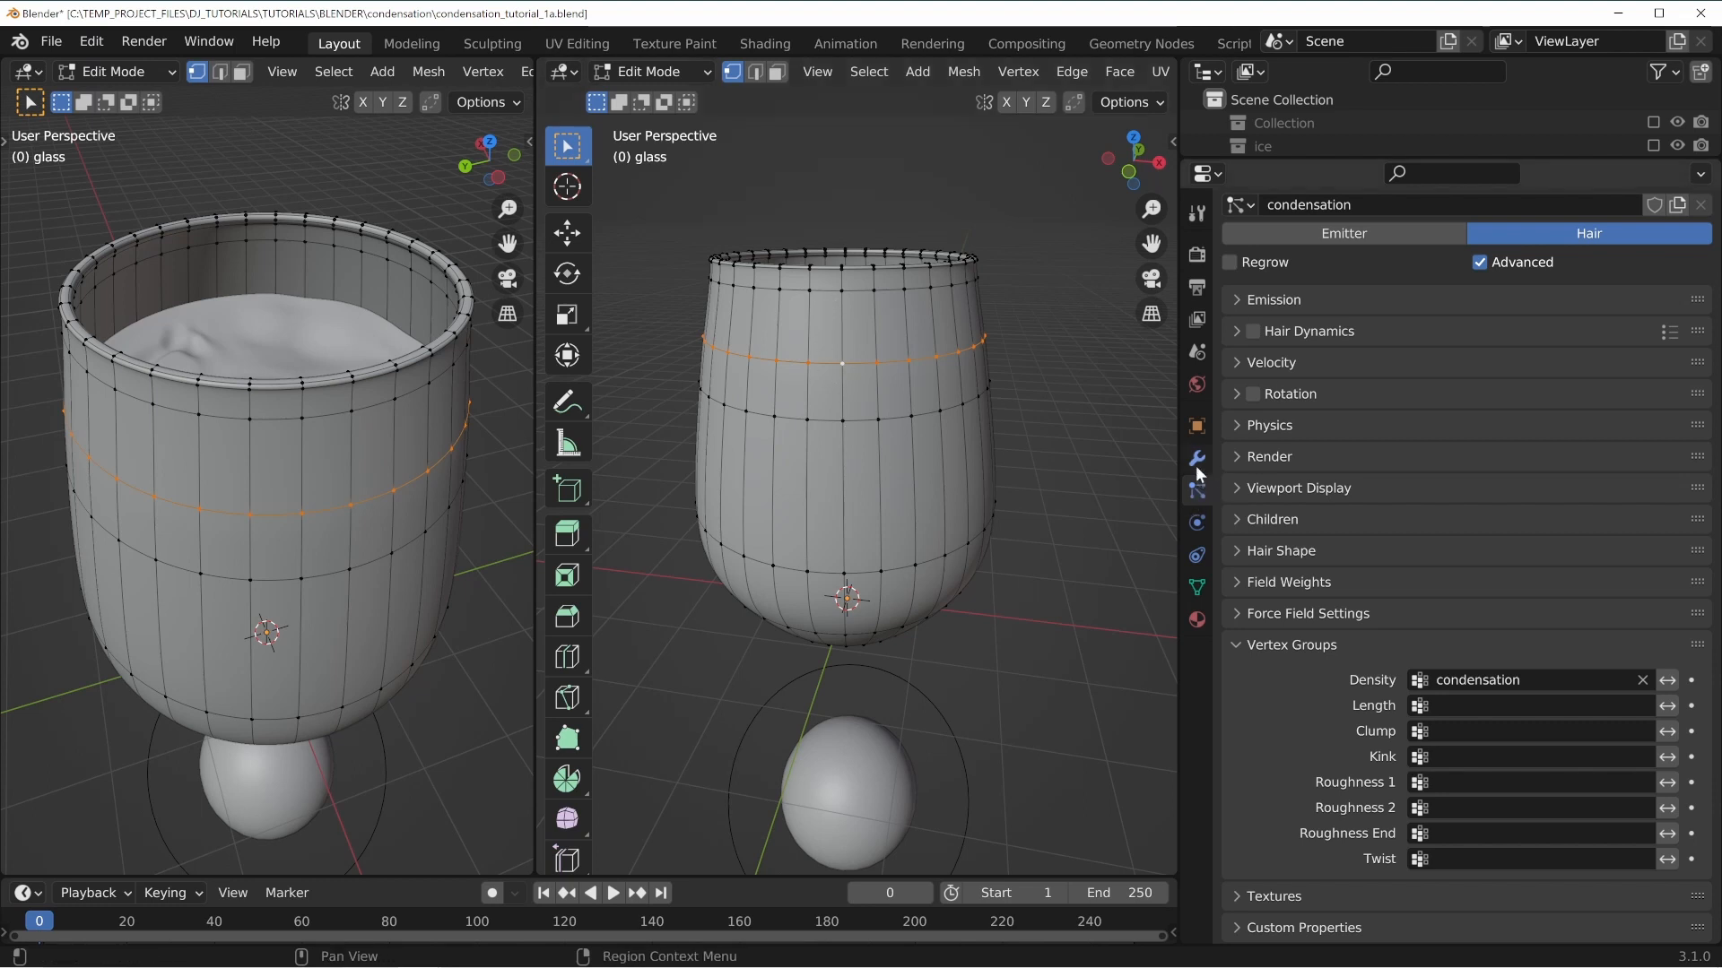
pyautogui.click(1196, 588)
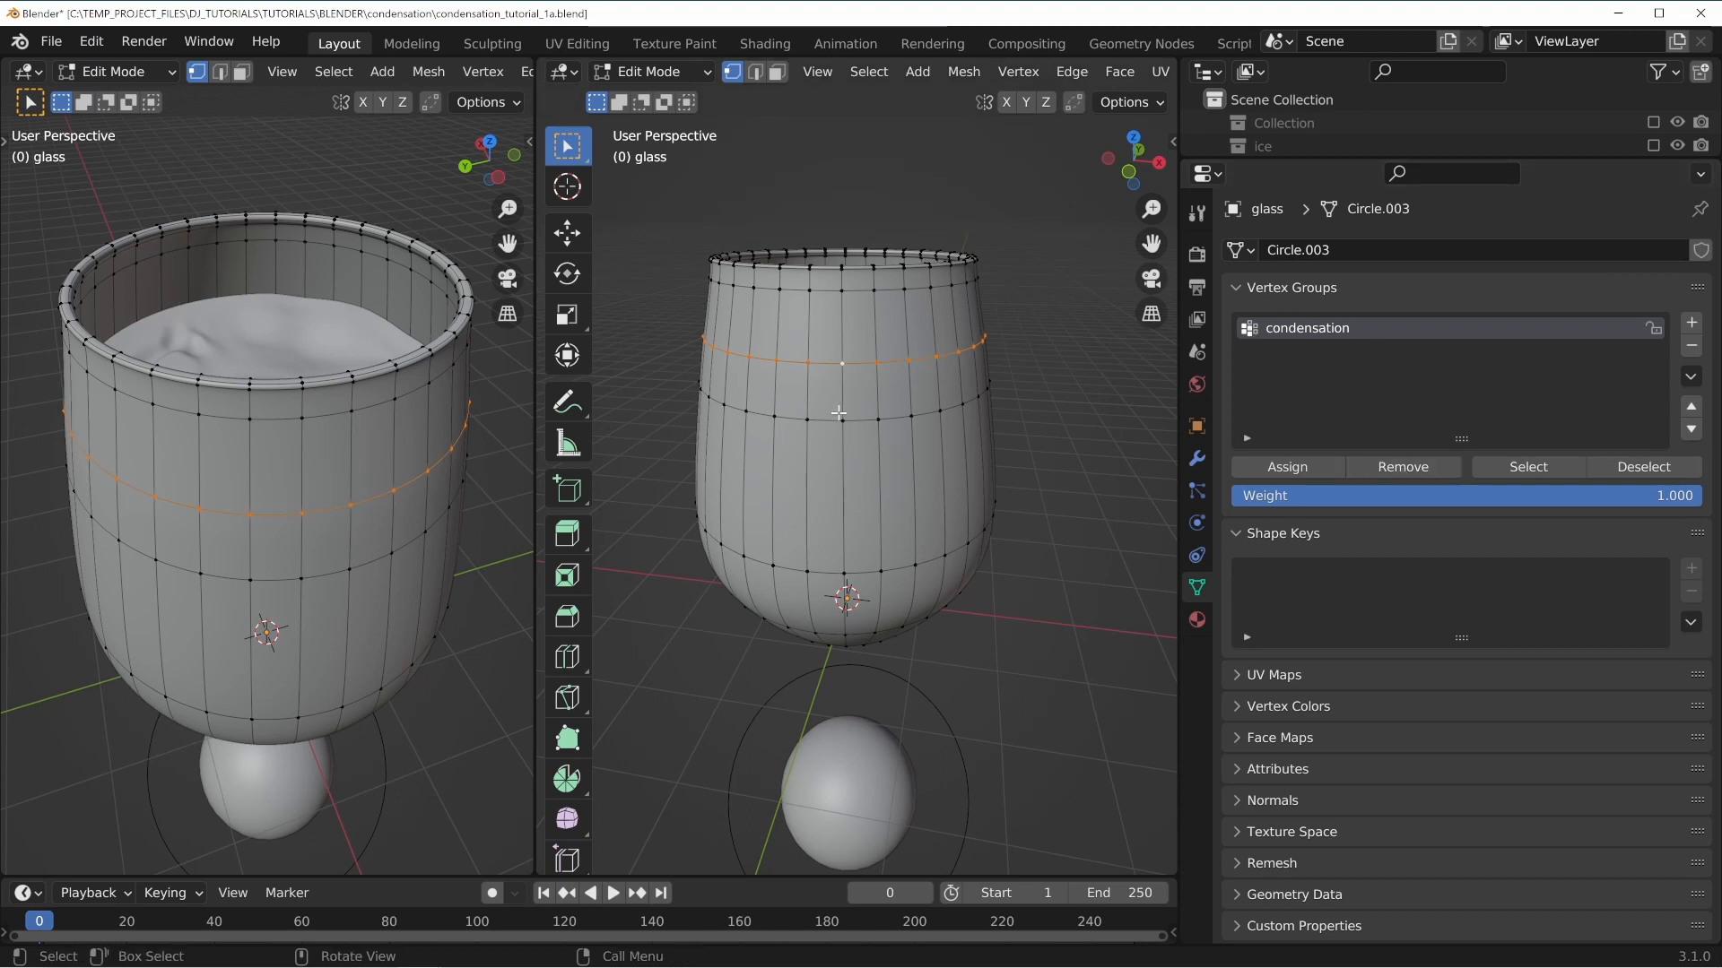
# Edge-slide the selected edge loop around the glass slightly upward.
pyautogui.press('Tab')
pyautogui.moveTo(1035, 530); pyautogui.dragTo(798, 414, button='middle')
pyautogui.press('Tab')
pyautogui.keyDown('alt'); pyautogui.click(854, 351); pyautogui.keyUp('alt')
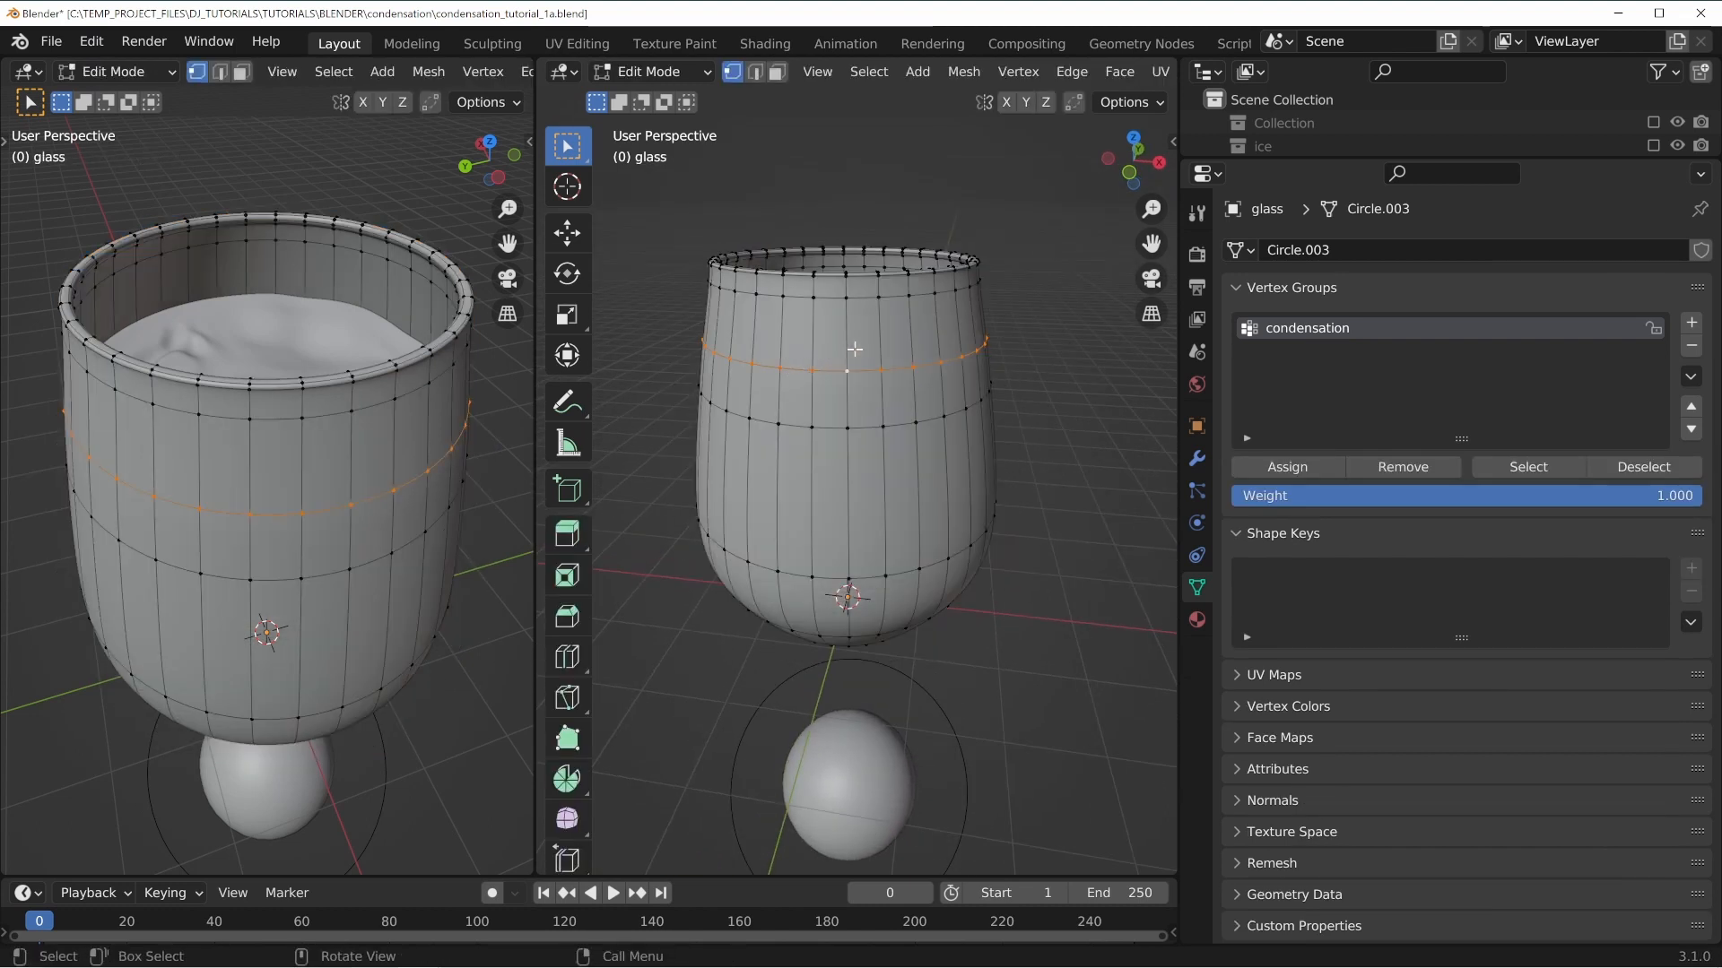
pyautogui.press('g')
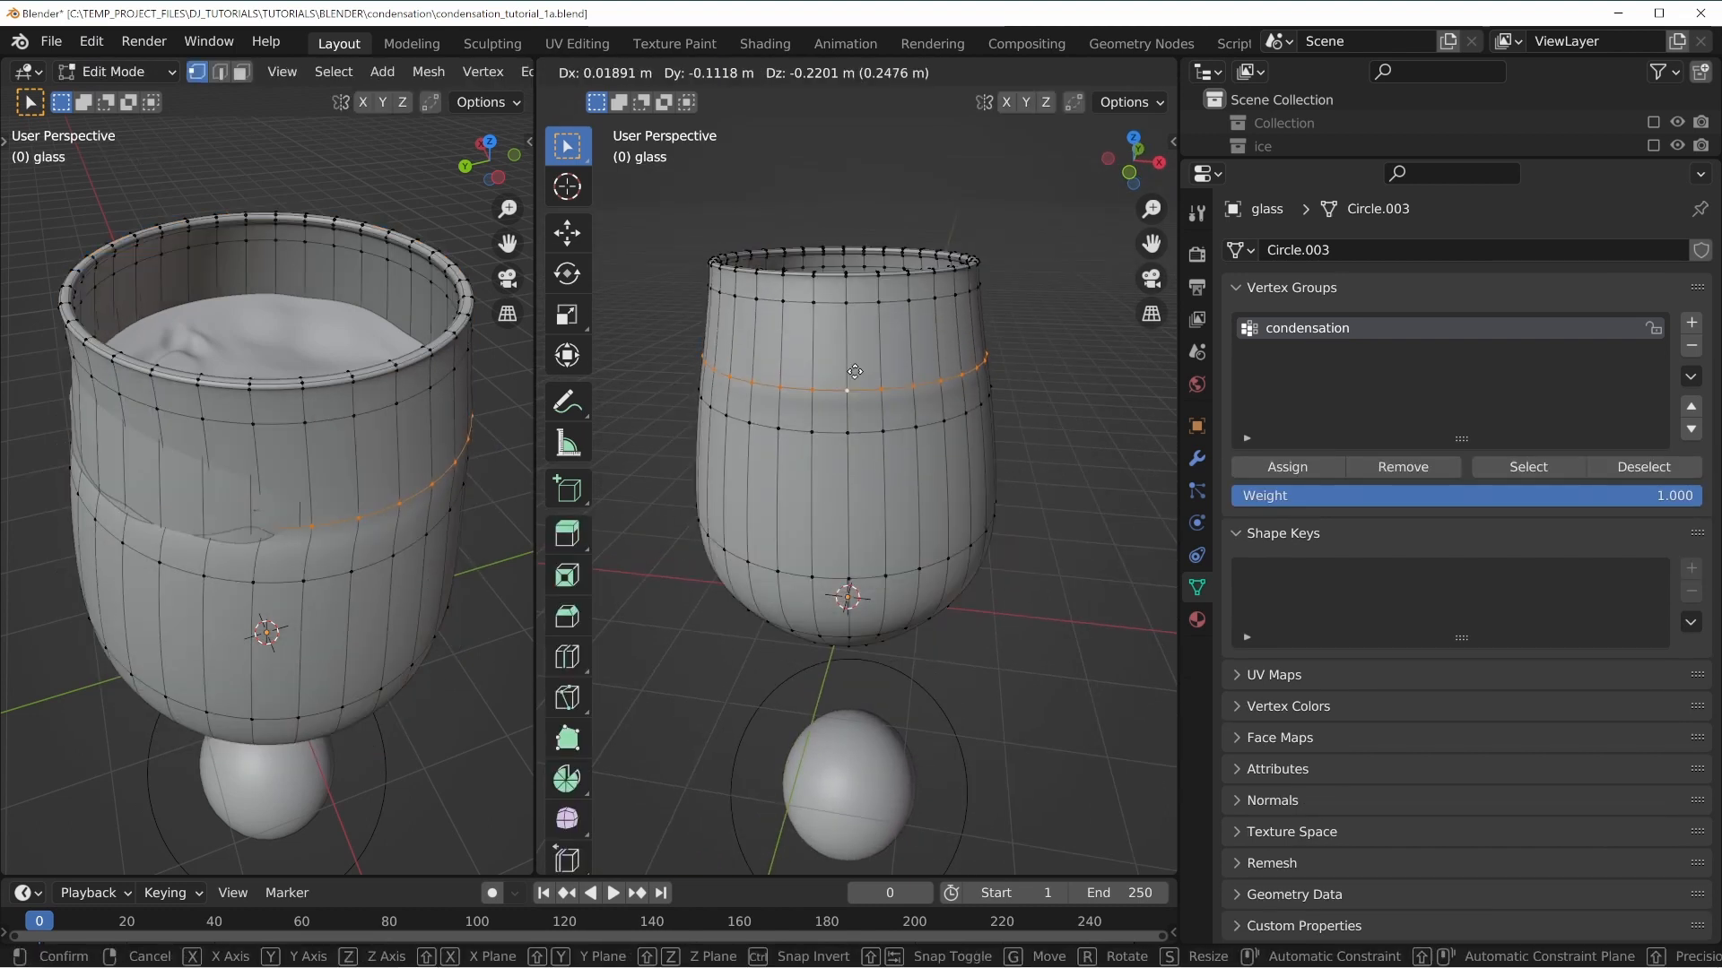
pyautogui.press('g')
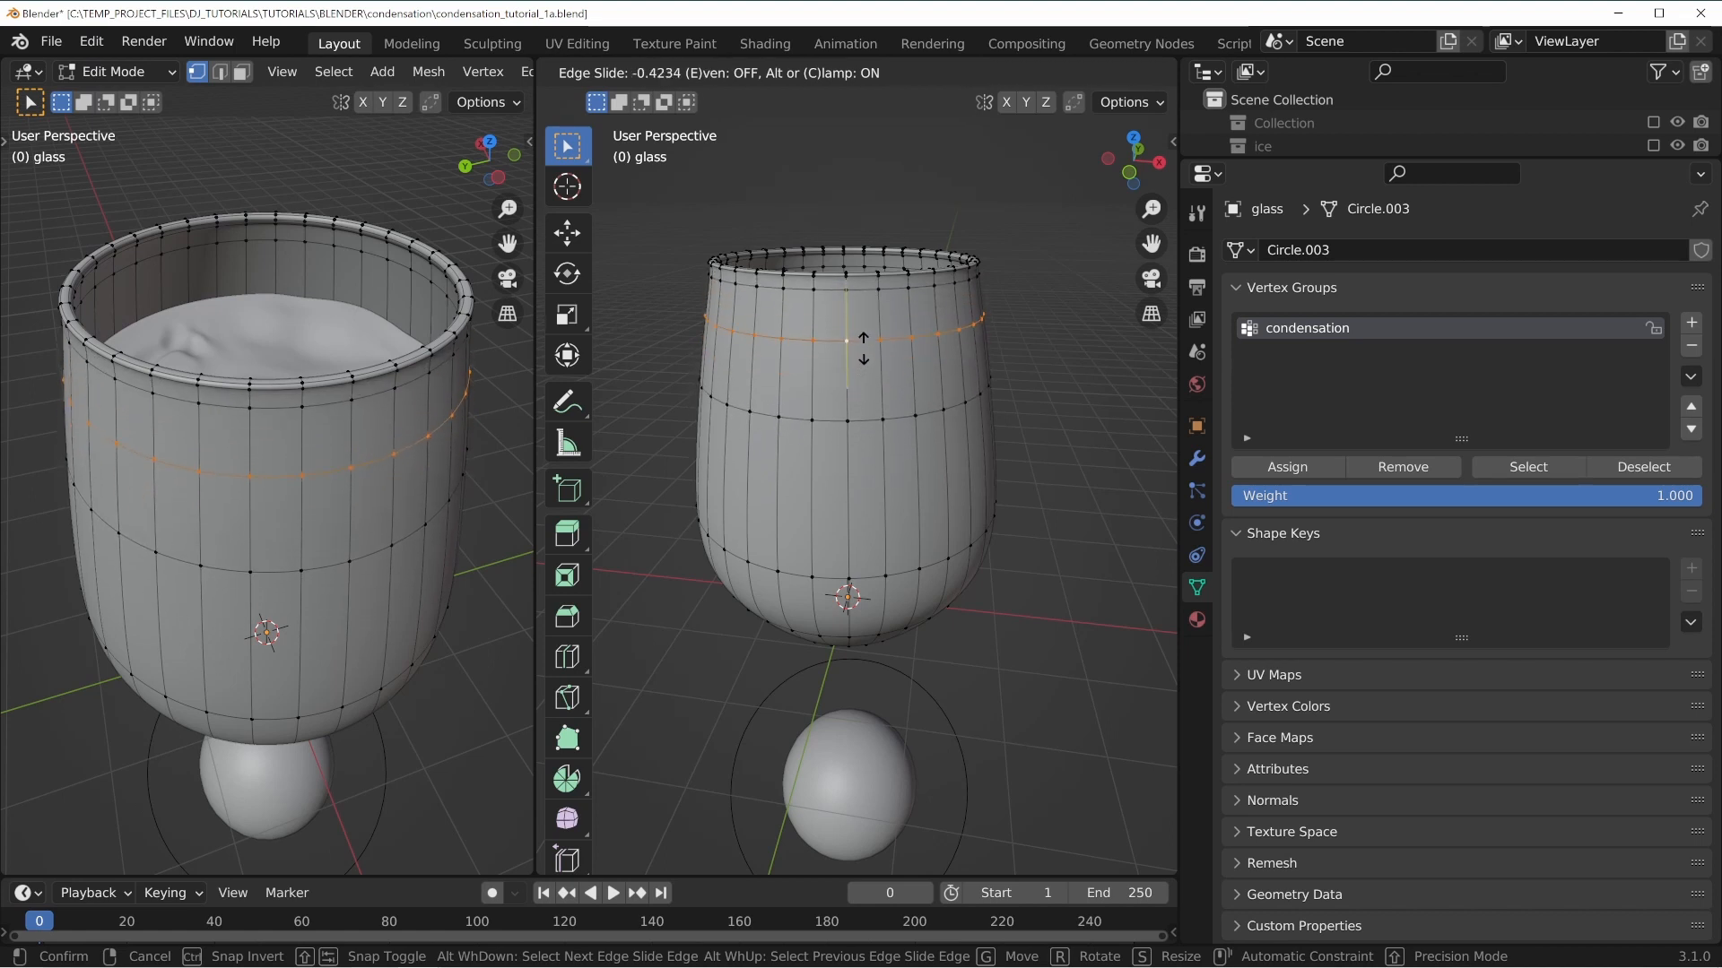
pyautogui.click(832, 389)
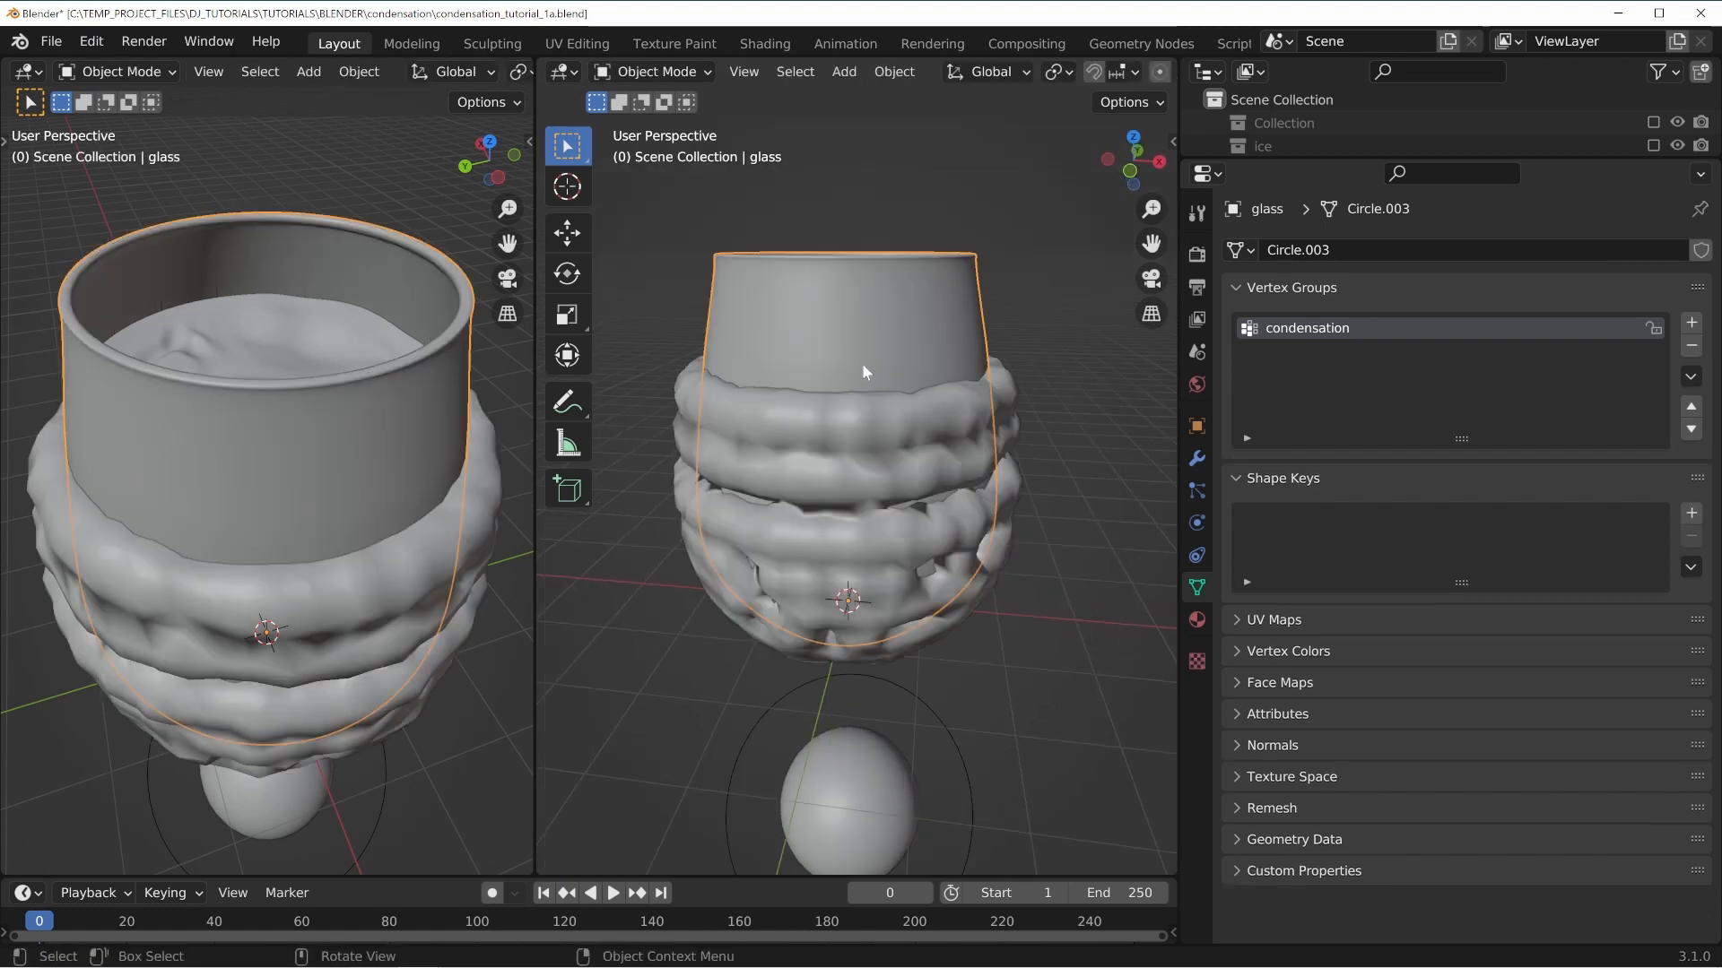
# Open the hair system's Render settings and set Scale Randomness to 1.000.
pyautogui.click(1196, 491)
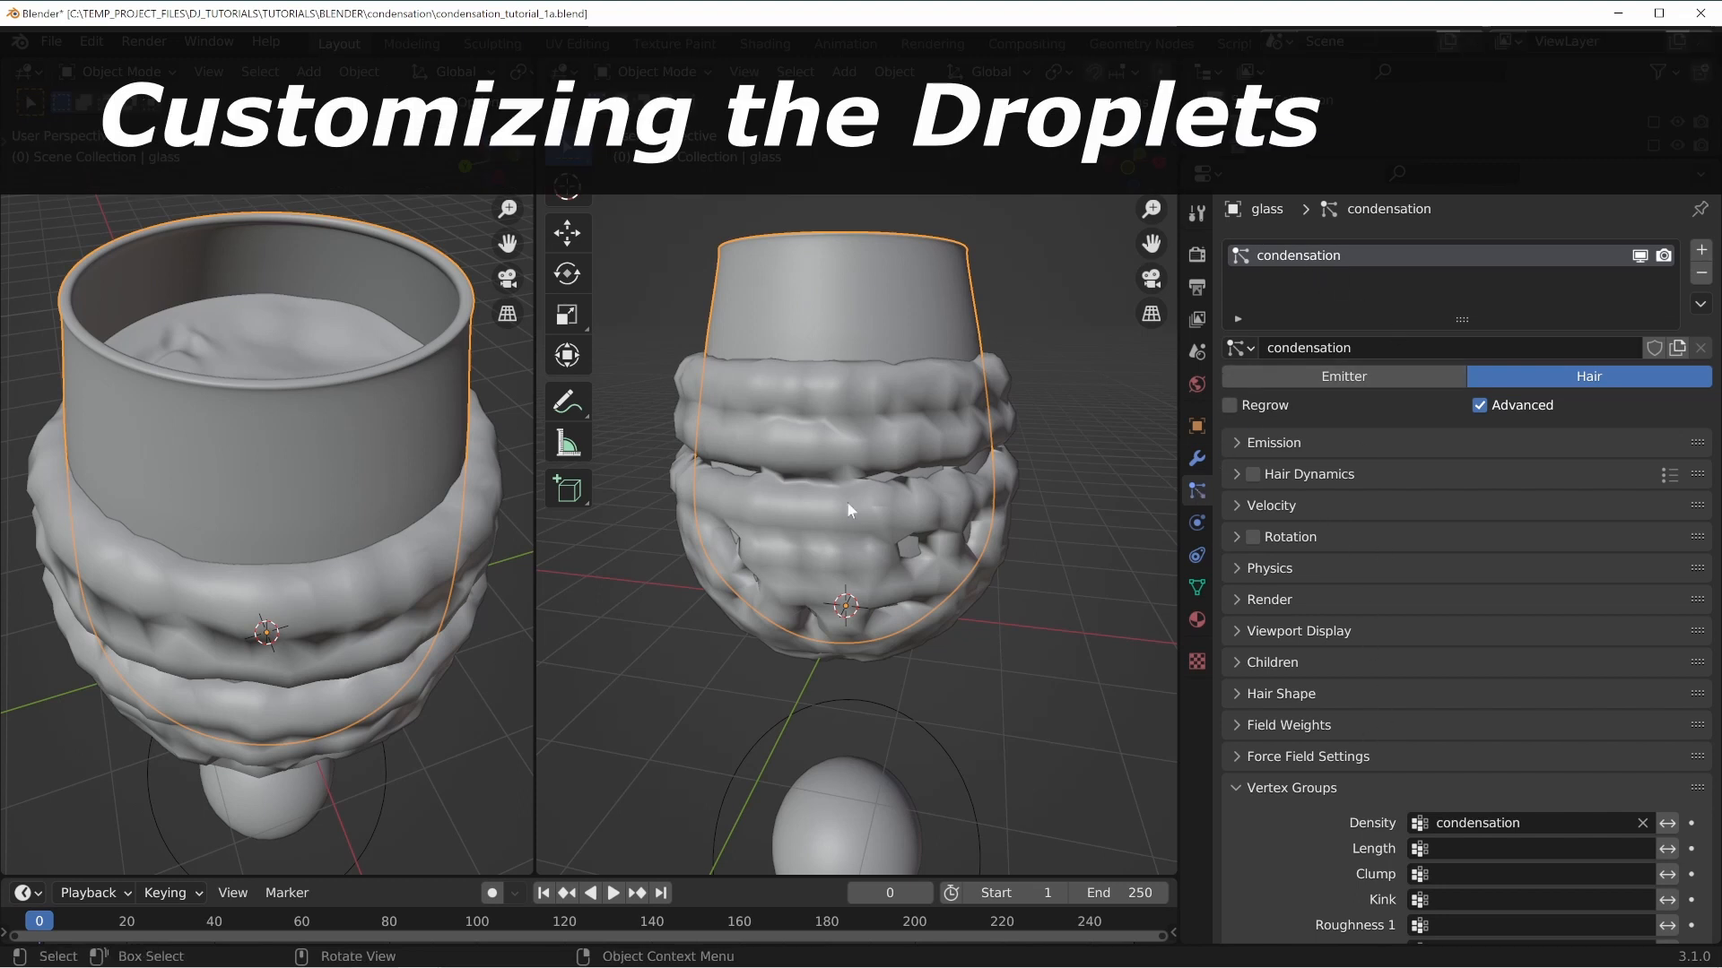
pyautogui.moveTo(845, 502); pyautogui.dragTo(794, 378, button='middle')
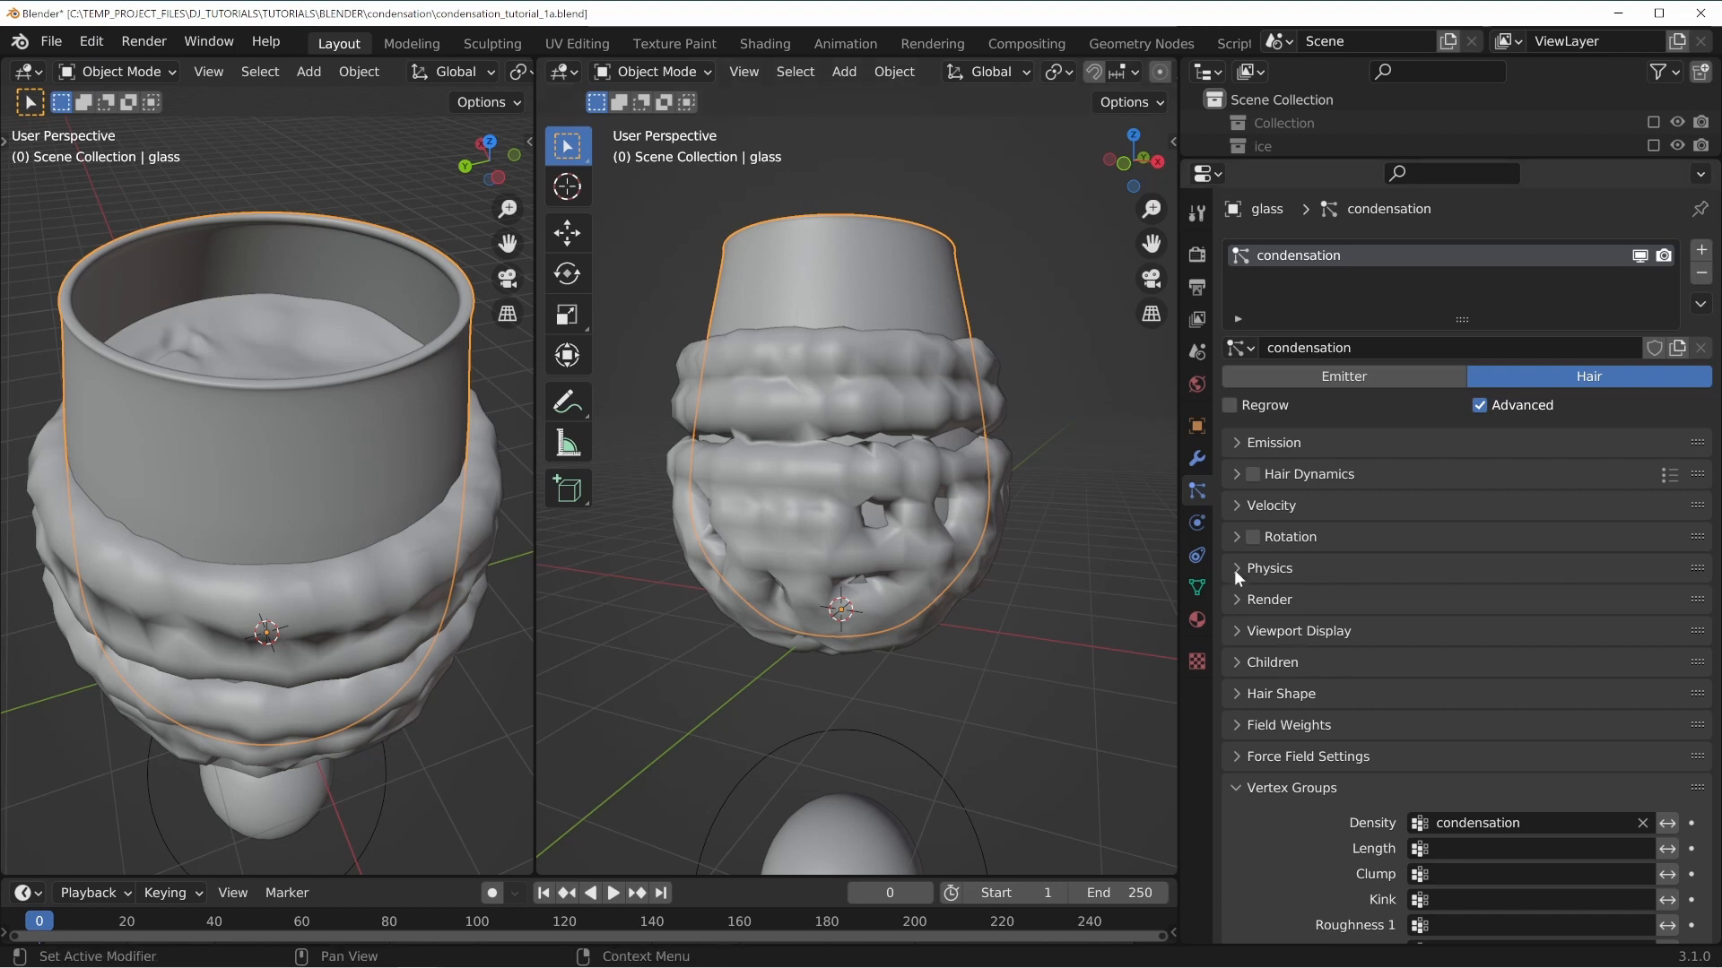
pyautogui.click(1237, 598)
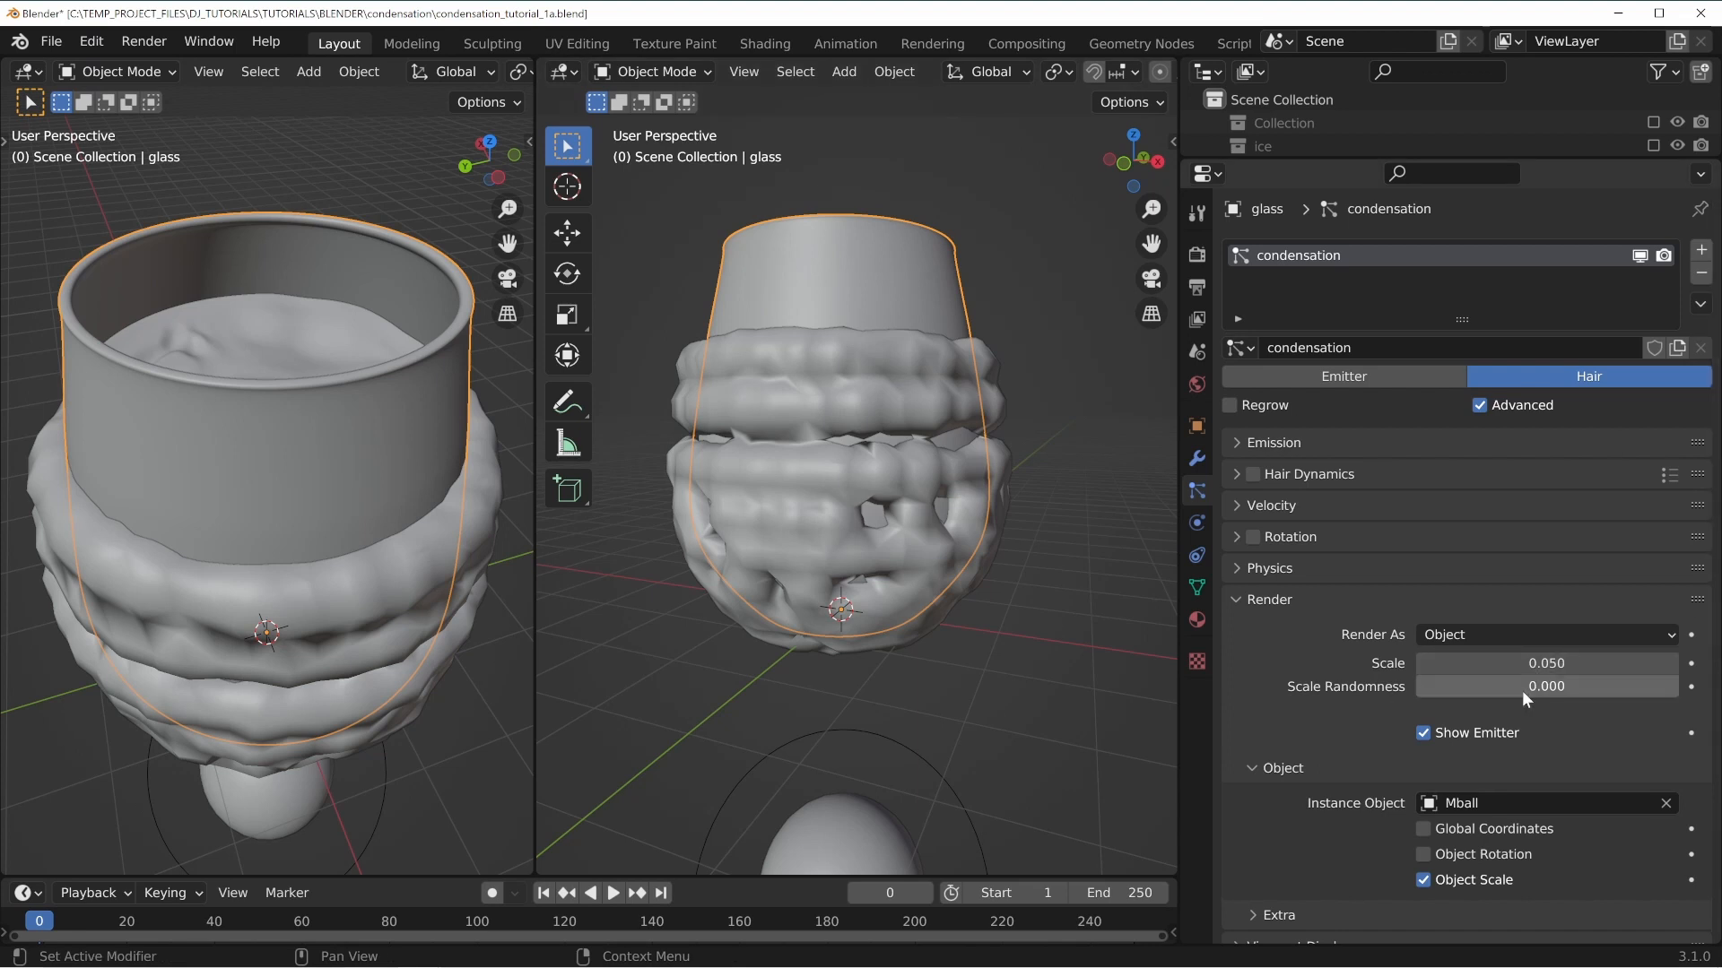
pyautogui.moveTo(1522, 691); pyautogui.dragTo(1705, 691)
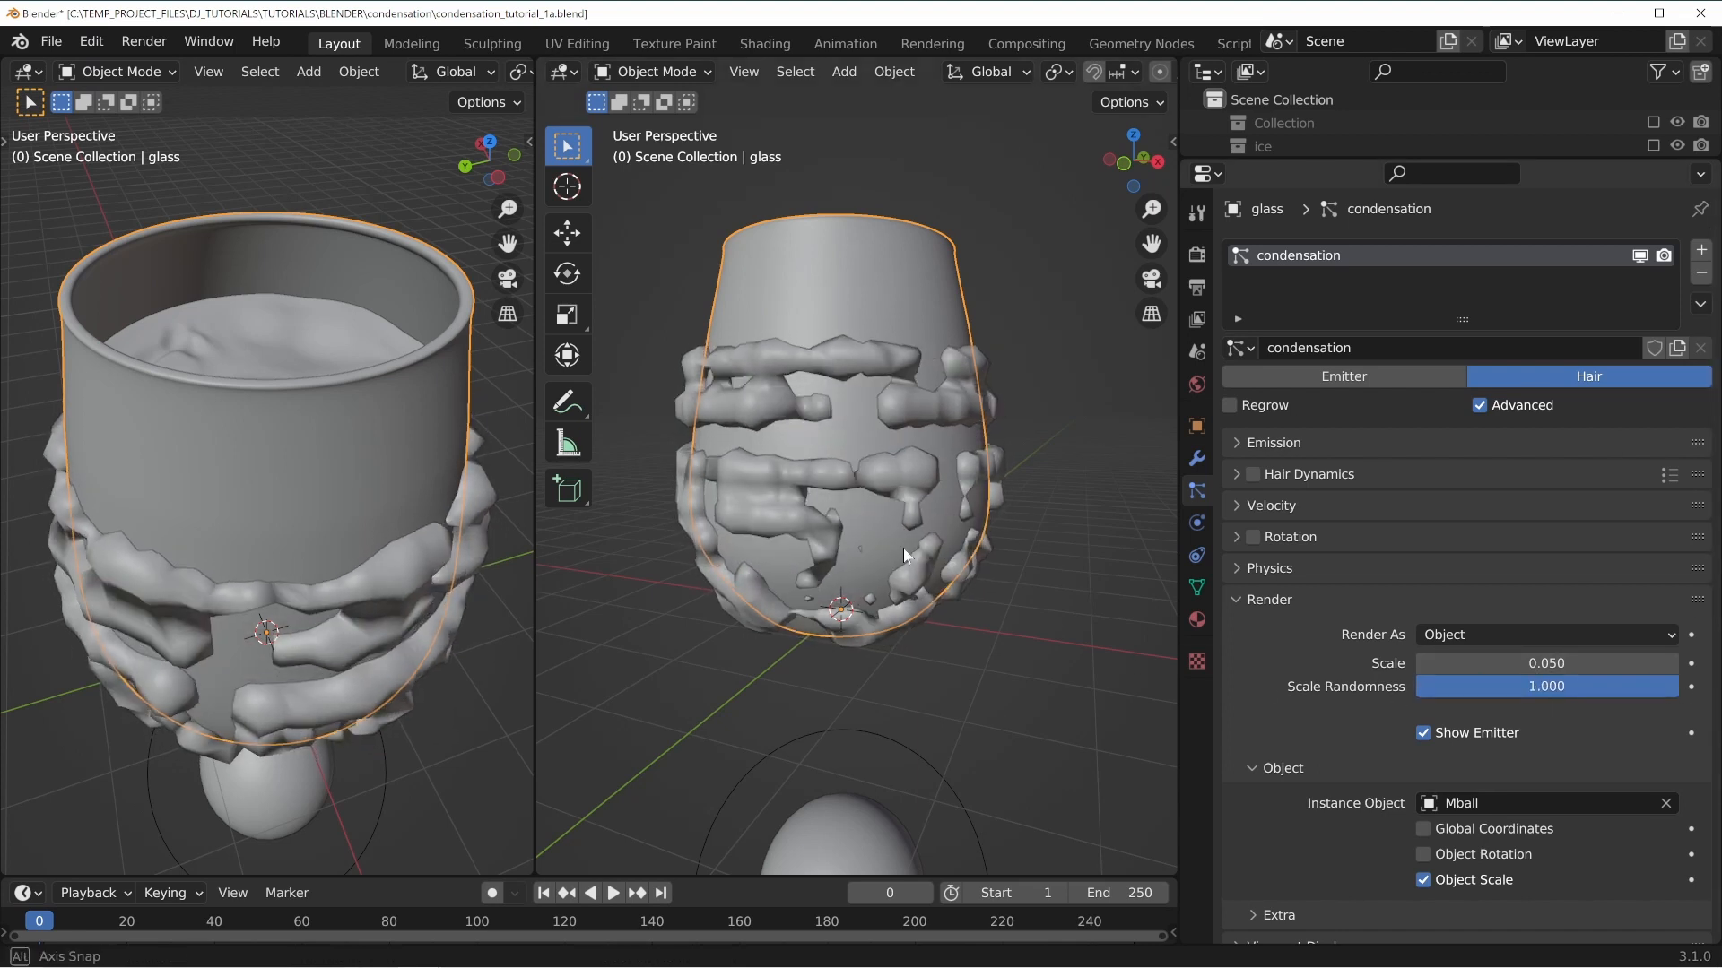
# Set the hair render Scale to 0.01.
pyautogui.moveTo(903, 547); pyautogui.dragTo(951, 447, button='middle')
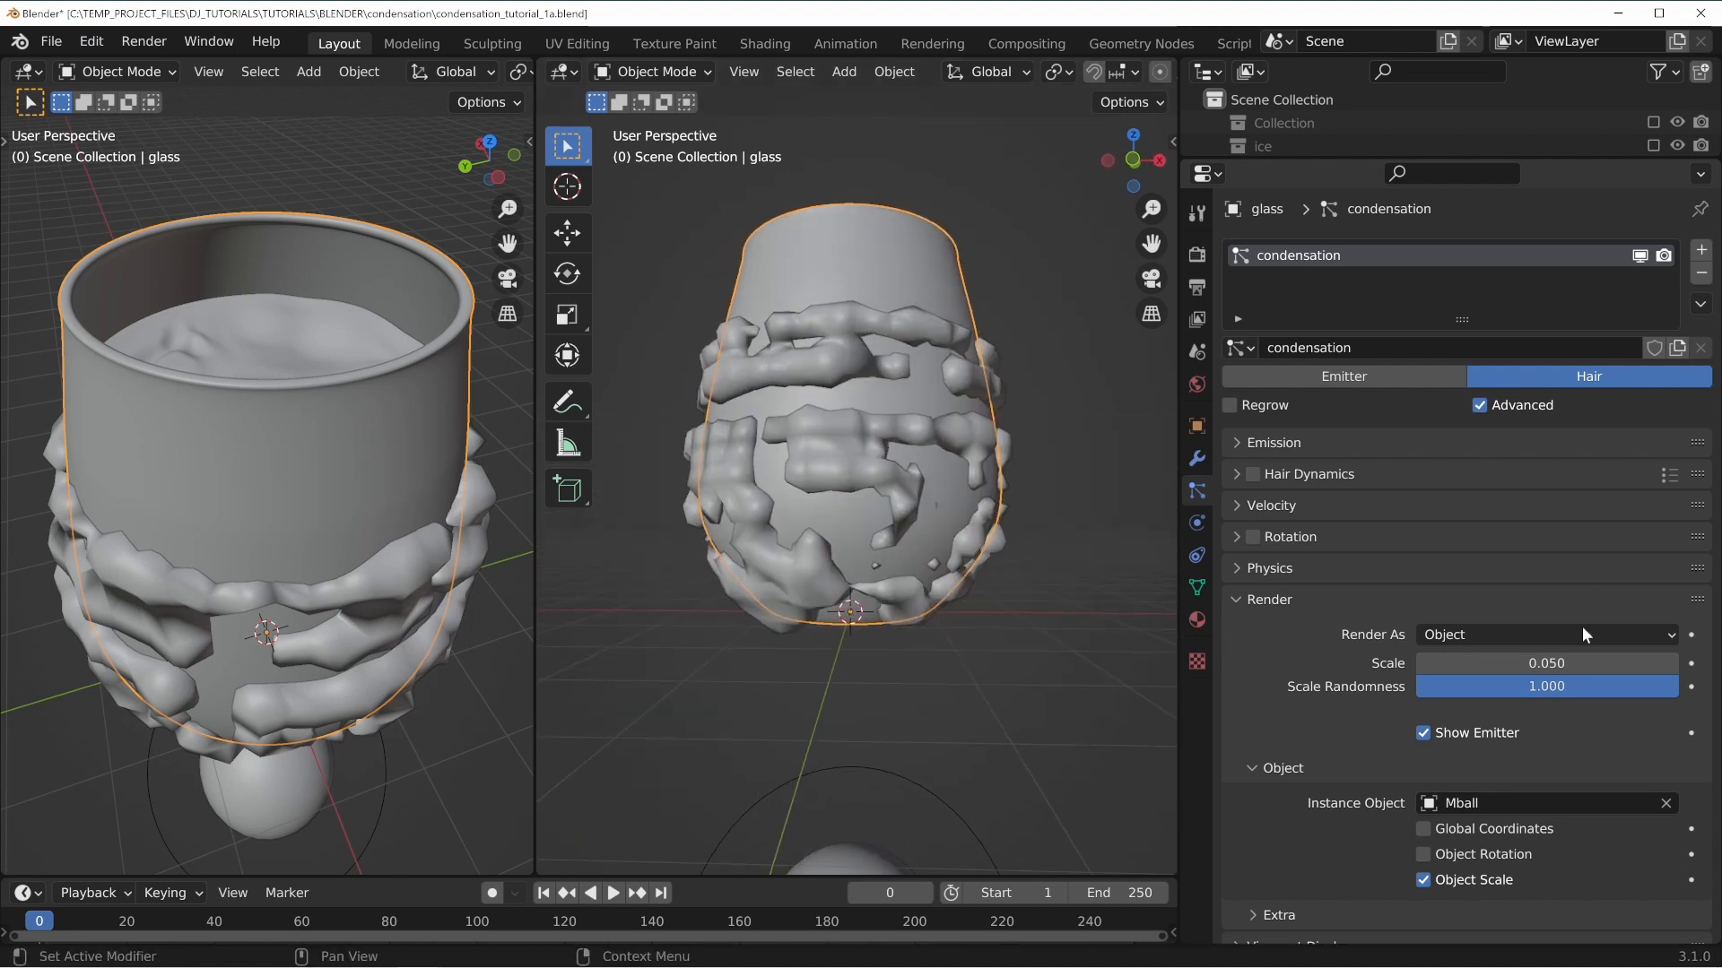
pyautogui.click(1545, 663)
pyautogui.write('0.01')
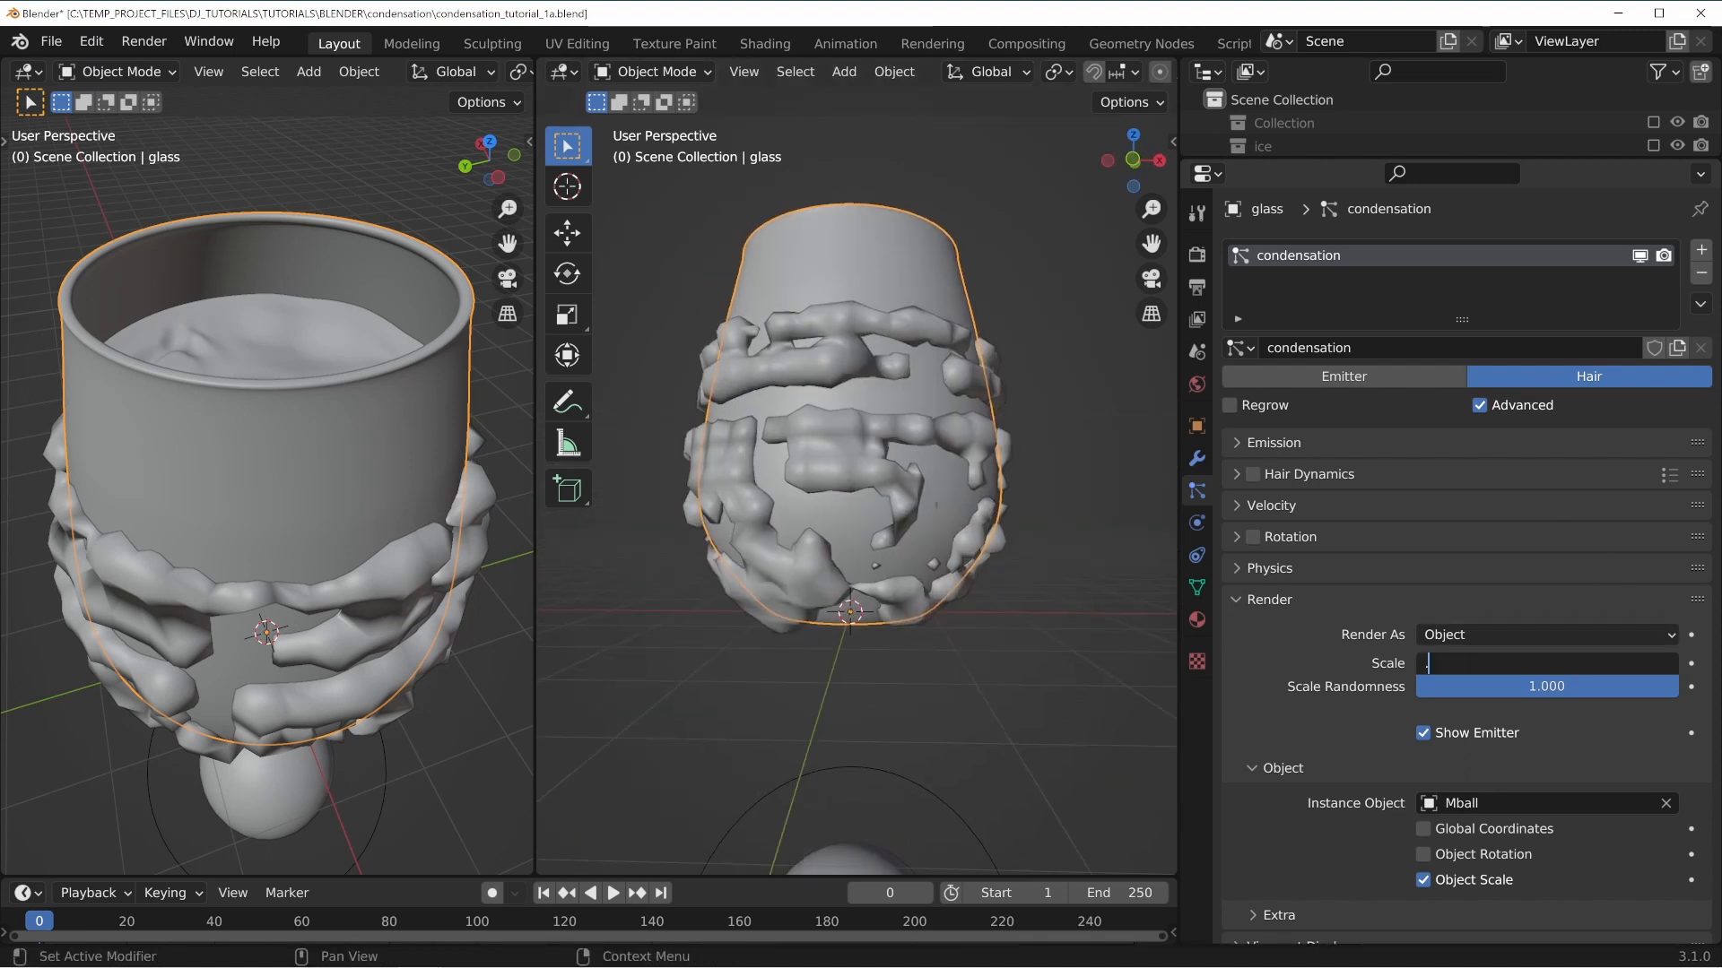
pyautogui.press('Return')
pyautogui.scroll(3, 910, 529)
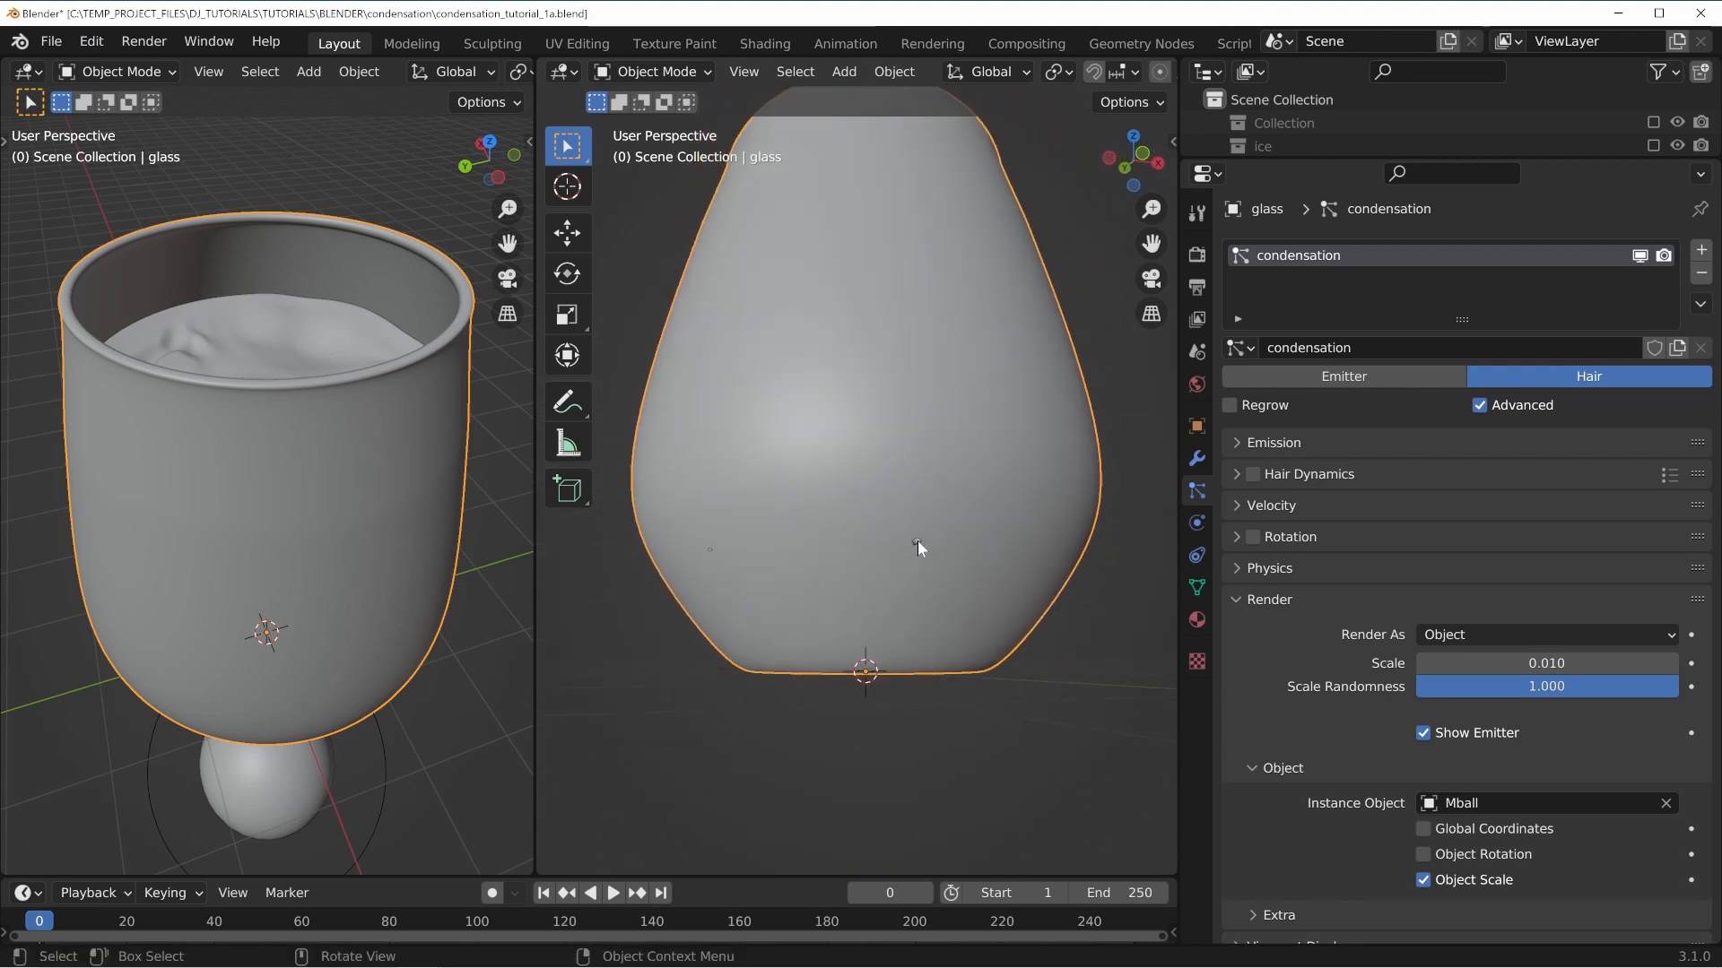
# Set the hair render Scale to 0.02.
pyautogui.click(1465, 663)
pyautogui.write('0.02')
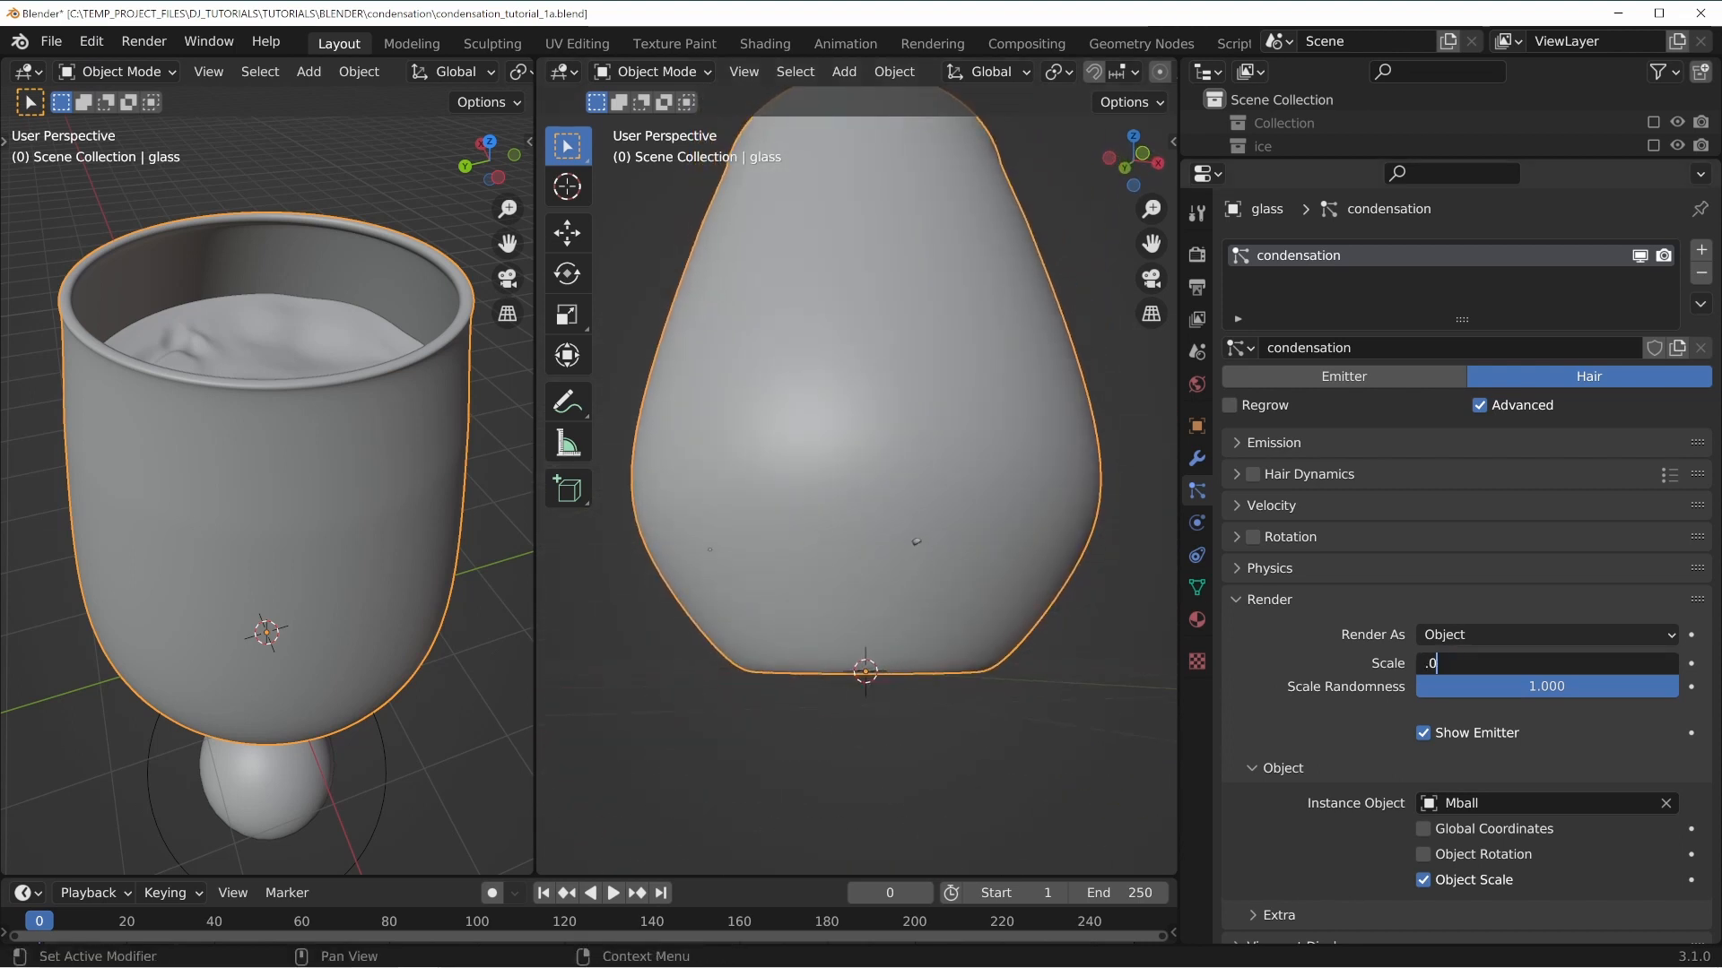
pyautogui.press('Return')
pyautogui.scroll(-4, 846, 521)
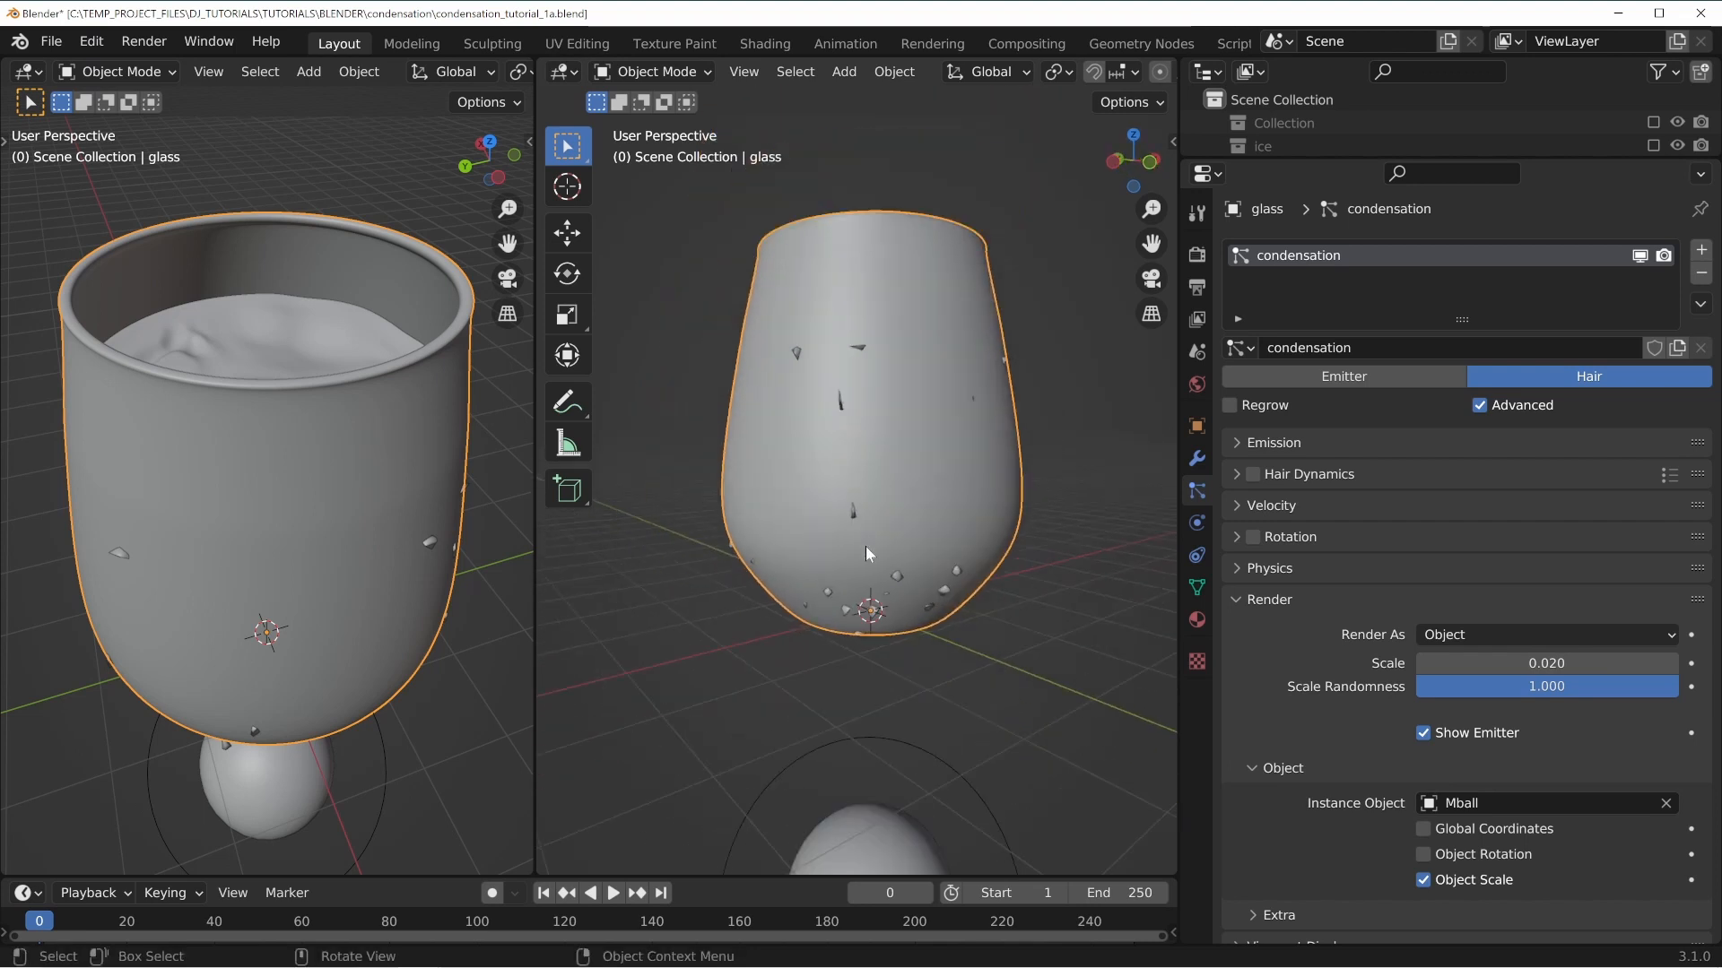
# Select the Mball object and open its metaball data settings.
pyautogui.scroll(2, 853, 513)
pyautogui.click(895, 757)
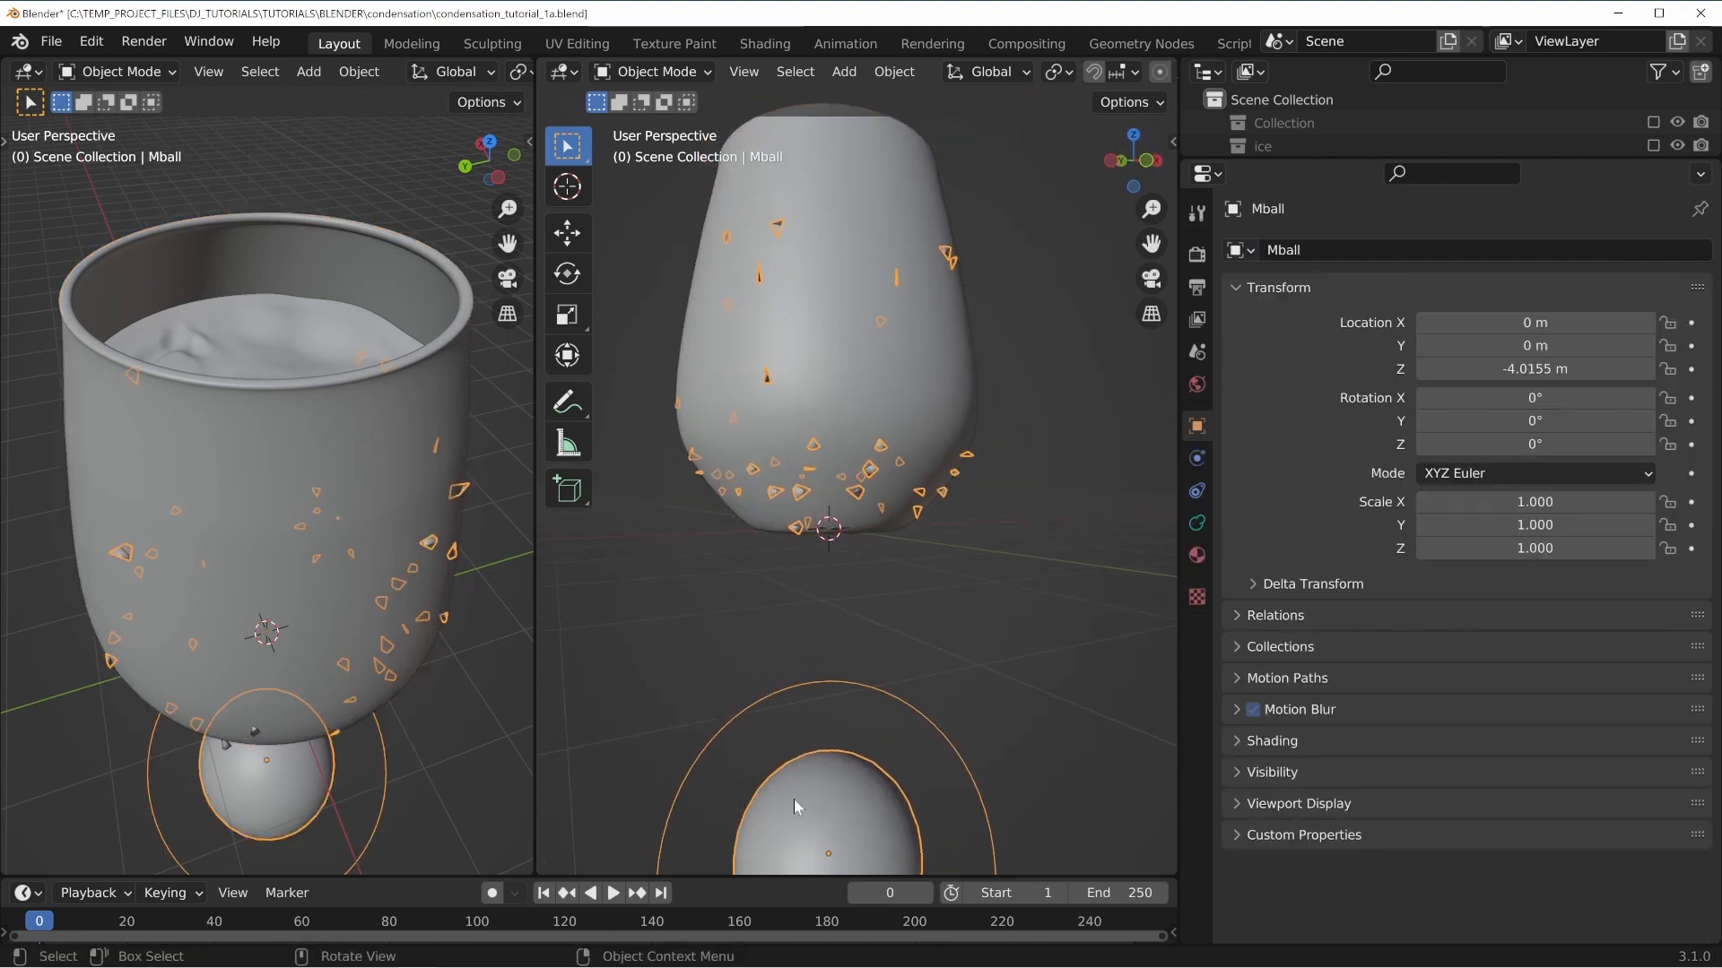
pyautogui.keyDown('shift'); pyautogui.scroll(2, 794, 792); pyautogui.keyUp('shift')
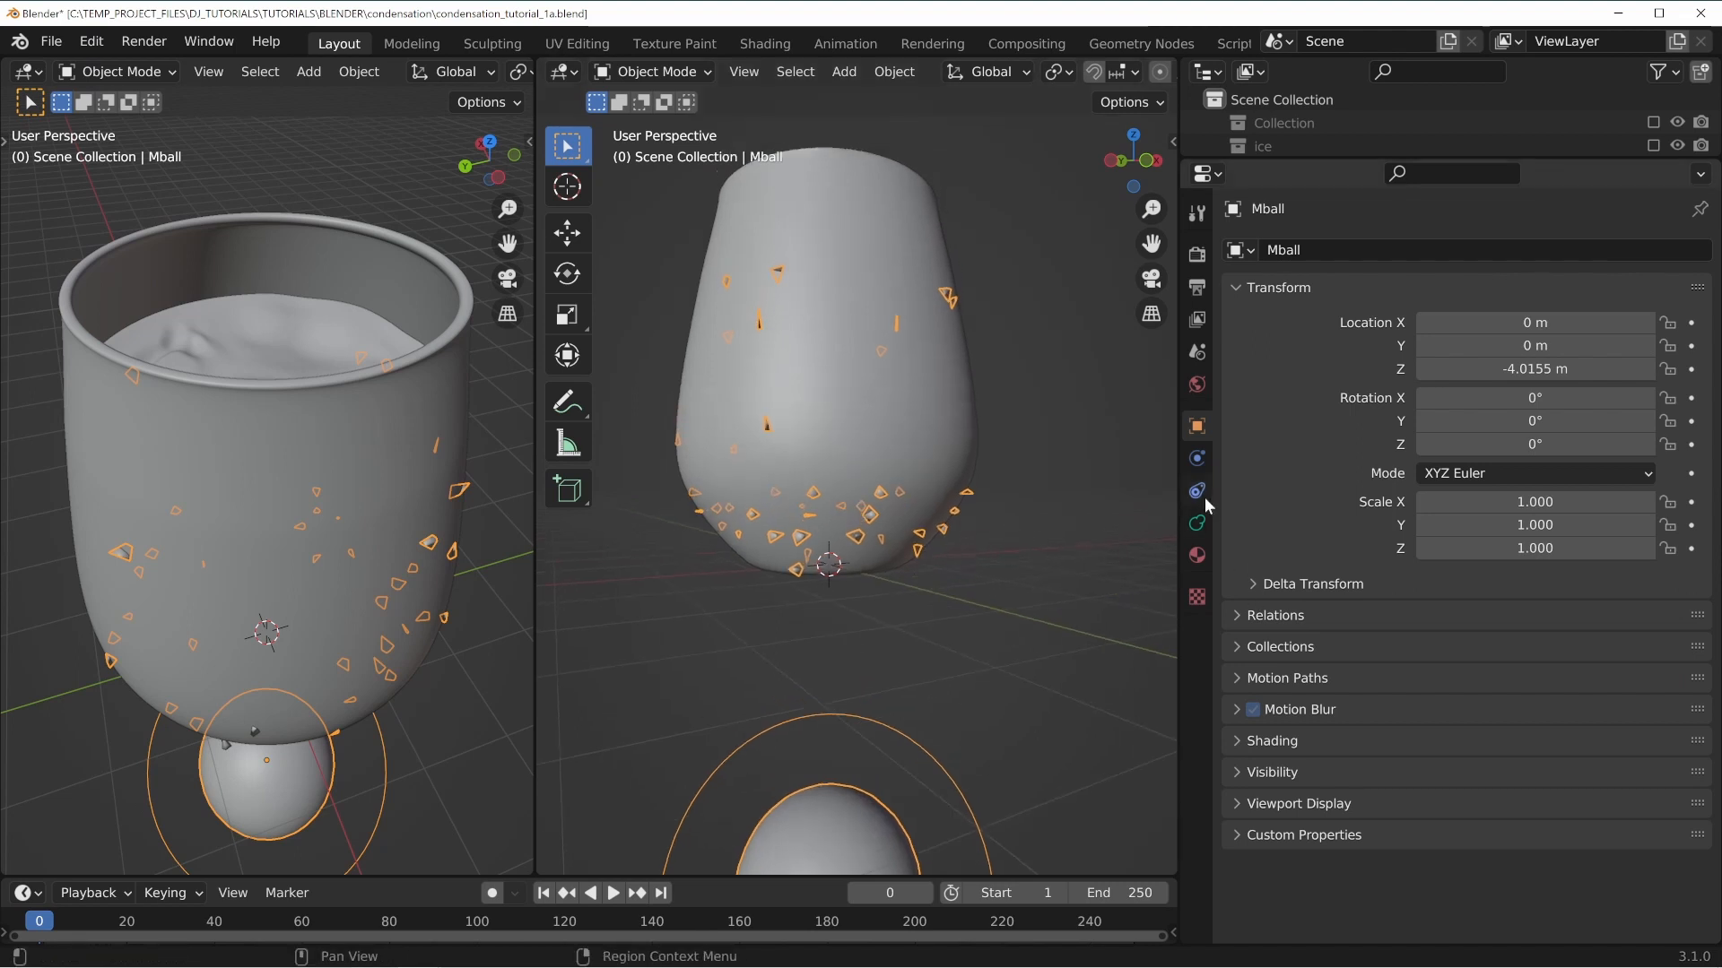
pyautogui.click(1196, 523)
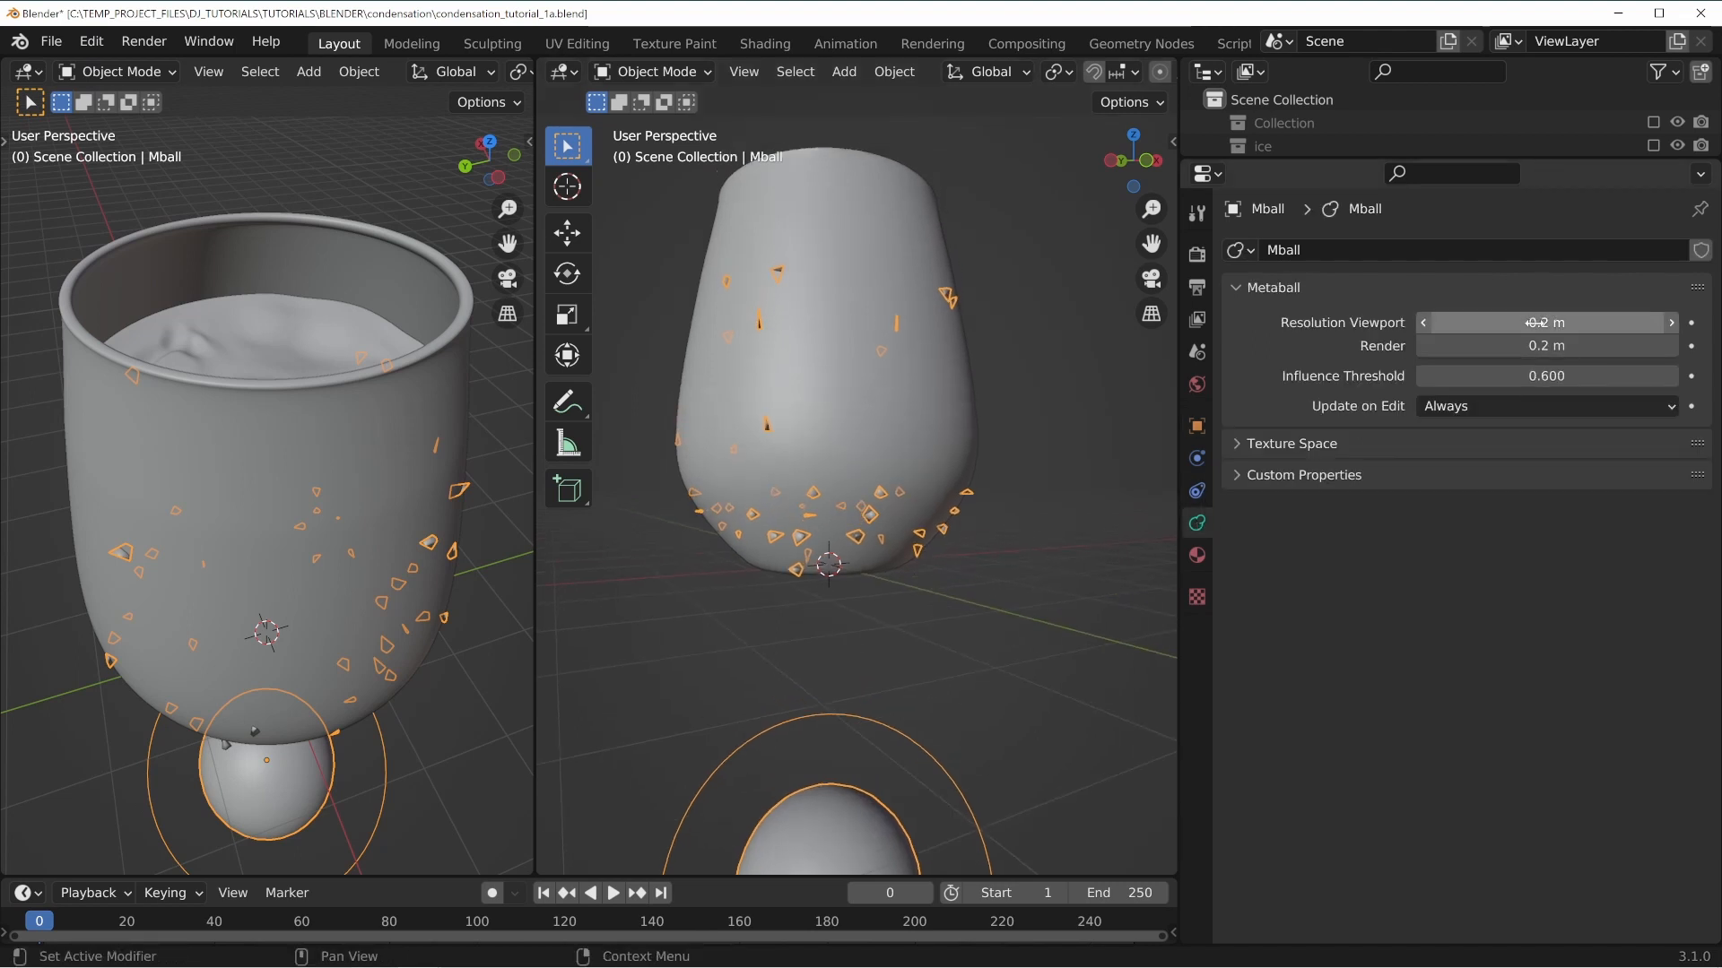
pyautogui.moveTo(1538, 324)
pyautogui.mouseDown()
pyautogui.moveTo(1490, 323)
pyautogui.moveTo(1537, 323)
pyautogui.mouseUp()
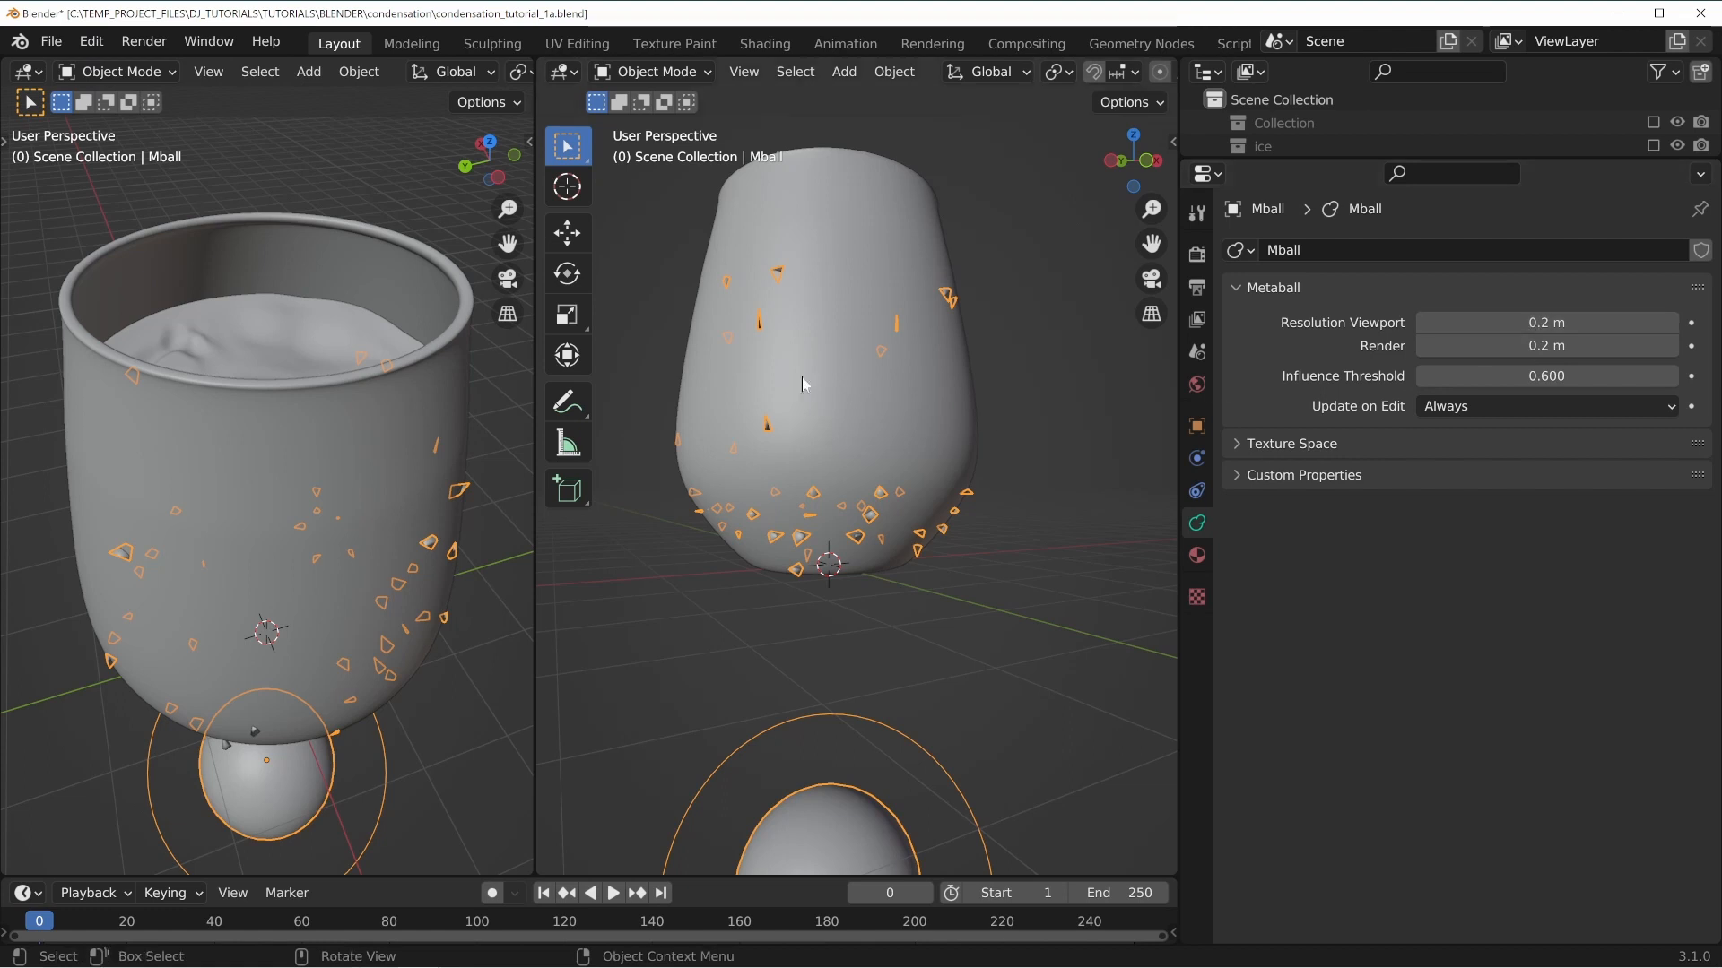
pyautogui.scroll(3, 741, 419)
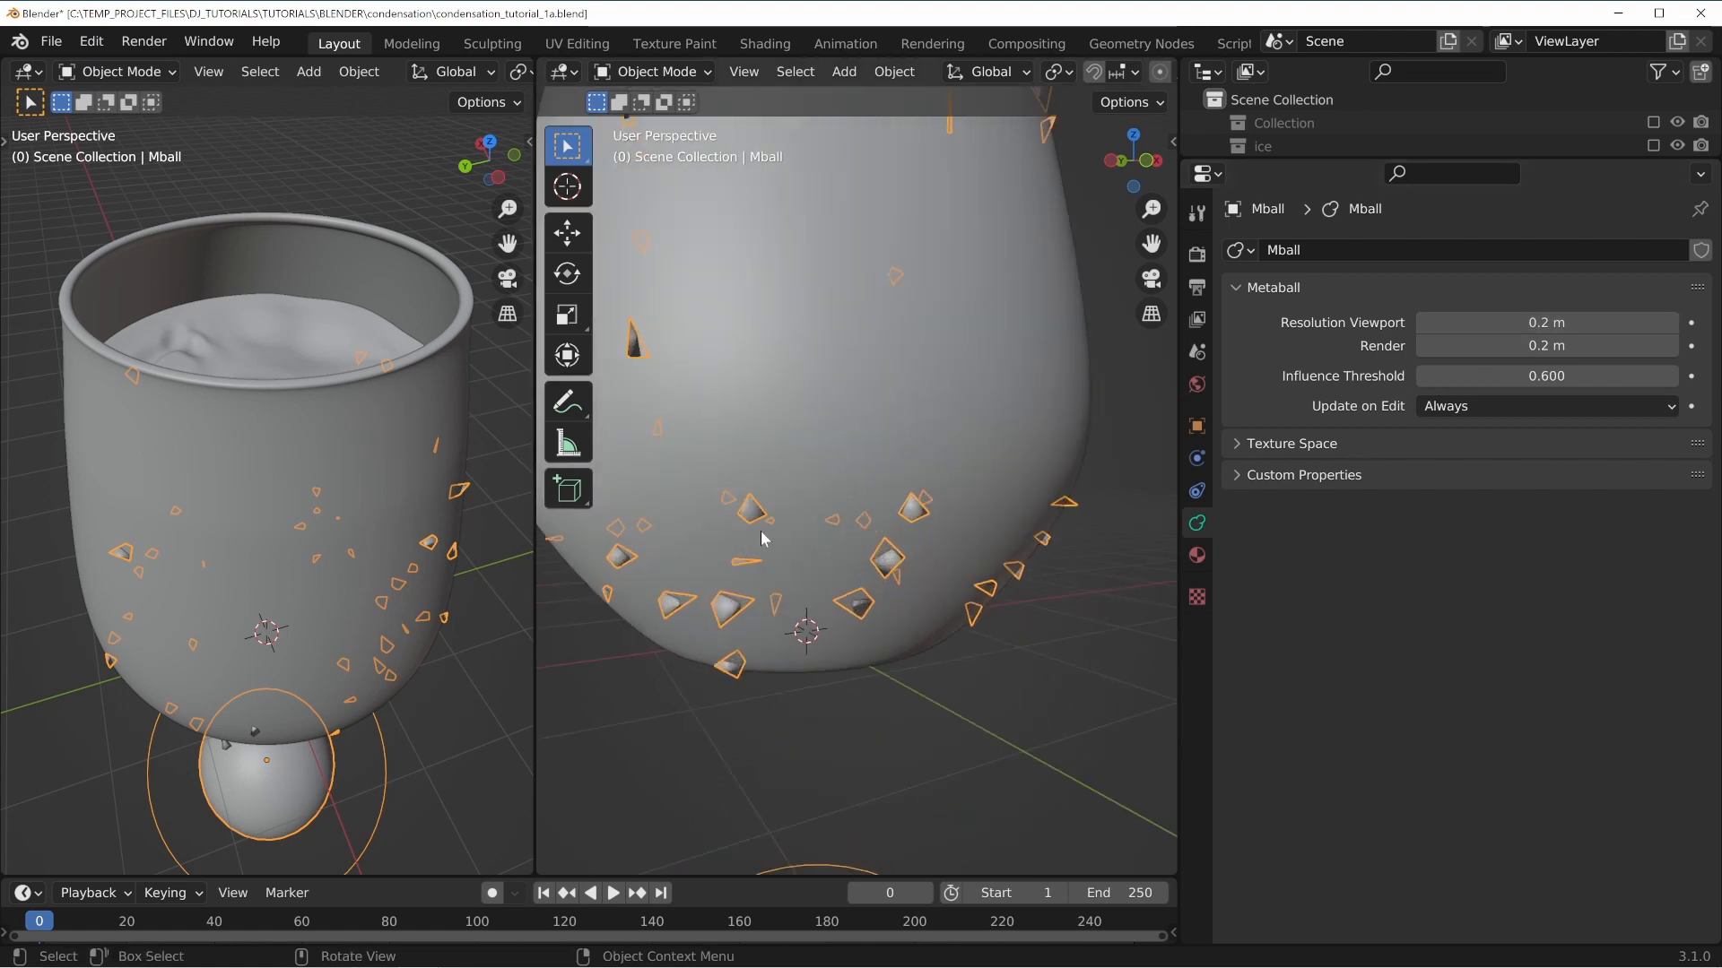
# Set the metaball's viewport resolution to 0.01 m.
pyautogui.click(1548, 323)
pyautogui.write('.0')
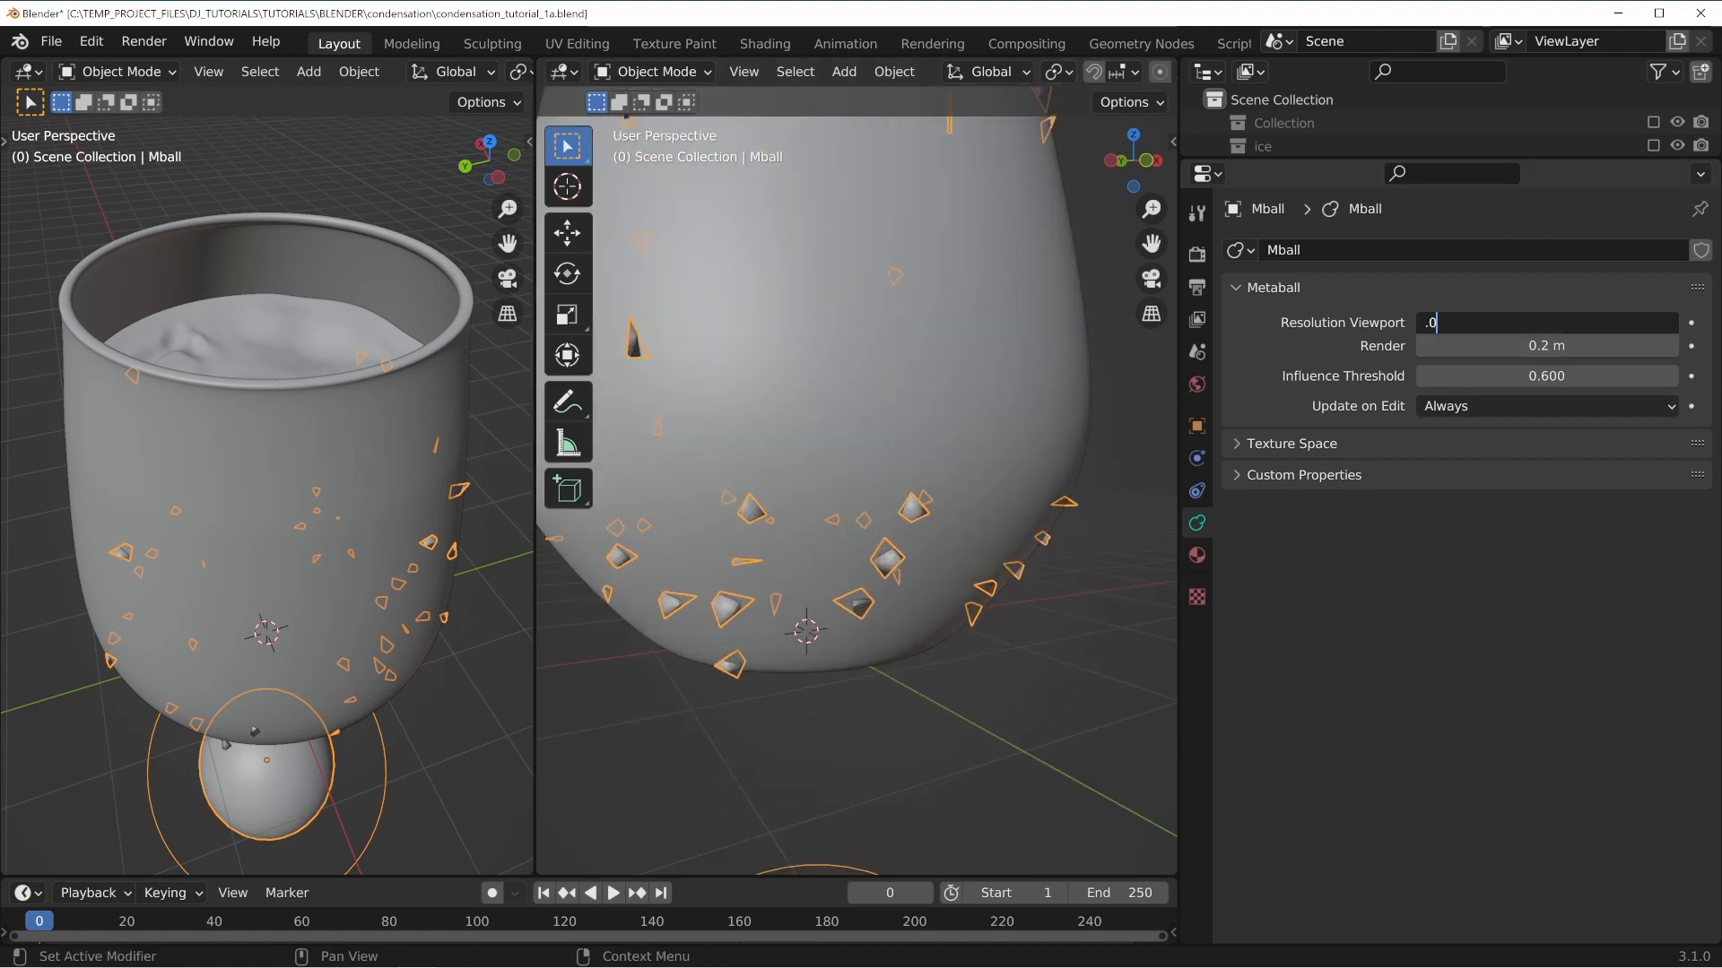
pyautogui.write('1')
pyautogui.press('Return')
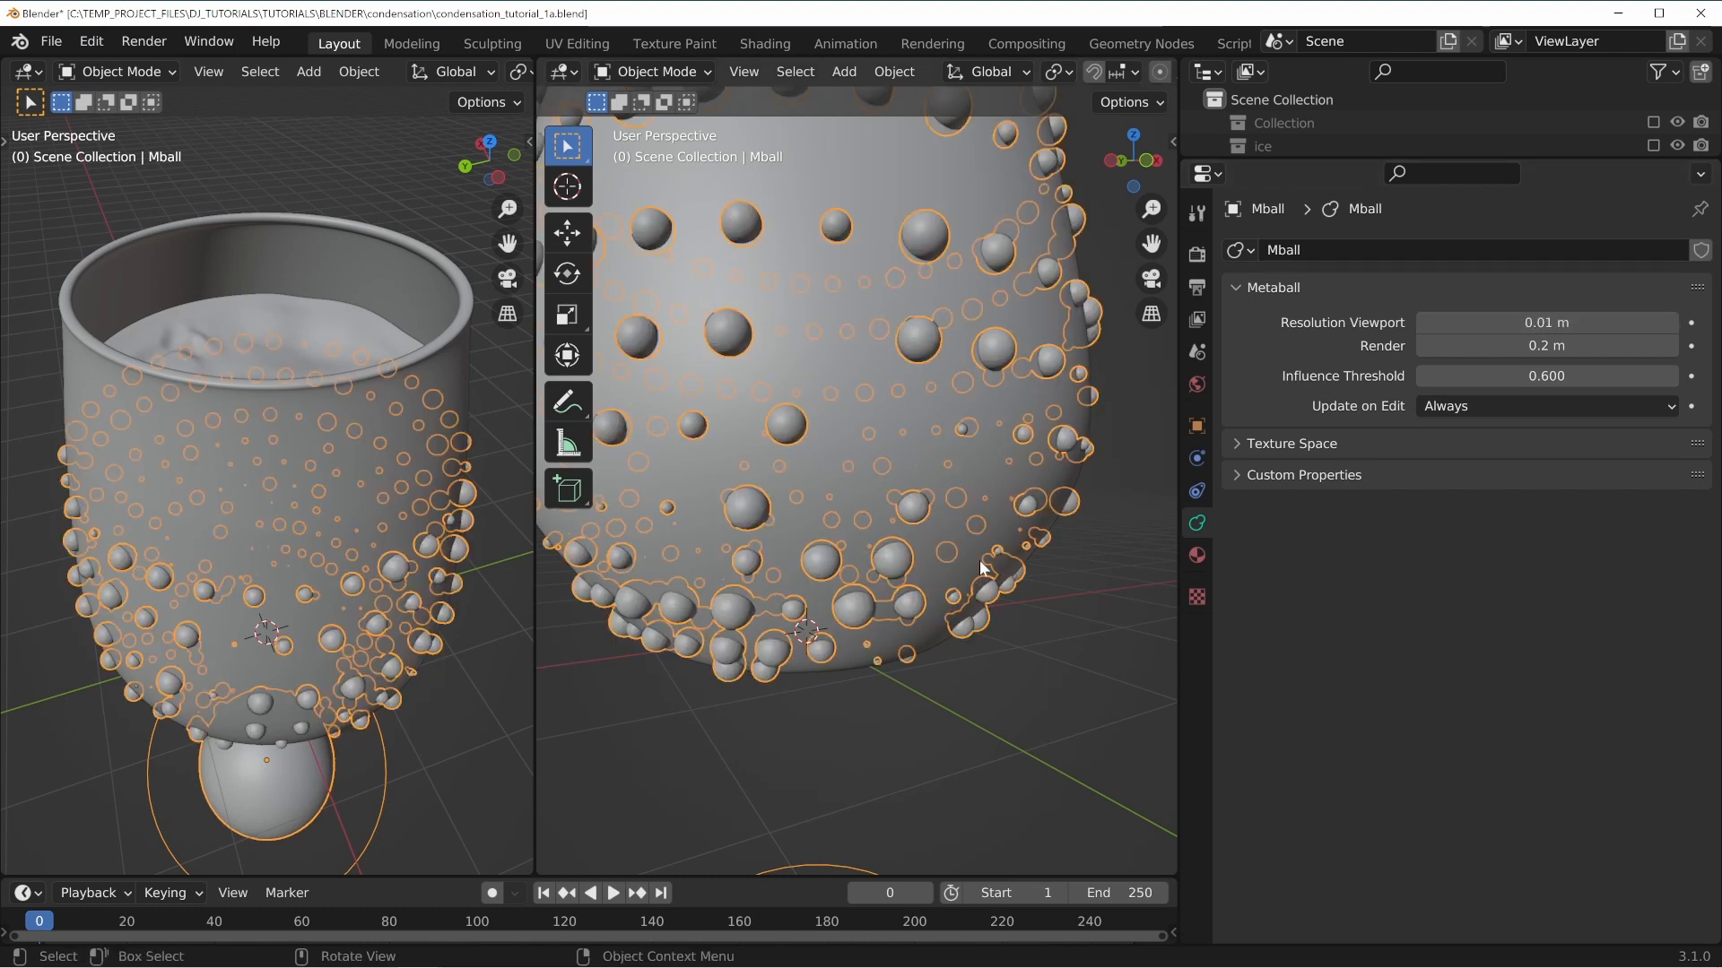
# Set the metaball's viewport resolution to 0.05 m.
pyautogui.moveTo(969, 415); pyautogui.dragTo(806, 384, button='middle')
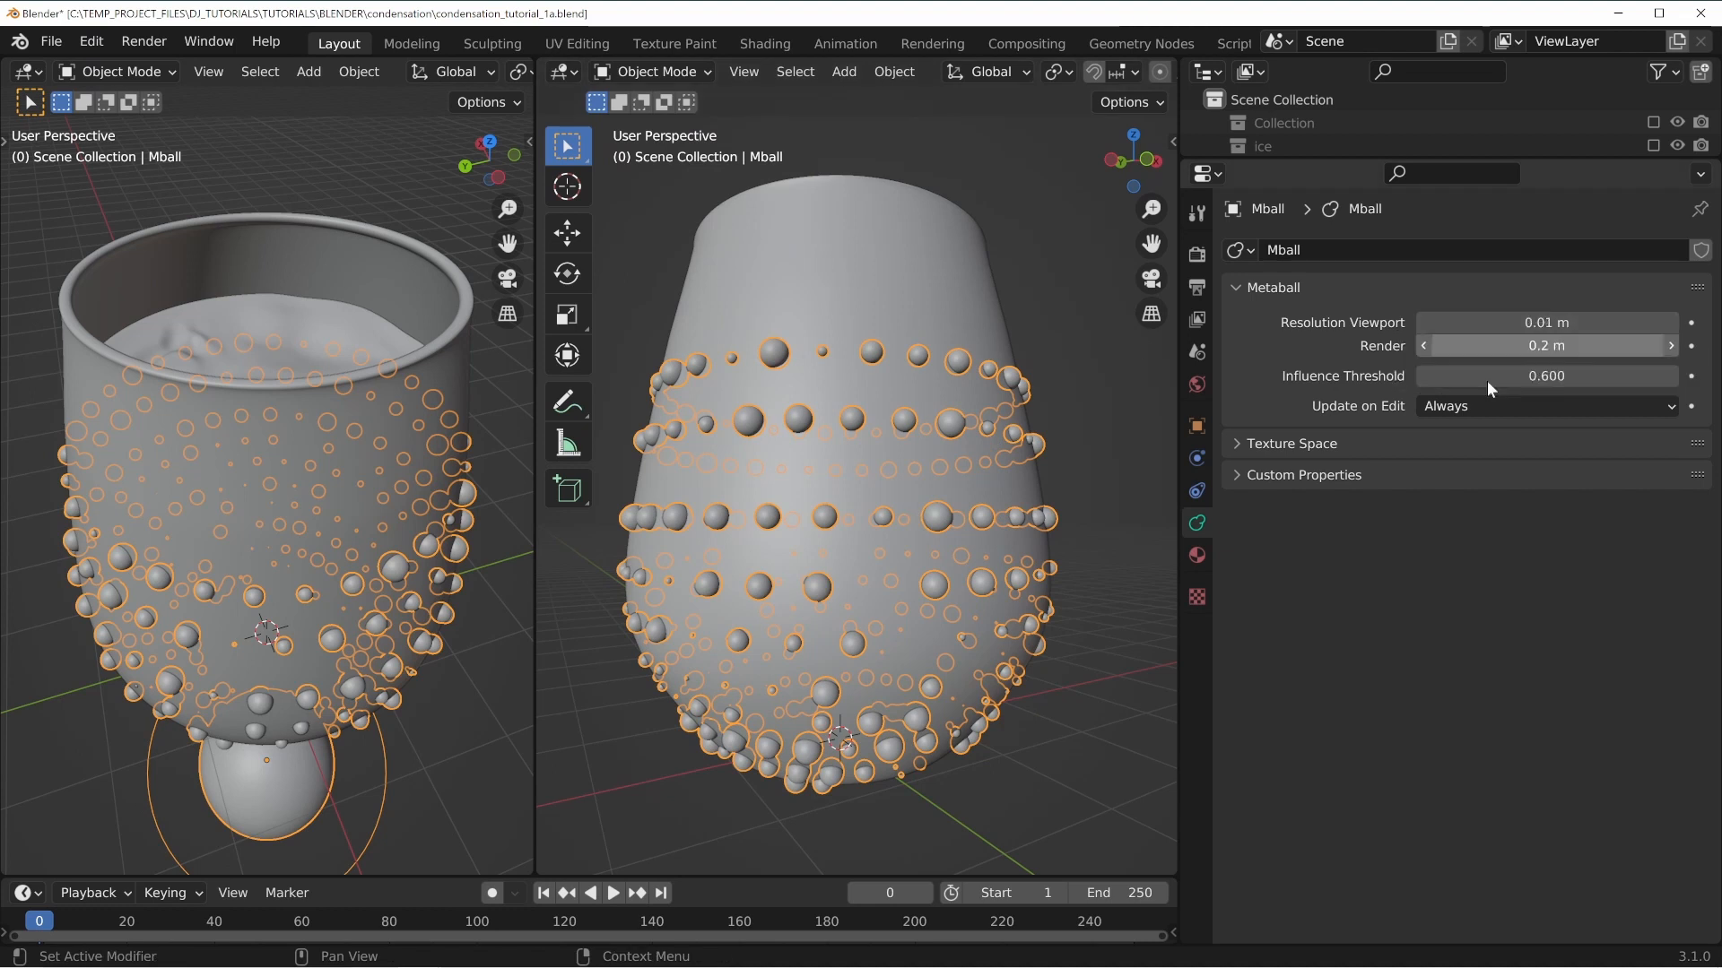
pyautogui.moveTo(1005, 592); pyautogui.dragTo(786, 643, button='middle')
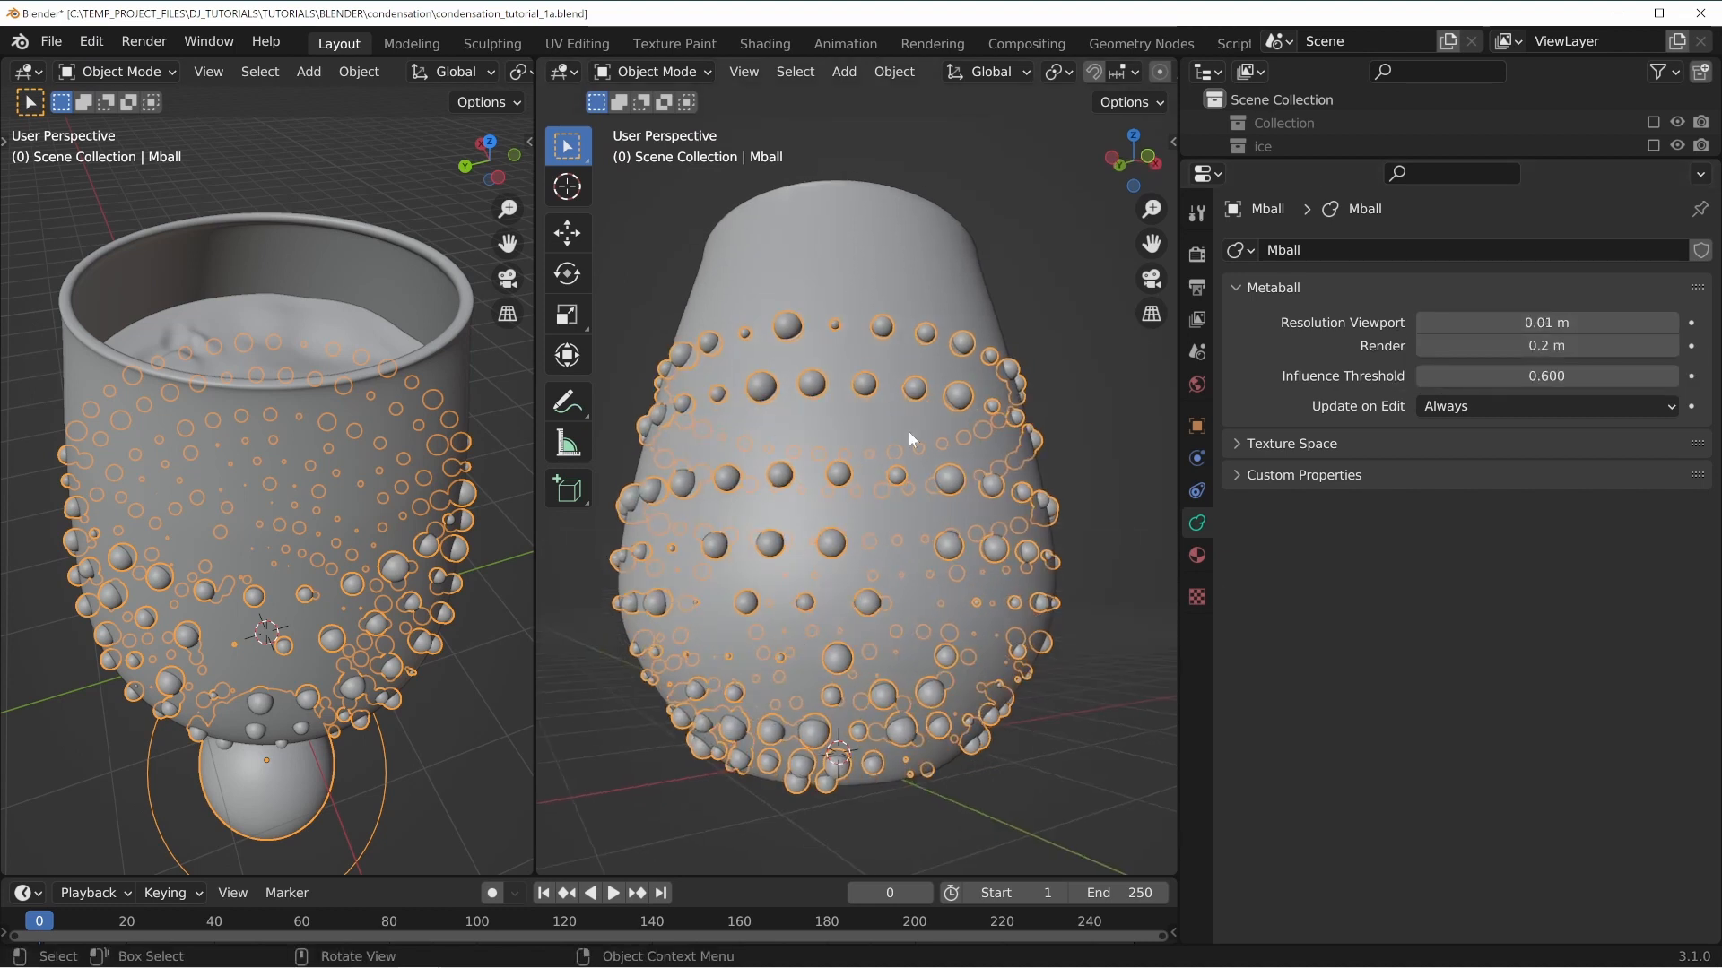
pyautogui.click(1470, 323)
pyautogui.write('0.05')
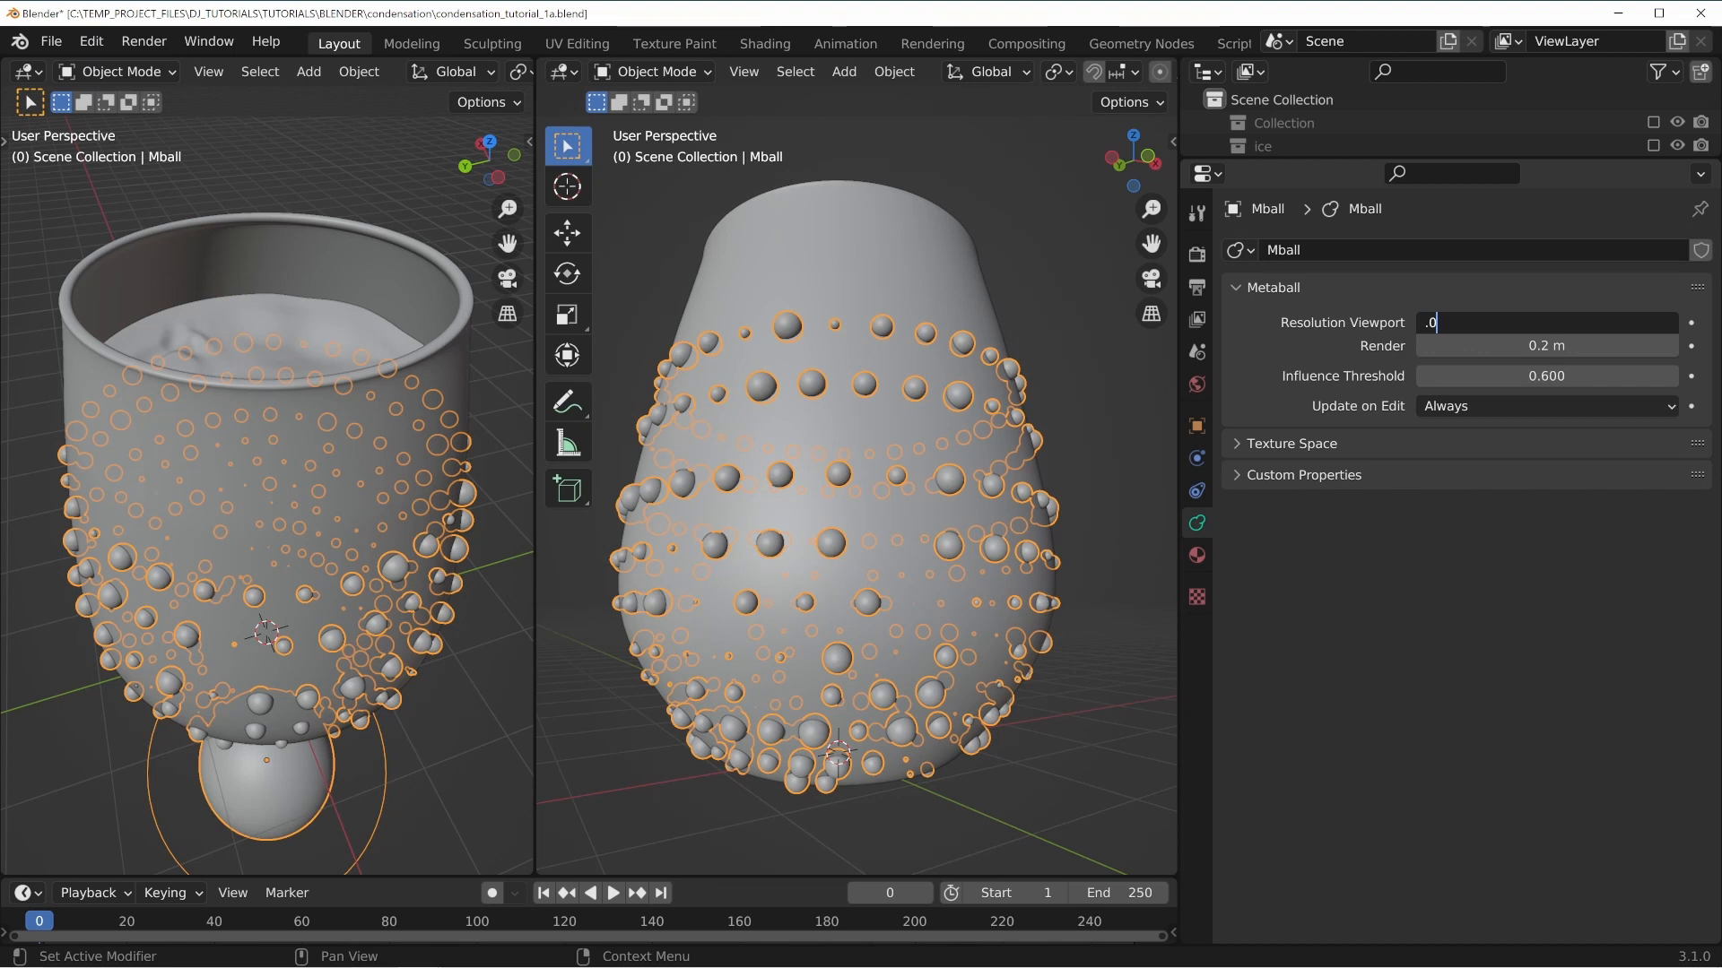
pyautogui.press('Return')
# Select the glass and set its hair render Scale to 0.01.
pyautogui.moveTo(812, 475); pyautogui.dragTo(809, 490, button='middle')
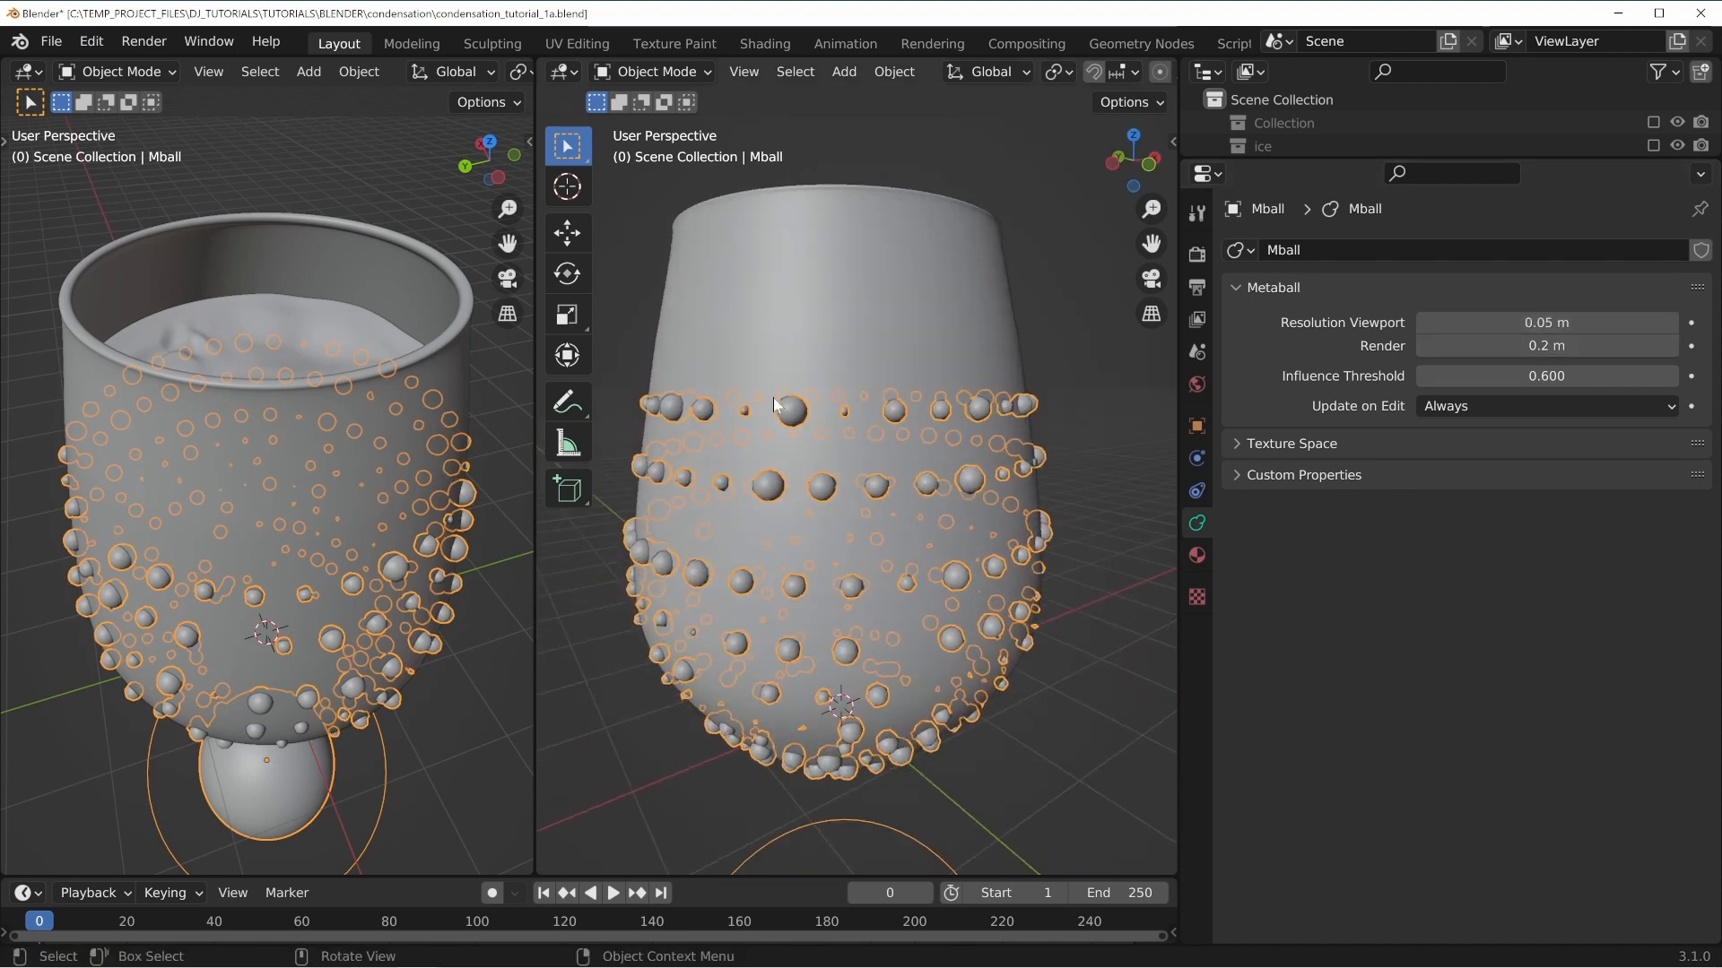
pyautogui.moveTo(975, 536); pyautogui.dragTo(971, 527, button='middle')
pyautogui.keyDown('shift'); pyautogui.moveTo(1034, 665); pyautogui.dragTo(834, 372, button='middle'); pyautogui.keyUp('shift')
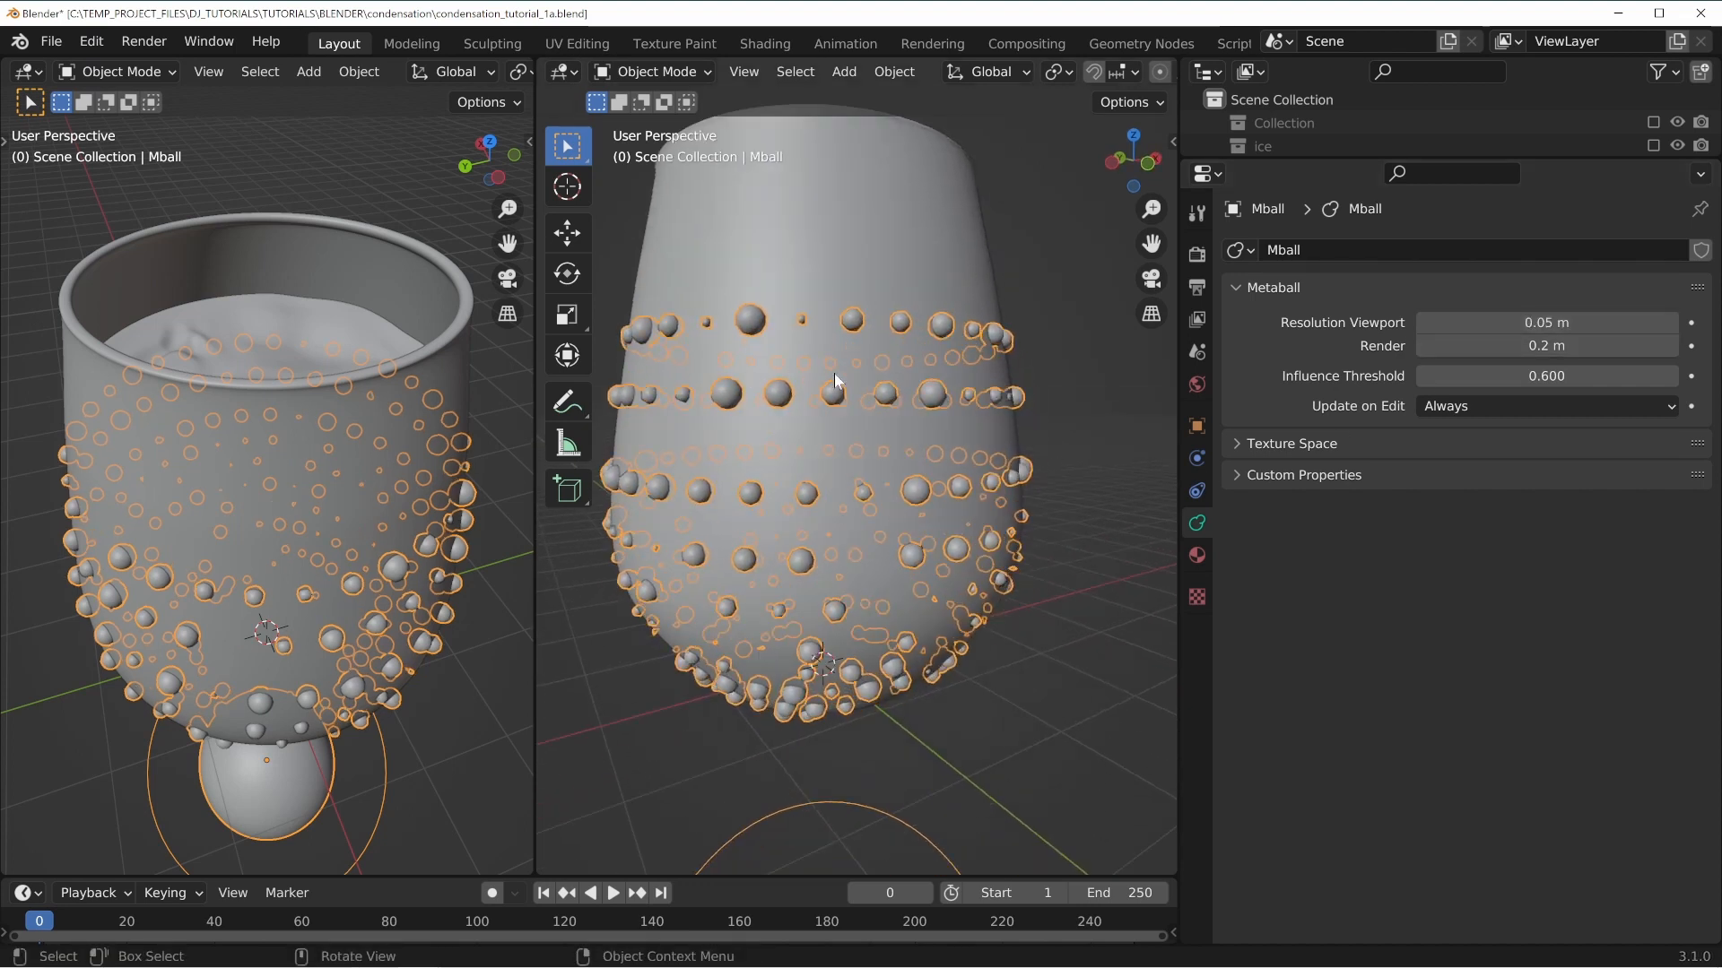
pyautogui.click(843, 279)
pyautogui.click(1197, 491)
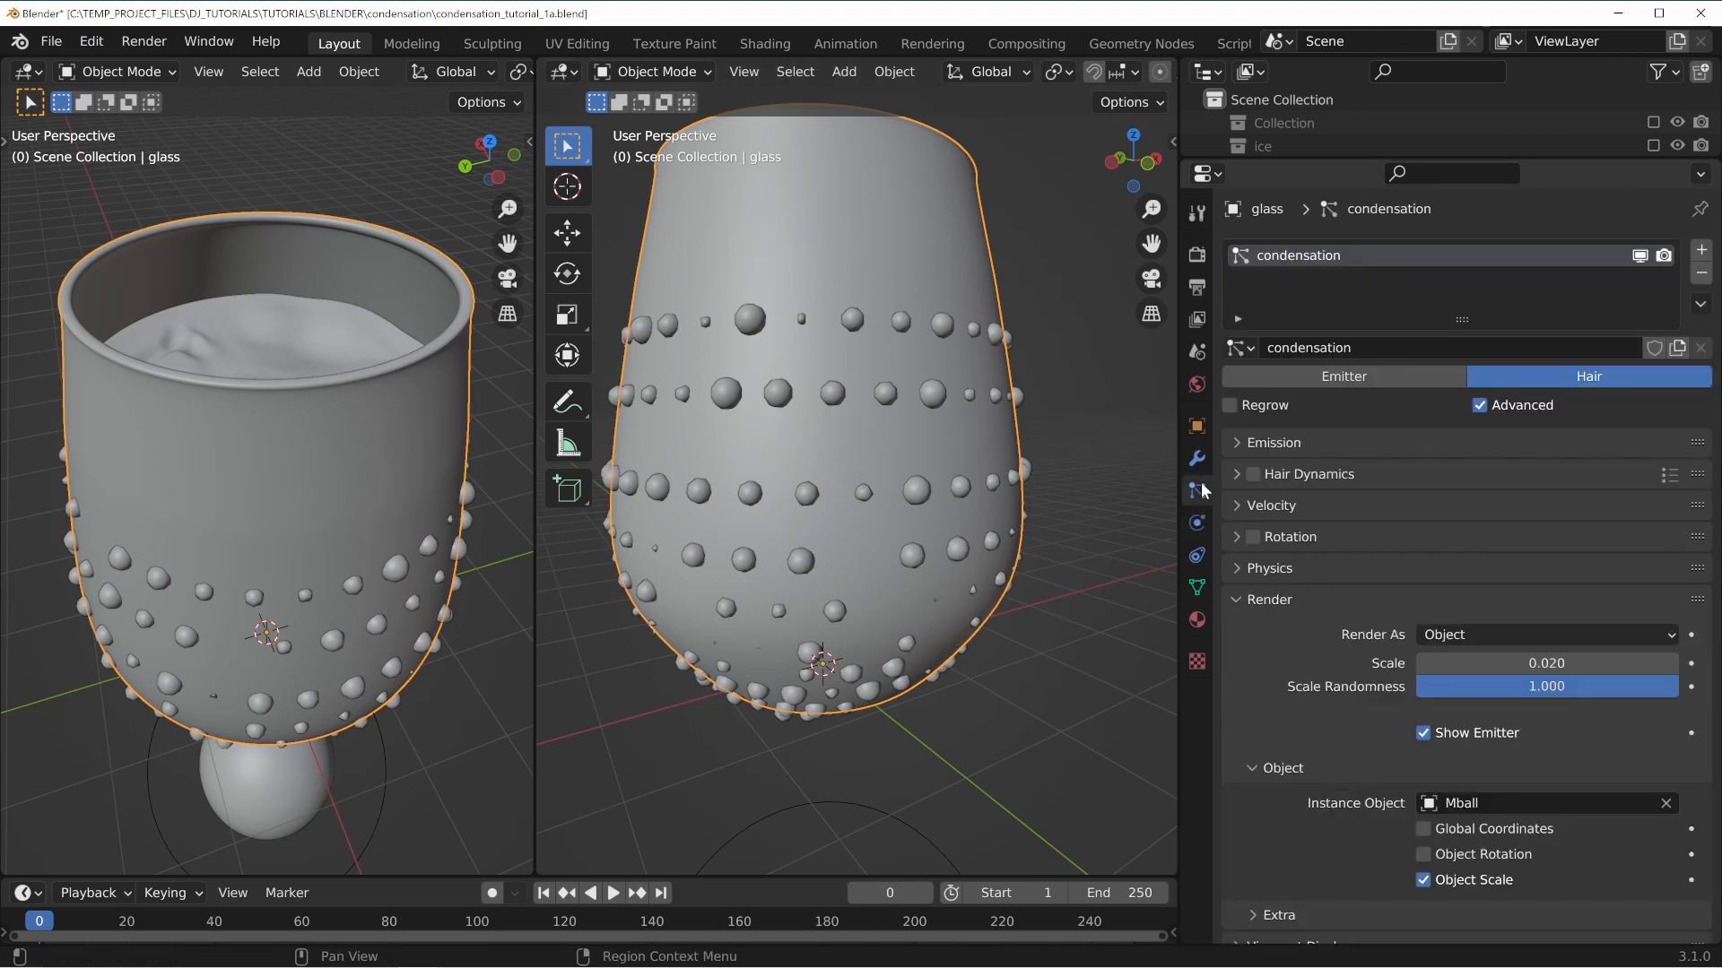
pyautogui.click(1617, 666)
pyautogui.write('0.01')
pyautogui.press('Return')
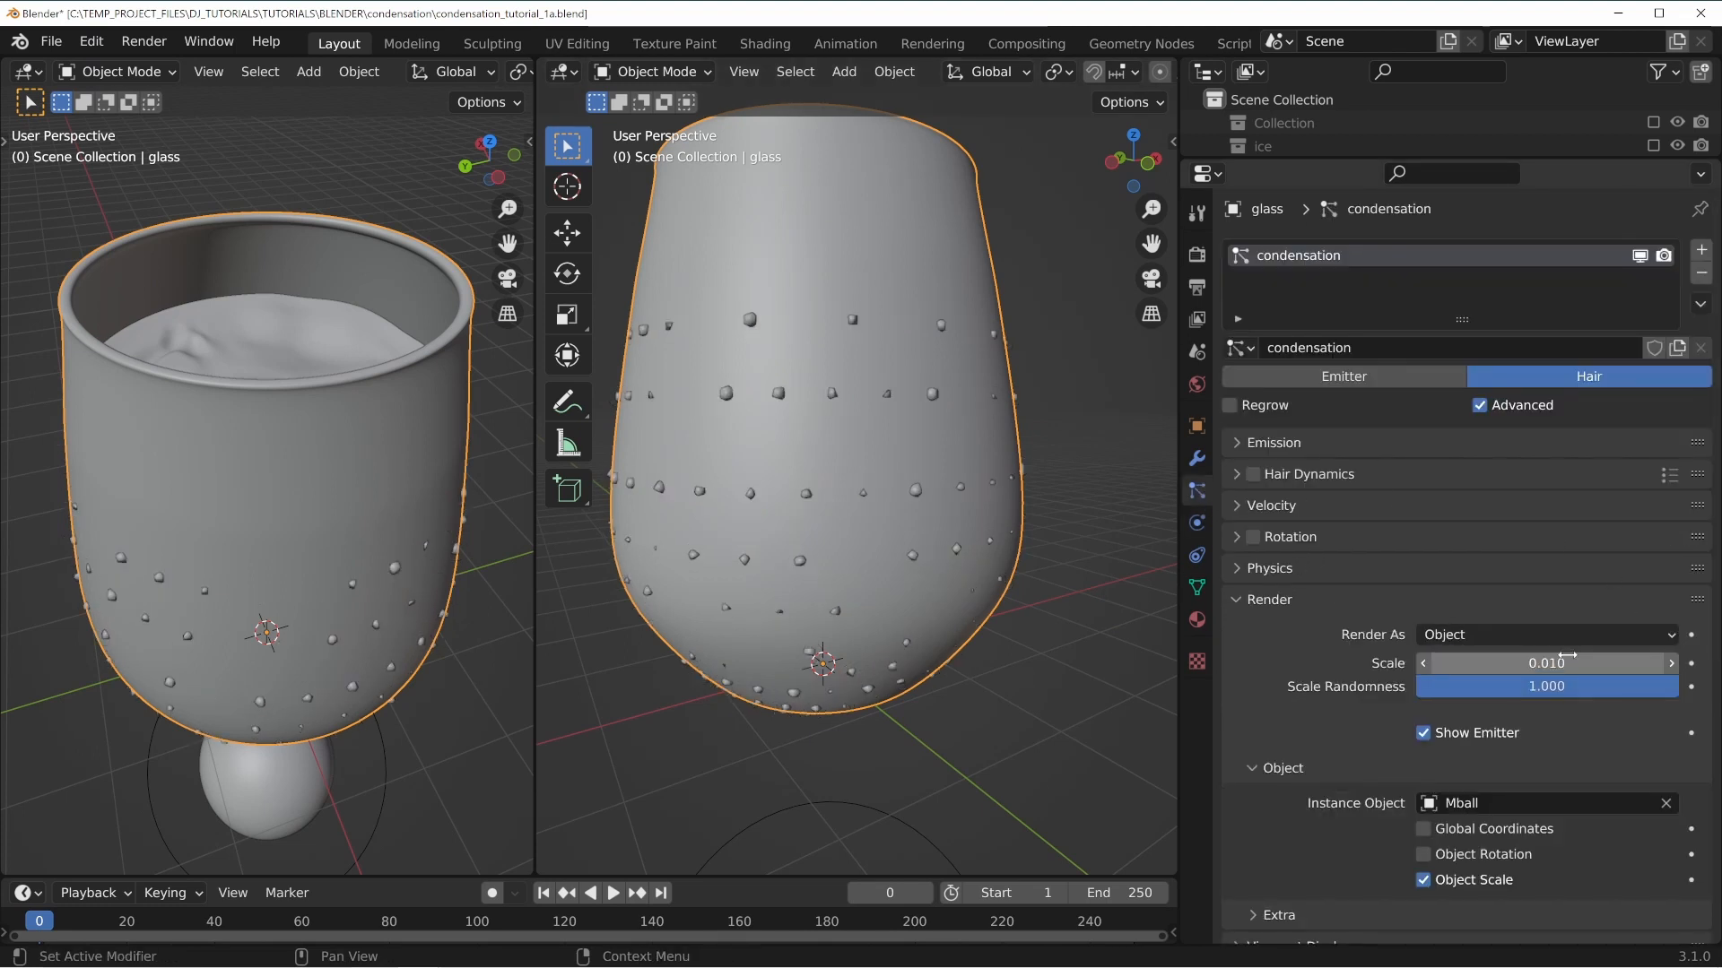
# Inspect the droplets on the glass up close, then select the Mball object.
pyautogui.moveTo(941, 668); pyautogui.dragTo(834, 650, button='middle')
pyautogui.scroll(1, 838, 690)
pyautogui.scroll(1, 782, 450)
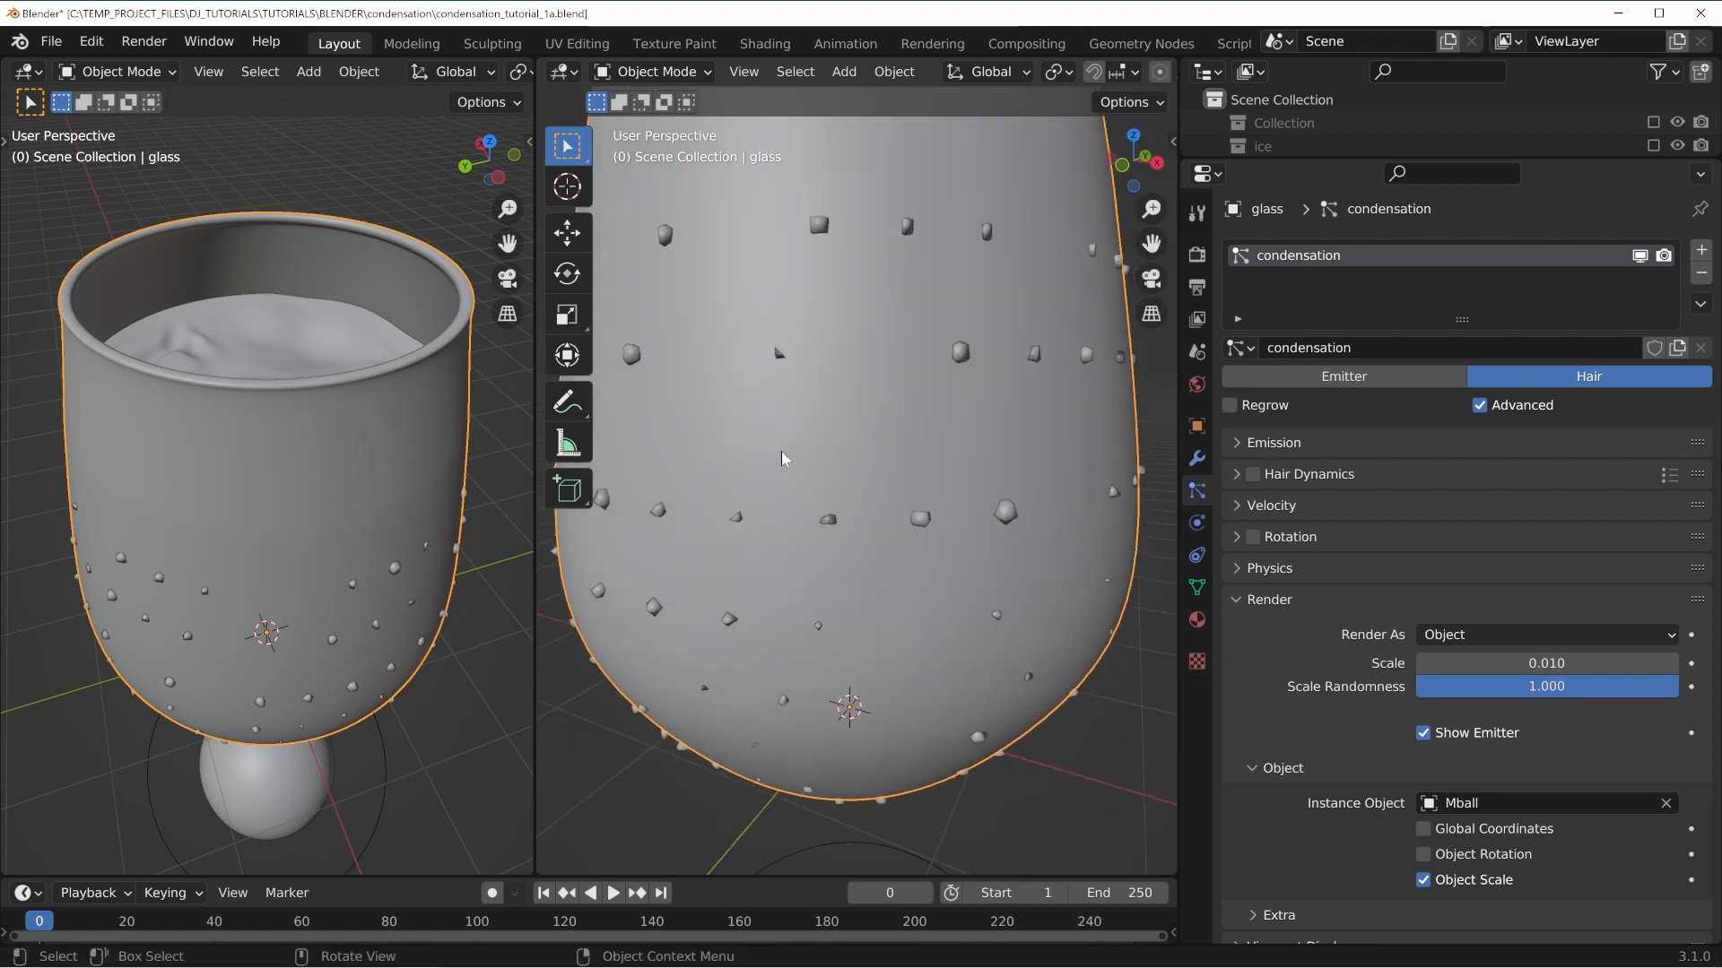
pyautogui.scroll(-4, 888, 618)
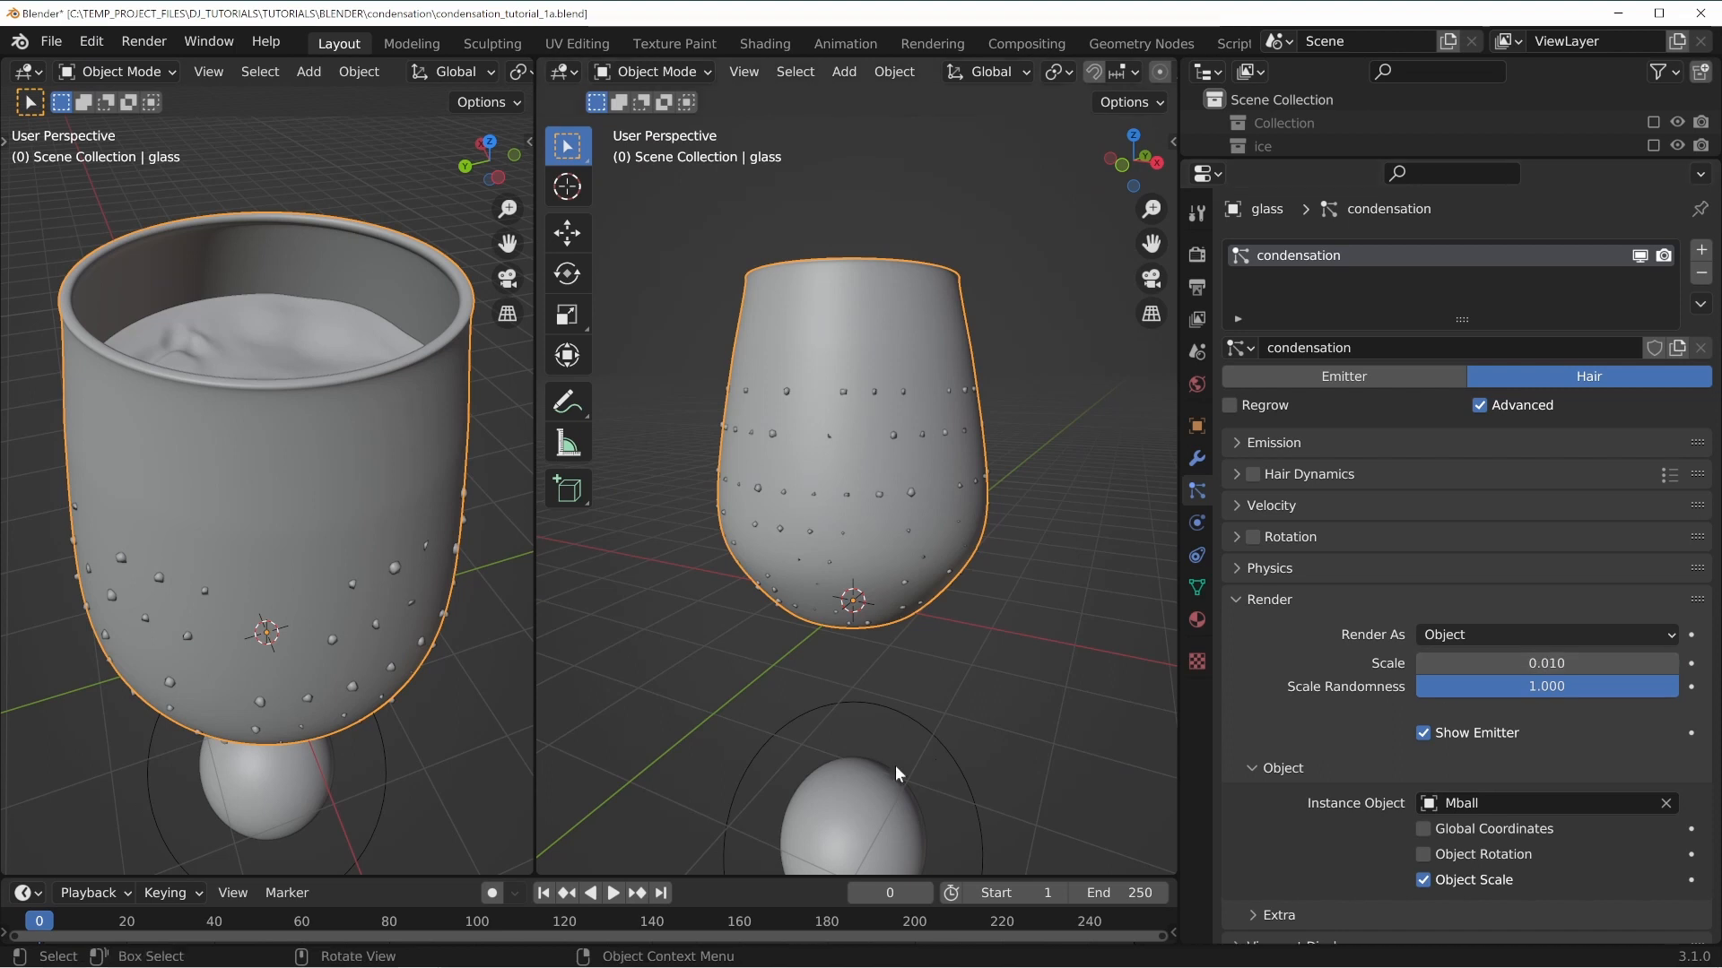
pyautogui.click(867, 784)
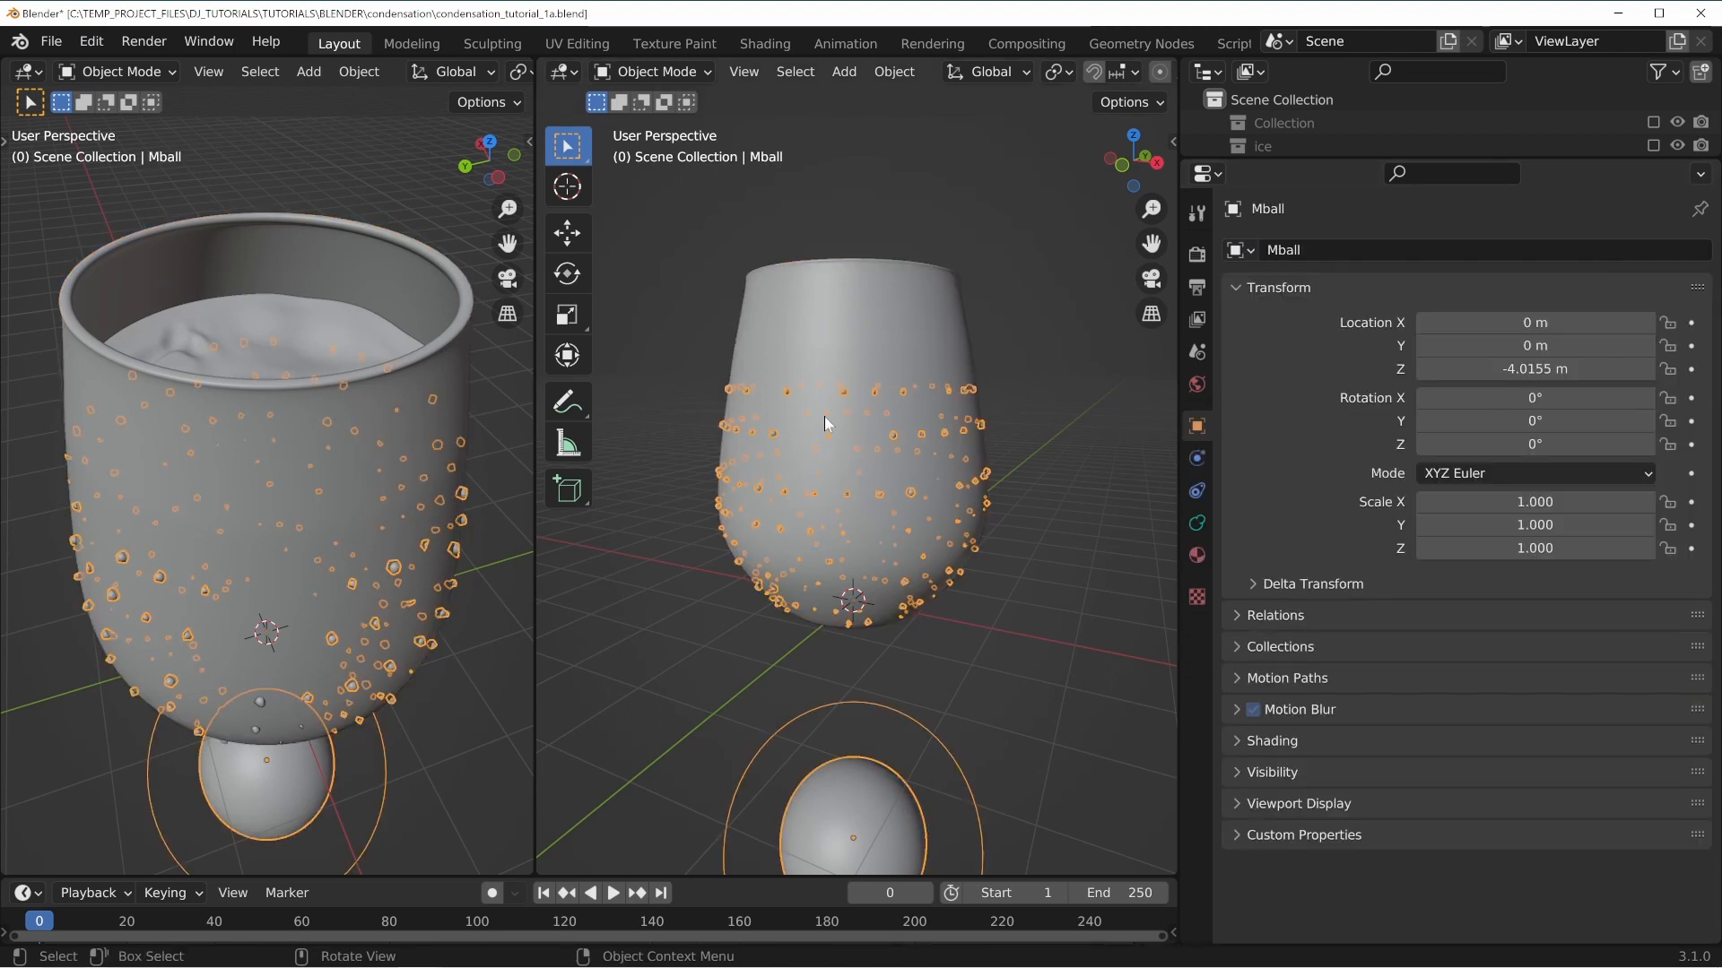
# Save the file, then set the metaball's render resolution to 0.05 m.
pyautogui.click(918, 349)
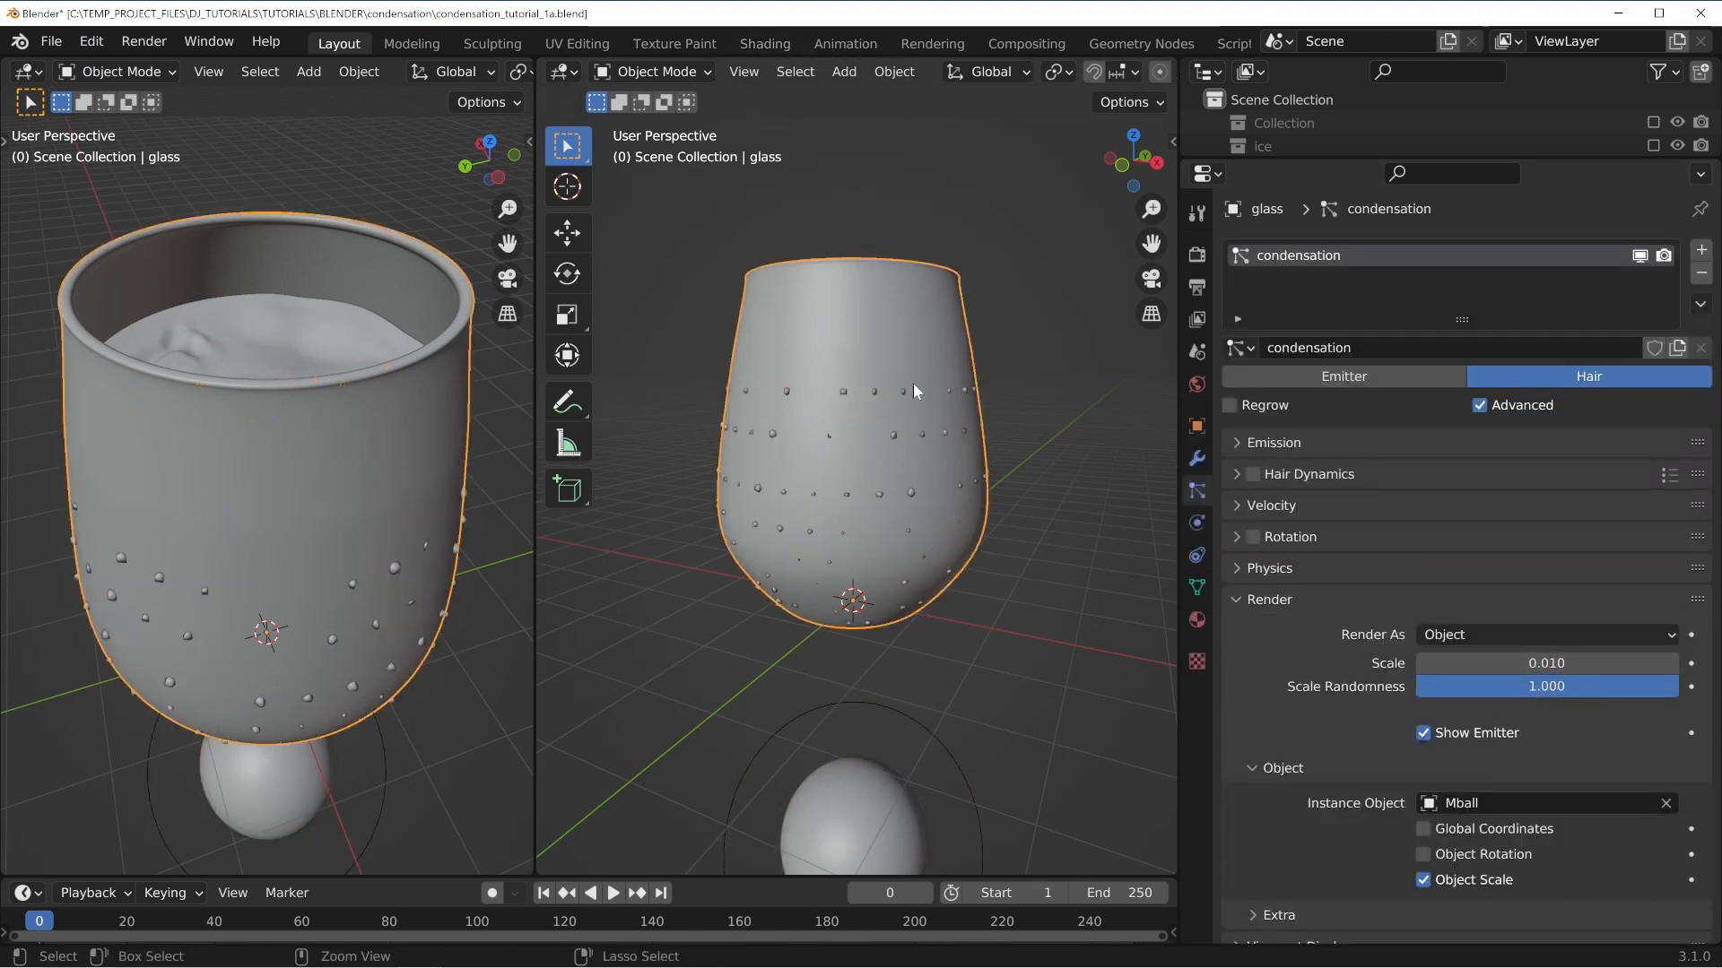
pyautogui.hotkey('ctrl', 's')
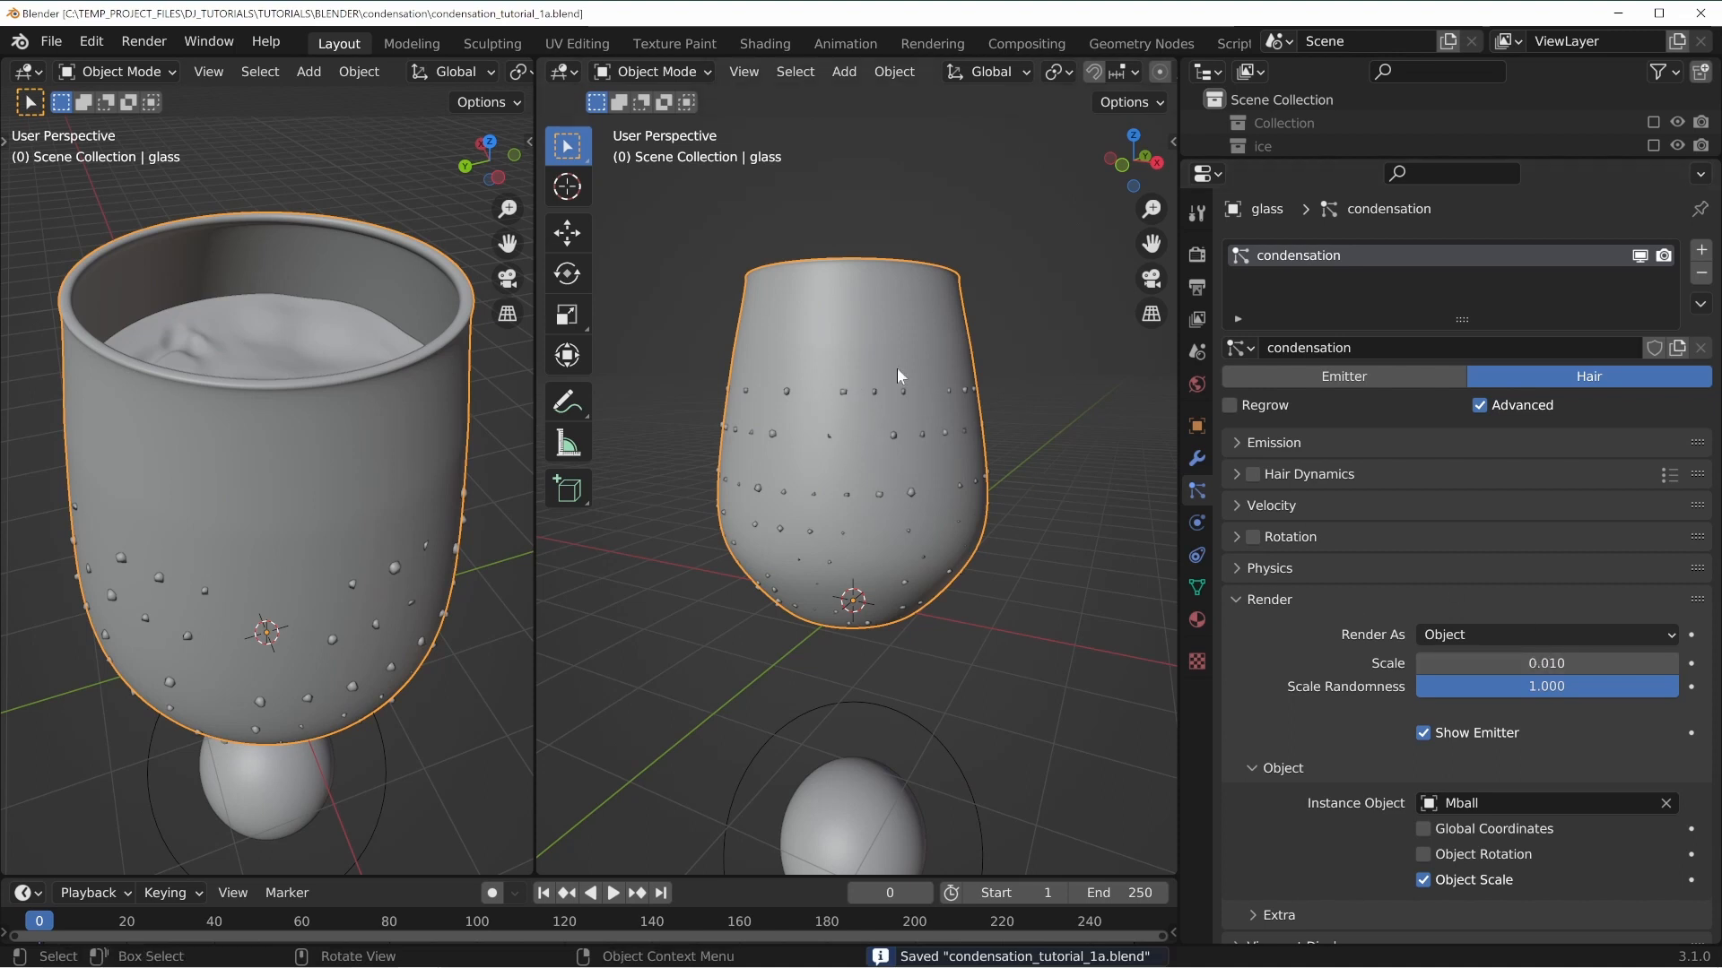
pyautogui.click(868, 772)
pyautogui.click(1195, 524)
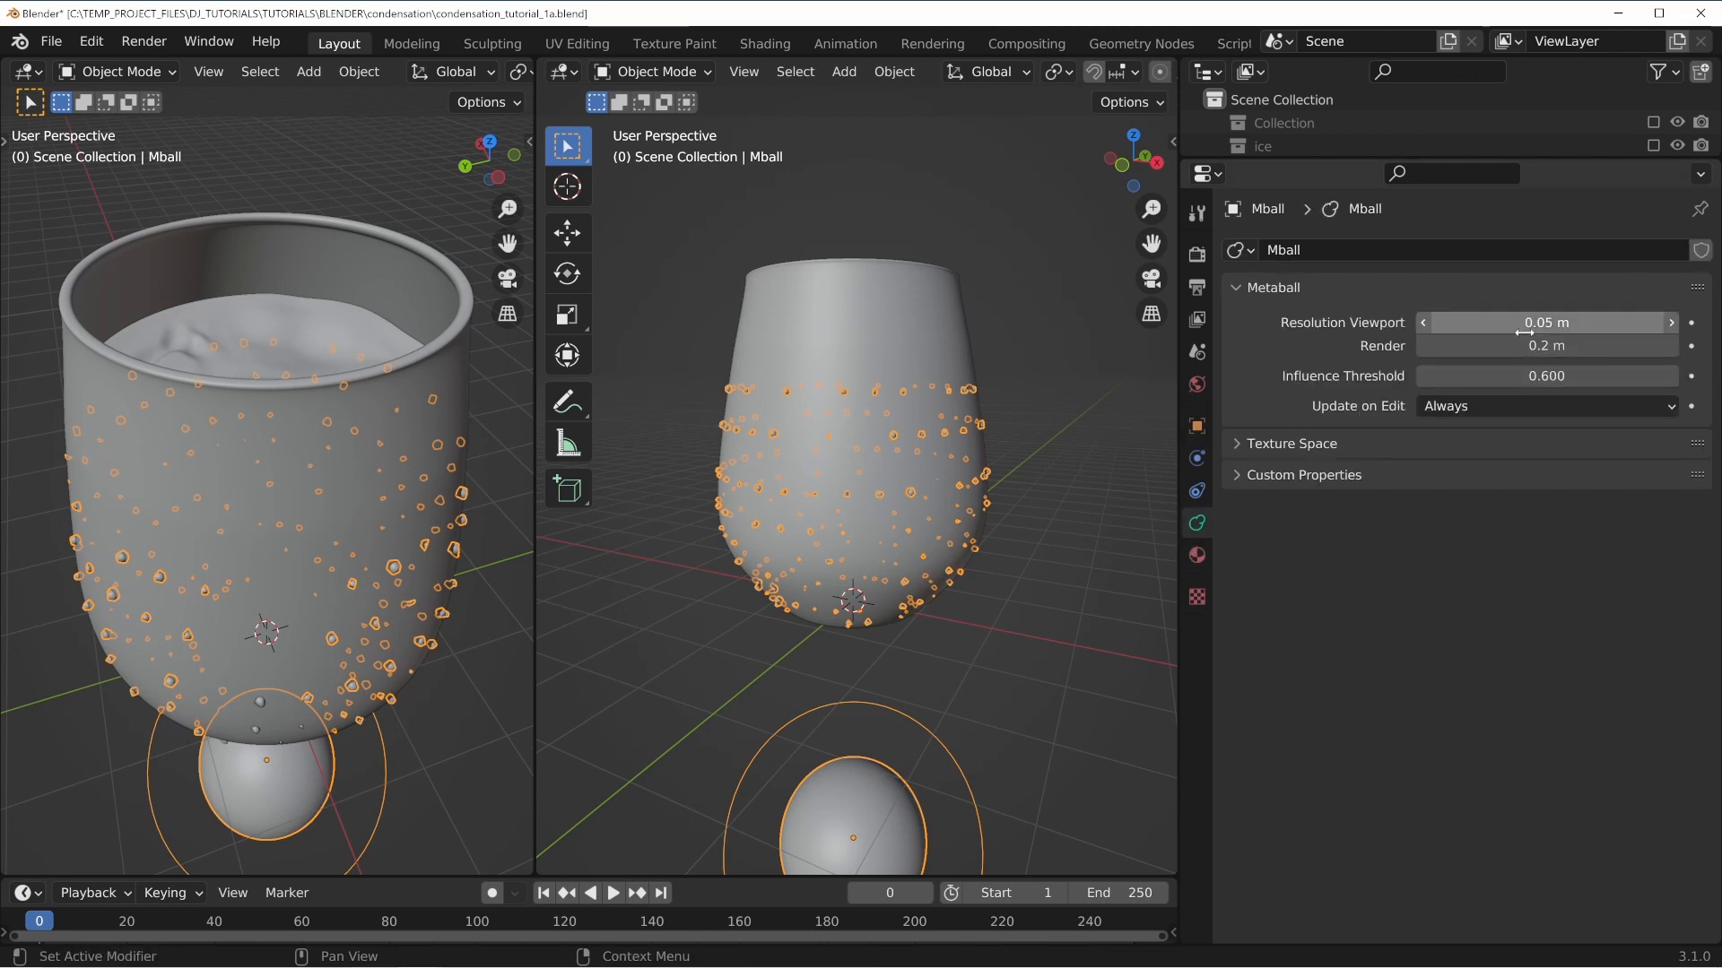
pyautogui.click(1465, 346)
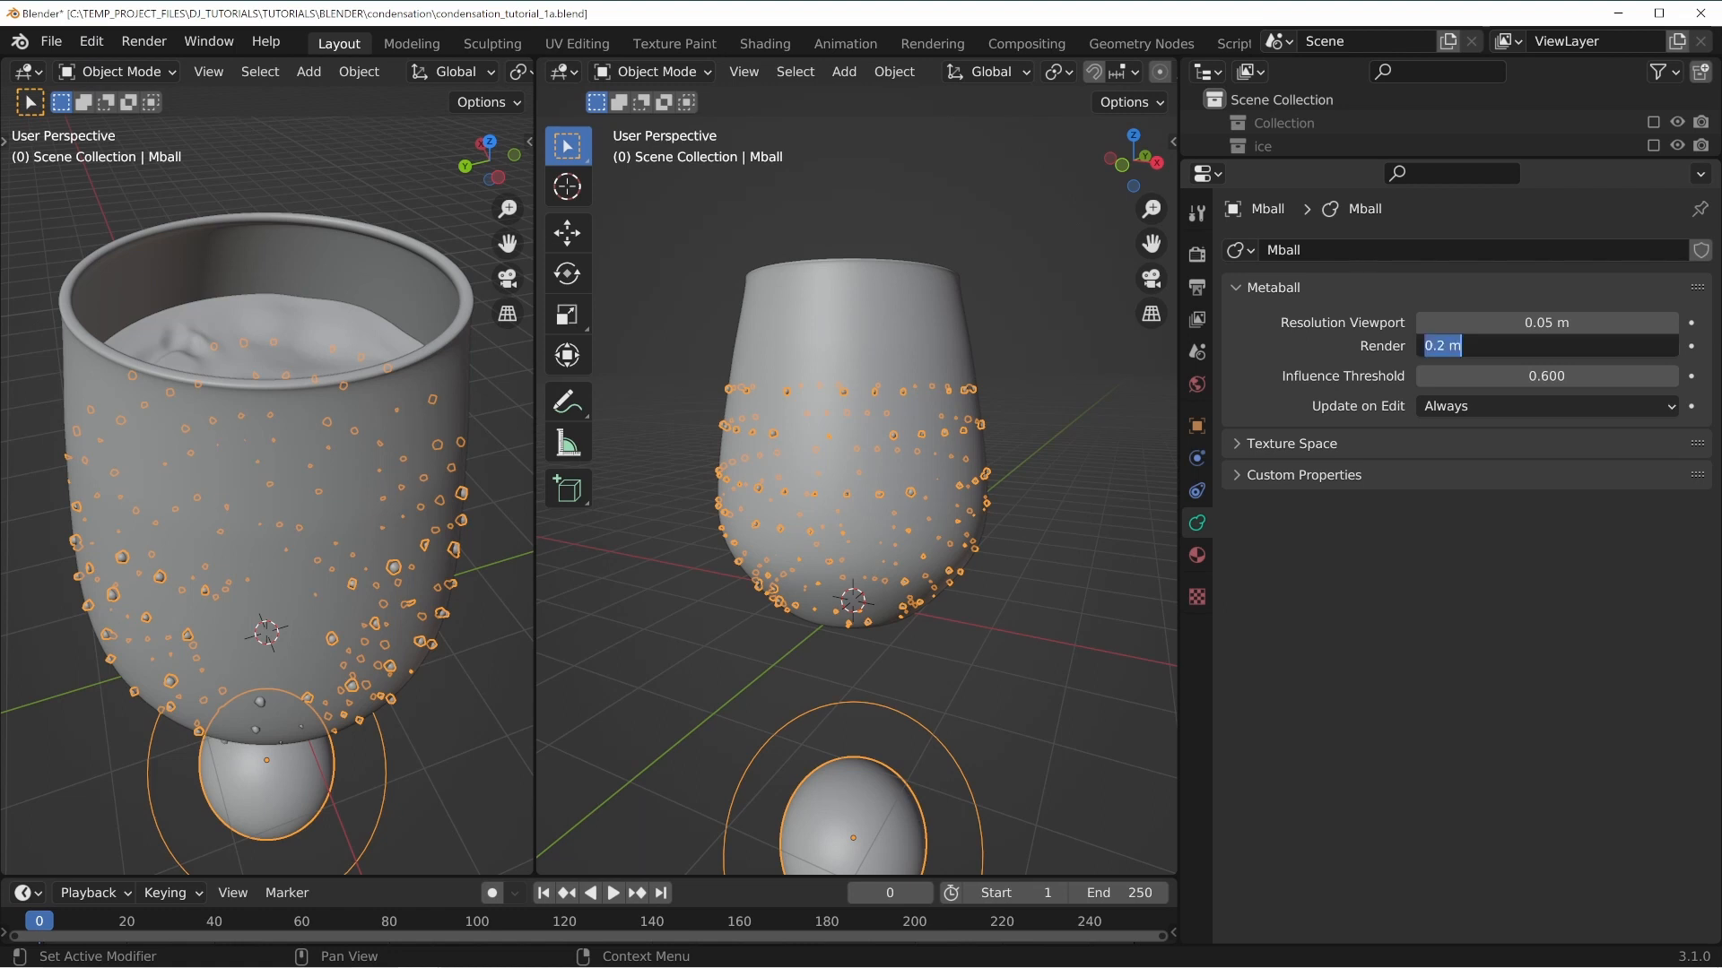
pyautogui.write('0.05')
pyautogui.press('Return')
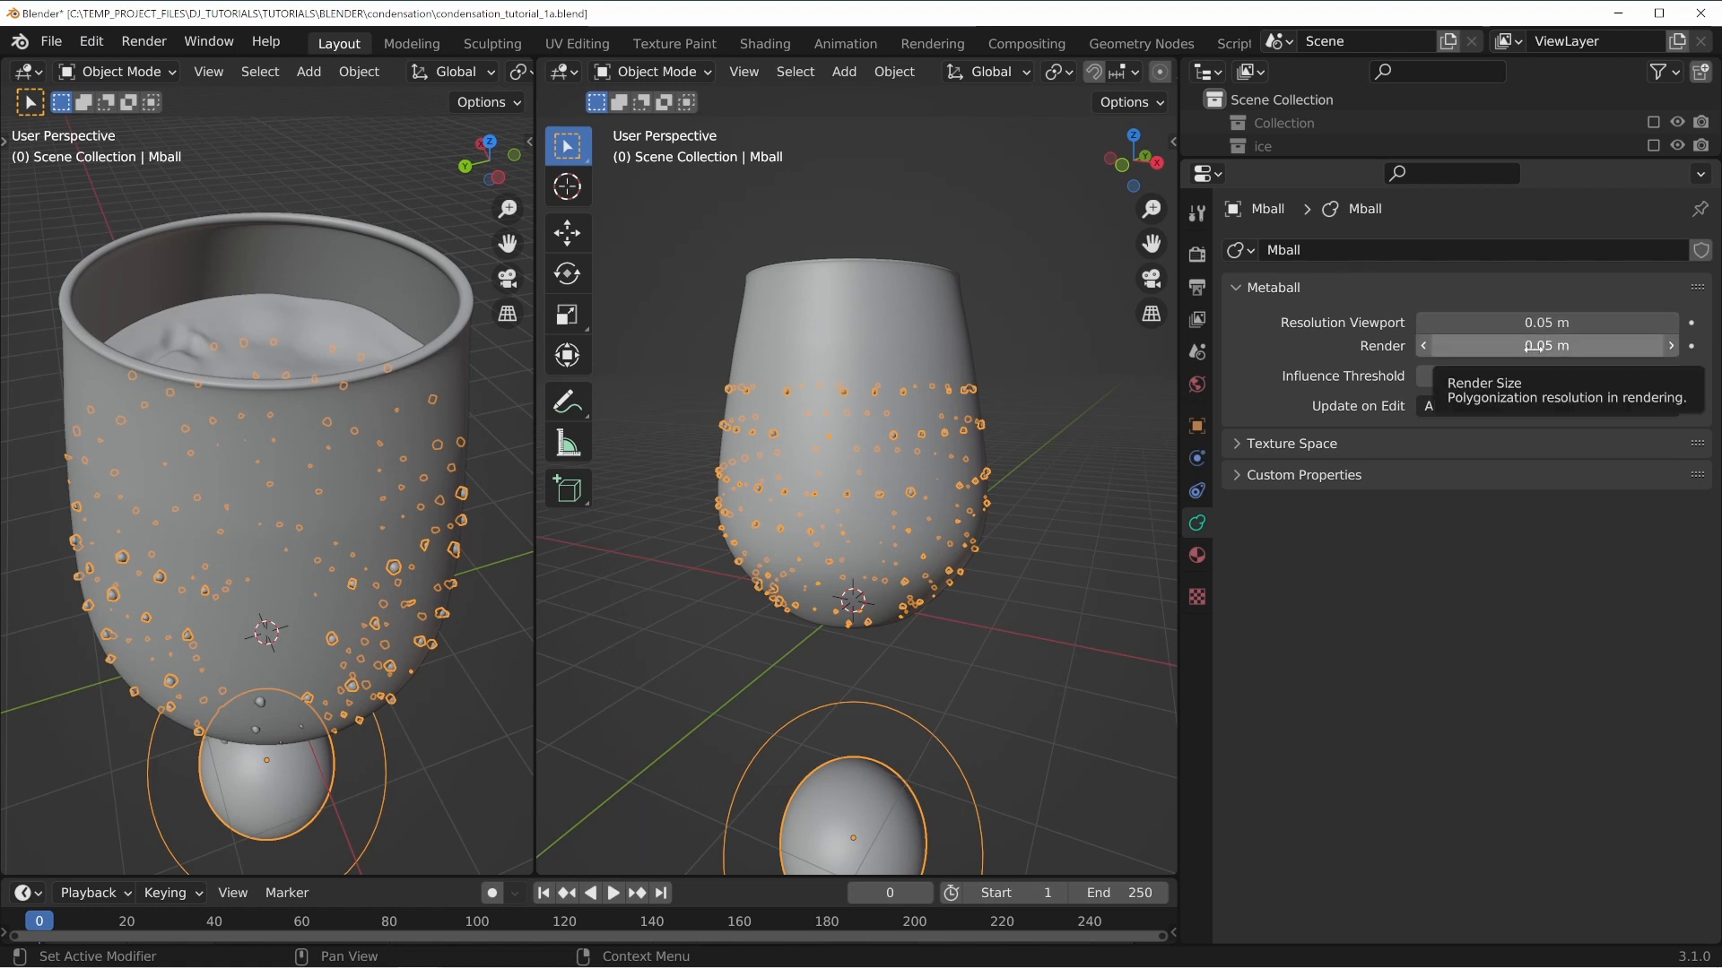
# Set the glass's condensation particle emission distribution to Random.
pyautogui.scroll(2, 783, 435)
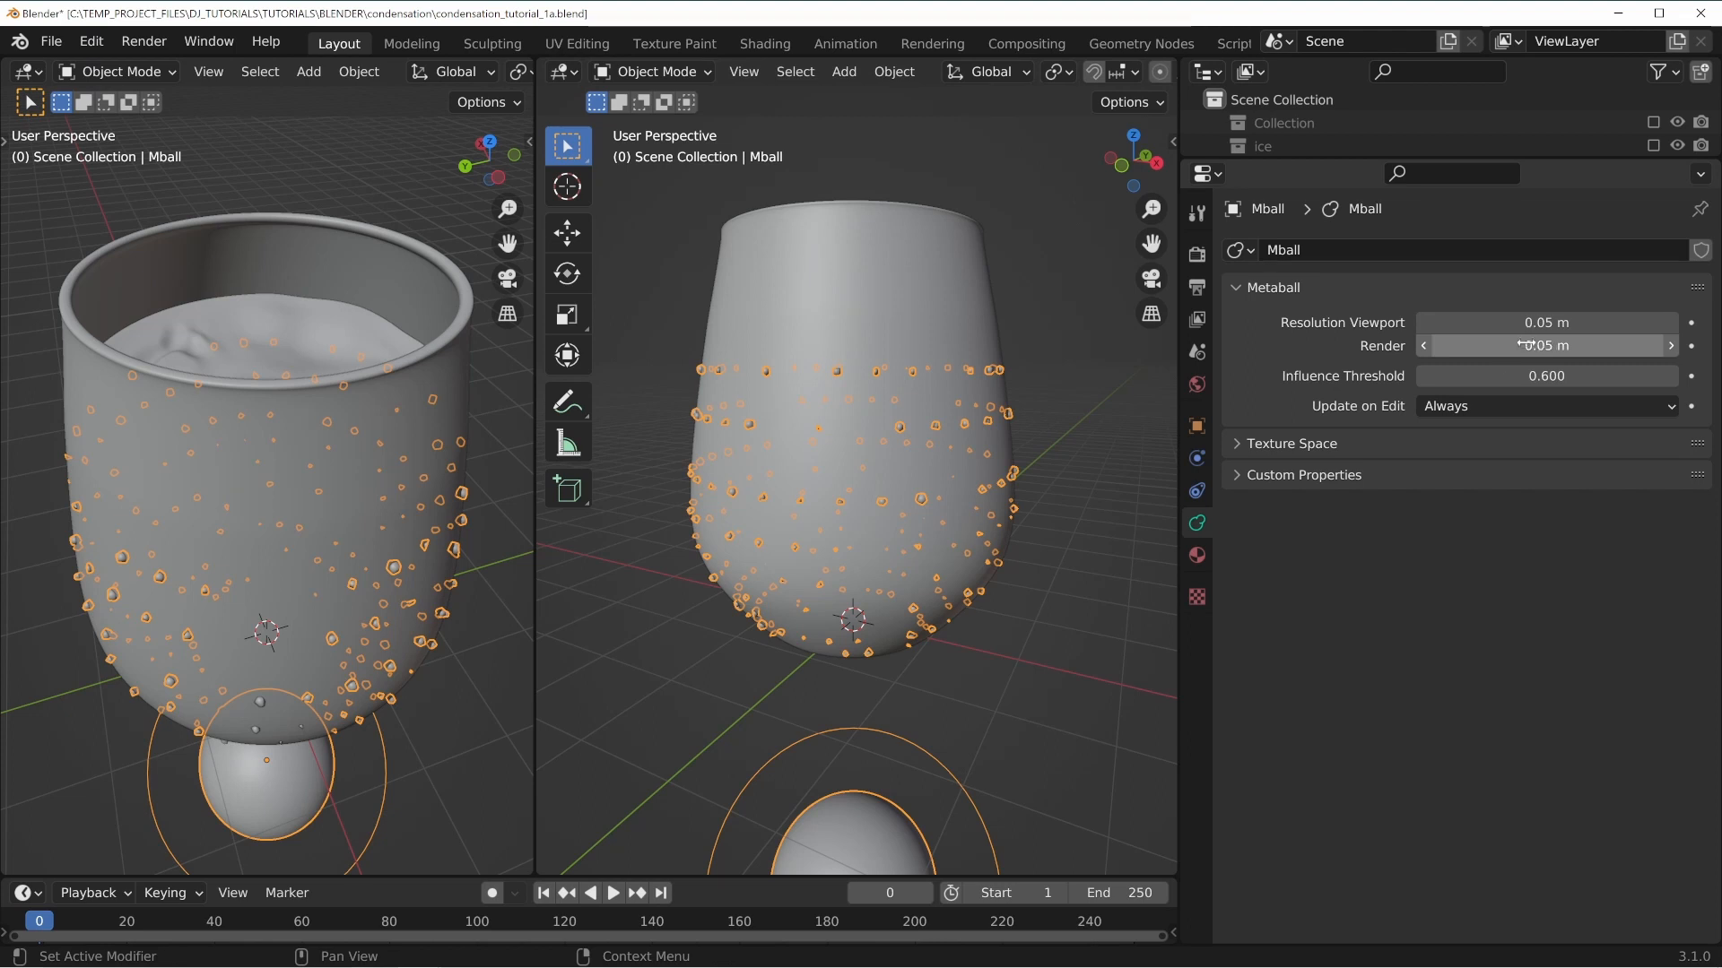
pyautogui.click(859, 391)
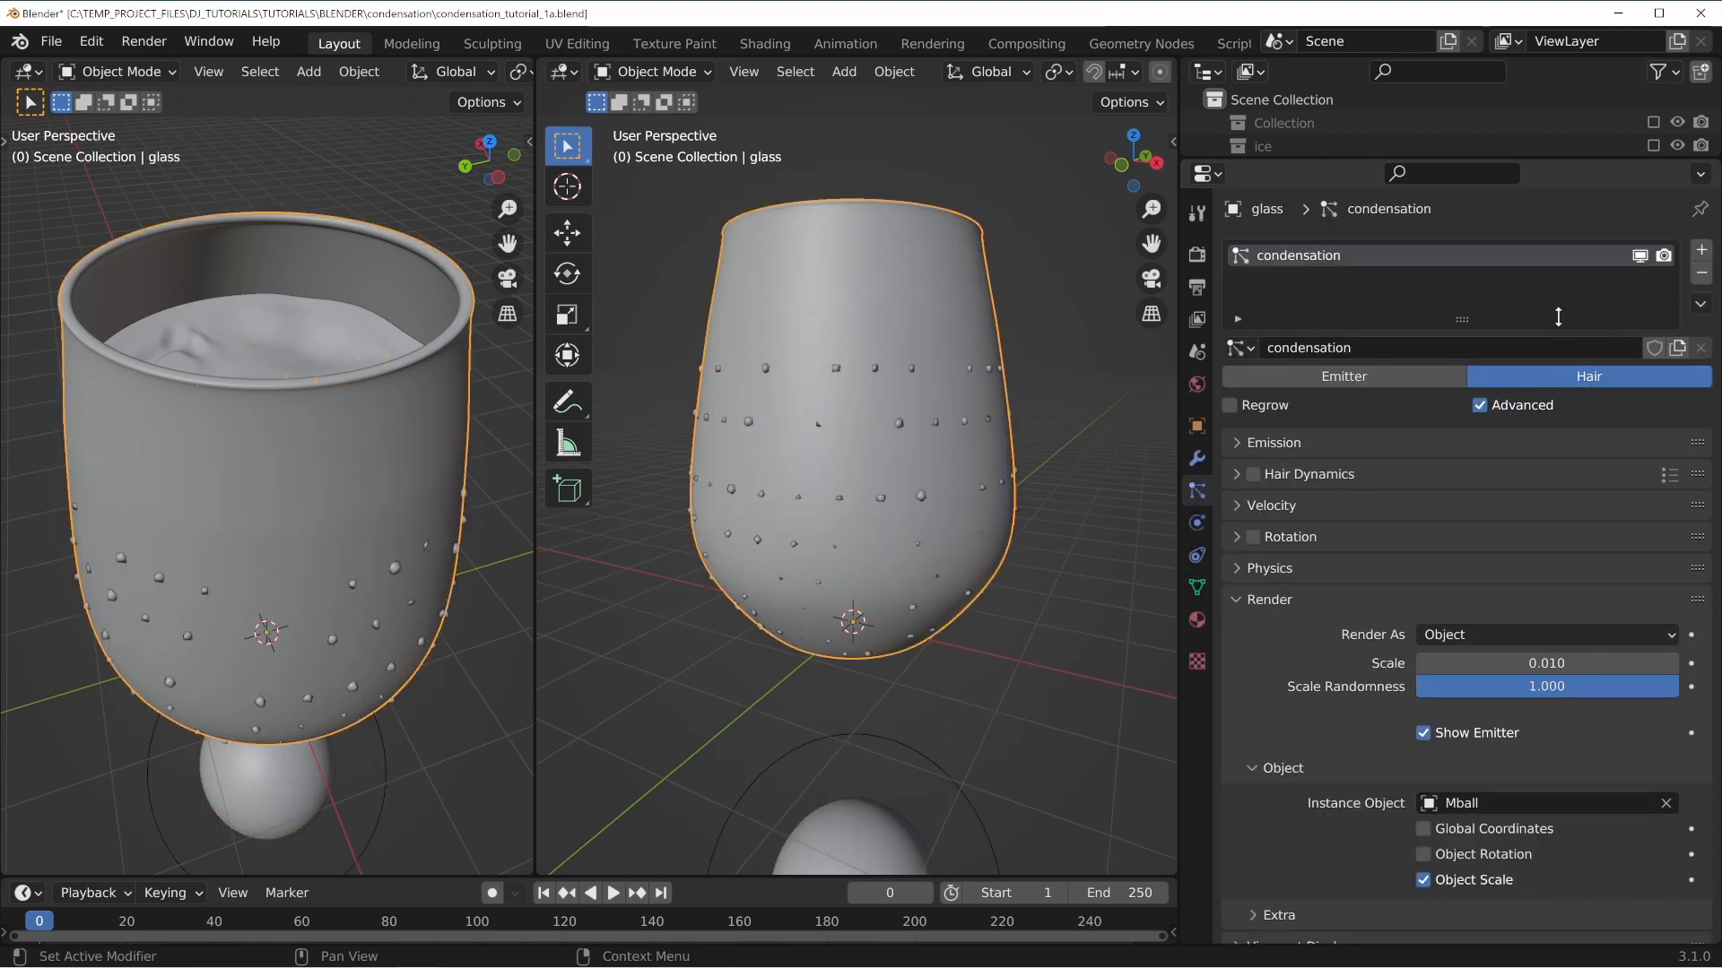
pyautogui.moveTo(796, 414); pyautogui.dragTo(815, 440, button='middle')
pyautogui.moveTo(814, 578); pyautogui.dragTo(777, 382, button='middle')
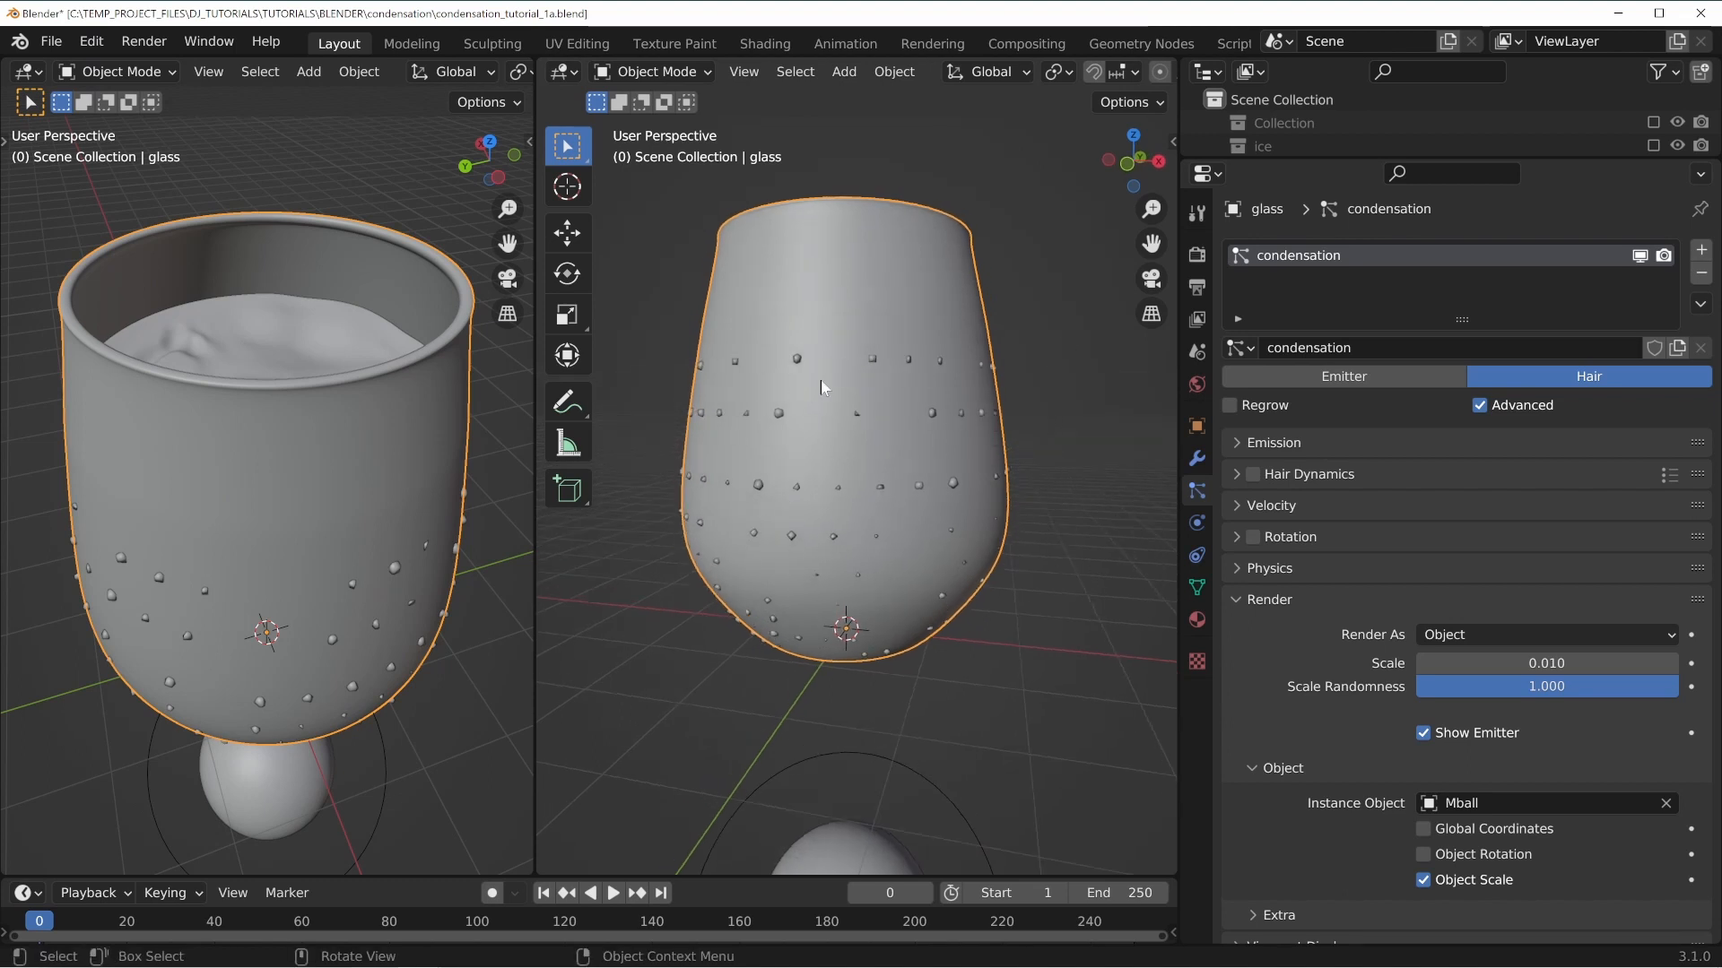
pyautogui.click(1266, 442)
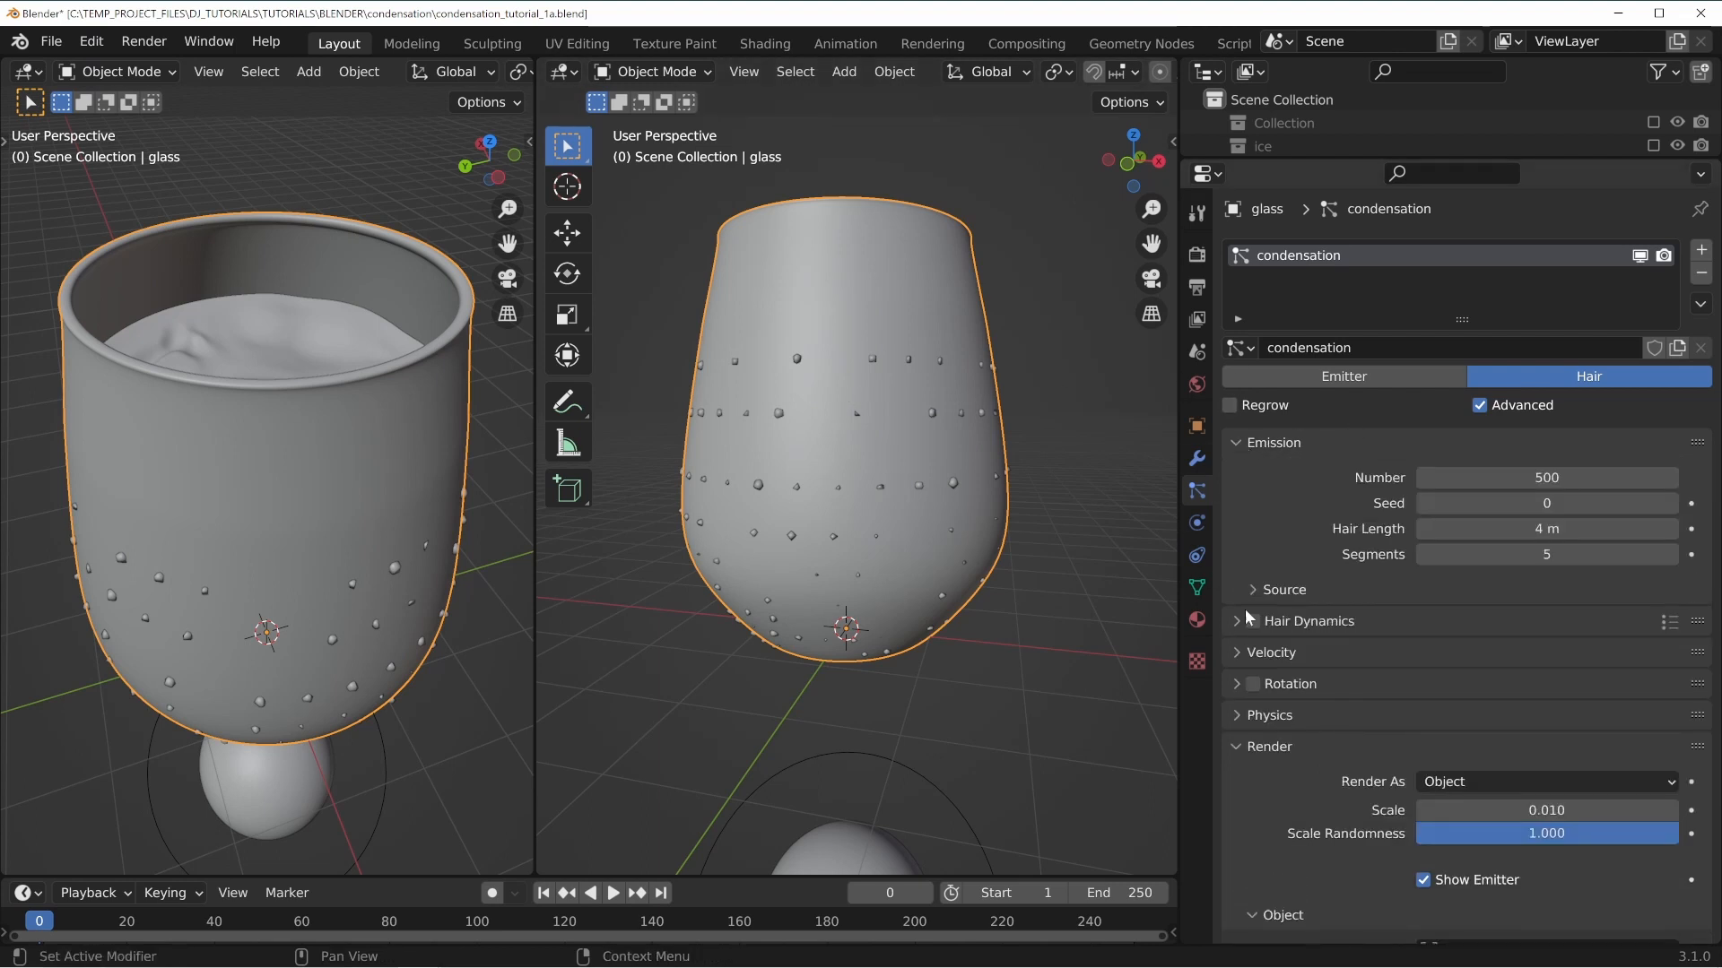
pyautogui.click(1265, 587)
pyautogui.scroll(-2, 1322, 575)
pyautogui.scroll(-1, 1321, 575)
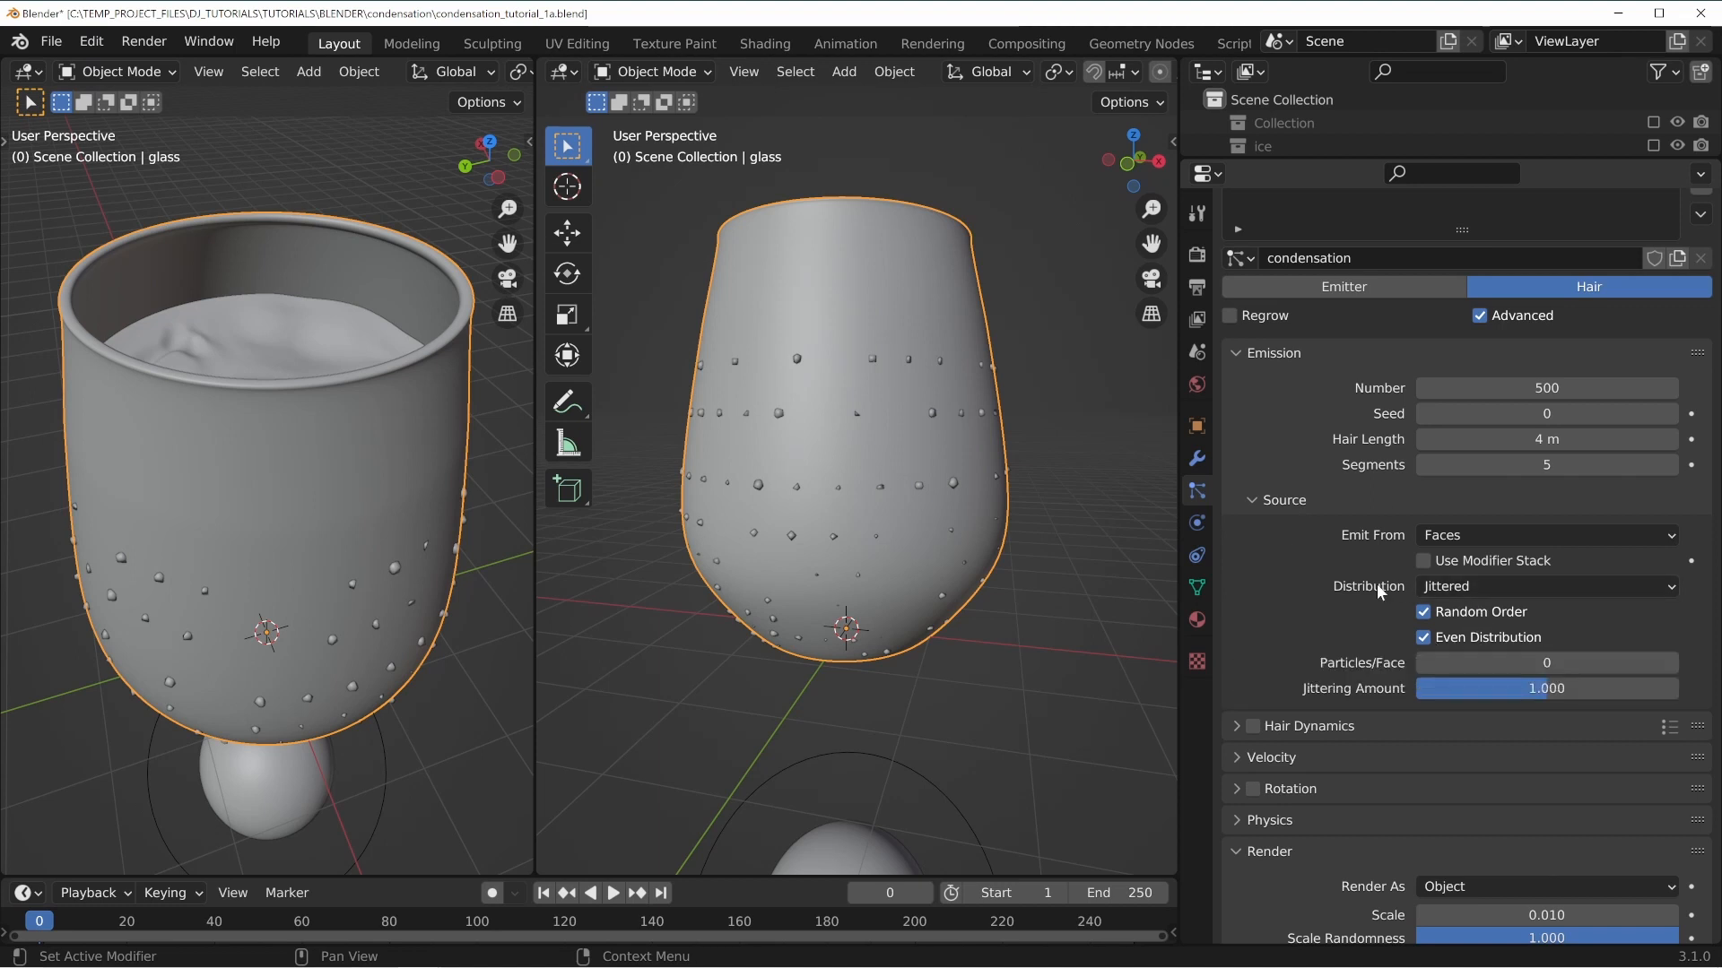
pyautogui.click(1471, 587)
pyautogui.click(1468, 638)
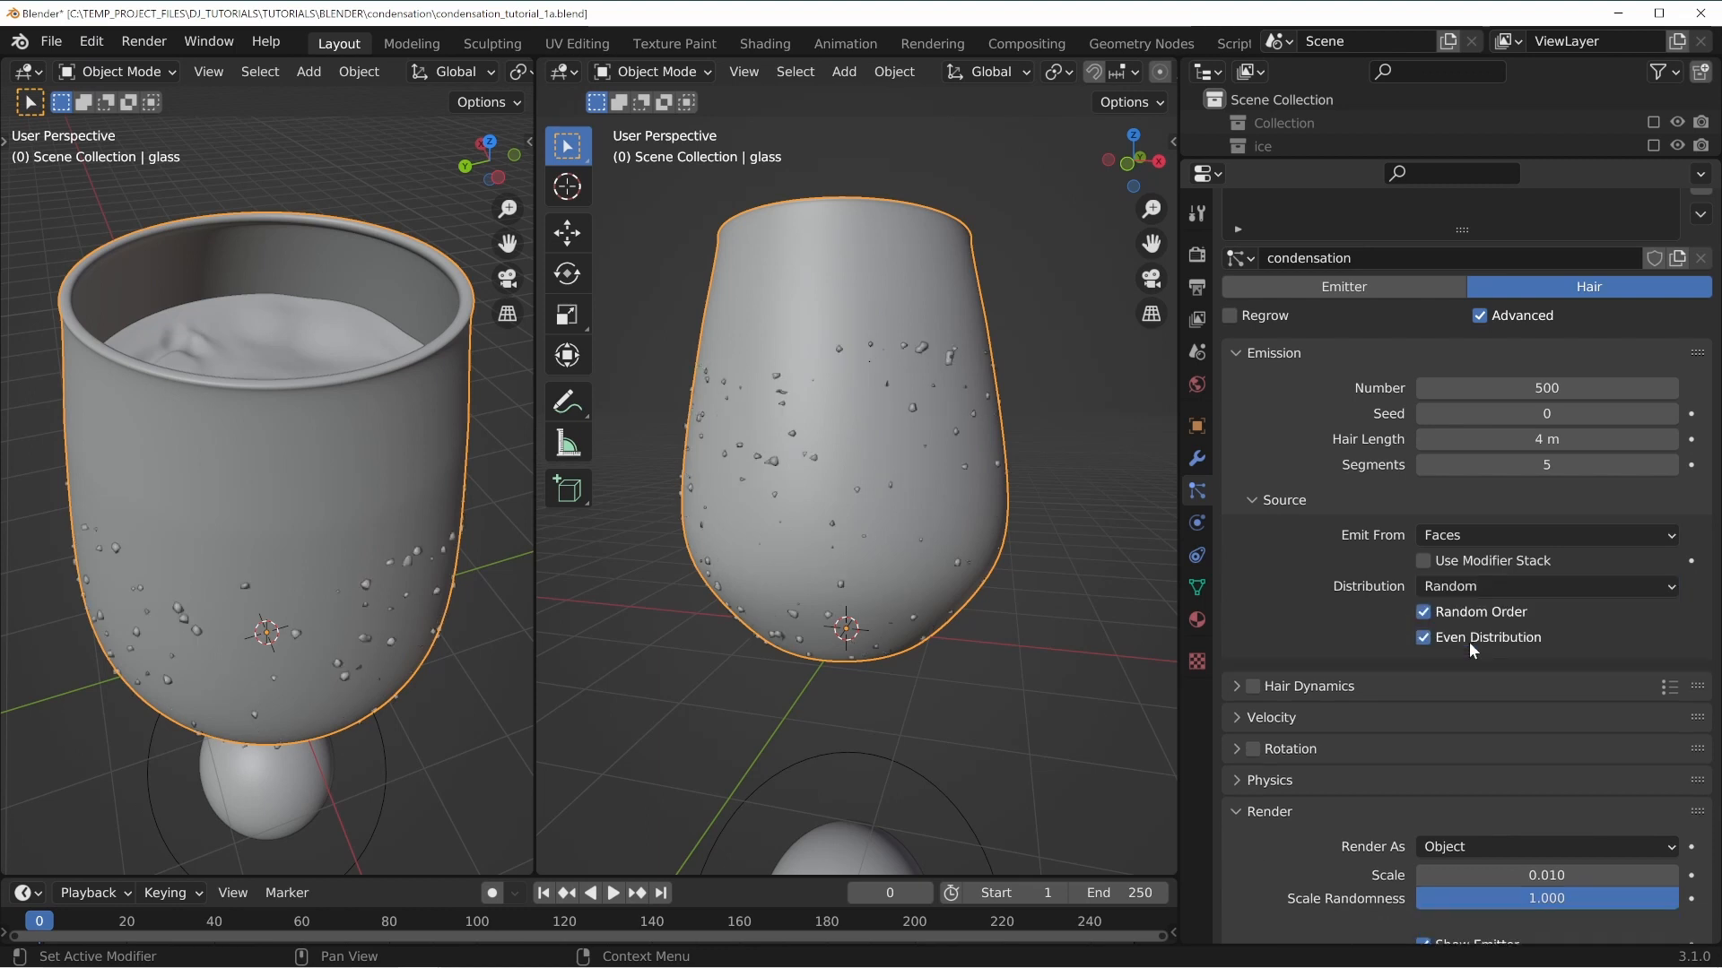
# Toggle Even Distribution and Random Order off and back on to compare the droplet spread.
pyautogui.moveTo(819, 494); pyautogui.dragTo(911, 478, button='middle')
pyautogui.click(1425, 639)
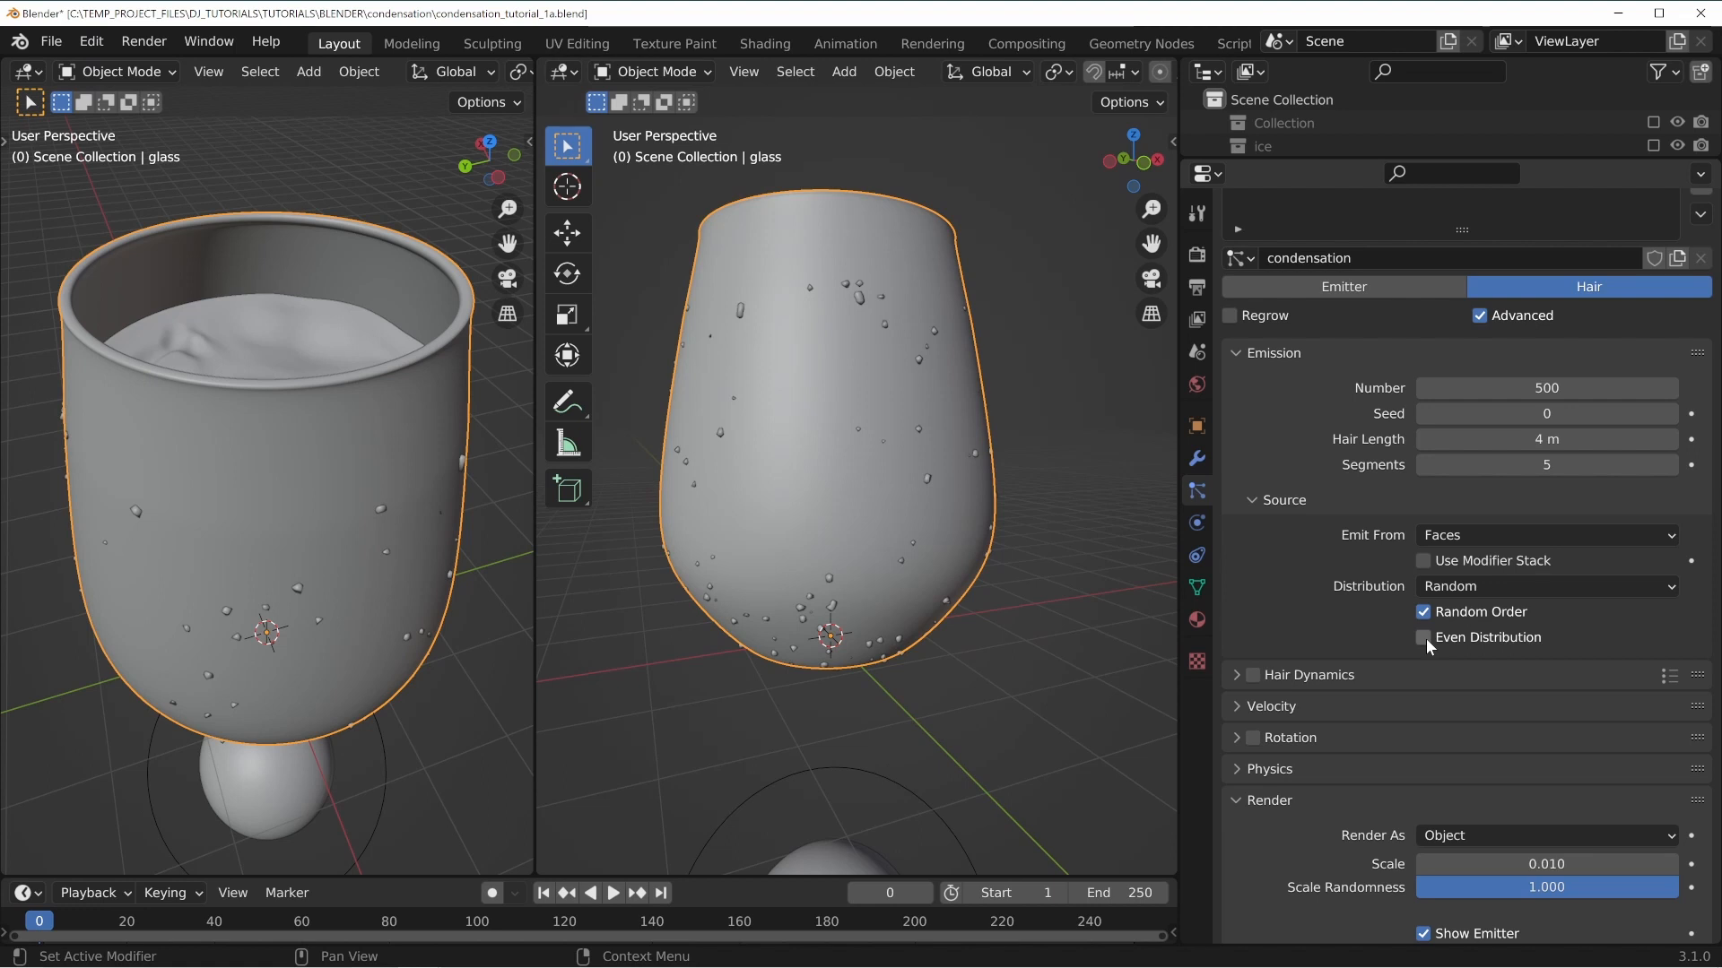
pyautogui.click(1424, 639)
pyautogui.click(1424, 611)
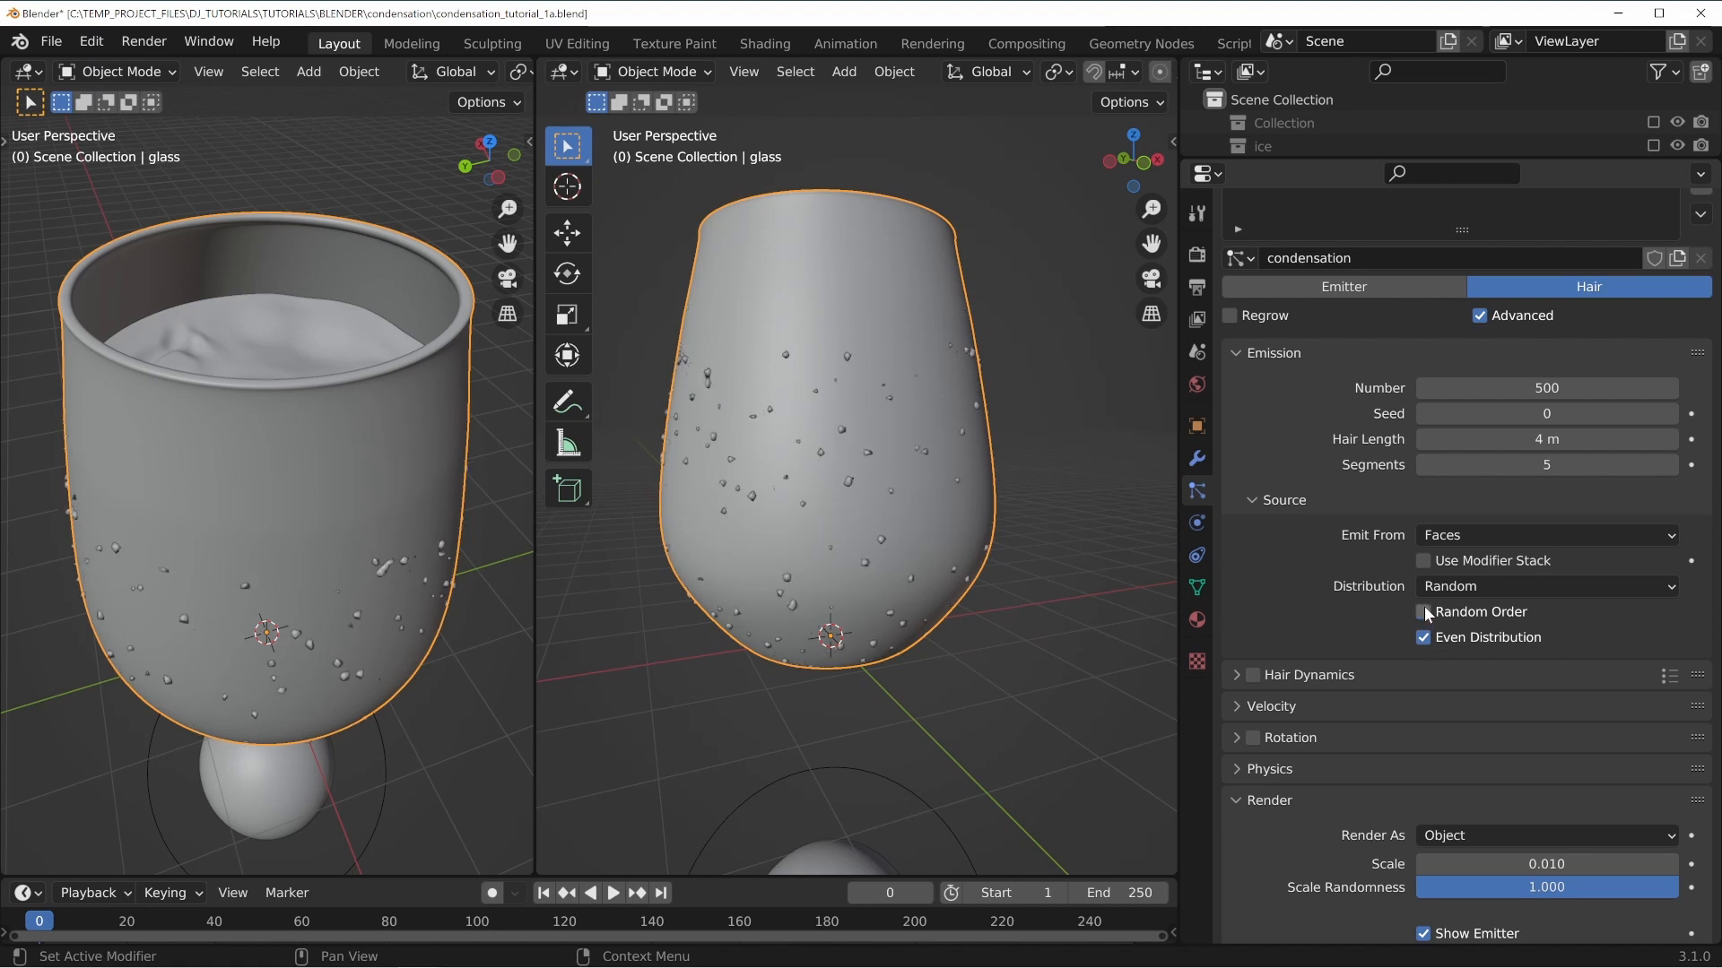
pyautogui.click(1425, 612)
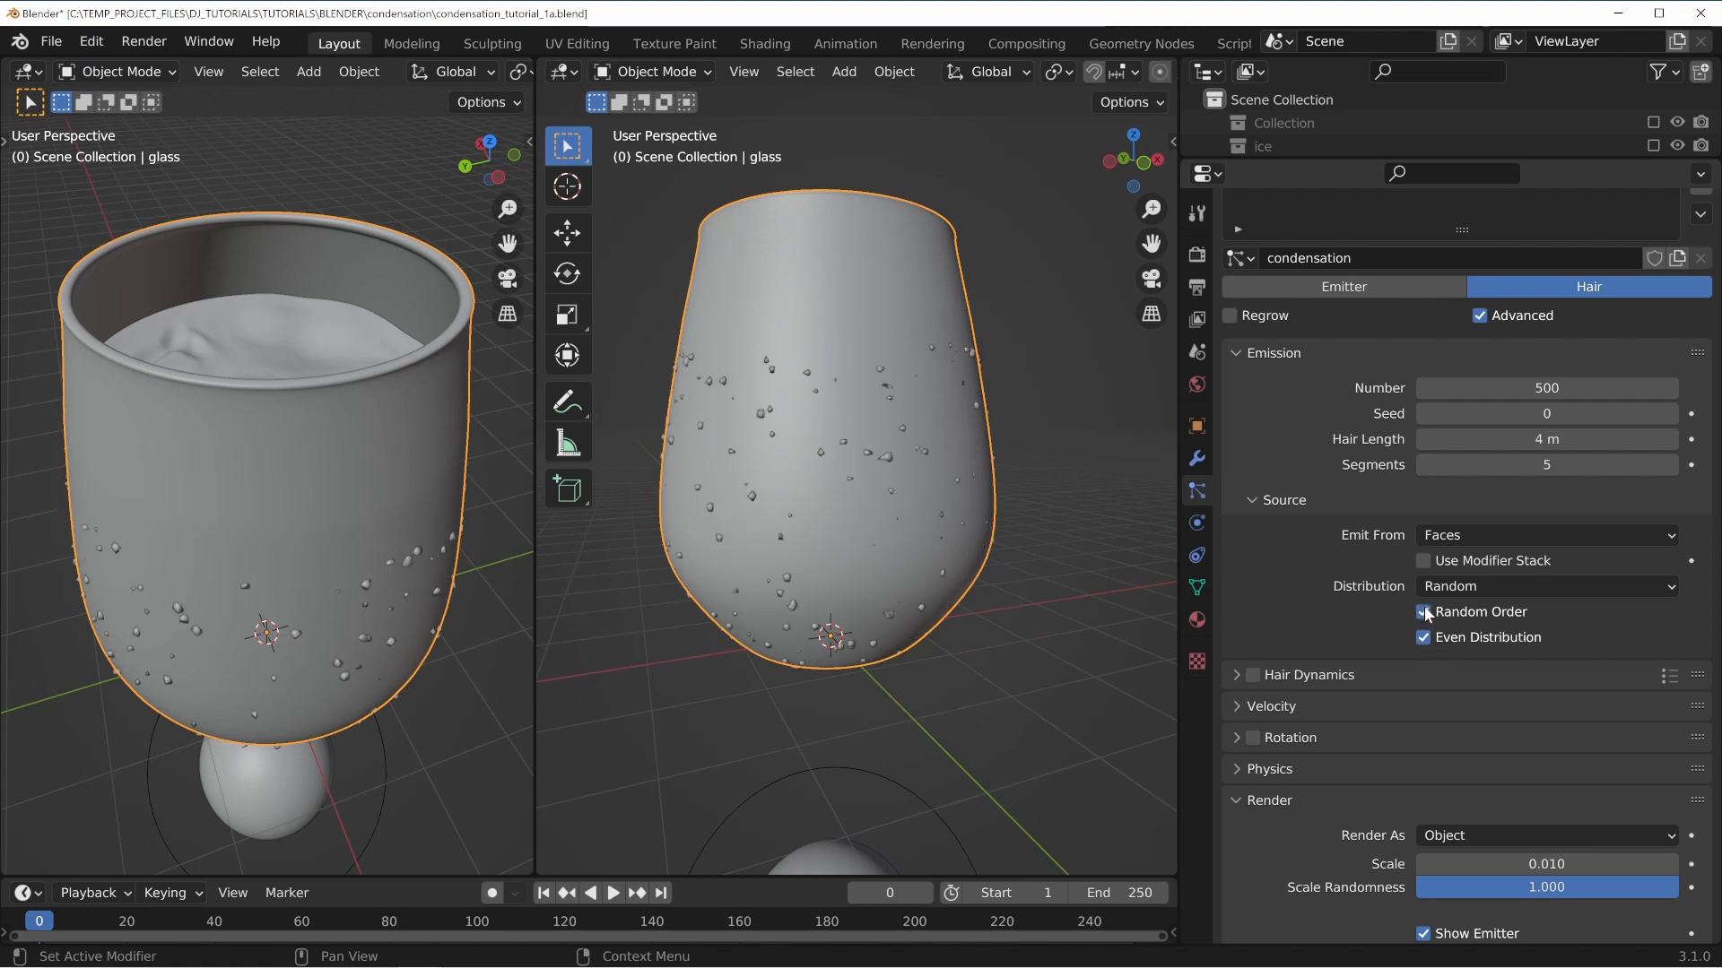
# Enable Use Modifier Stack for the particle source and review the glass's modifiers and vertex groups.
pyautogui.click(1427, 560)
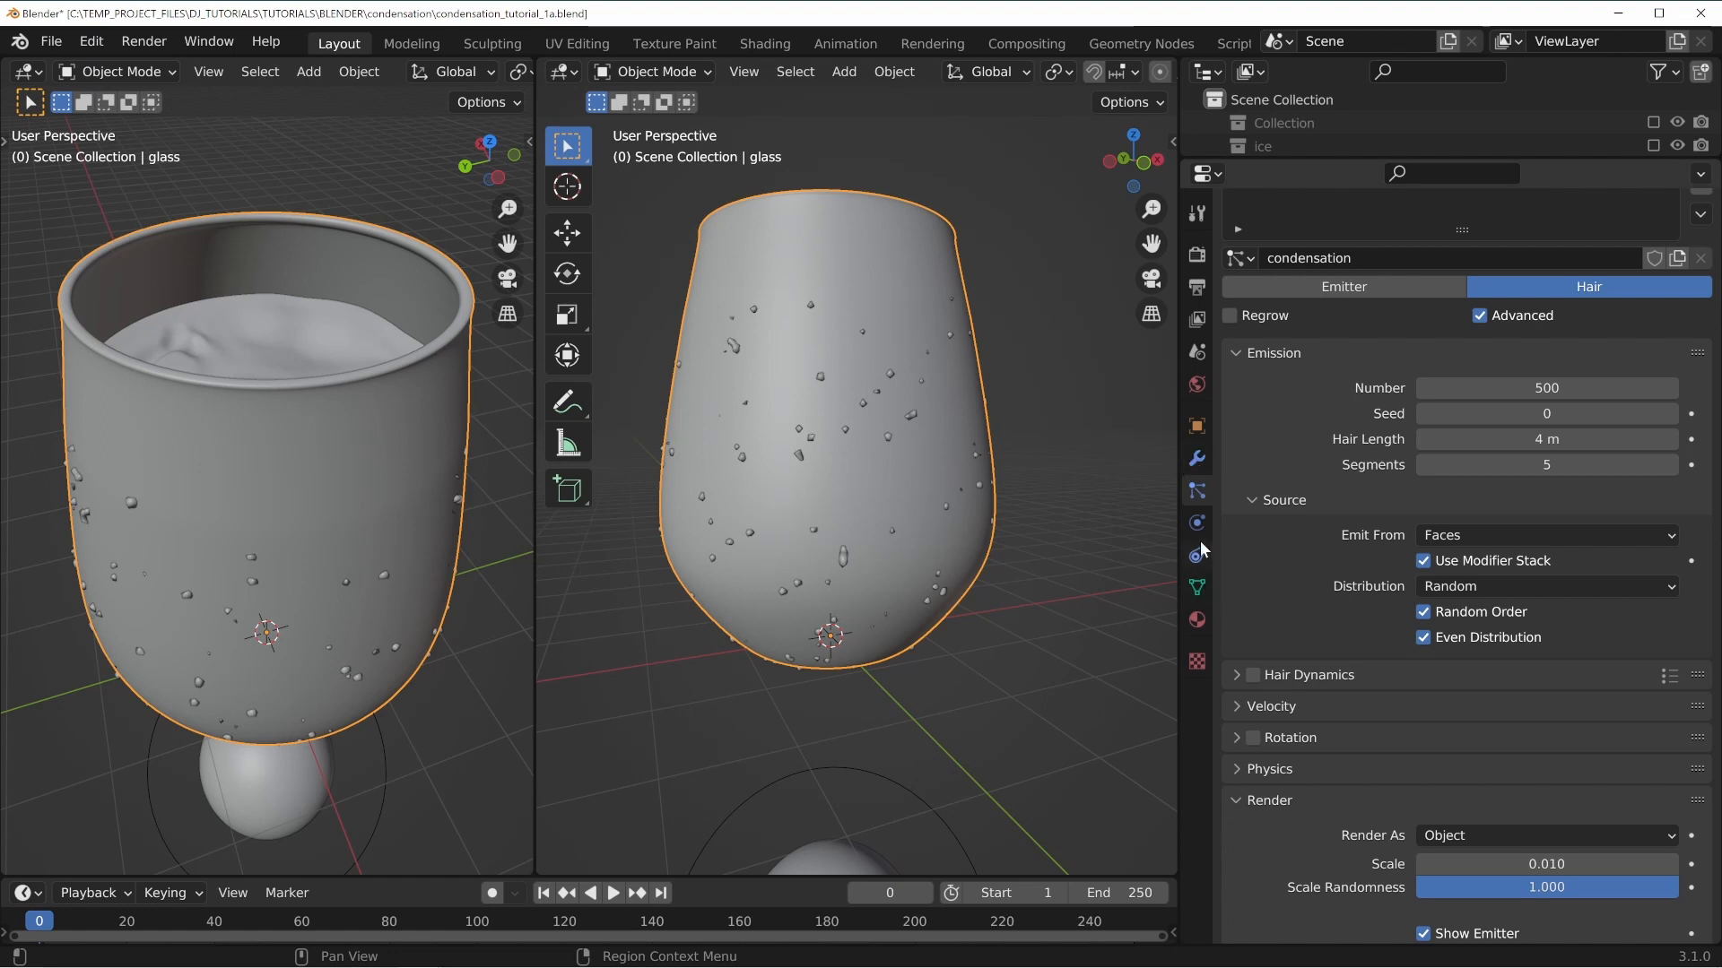
pyautogui.click(1197, 459)
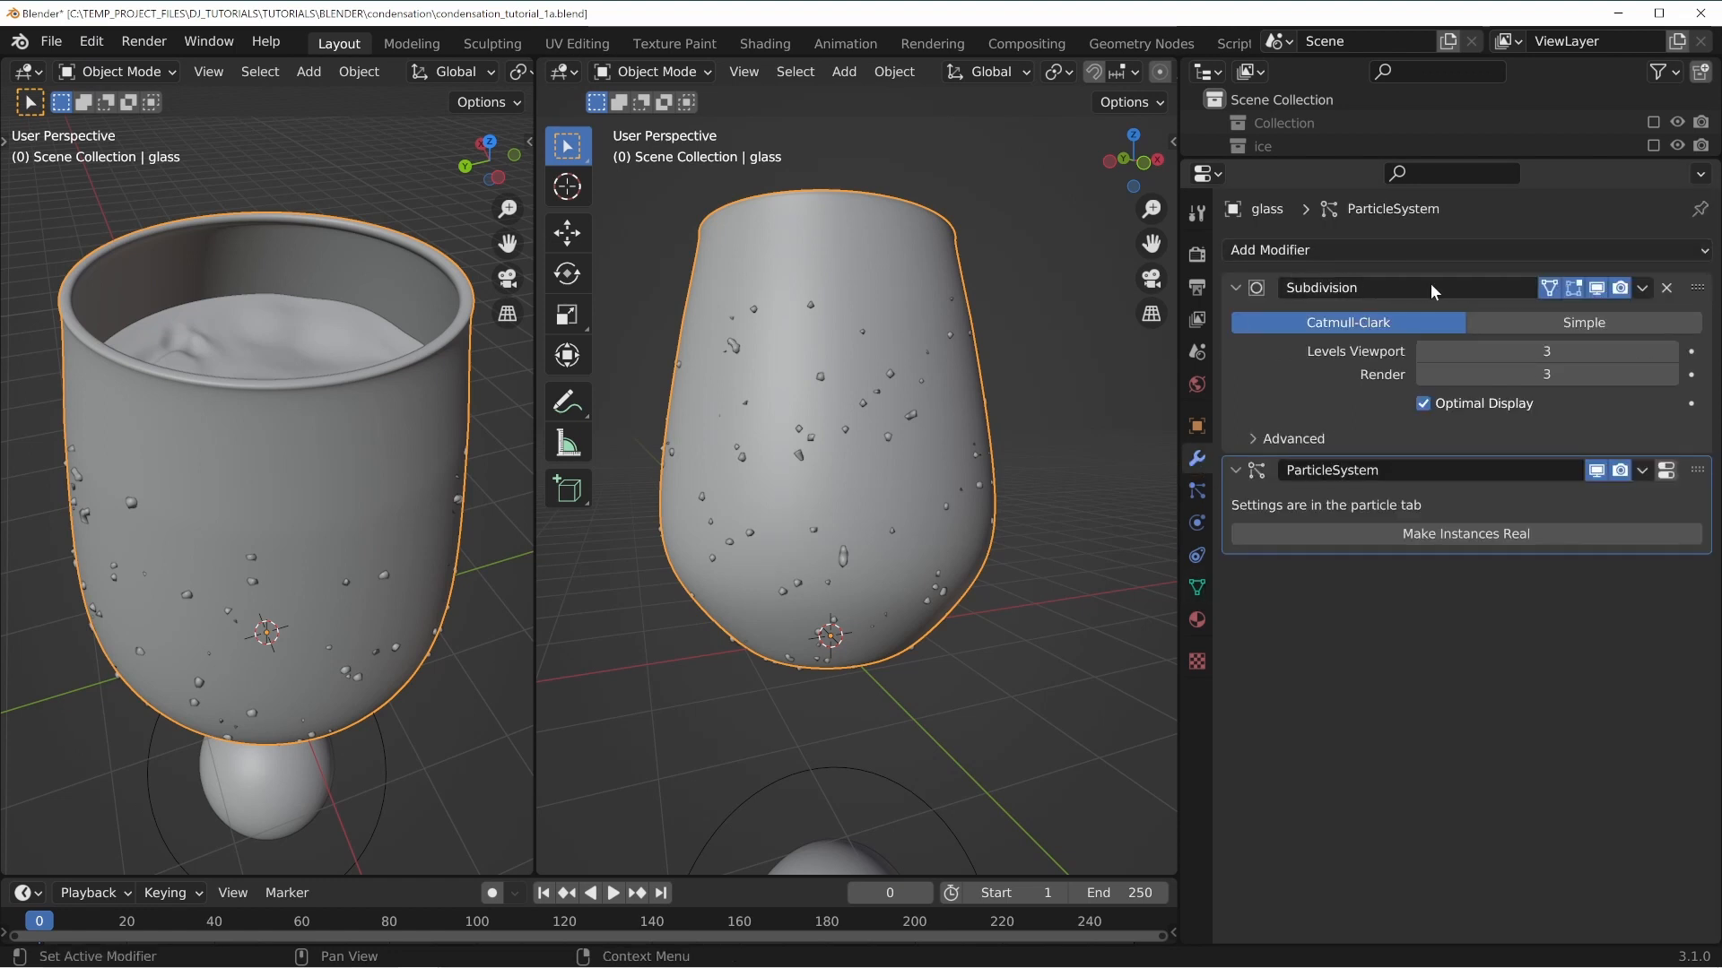
pyautogui.click(1198, 588)
pyautogui.moveTo(857, 367); pyautogui.dragTo(820, 482, button='middle')
pyautogui.moveTo(961, 322); pyautogui.dragTo(753, 416, button='middle')
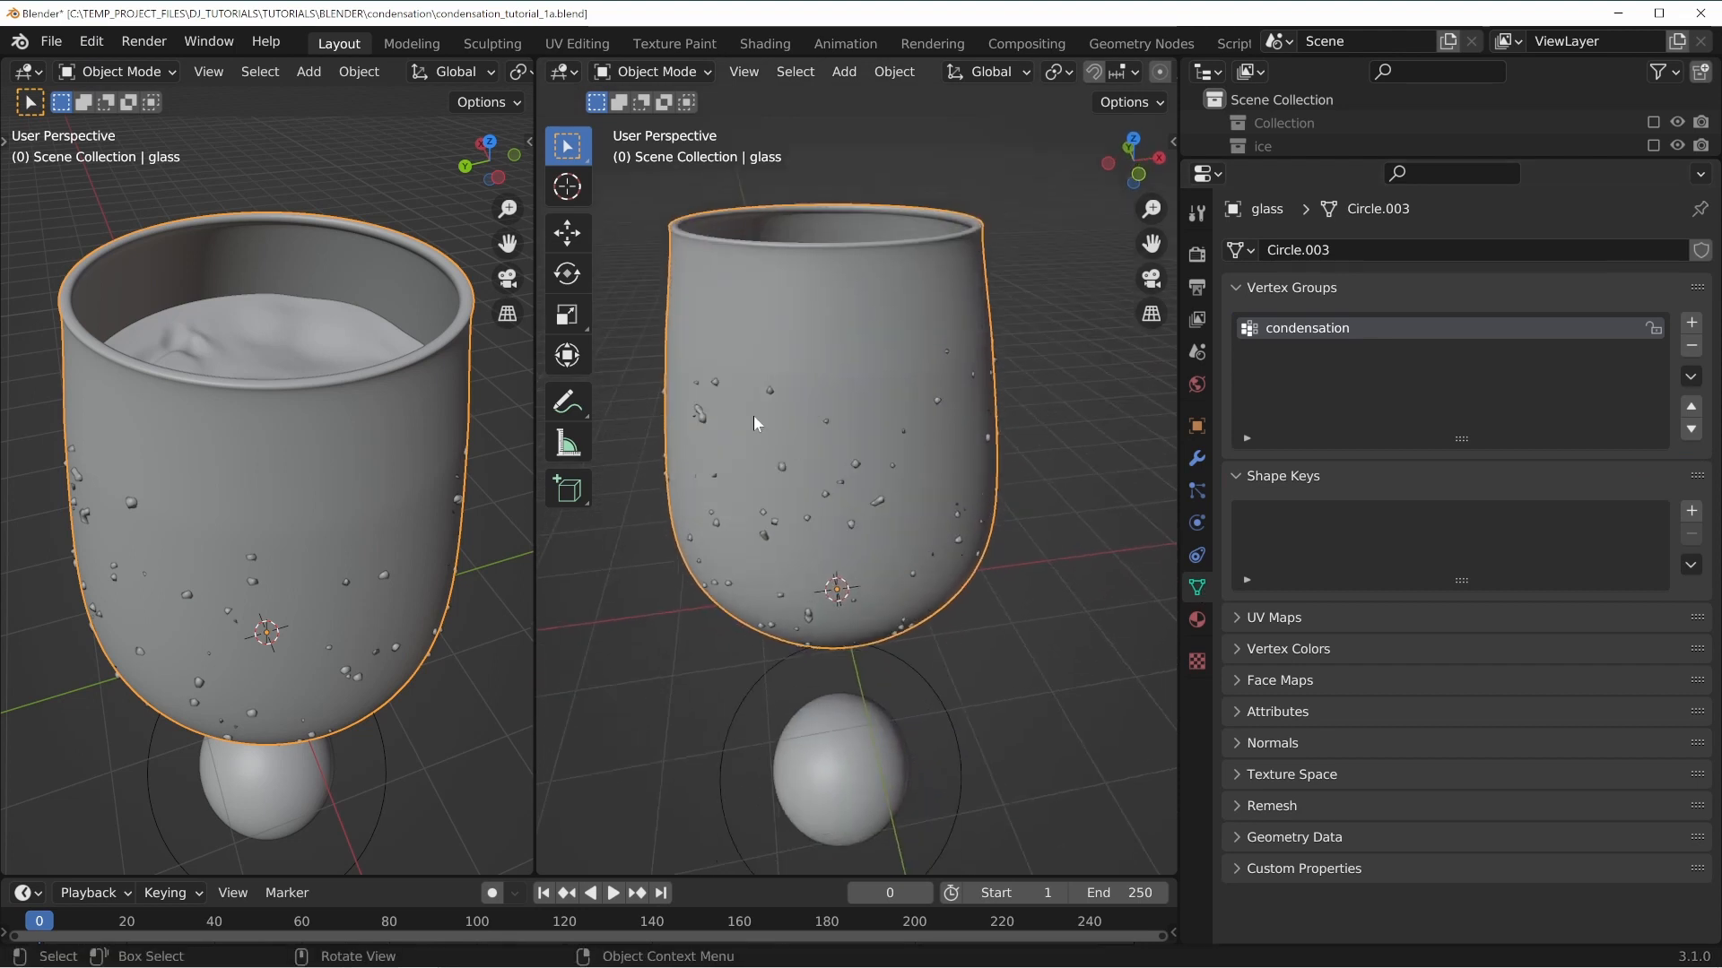
pyautogui.moveTo(772, 511); pyautogui.dragTo(900, 494, button='middle')
pyautogui.click(1198, 491)
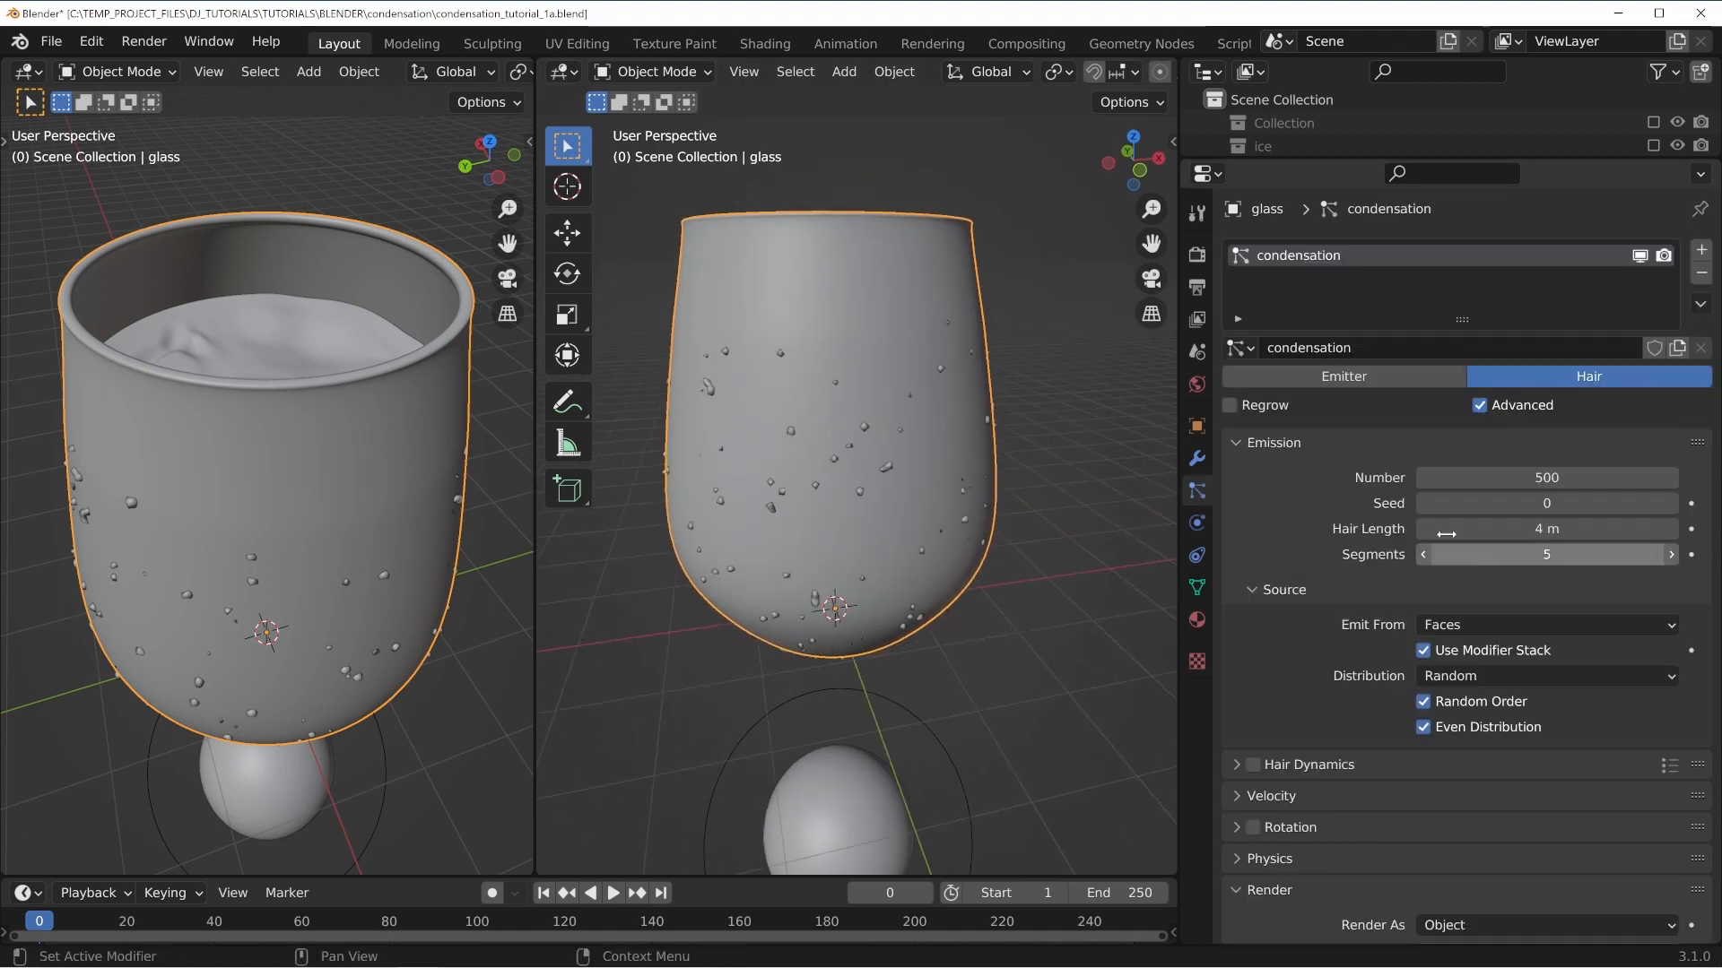
# Save the file and switch the condensation particles' children to Interpolated.
pyautogui.click(1276, 444)
pyautogui.click(1263, 599)
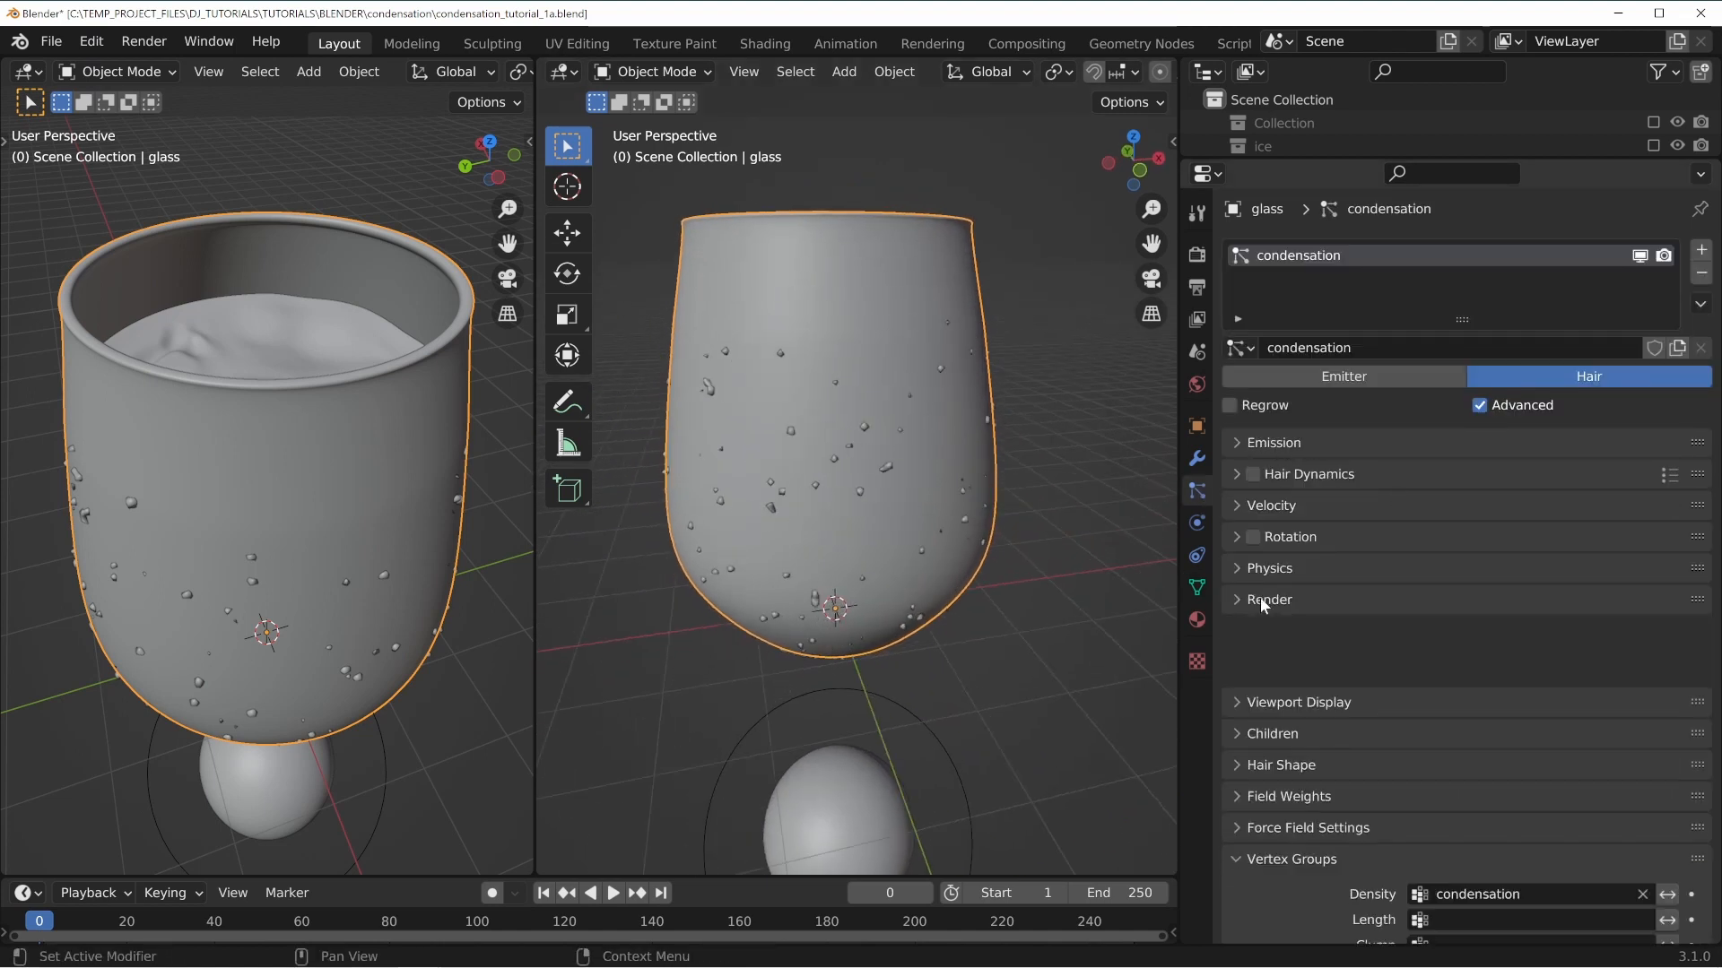
pyautogui.scroll(-4, 1283, 620)
pyautogui.click(1274, 524)
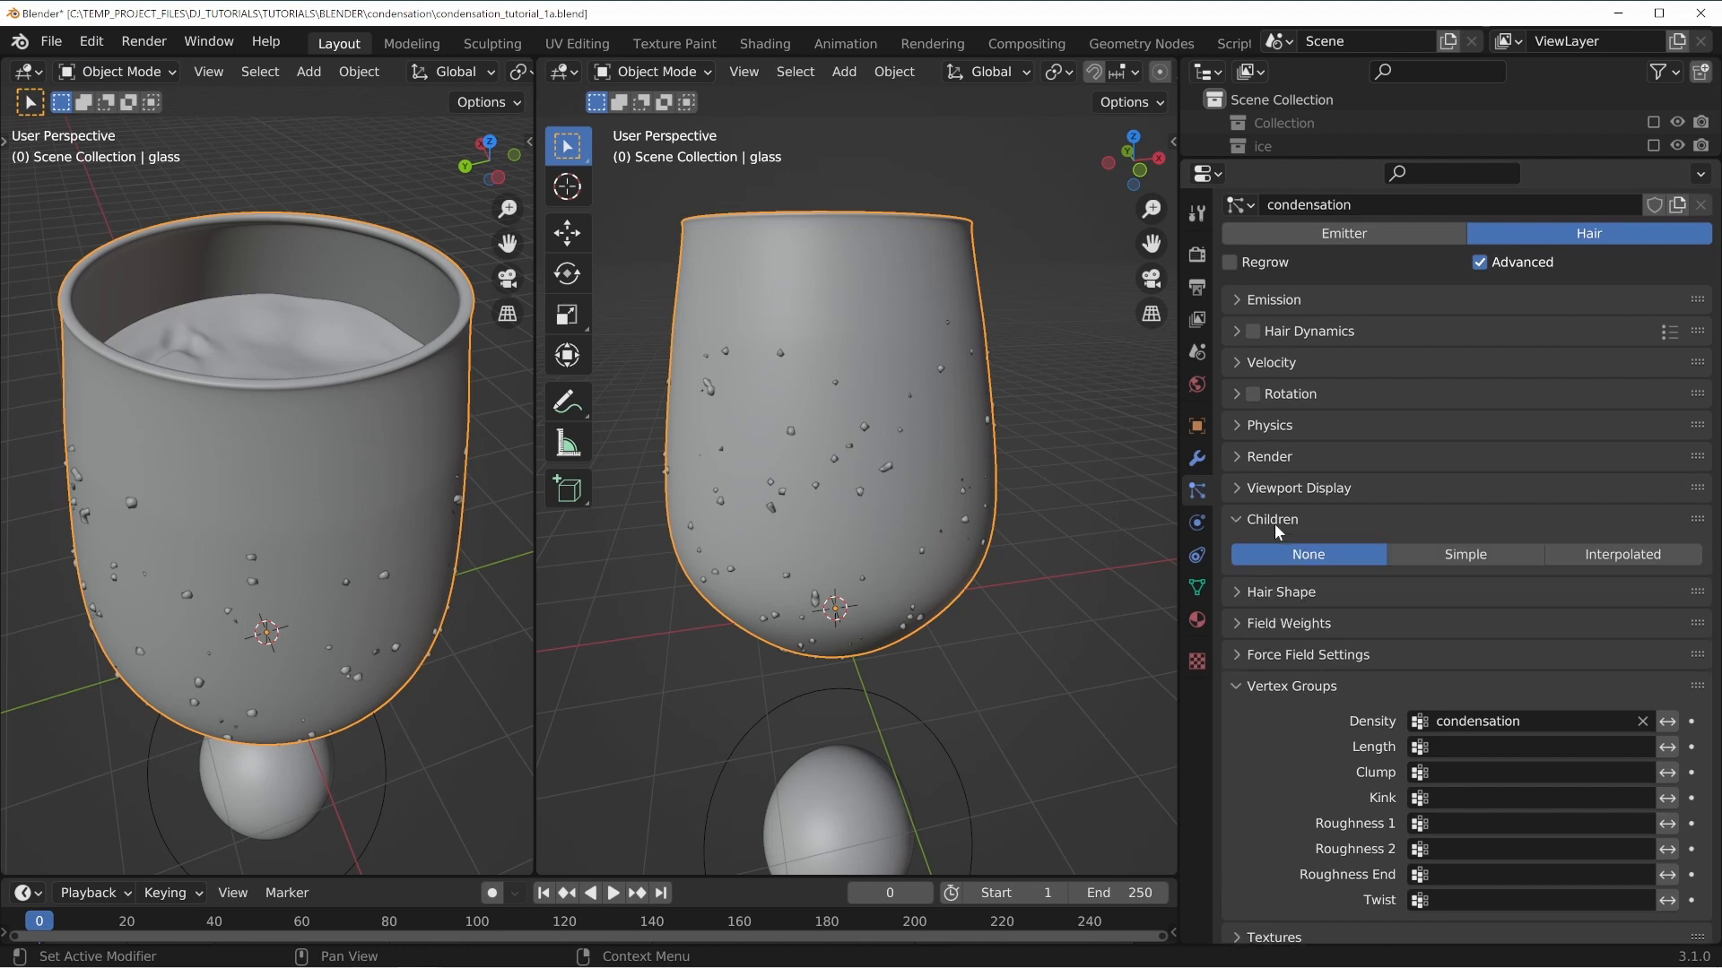
pyautogui.moveTo(948, 386); pyautogui.dragTo(873, 528, button='middle')
pyautogui.hotkey('ctrl', 's')
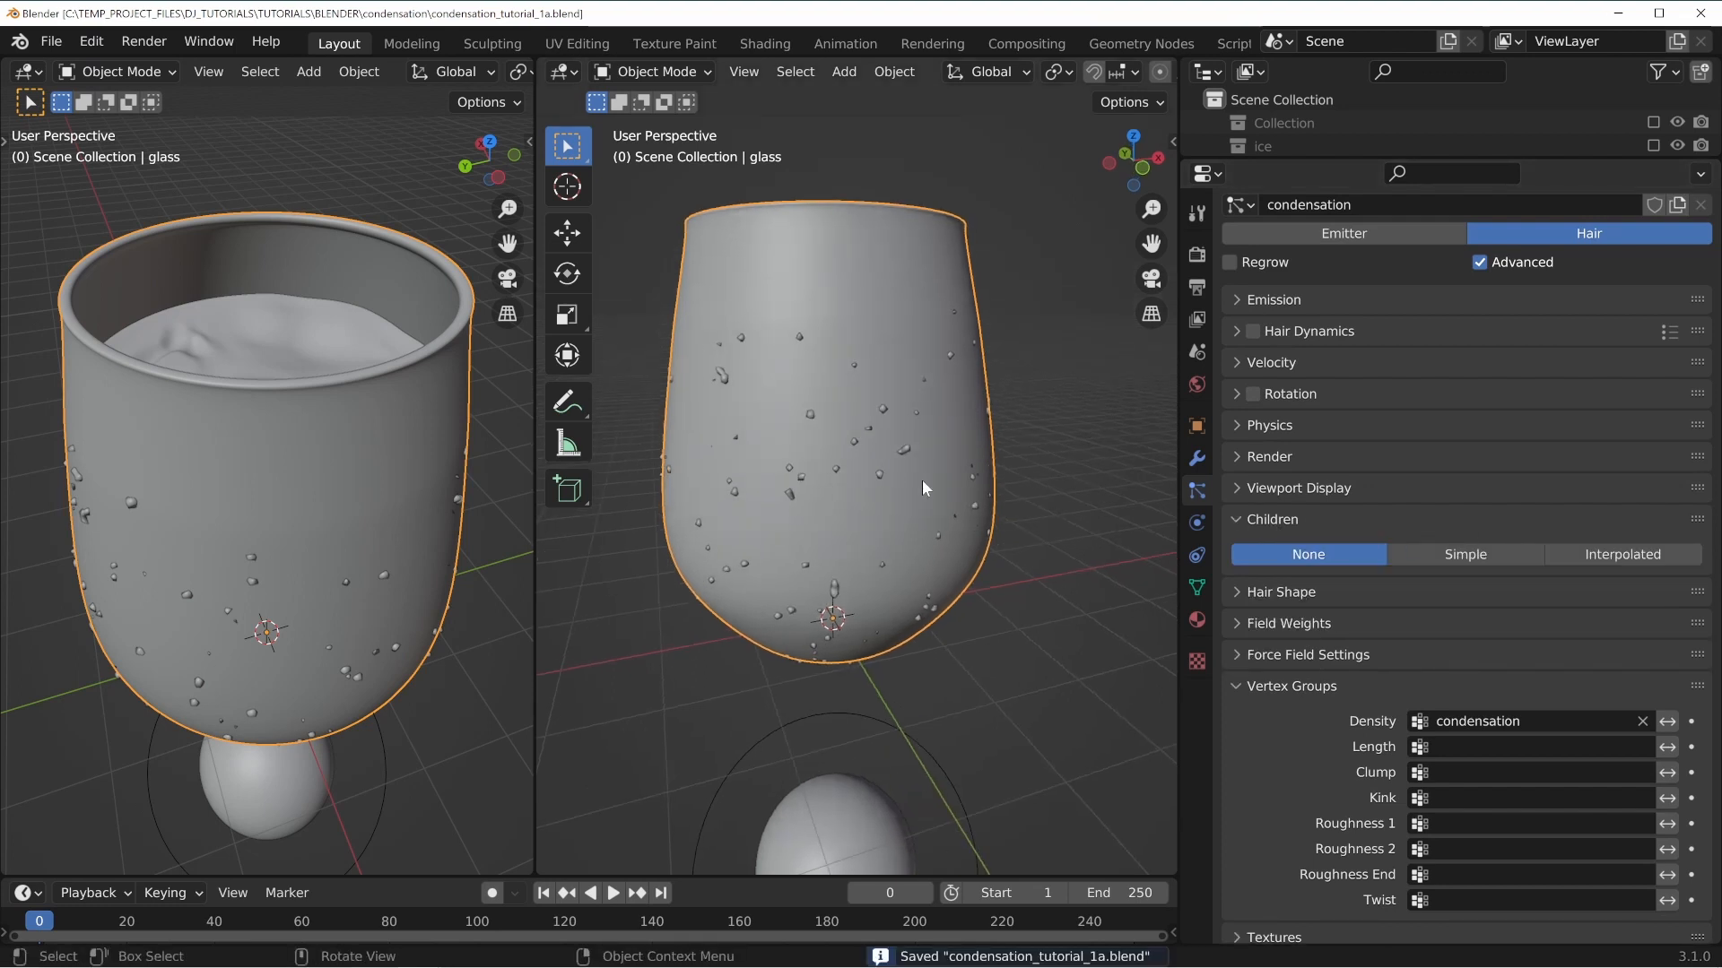
pyautogui.click(1626, 555)
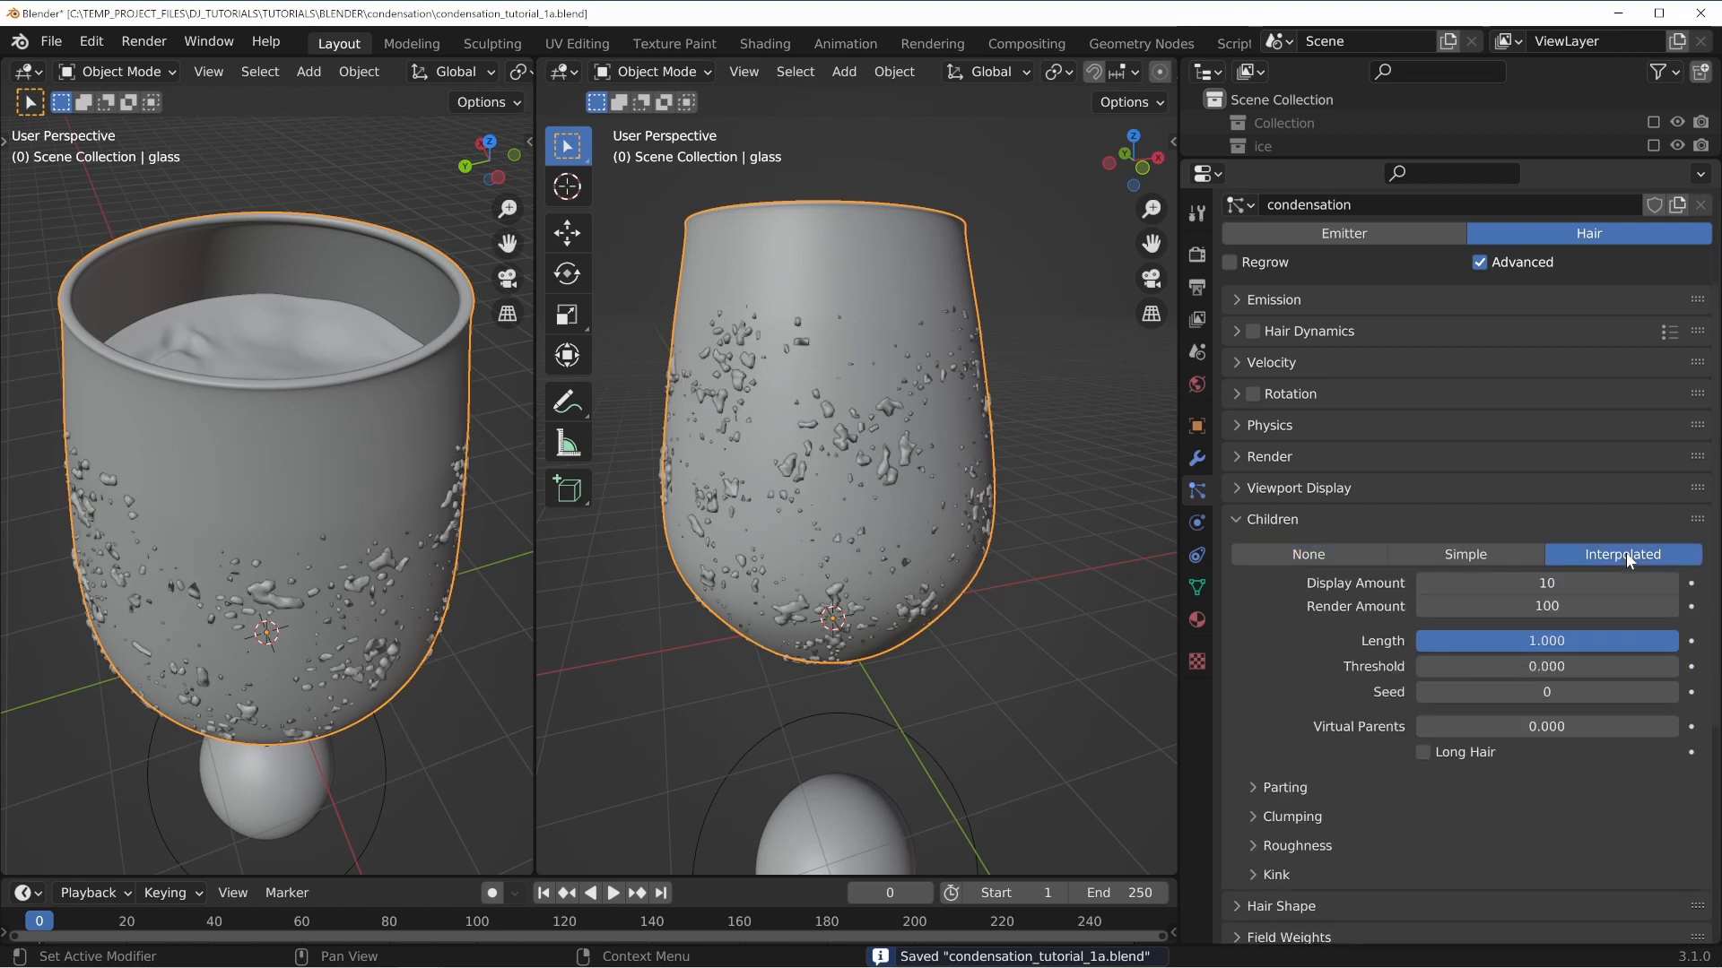
# Inspect the droplets around the glass while comparing the None, Simple and Interpolated children modes.
pyautogui.moveTo(798, 466); pyautogui.dragTo(857, 341, button='middle')
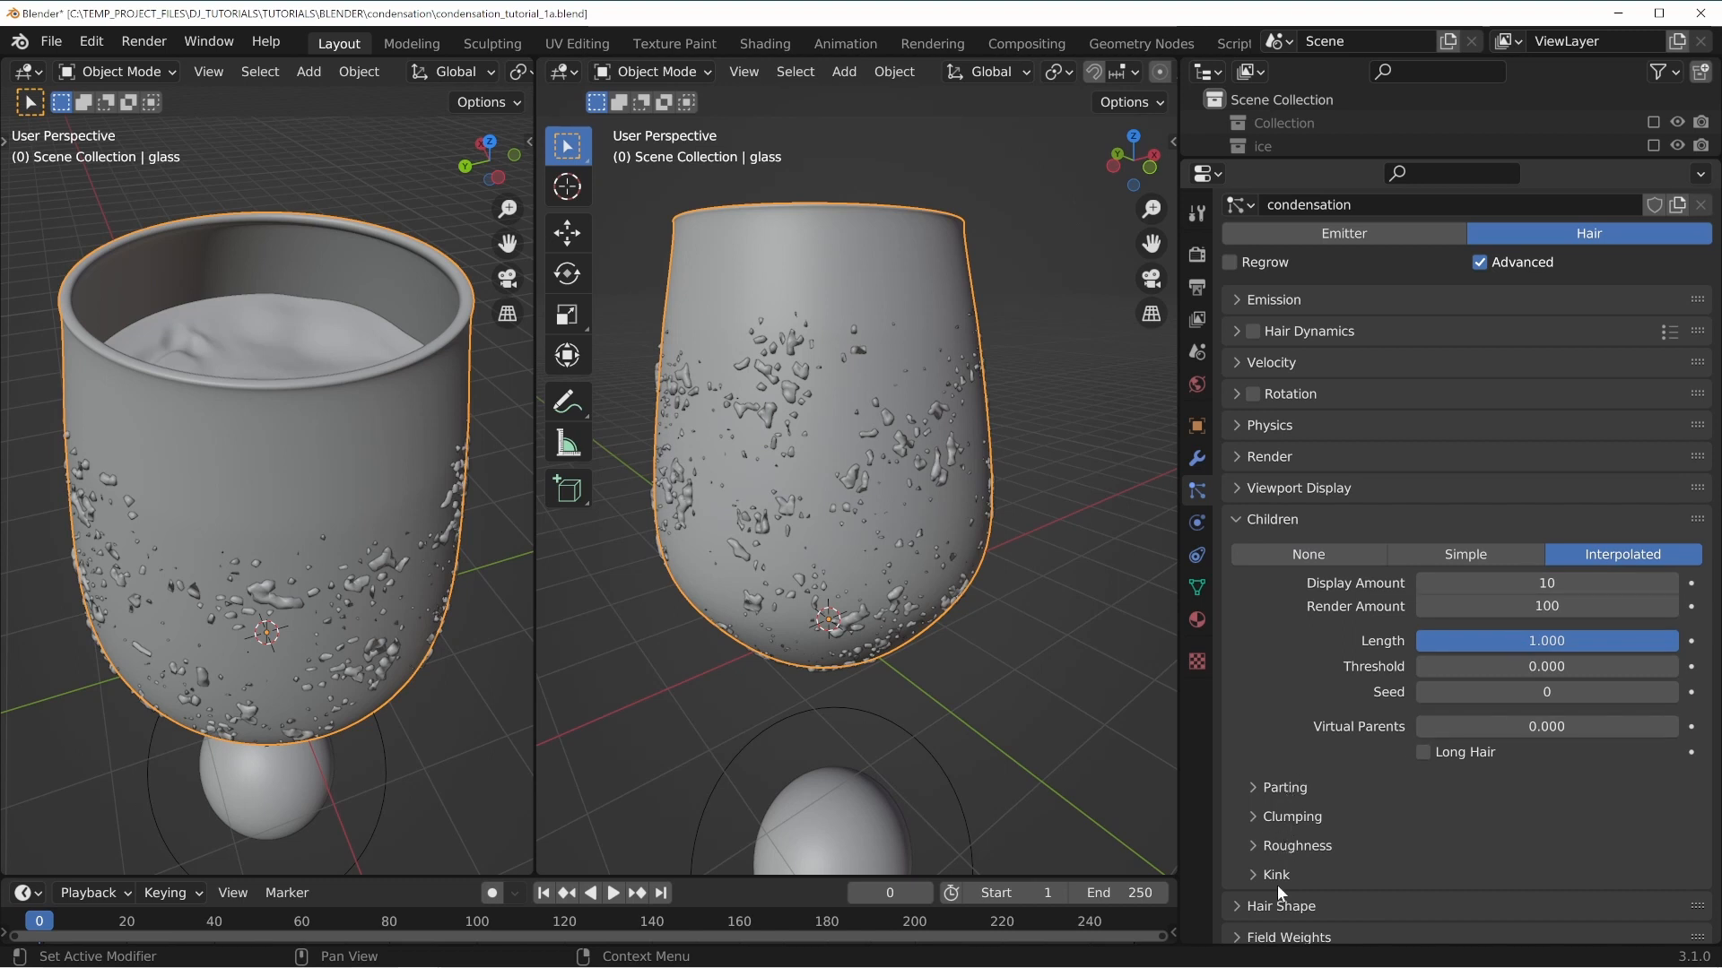
pyautogui.moveTo(1015, 532); pyautogui.dragTo(819, 446, button='middle')
pyautogui.moveTo(997, 428); pyautogui.dragTo(997, 448, button='middle')
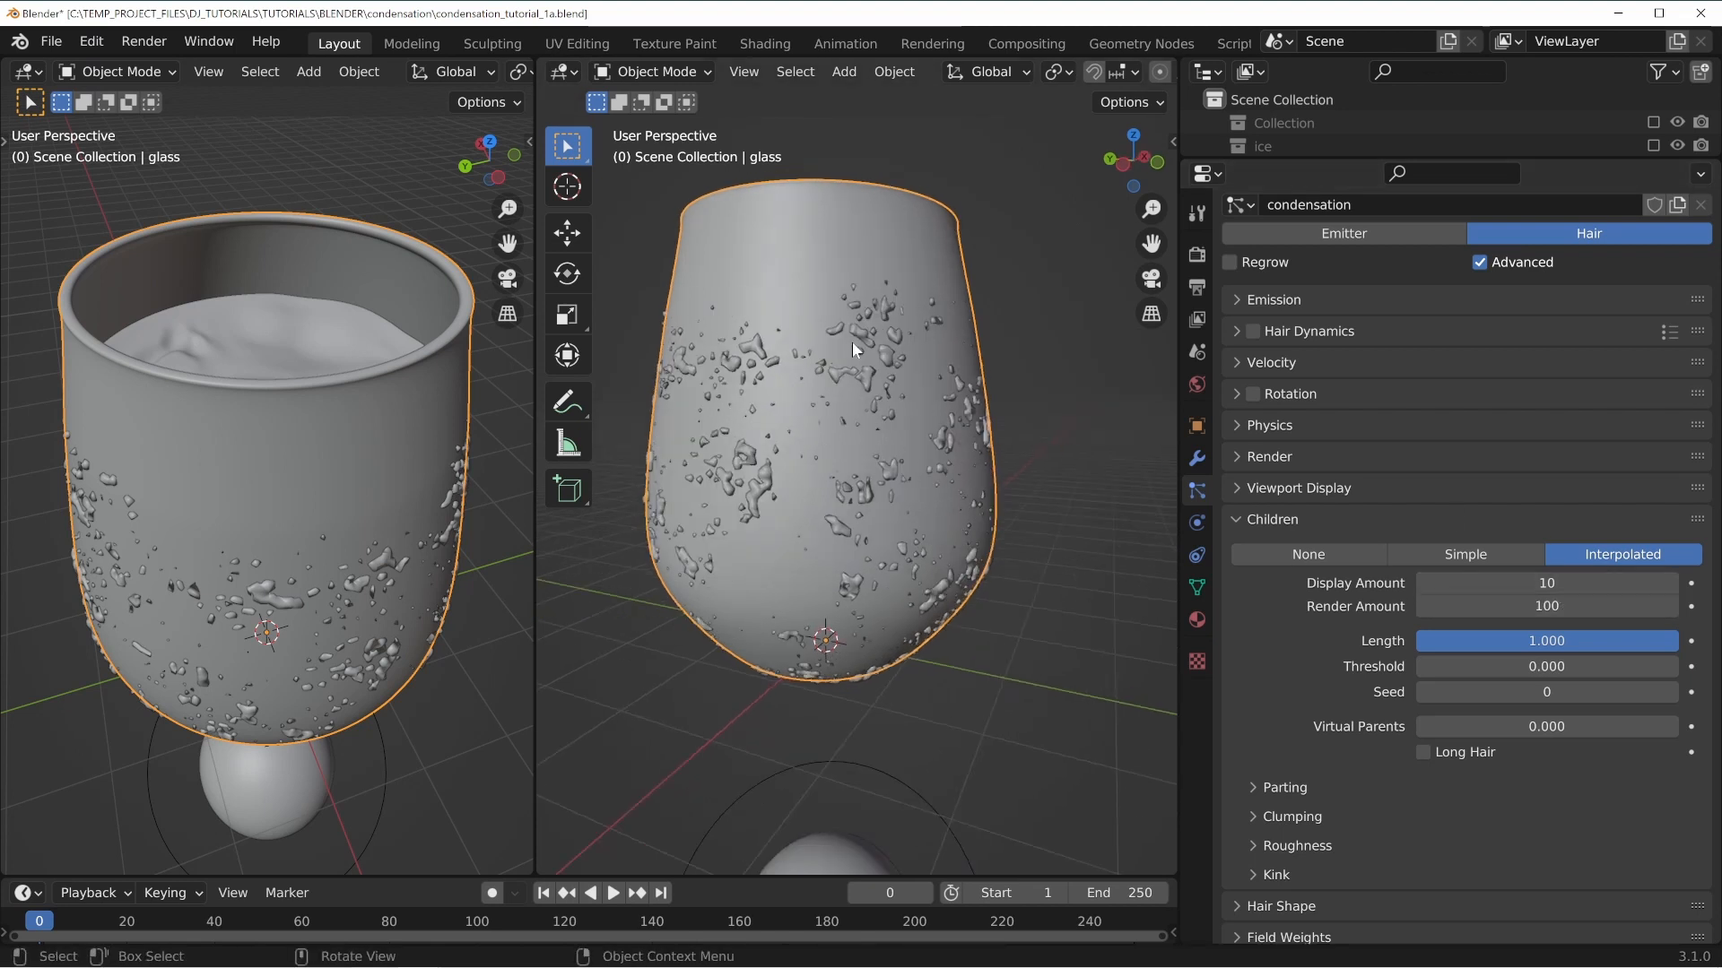
pyautogui.moveTo(909, 461); pyautogui.dragTo(845, 435, button='middle')
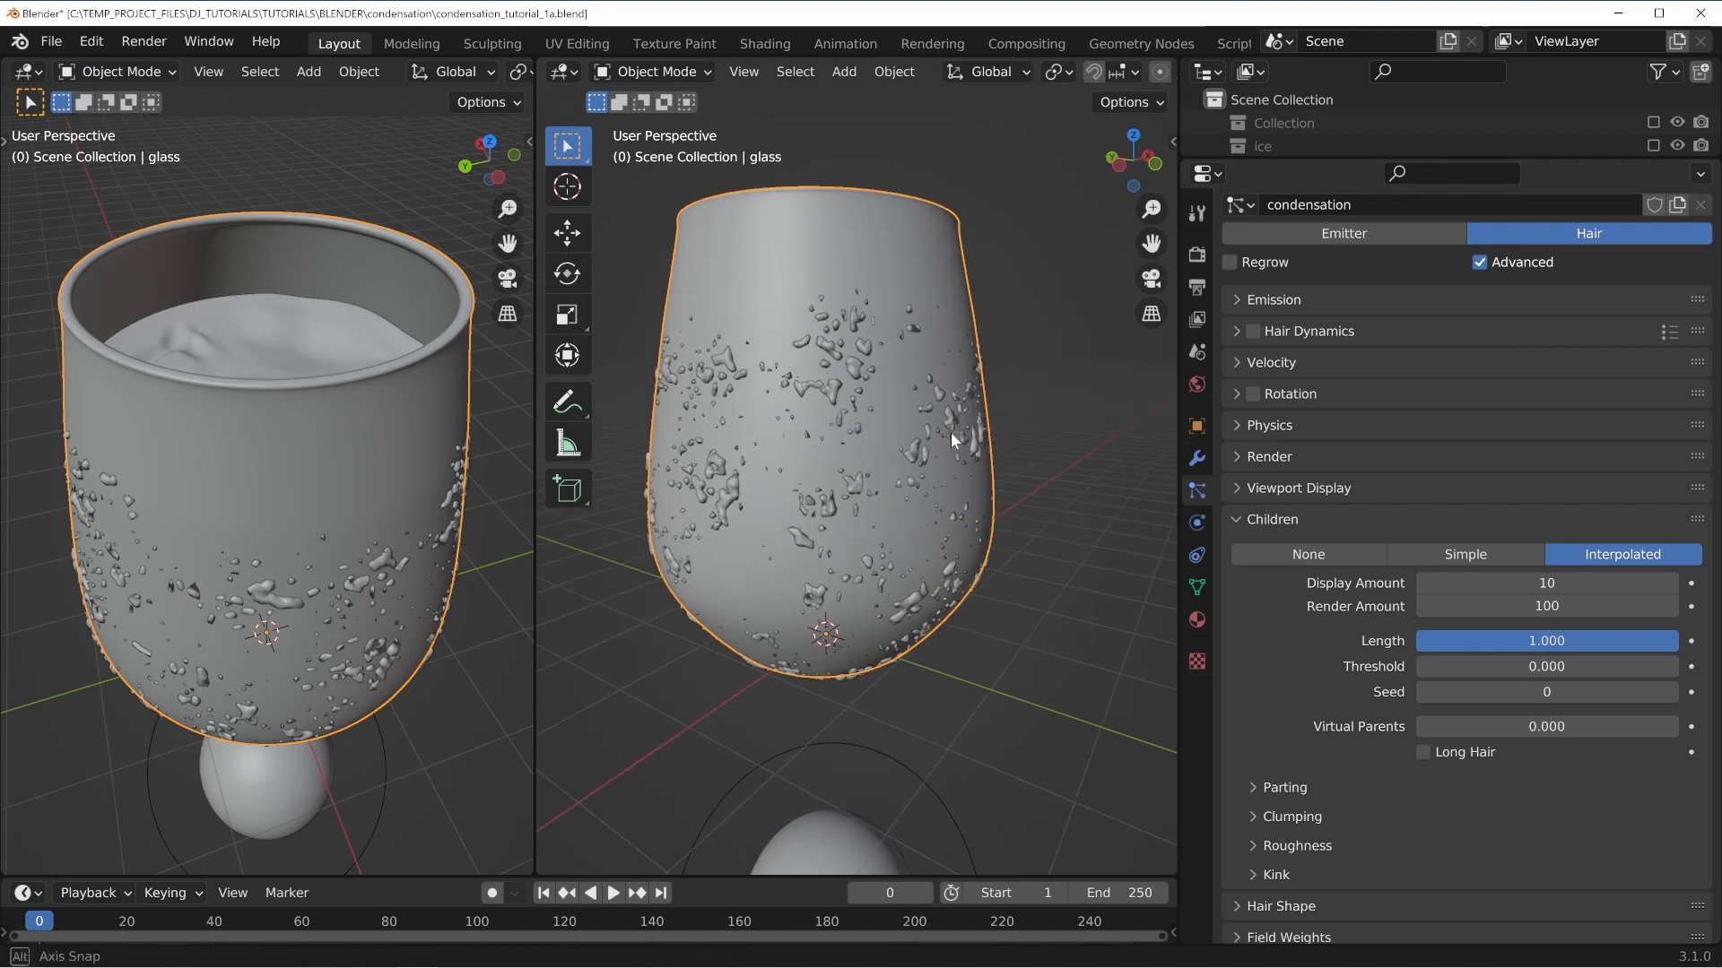
pyautogui.moveTo(951, 433); pyautogui.dragTo(1022, 447, button='middle')
pyautogui.scroll(1, 1377, 488)
pyautogui.scroll(2, 1376, 488)
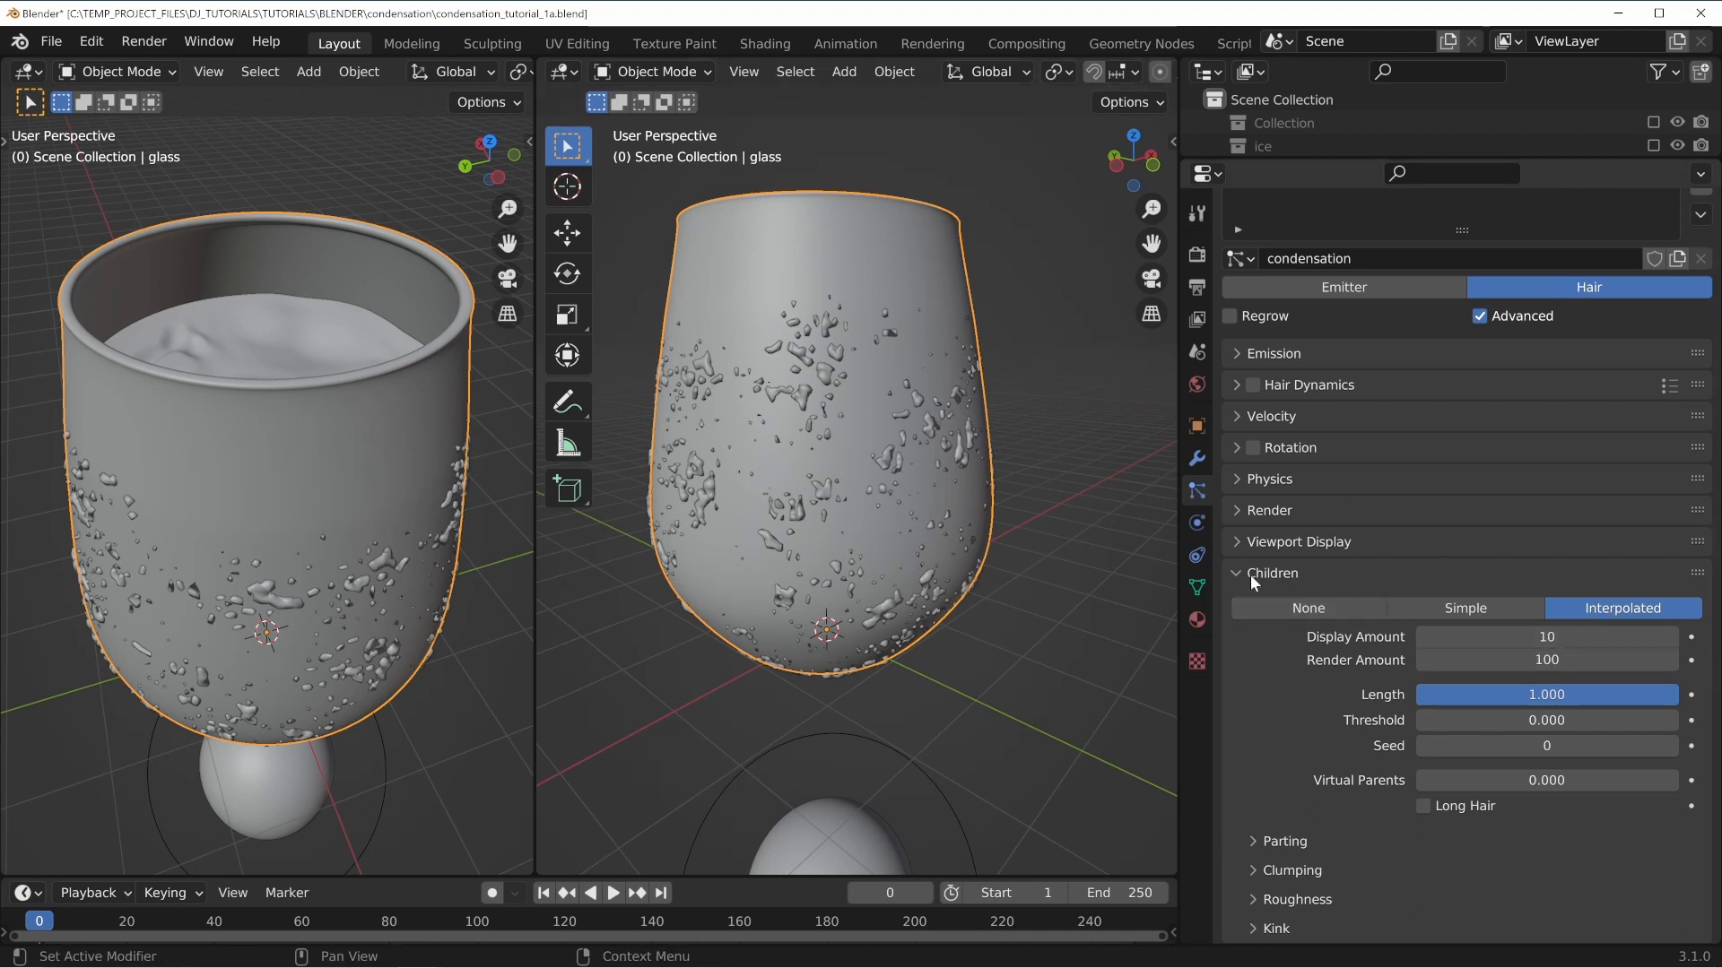
pyautogui.click(1279, 604)
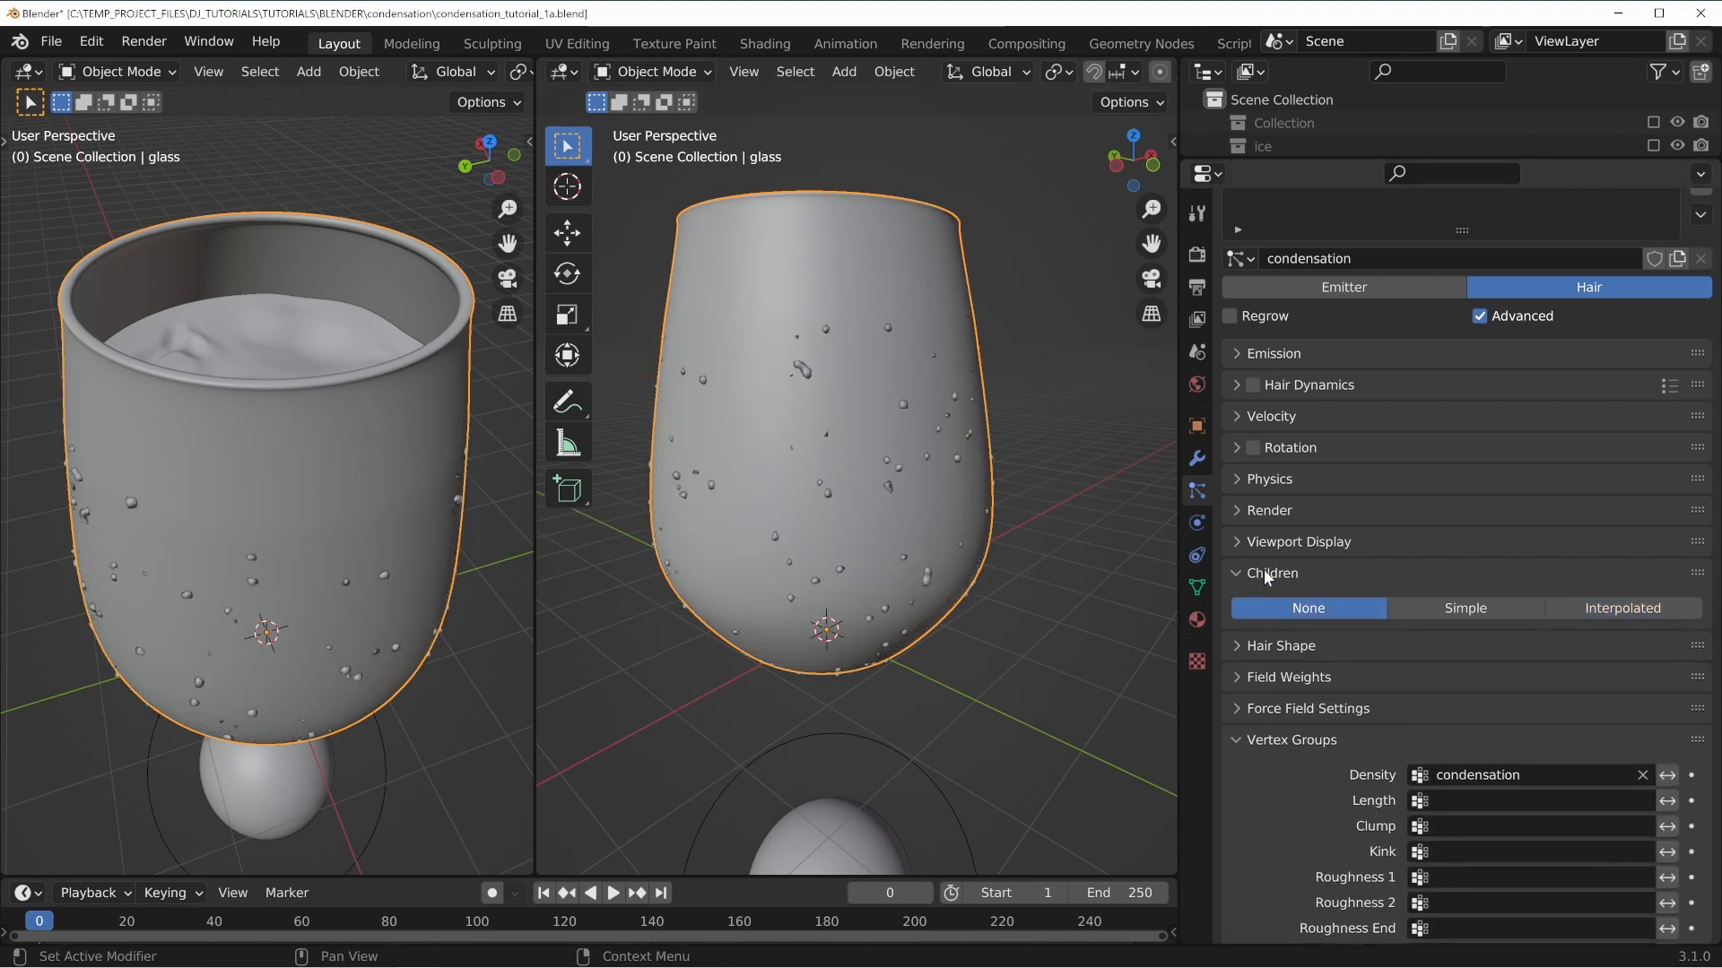
pyautogui.click(1461, 611)
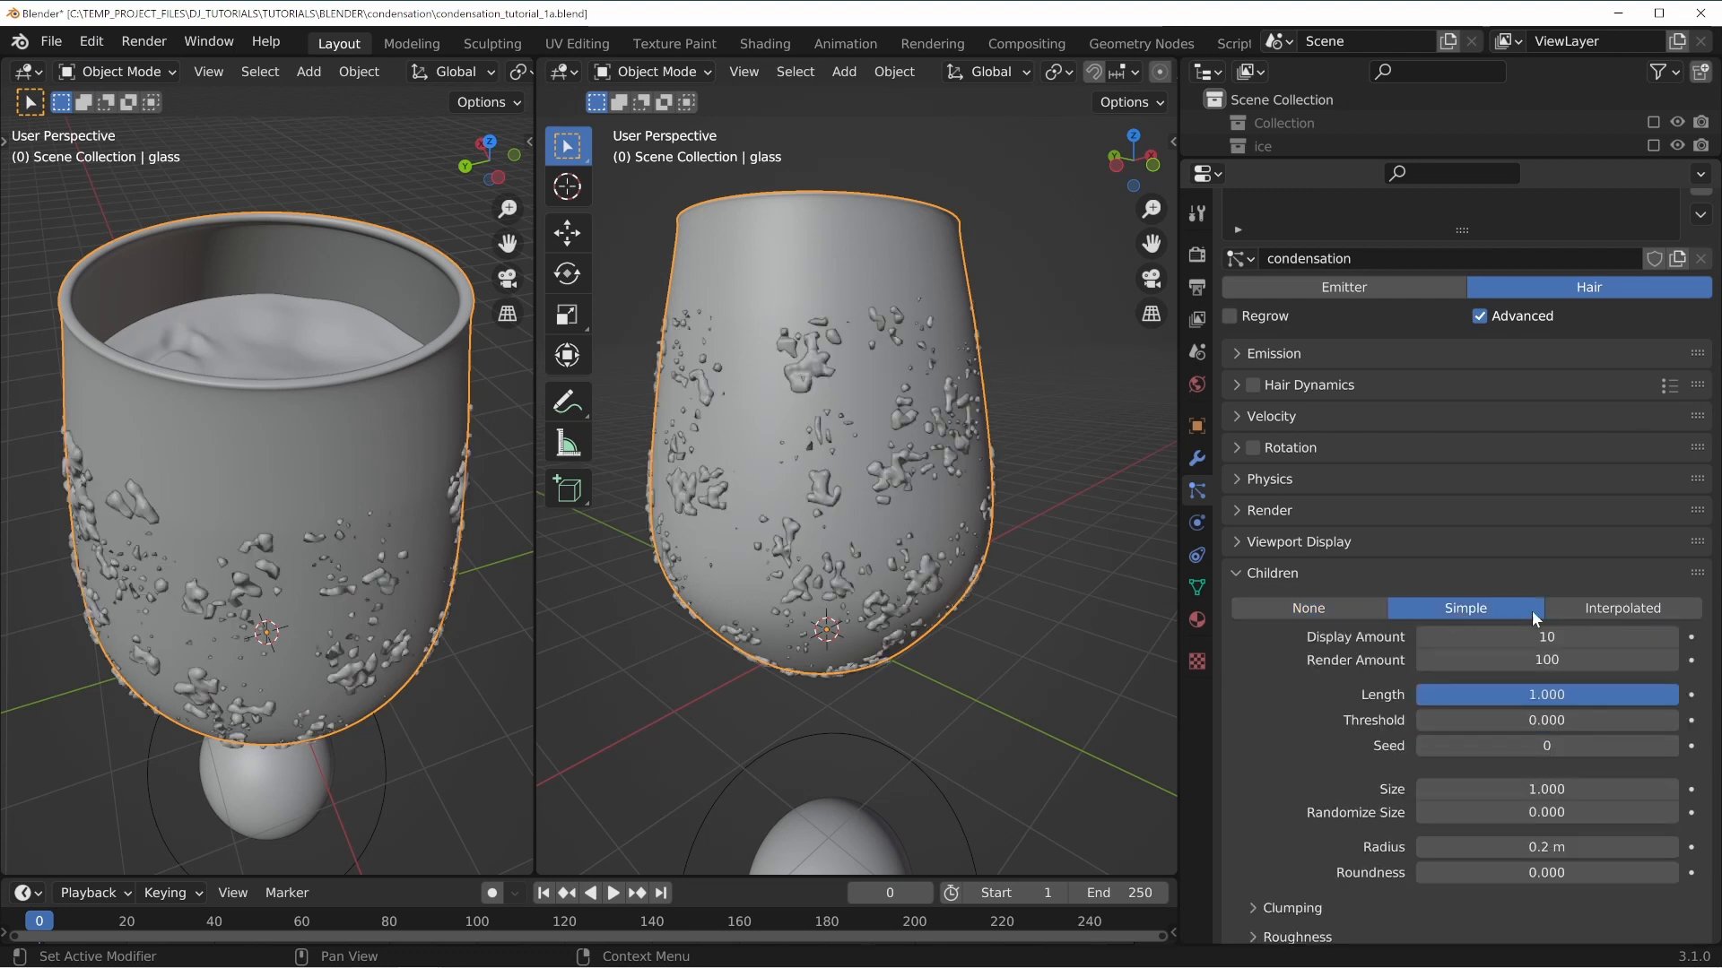
pyautogui.click(1651, 609)
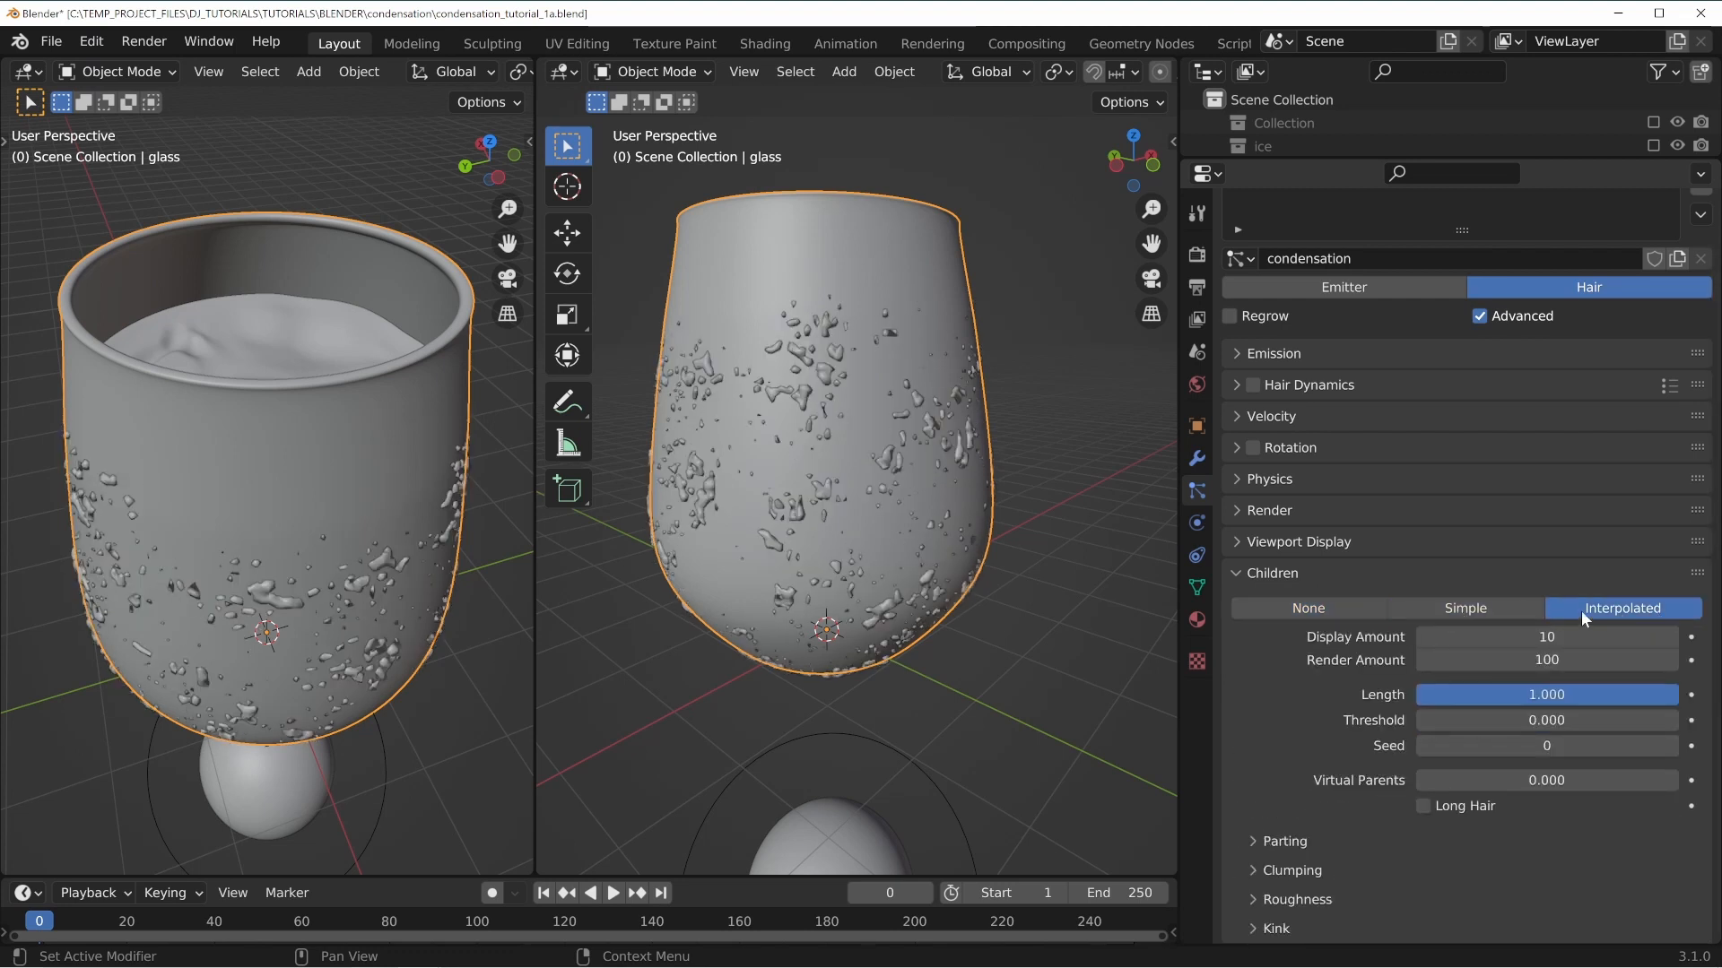
# Set the condensation particle emission Number to 40000.
pyautogui.click(1274, 601)
pyautogui.click(1271, 575)
pyautogui.scroll(2, 1276, 421)
pyautogui.click(1275, 408)
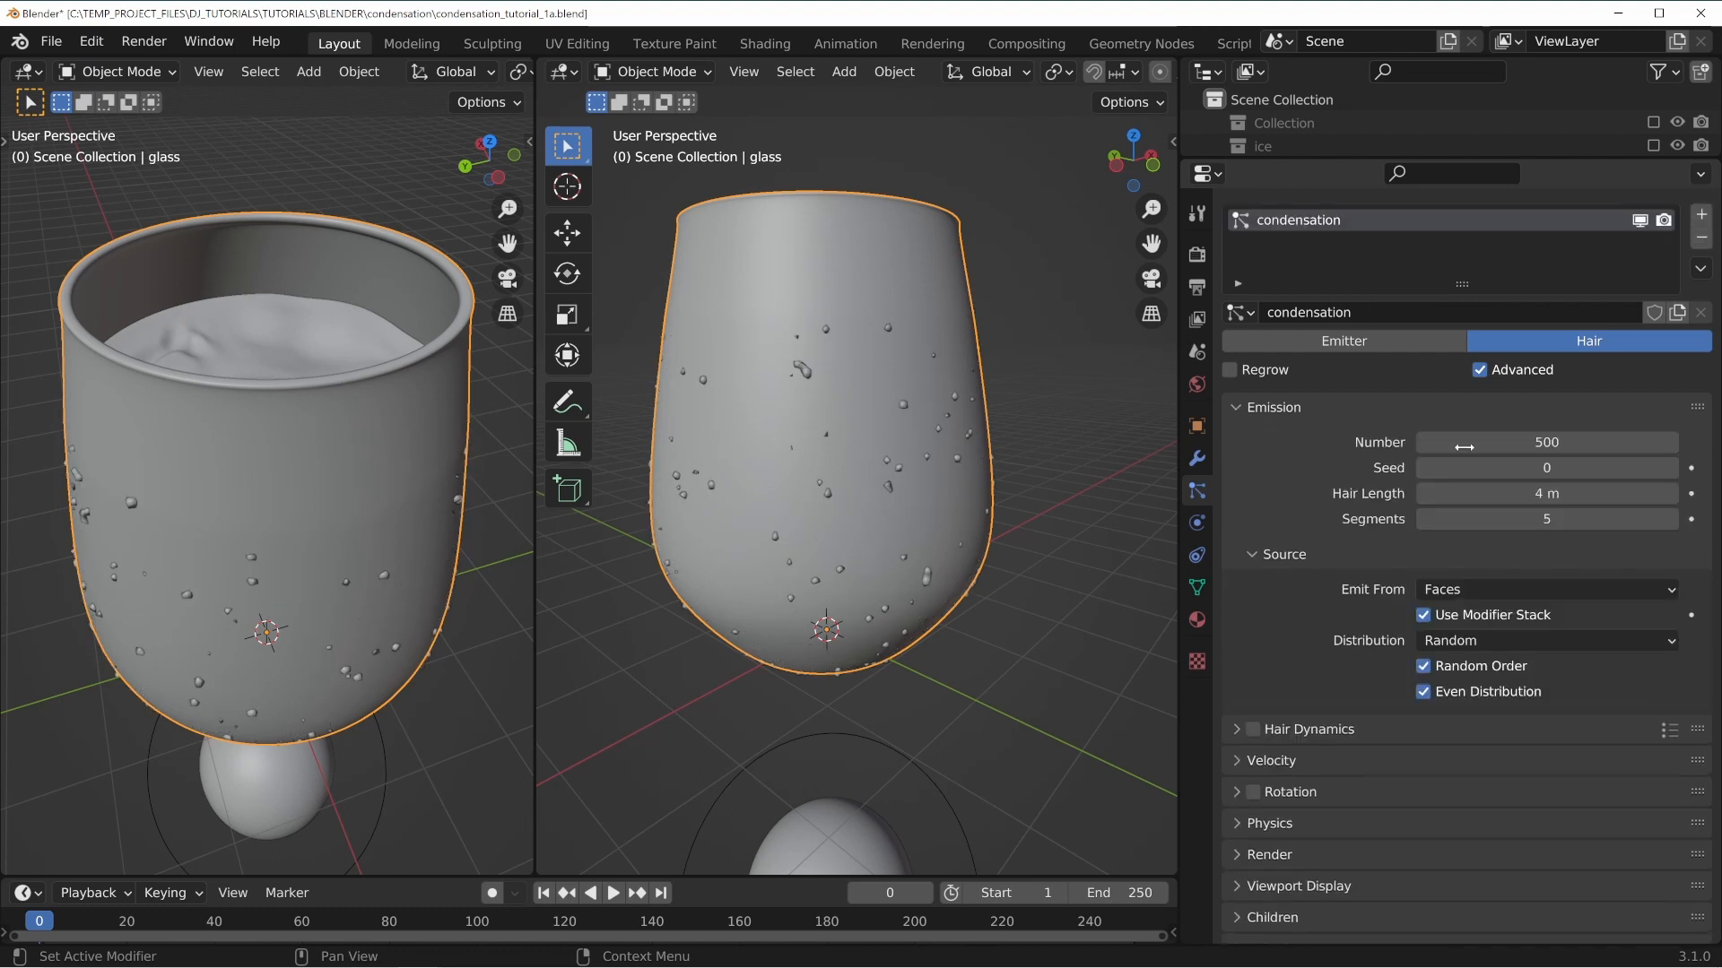
pyautogui.click(1464, 442)
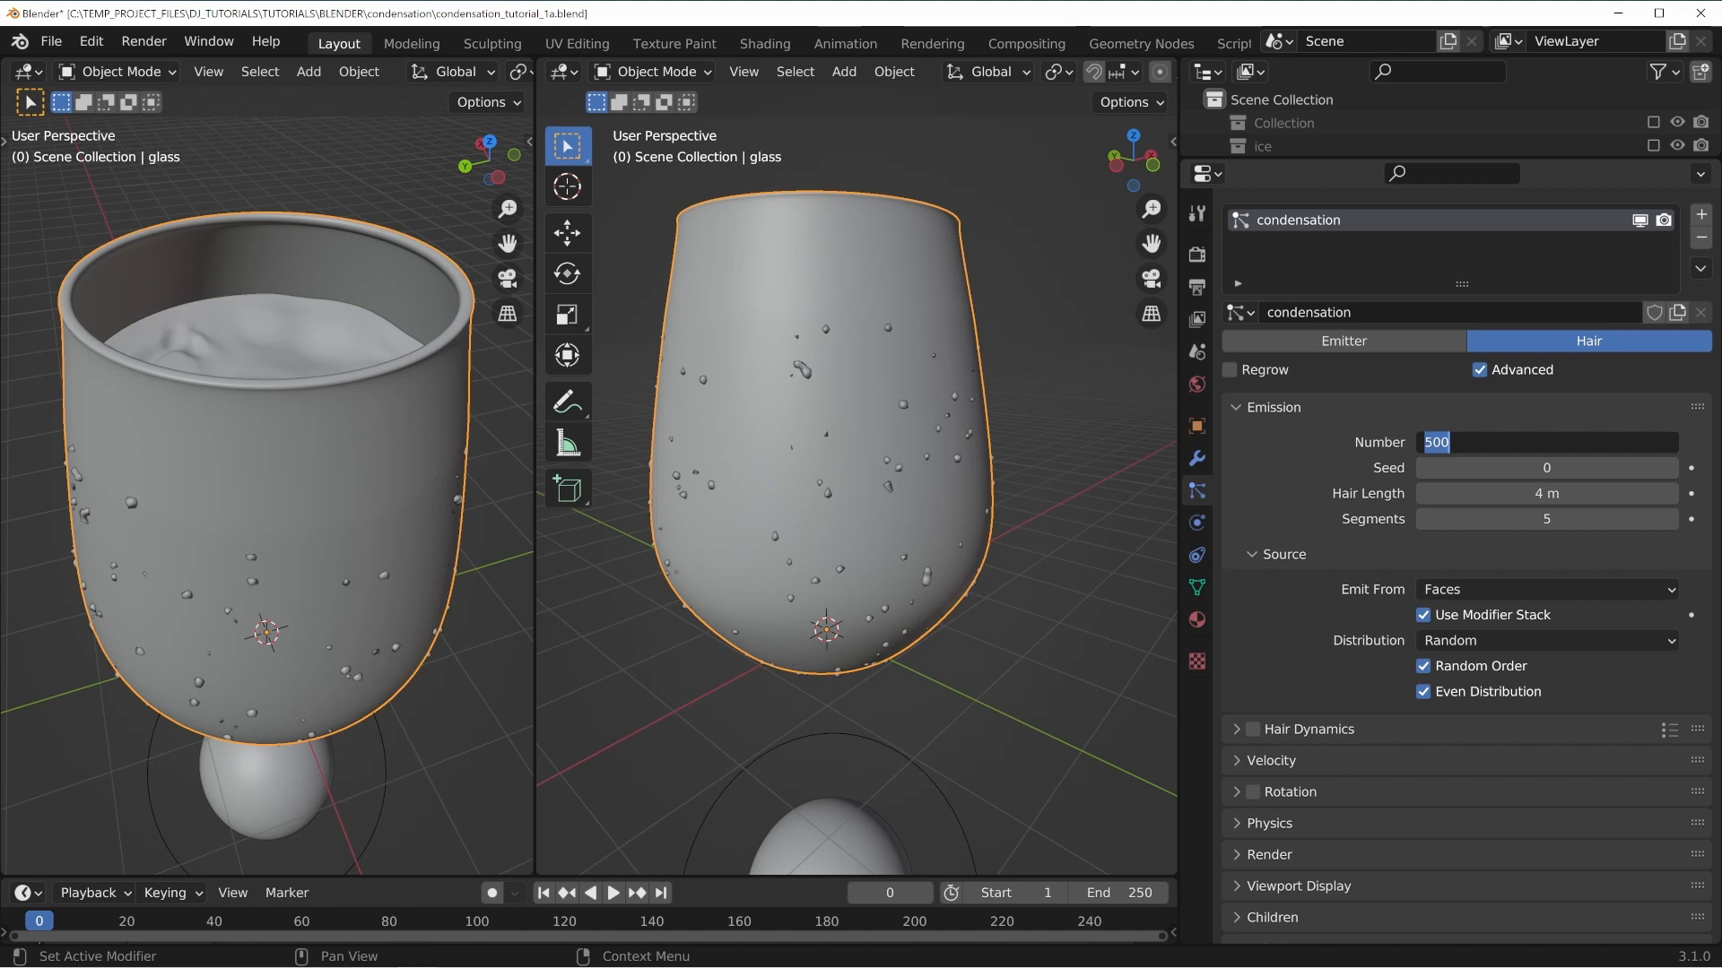
pyautogui.write('40000')
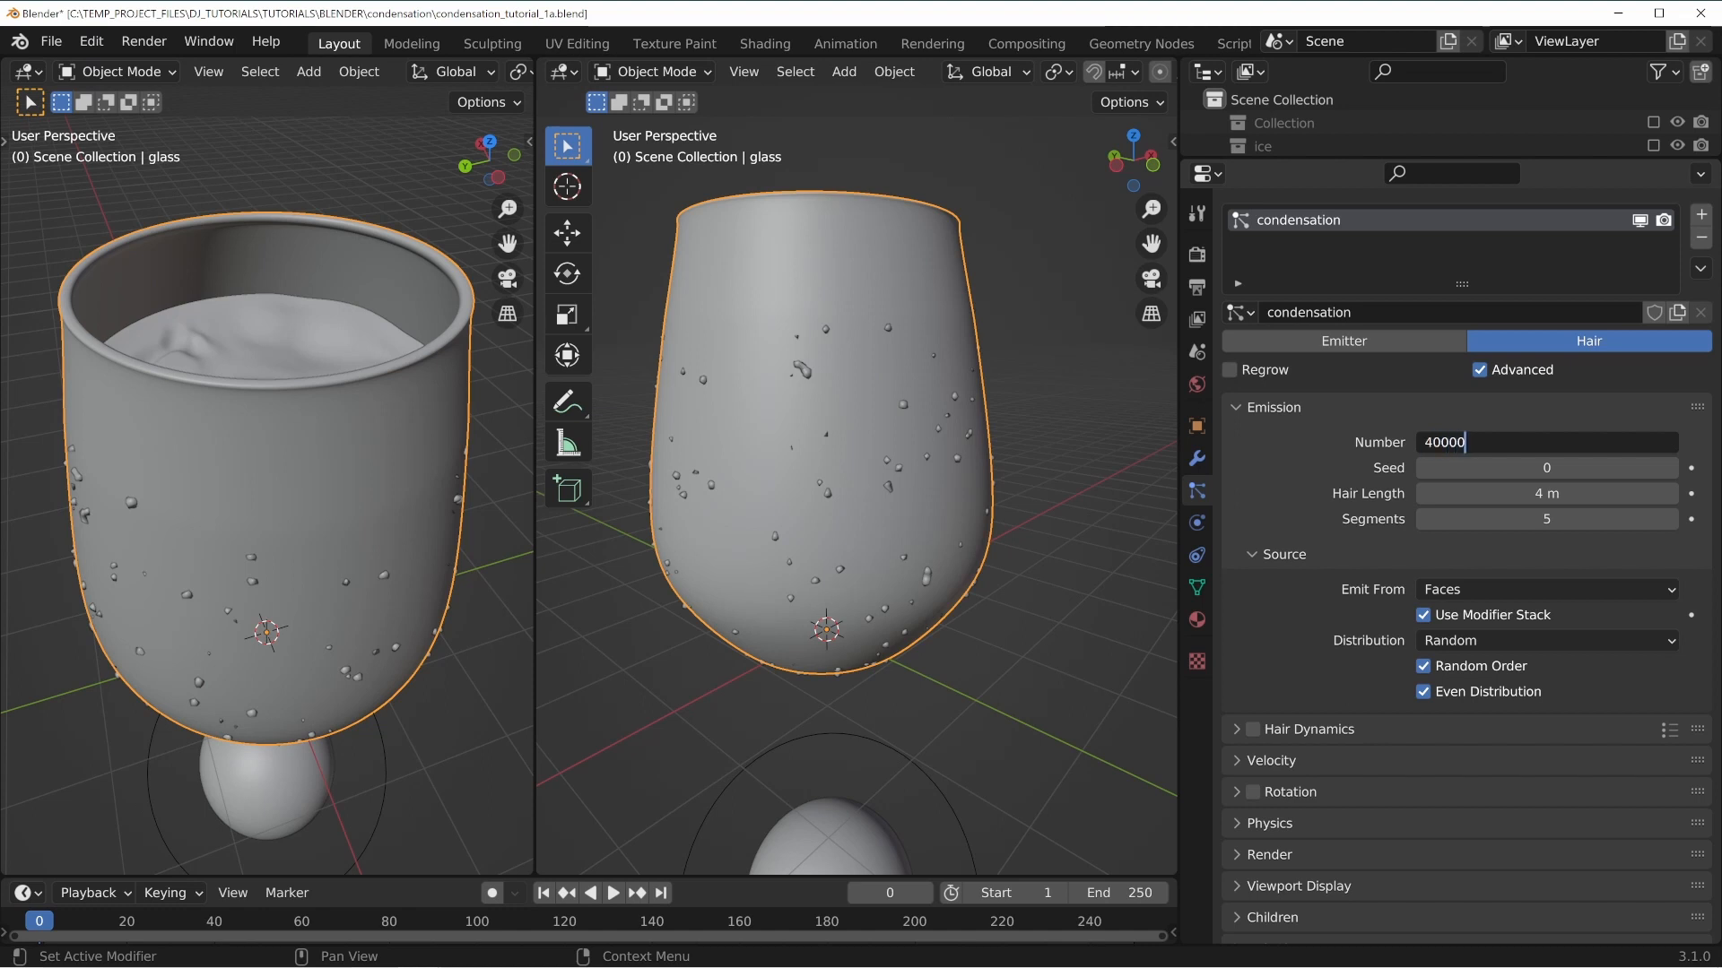
pyautogui.press('Return')
pyautogui.moveTo(766, 437); pyautogui.dragTo(758, 386, button='middle')
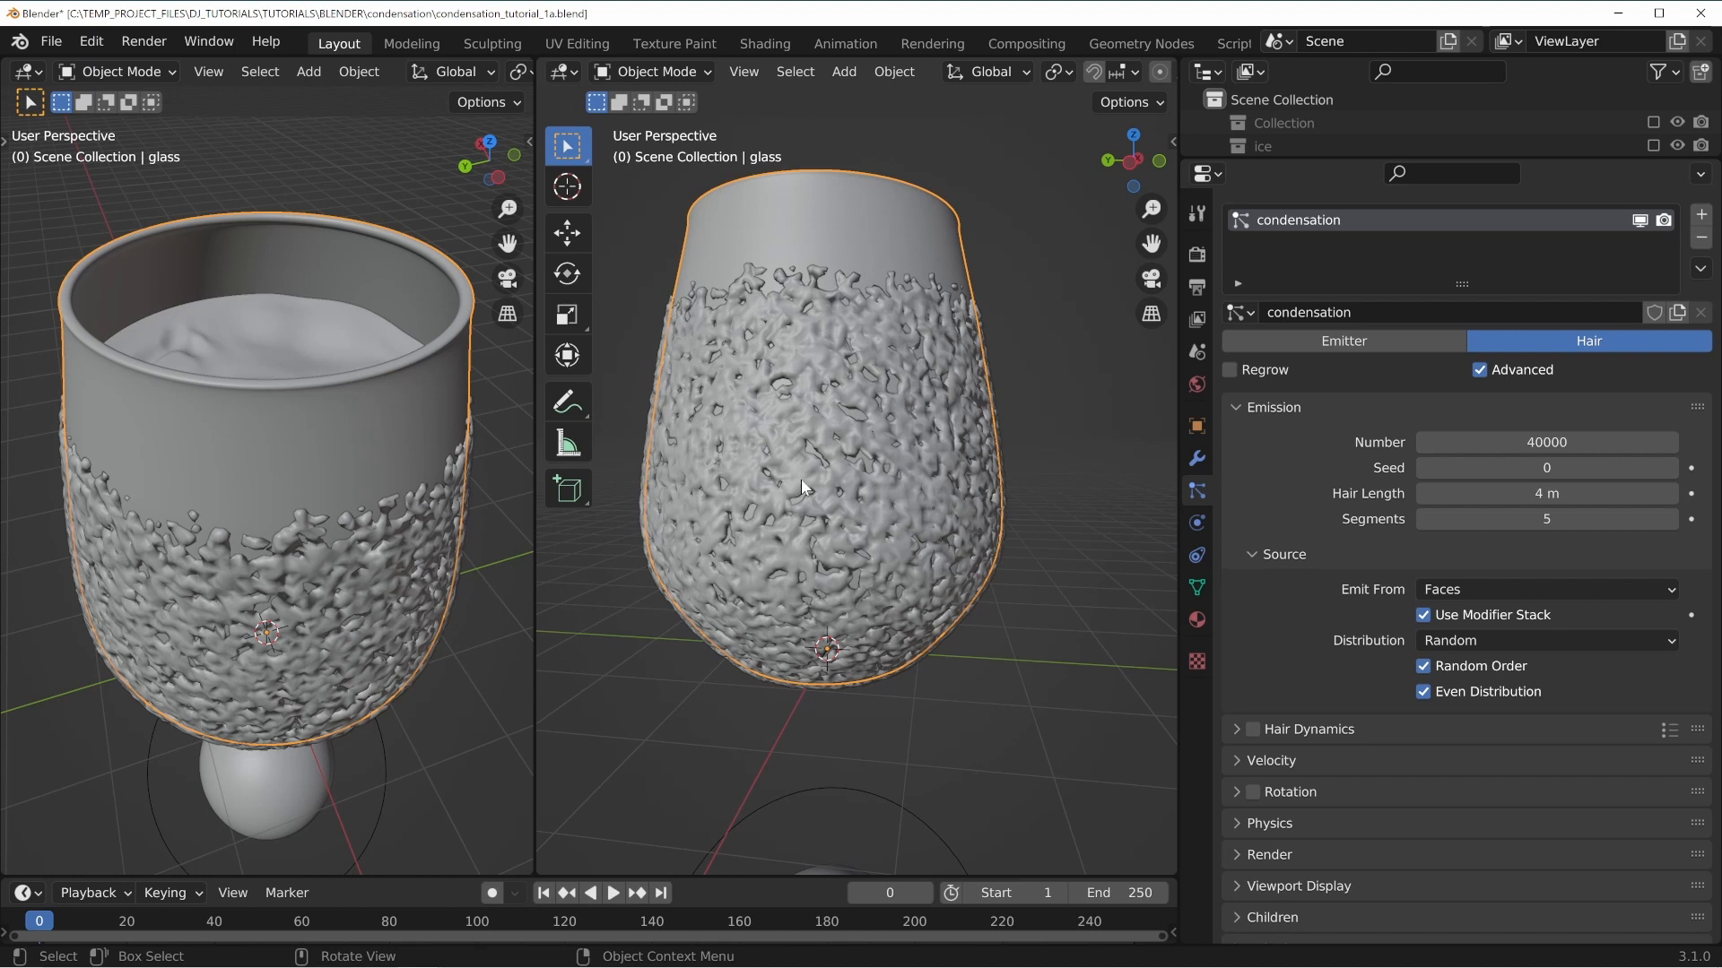
pyautogui.moveTo(868, 373); pyautogui.dragTo(839, 418, button='middle')
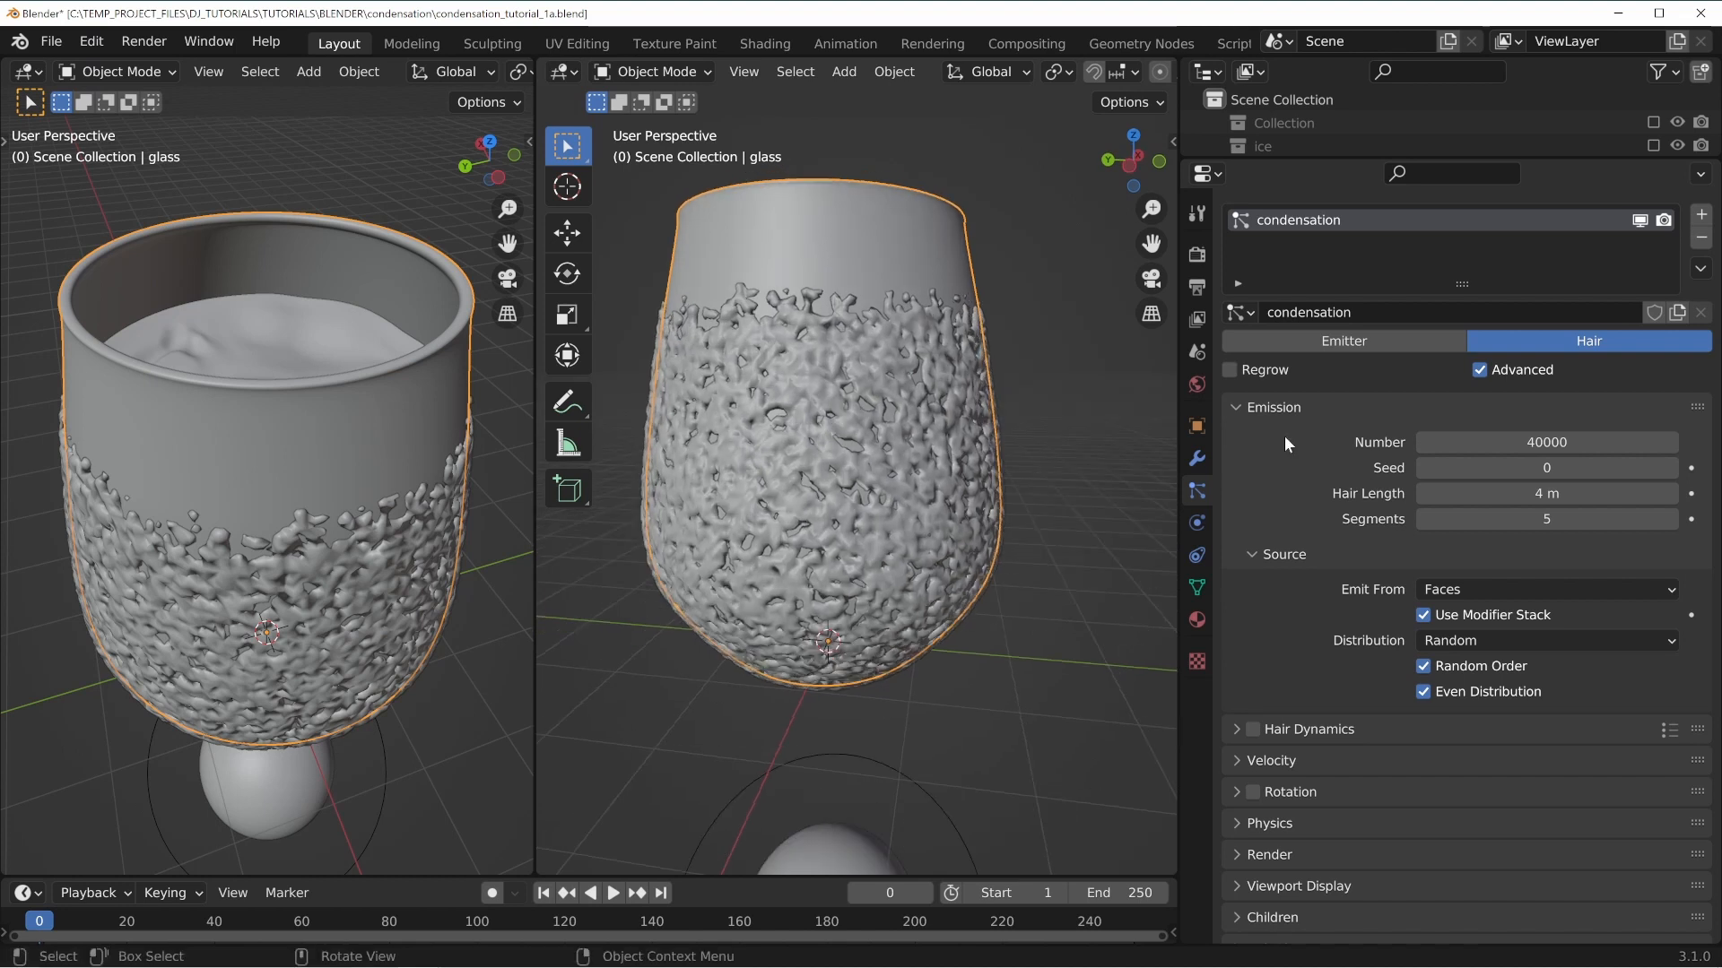
pyautogui.scroll(-6, 1321, 730)
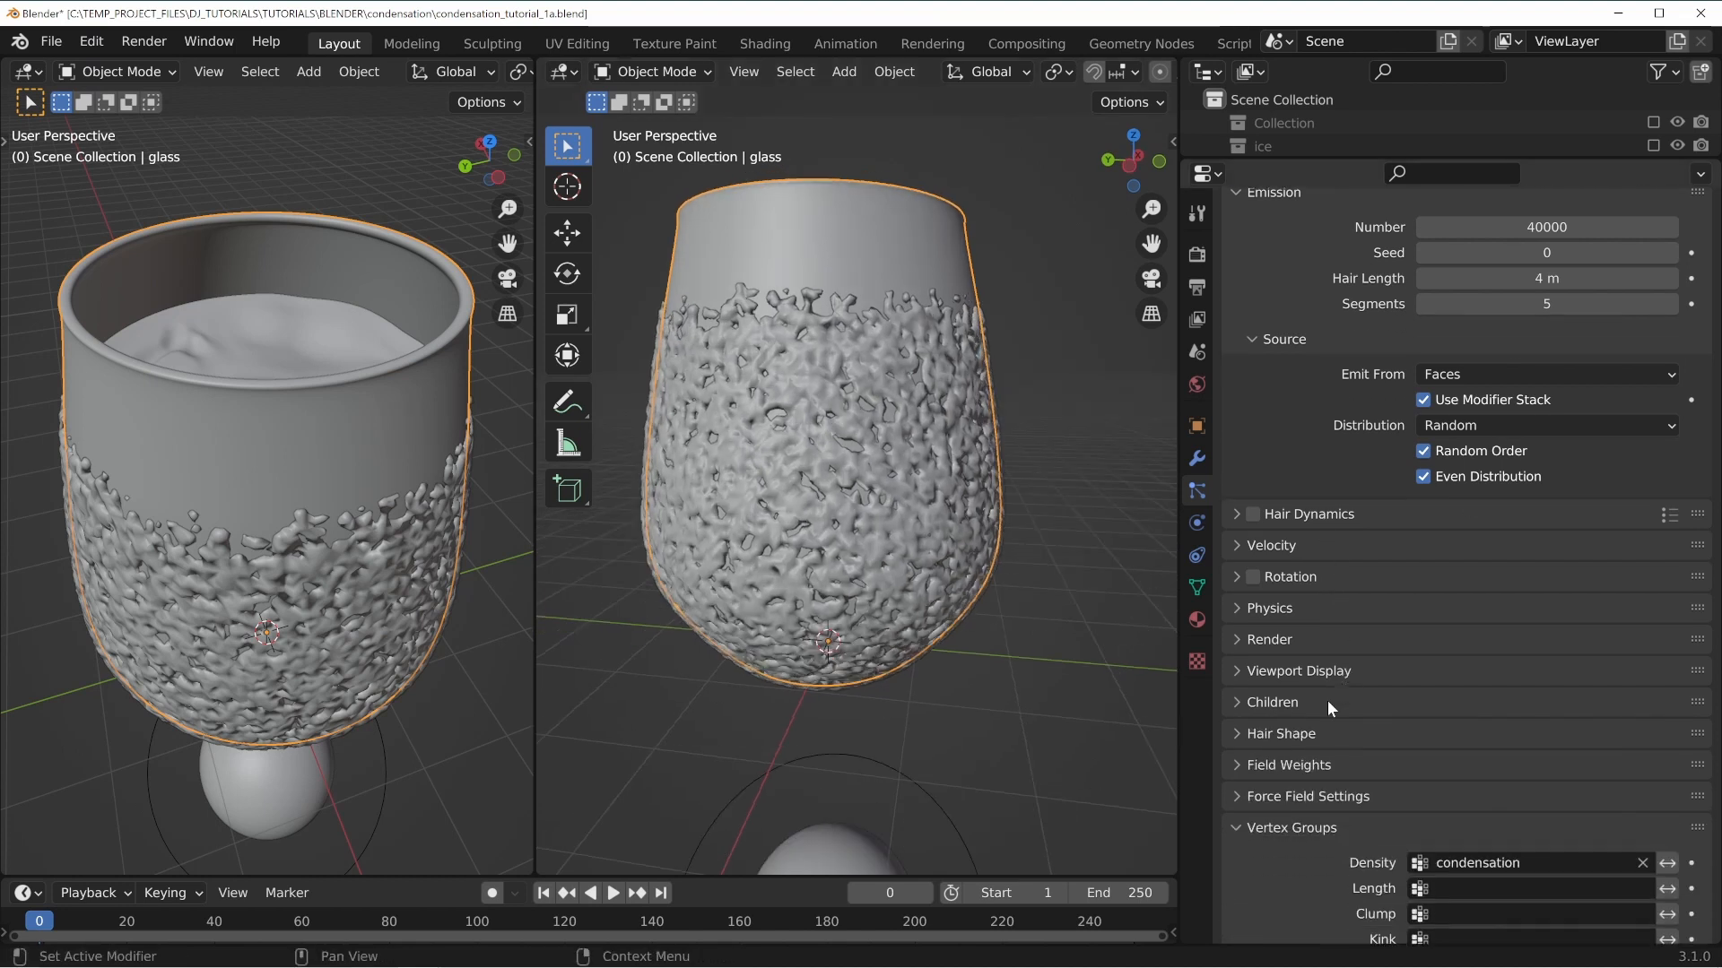
# Set the condensation particles' render Scale to 0.005.
pyautogui.scroll(-2, 1328, 702)
pyautogui.click(1269, 569)
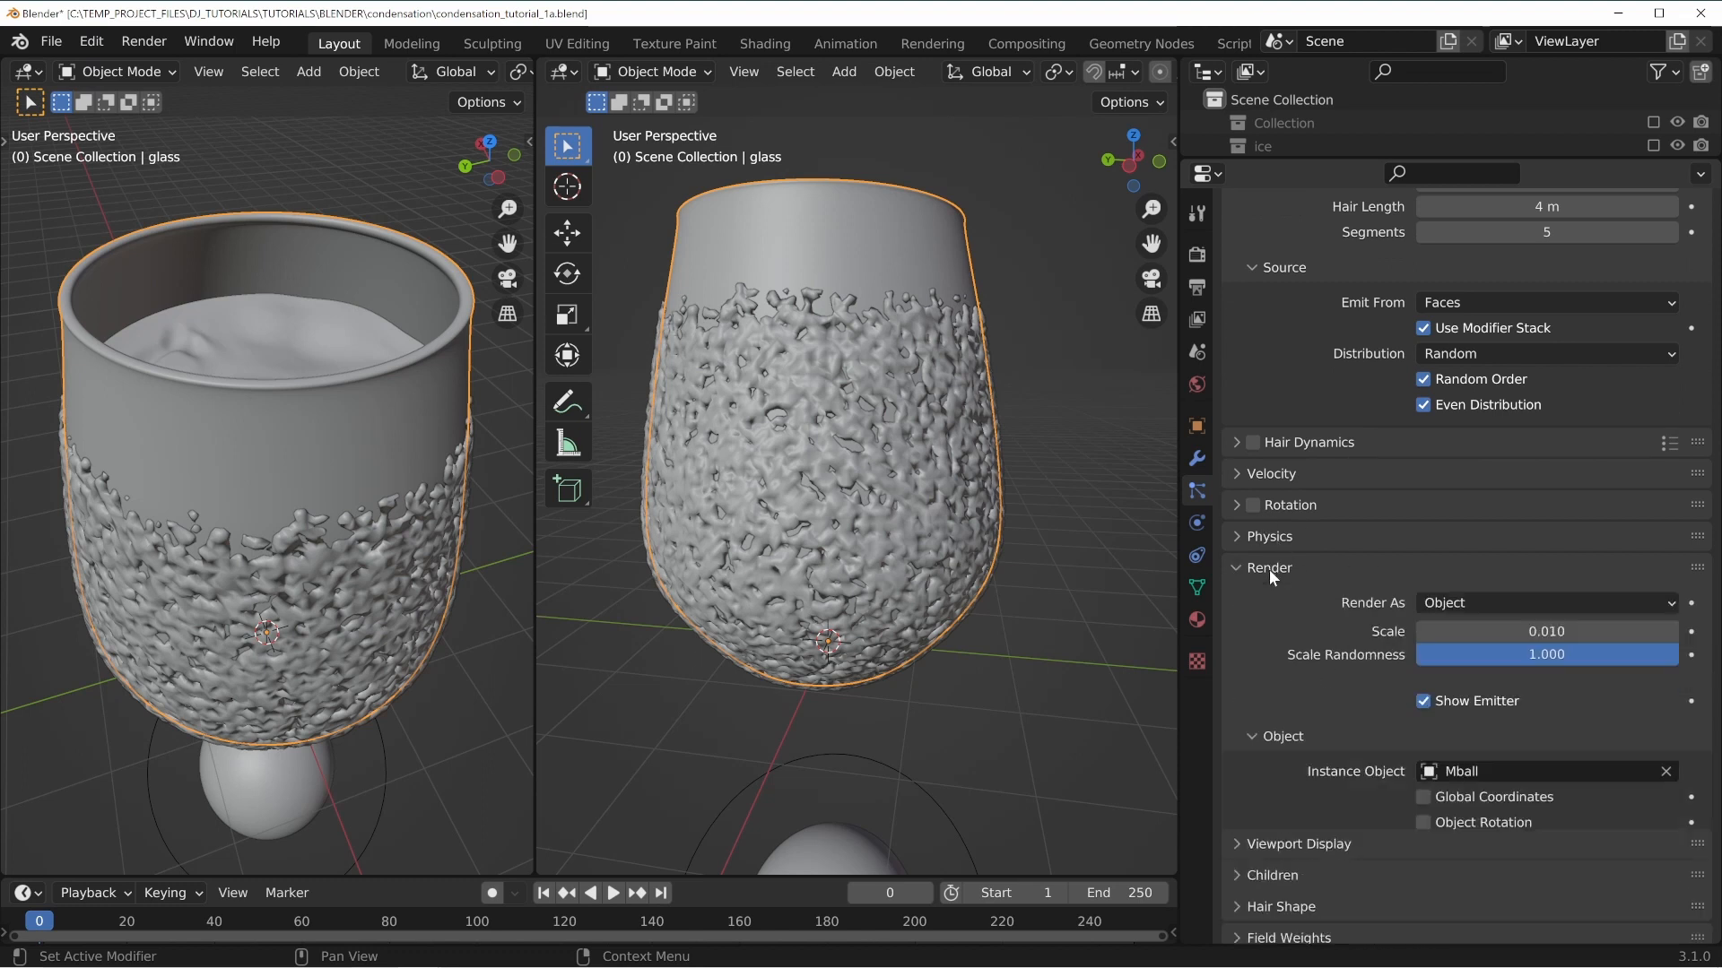
pyautogui.click(1547, 630)
pyautogui.write('.0')
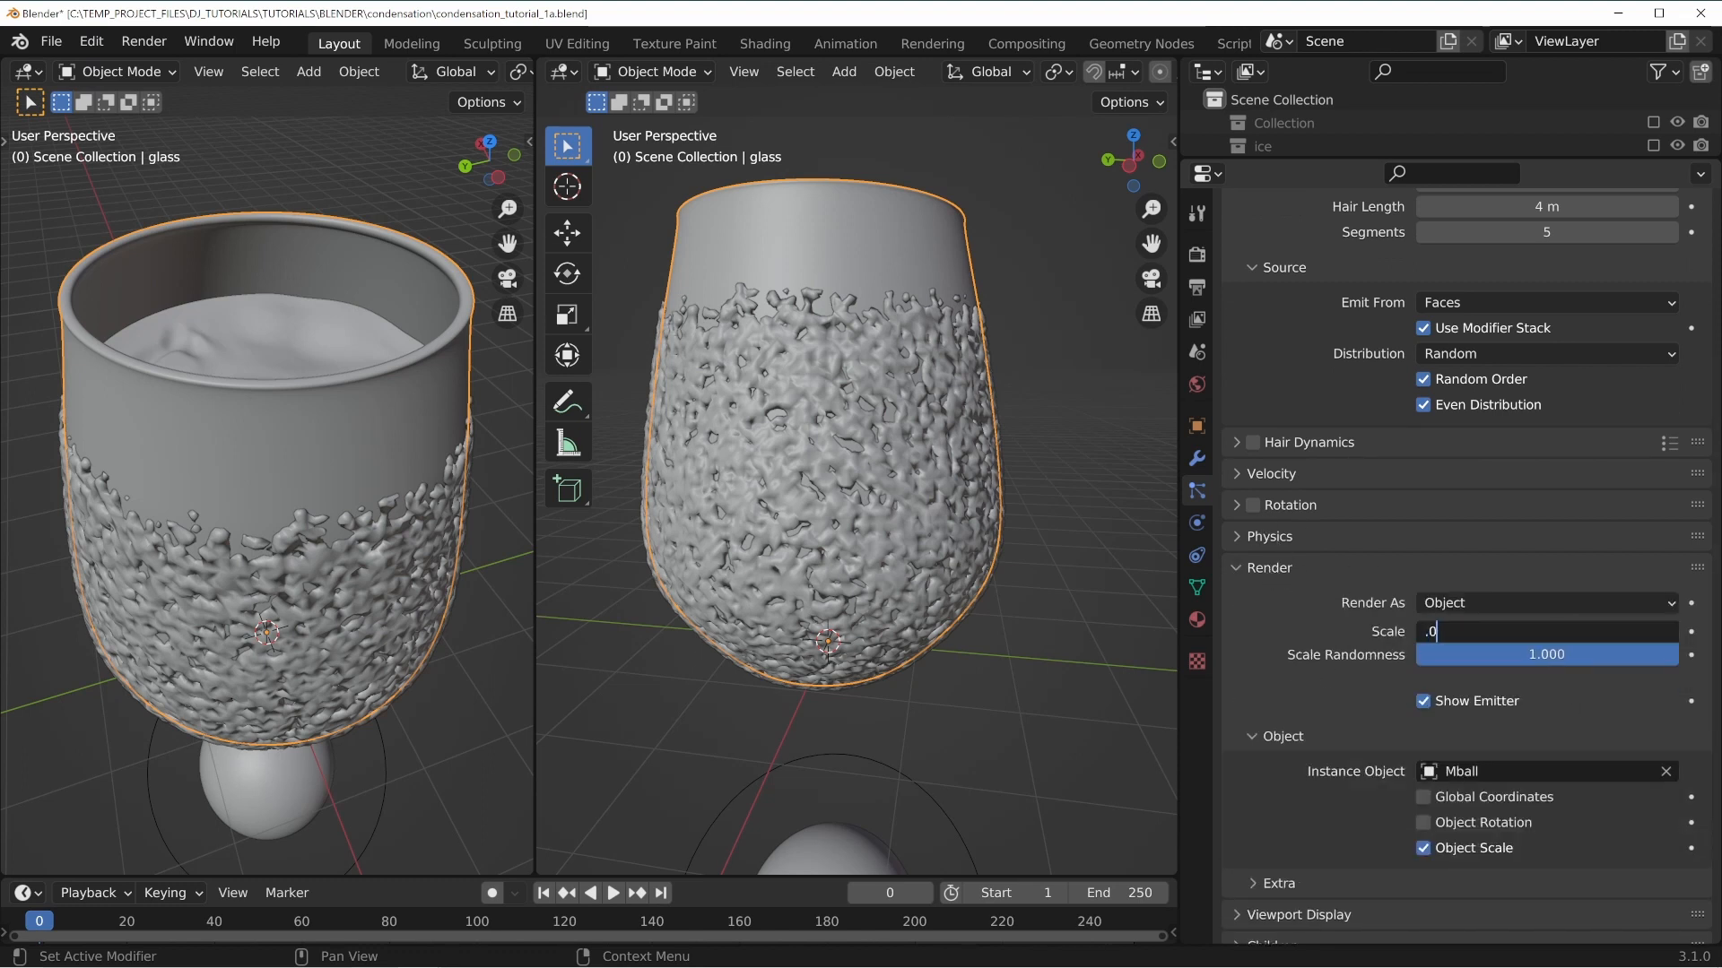
pyautogui.write('05')
pyautogui.press('Return')
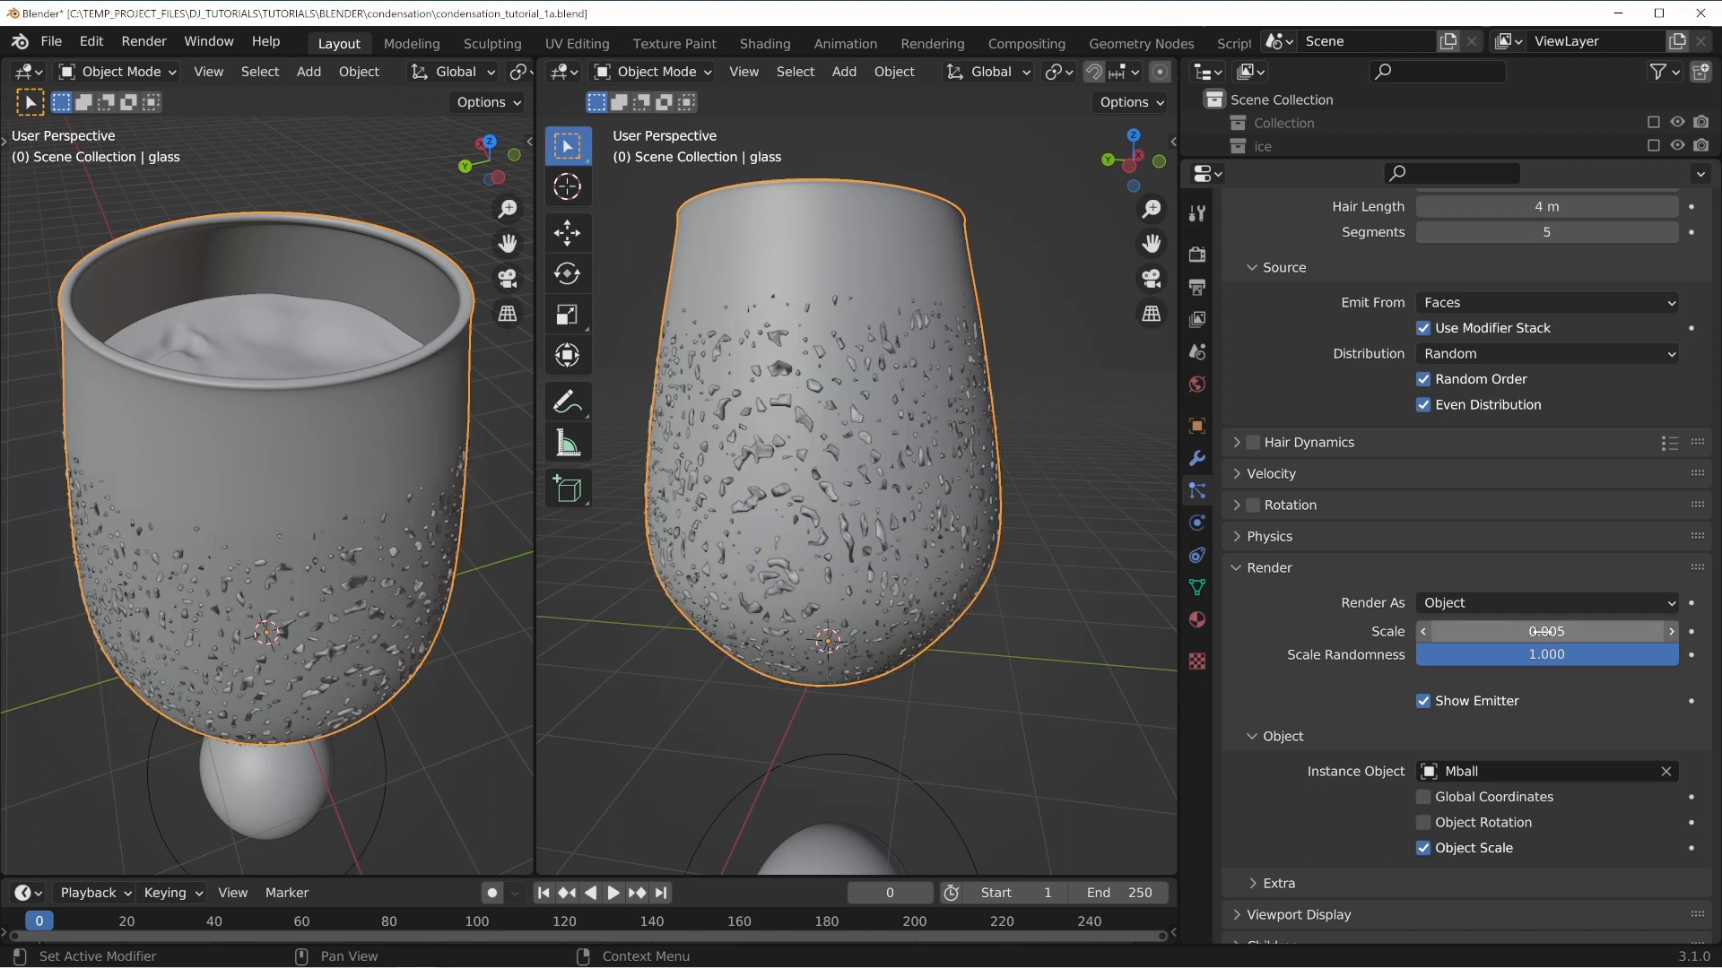
# Select the metaball droplet object and set its viewport resolution to 0.015 m.
pyautogui.click(899, 801)
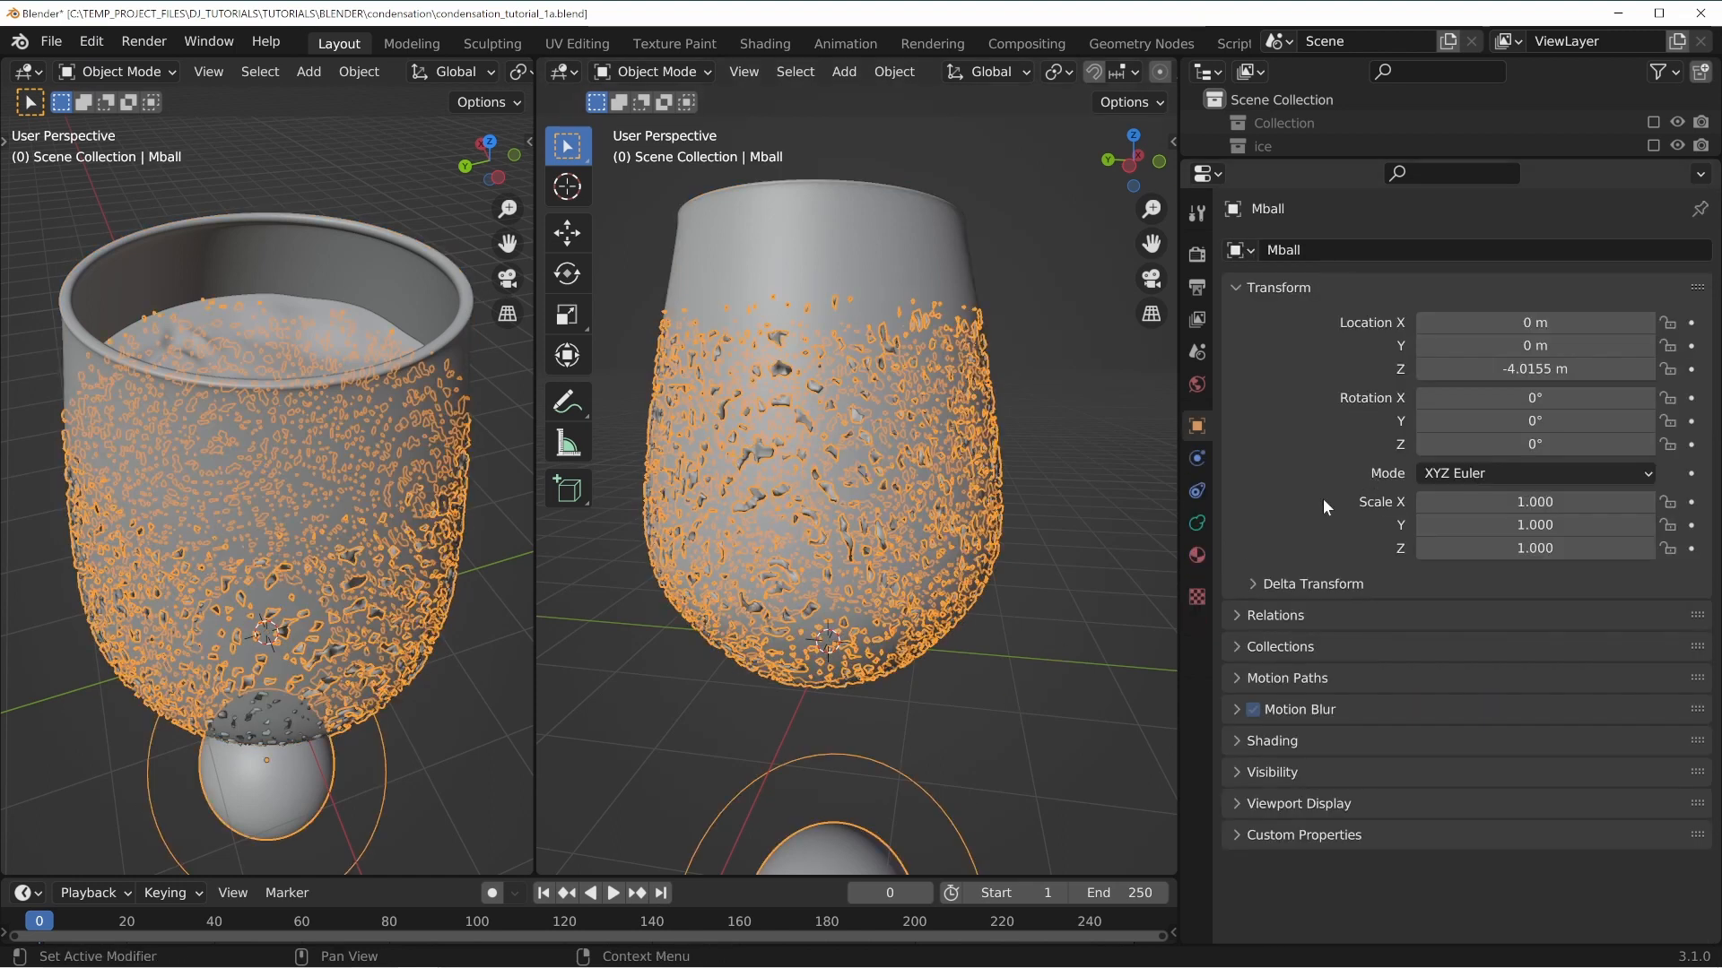
pyautogui.click(1198, 527)
pyautogui.click(1541, 323)
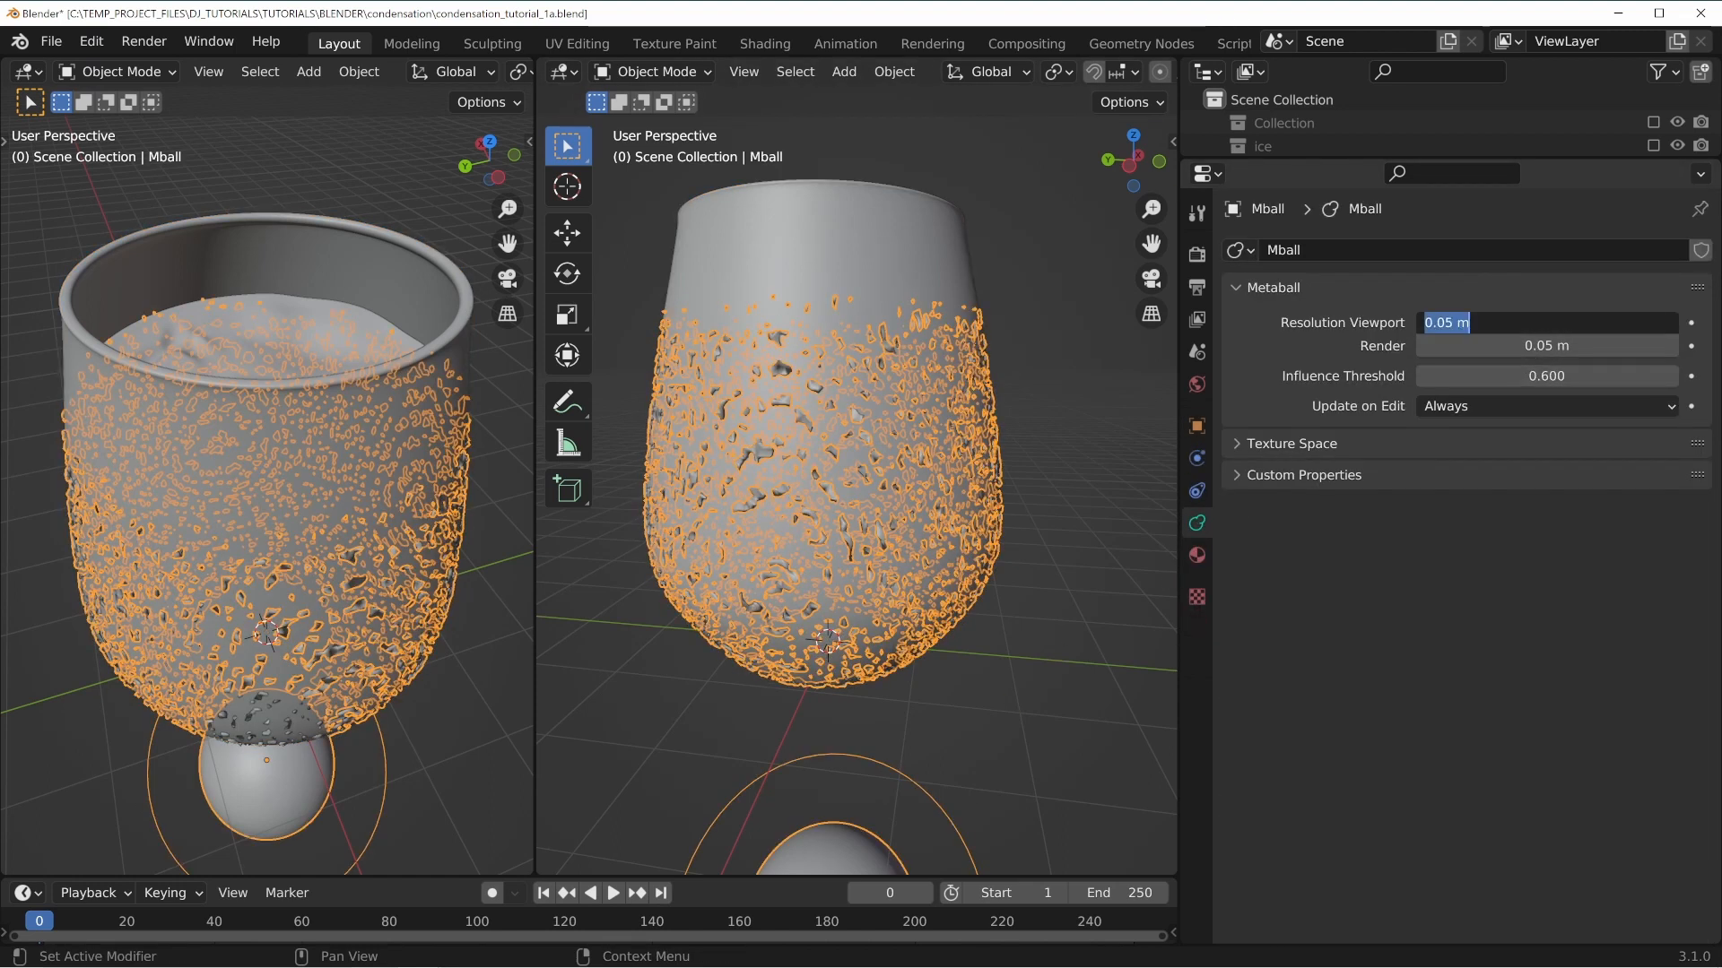
pyautogui.press('Escape')
pyautogui.click(1539, 322)
pyautogui.write('.02')
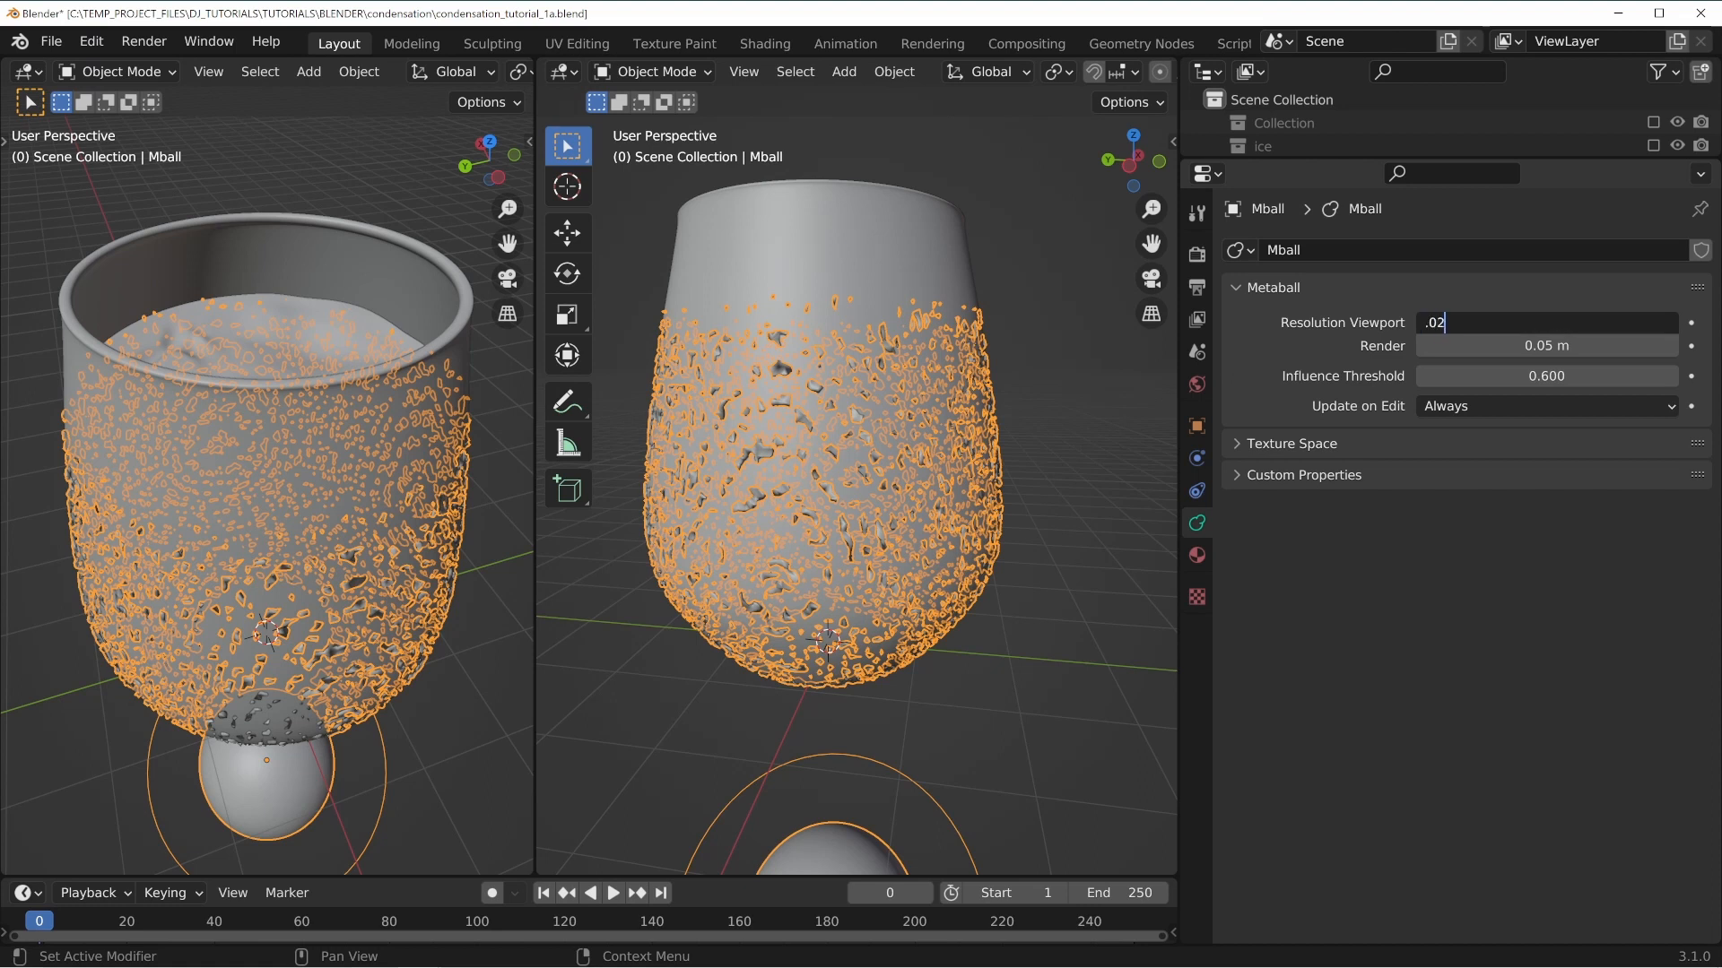
pyautogui.press('Return')
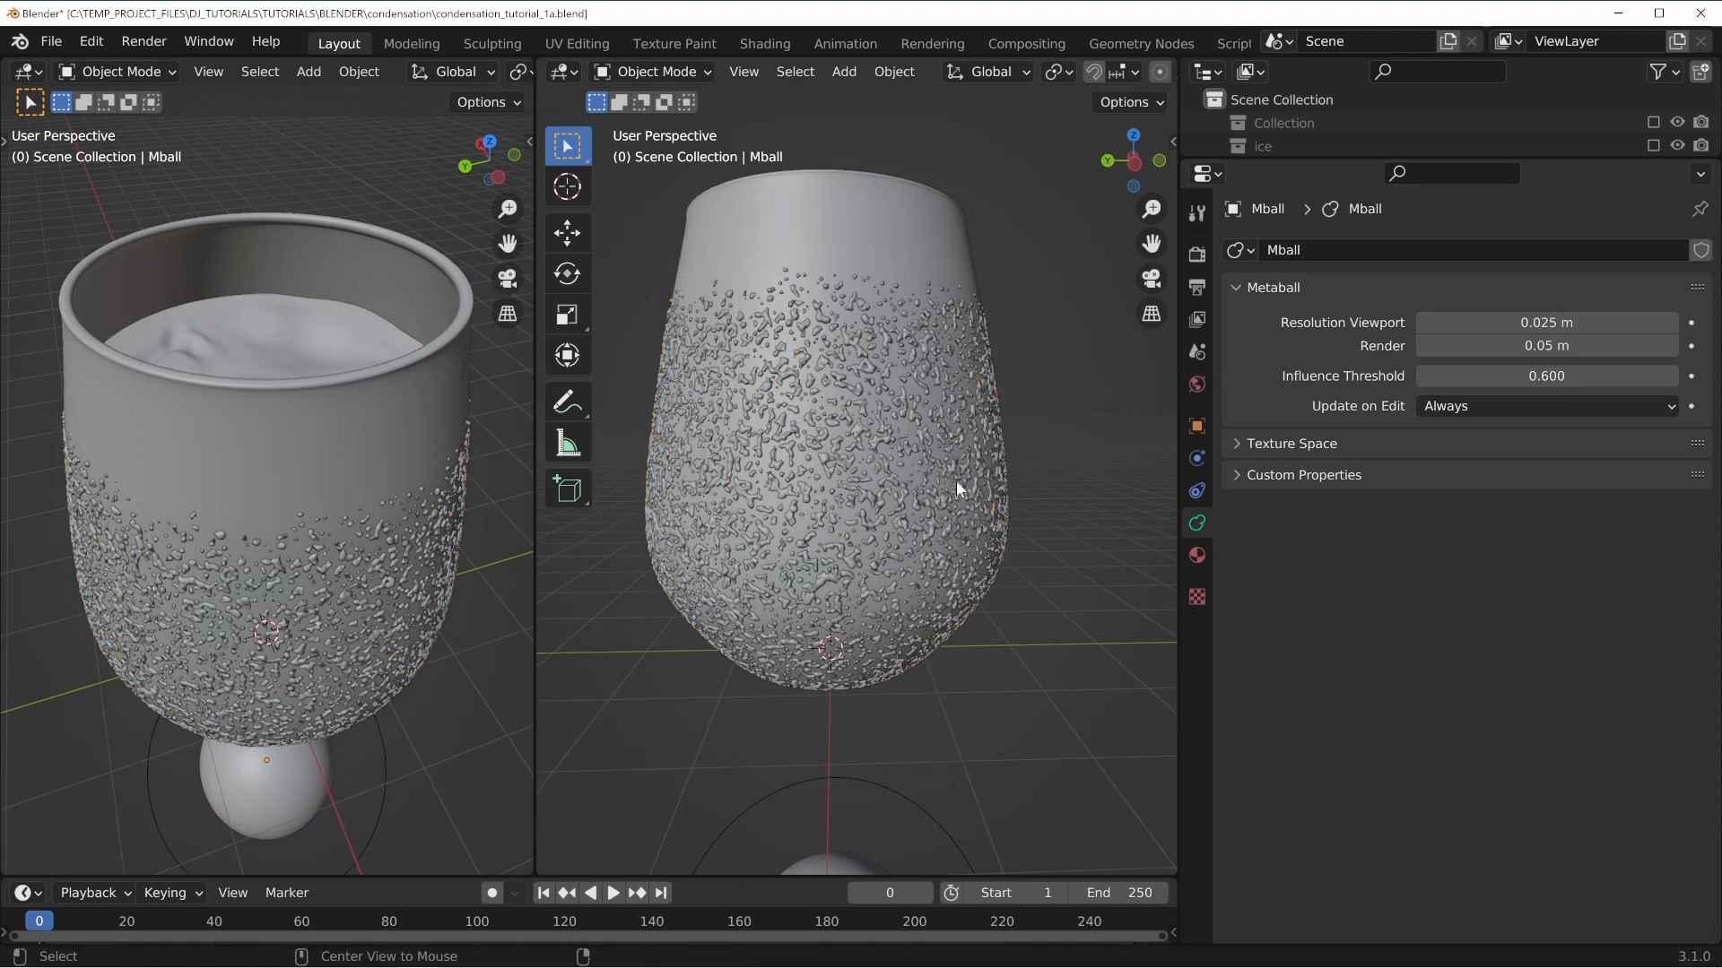
pyautogui.scroll(2, 961, 493)
pyautogui.scroll(-4, 829, 414)
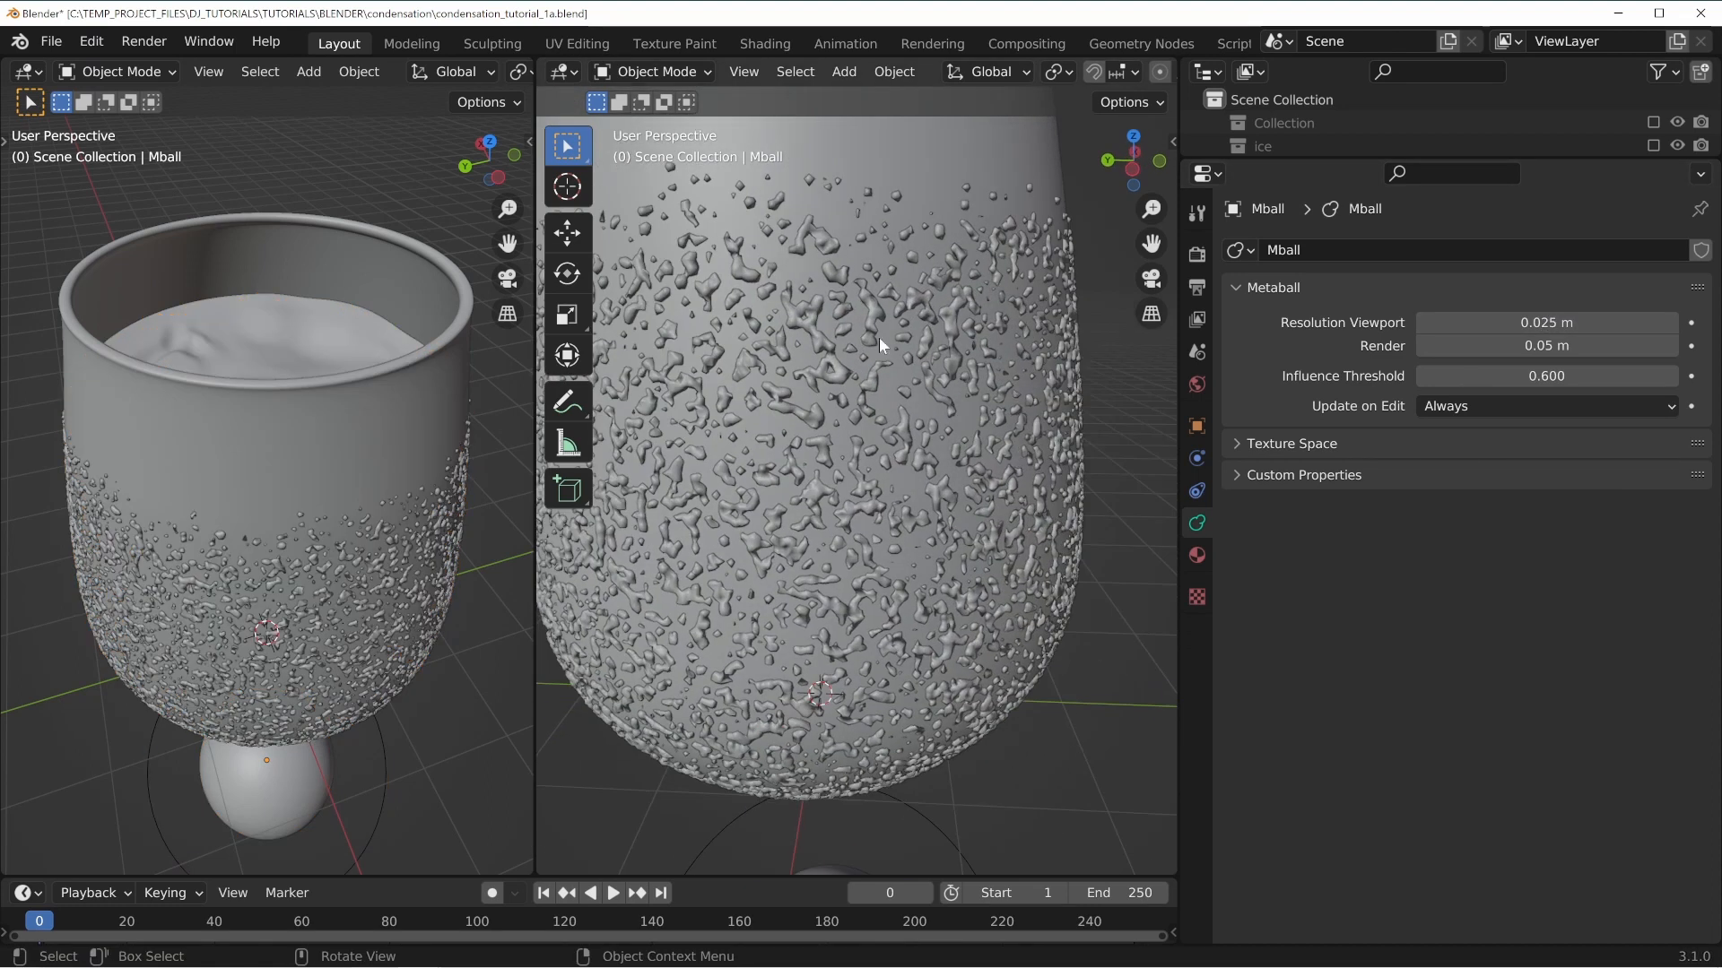
pyautogui.click(1539, 322)
pyautogui.write('.015')
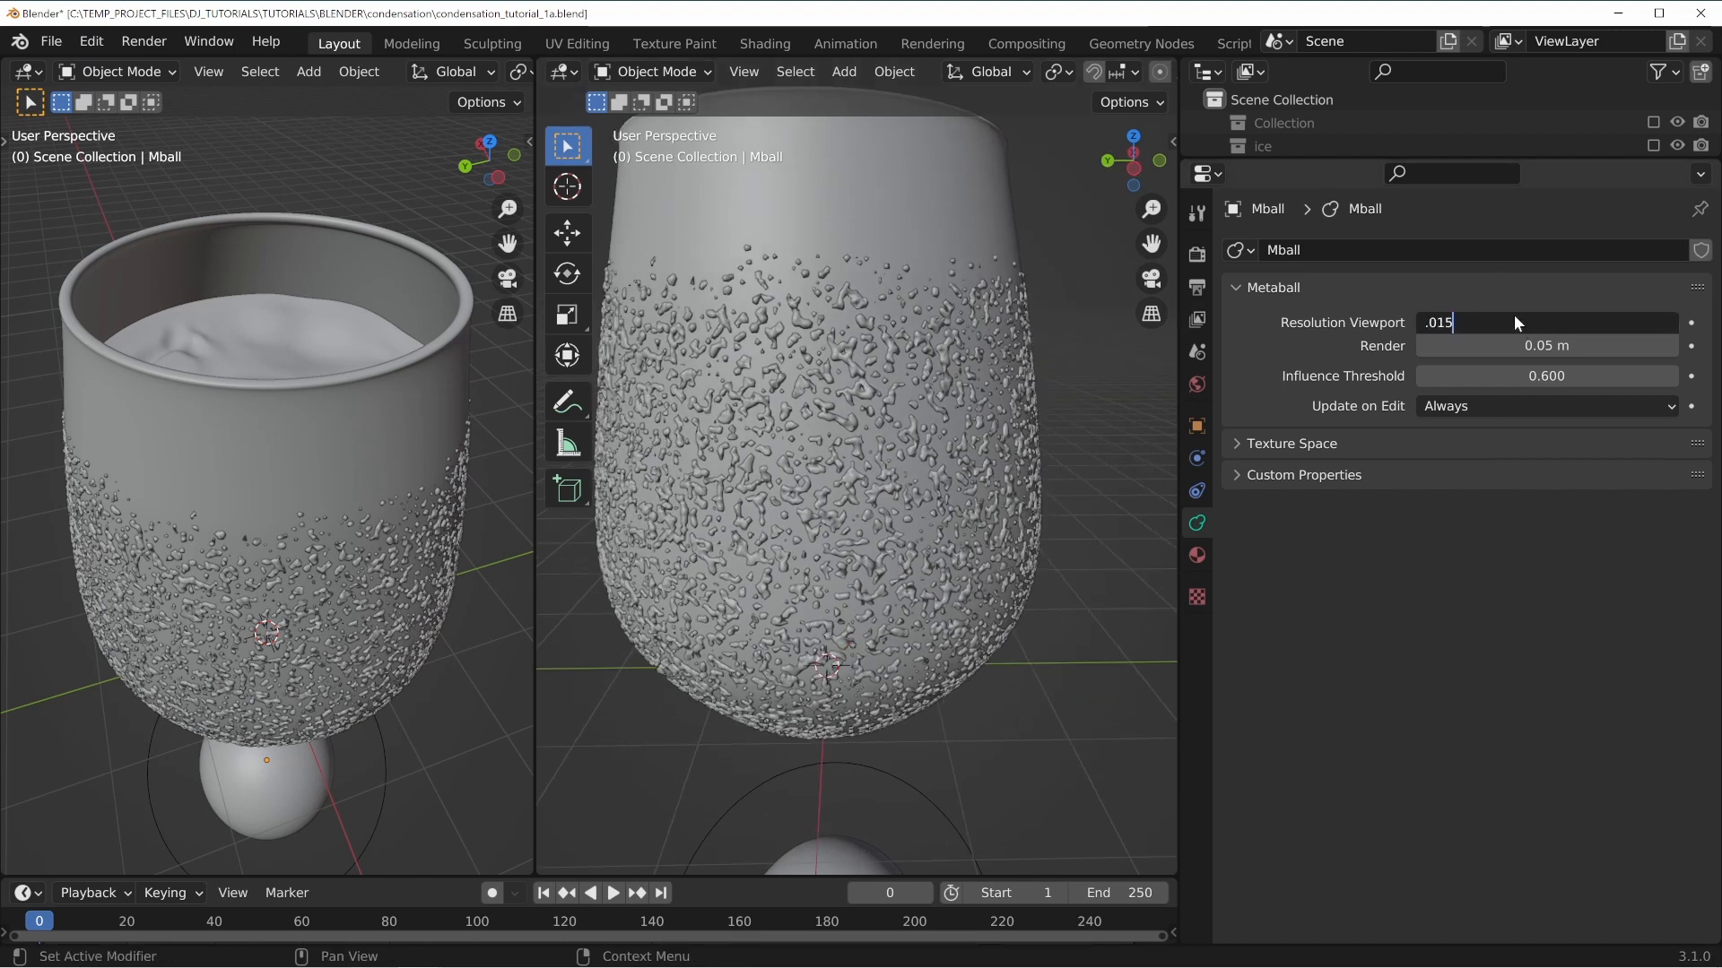
pyautogui.press('Return')
# Reselect the glass, show its condensation particle settings, and save the file.
pyautogui.moveTo(939, 567)
pyautogui.mouseDown(button='middle')
pyautogui.moveTo(1012, 539)
pyautogui.moveTo(1074, 486)
pyautogui.moveTo(1073, 455)
pyautogui.moveTo(903, 483)
pyautogui.moveTo(795, 568)
pyautogui.moveTo(884, 534)
pyautogui.moveTo(942, 548)
pyautogui.mouseUp(button='middle')
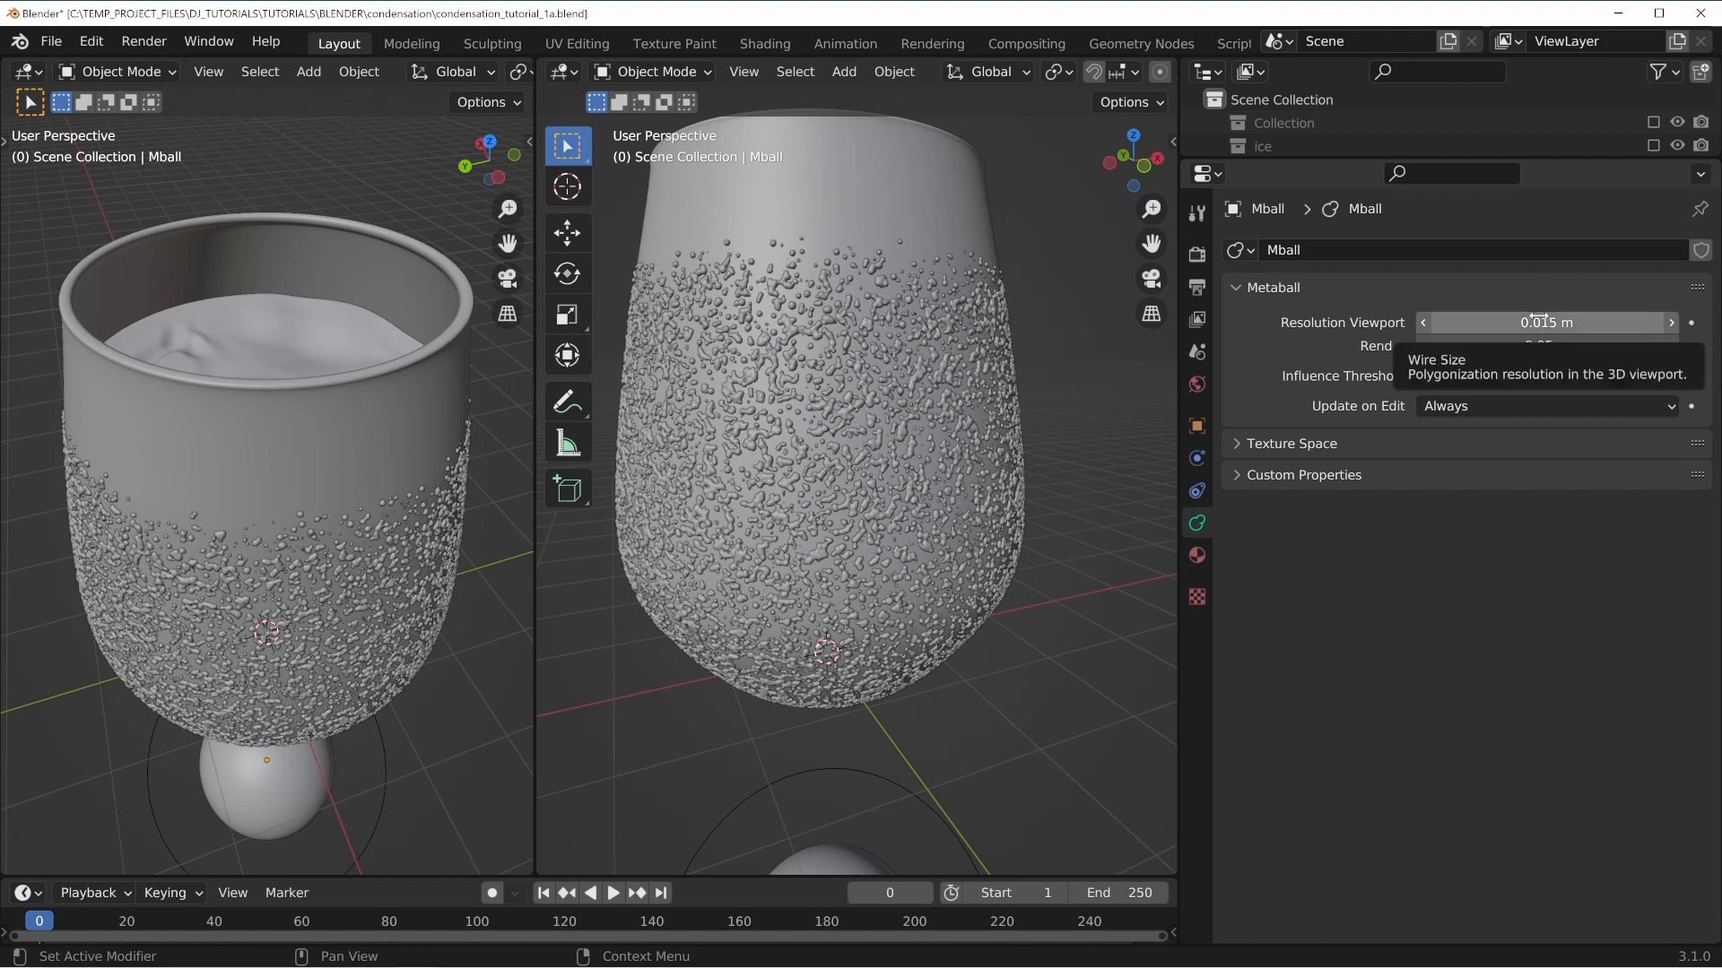
pyautogui.moveTo(780, 371); pyautogui.dragTo(814, 301, button='middle')
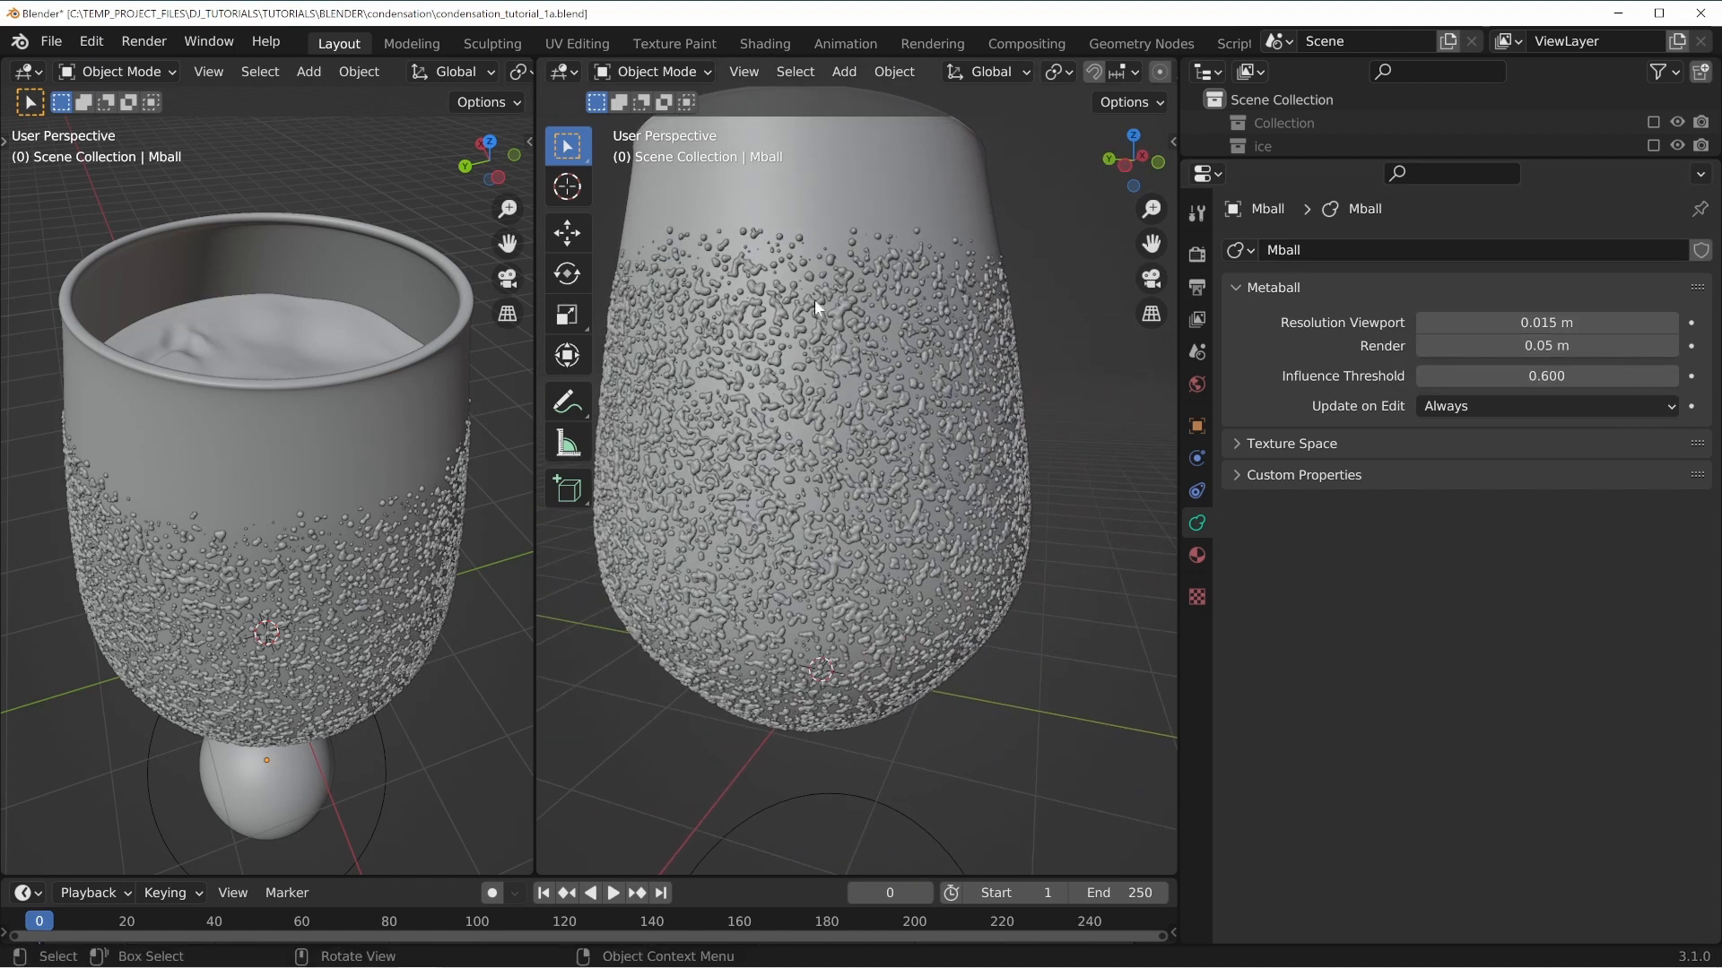
pyautogui.click(1199, 457)
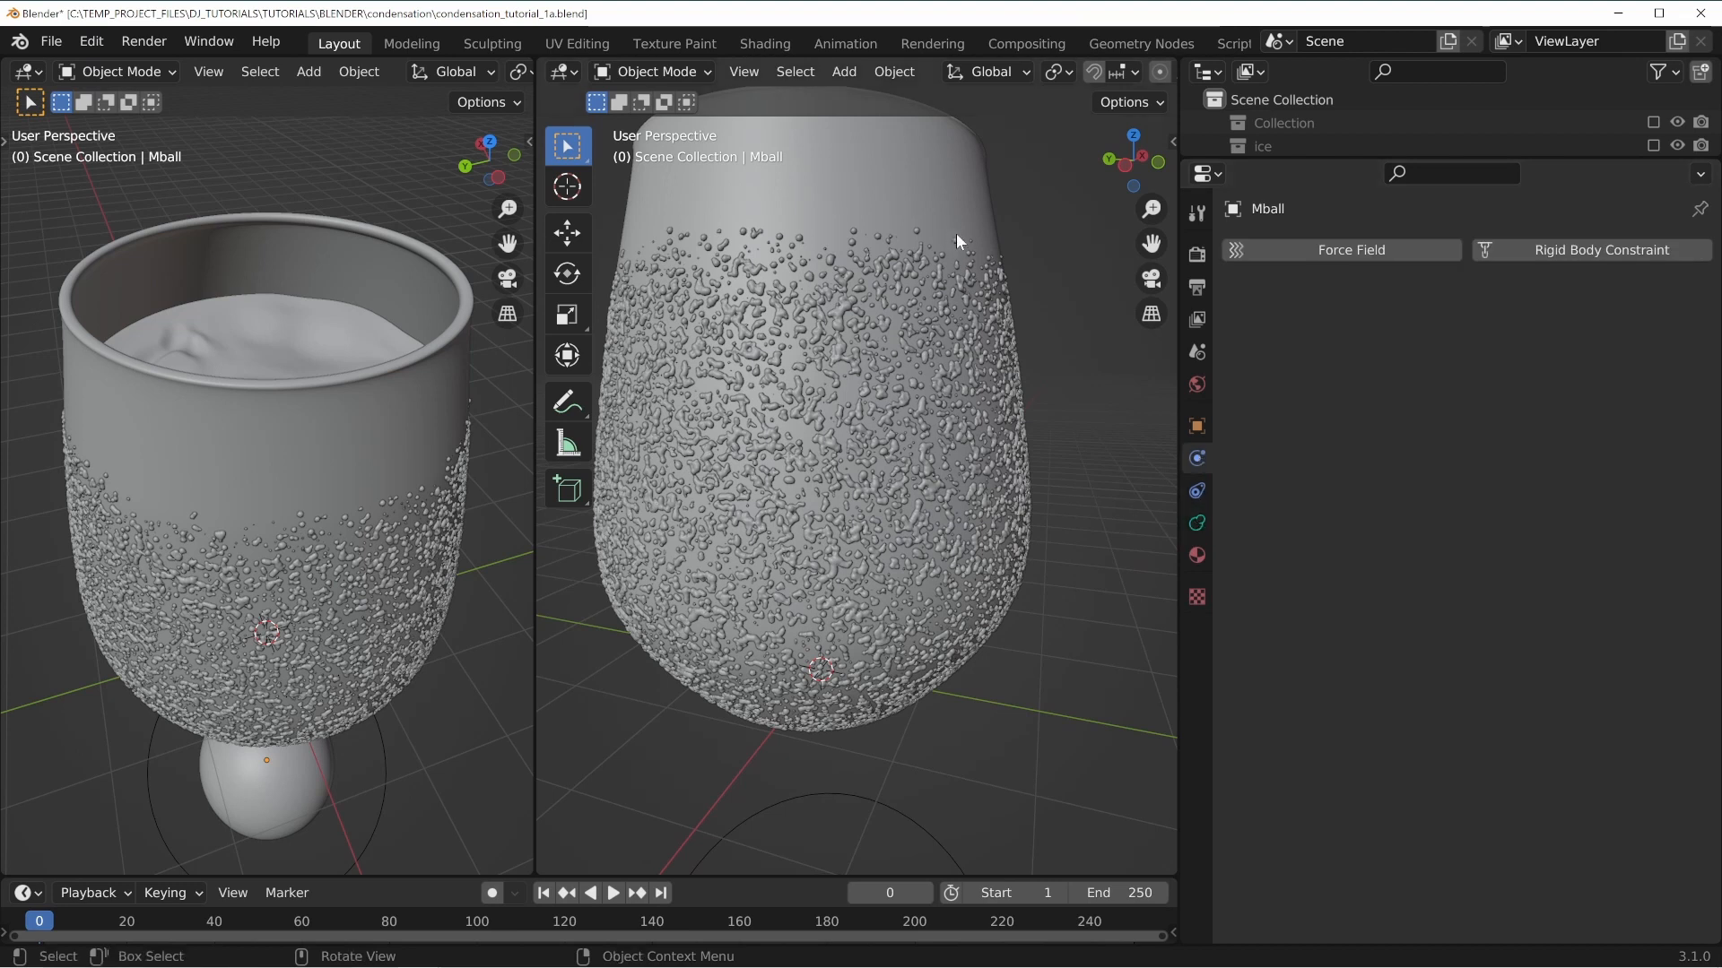
pyautogui.click(964, 203)
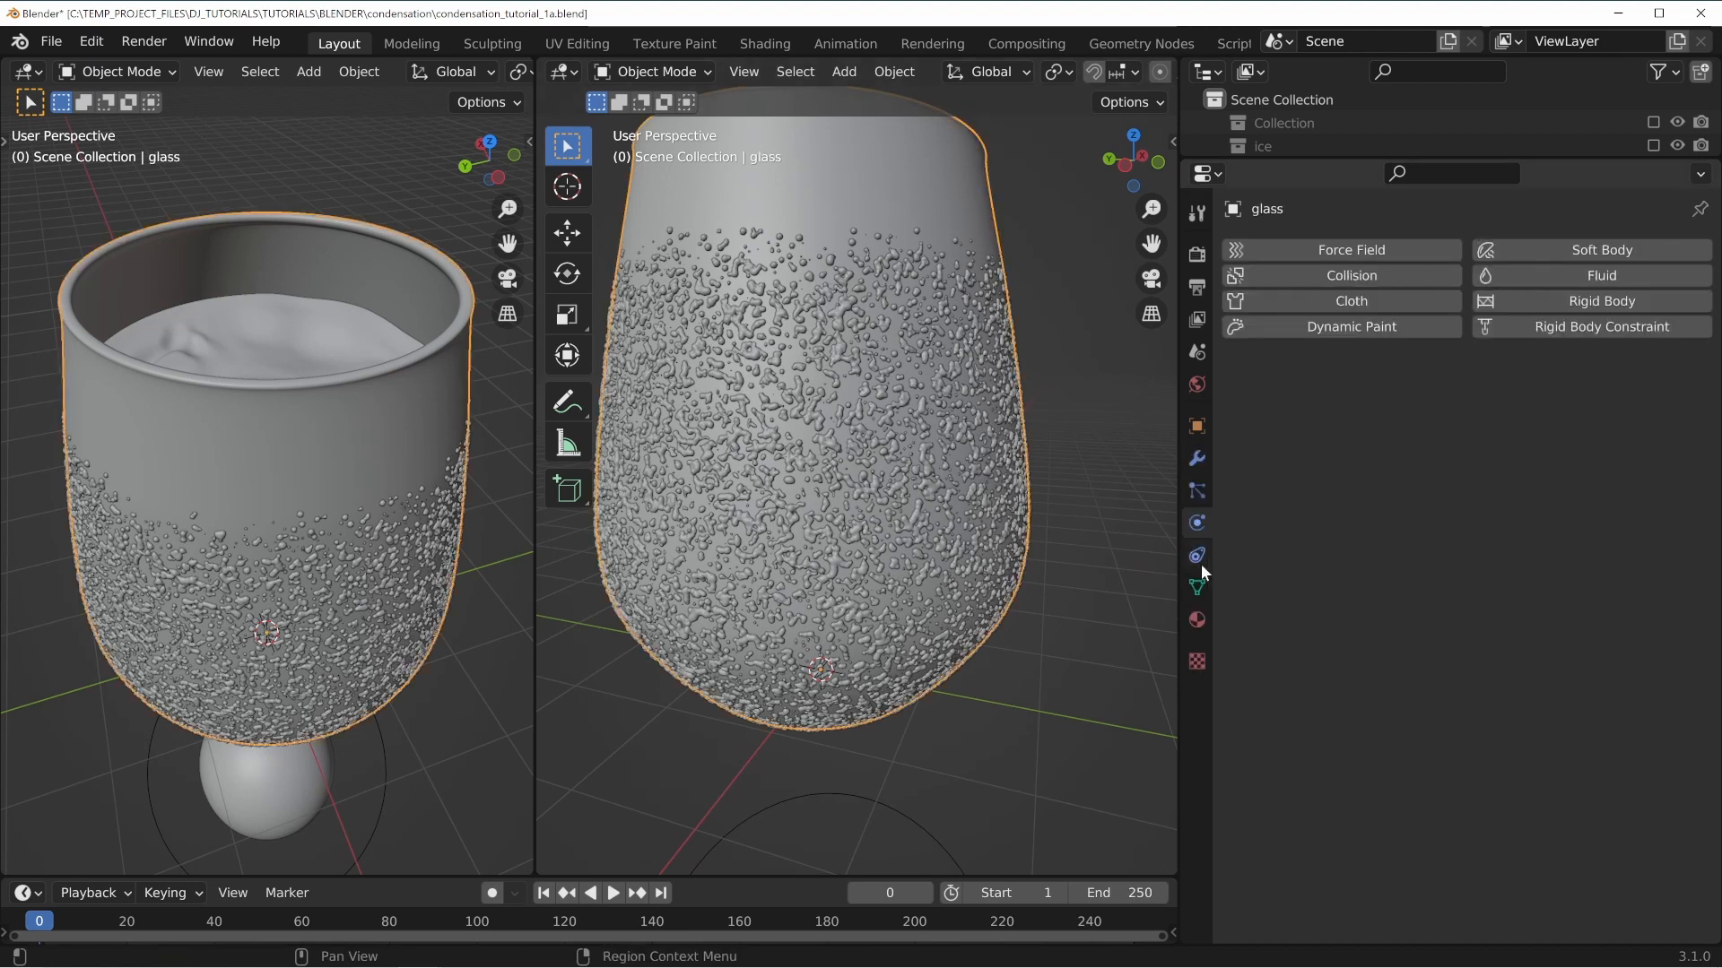
pyautogui.click(1198, 492)
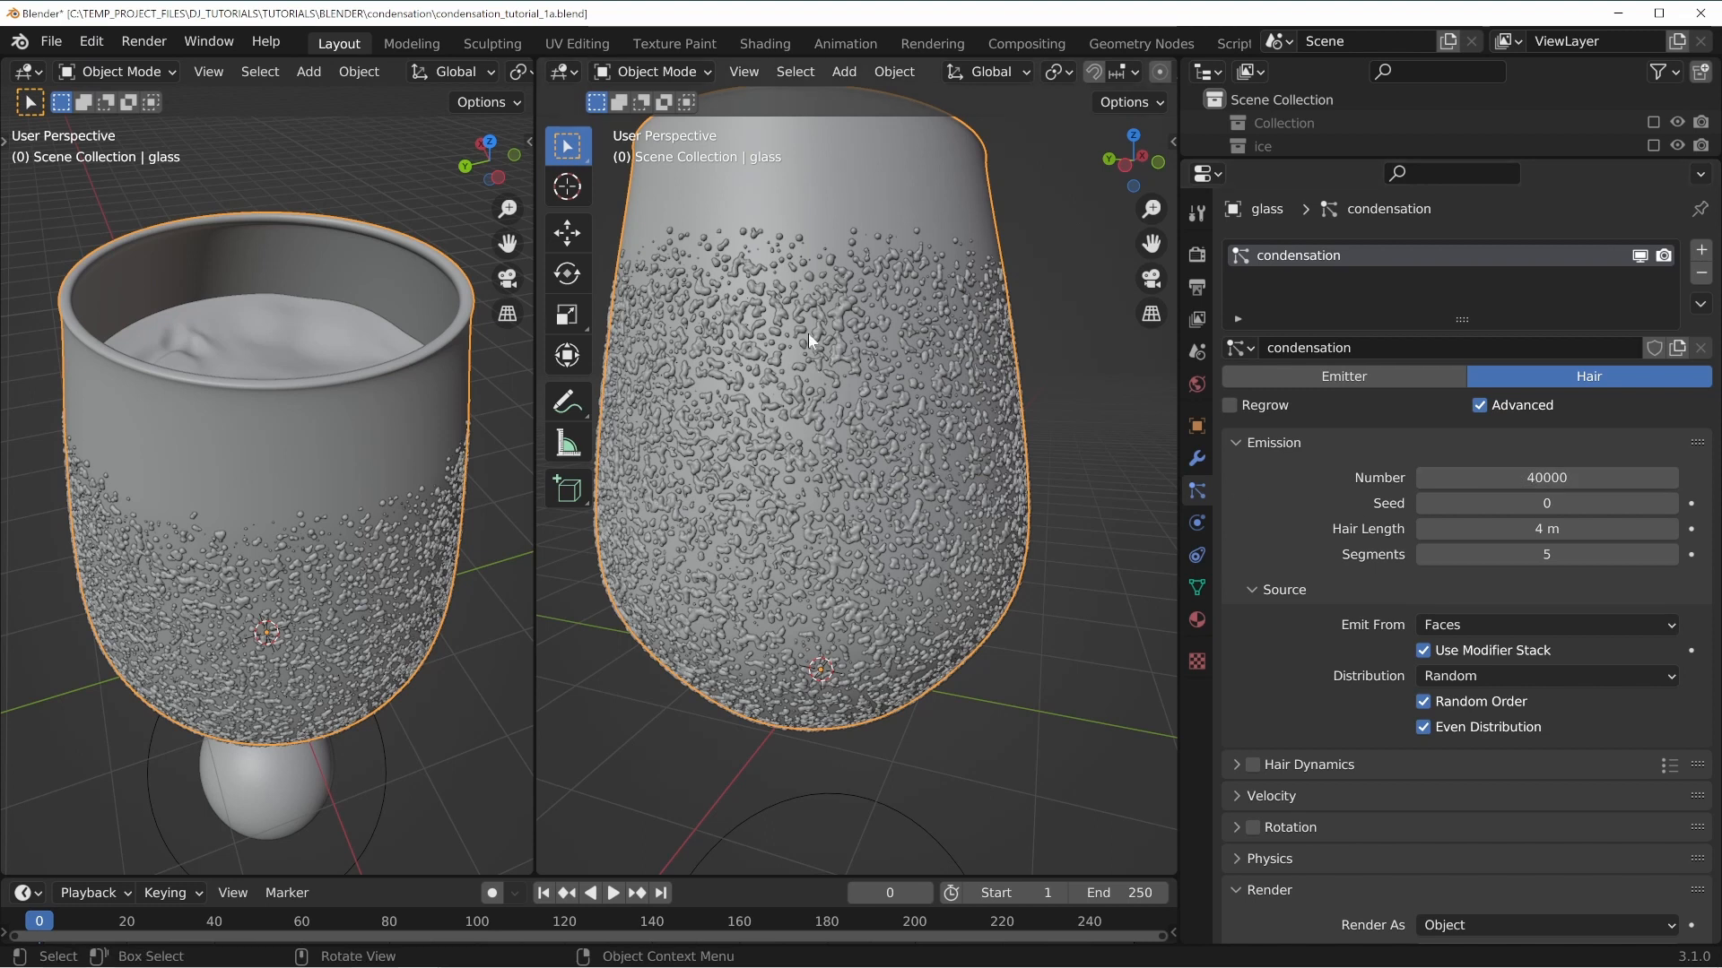
pyautogui.moveTo(721, 372); pyautogui.dragTo(746, 332, button='middle')
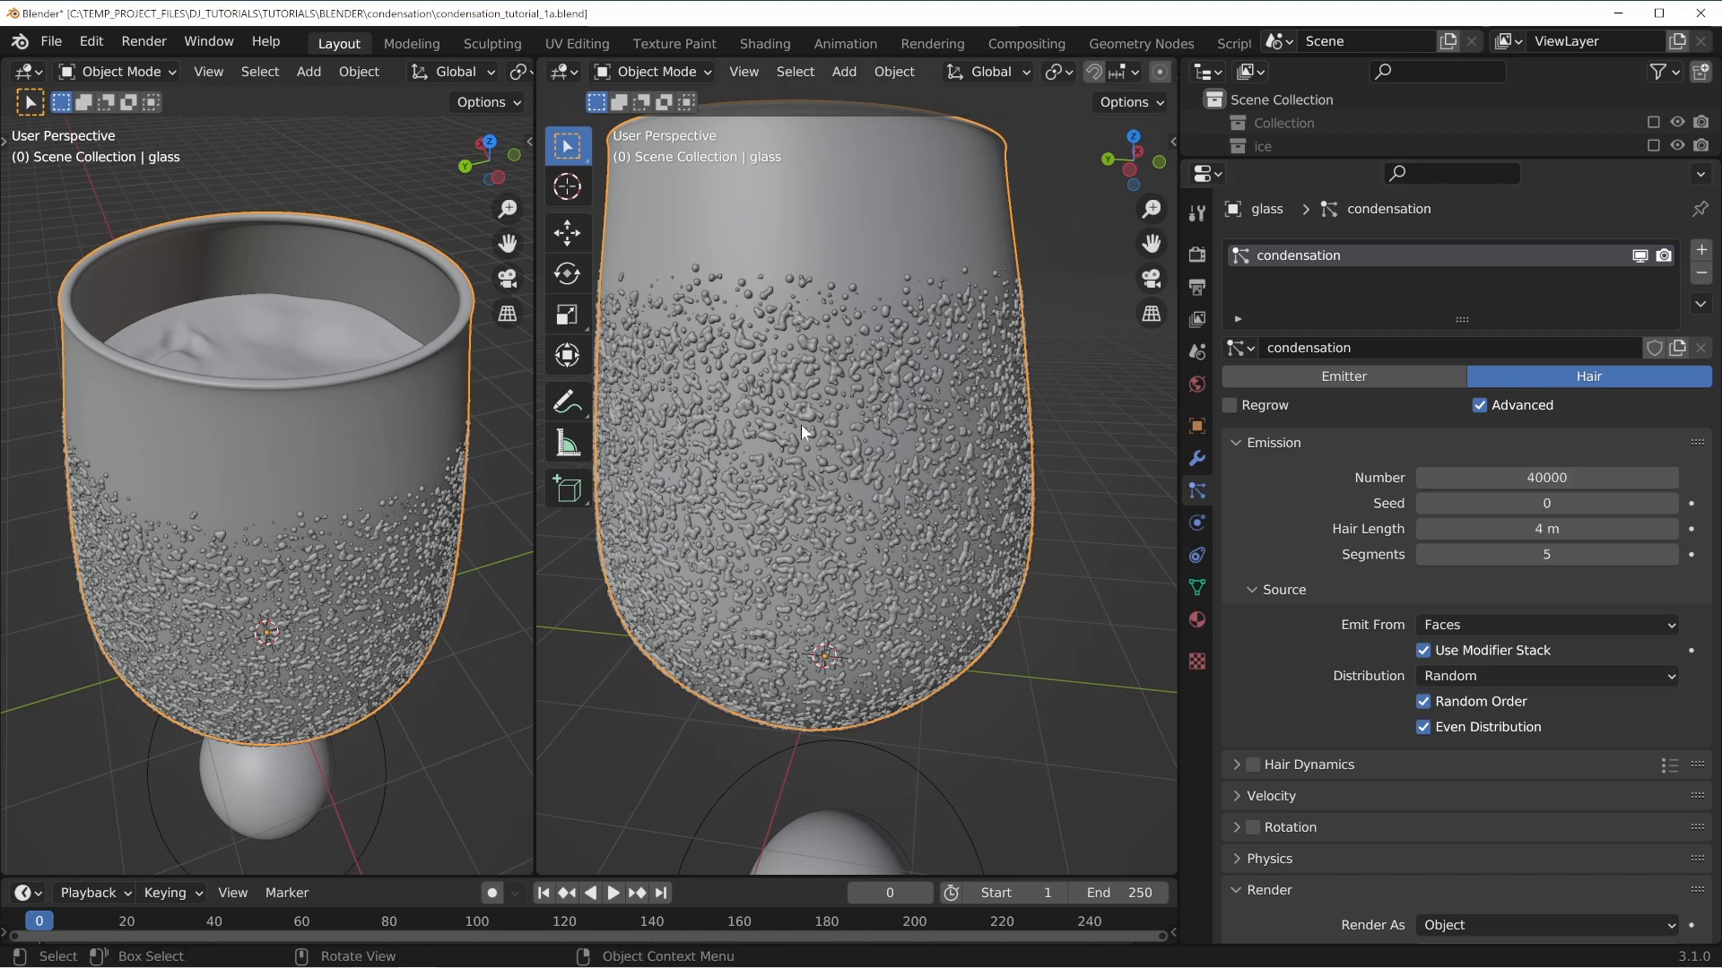
pyautogui.hotkey('ctrl', 's')
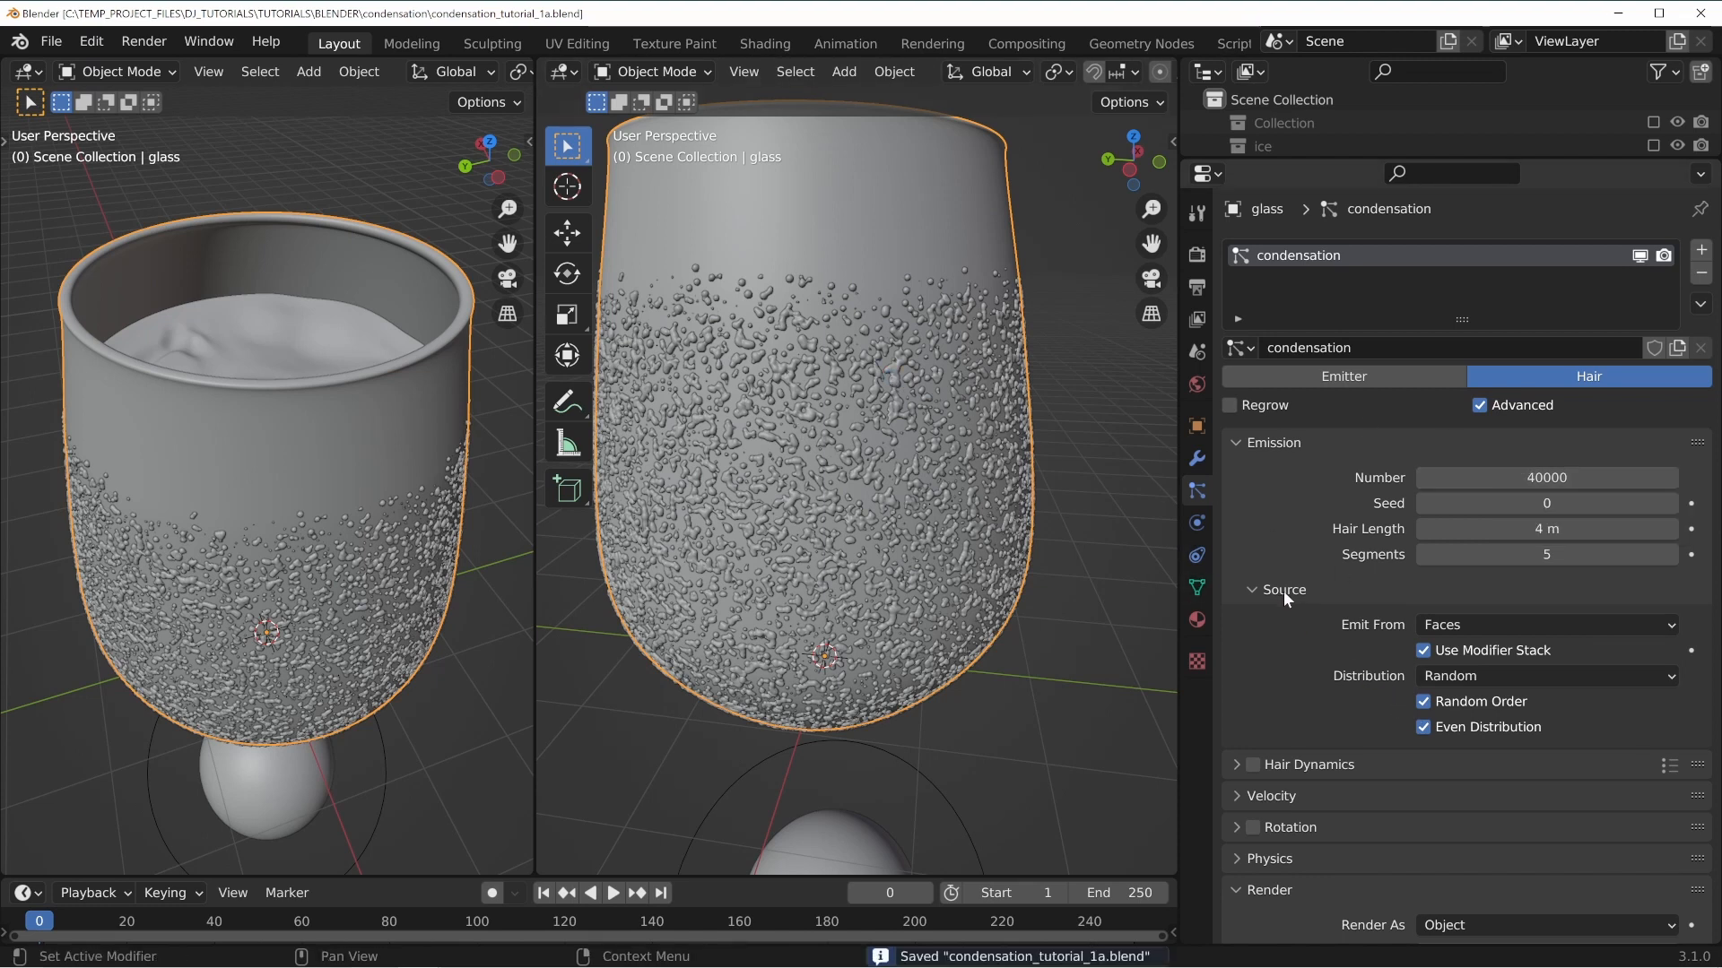
# Switch the left viewport to front orthographic view with rendered shading.
pyautogui.click(1268, 441)
pyautogui.scroll(-3, 957, 458)
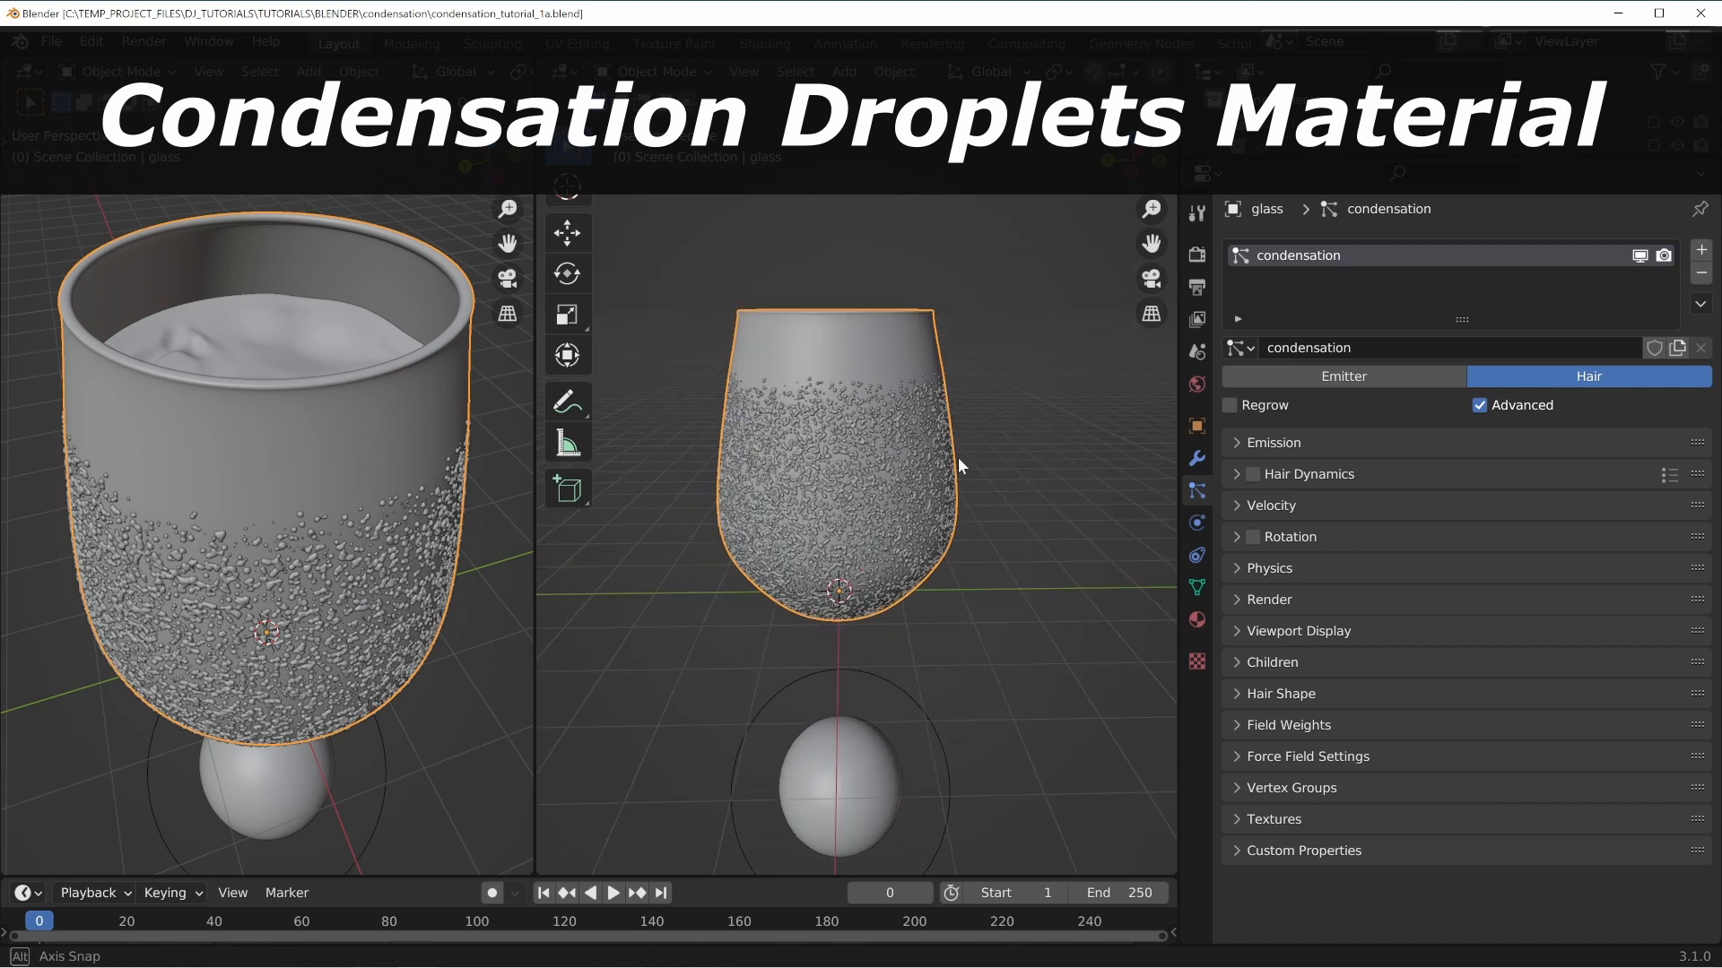
pyautogui.scroll(3, 961, 461)
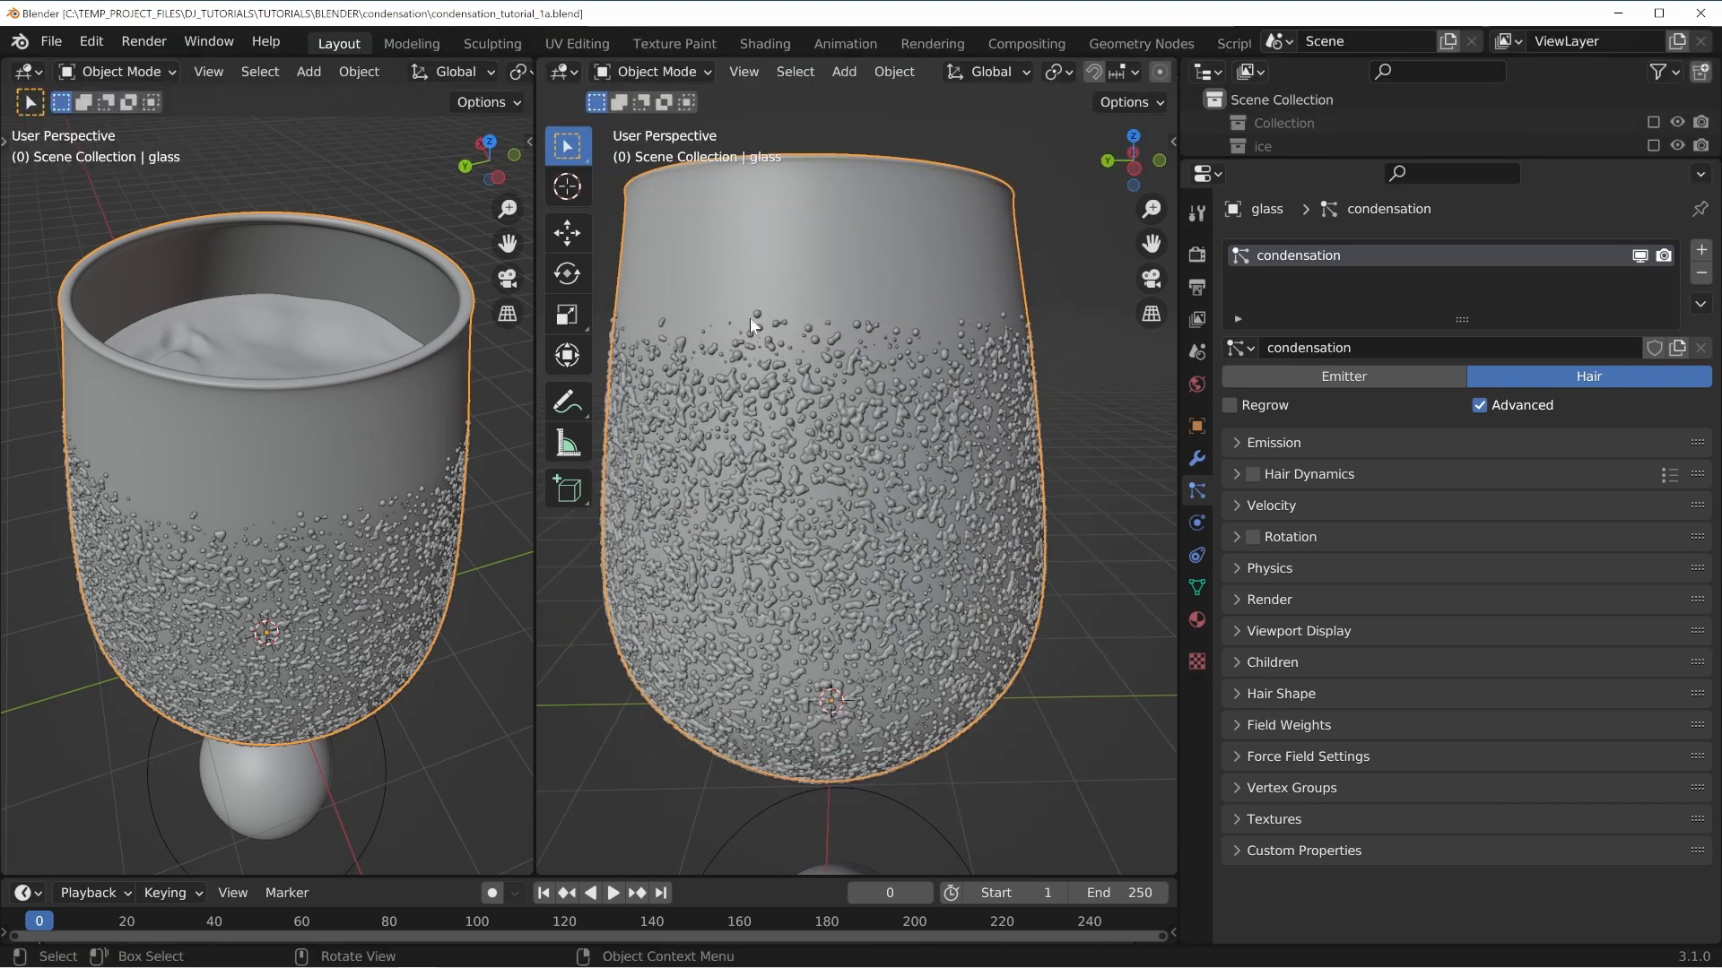
pyautogui.press('KP_1')
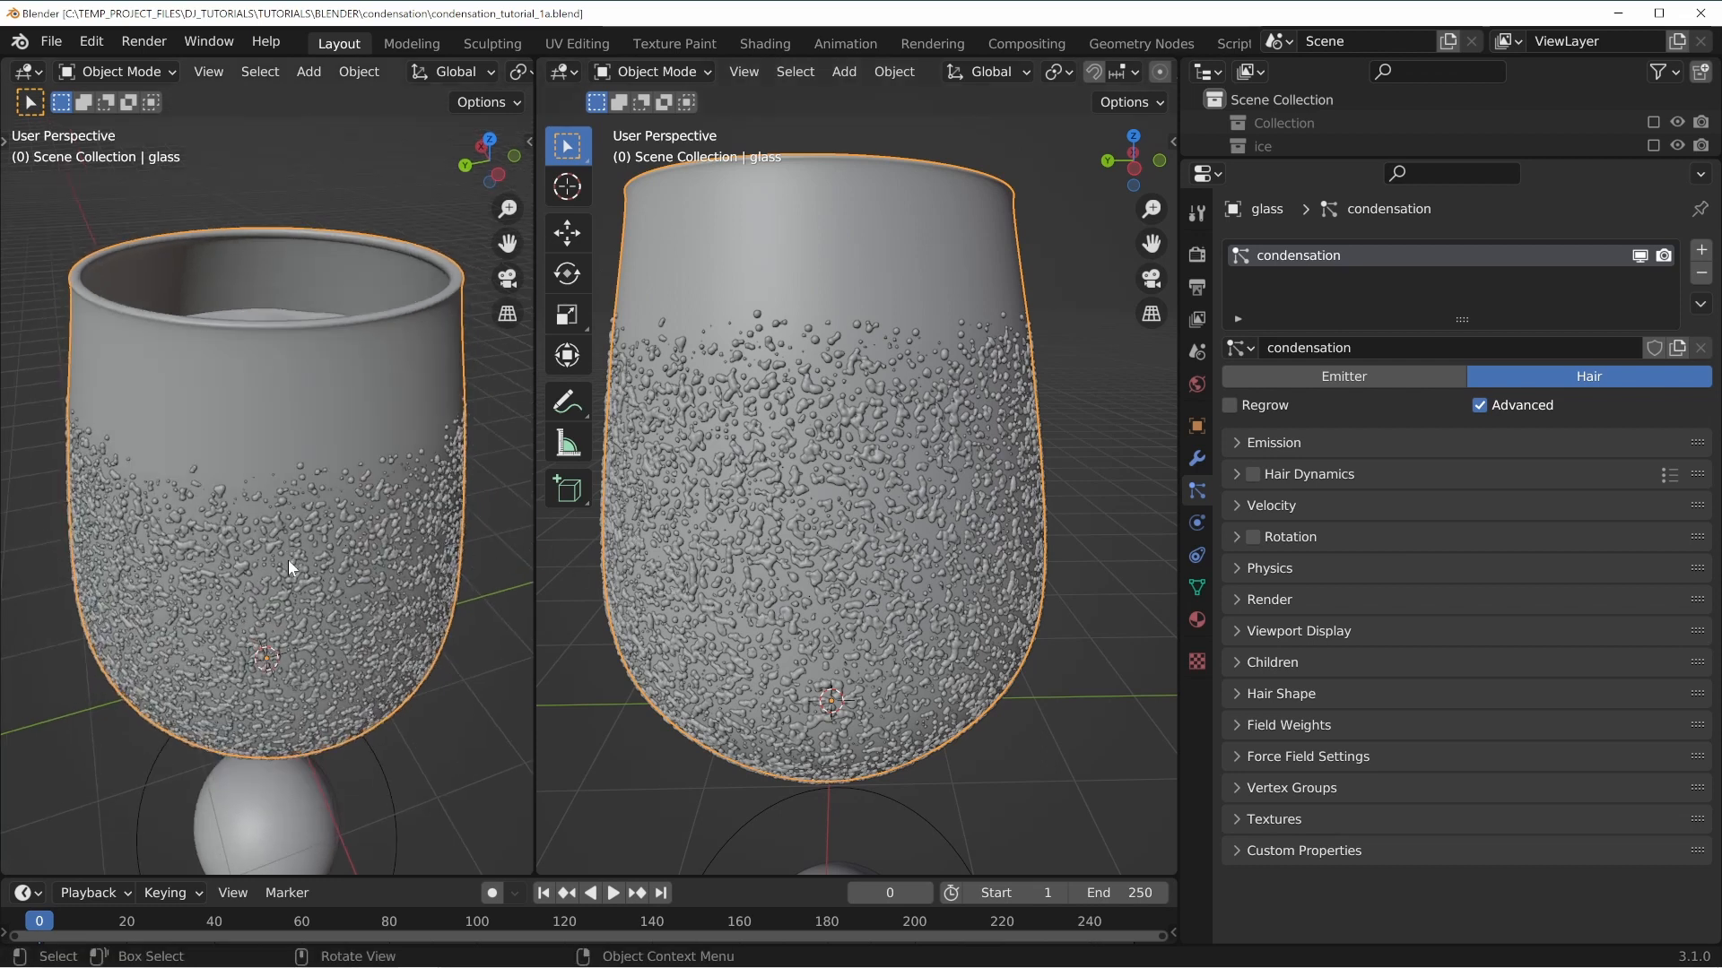
pyautogui.press('z')
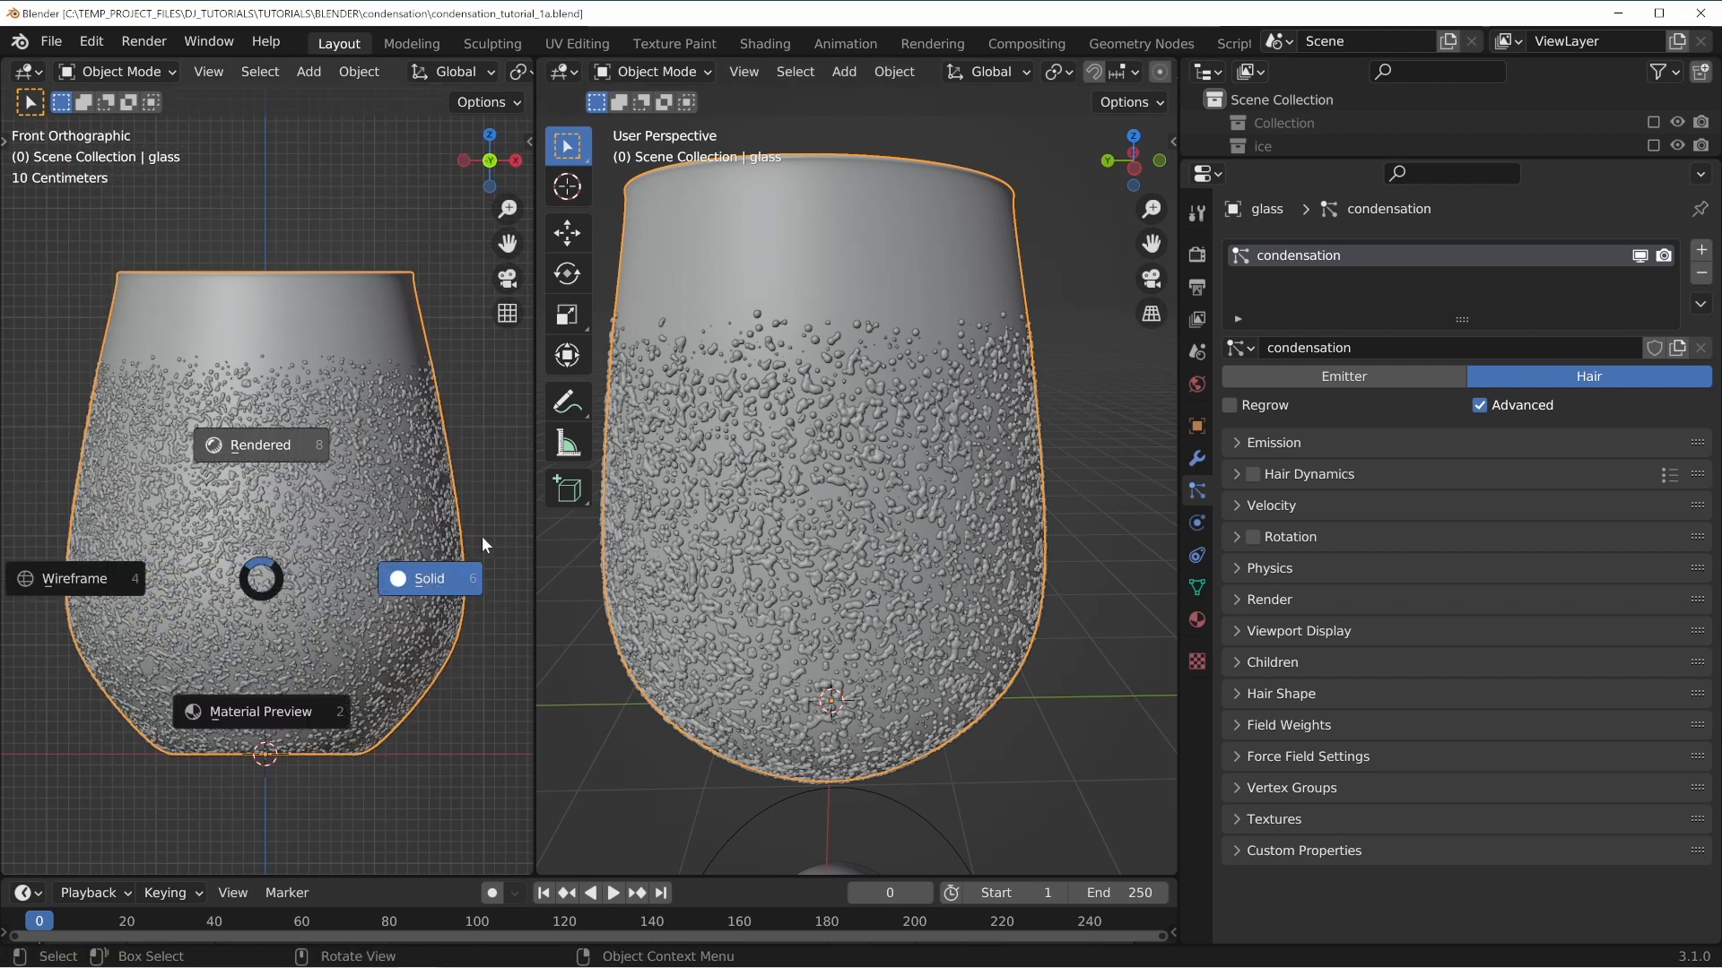
pyautogui.press('8')
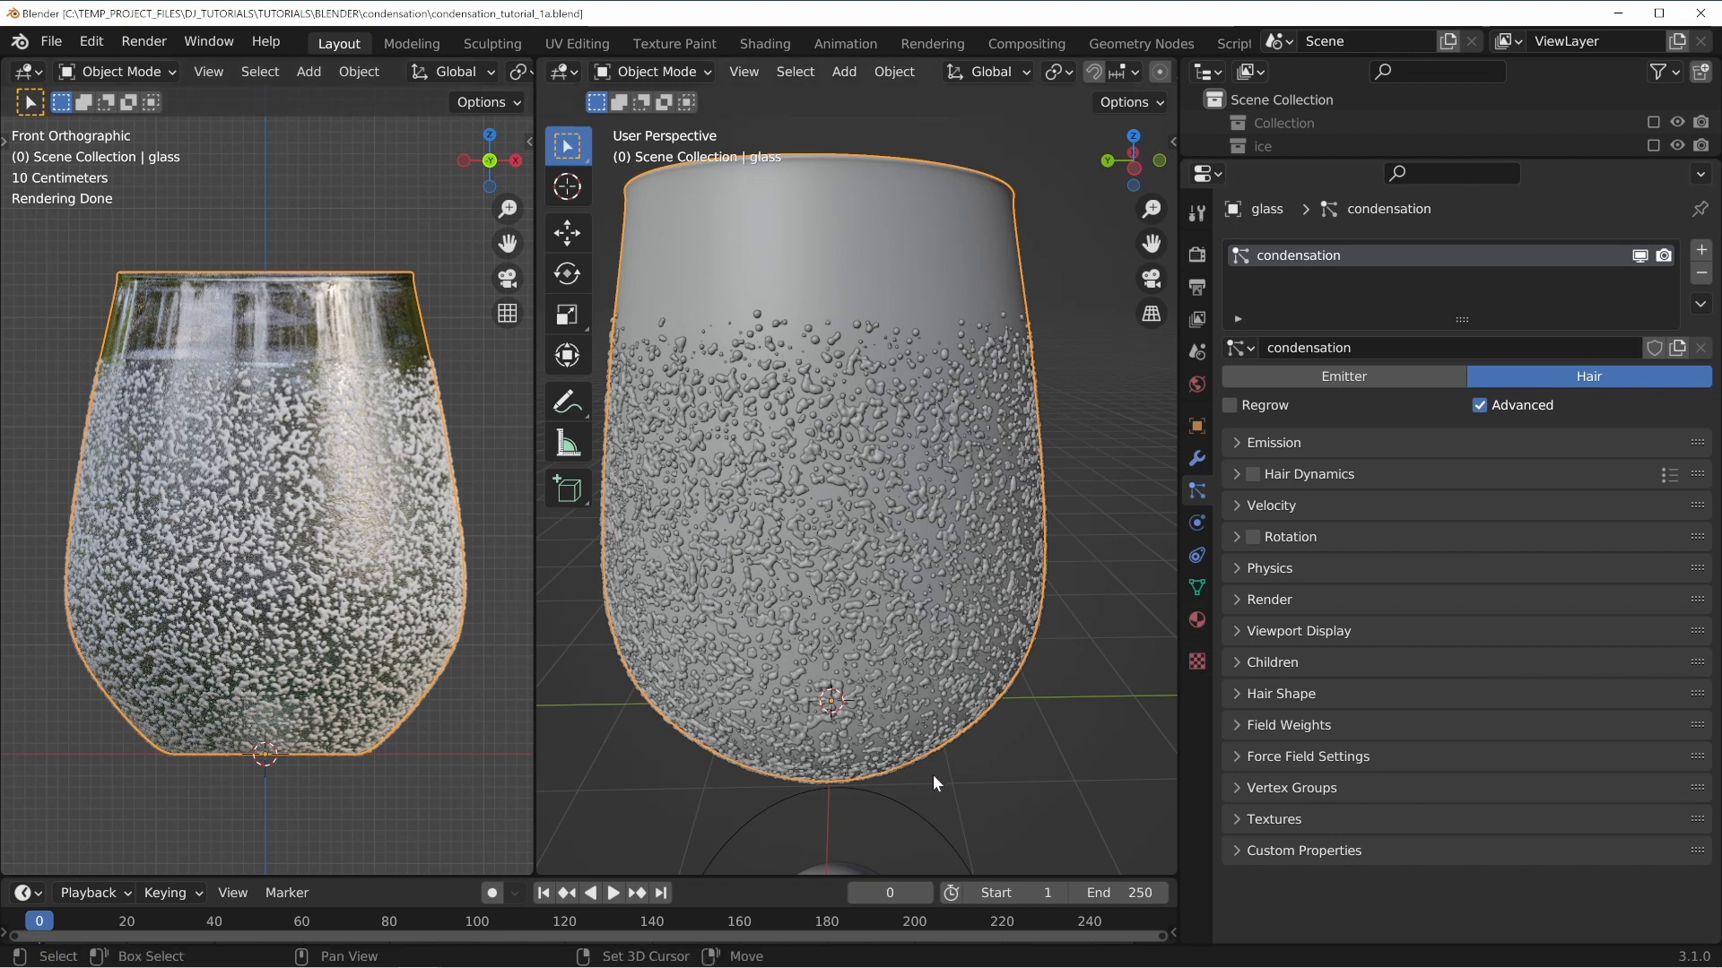
# Select the metaball and change the right-hand editor to the Shader Editor.
pyautogui.keyDown('shift'); pyautogui.moveTo(933, 776); pyautogui.dragTo(937, 656, button='middle'); pyautogui.keyUp('shift')
pyautogui.click(874, 803)
pyautogui.keyDown('shift'); pyautogui.scroll(5, 940, 505); pyautogui.keyUp('shift')
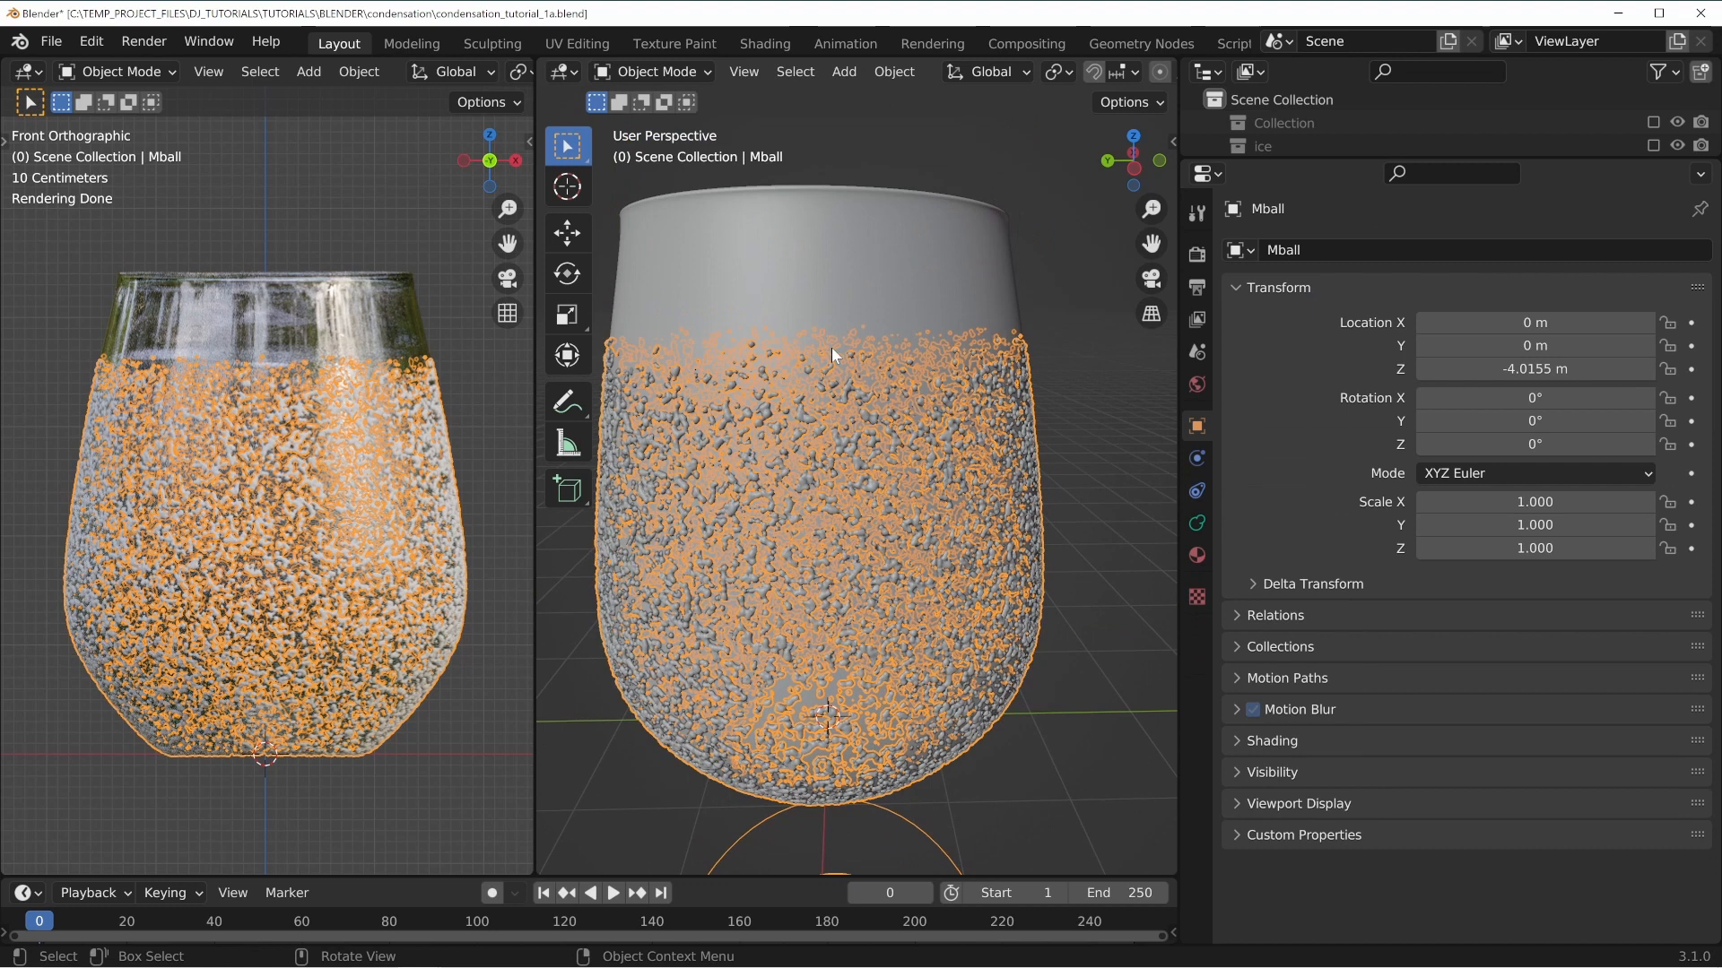
pyautogui.click(575, 75)
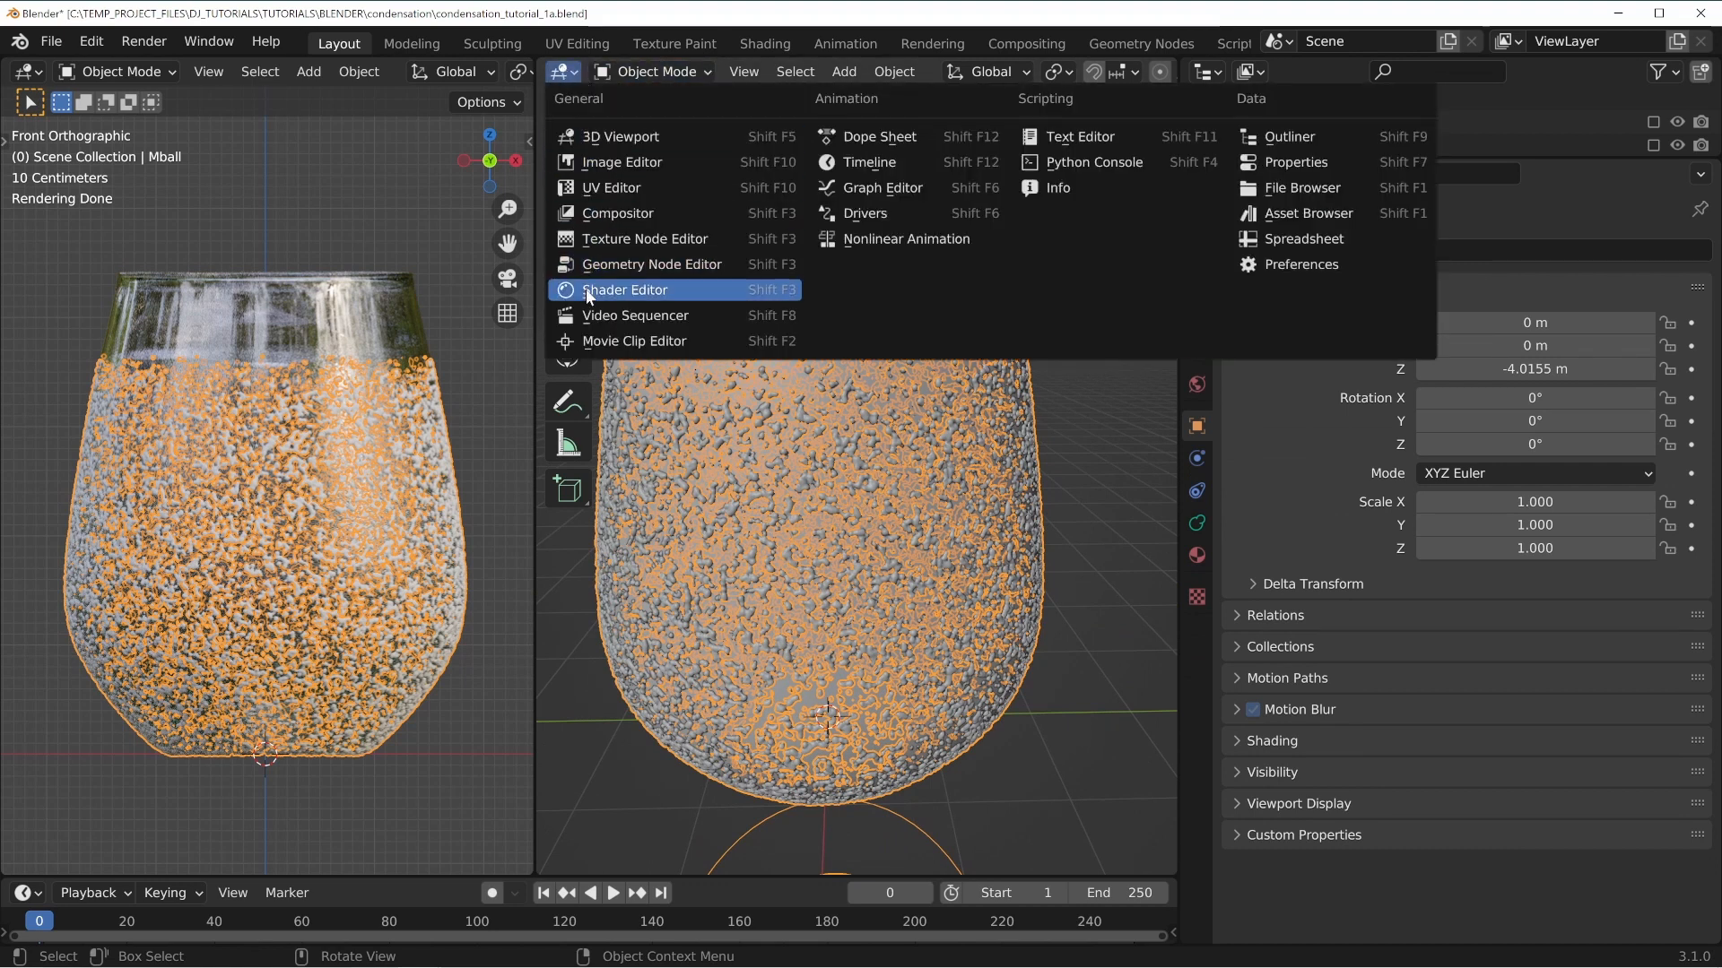
pyautogui.click(646, 285)
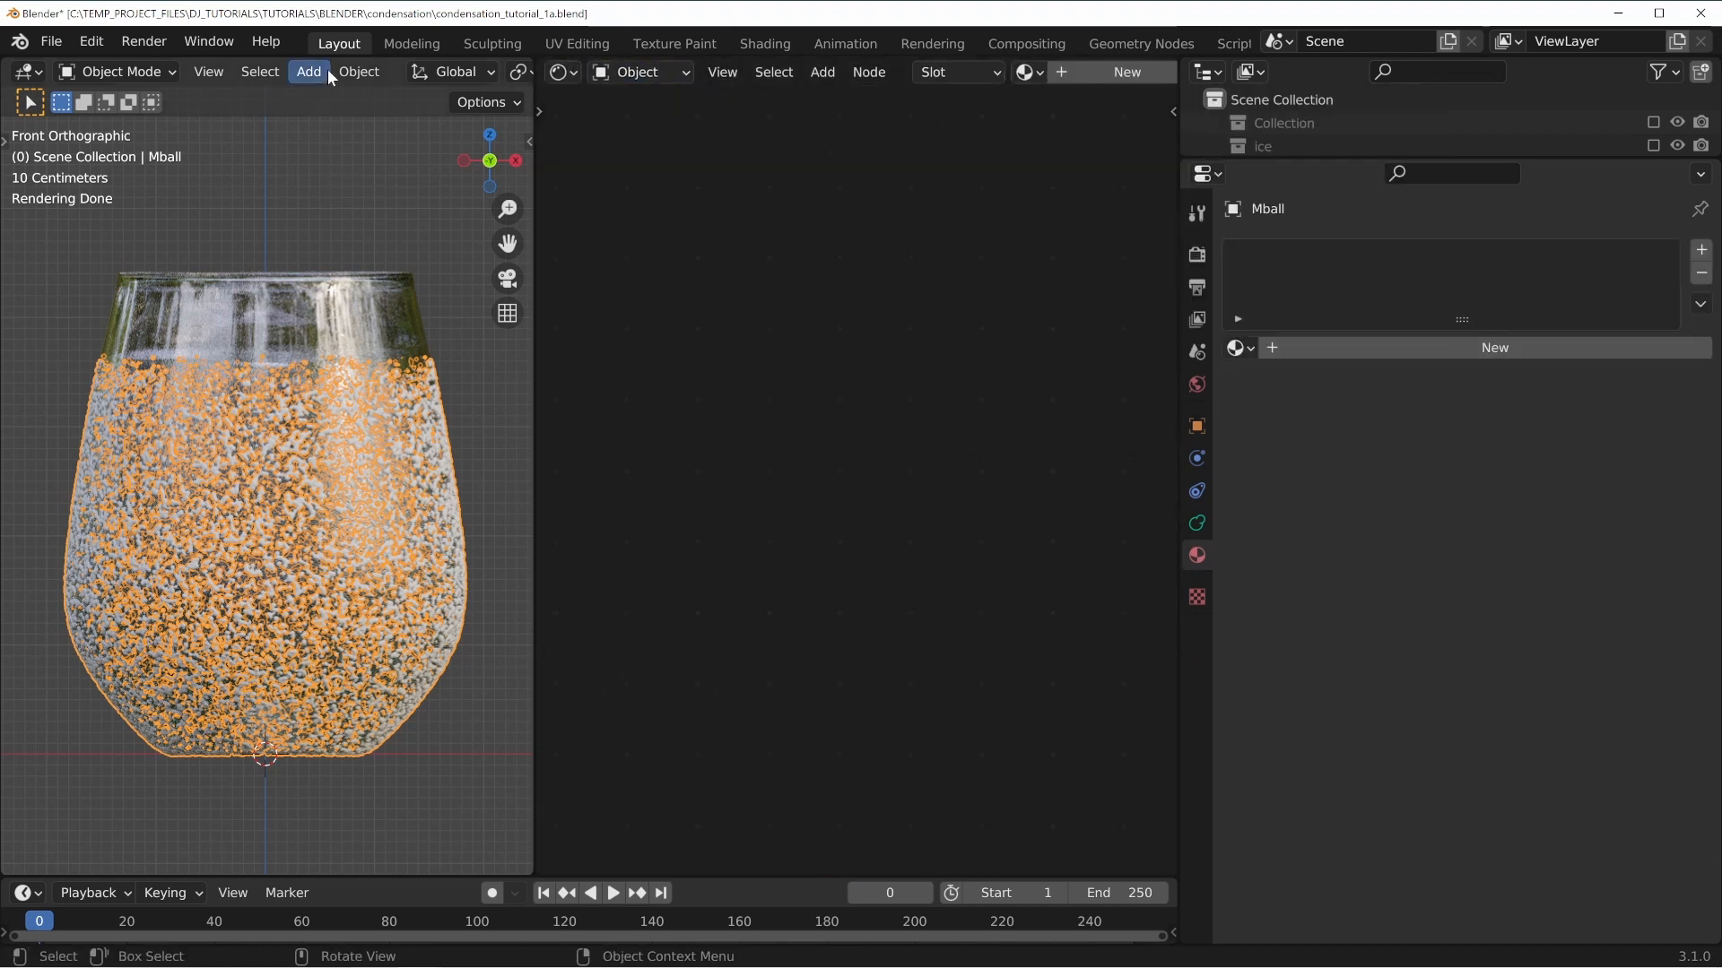
# Hide the overlays in the left viewport and save the file.
pyautogui.scroll(-6, 329, 68)
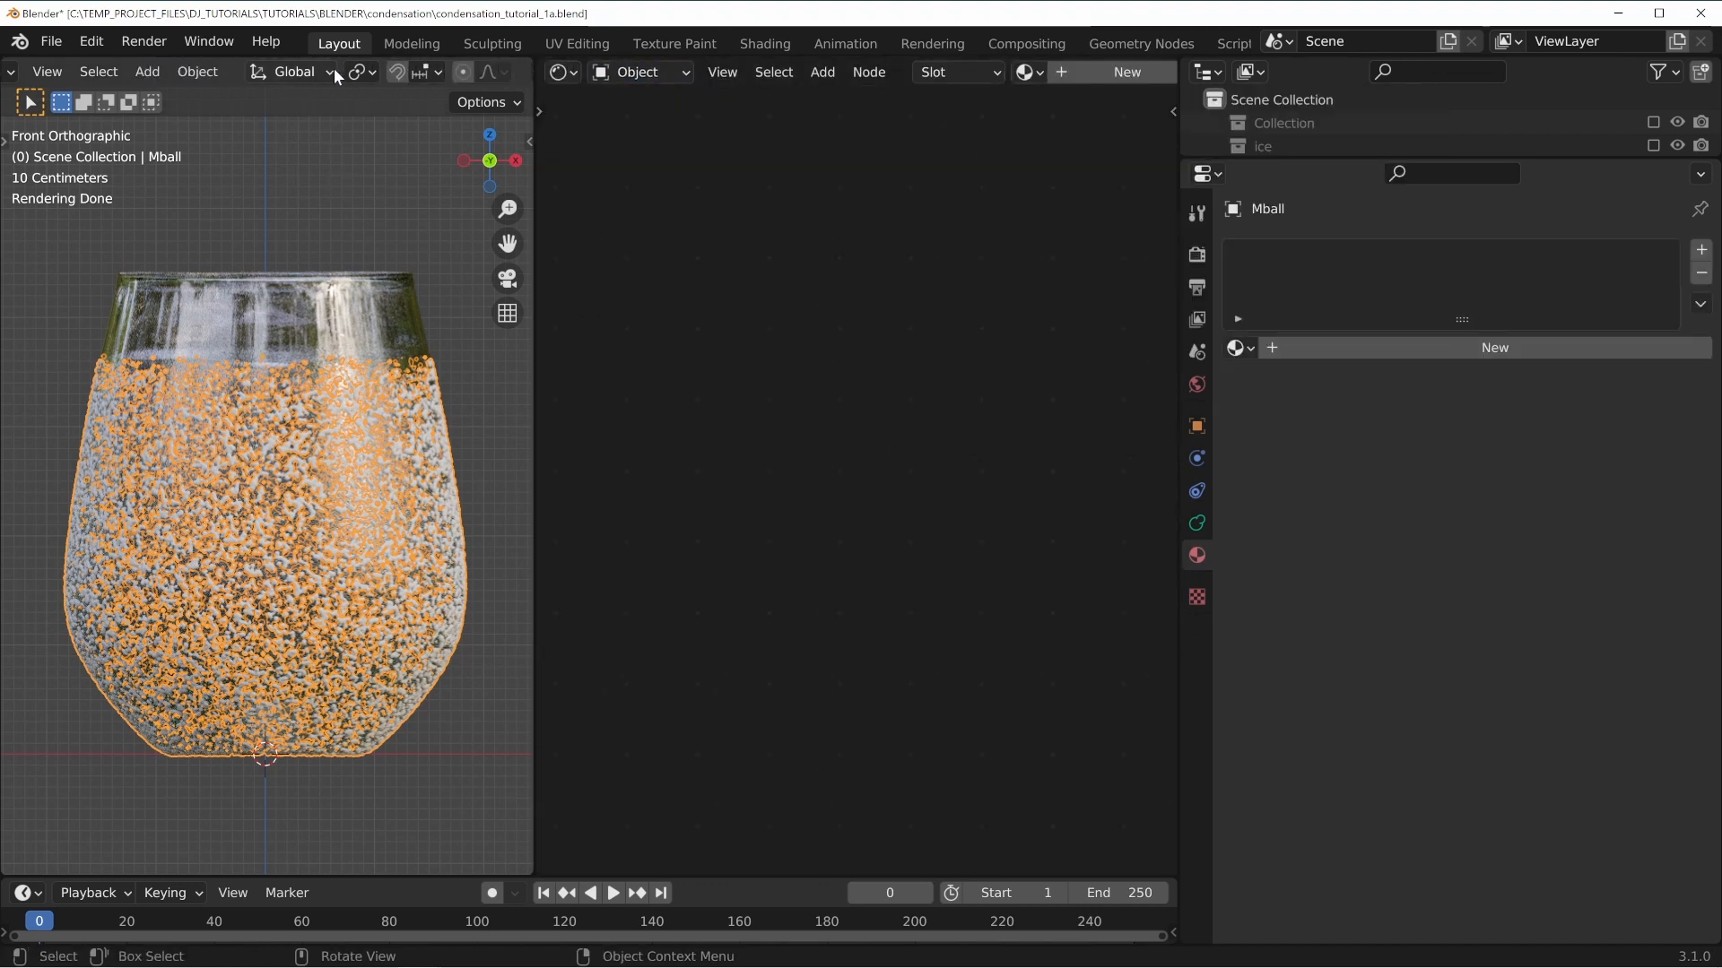
pyautogui.click(475, 71)
pyautogui.hotkey('ctrl', 's')
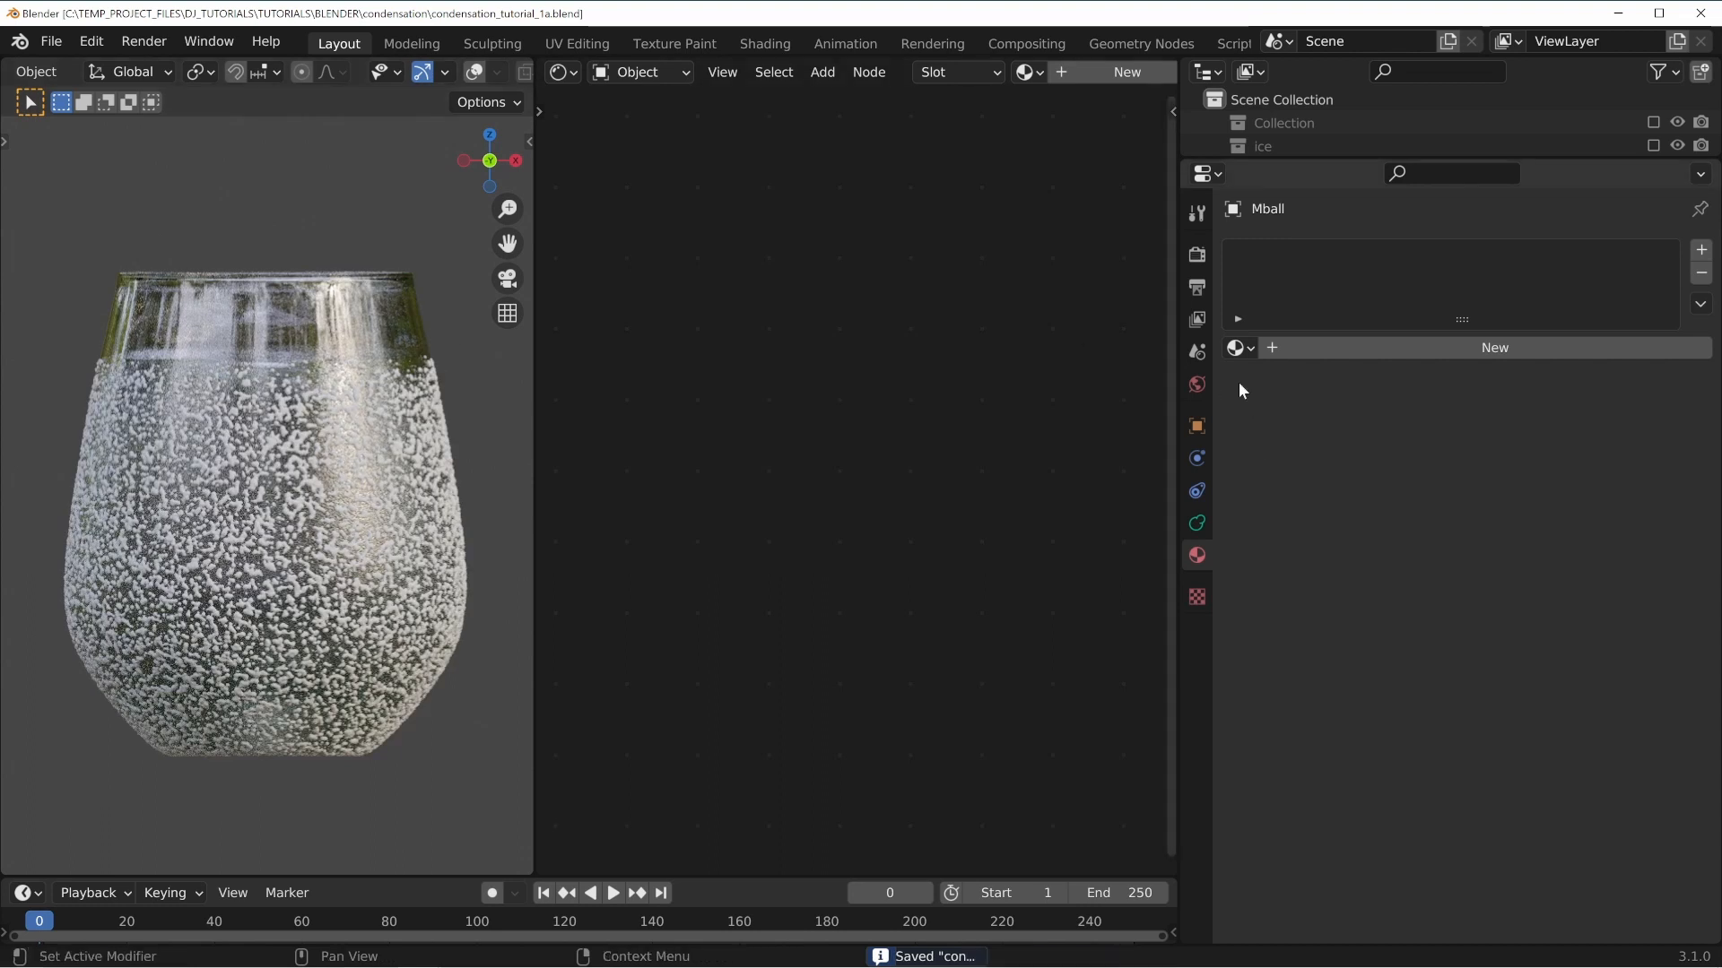
# Assign the existing water material to the metaball.
pyautogui.click(1239, 349)
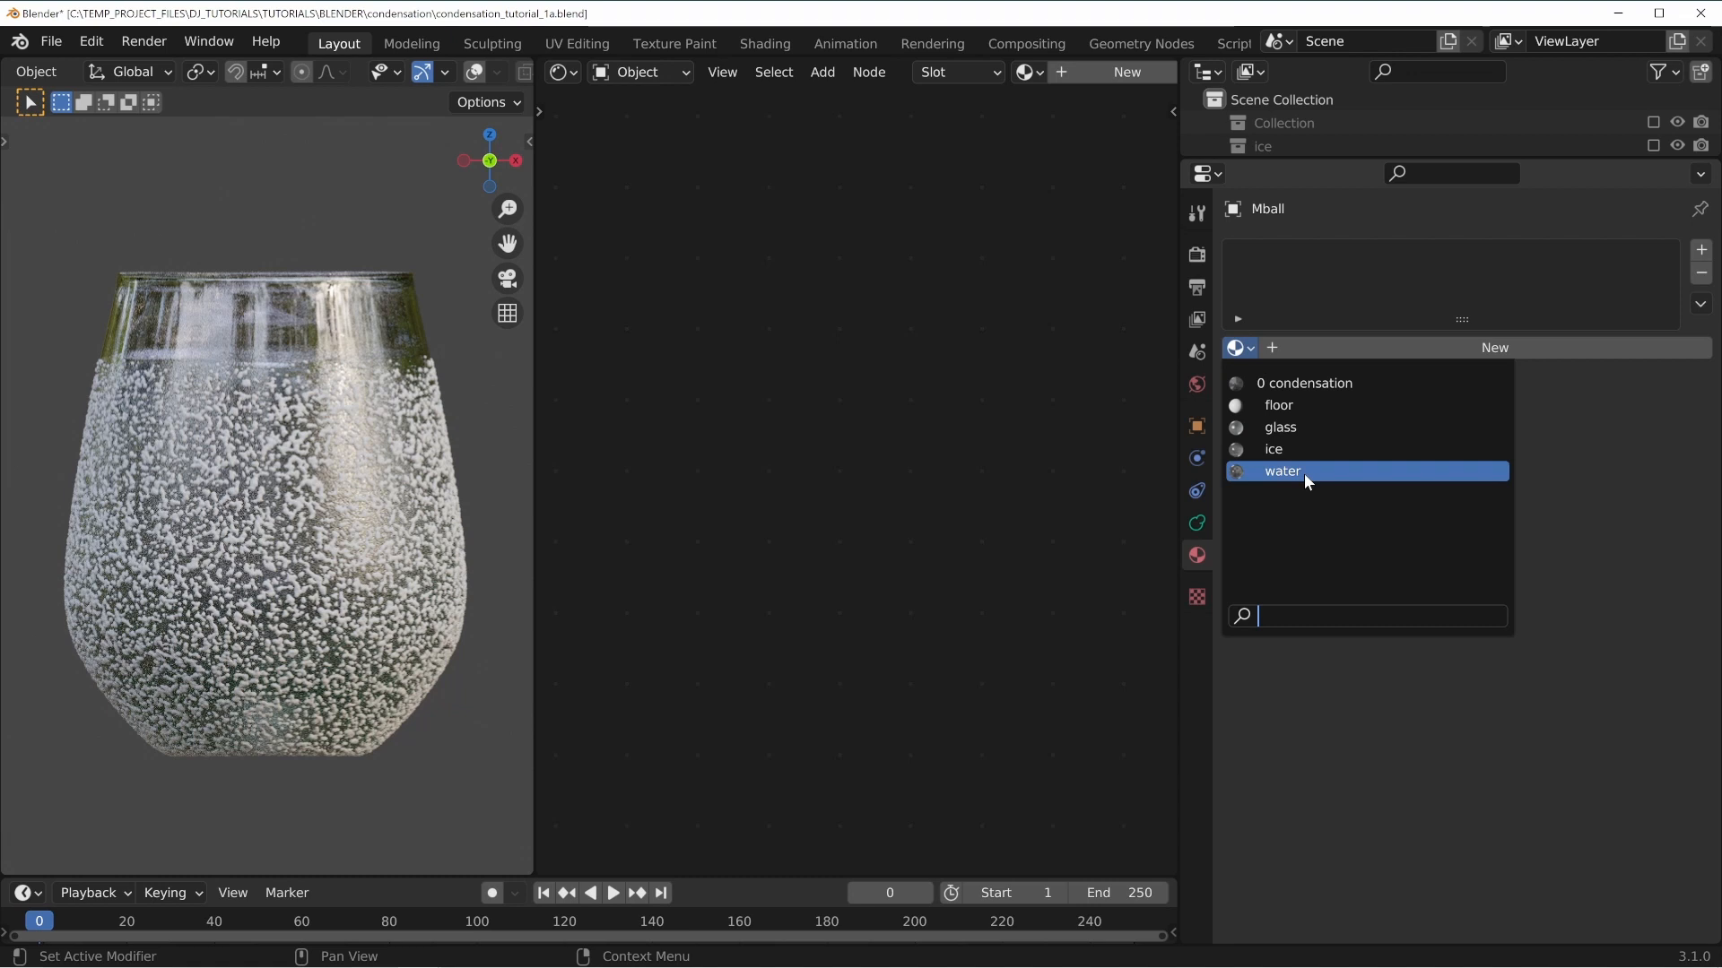
pyautogui.click(1303, 473)
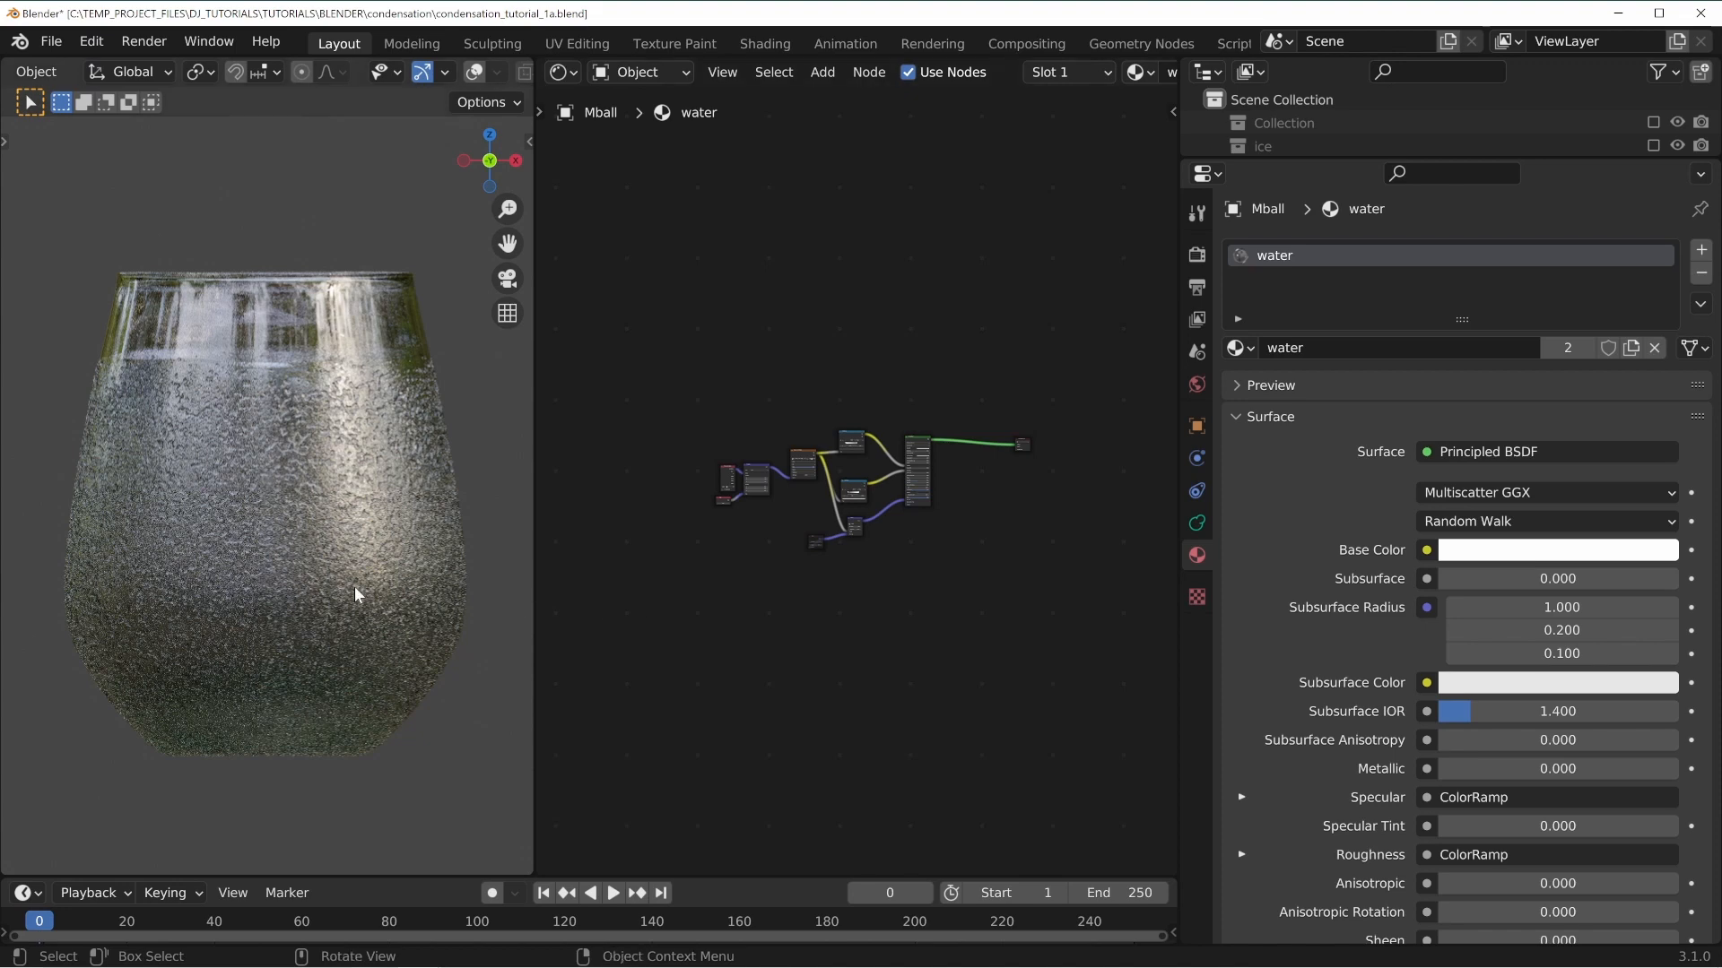
pyautogui.scroll(6, 338, 560)
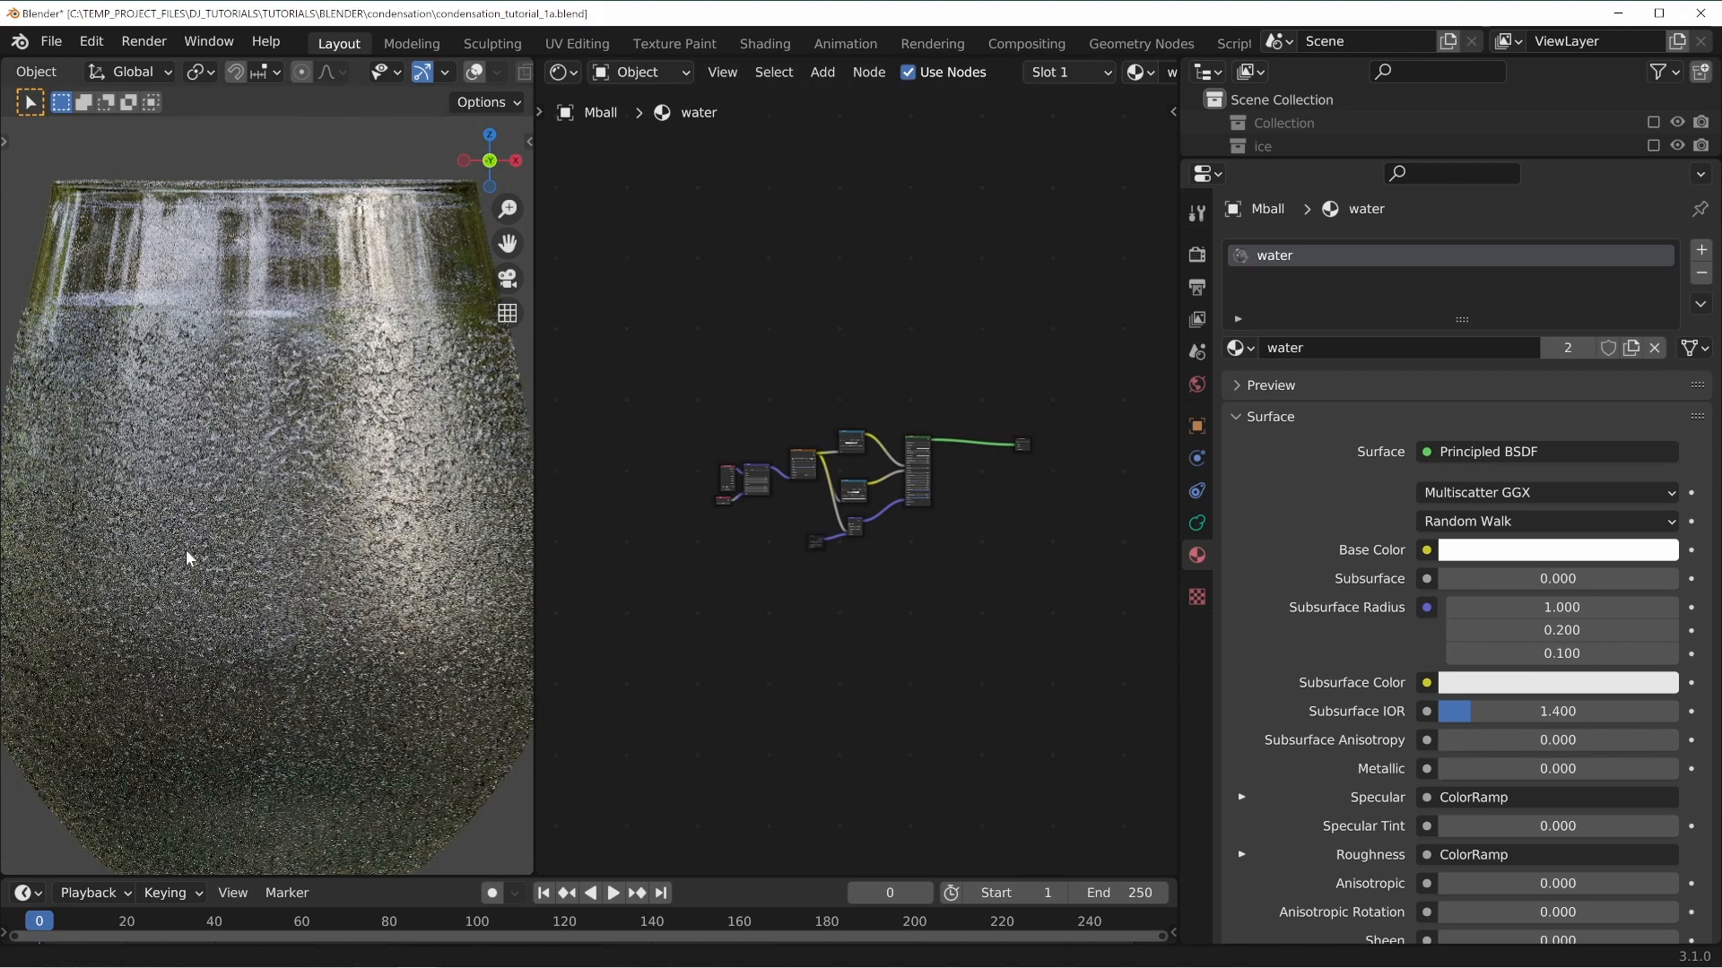
pyautogui.scroll(4, 940, 578)
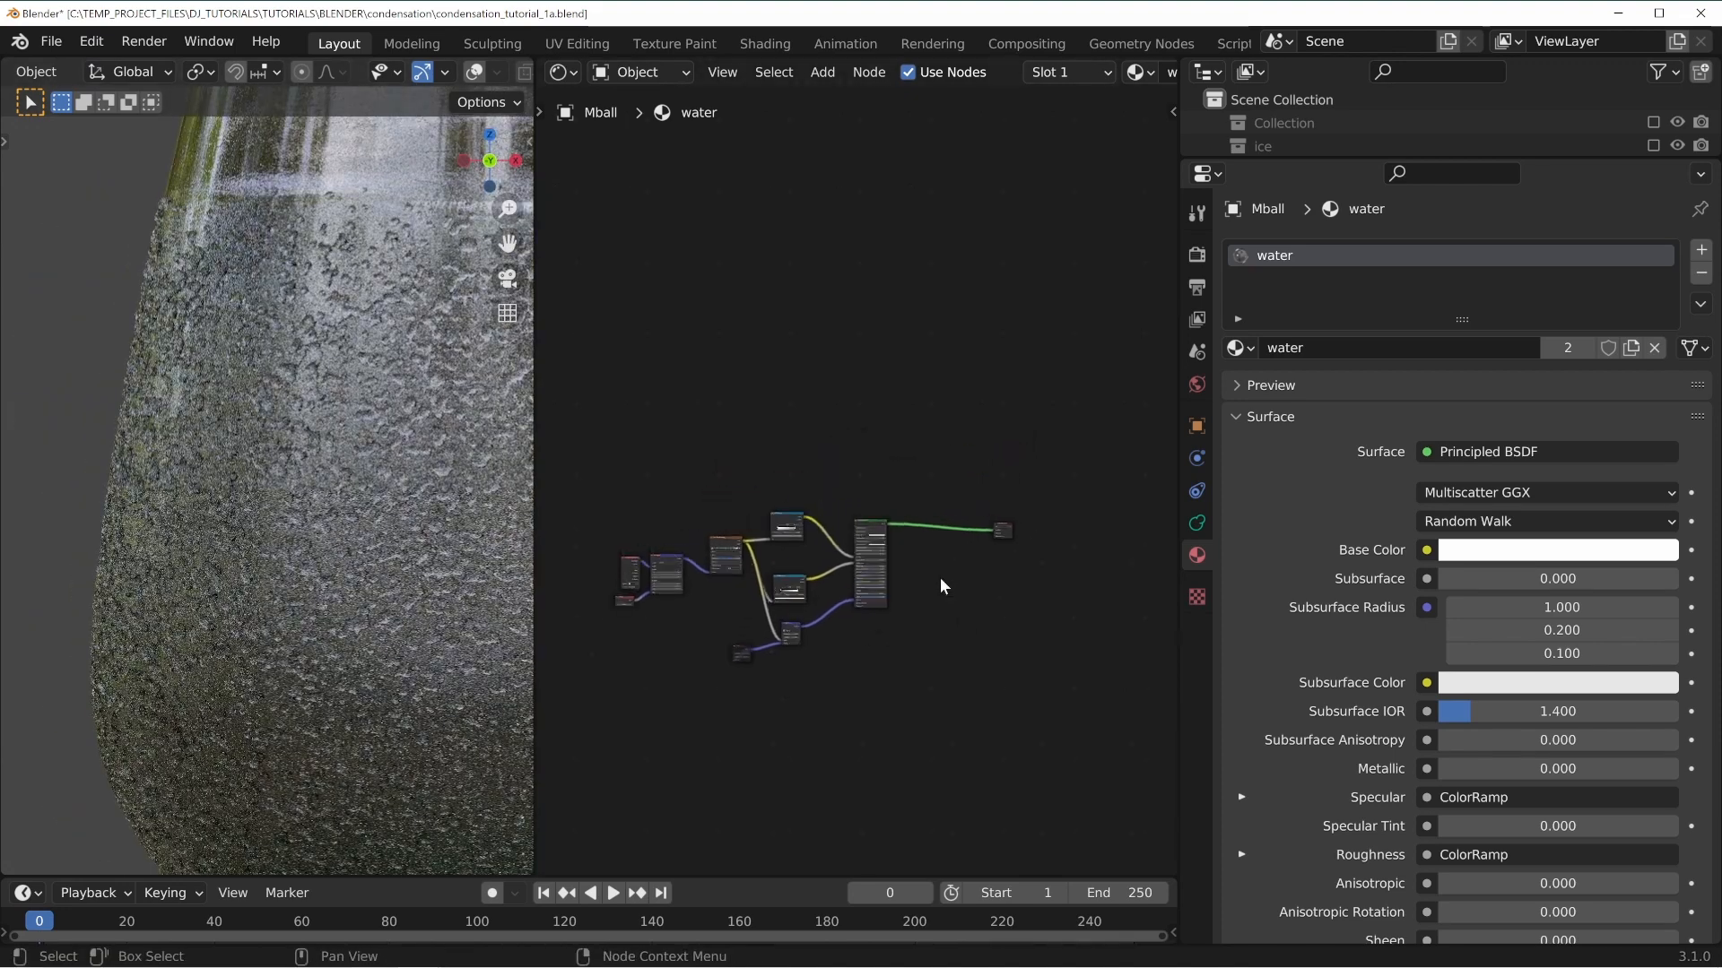
pyautogui.scroll(5, 940, 576)
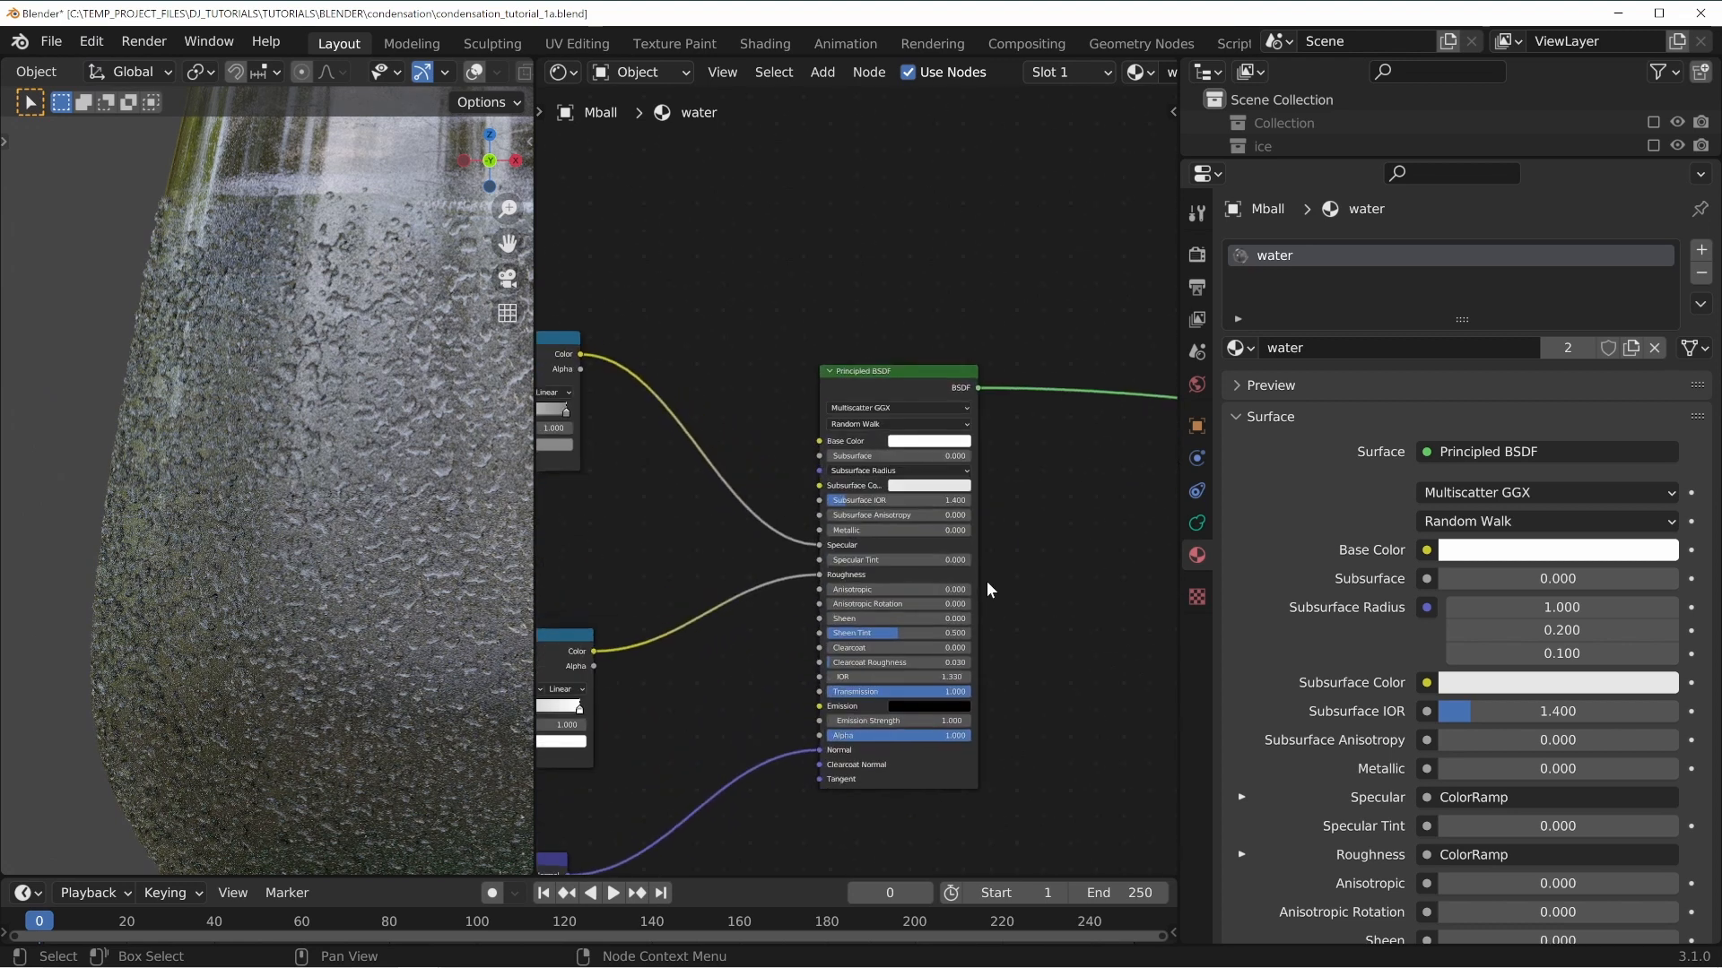
# Examine the water material's Principled BSDF node and the rendered droplets up close.
pyautogui.moveTo(1085, 743); pyautogui.dragTo(1072, 565, button='middle')
pyautogui.scroll(5, 898, 475)
pyautogui.moveTo(1118, 427); pyautogui.dragTo(1020, 495, button='middle')
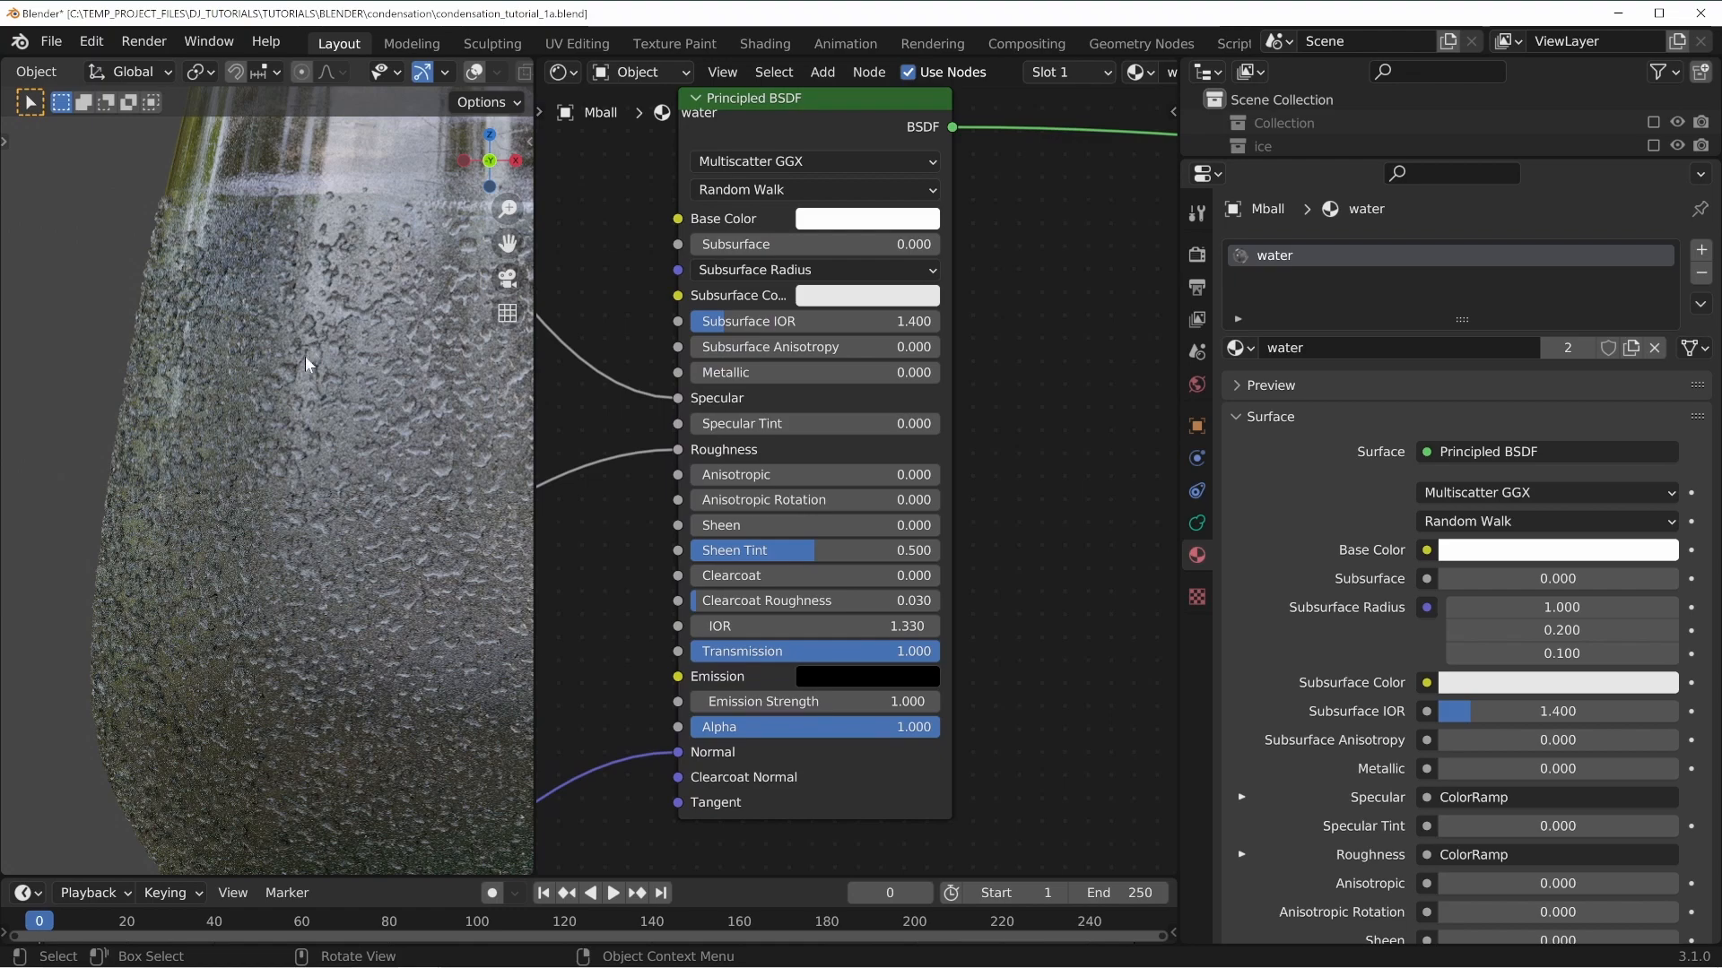
pyautogui.keyDown('shift'); pyautogui.moveTo(383, 538); pyautogui.dragTo(109, 544, button='middle'); pyautogui.keyUp('shift')
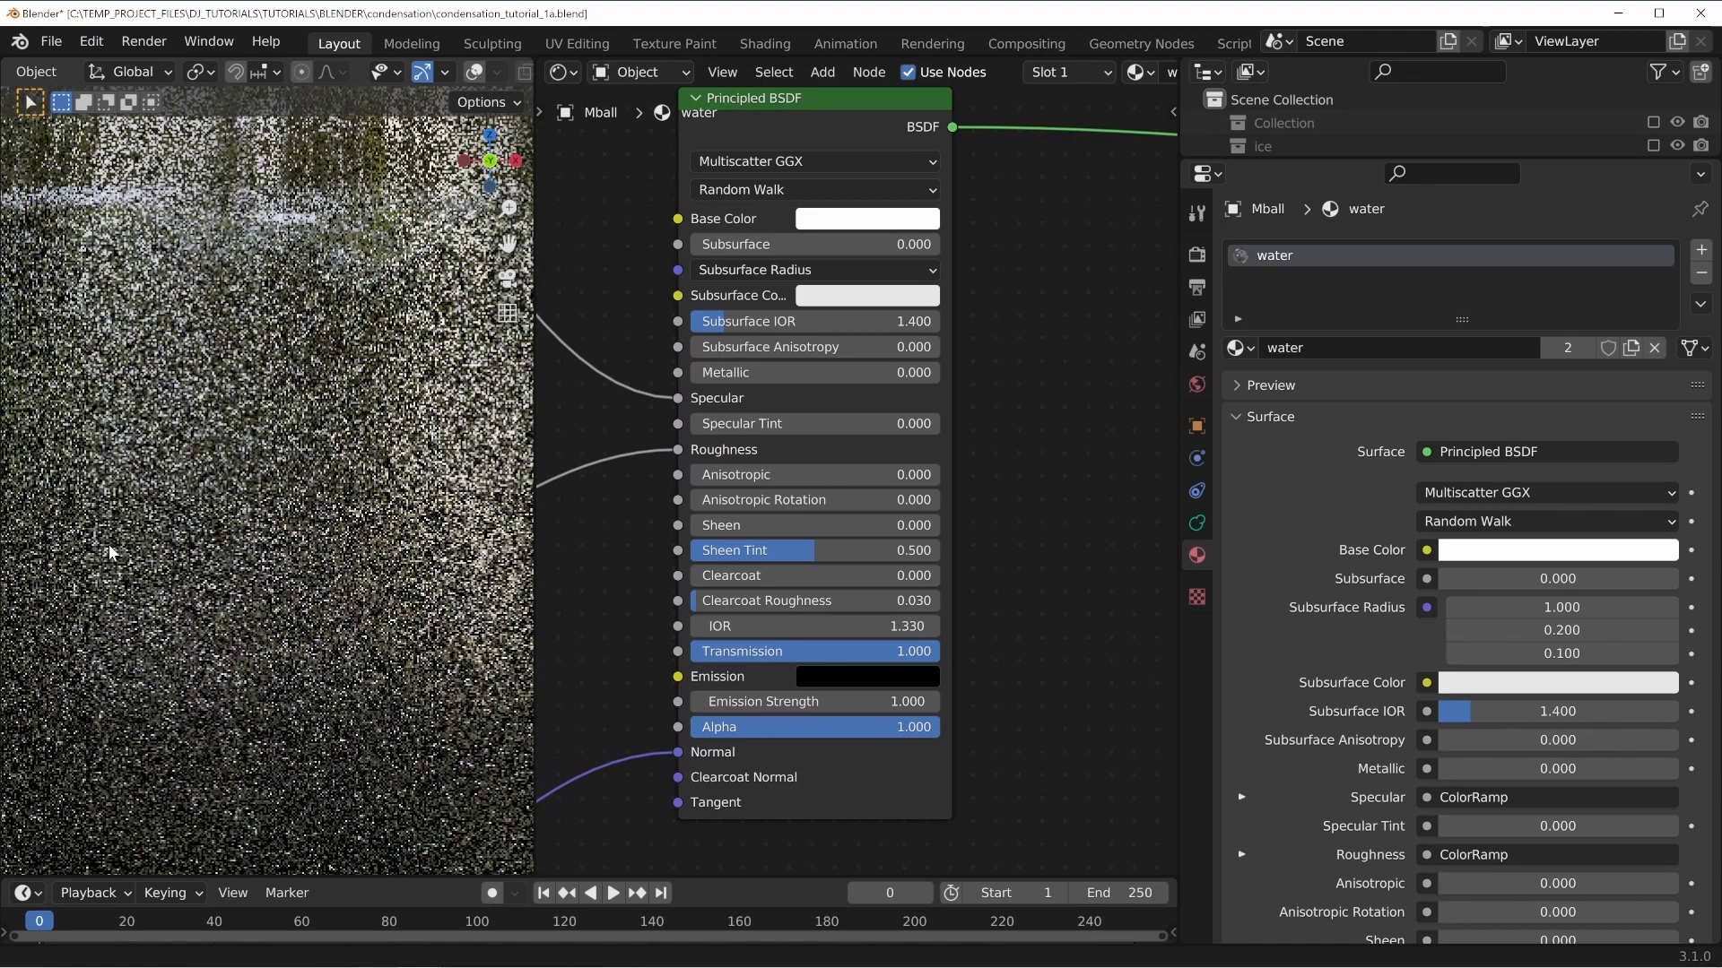
pyautogui.keyDown('shift'); pyautogui.moveTo(423, 441); pyautogui.dragTo(232, 500, button='middle'); pyautogui.keyUp('shift')
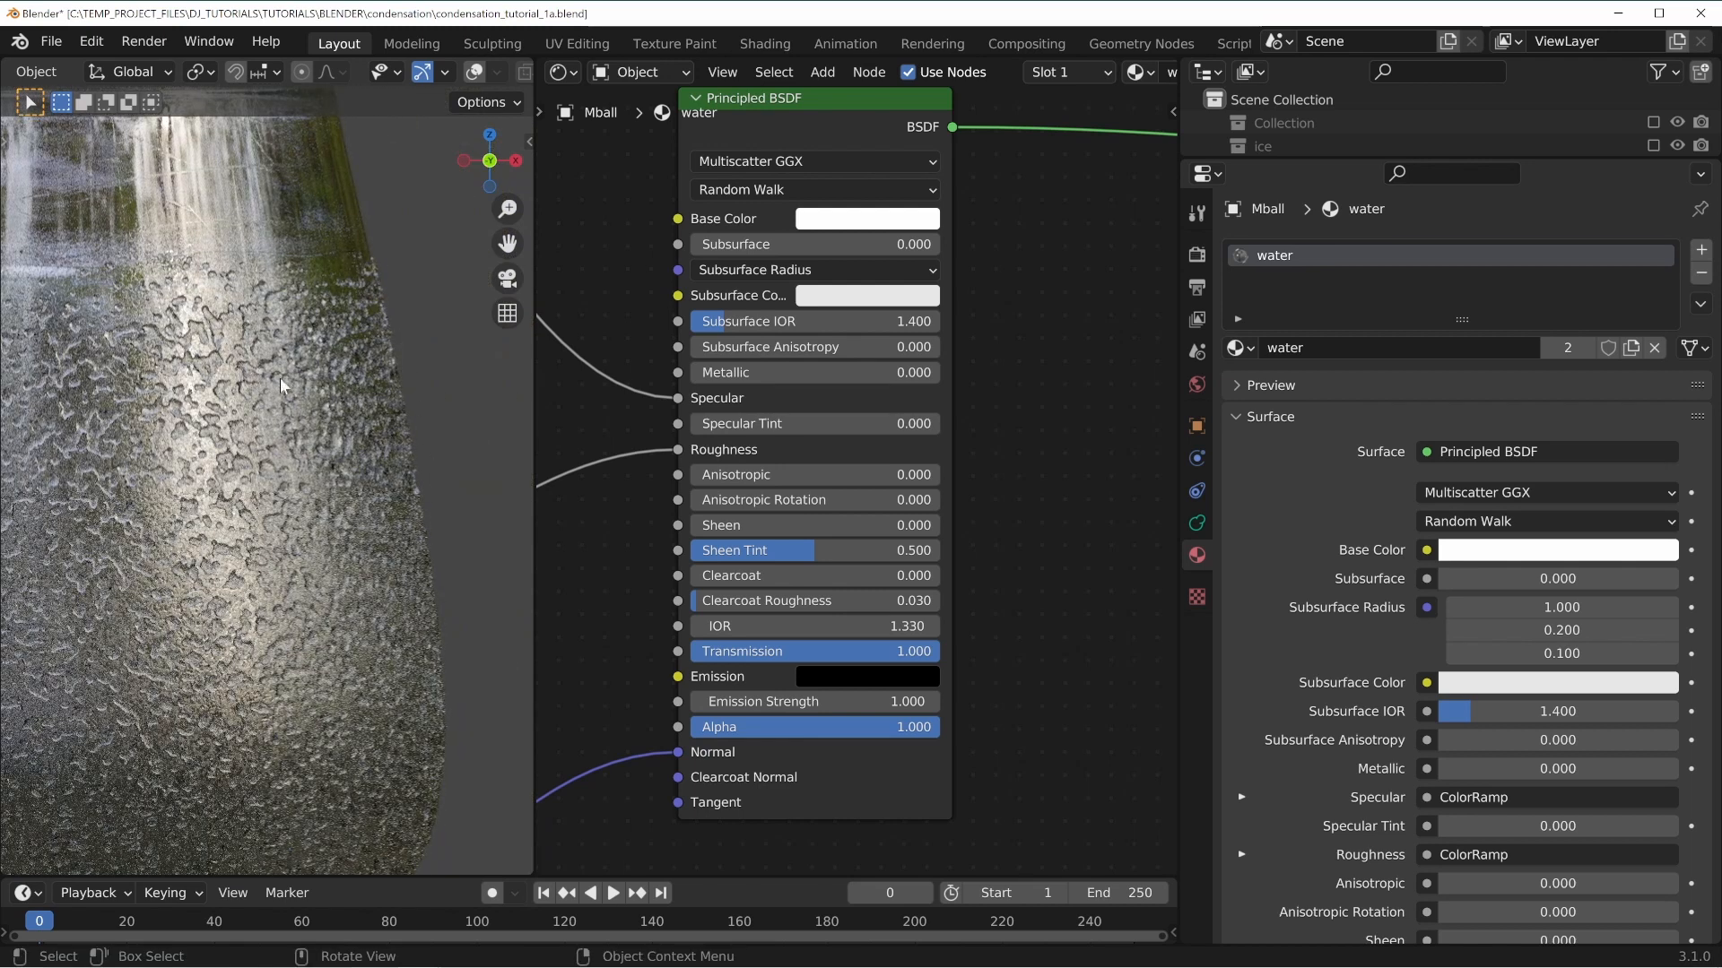
pyautogui.keyDown('shift'); pyautogui.moveTo(133, 506); pyautogui.dragTo(403, 442, button='middle'); pyautogui.keyUp('shift')
pyautogui.keyDown('shift'); pyautogui.moveTo(276, 437); pyautogui.dragTo(336, 412, button='middle'); pyautogui.keyUp('shift')
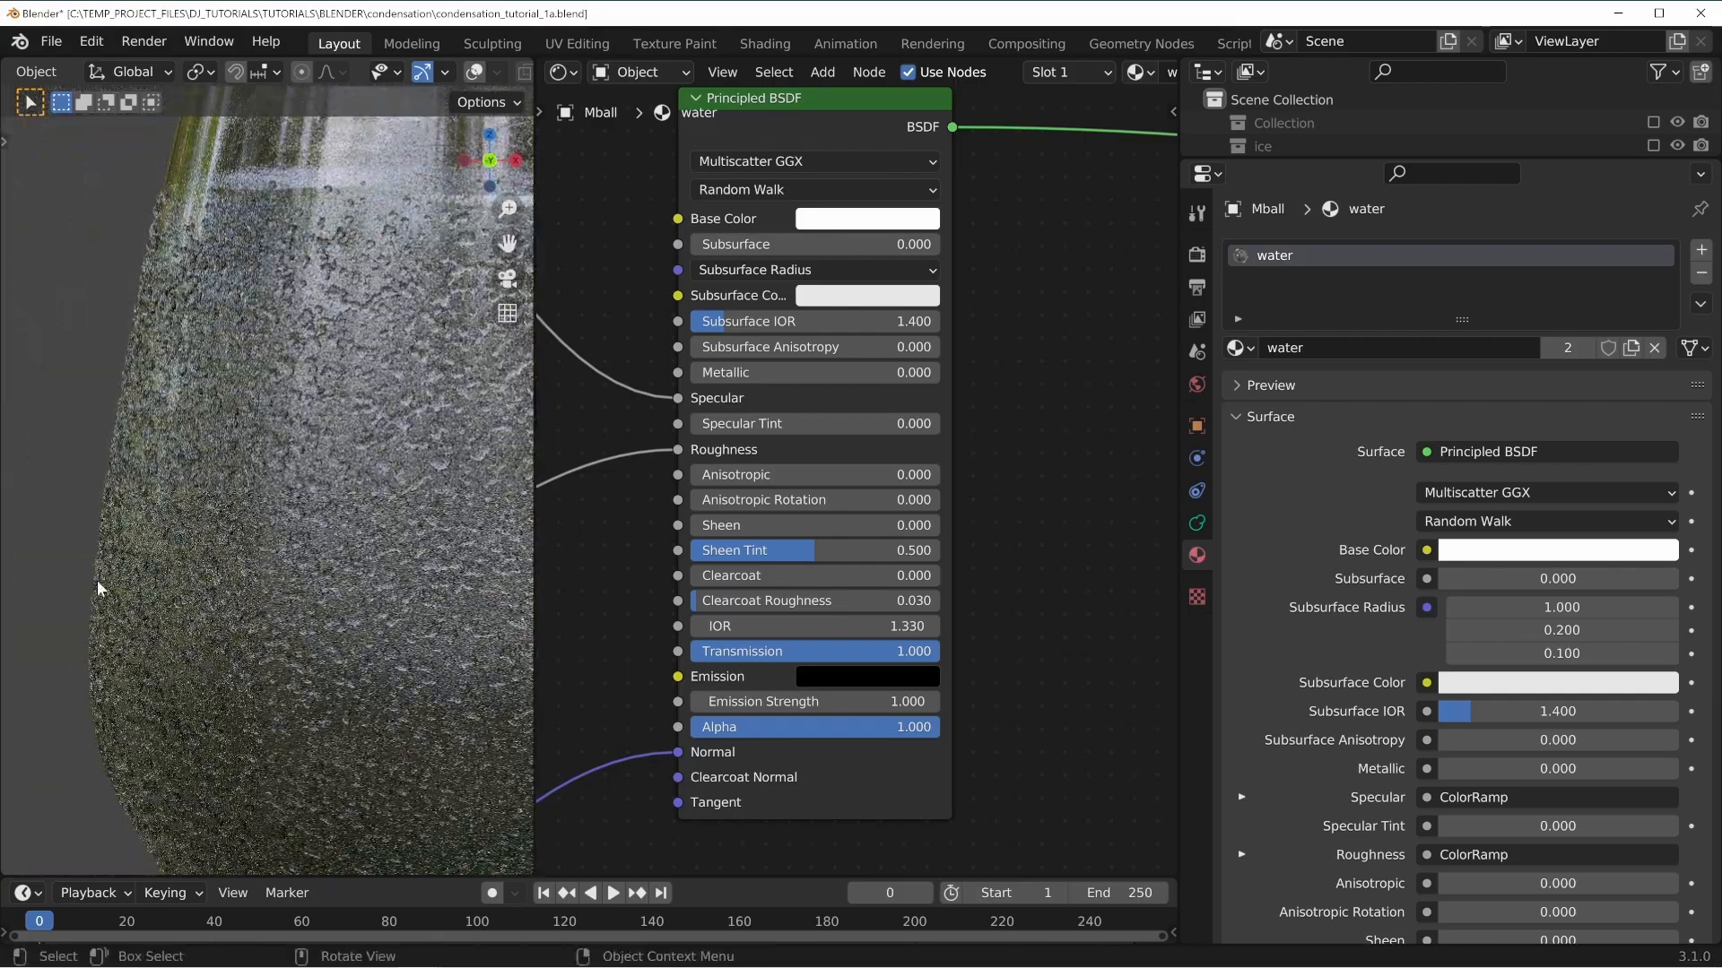
# Duplicate the water material on the metaball and rename the copy to condensation.
pyautogui.click(1630, 346)
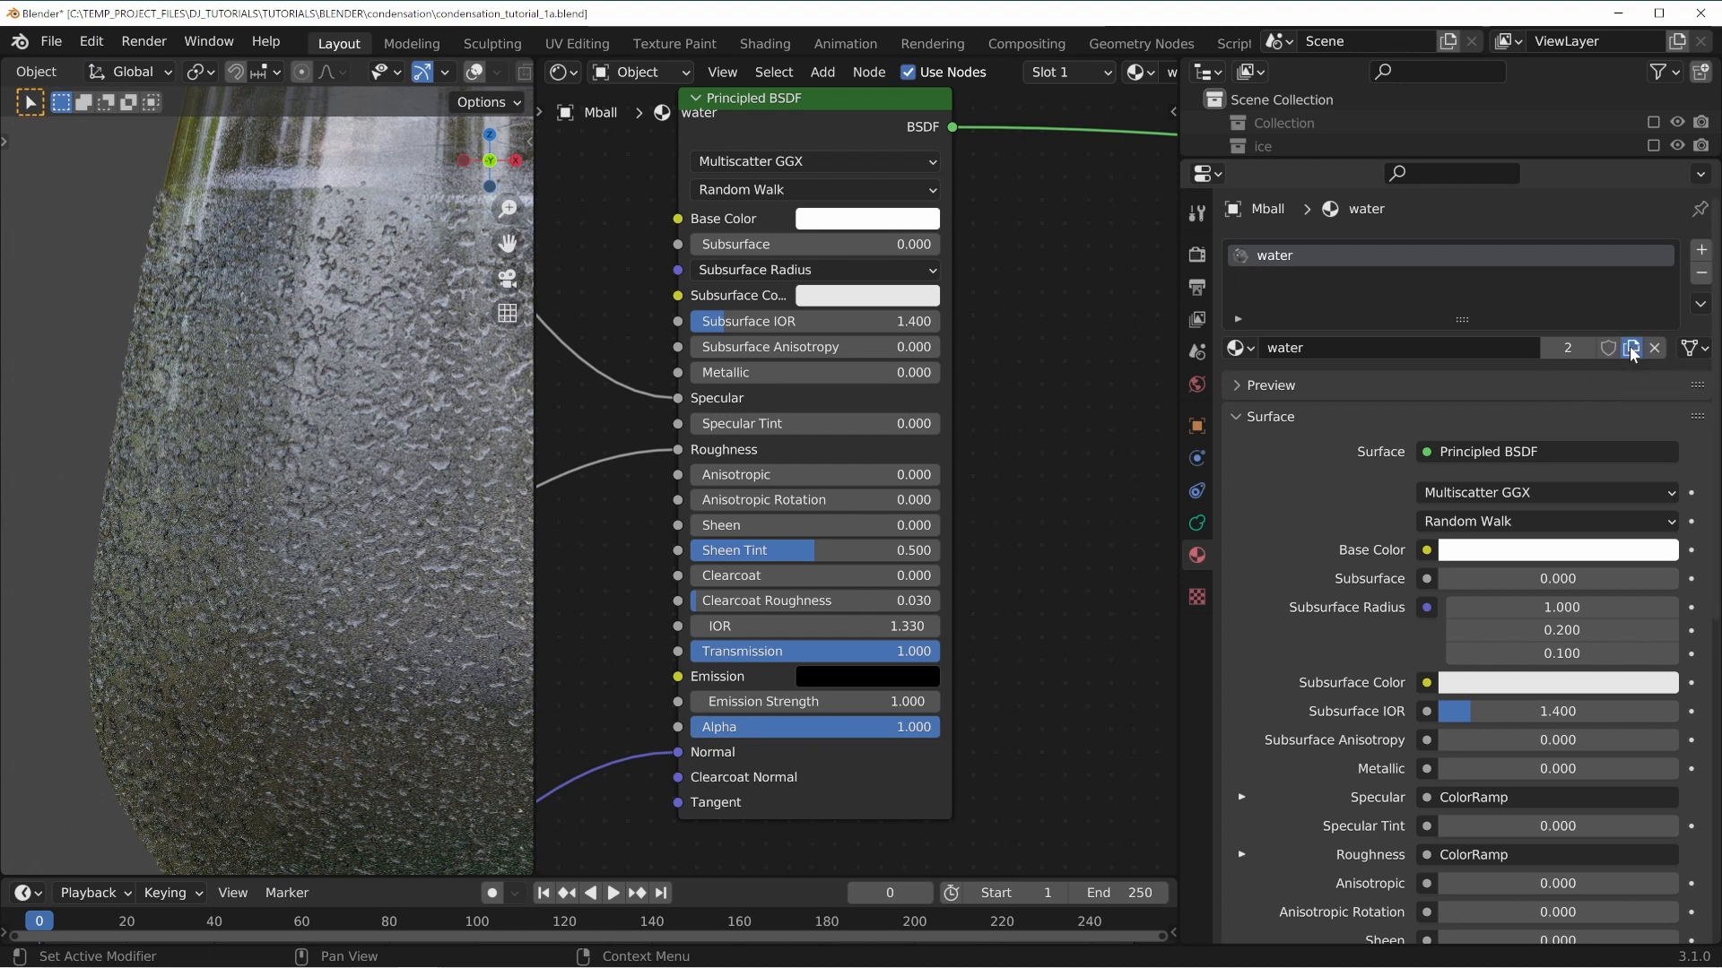
pyautogui.click(1350, 350)
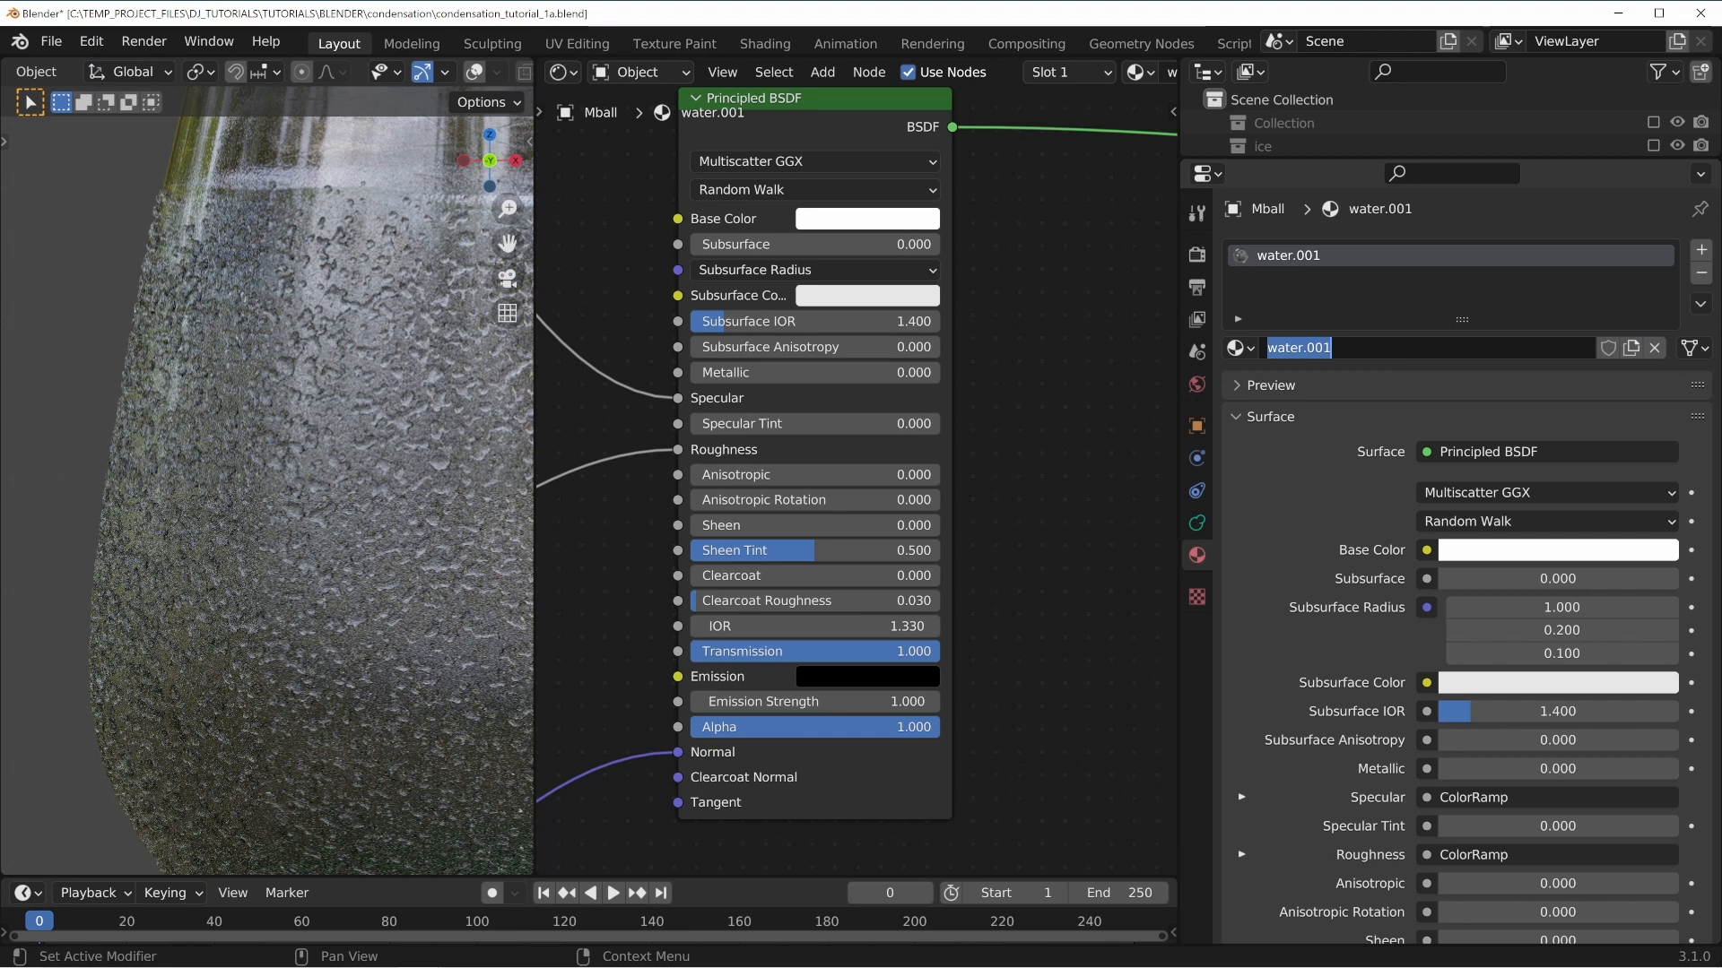
pyautogui.write('con')
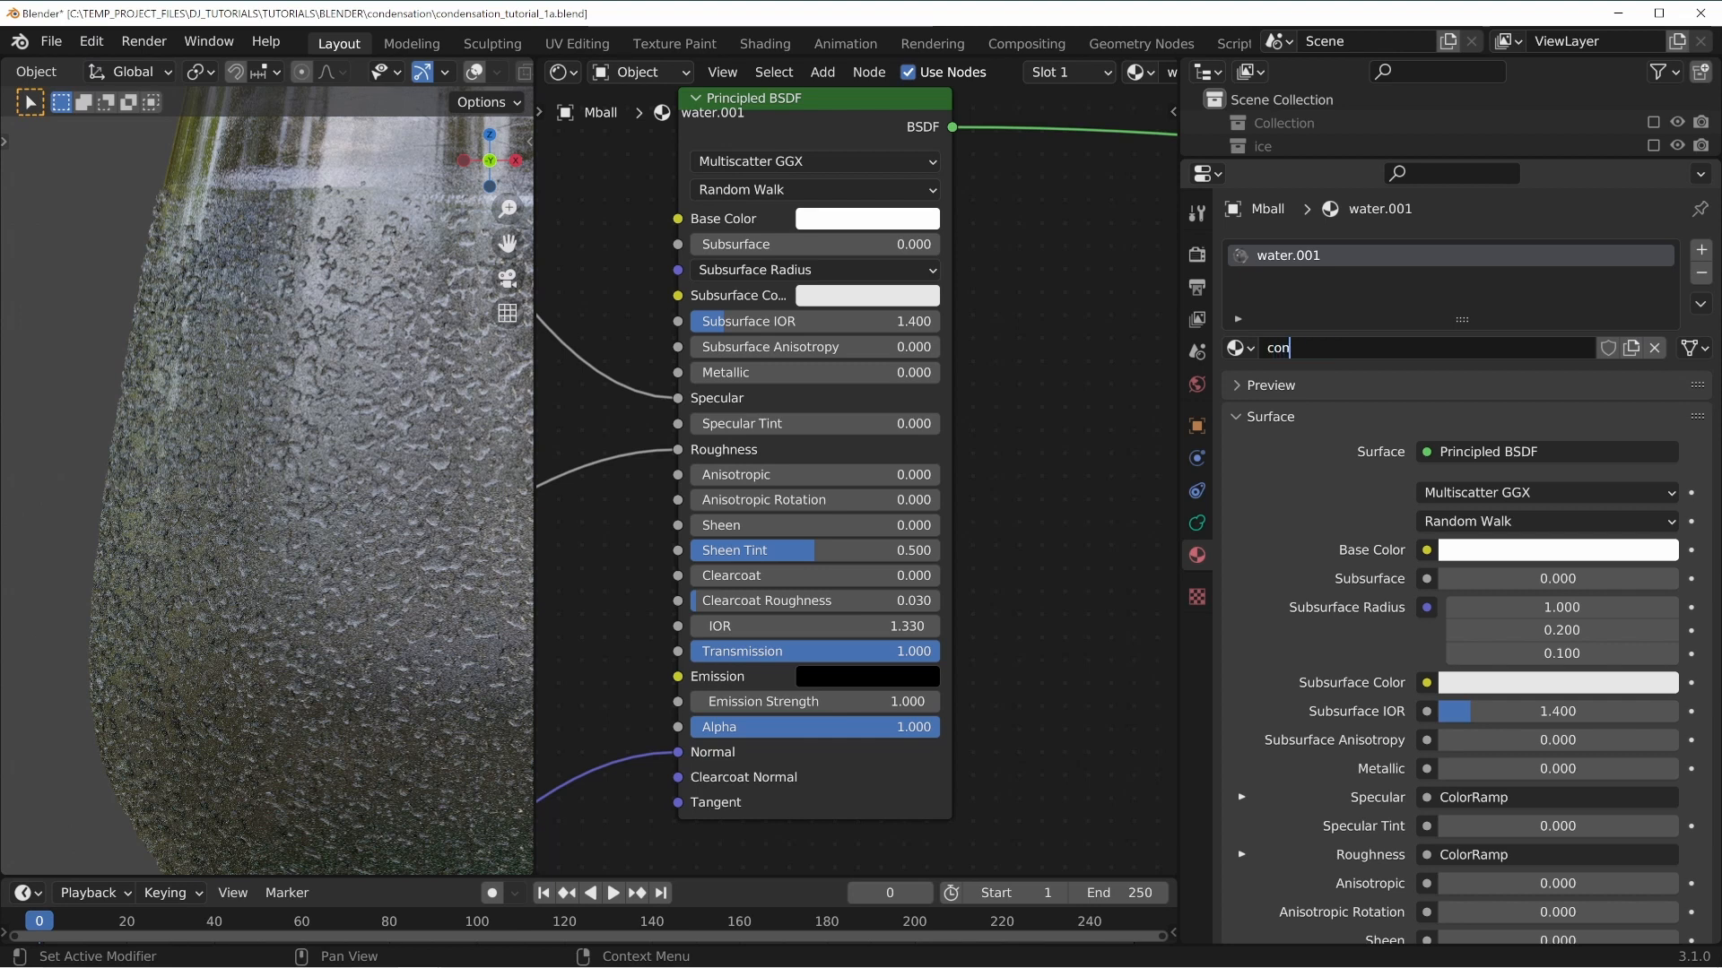
pyautogui.write('densation')
pyautogui.press('Return')
# Delete all texture, color ramp and bump nodes feeding the condensation material's Principled BSDF.
pyautogui.moveTo(1010, 539); pyautogui.dragTo(1085, 458, button='middle')
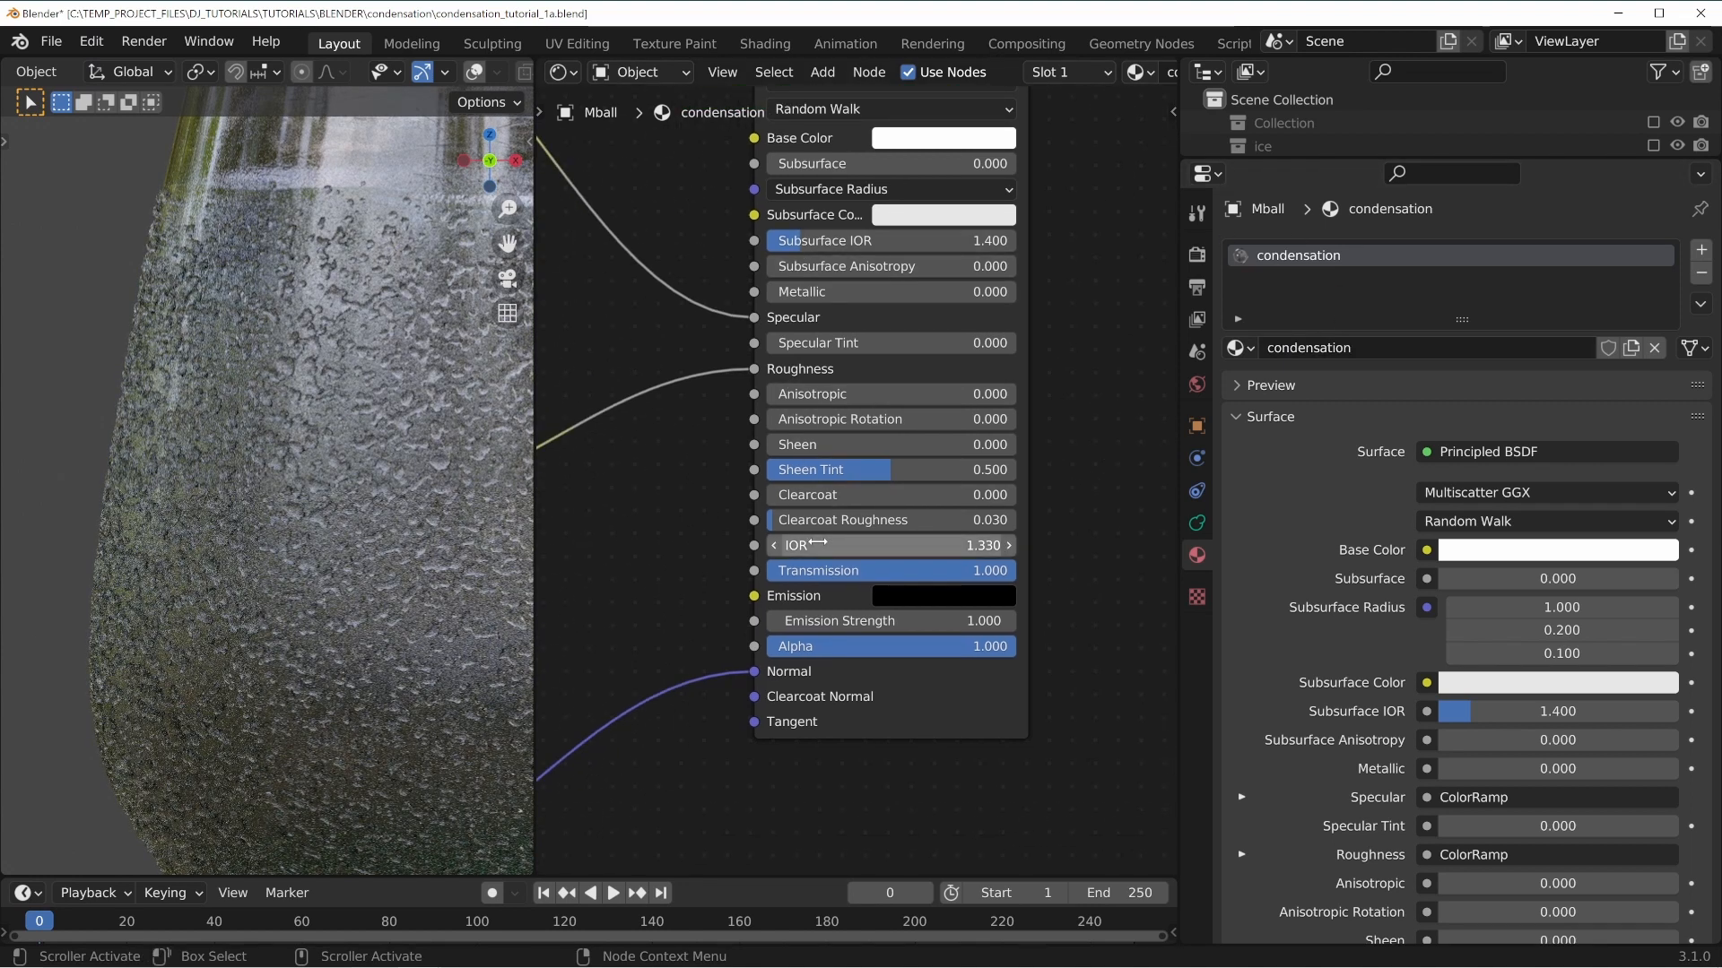
pyautogui.scroll(-6, 818, 544)
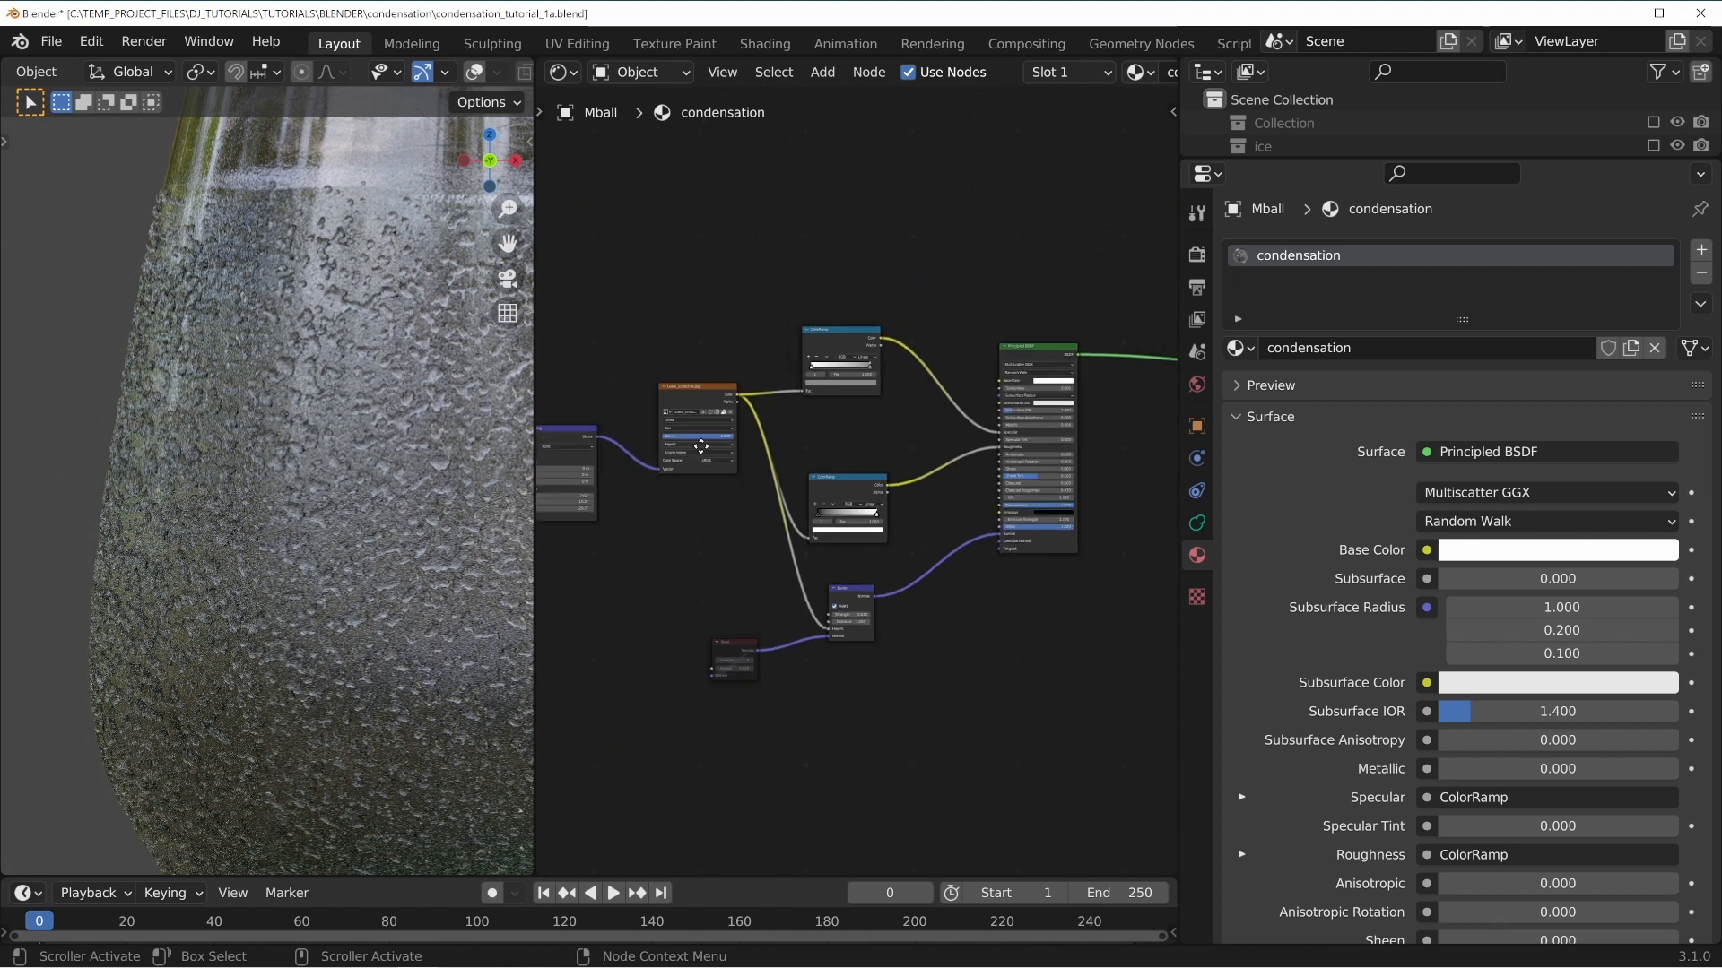
pyautogui.moveTo(701, 446); pyautogui.dragTo(858, 434, button='middle')
pyautogui.moveTo(623, 257); pyautogui.dragTo(1053, 526)
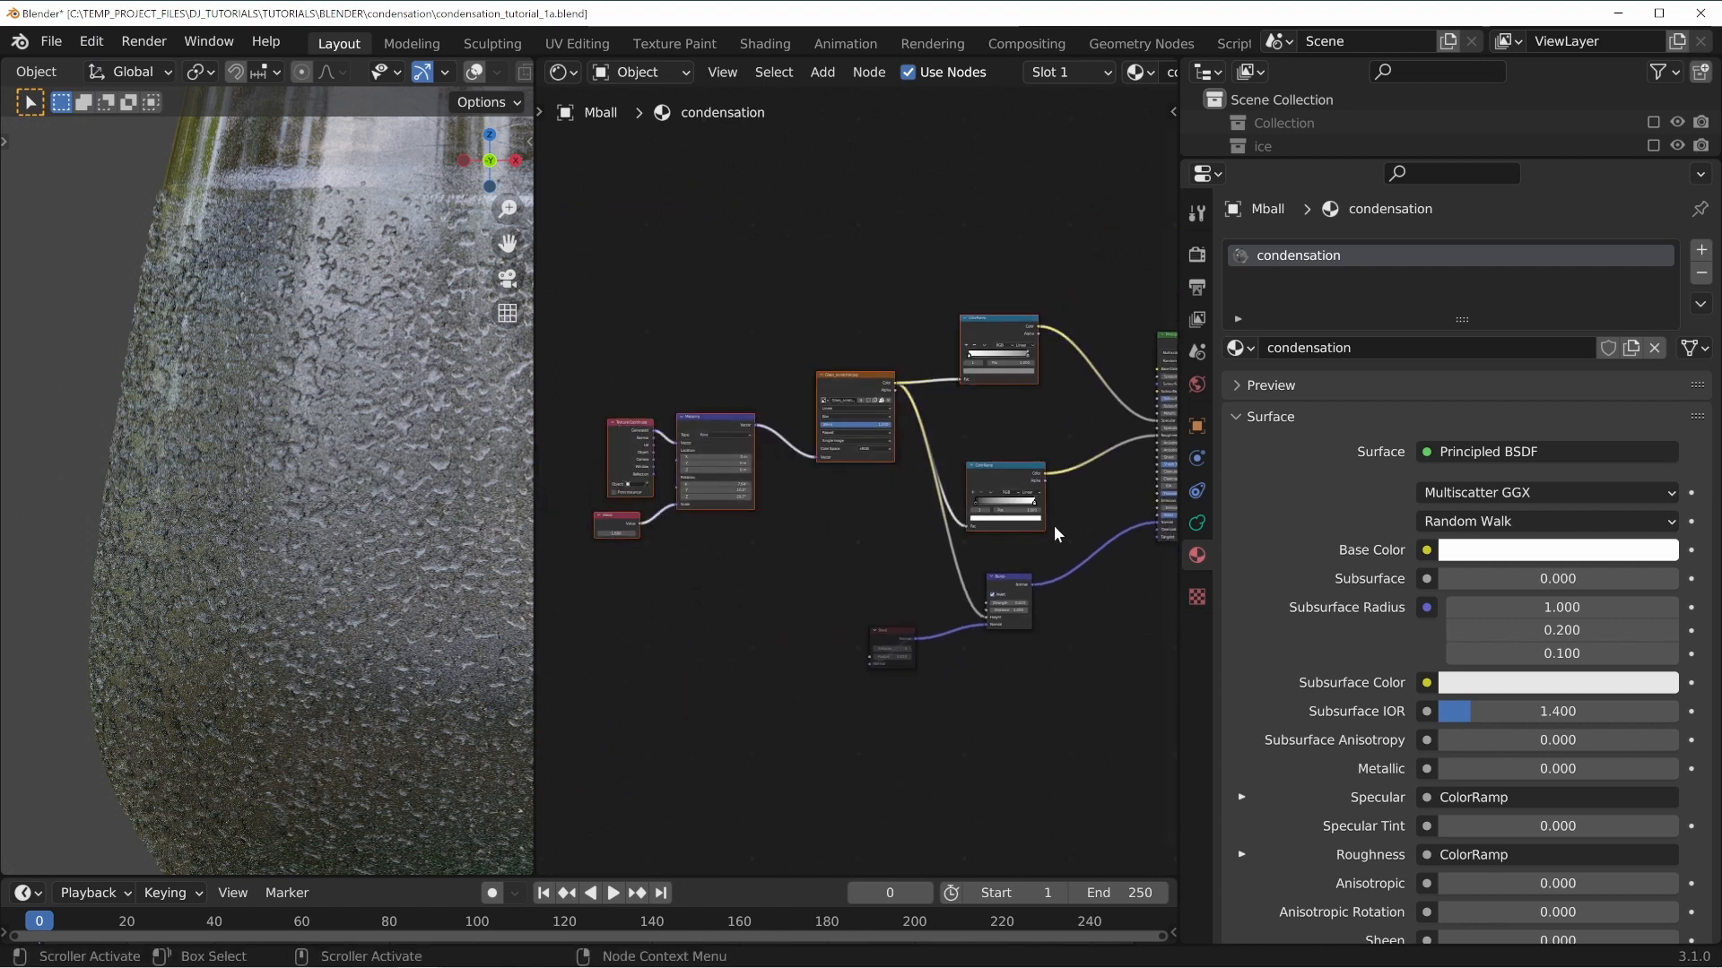
pyautogui.press('x')
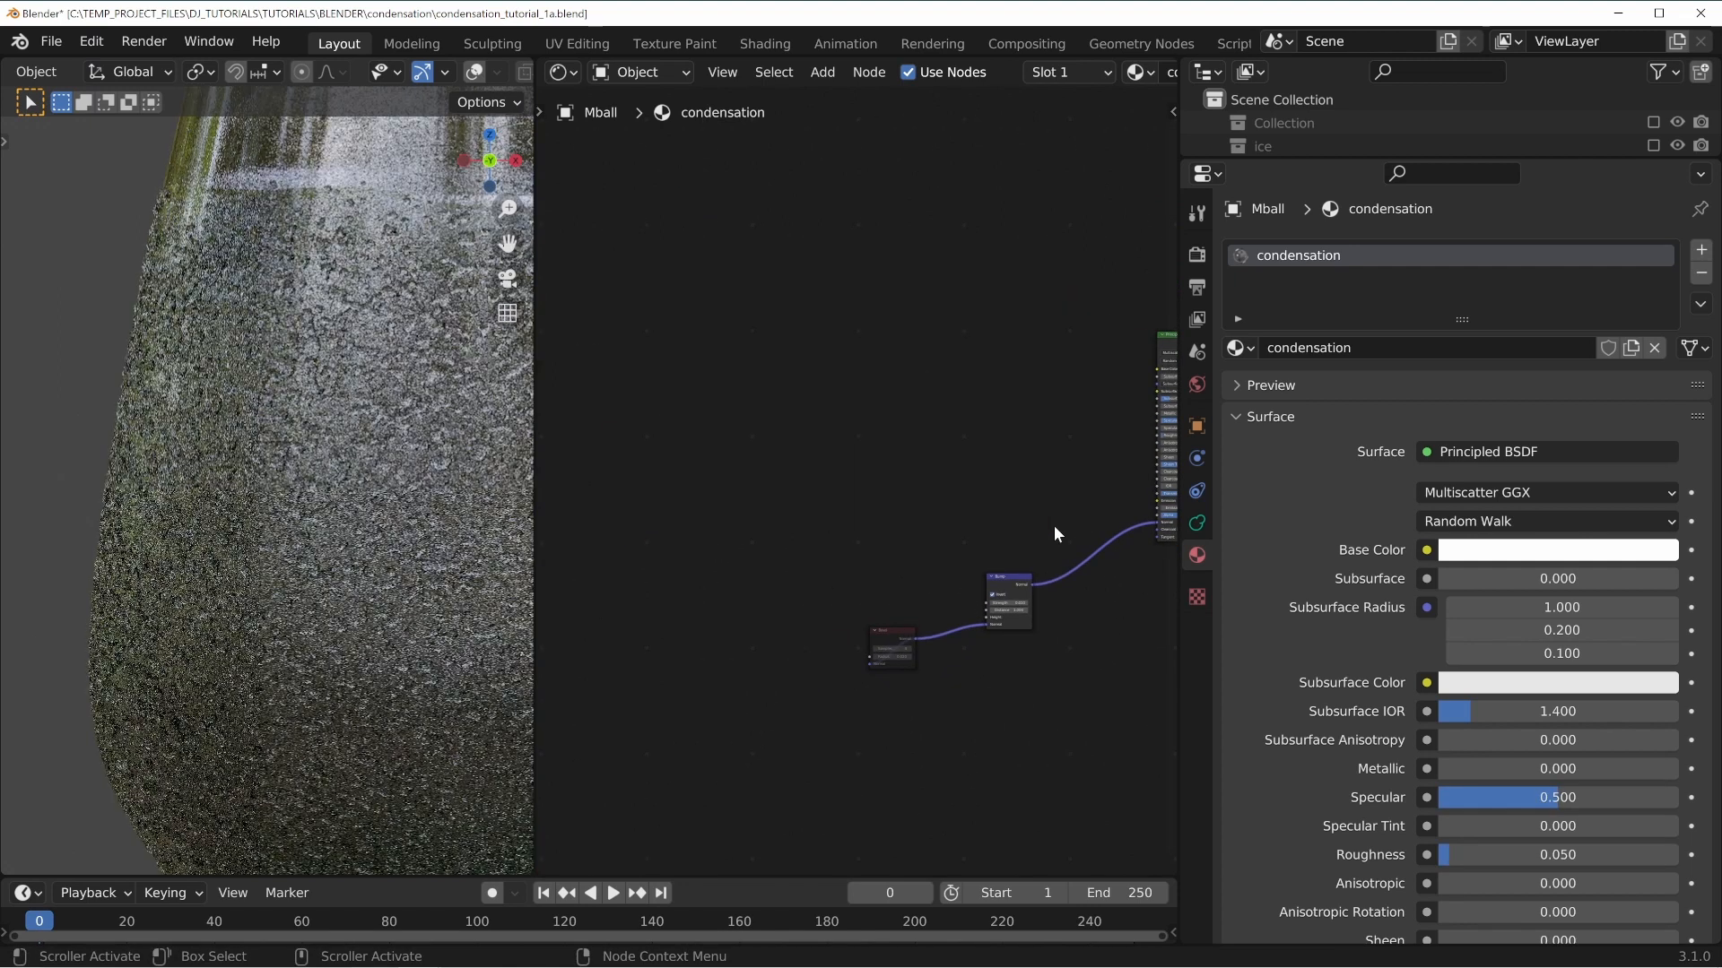
pyautogui.moveTo(1030, 537); pyautogui.dragTo(946, 476, button='middle')
pyautogui.moveTo(737, 398); pyautogui.dragTo(924, 642)
pyautogui.press('x')
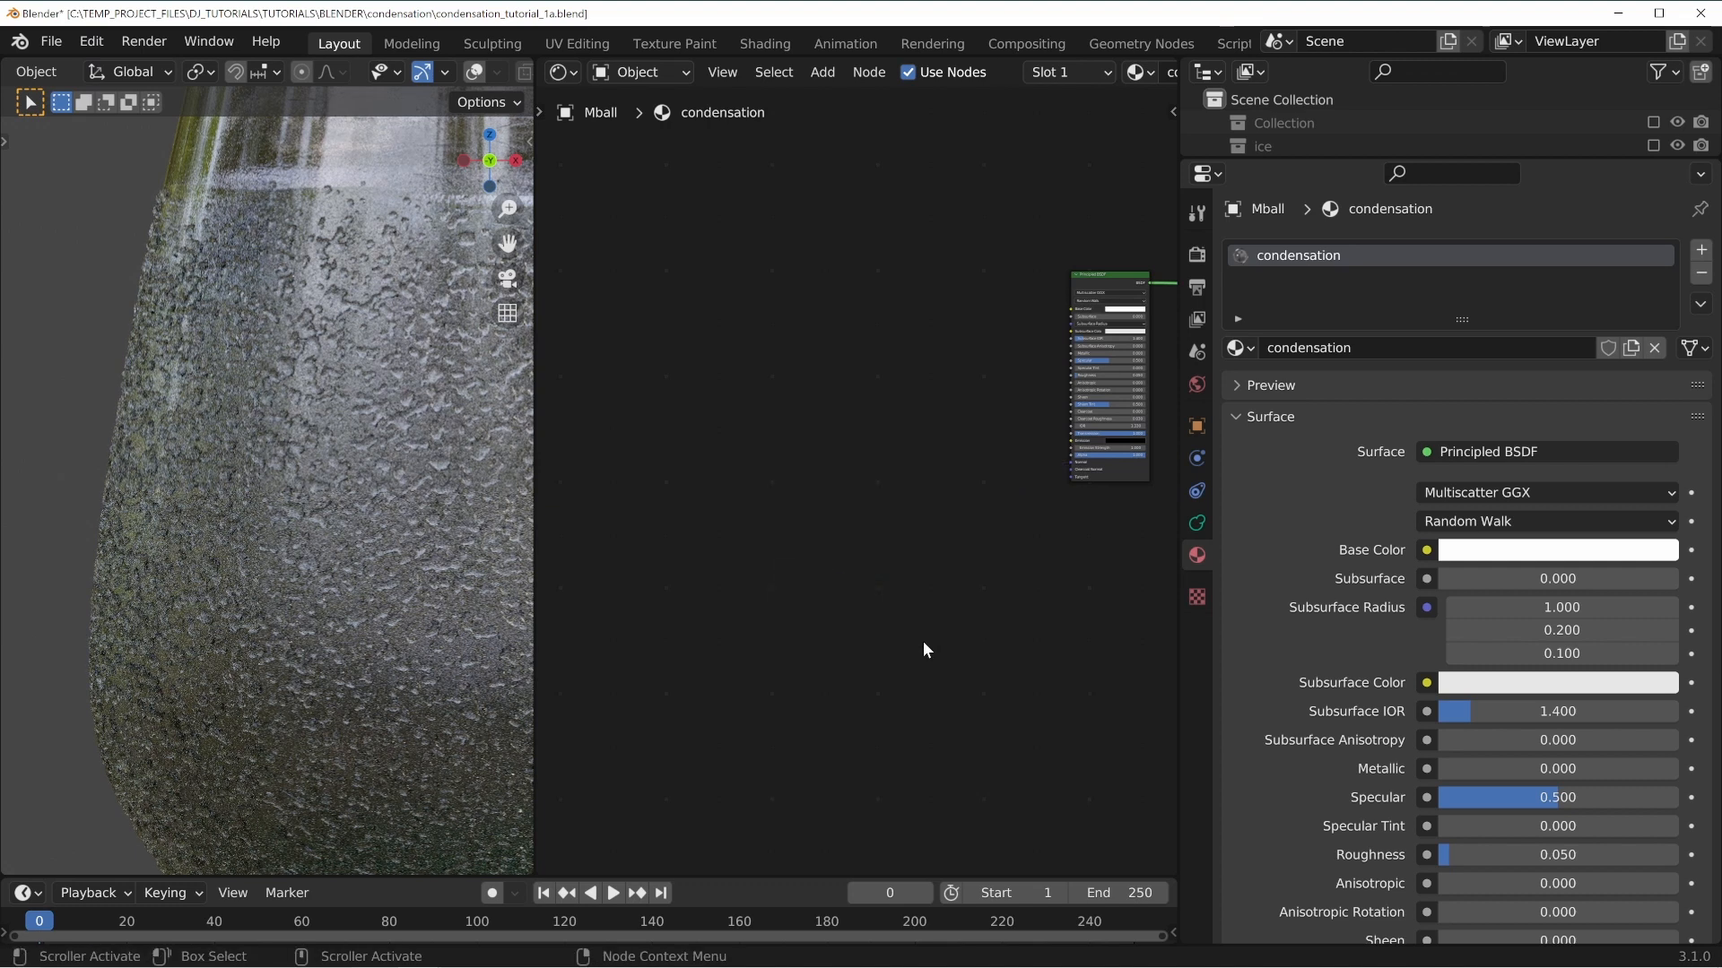
# Set the Principled BSDF's Roughness to 0.
pyautogui.moveTo(947, 414); pyautogui.dragTo(793, 443, button='middle')
pyautogui.scroll(10, 861, 482)
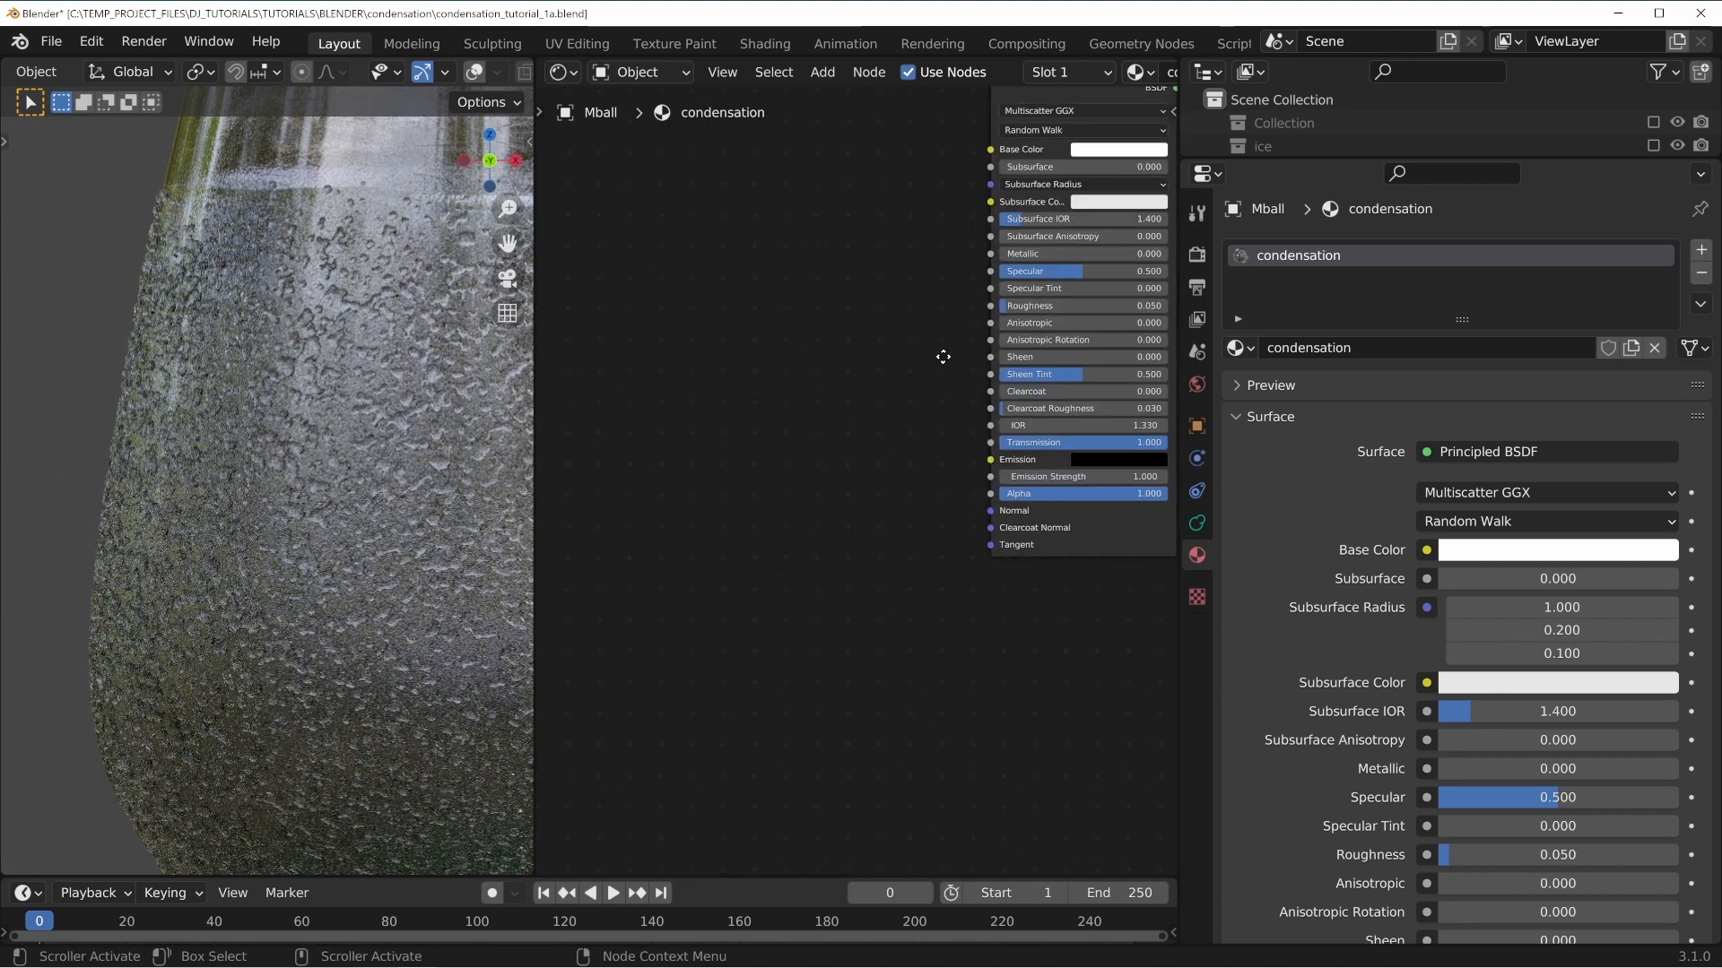
pyautogui.moveTo(942, 357); pyautogui.dragTo(764, 417, button='middle')
pyautogui.scroll(3, 760, 542)
pyautogui.moveTo(731, 353); pyautogui.dragTo(575, 500, button='middle')
pyautogui.moveTo(960, 598); pyautogui.dragTo(1024, 557, button='middle')
pyautogui.scroll(3, 1024, 558)
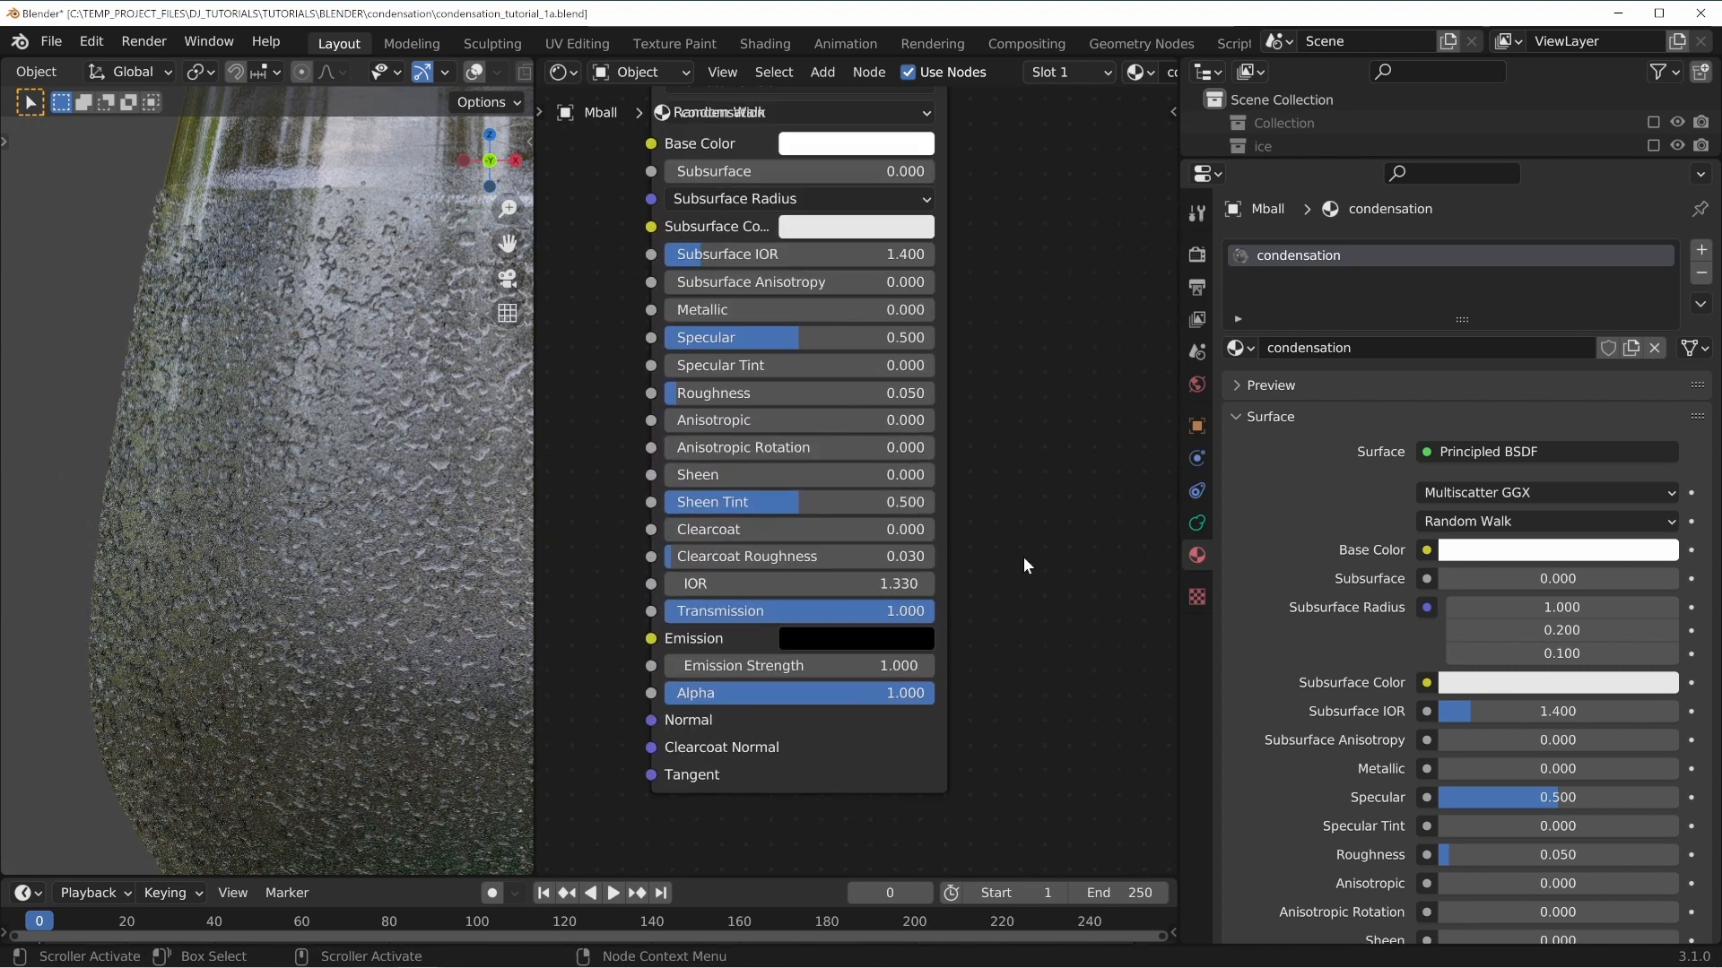
pyautogui.moveTo(879, 397); pyautogui.dragTo(732, 397)
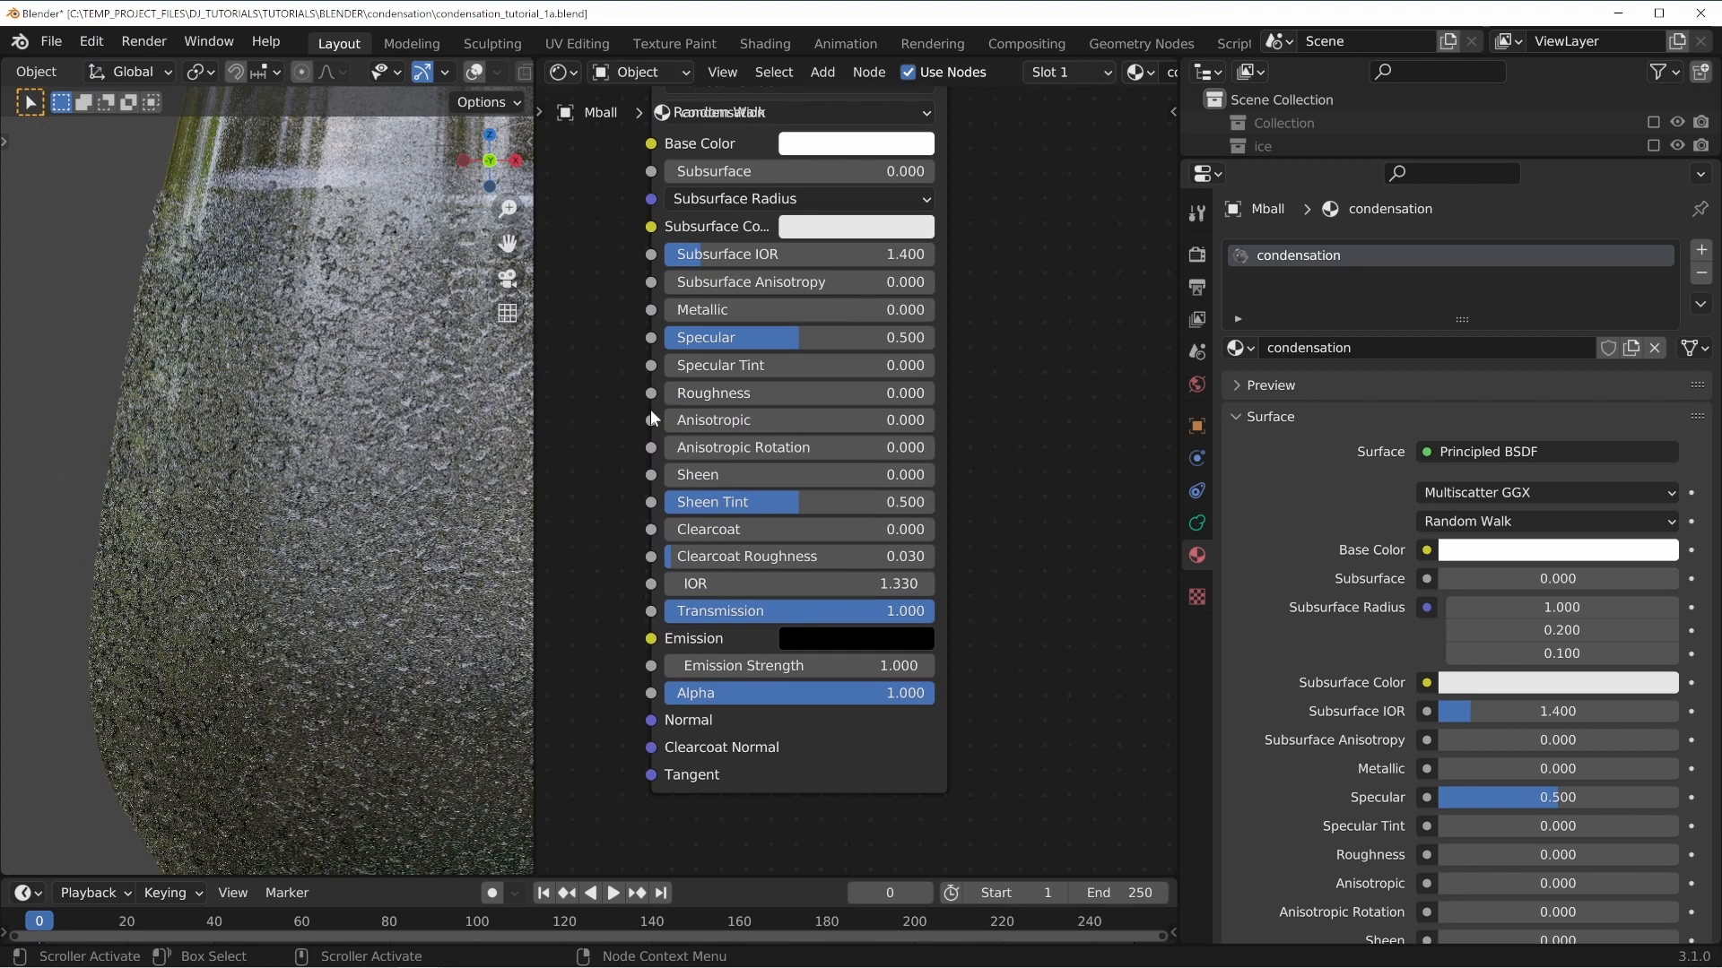
# Try IOR values of 1 and then 1.1 on the Principled BSDF while viewing the rendered droplets.
pyautogui.click(755, 586)
pyautogui.write('1')
pyautogui.press('Return')
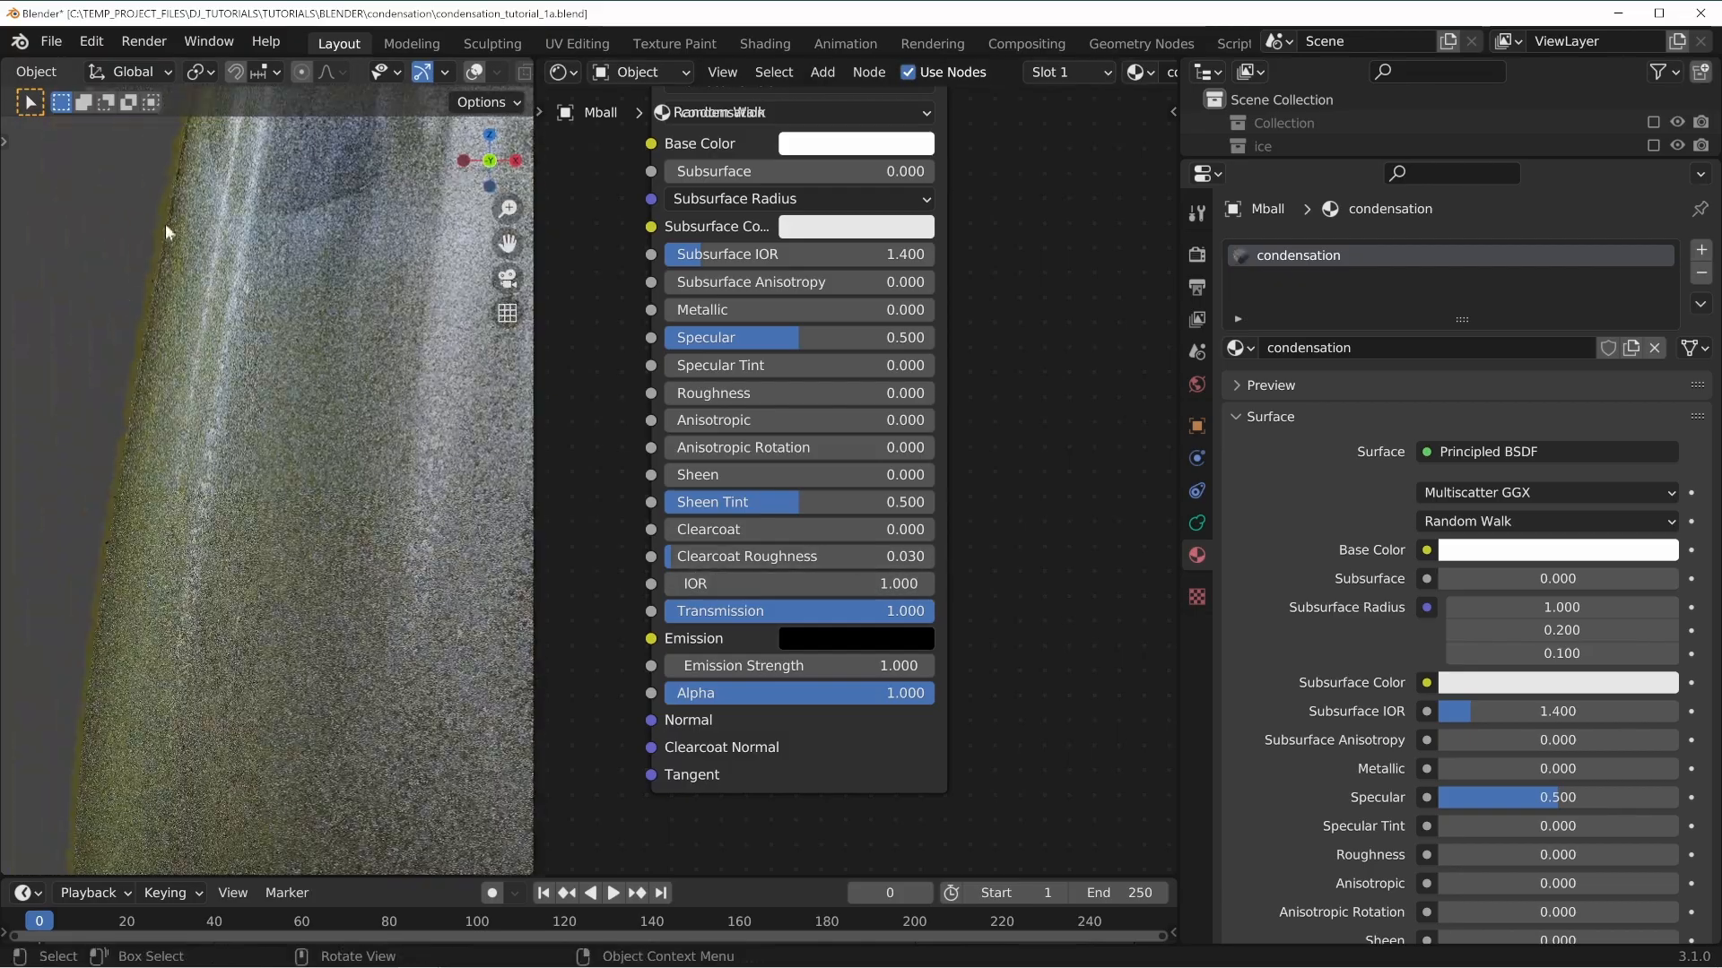
pyautogui.keyDown('shift'); pyautogui.moveTo(101, 693); pyautogui.dragTo(166, 578, button='middle'); pyautogui.keyUp('shift')
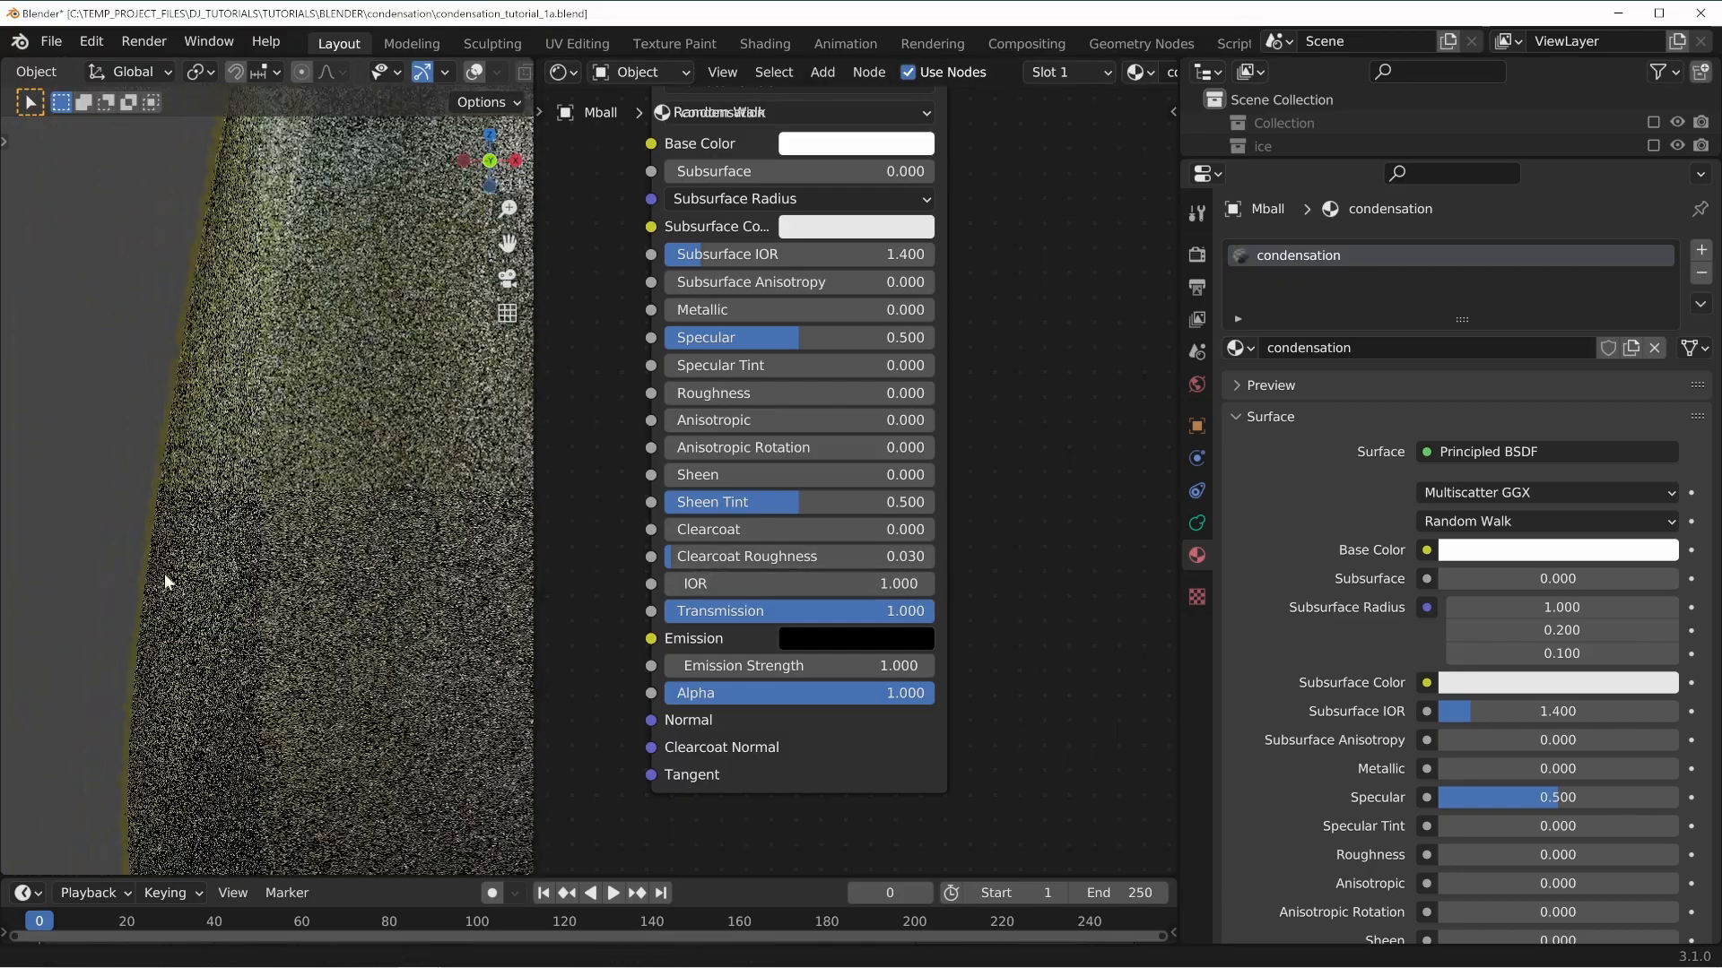
pyautogui.scroll(5, 166, 578)
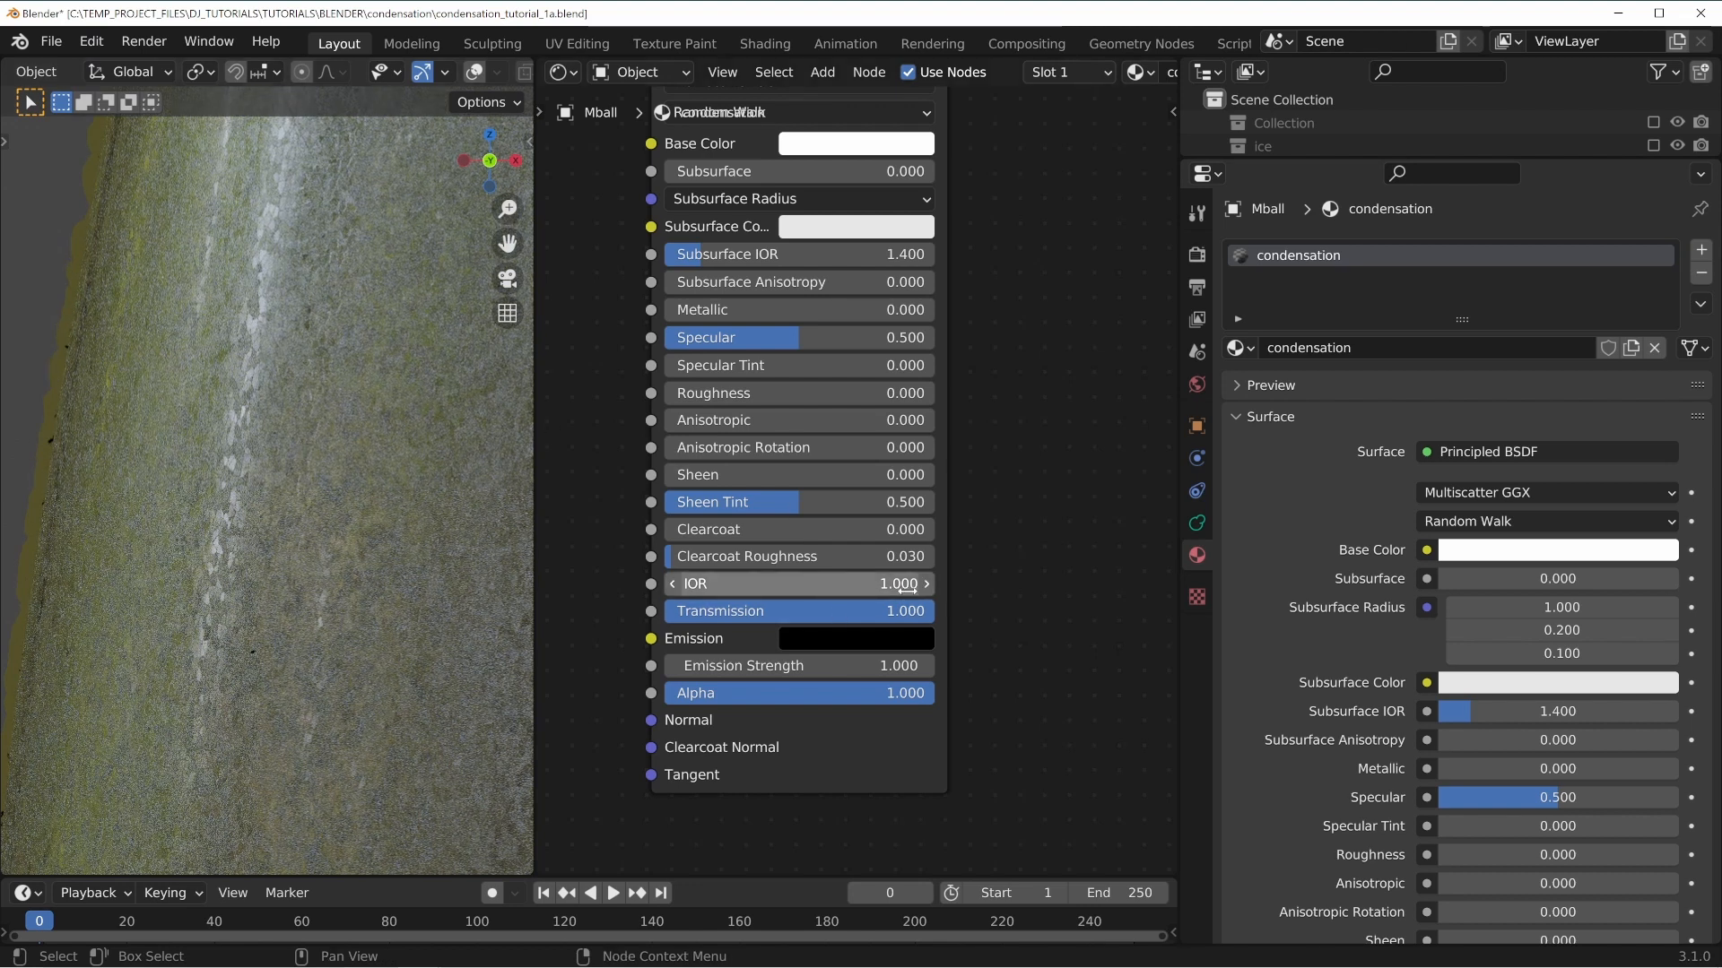
pyautogui.click(786, 588)
pyautogui.write('1.1')
pyautogui.press('Return')
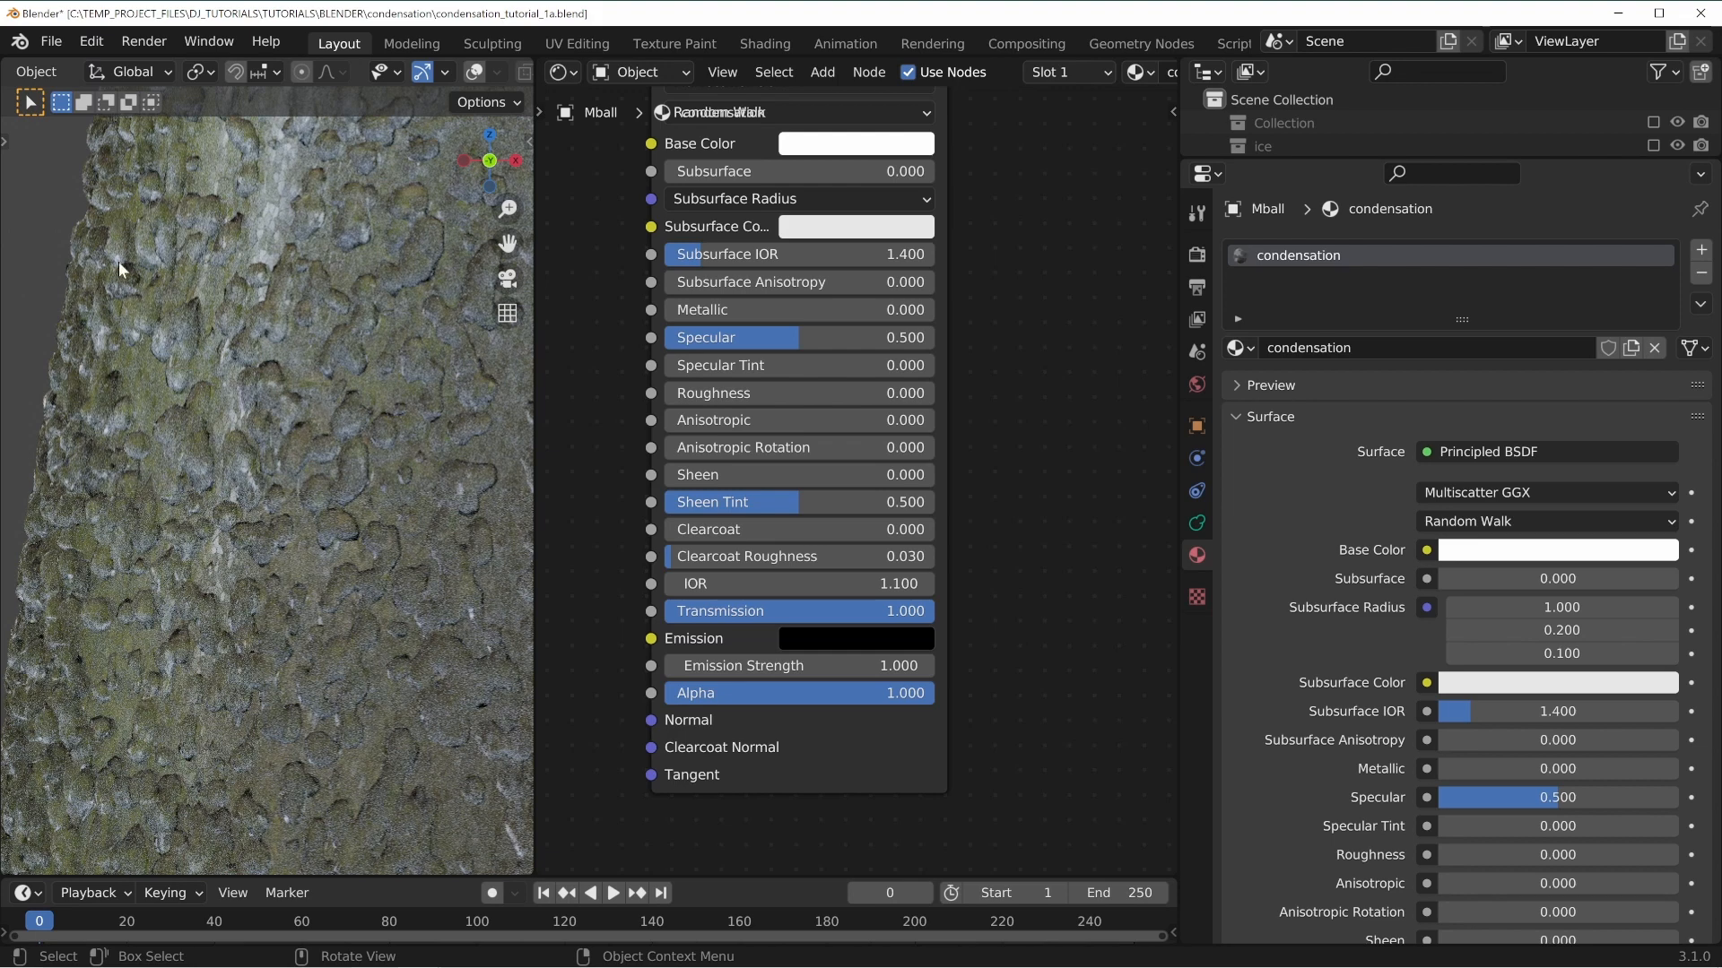
pyautogui.keyDown('shift'); pyautogui.moveTo(63, 710); pyautogui.dragTo(198, 557, button='middle'); pyautogui.keyUp('shift')
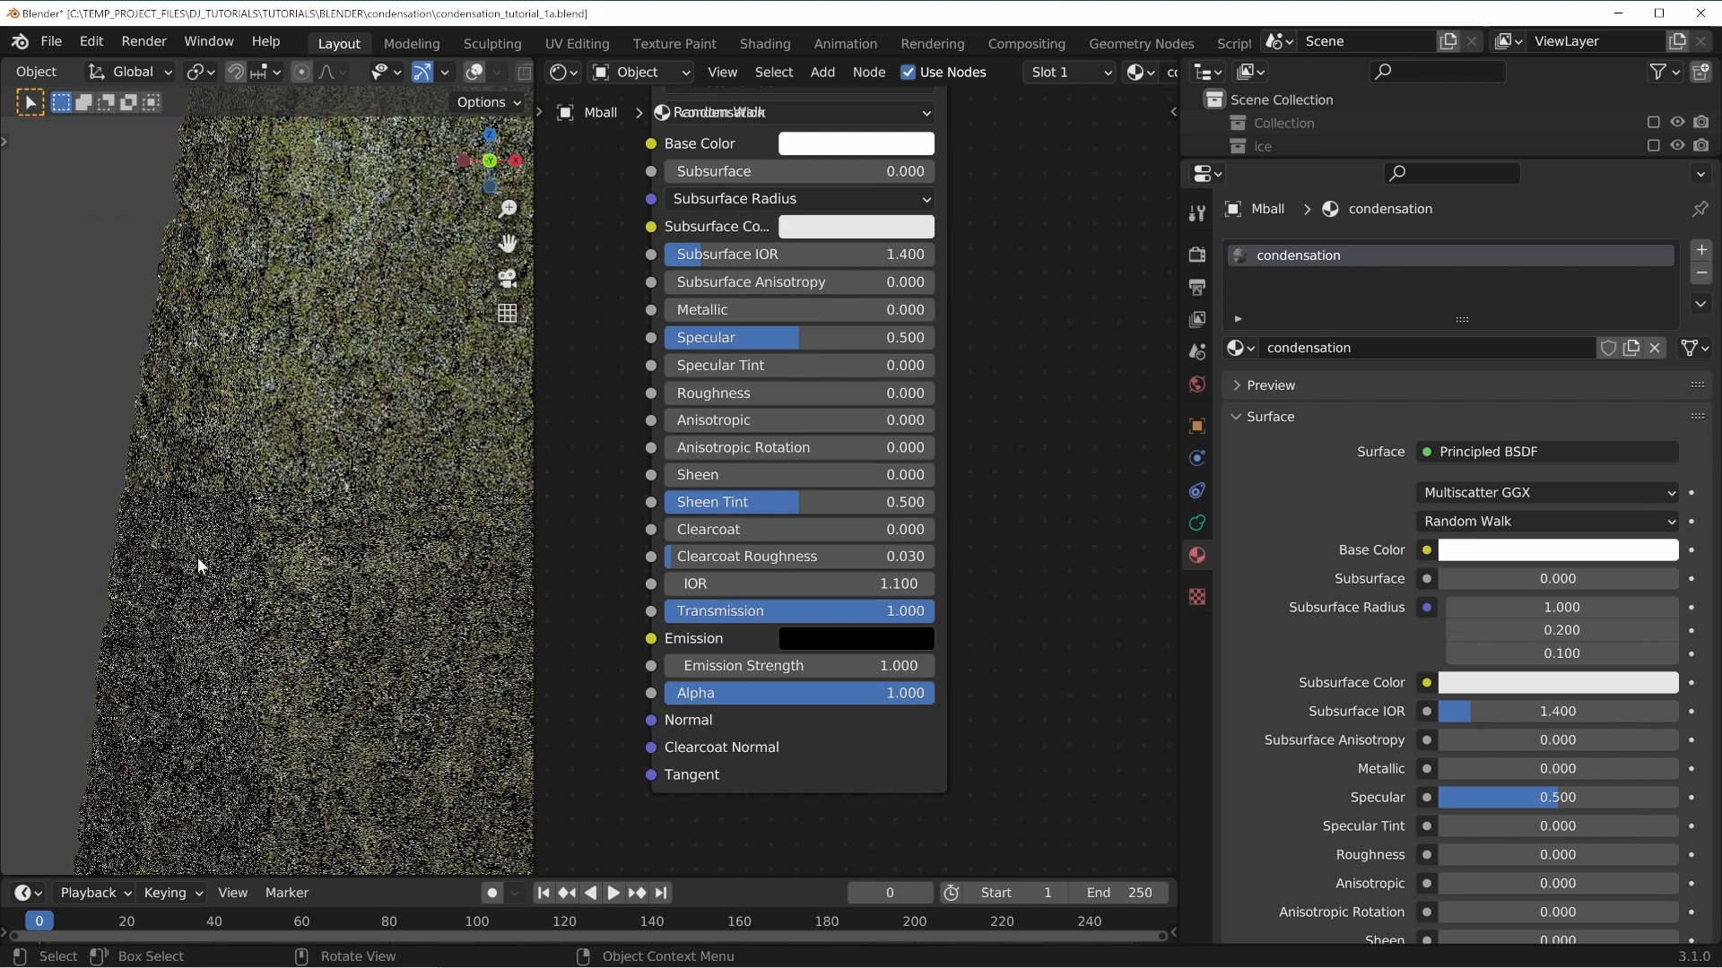
# Try IOR values of 1.33 and then 1.15 on the Principled BSDF.
pyautogui.click(785, 591)
pyautogui.write('1.')
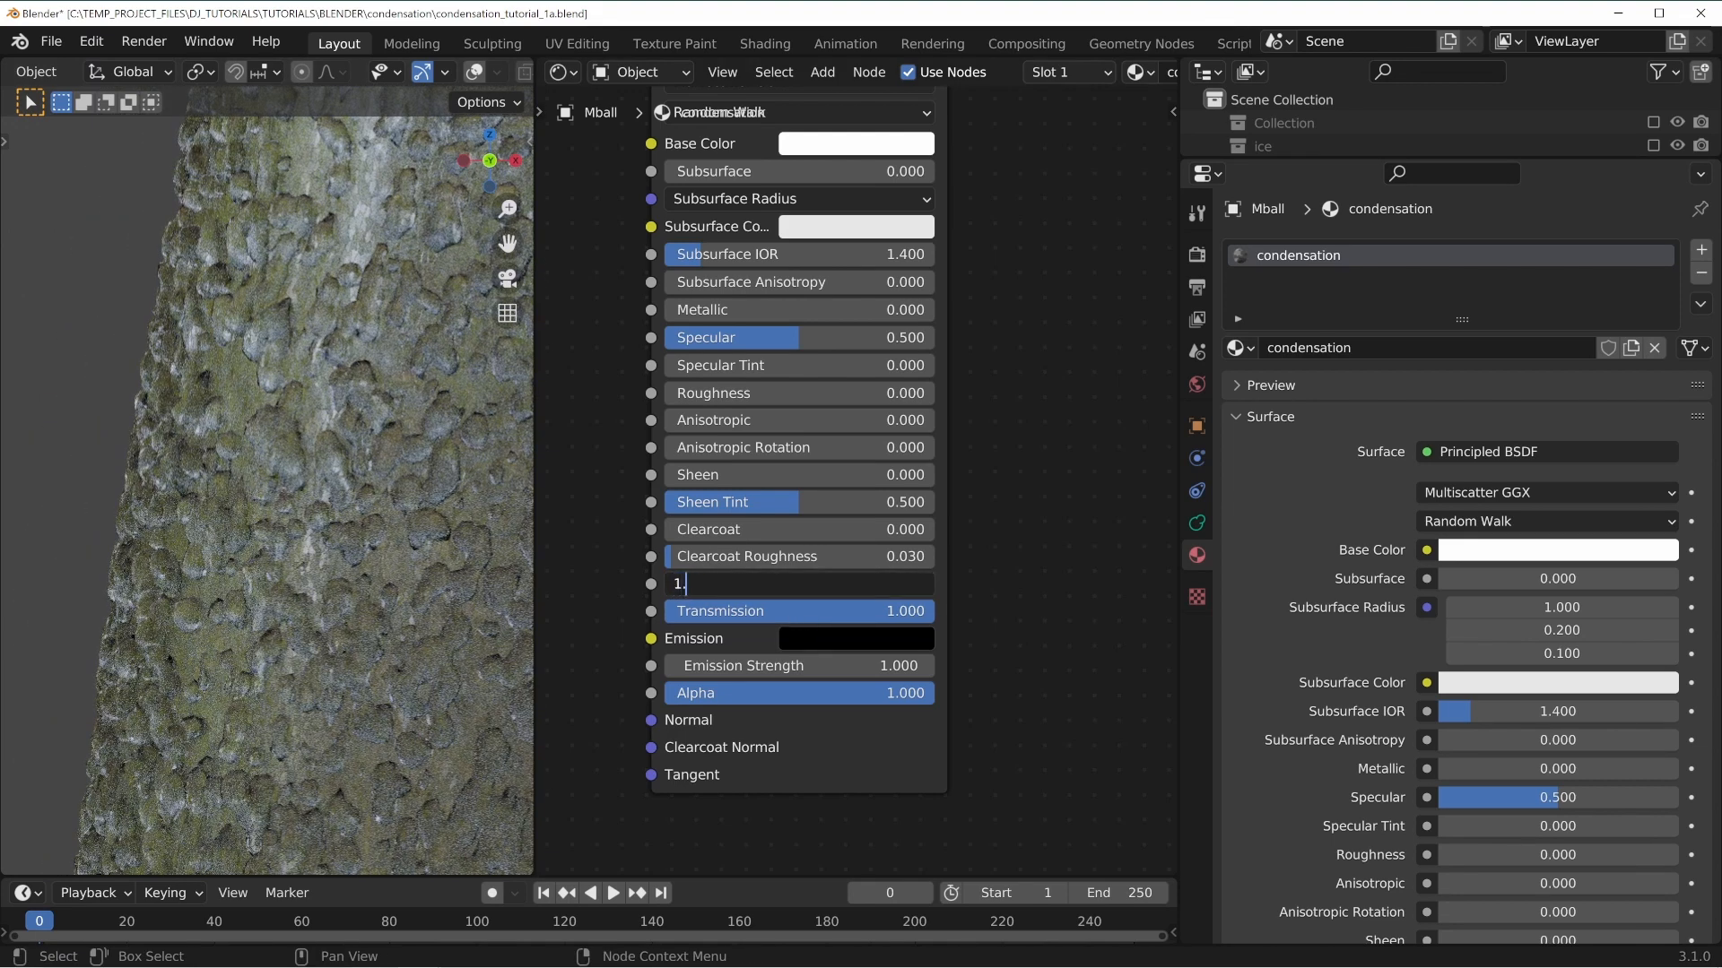
pyautogui.write('33')
pyautogui.press('Return')
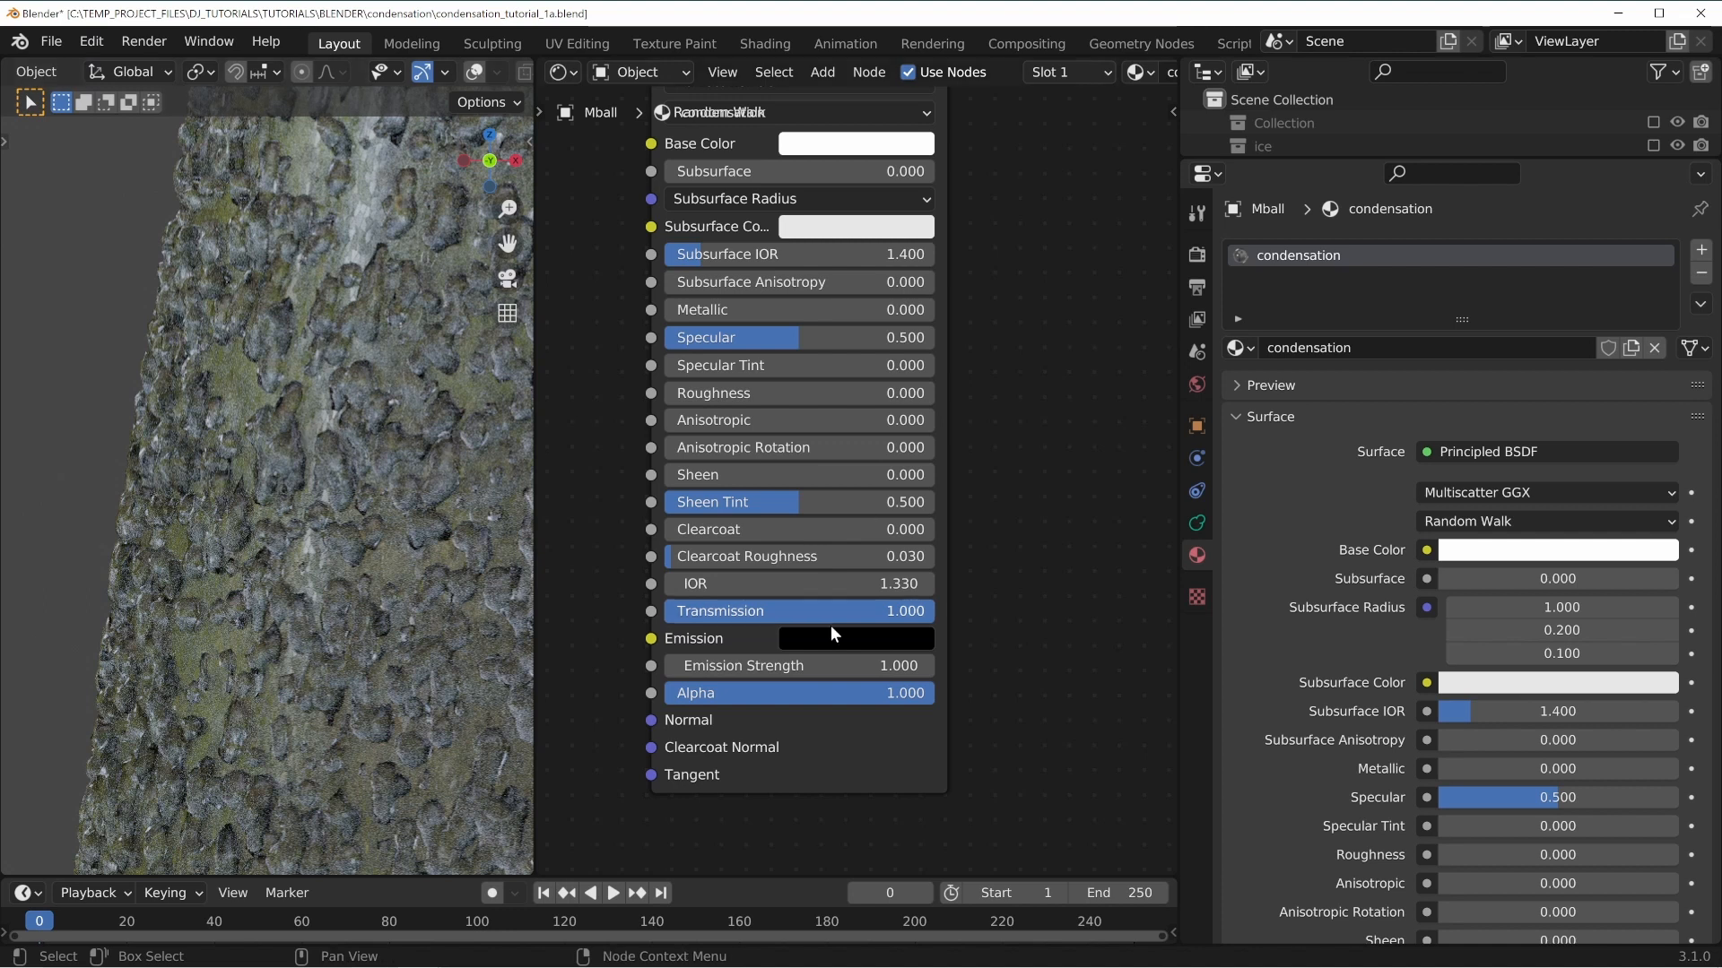
pyautogui.click(807, 585)
pyautogui.write('1.15')
pyautogui.press('Return')
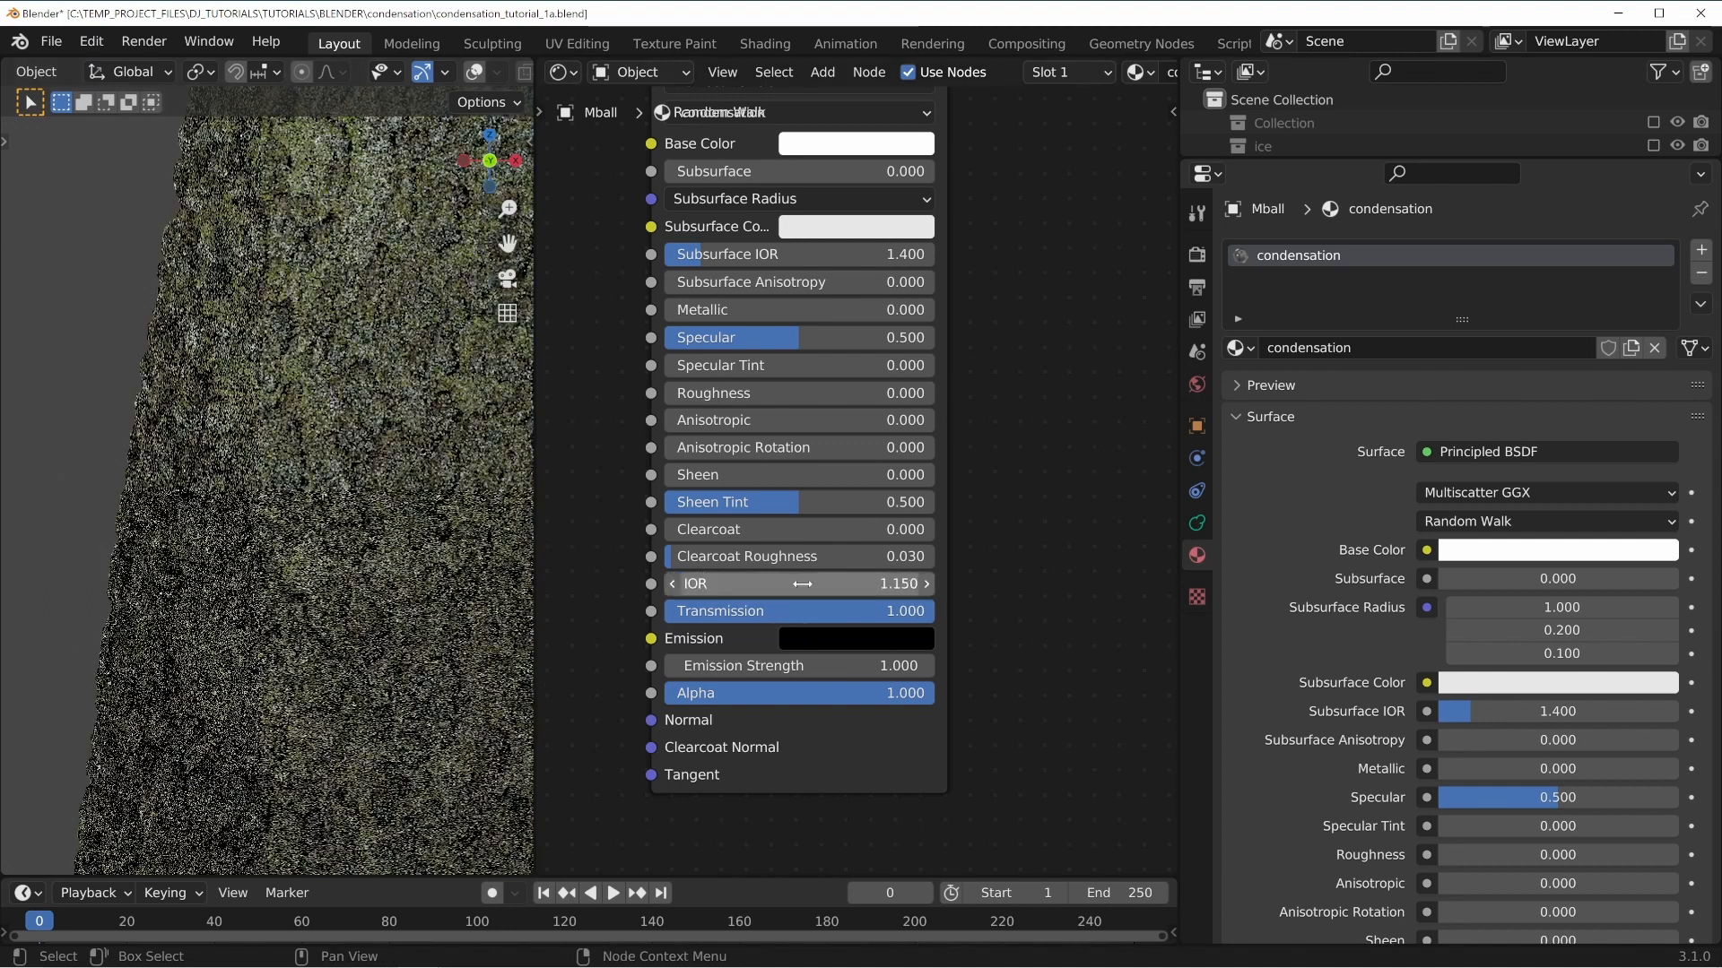
# Try IOR values of 1.1 and then 1.15 again while viewing the whole glass.
pyautogui.click(817, 584)
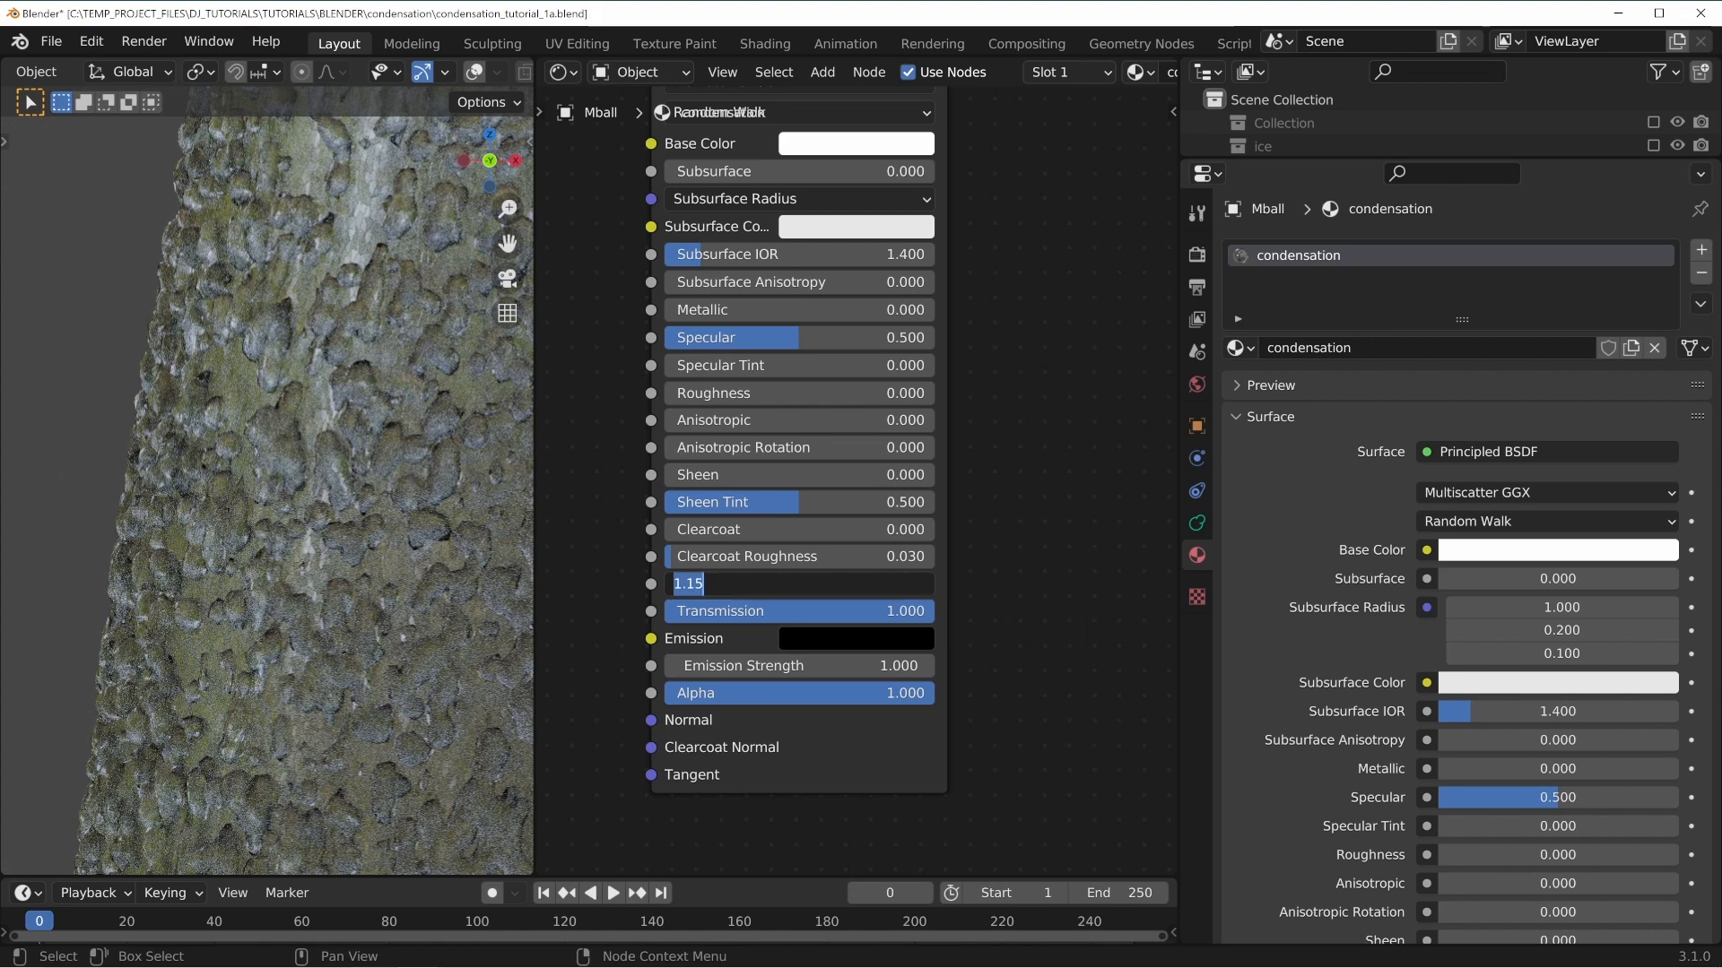
pyautogui.write('1.1')
pyautogui.press('Return')
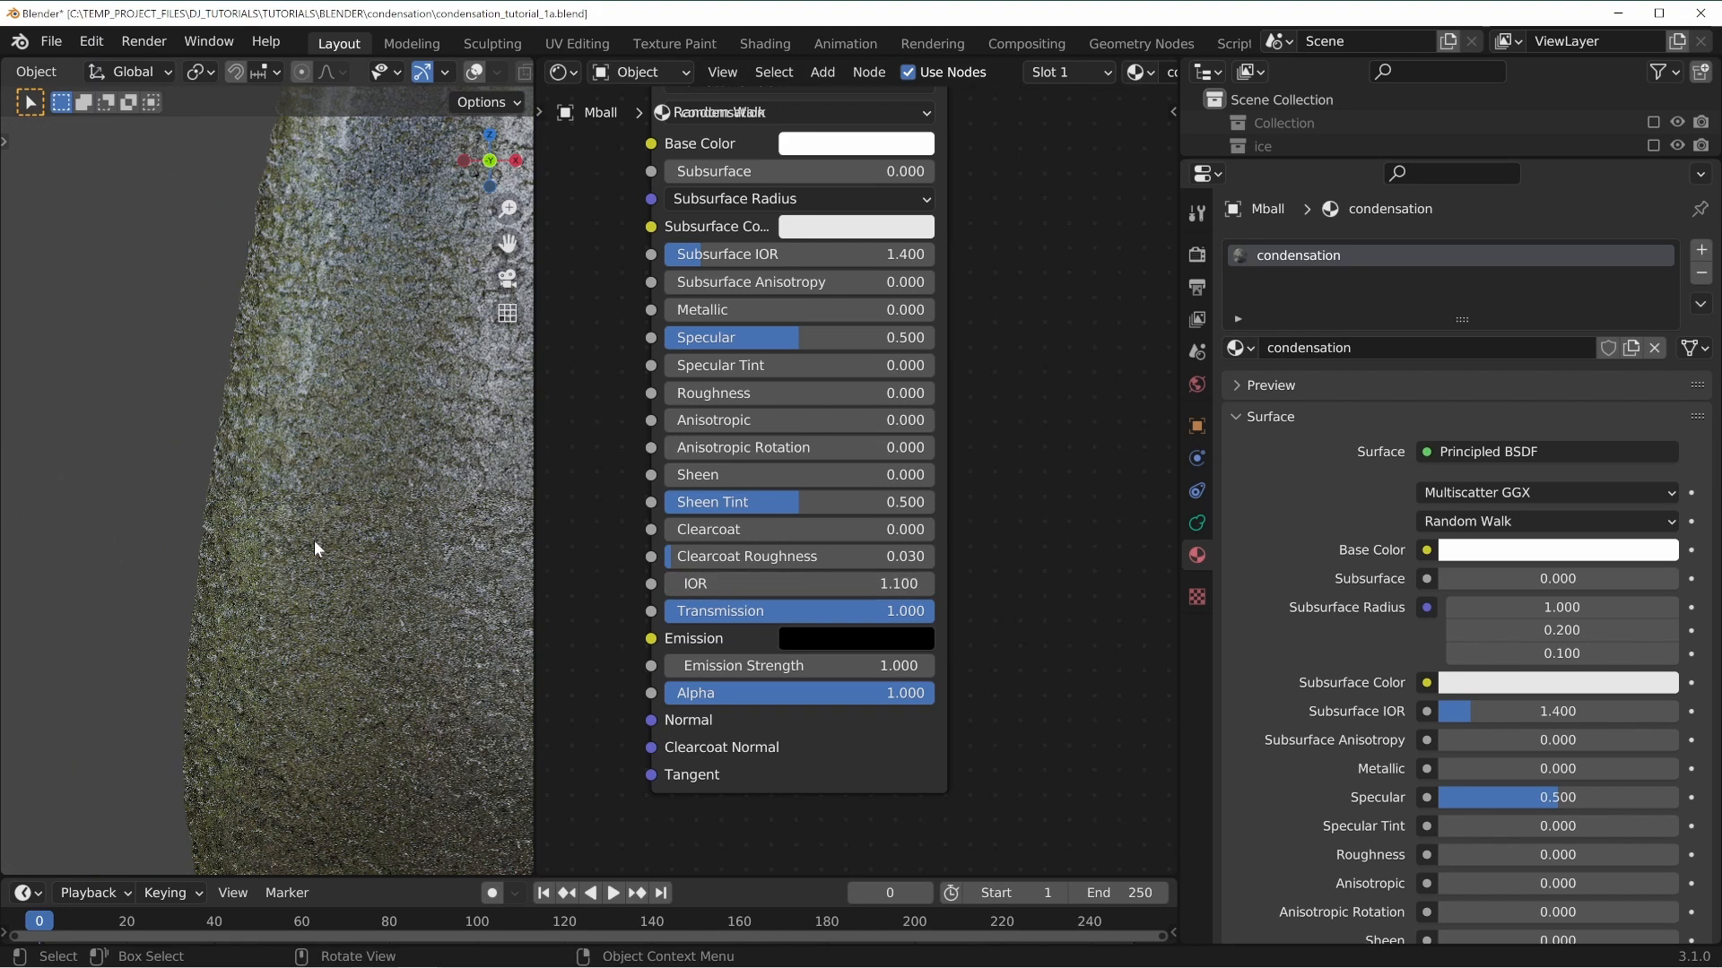
pyautogui.scroll(-4, 314, 526)
pyautogui.scroll(-3, 377, 539)
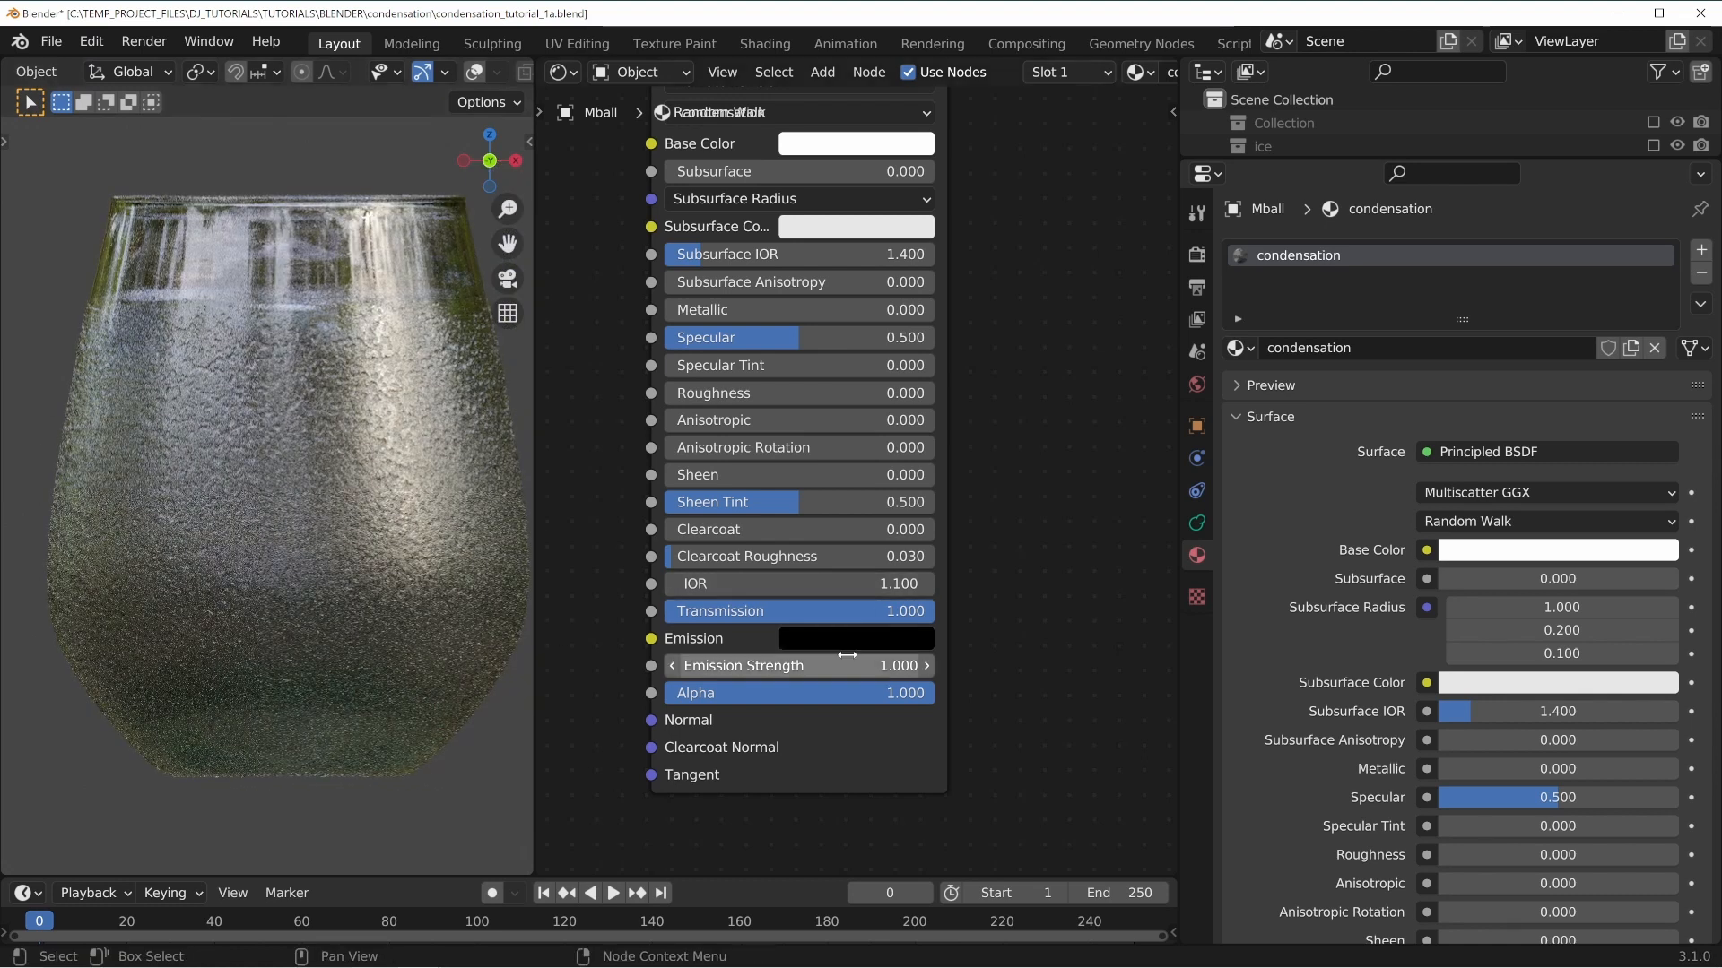
pyautogui.click(797, 585)
pyautogui.write('1.15')
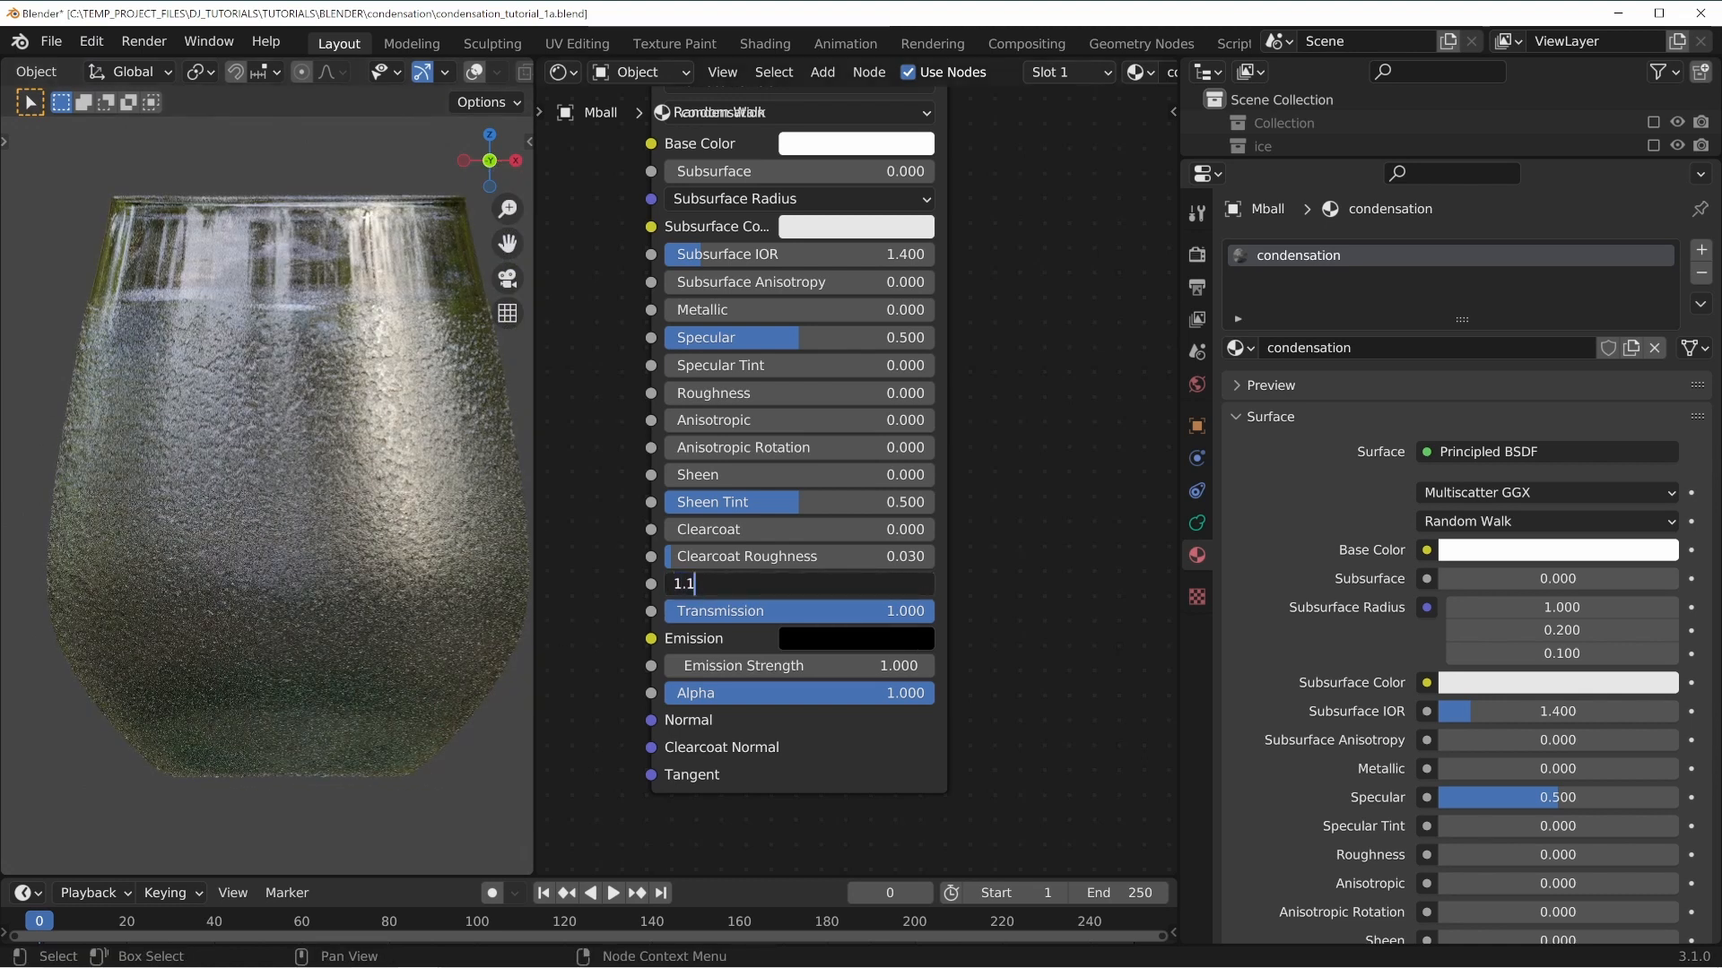
pyautogui.press('Return')
# Set the Principled BSDF's IOR to 1.2.
pyautogui.click(825, 585)
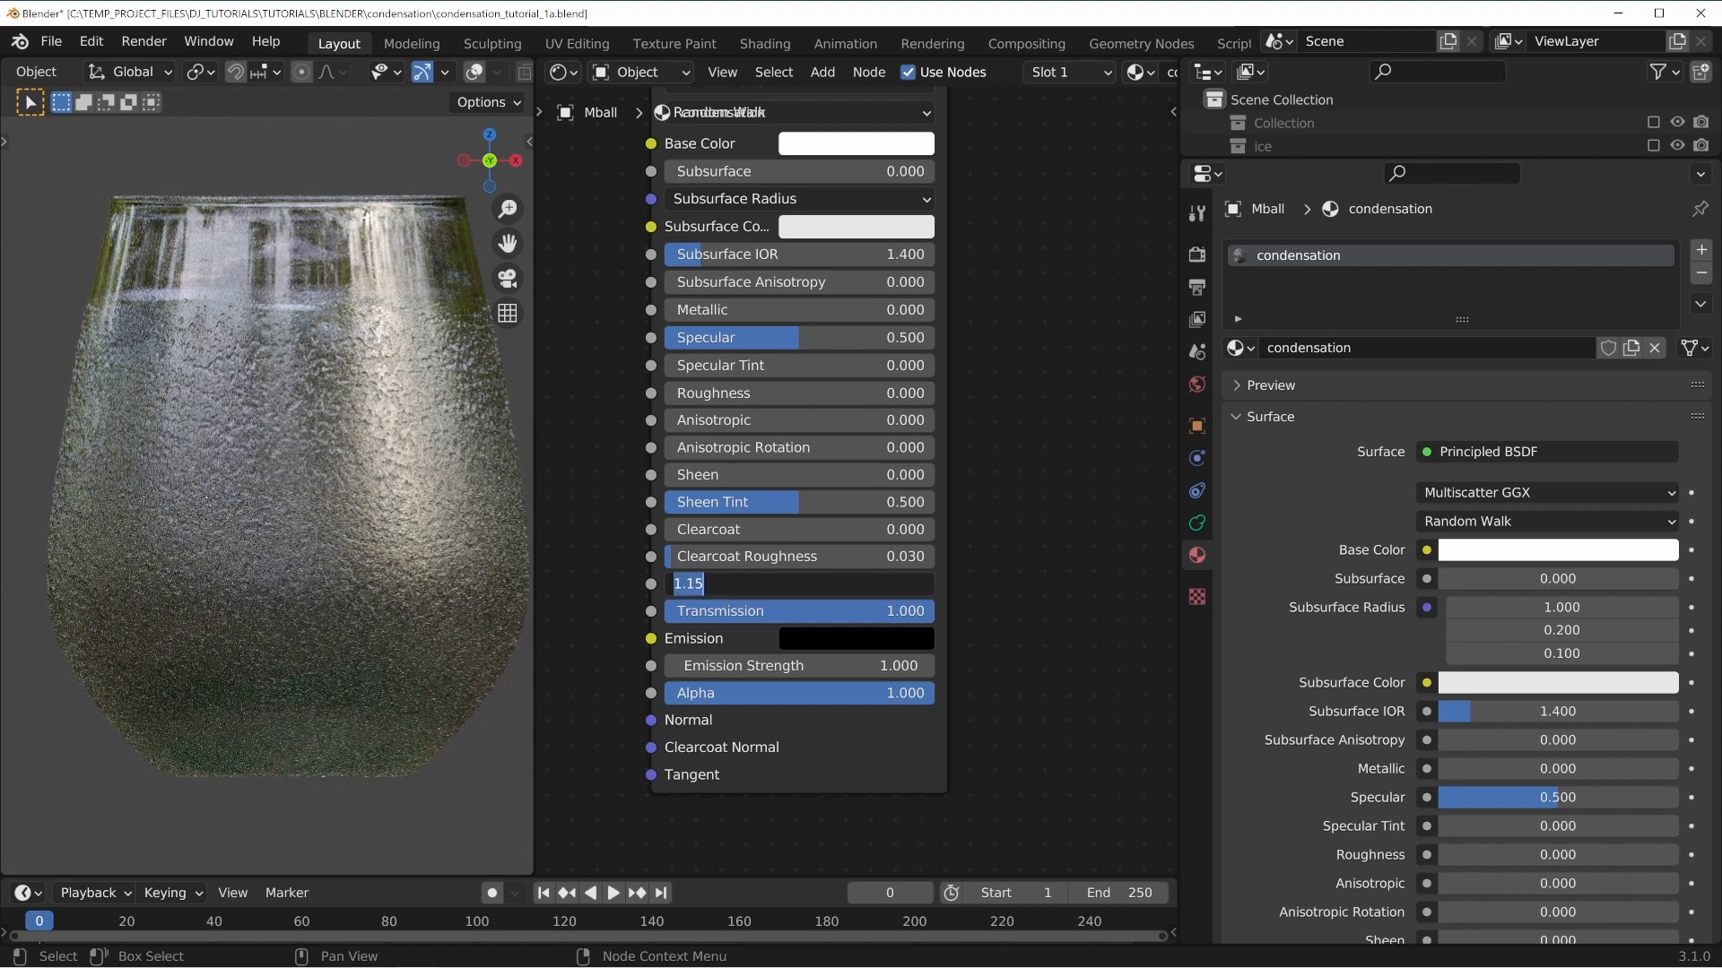
pyautogui.write('1.2')
pyautogui.press('Return')
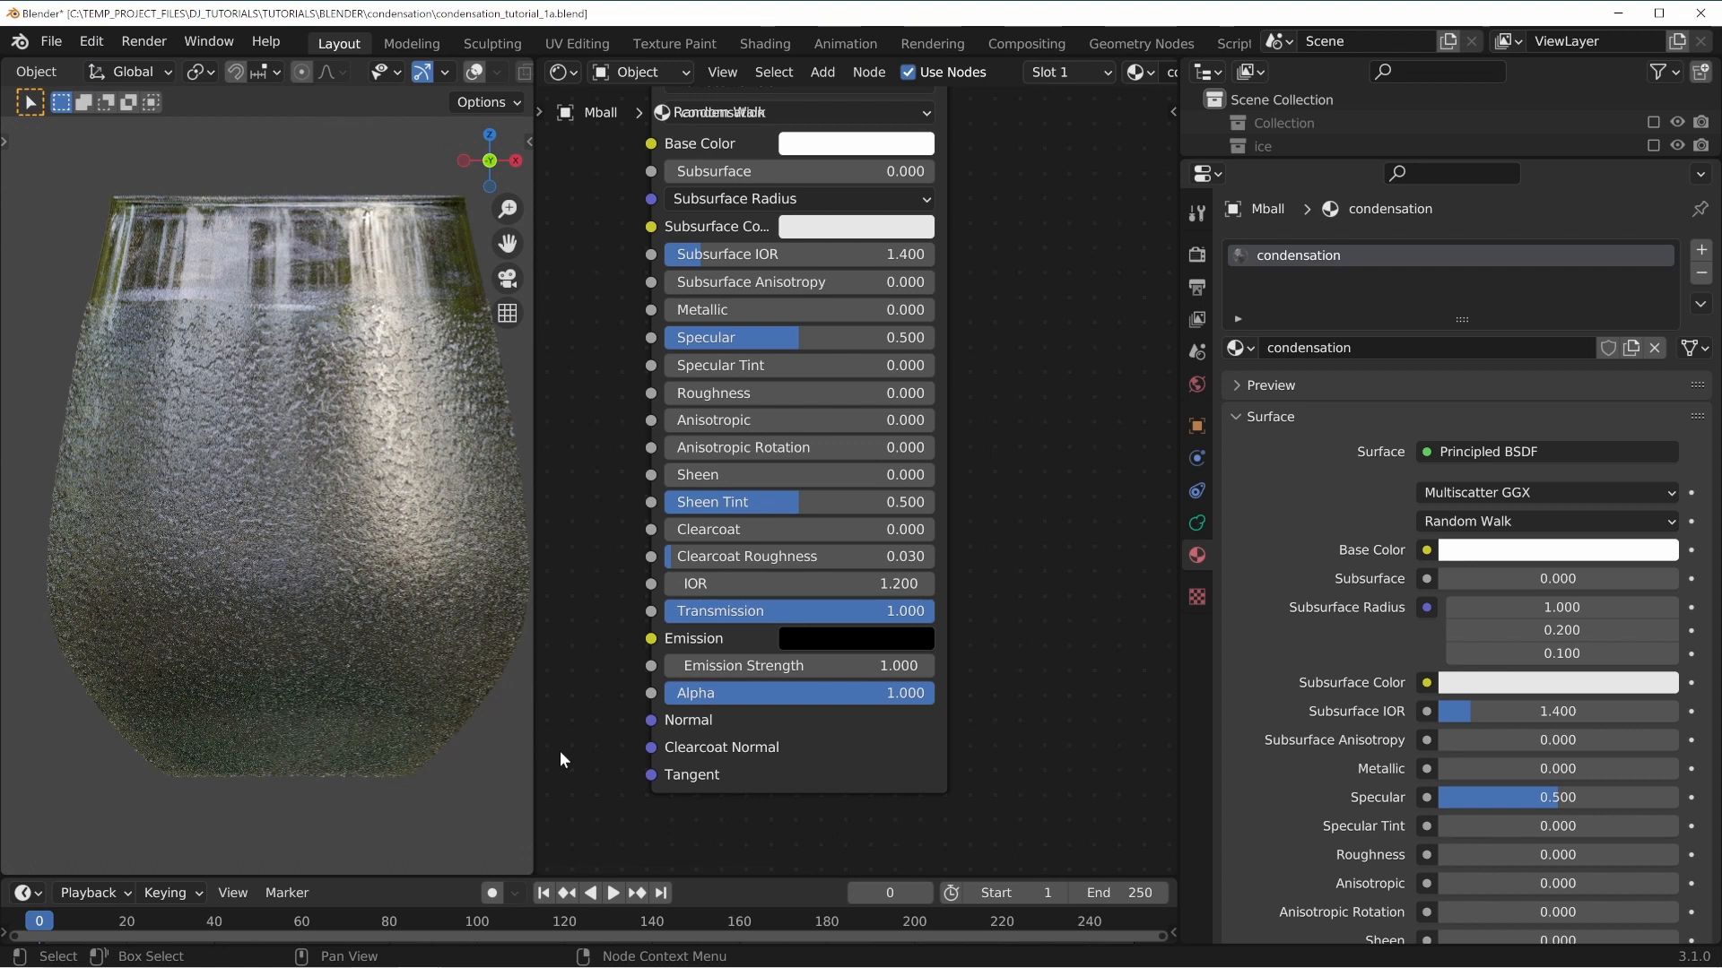
# Enlarge the outliner, include the ice collection in the view layer, and deselect everything.
pyautogui.moveTo(1355, 159); pyautogui.dragTo(1355, 553)
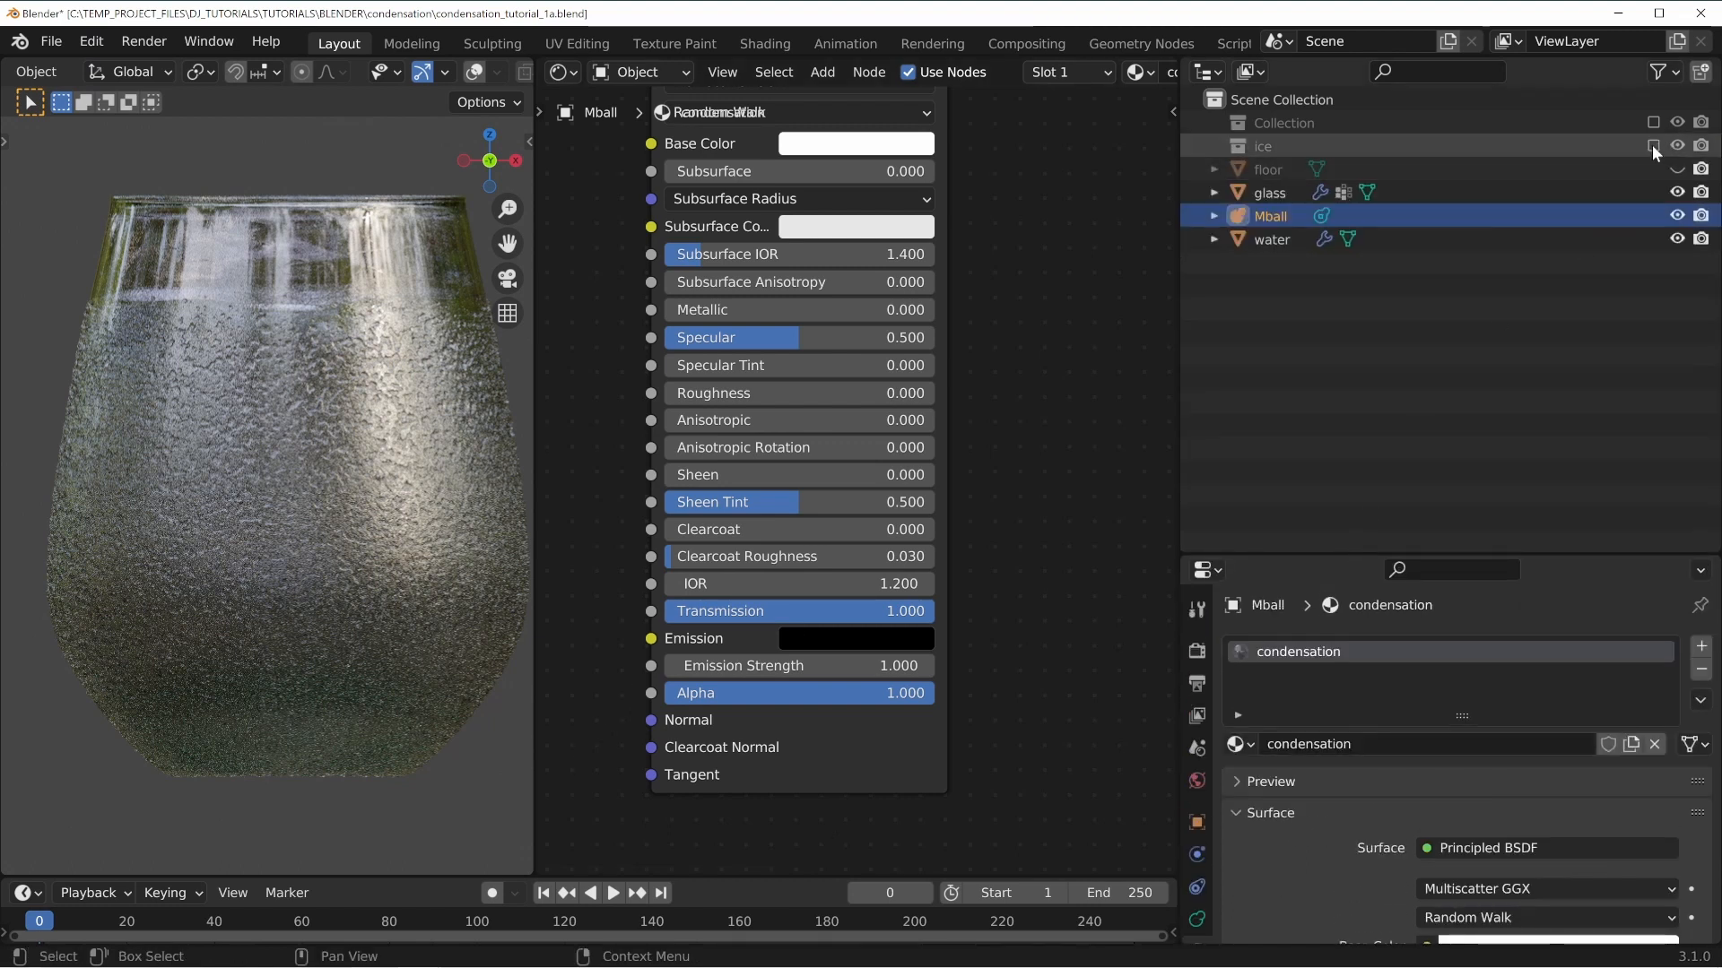
pyautogui.click(1654, 147)
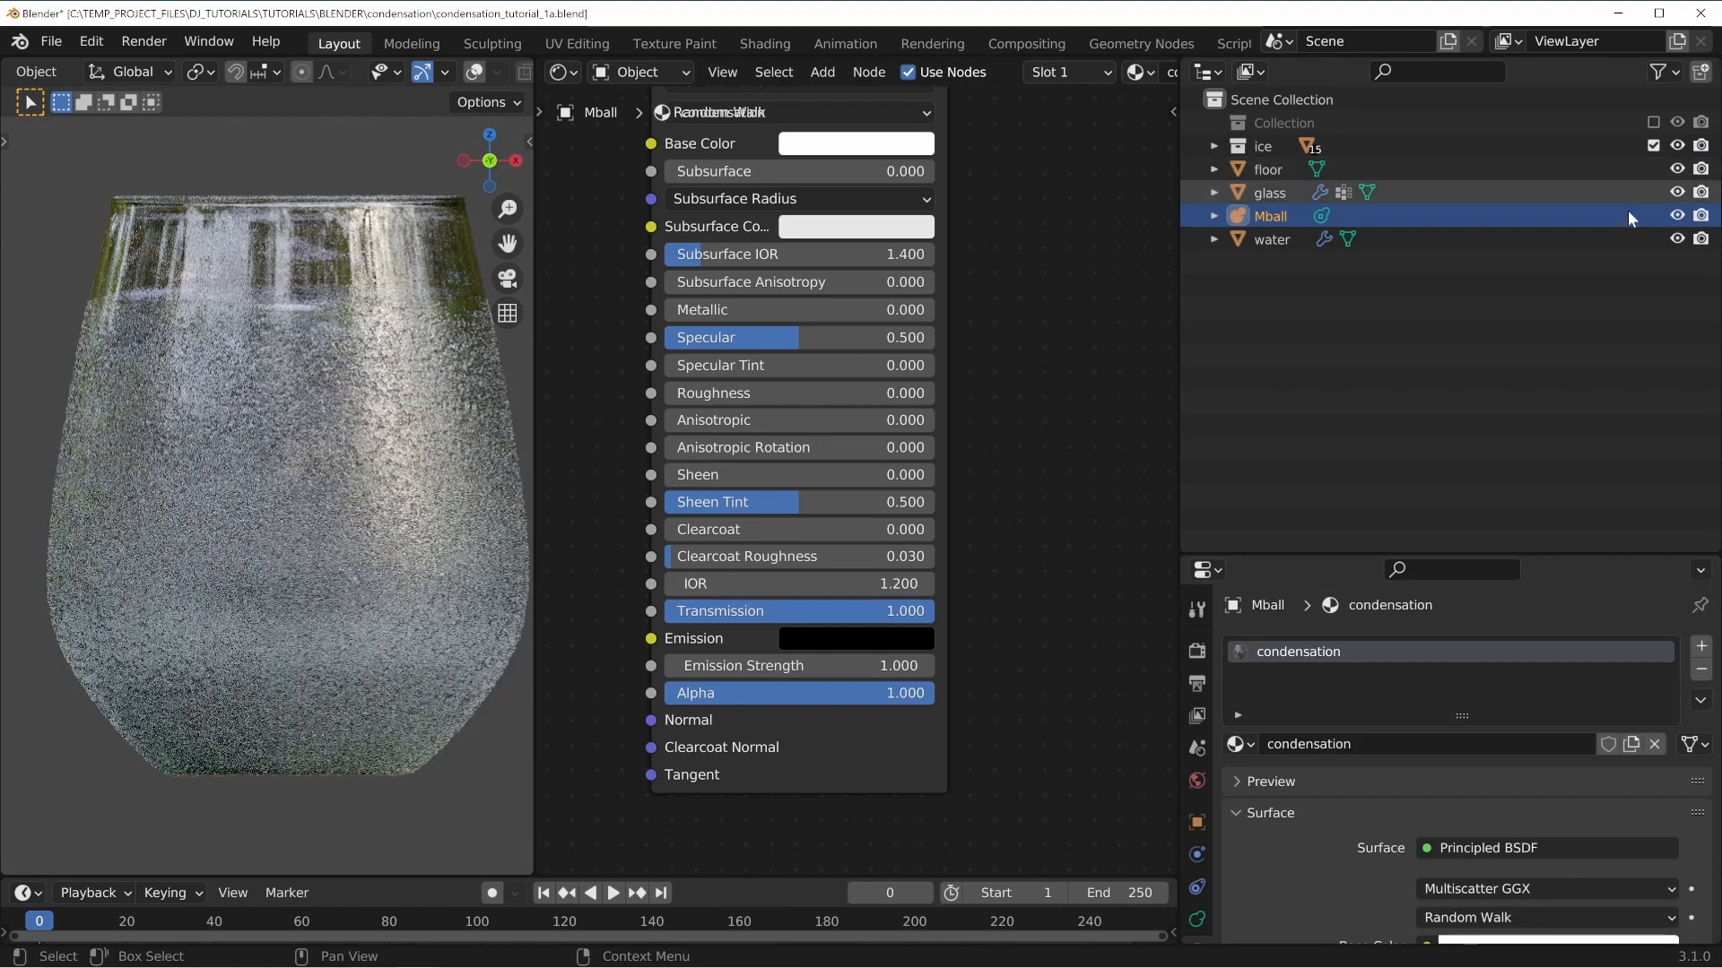
pyautogui.hotkey('alt', 'a')
# Examine the rendered glass and its condensation droplets from several angles and distances.
pyautogui.moveTo(364, 565); pyautogui.dragTo(373, 592, button='middle')
pyautogui.scroll(-4, 337, 610)
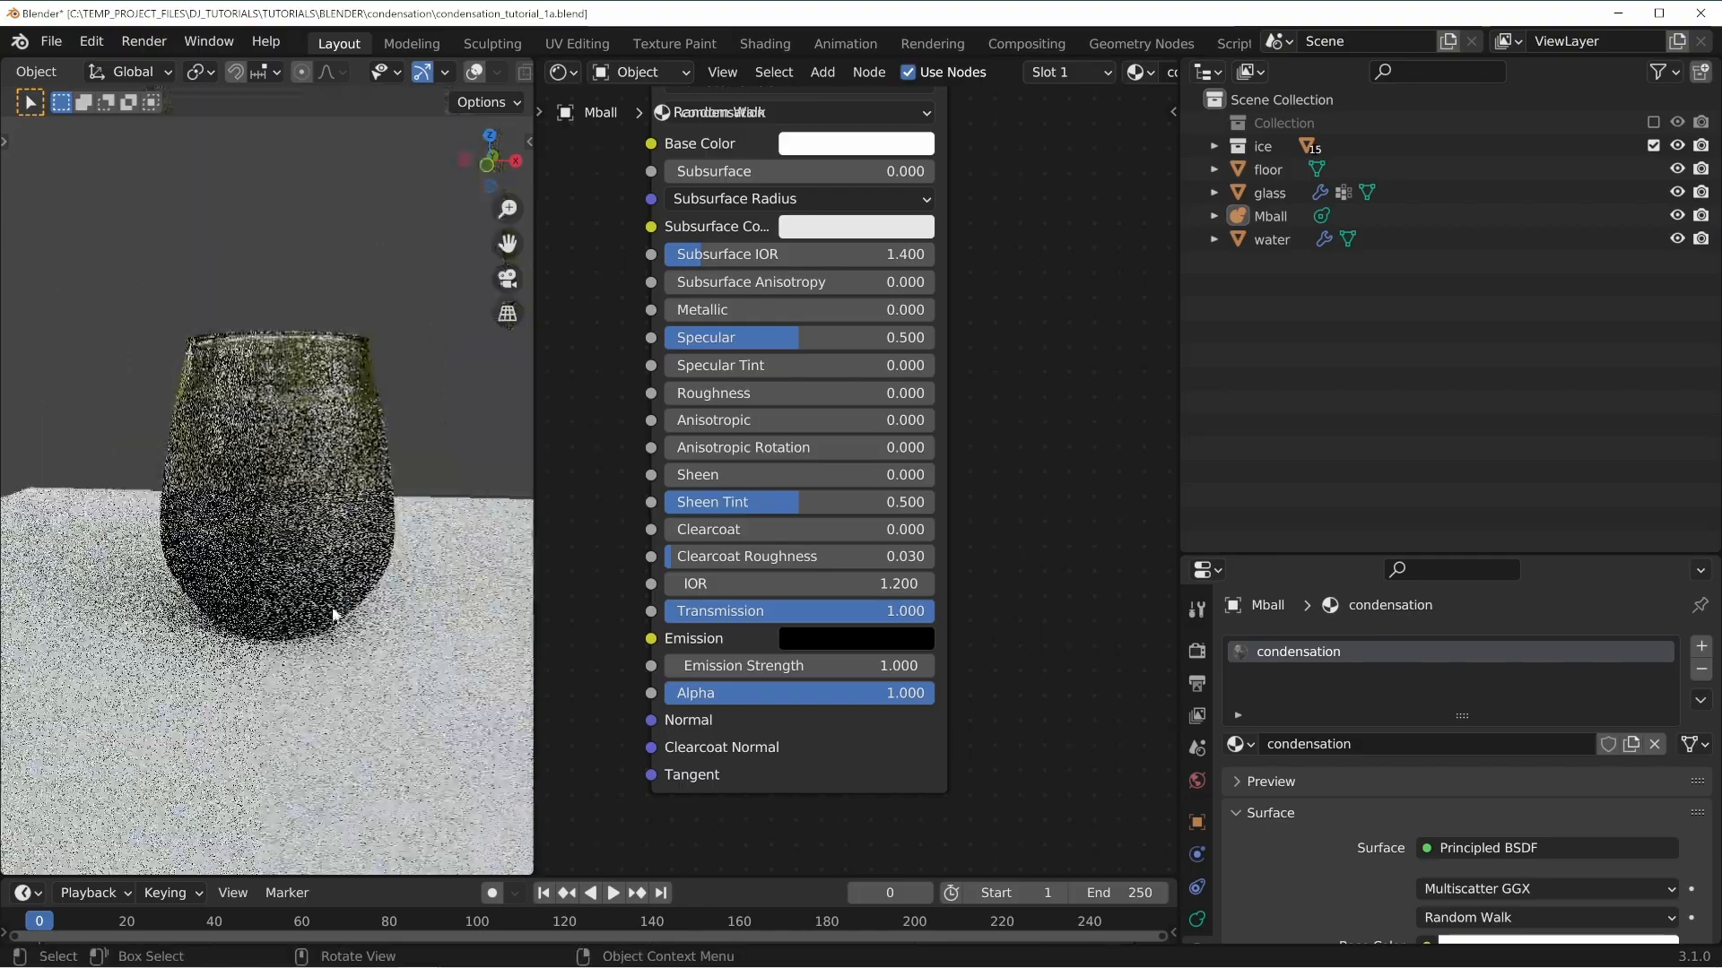
pyautogui.scroll(6, 349, 608)
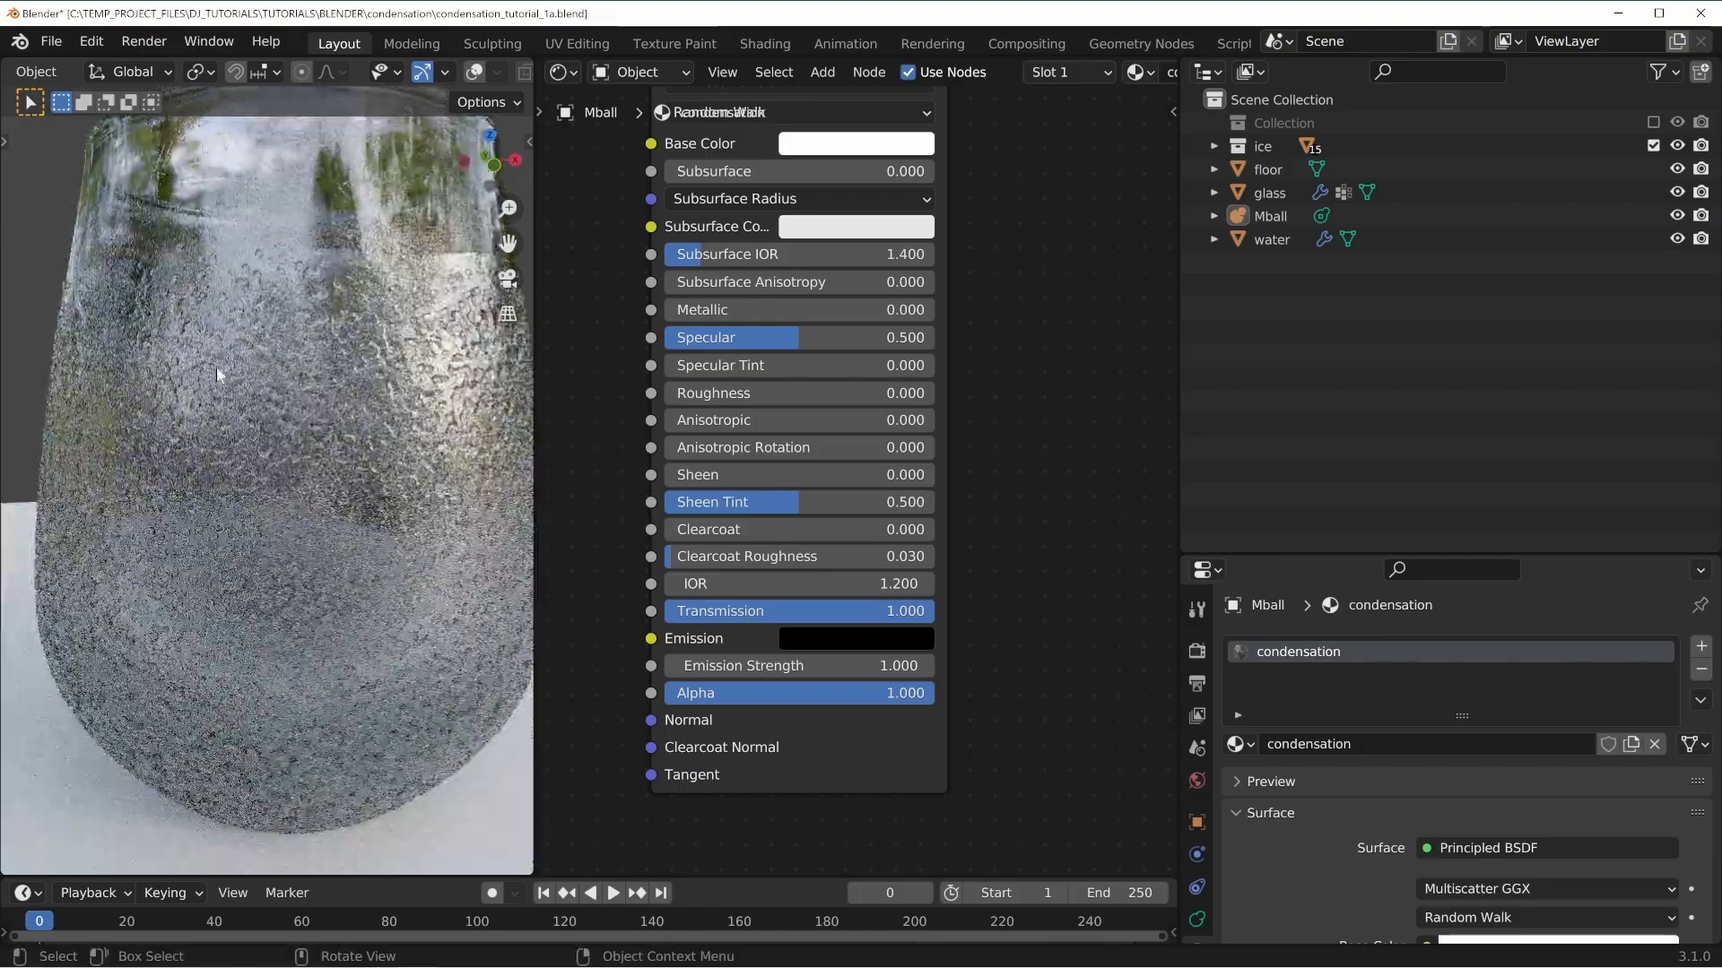
pyautogui.moveTo(152, 294); pyautogui.dragTo(378, 316, button='middle')
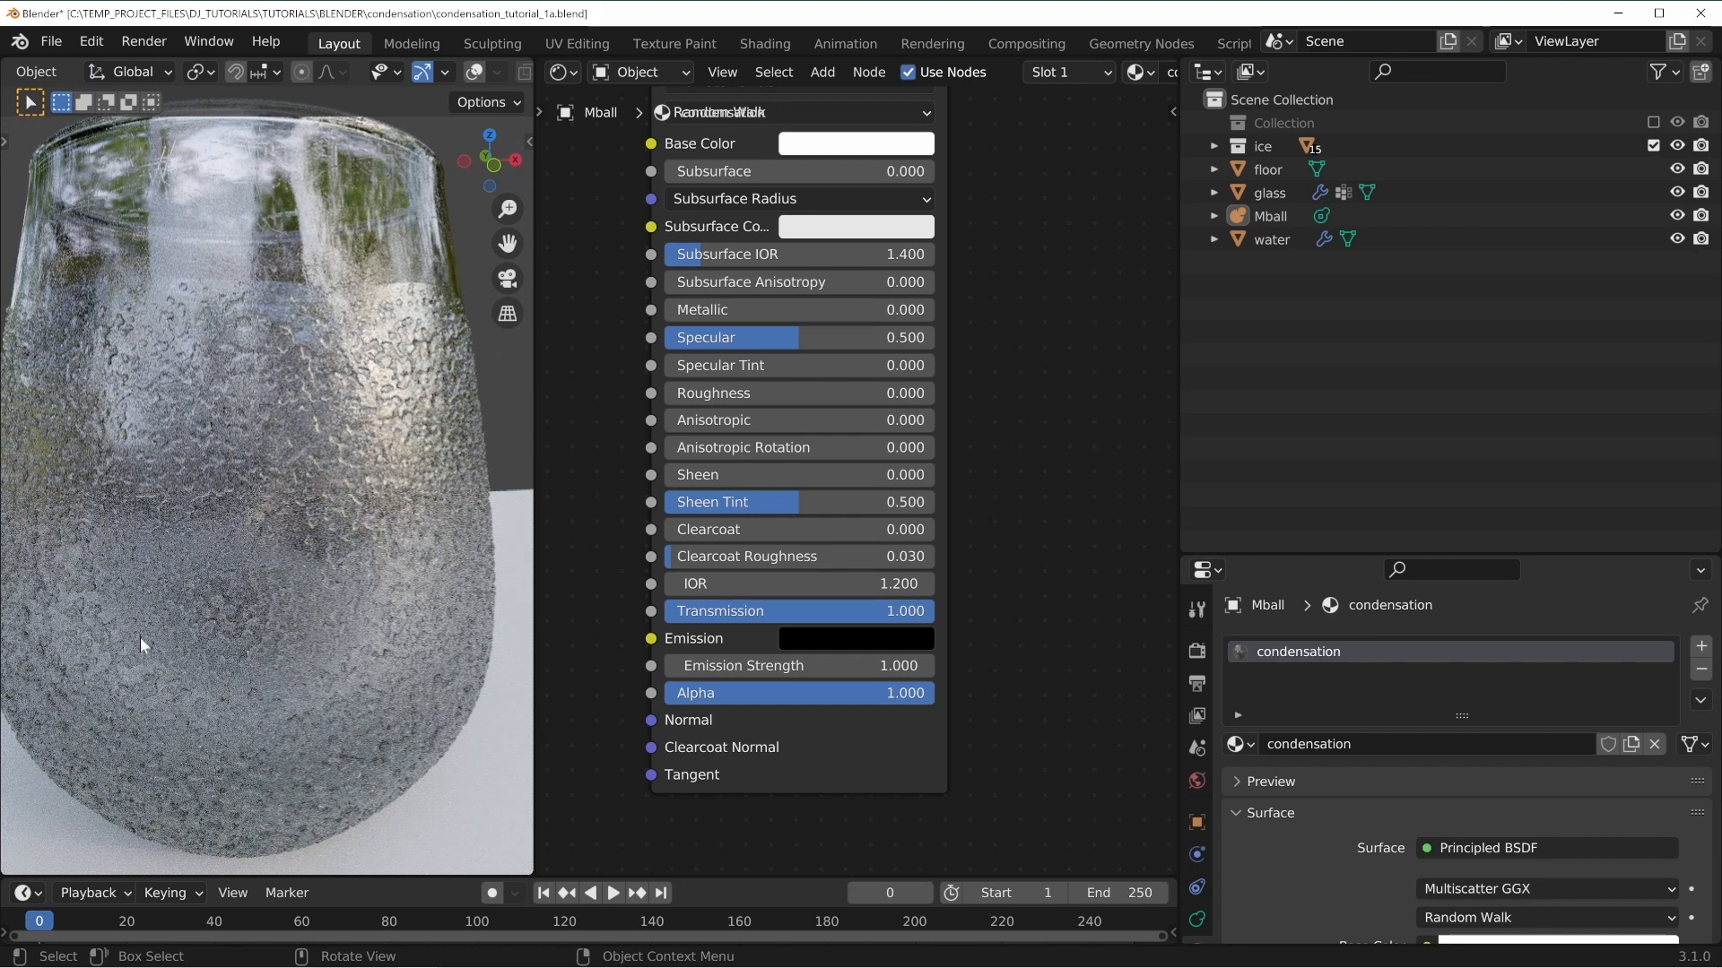
pyautogui.moveTo(136, 322)
pyautogui.mouseDown(button='middle')
pyautogui.moveTo(295, 443)
pyautogui.moveTo(113, 344)
pyautogui.mouseUp(button='middle')
pyautogui.scroll(3, 341, 585)
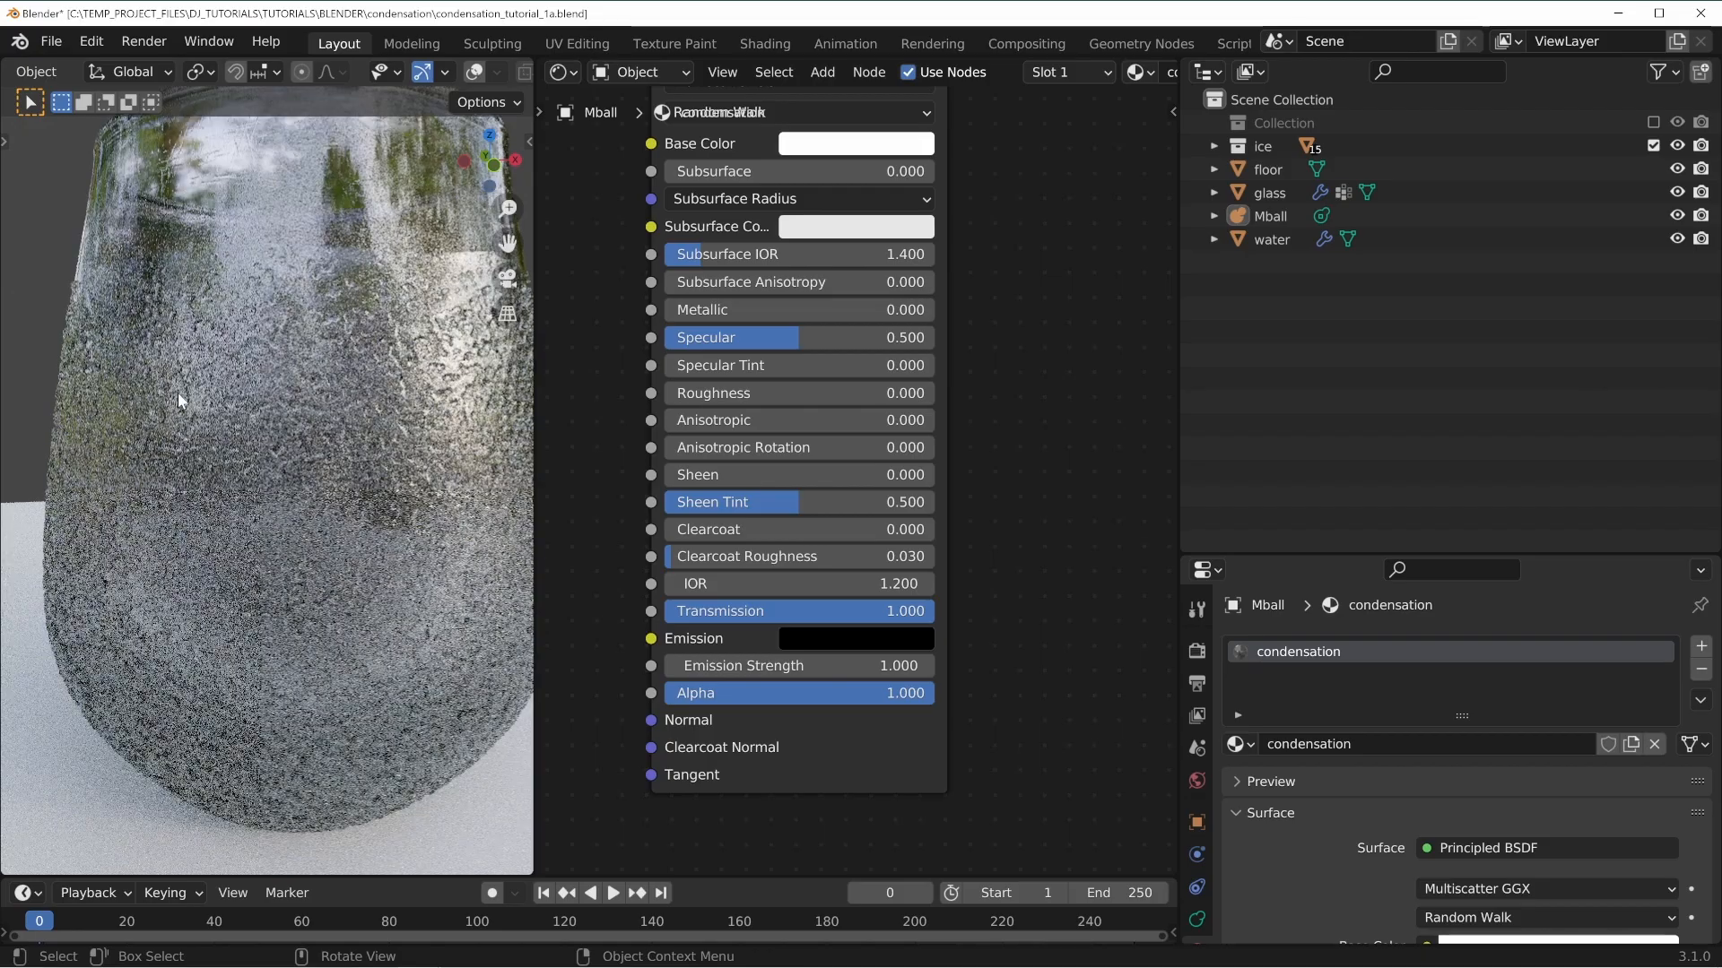
pyautogui.moveTo(422, 483); pyautogui.dragTo(437, 512, button='middle')
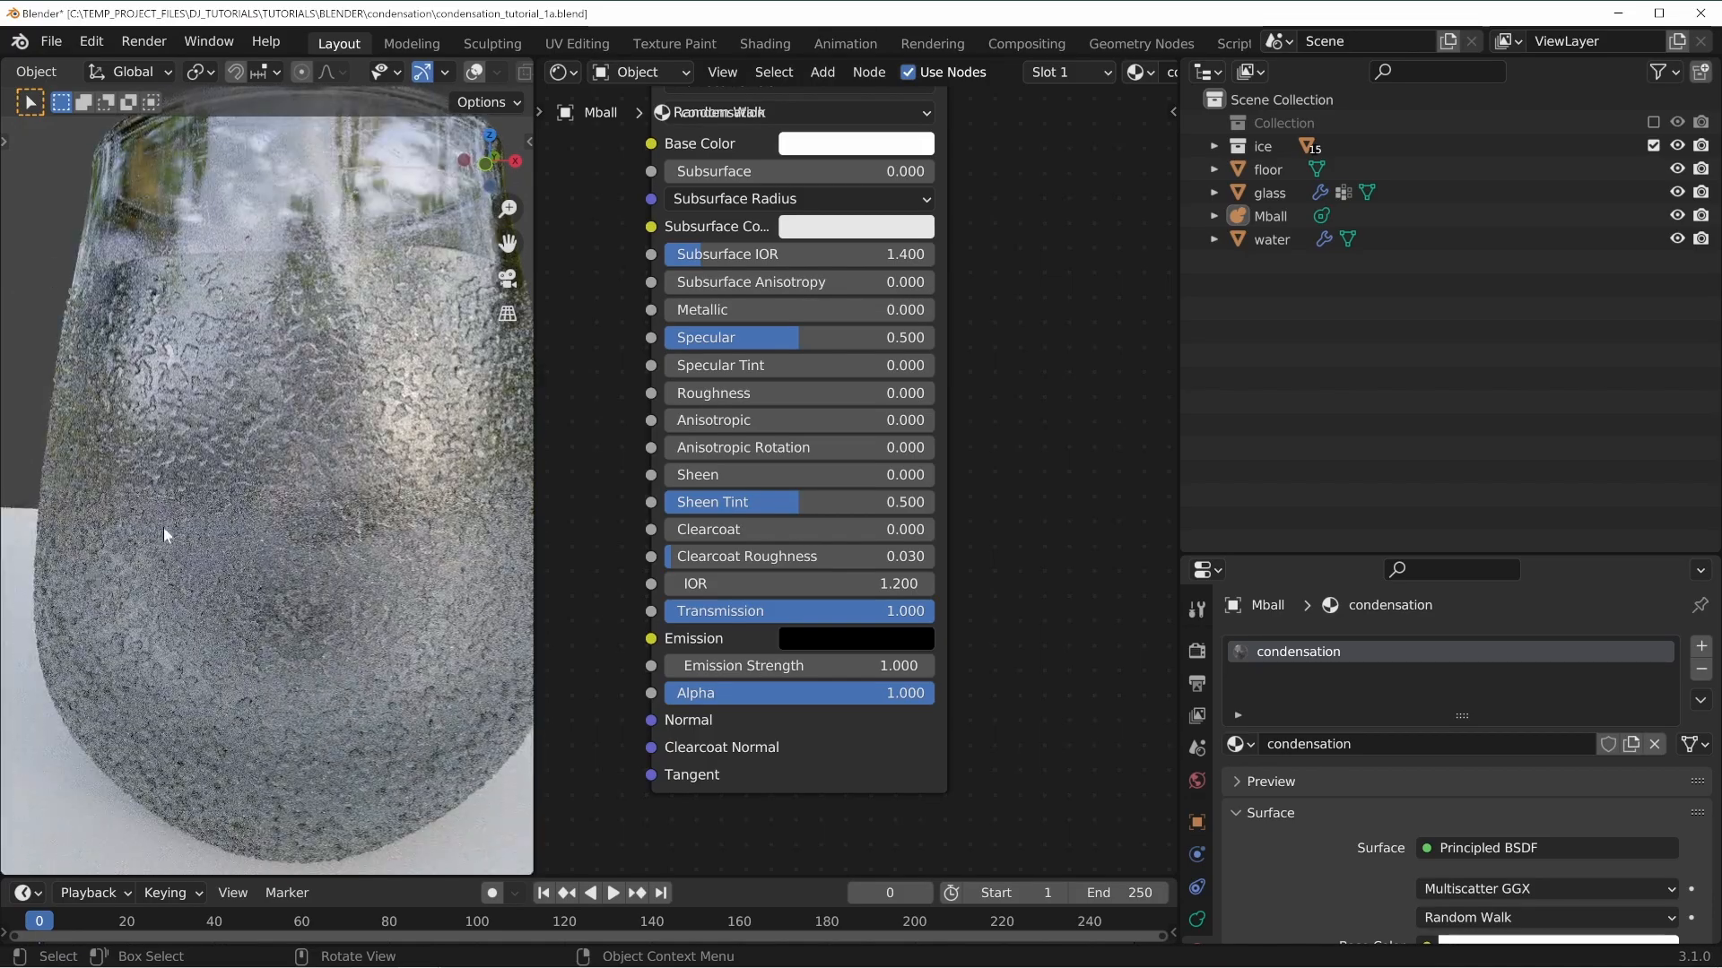
pyautogui.moveTo(163, 525); pyautogui.dragTo(330, 526, button='middle')
pyautogui.scroll(-4, 270, 547)
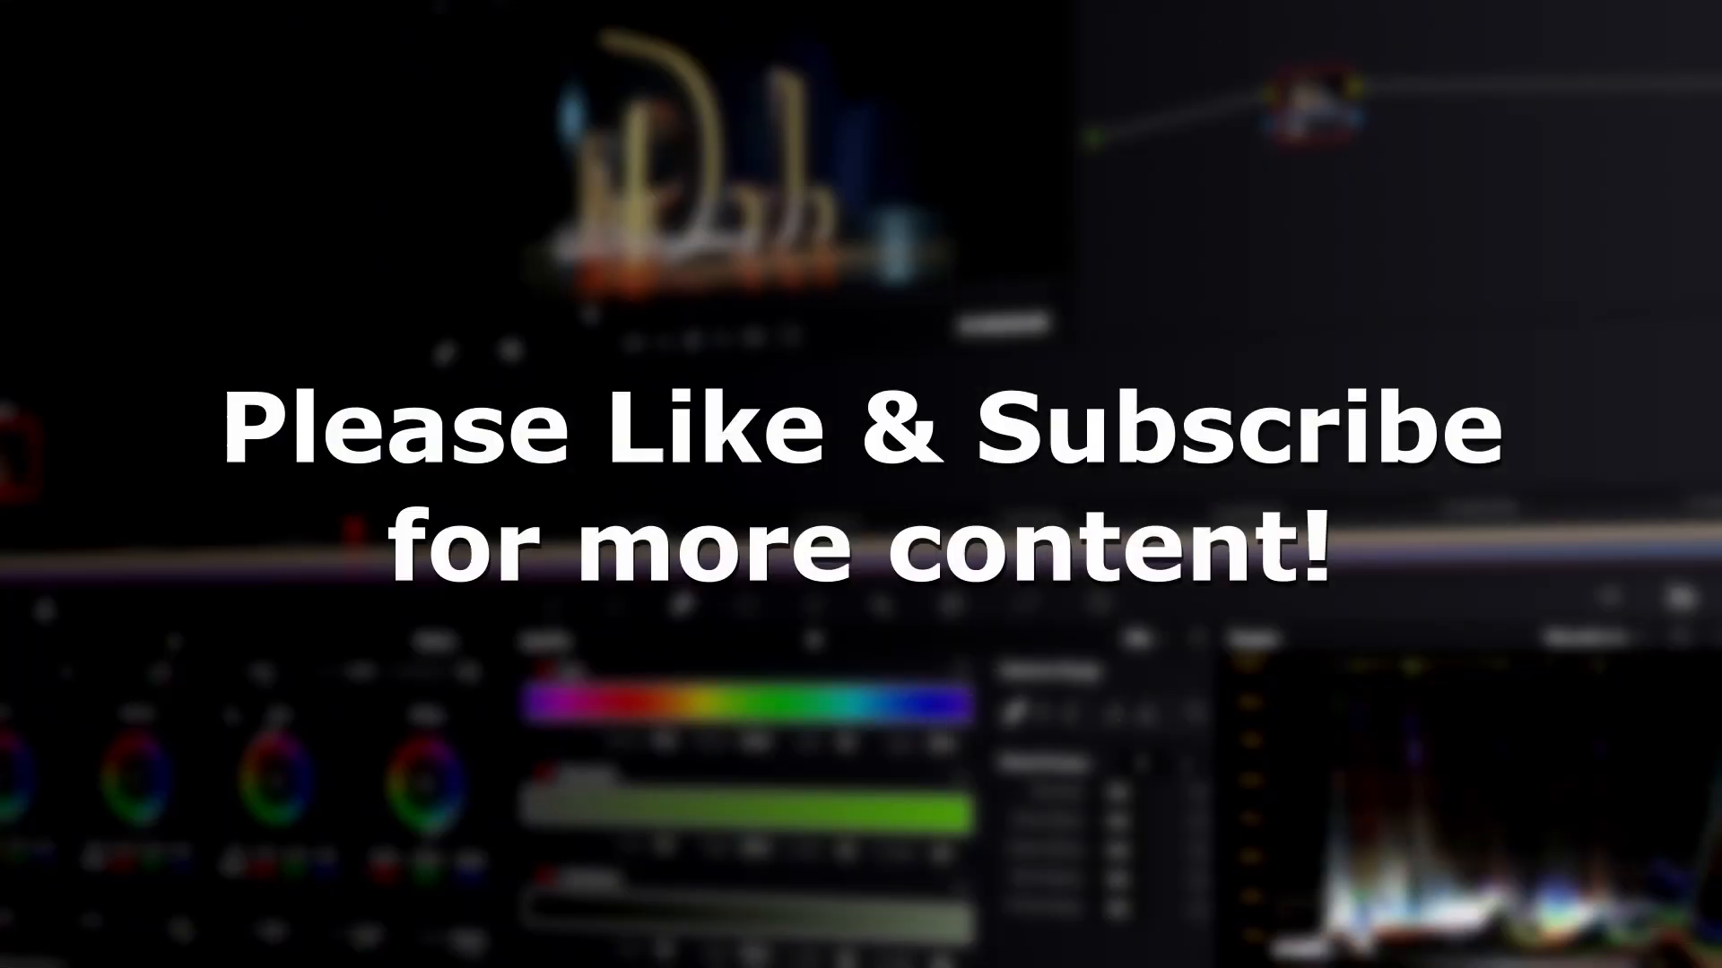